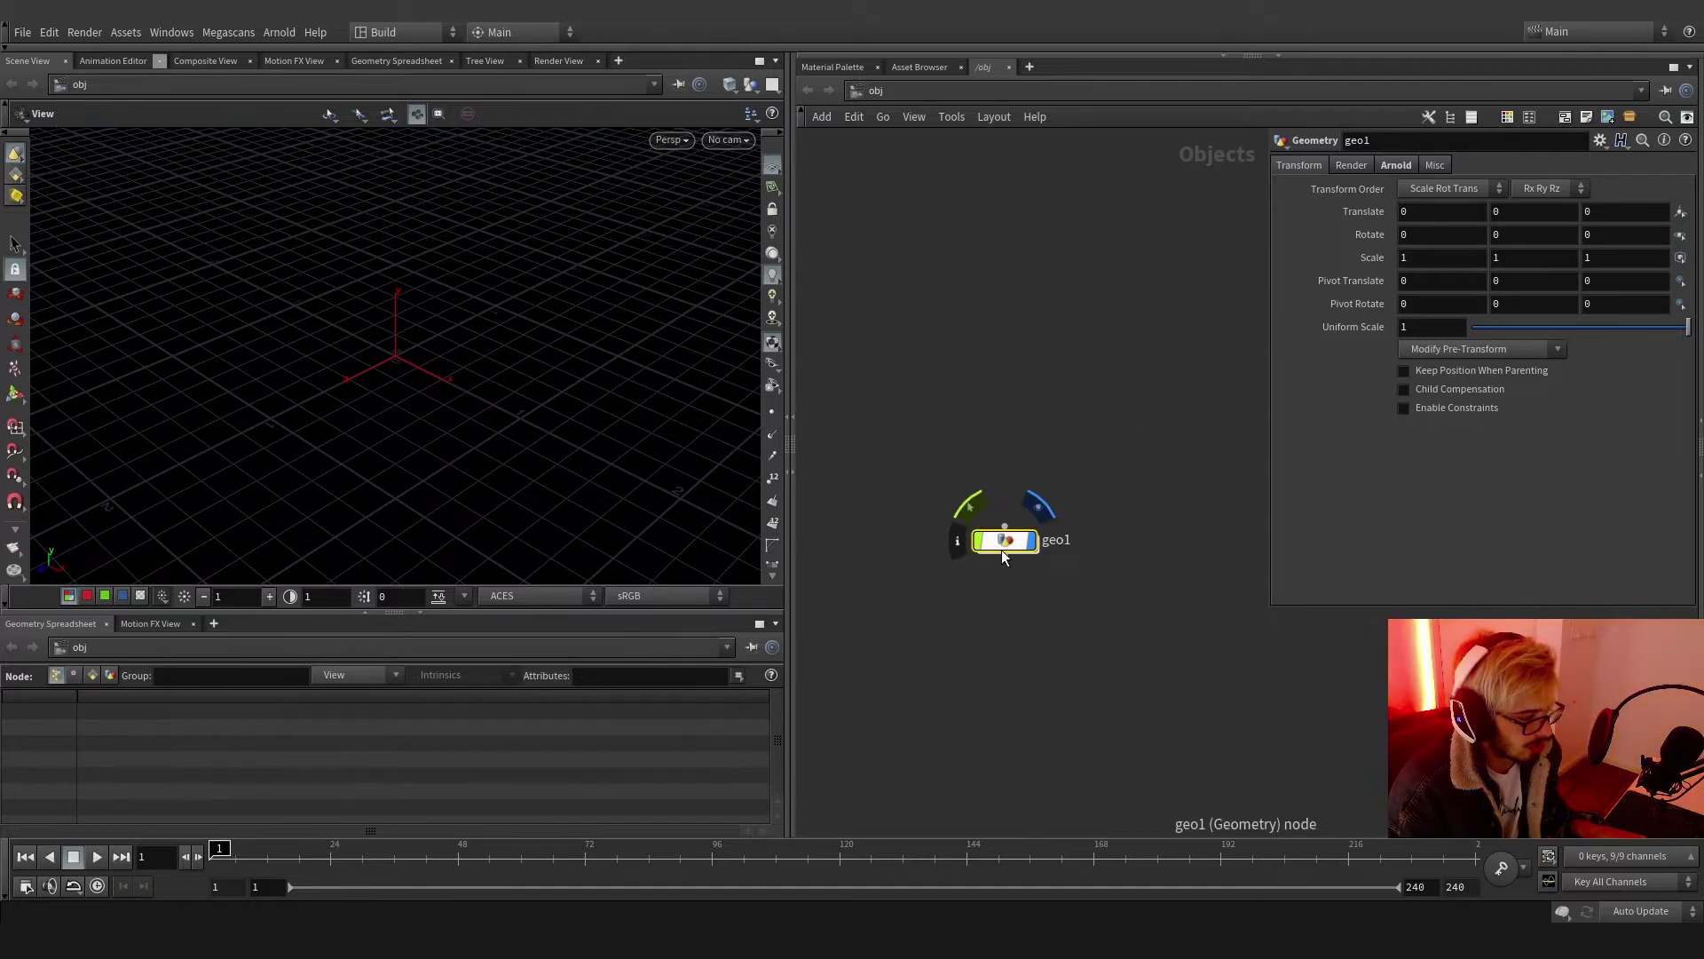
Open the geo1 object's geometry network and add a Box node
double_click(1004, 541)
key(Tab)
text(box)
key(Return)
click(1104, 478)
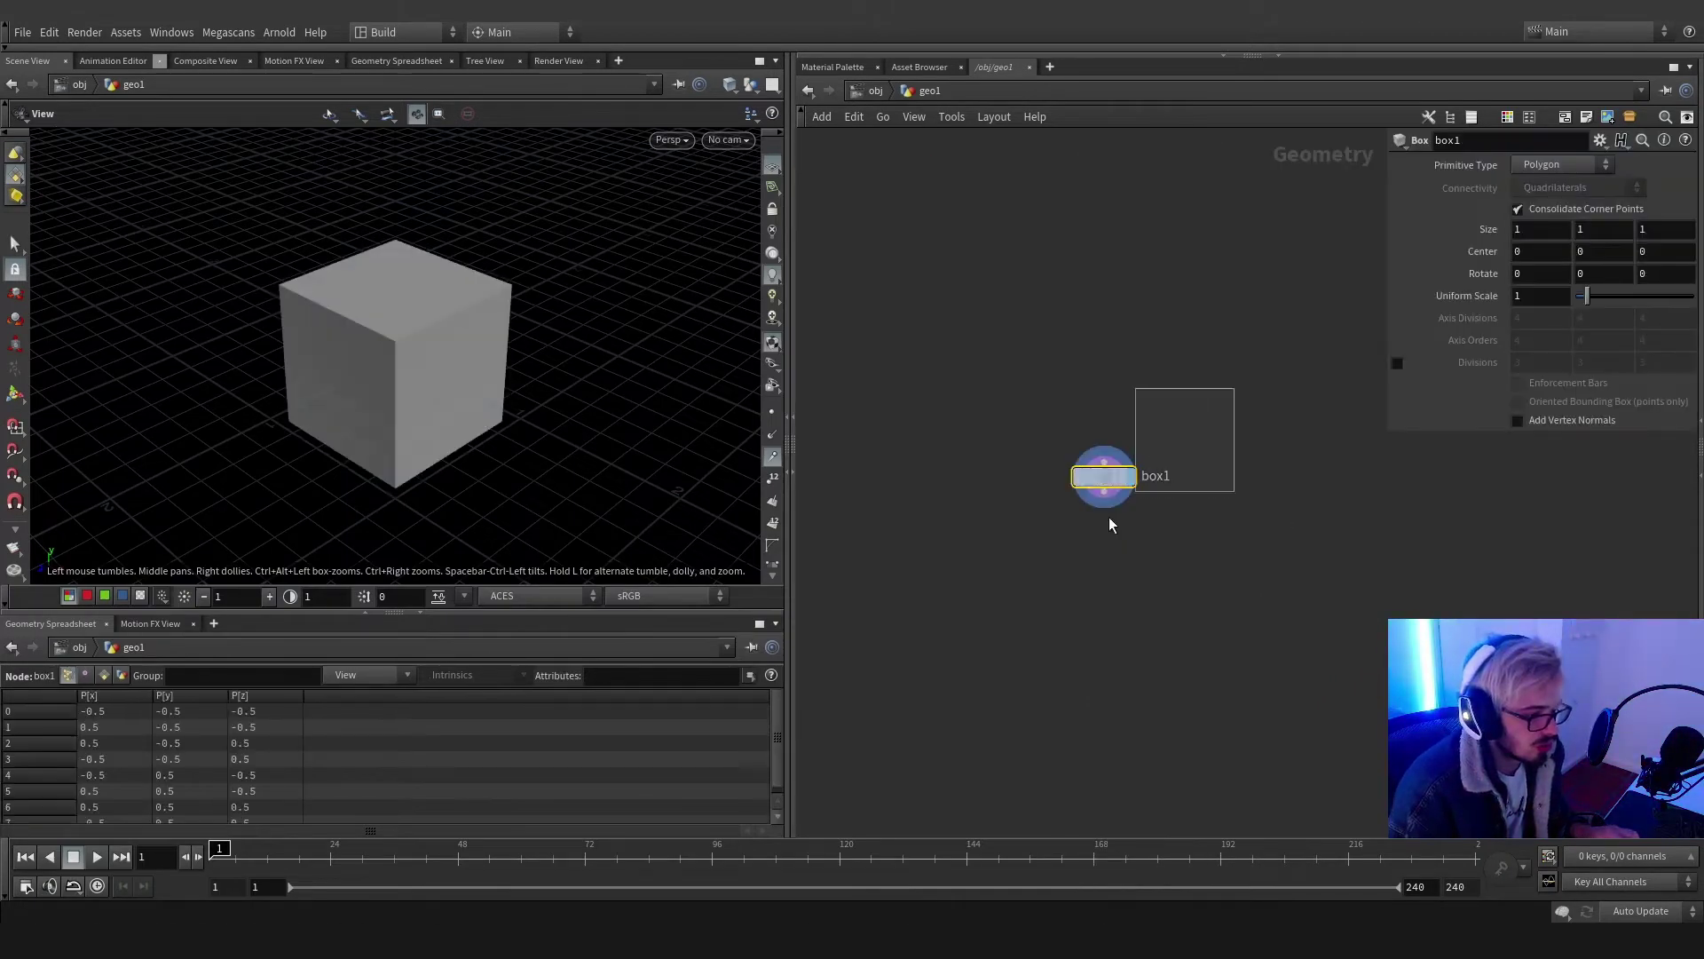
Drive the box's Center Y with the expression ch("sizey")/2 so its base rests on the ground plane
click(1600, 140)
click(1509, 493)
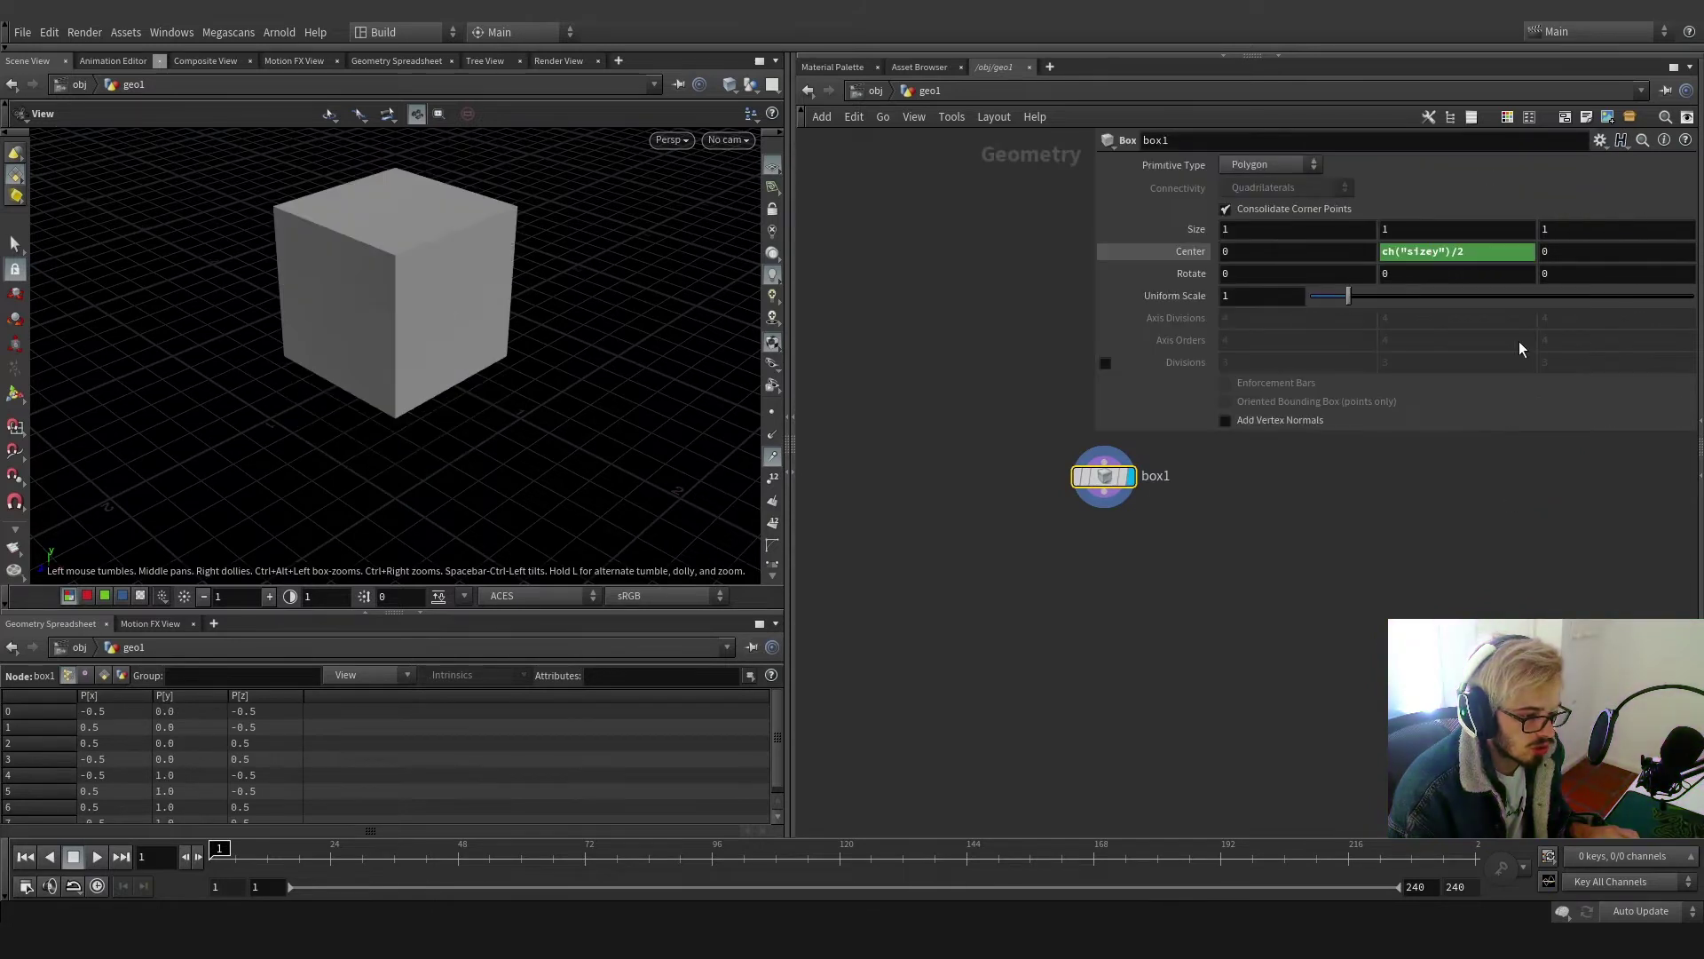
right_click(1388, 232)
click(1417, 352)
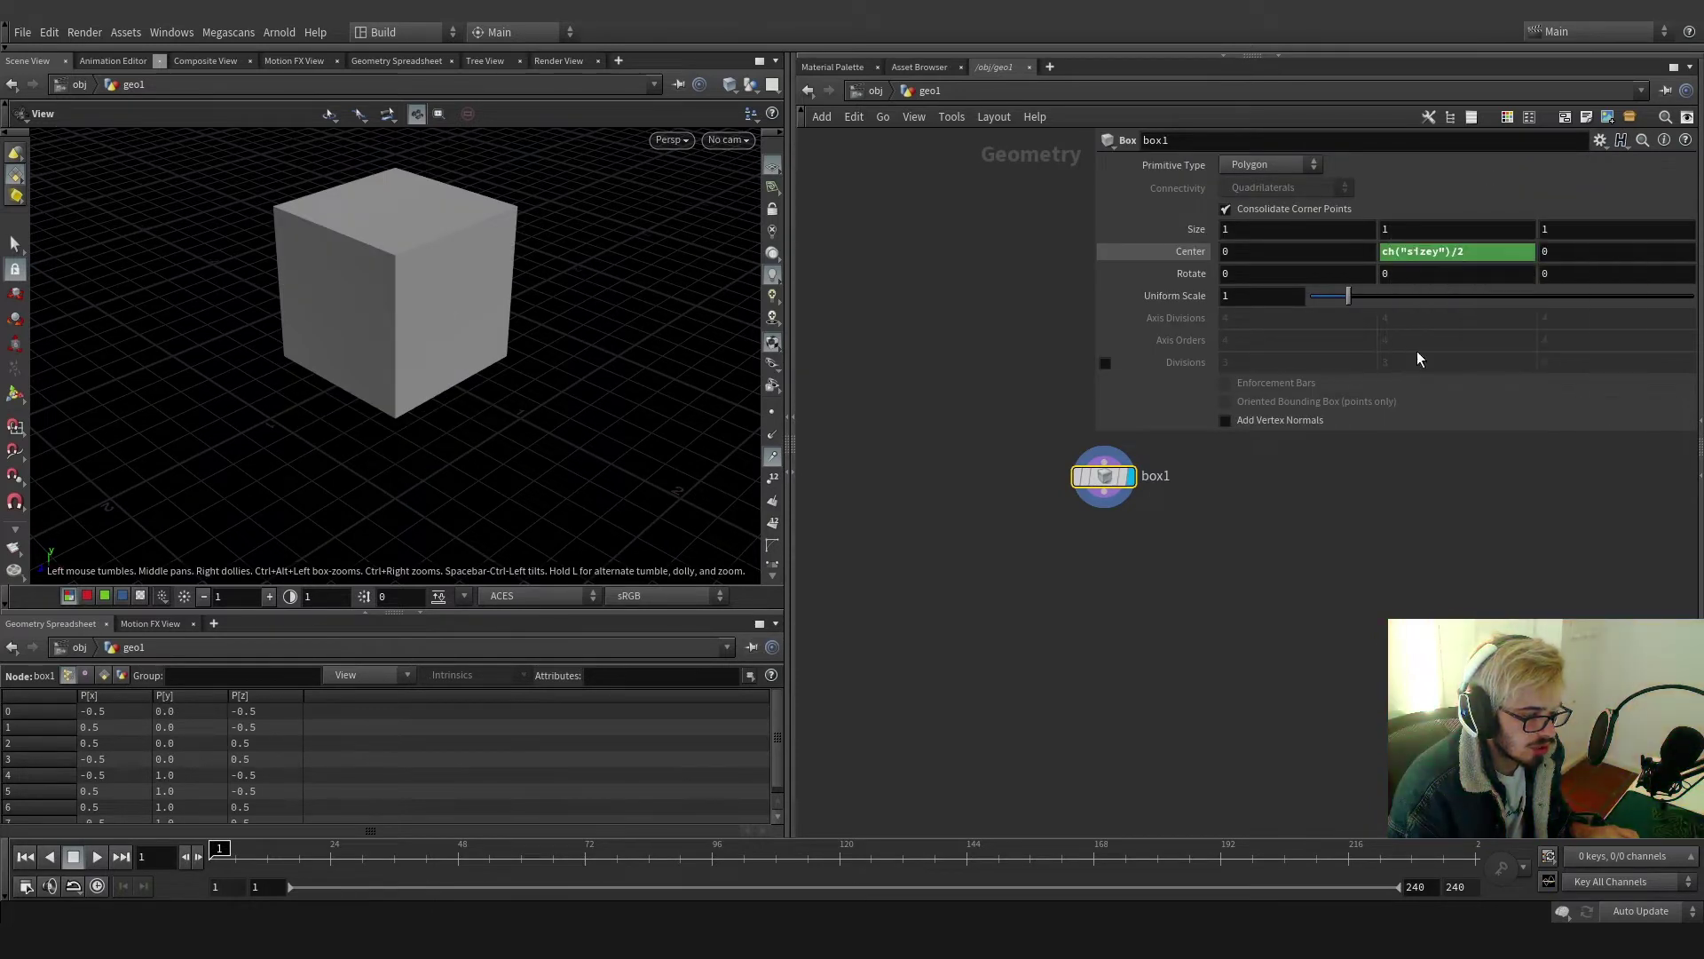
click(1406, 252)
right_click(1404, 252)
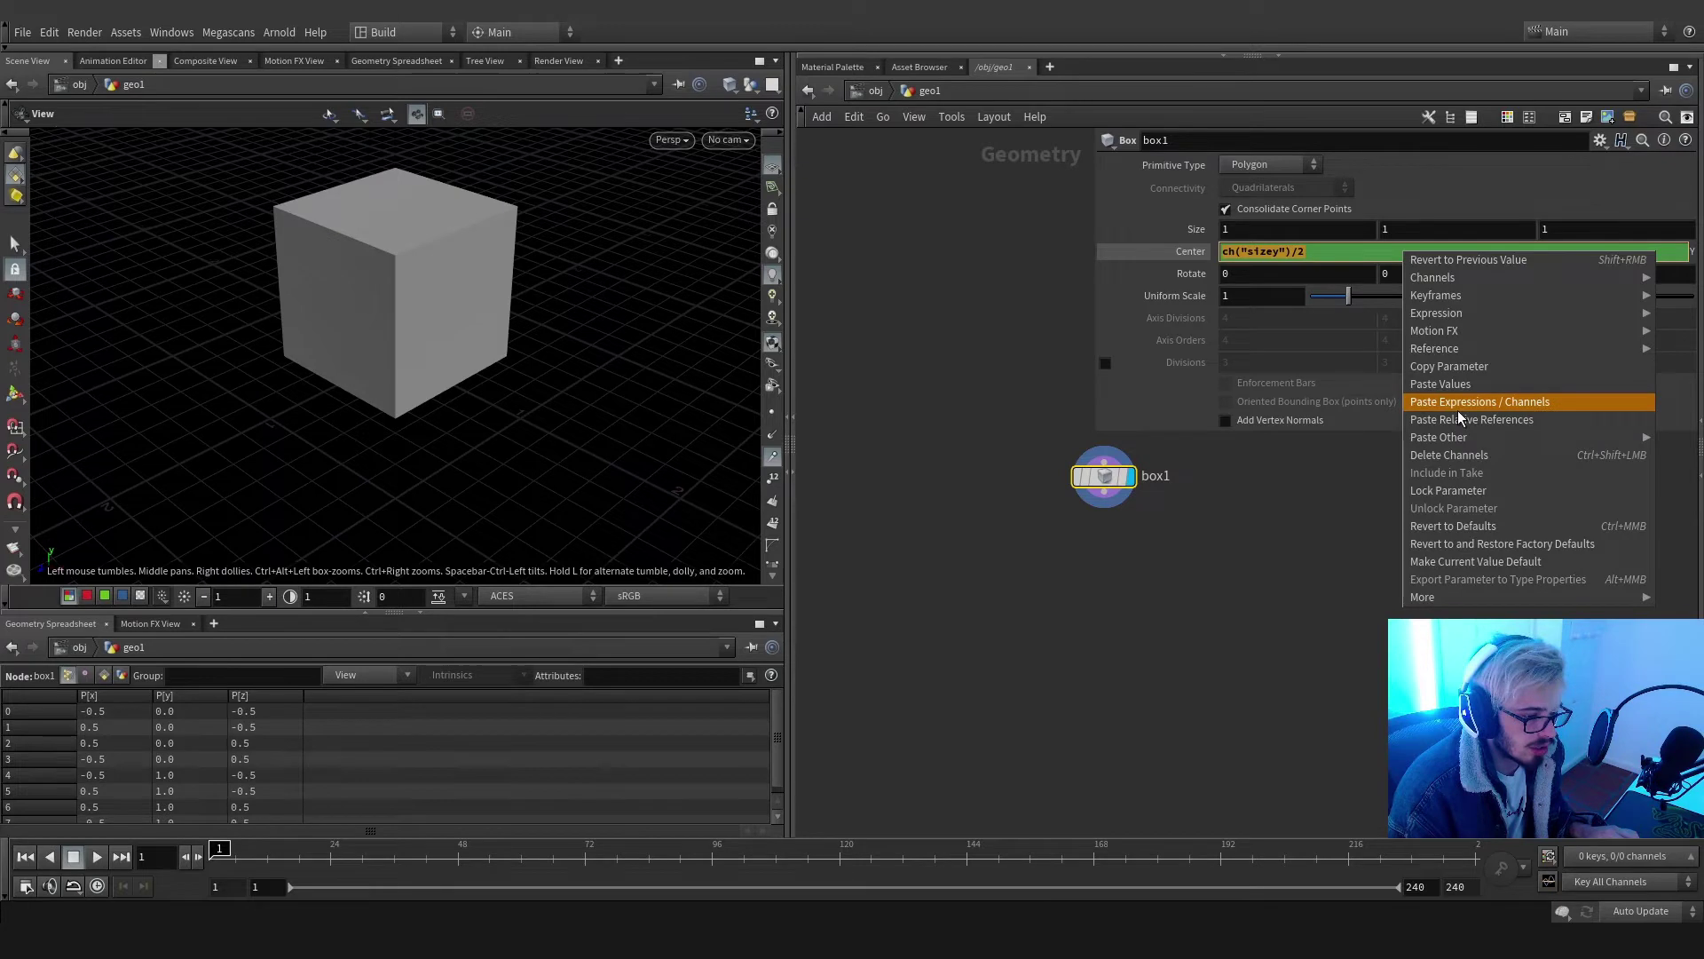
click(1473, 419)
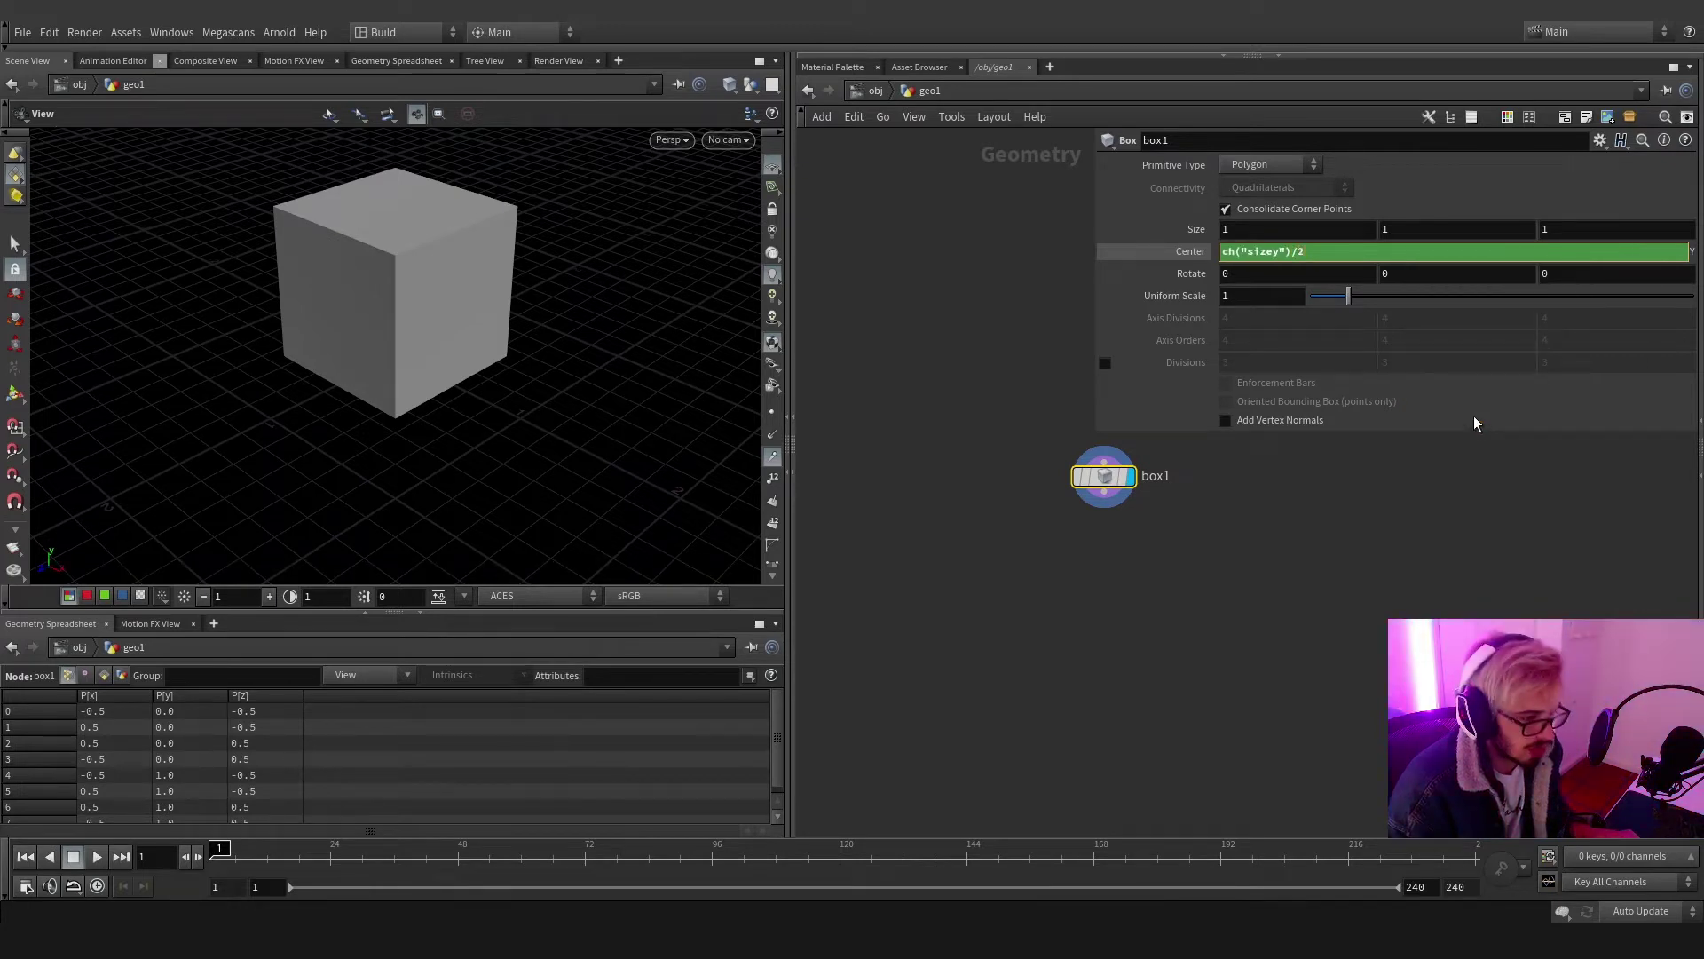
key(Return)
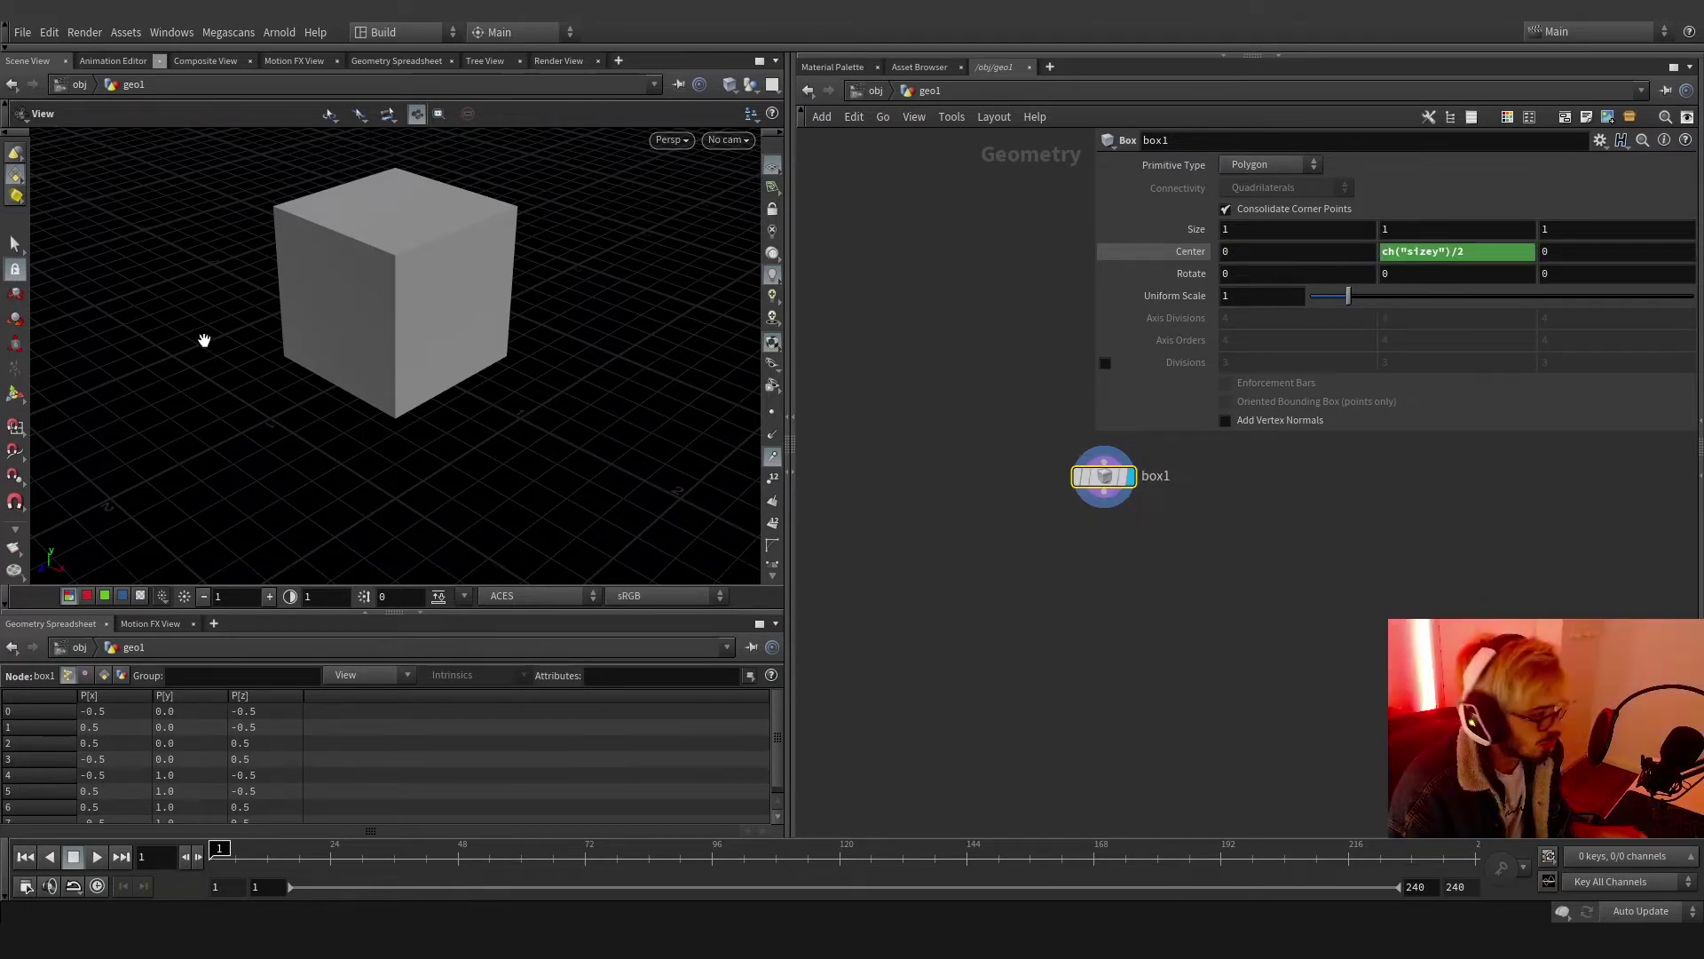
Resize the box with the viewport handles to about 3.52 × 1.90 × 2.86
click(17, 391)
scroll(448, 311, down, 3)
drag(411, 315, 524, 367)
drag(326, 345, 551, 267)
Append an IsoOffset node to box1, display it, and set its Uniform Sampling Divs to 100
middle_drag(1138, 515, 947, 437)
click(914, 414)
key(Tab)
text(iso)
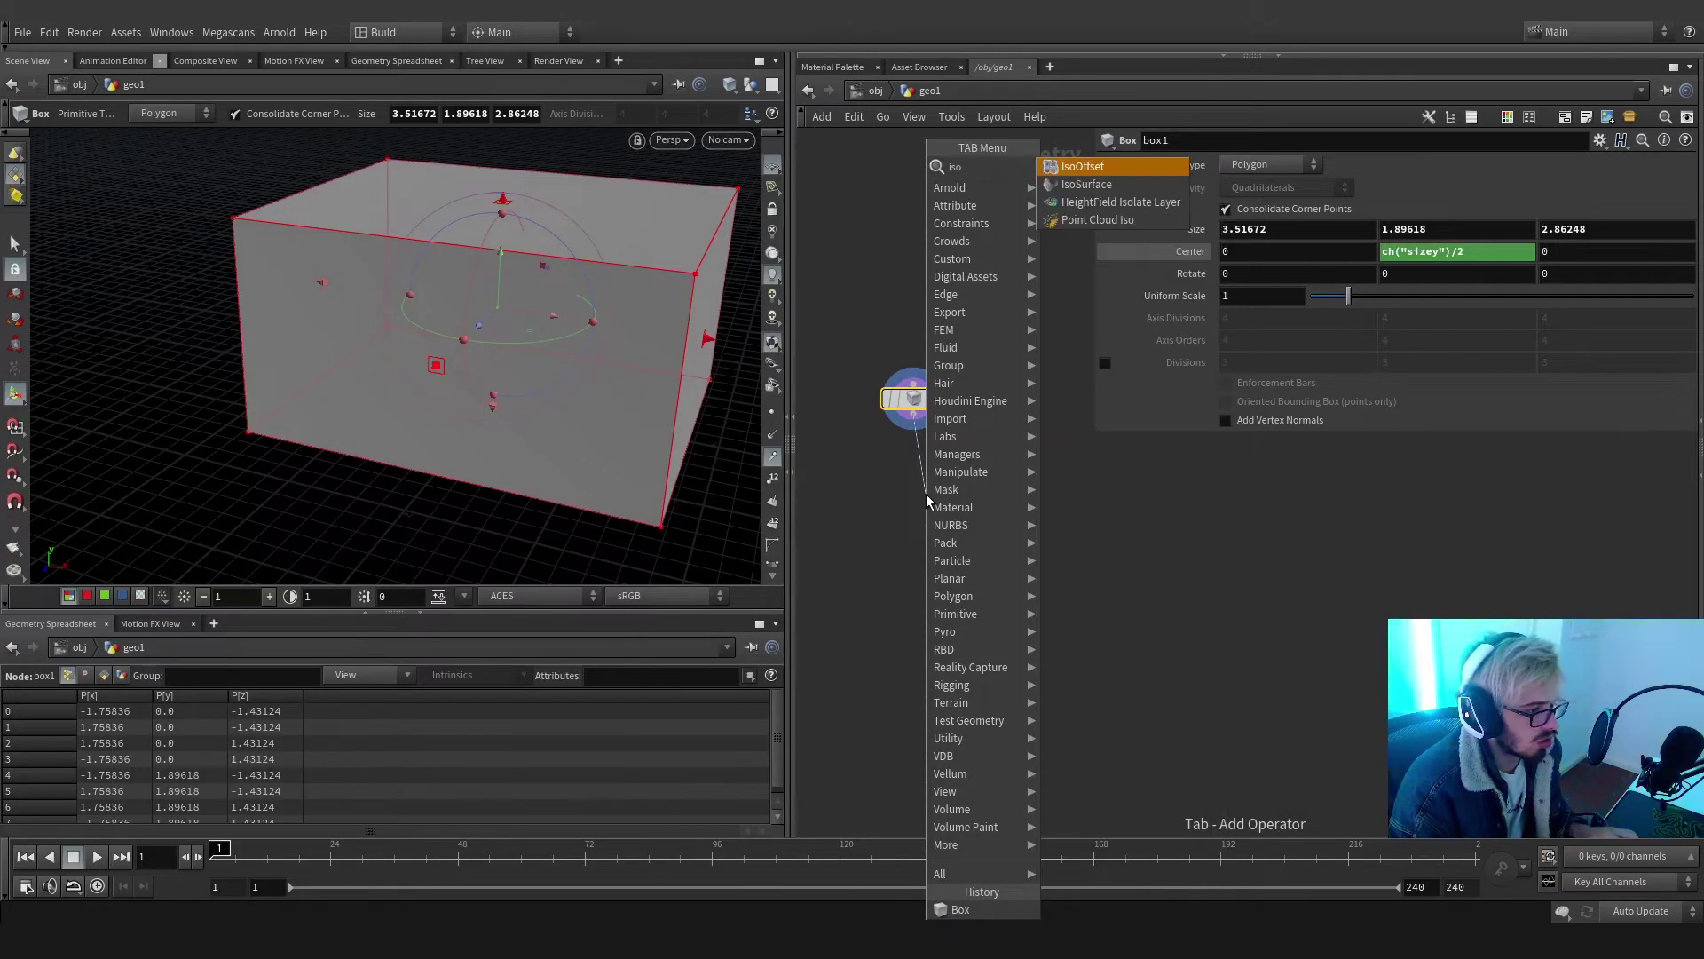
key(Return)
click(911, 529)
click(939, 530)
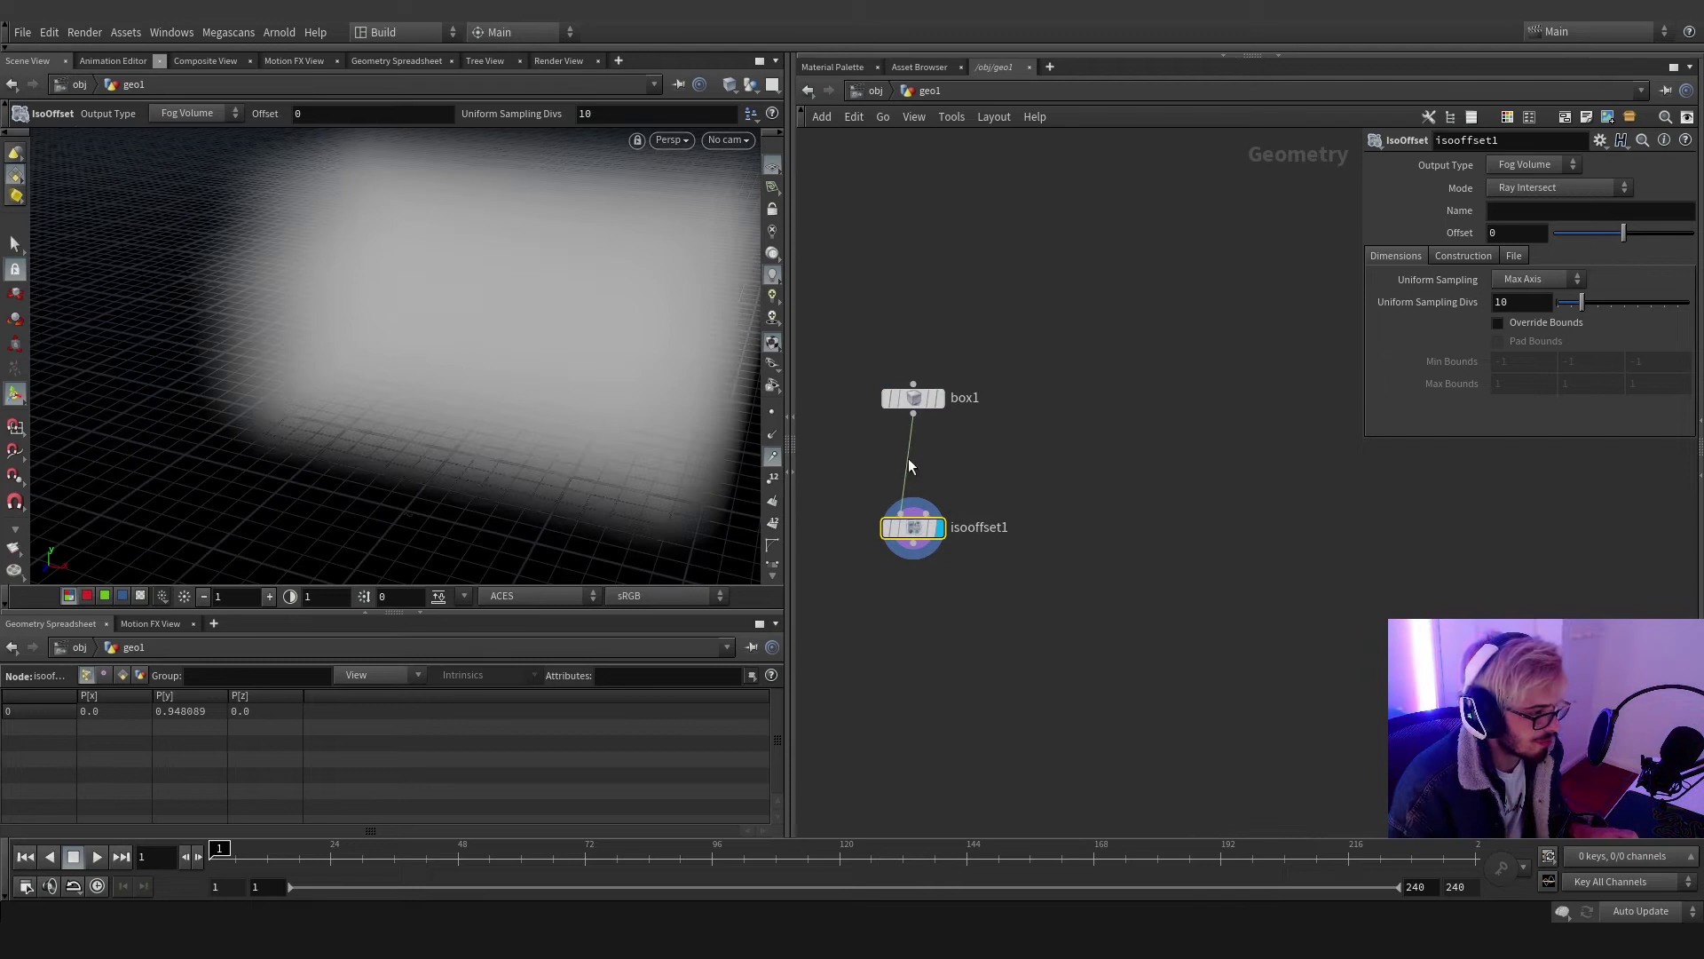
text(0)
key(Return)
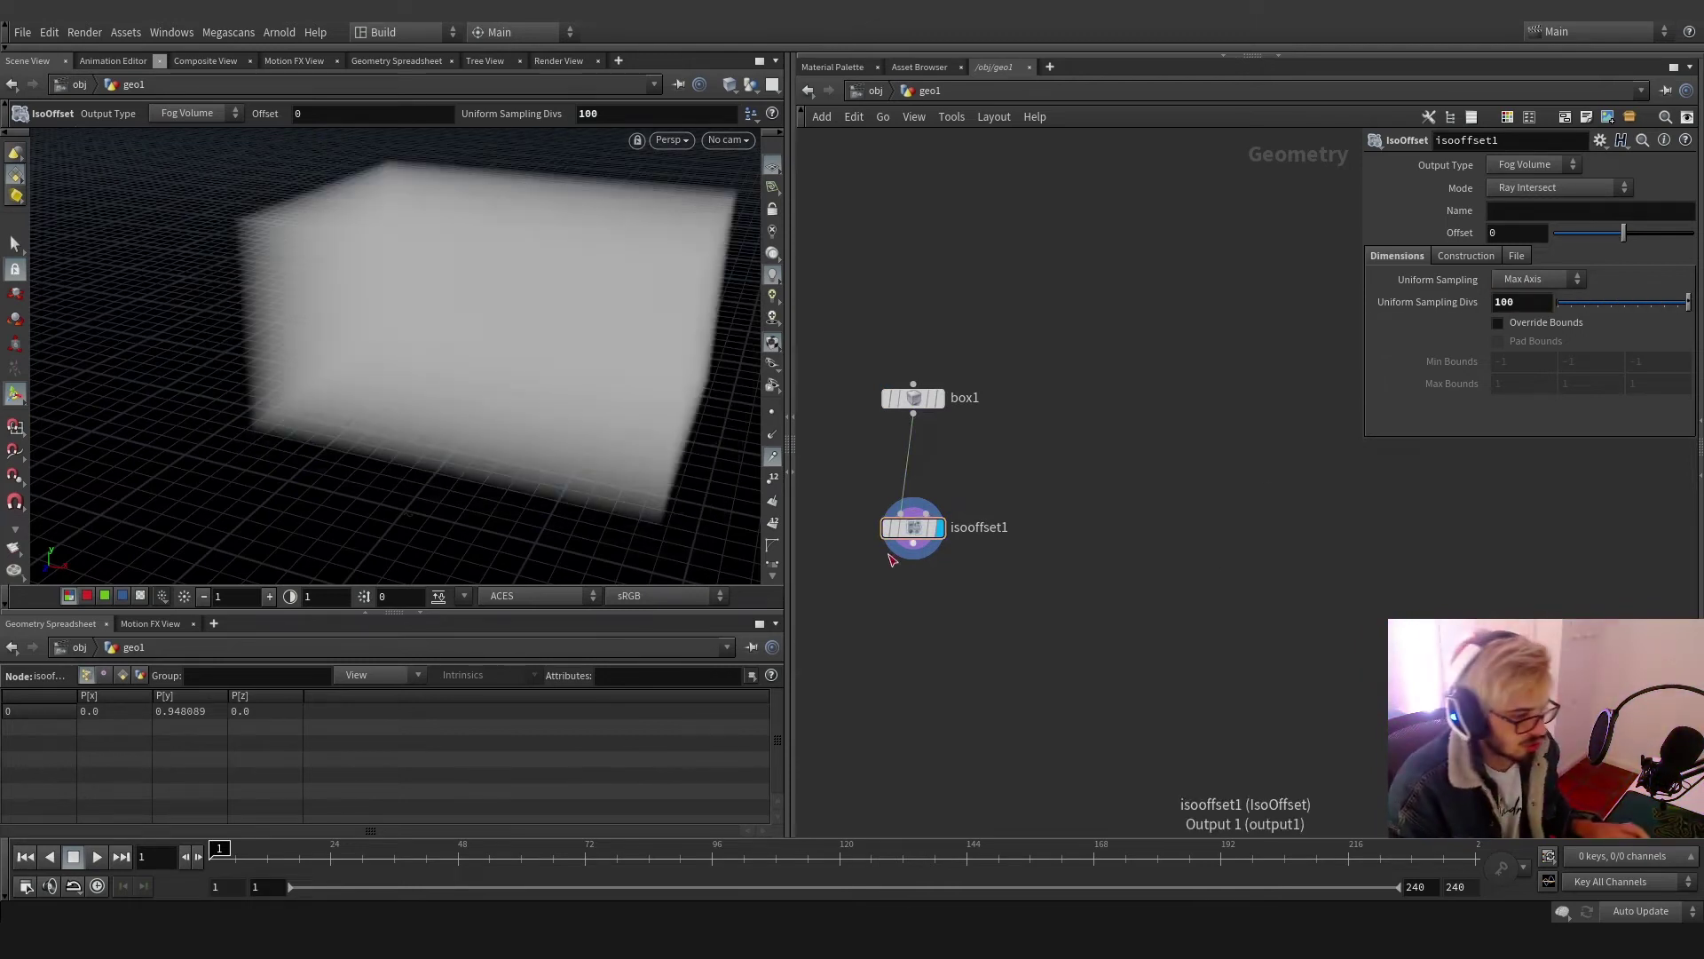
Append a Scatter node to isooffset1 and display its points inside the box volume
click(913, 543)
key(Tab)
text(sca)
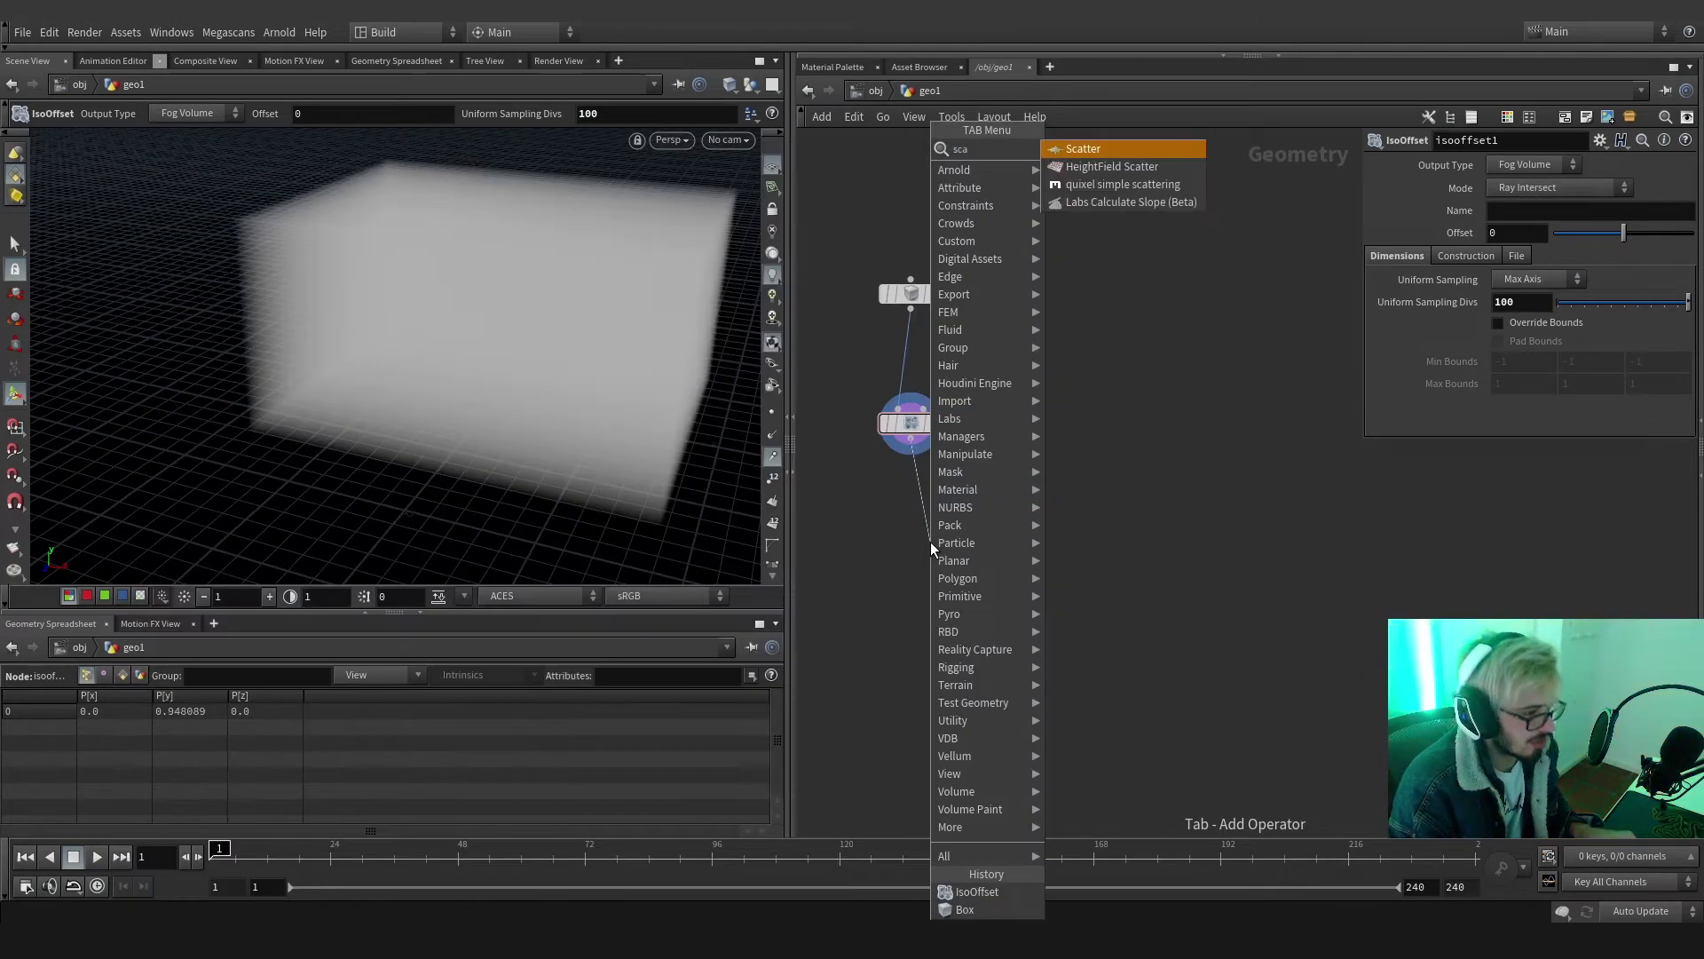
key(Return)
click(912, 577)
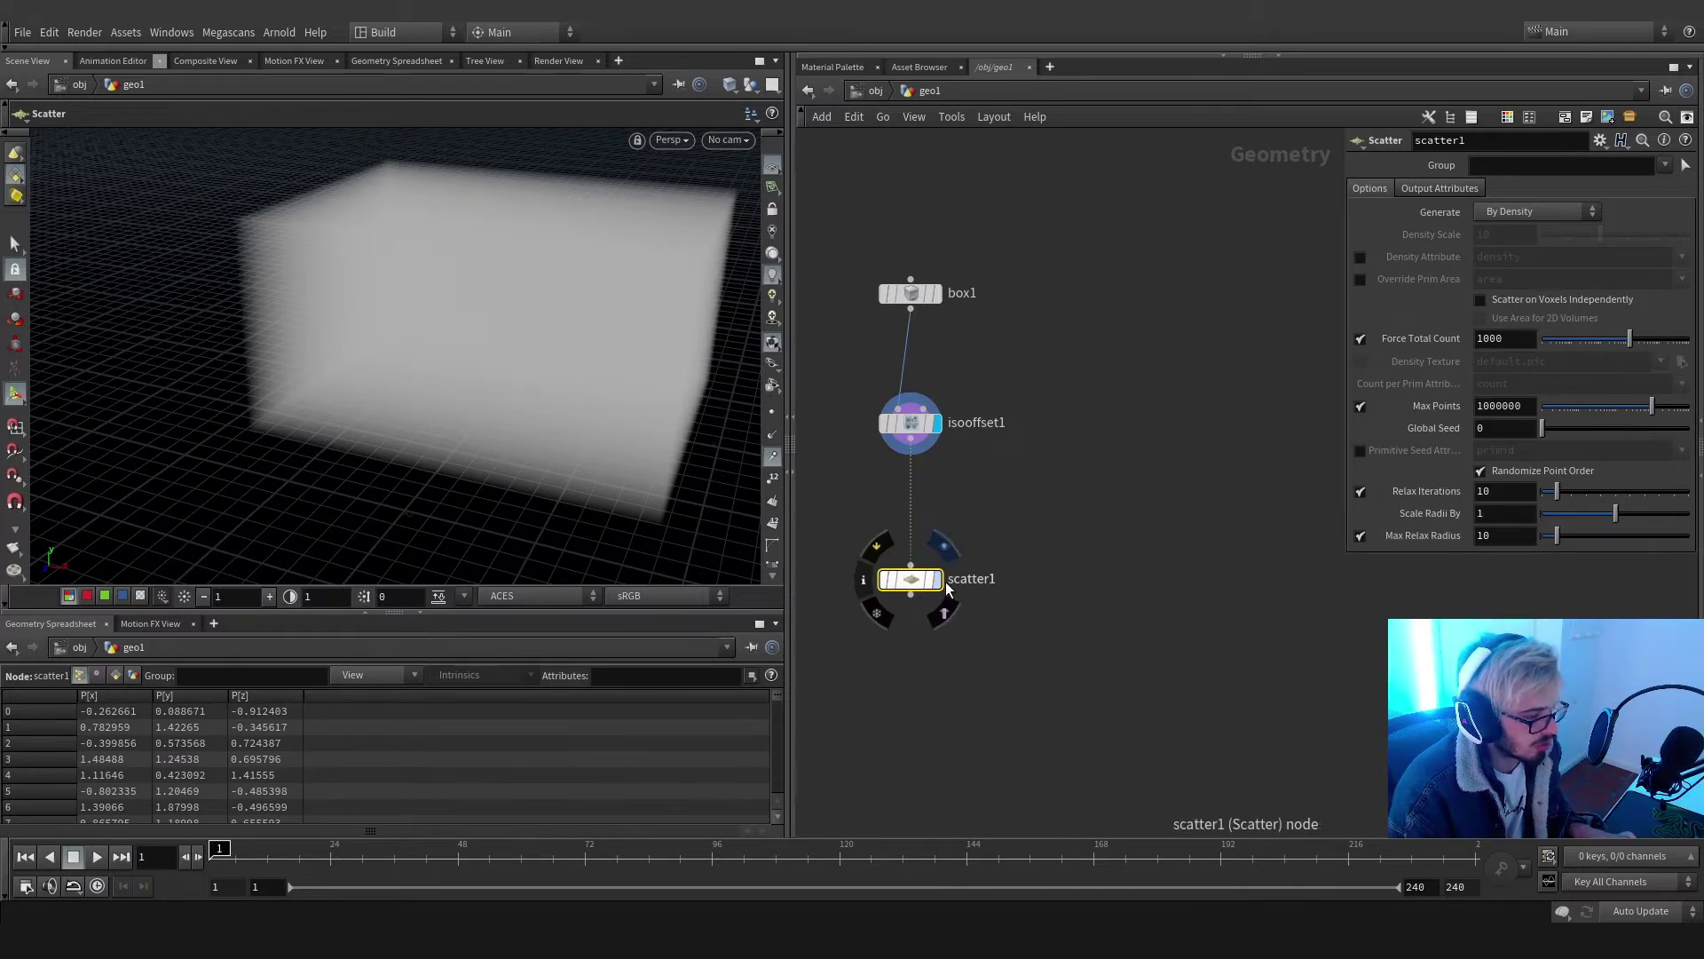
alt+drag(555, 350, 311, 351)
Place and display a separate Add node beside the box chain and enable its Point 0
click(1110, 355)
key(Tab)
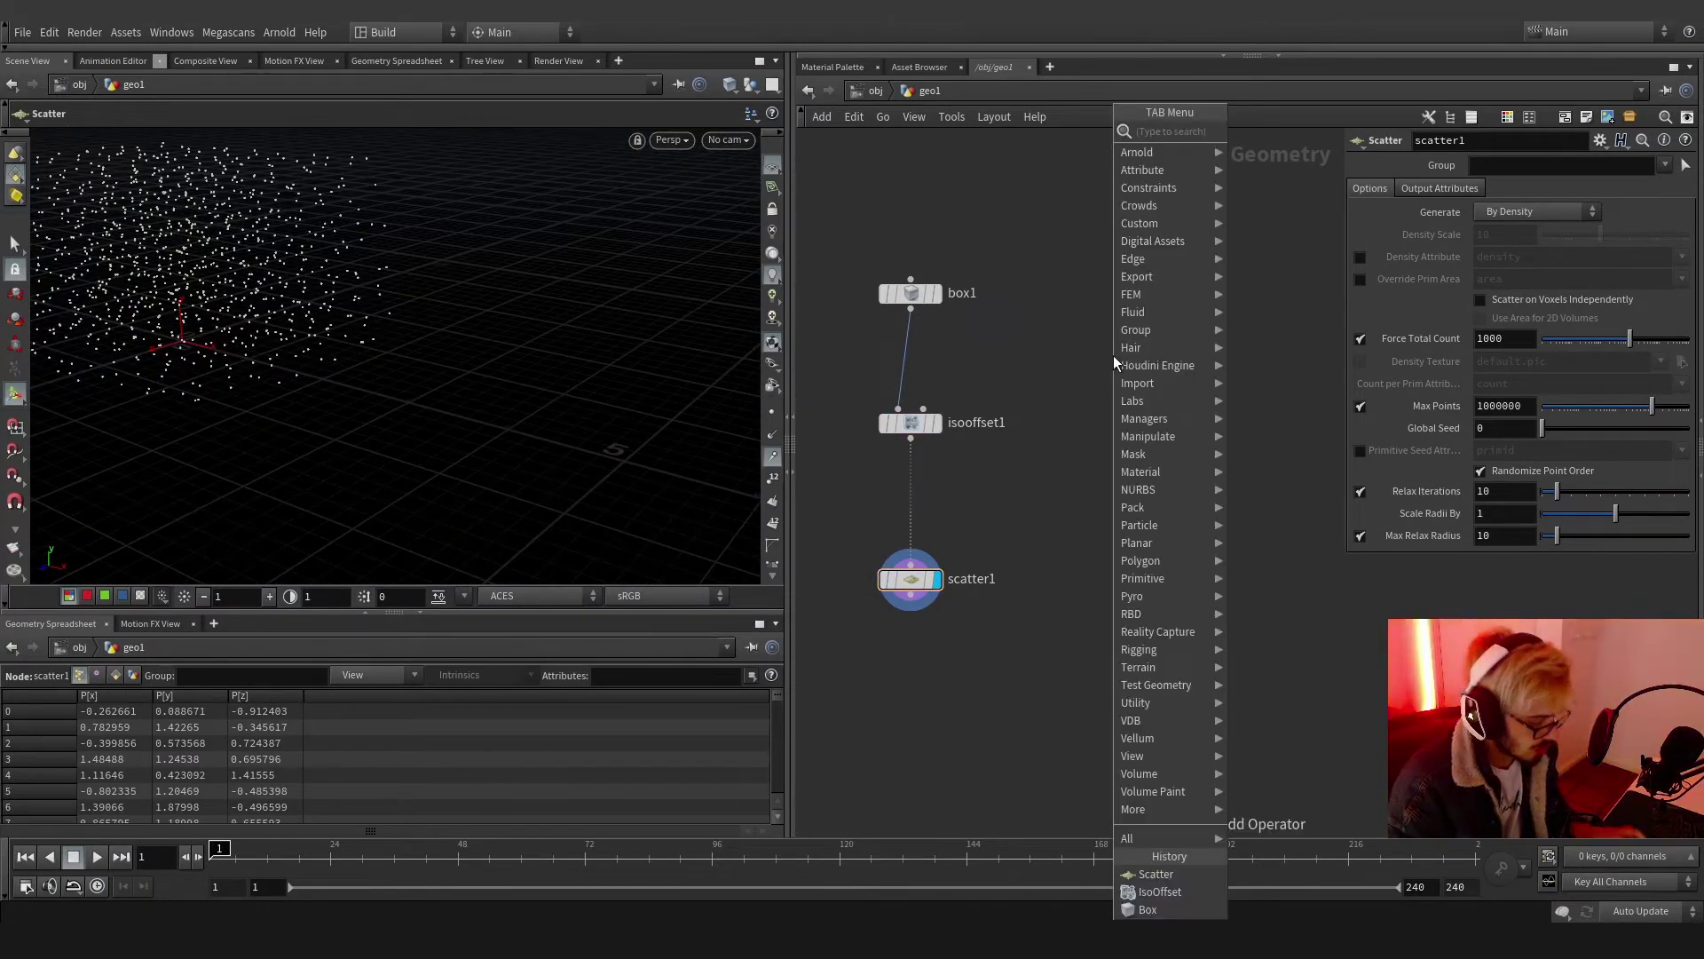
text(sph)
key(Return)
click(1136, 297)
click(1162, 294)
click(1411, 233)
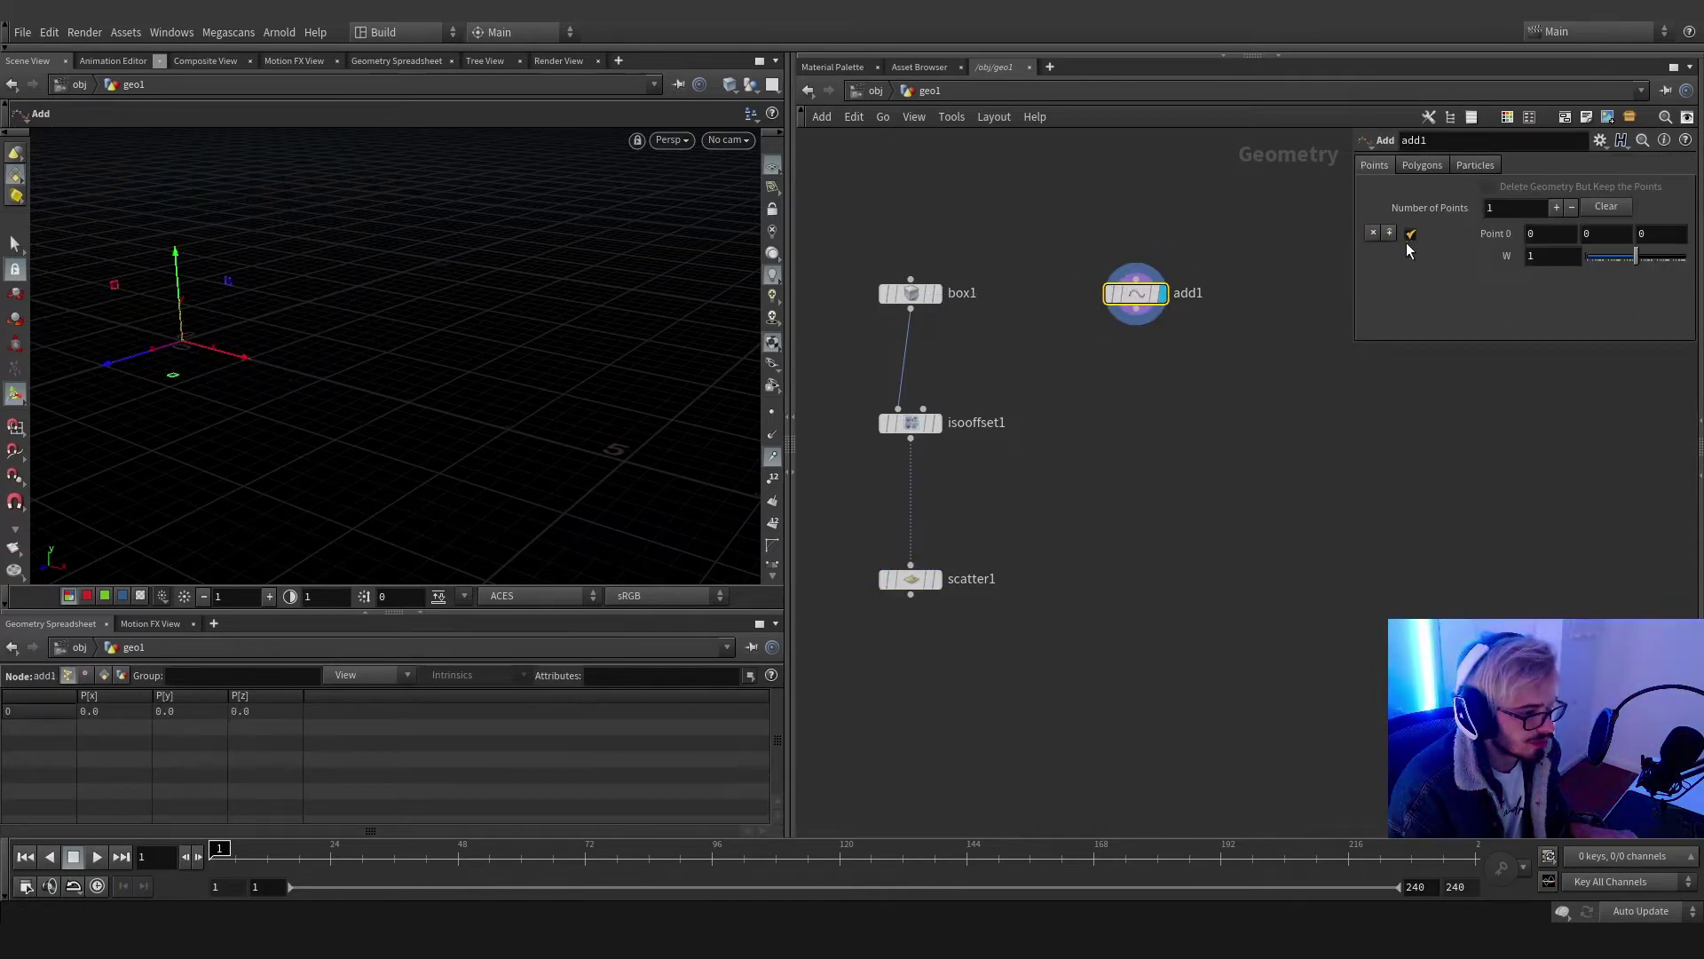
Add a Merge node that combines scatter1 and add1, and display it
key(Tab)
text(merge)
key(Return)
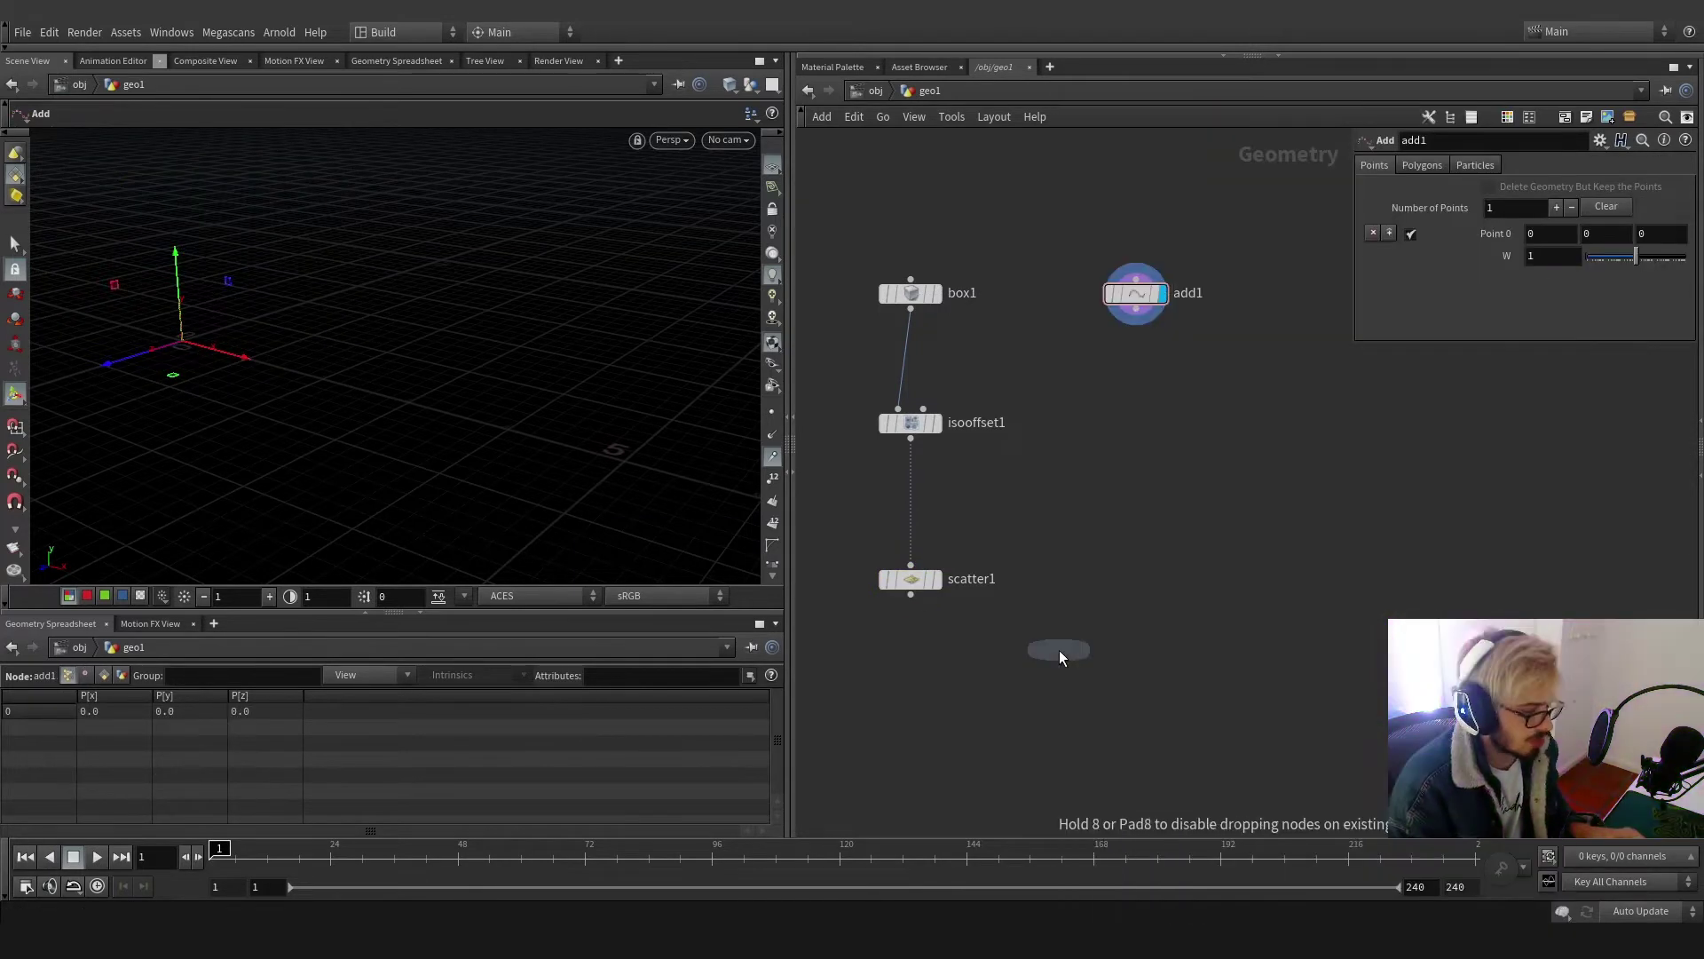
click(1001, 745)
drag(1136, 309, 1000, 733)
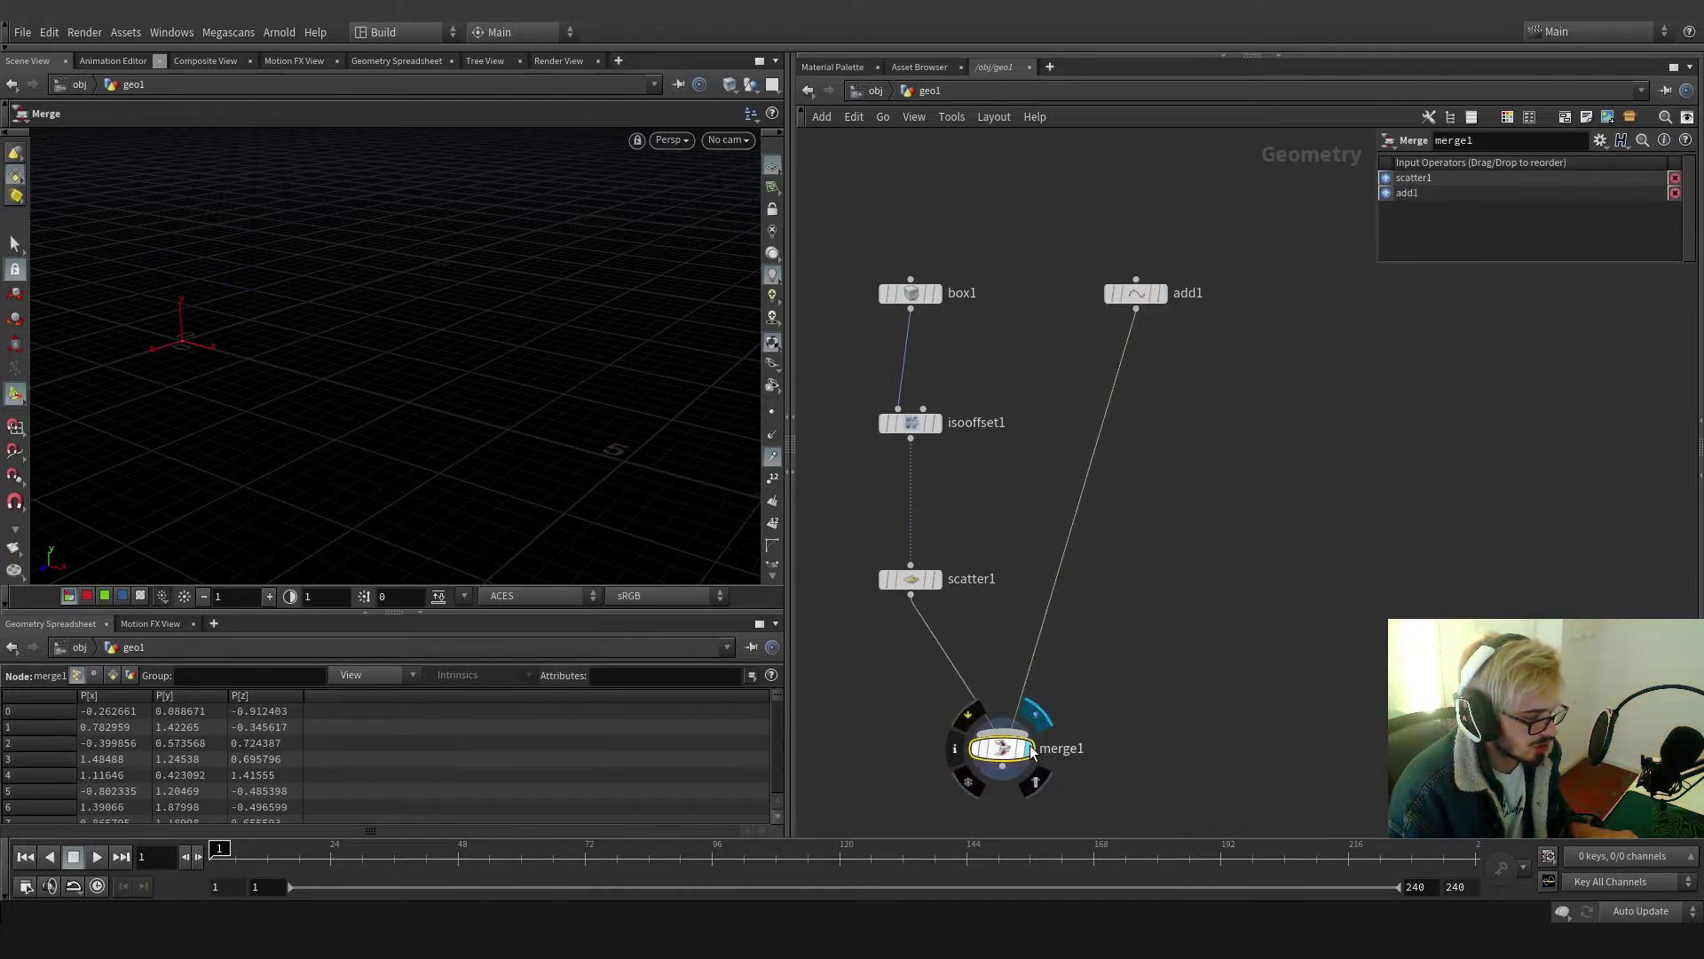
click(1030, 748)
Keyframe add1's point at about (-4.02, 1.33, 0) on frame 1 and about (3.36, 1.33, 0) on frame 48
click(1137, 293)
scroll(304, 290, down, 4)
alt+middle_drag(304, 289, 343, 350)
alt+drag(343, 349, 285, 342)
key(Return)
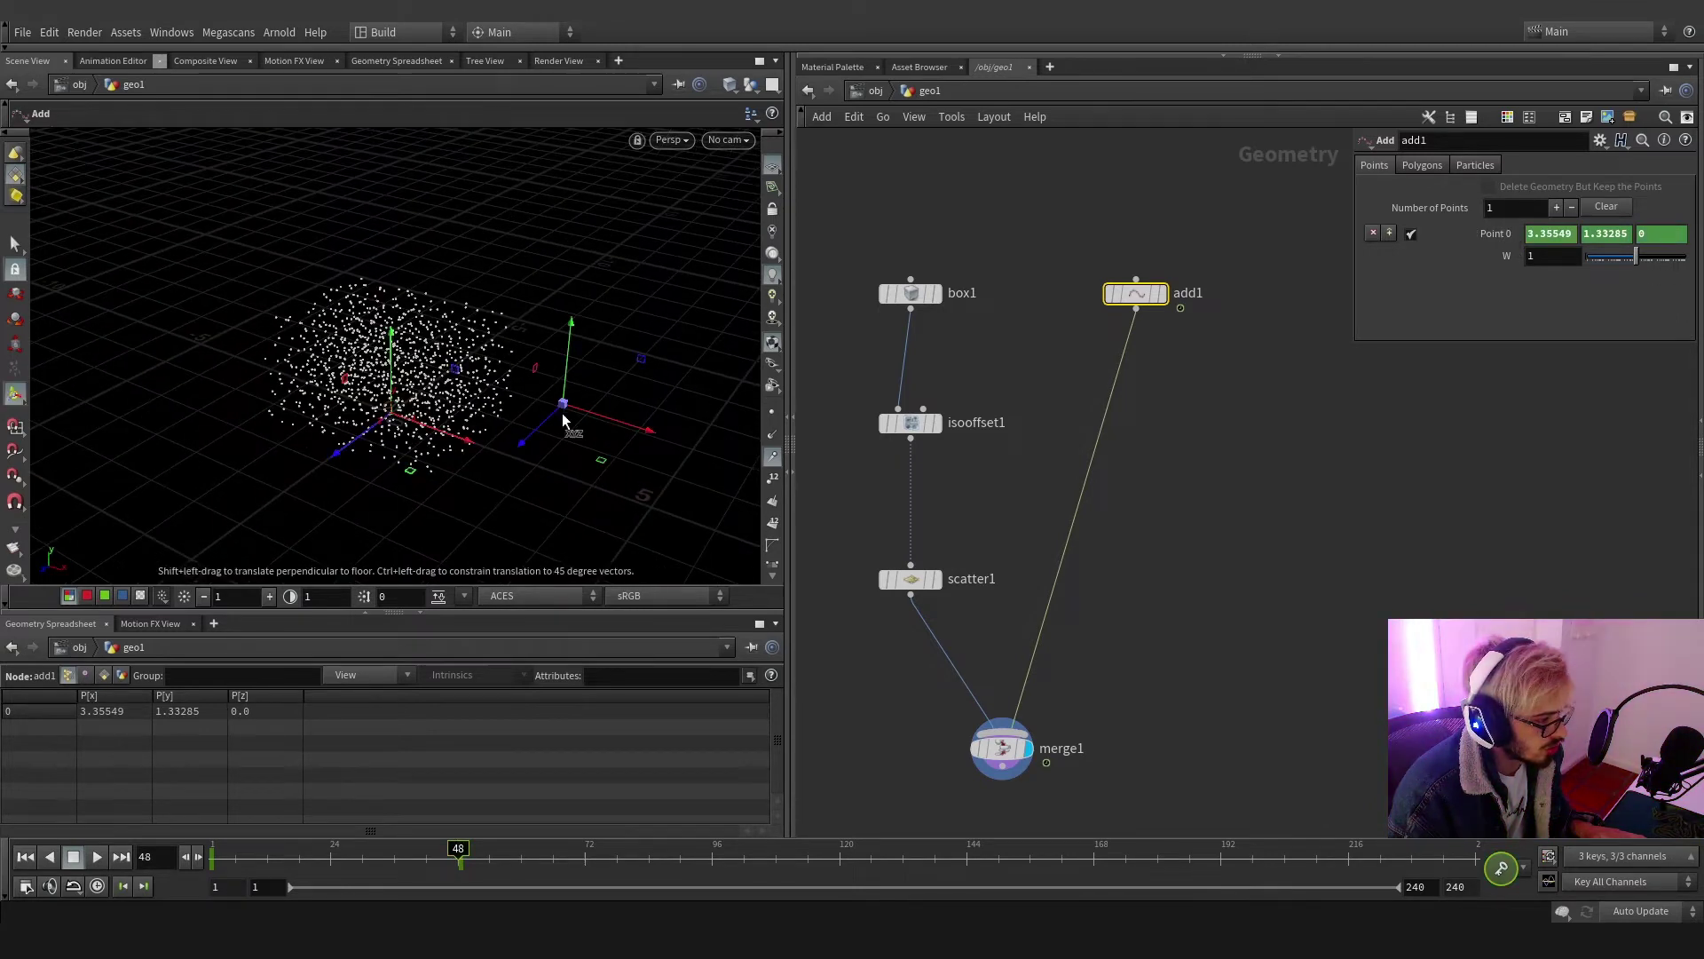
Move add1's point on frame 48 to about (-1.06, -0.88, 2.17) and key it
drag(563, 410, 326, 275)
key(Return)
drag(236, 330, 240, 405)
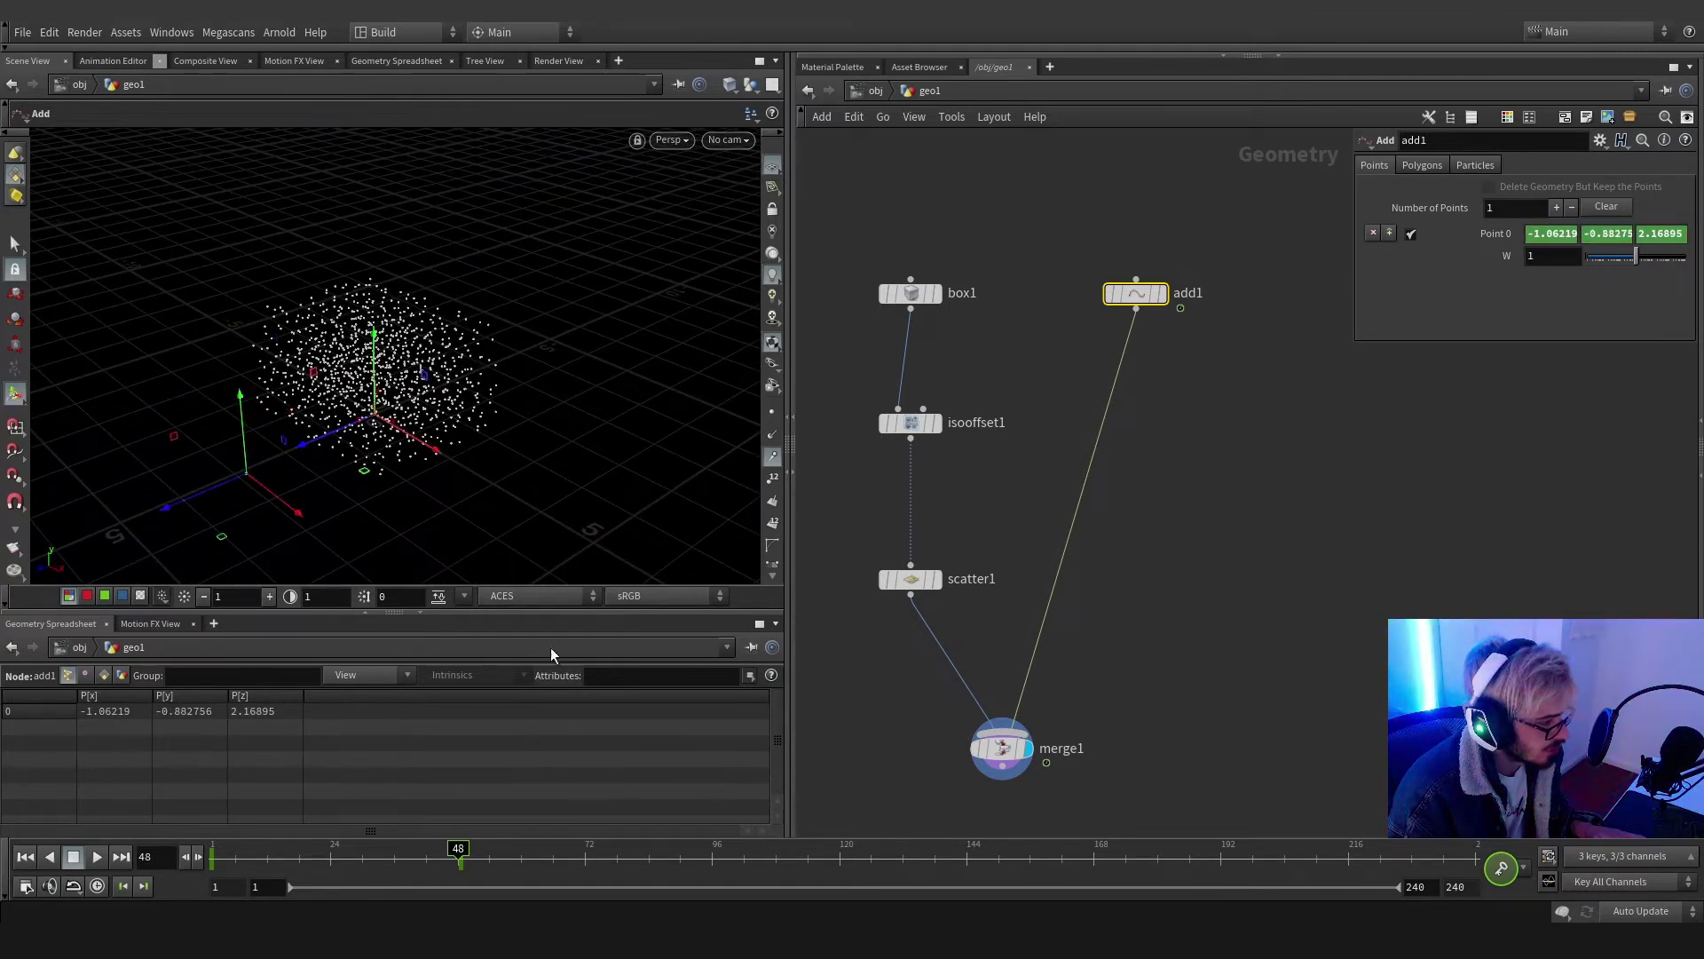
On frame 102, move add1's point to about (-0.93, -0.53, 2.63) and keyframe its position
click(744, 869)
drag(455, 473, 213, 335)
drag(188, 278, 206, 412)
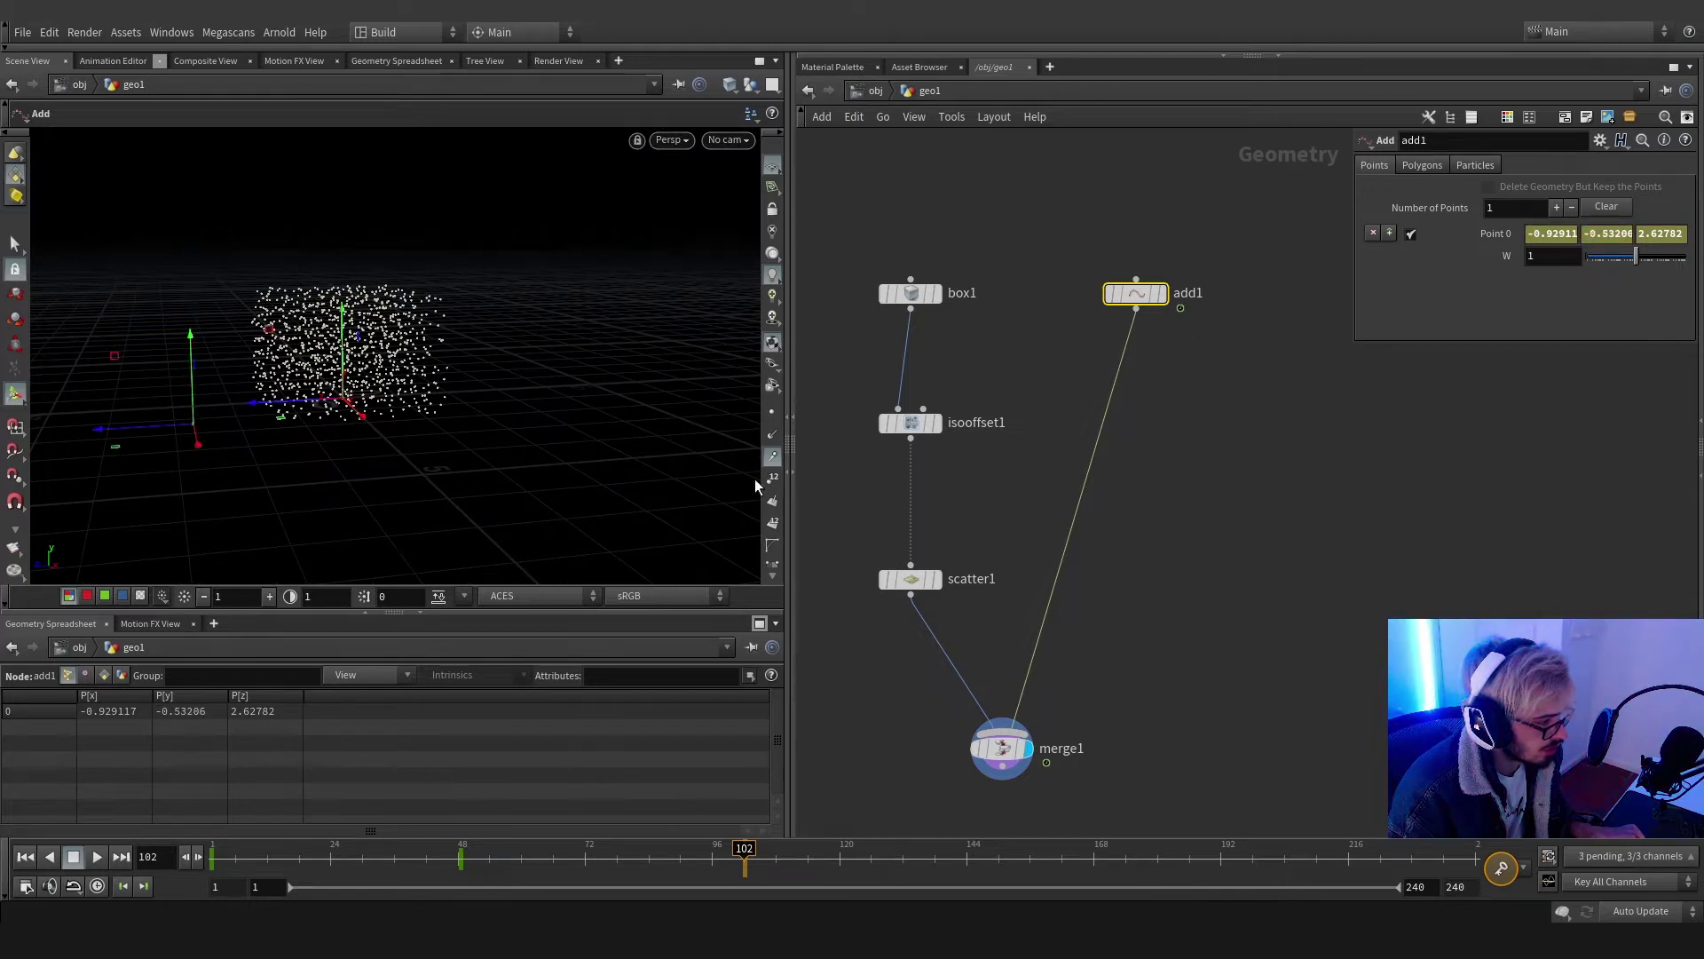
alt+click(1494, 240)
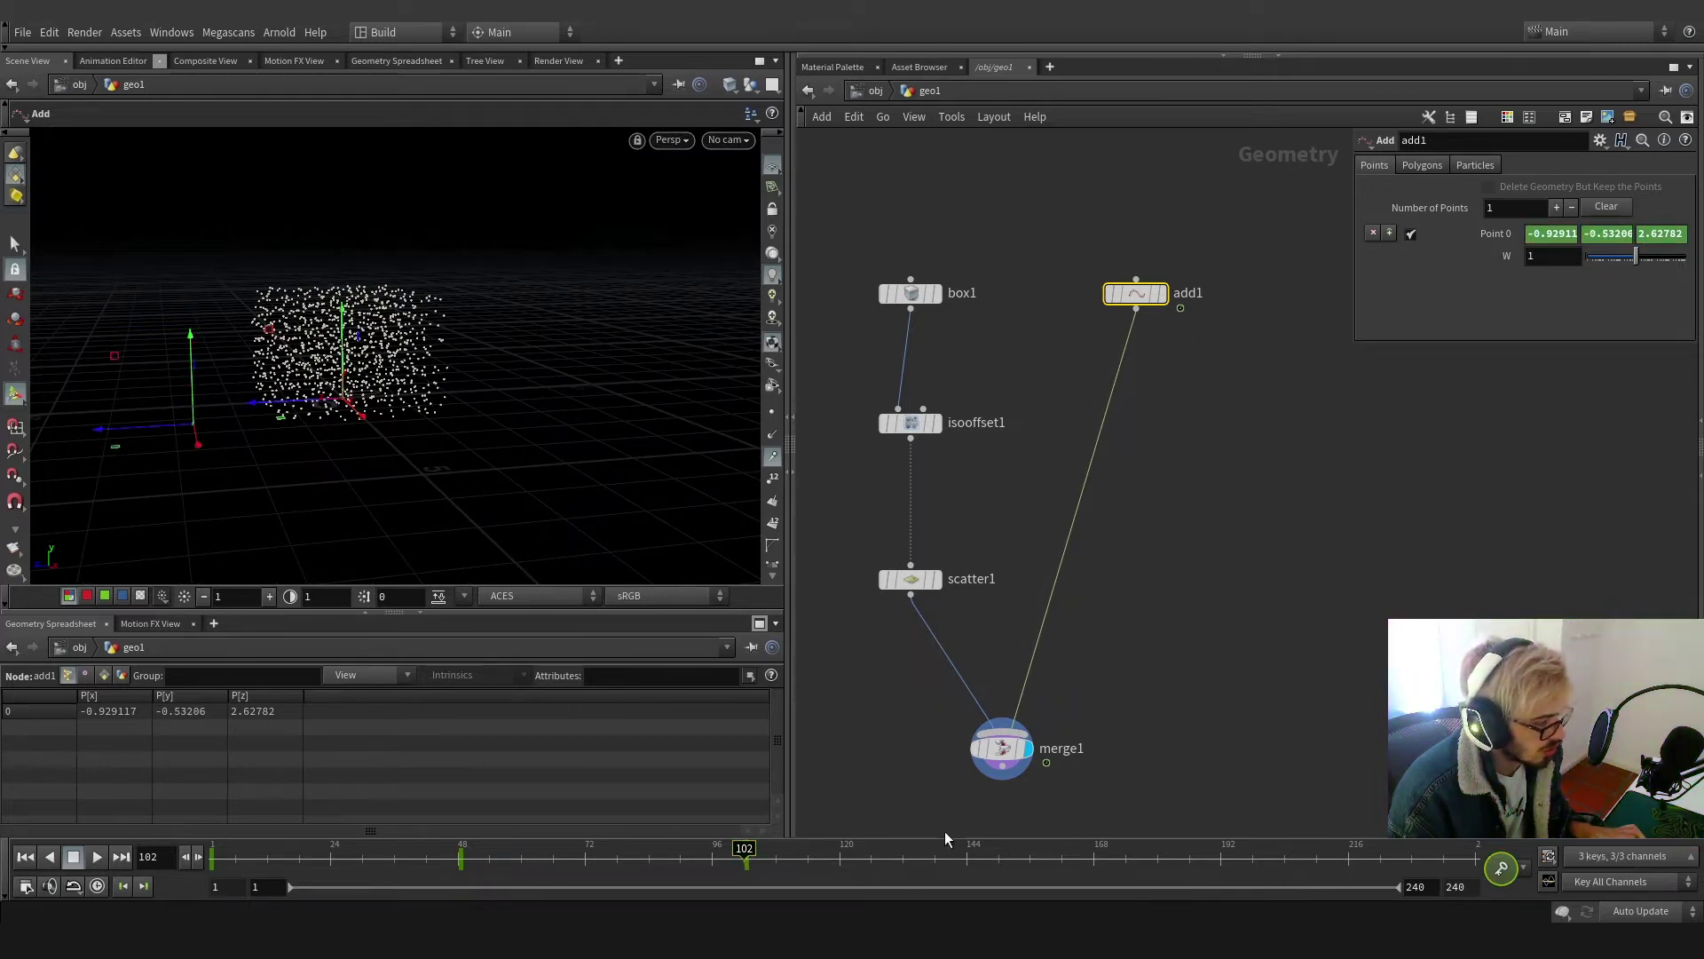
On frame 168, keyframe add1's point at about (-0.93, 1.78, -5.43), and return the timeline to frame 1
click(1095, 854)
drag(115, 361, 535, 229)
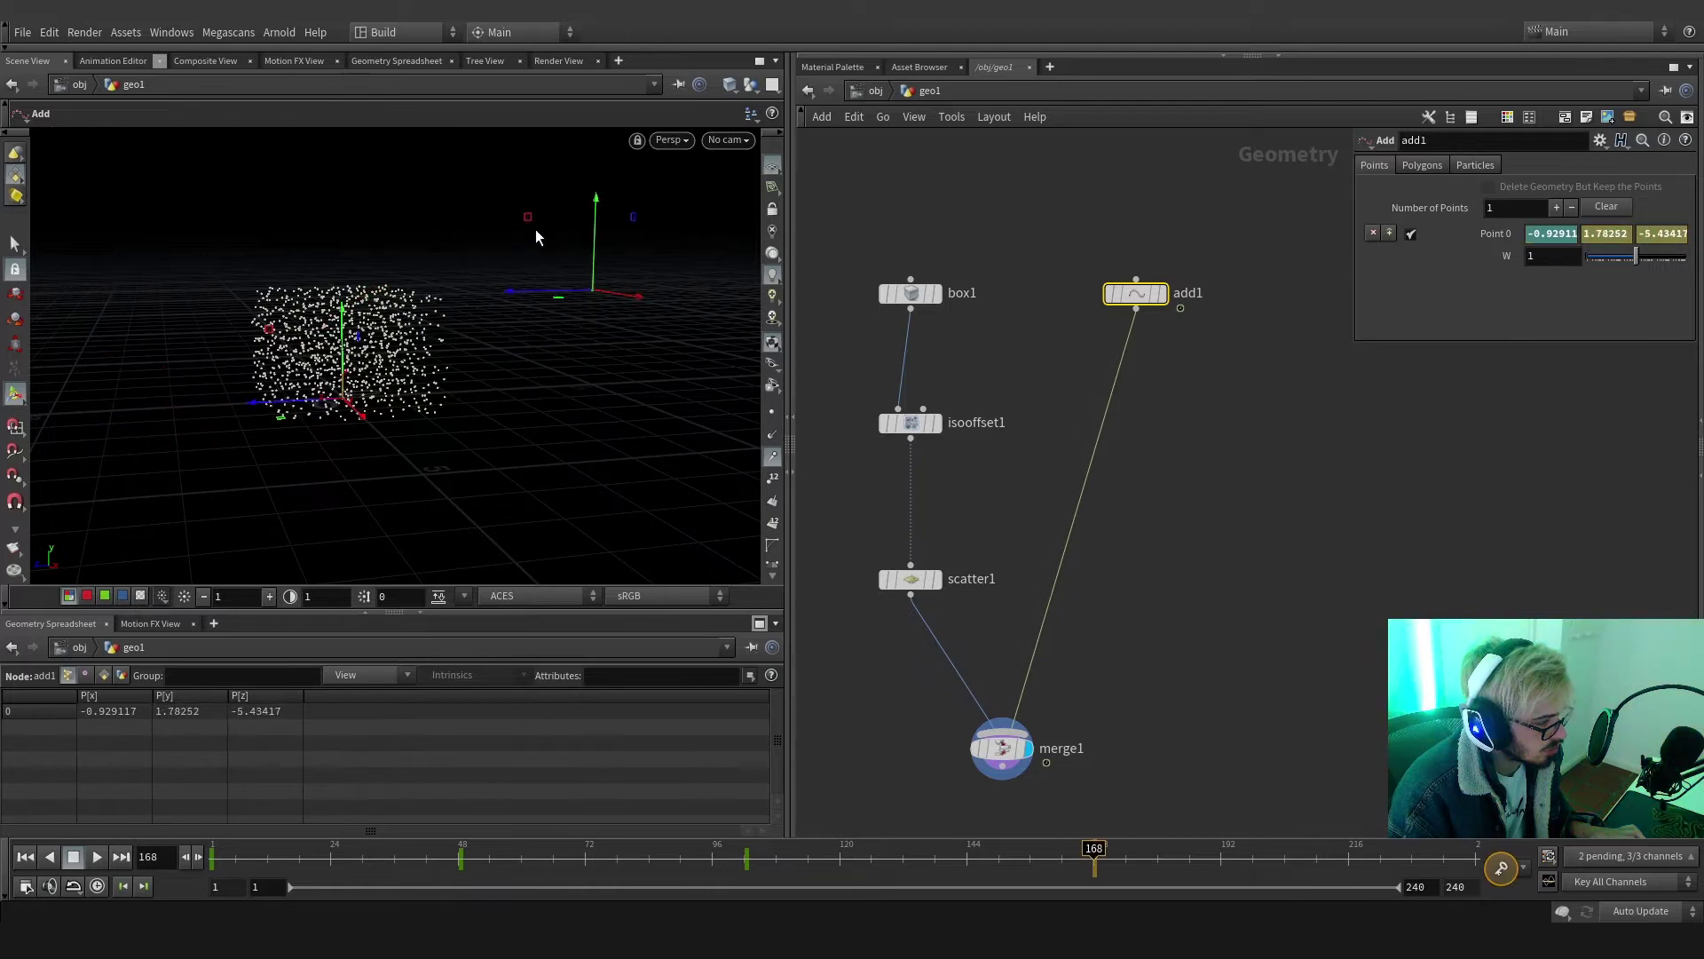
alt+click(1500, 240)
alt+drag(373, 276, 506, 350)
drag(910, 873, 211, 848)
Insert a Trail node between add1 and merge1 and set its Result Type to Compute Velocity
key(Tab)
text(tra)
key(Down)
key(Return)
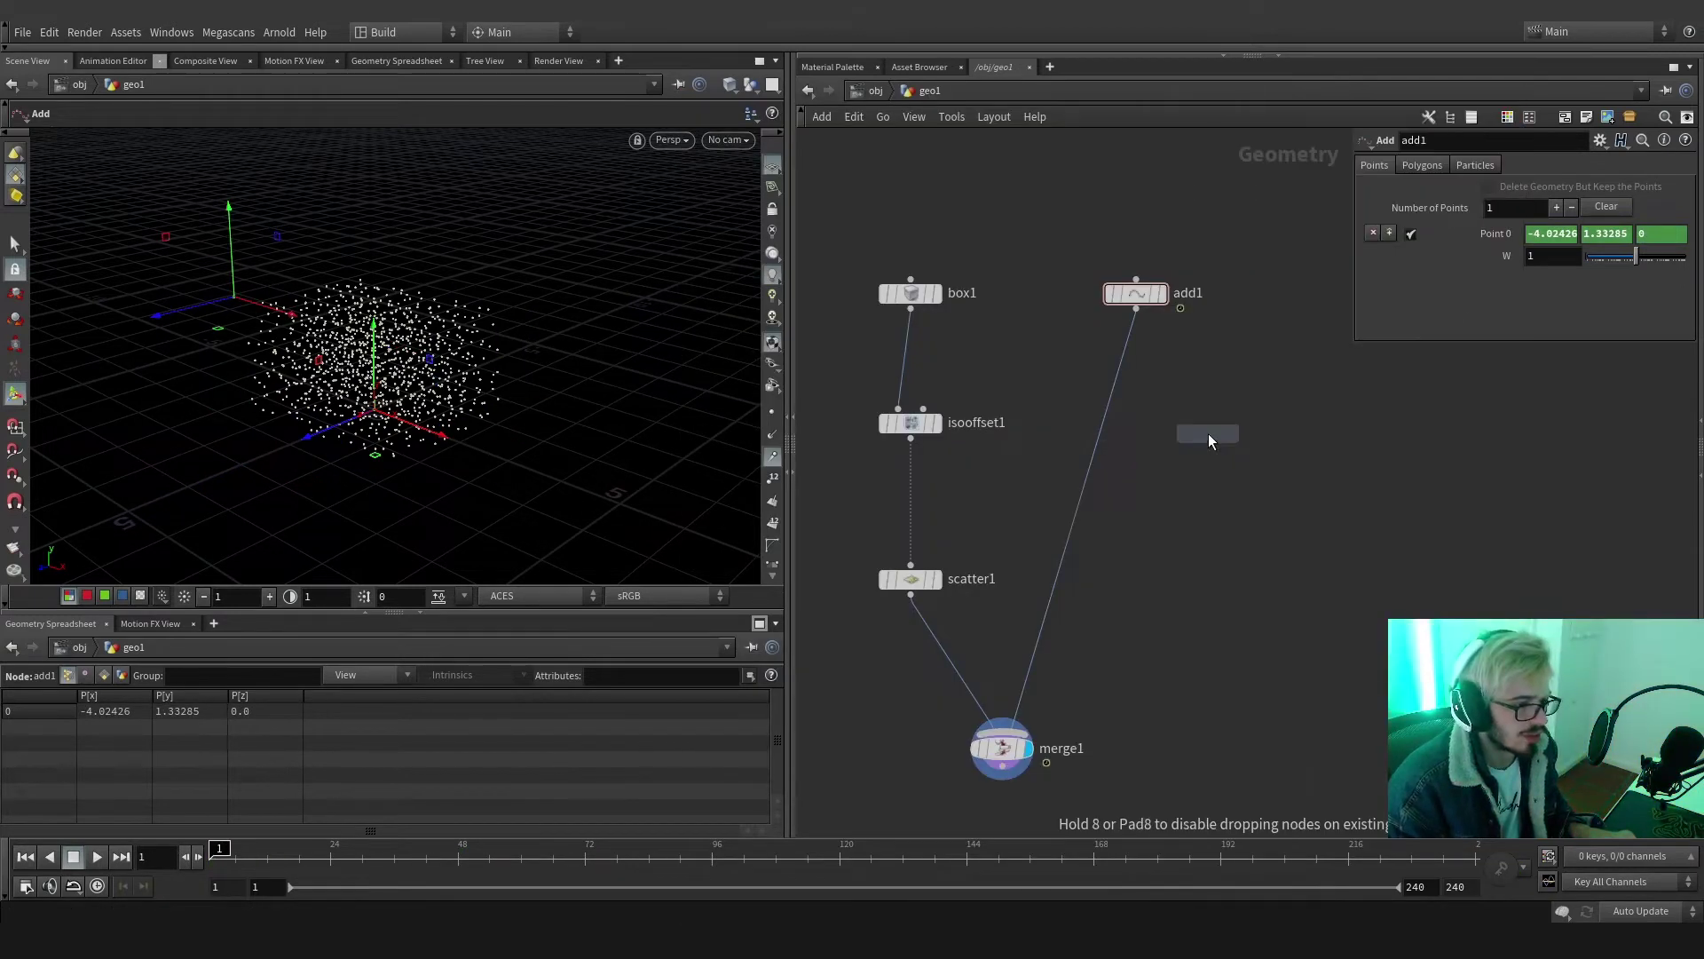
click(1208, 433)
drag(1207, 431, 1137, 428)
click(1574, 164)
click(1560, 231)
Insert an Attribute Wrangle between scatter1 and merge1 with the VEXpression v@v = 0;
key(Tab)
text(wr)
key(Return)
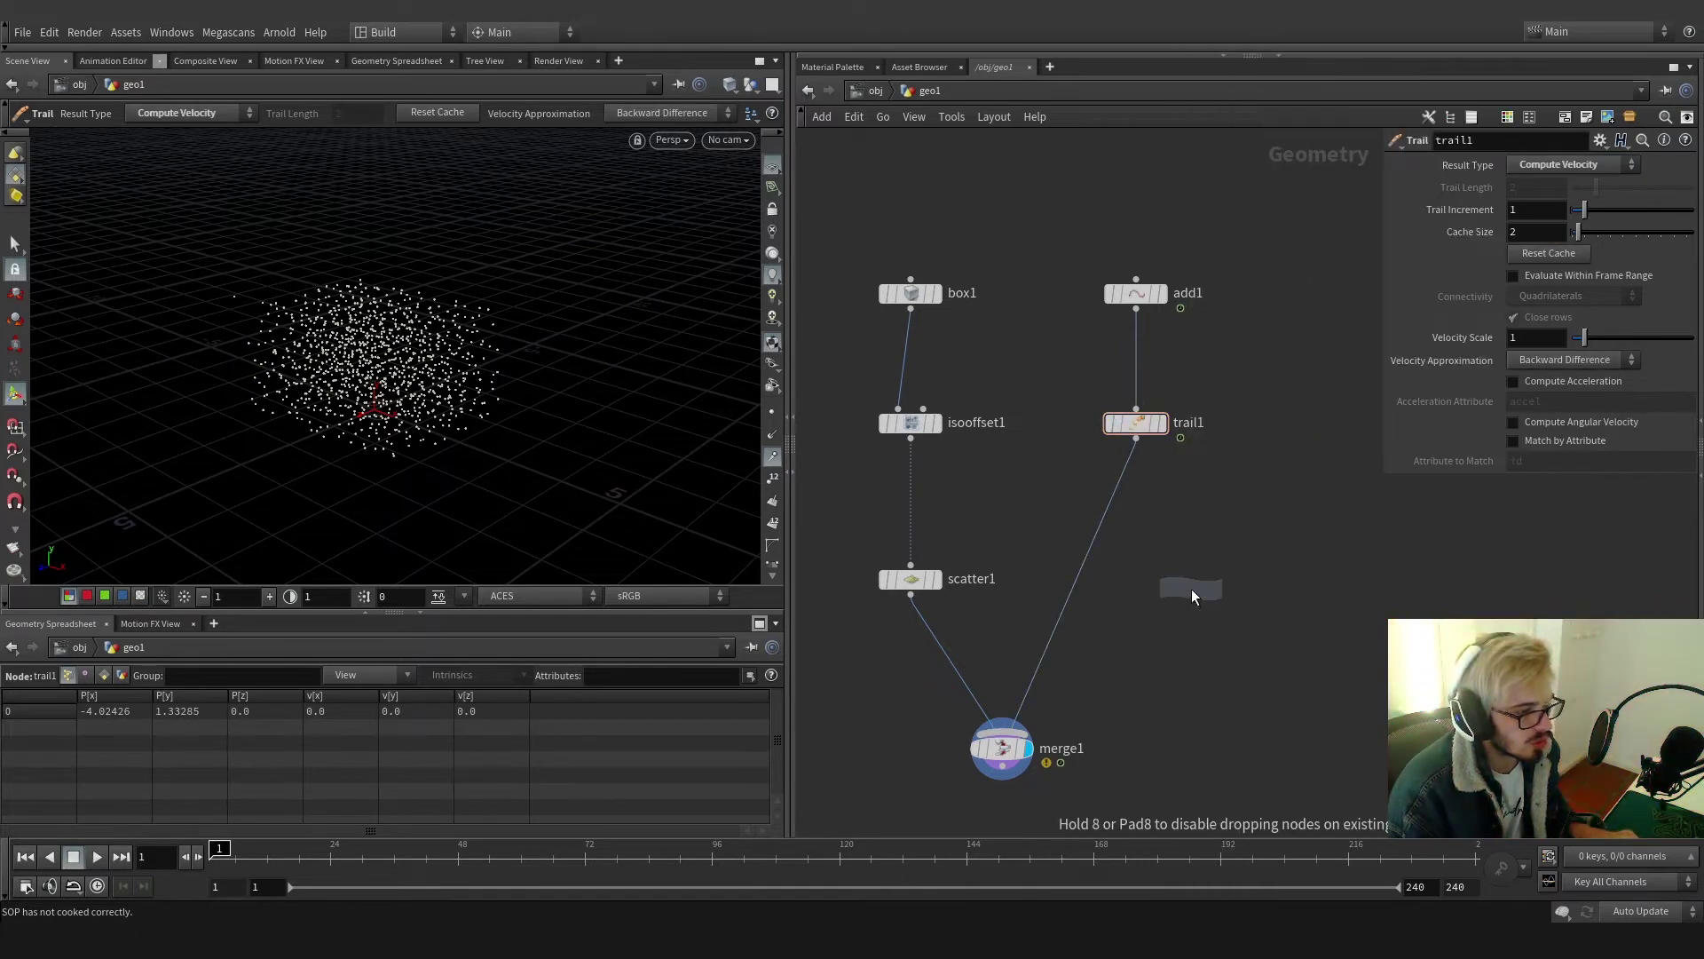
click(1192, 596)
drag(1192, 595, 905, 668)
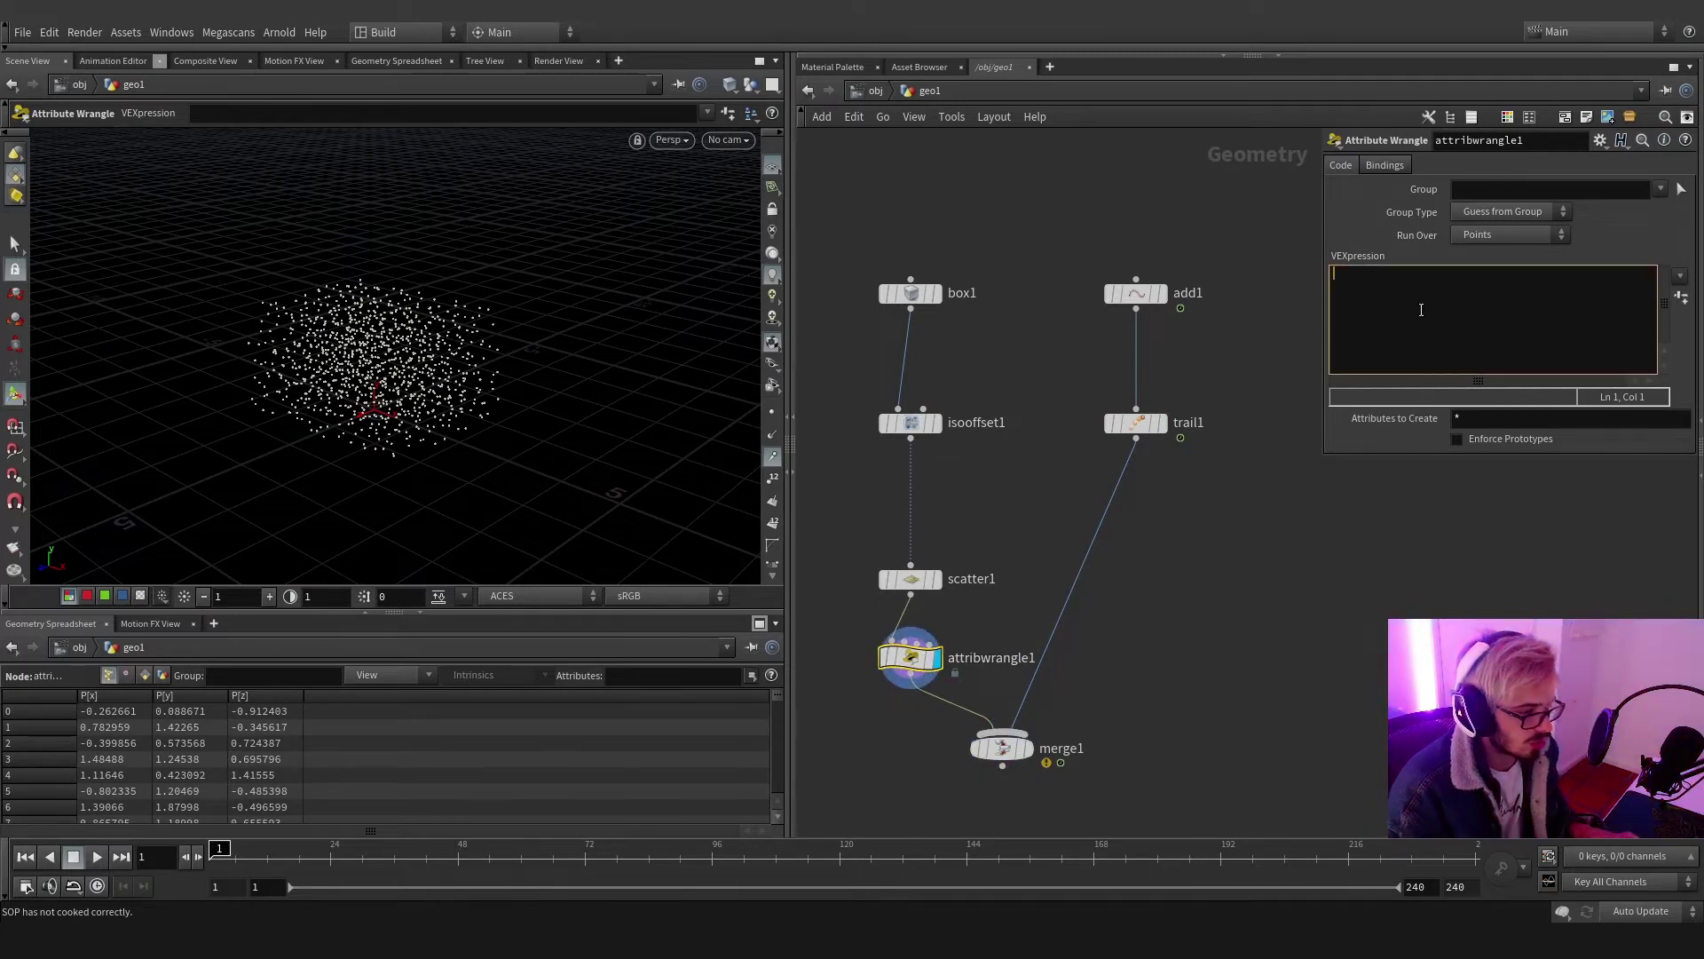
text(@v = 0;)
Delete the Merge node that joins the scattered points and the trail branch
middle_drag(1129, 674, 1064, 483)
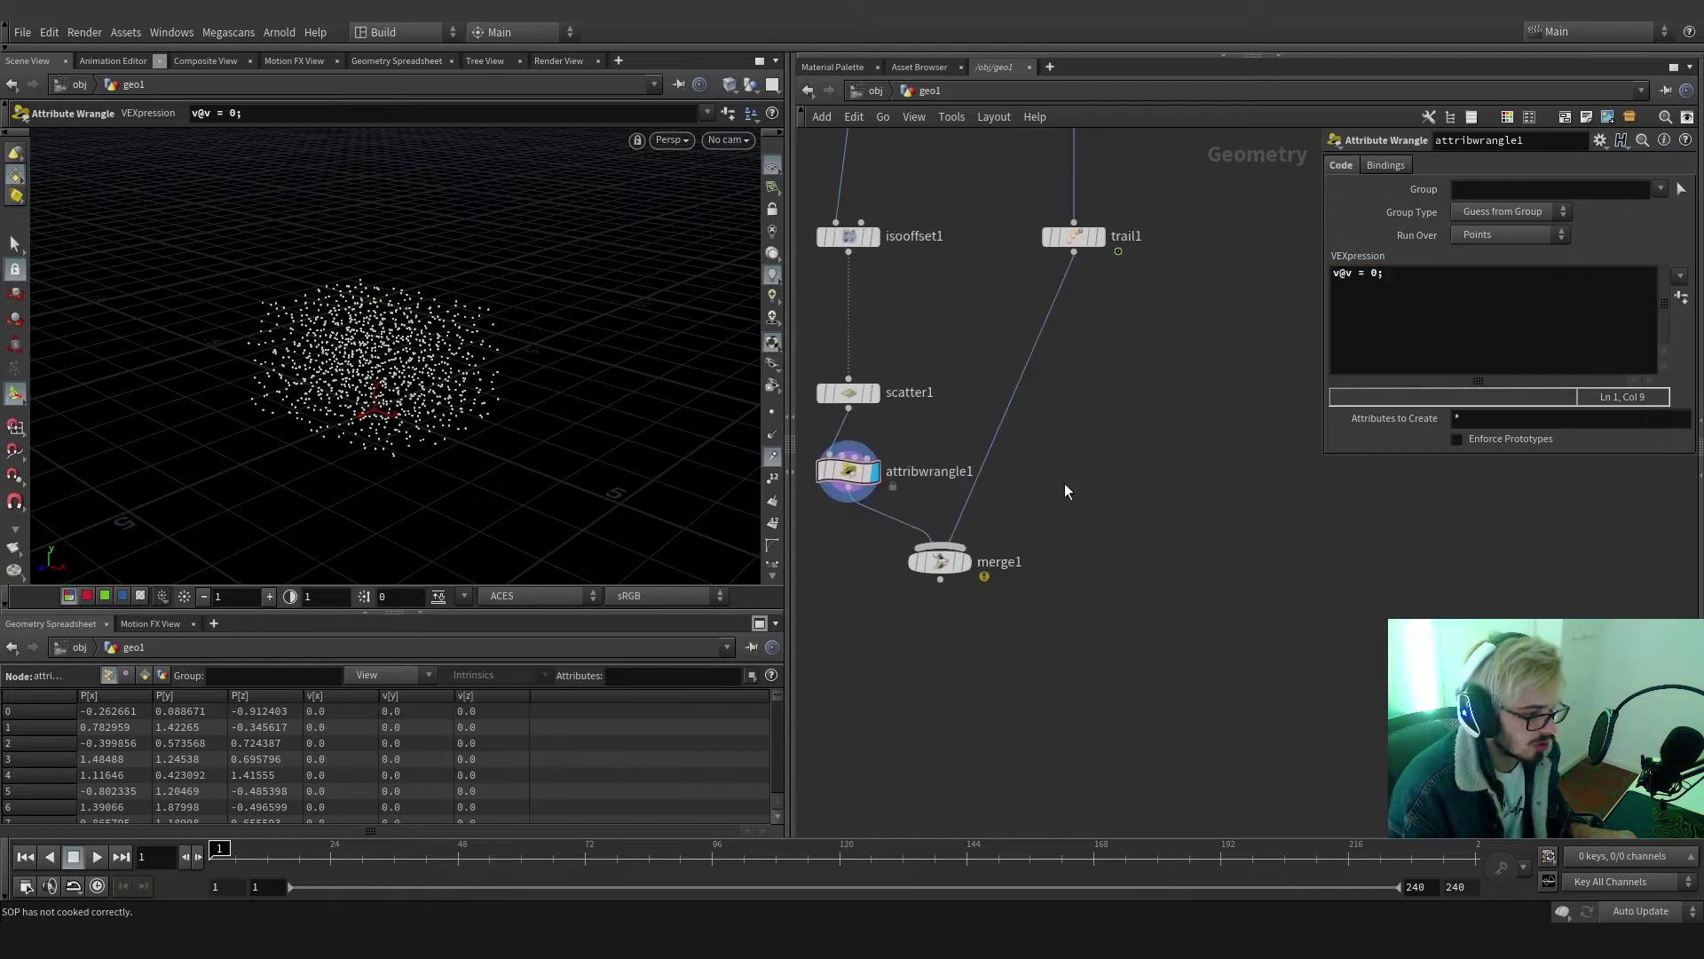
click(952, 560)
key(Delete)
Add an Attribute Transfer node with attribwrangle1 as first input and trail1 as second, and display it
key(Tab)
text(attribe)
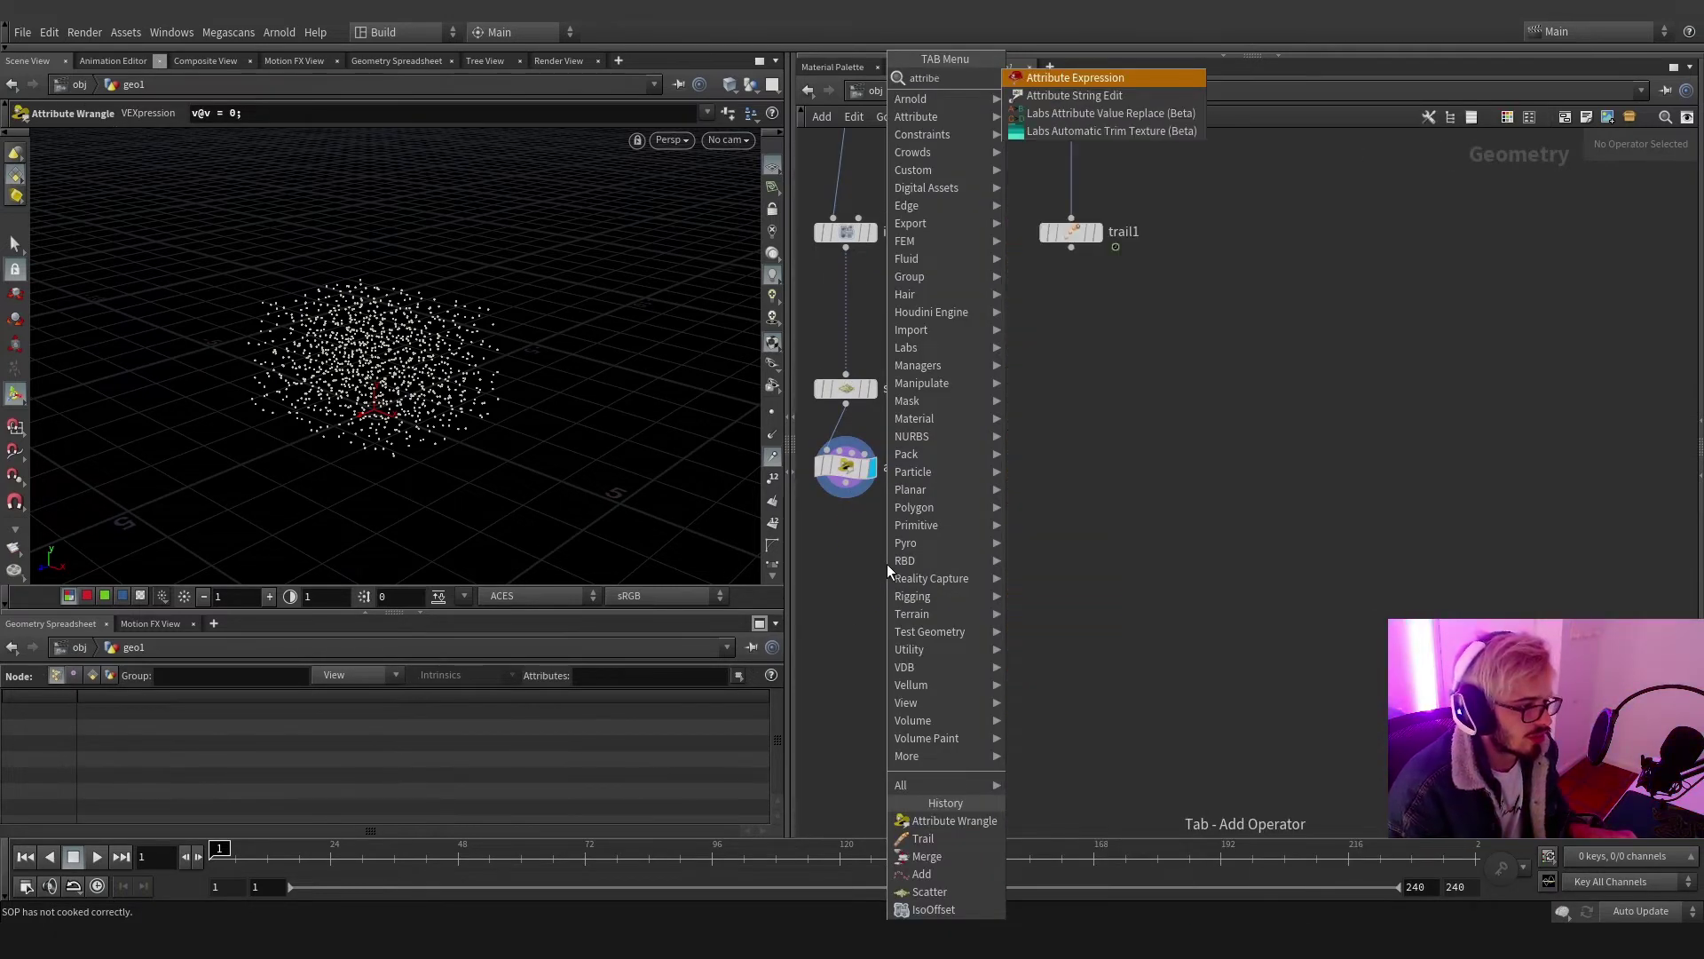
key(BackSpace)
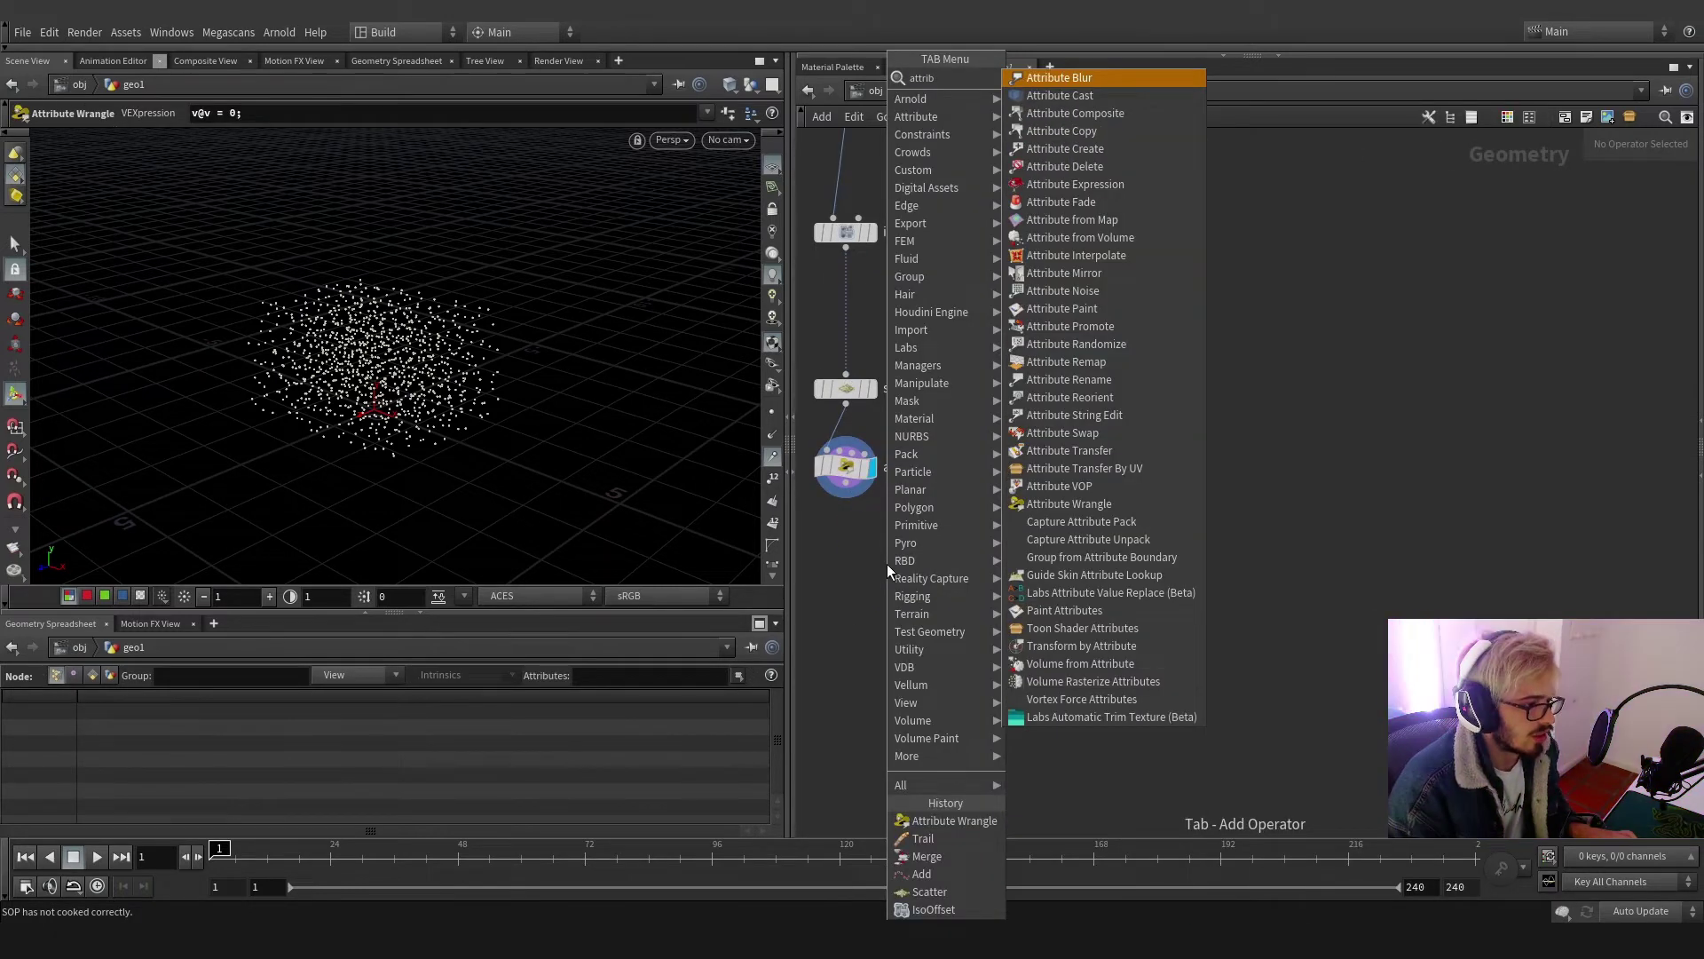
text(tr)
key(Return)
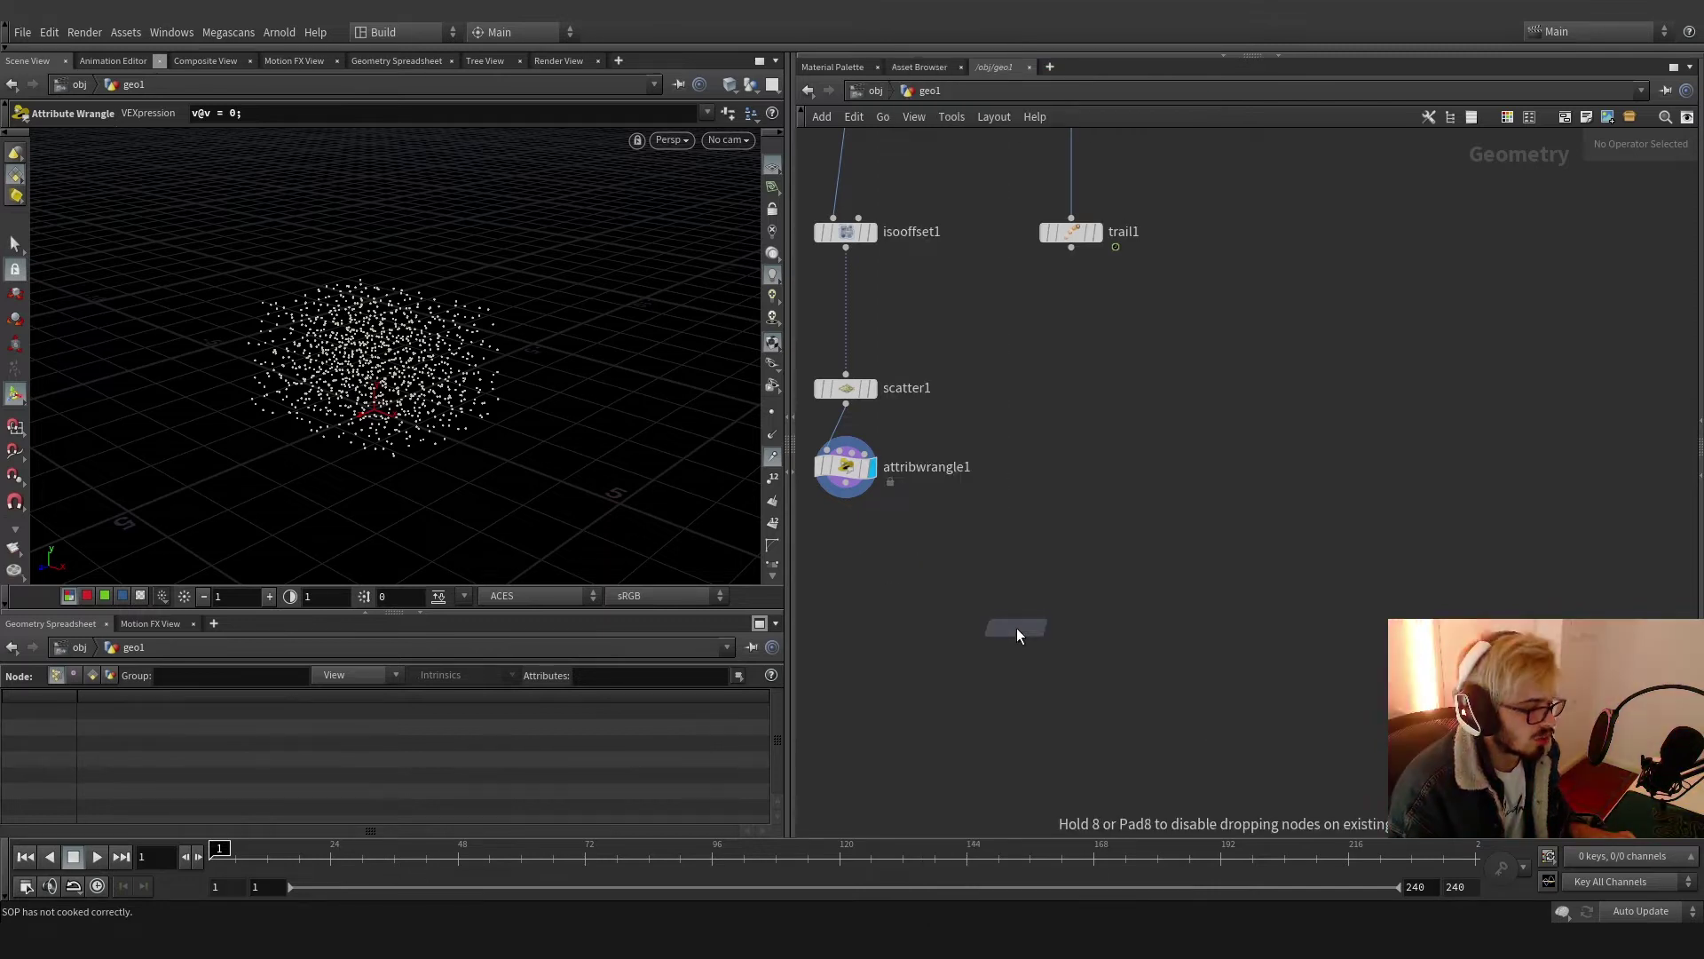
click(1015, 627)
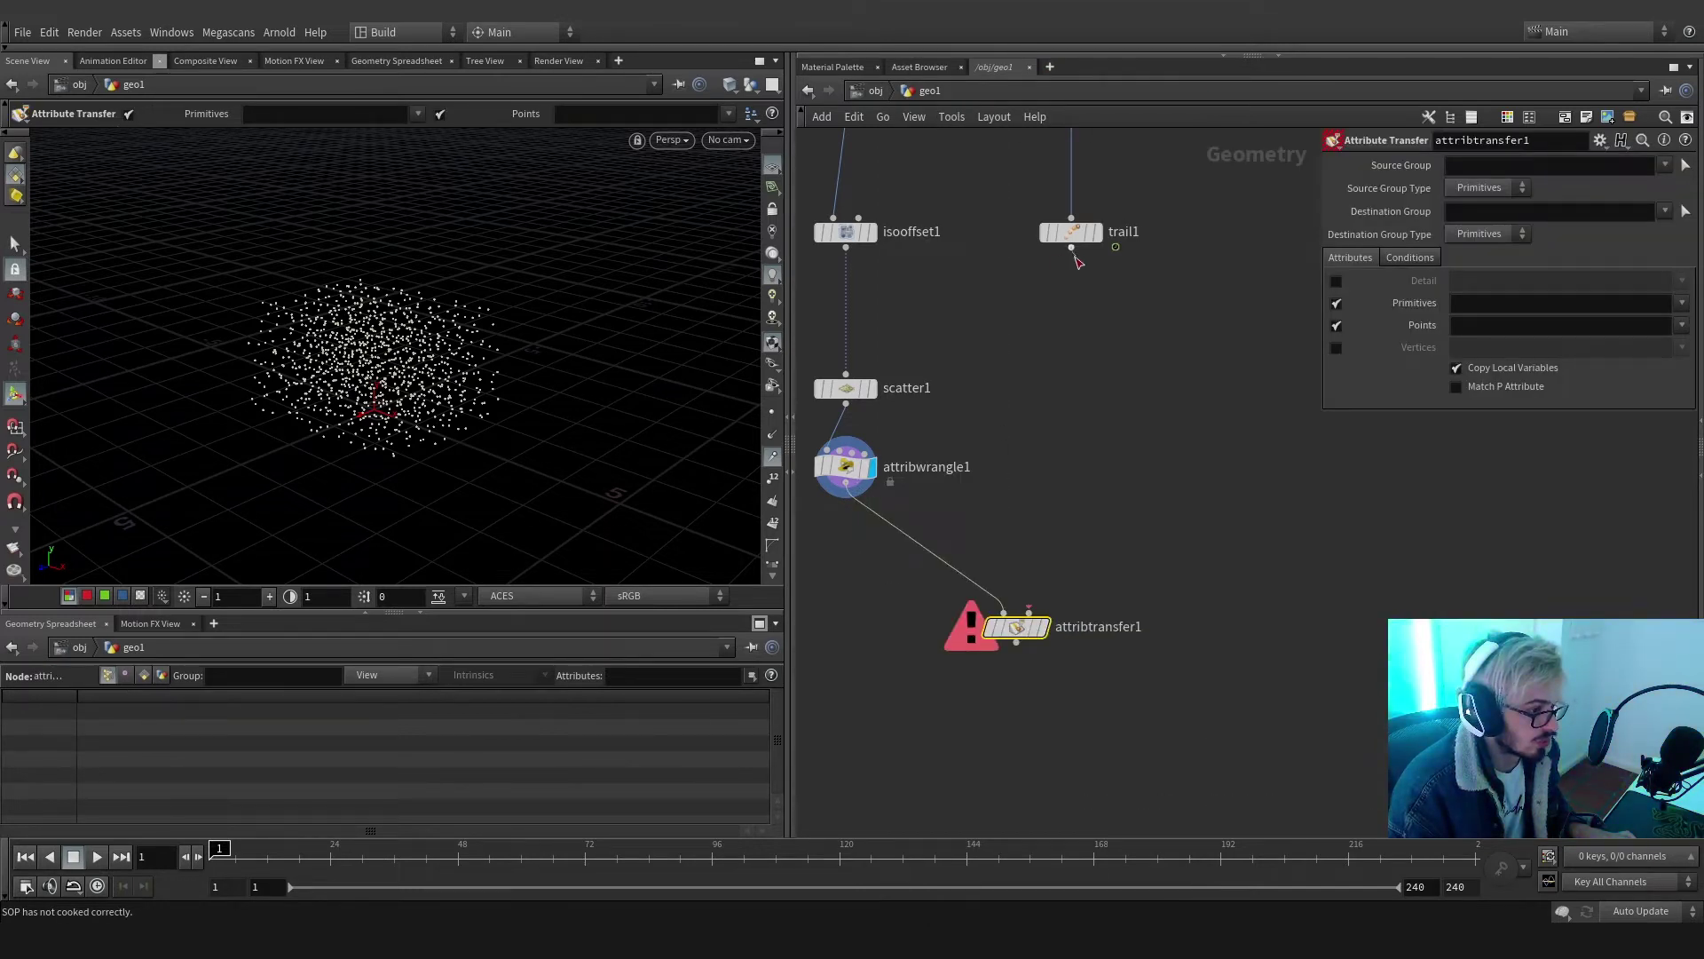
drag(1073, 252, 1049, 591)
click(1044, 627)
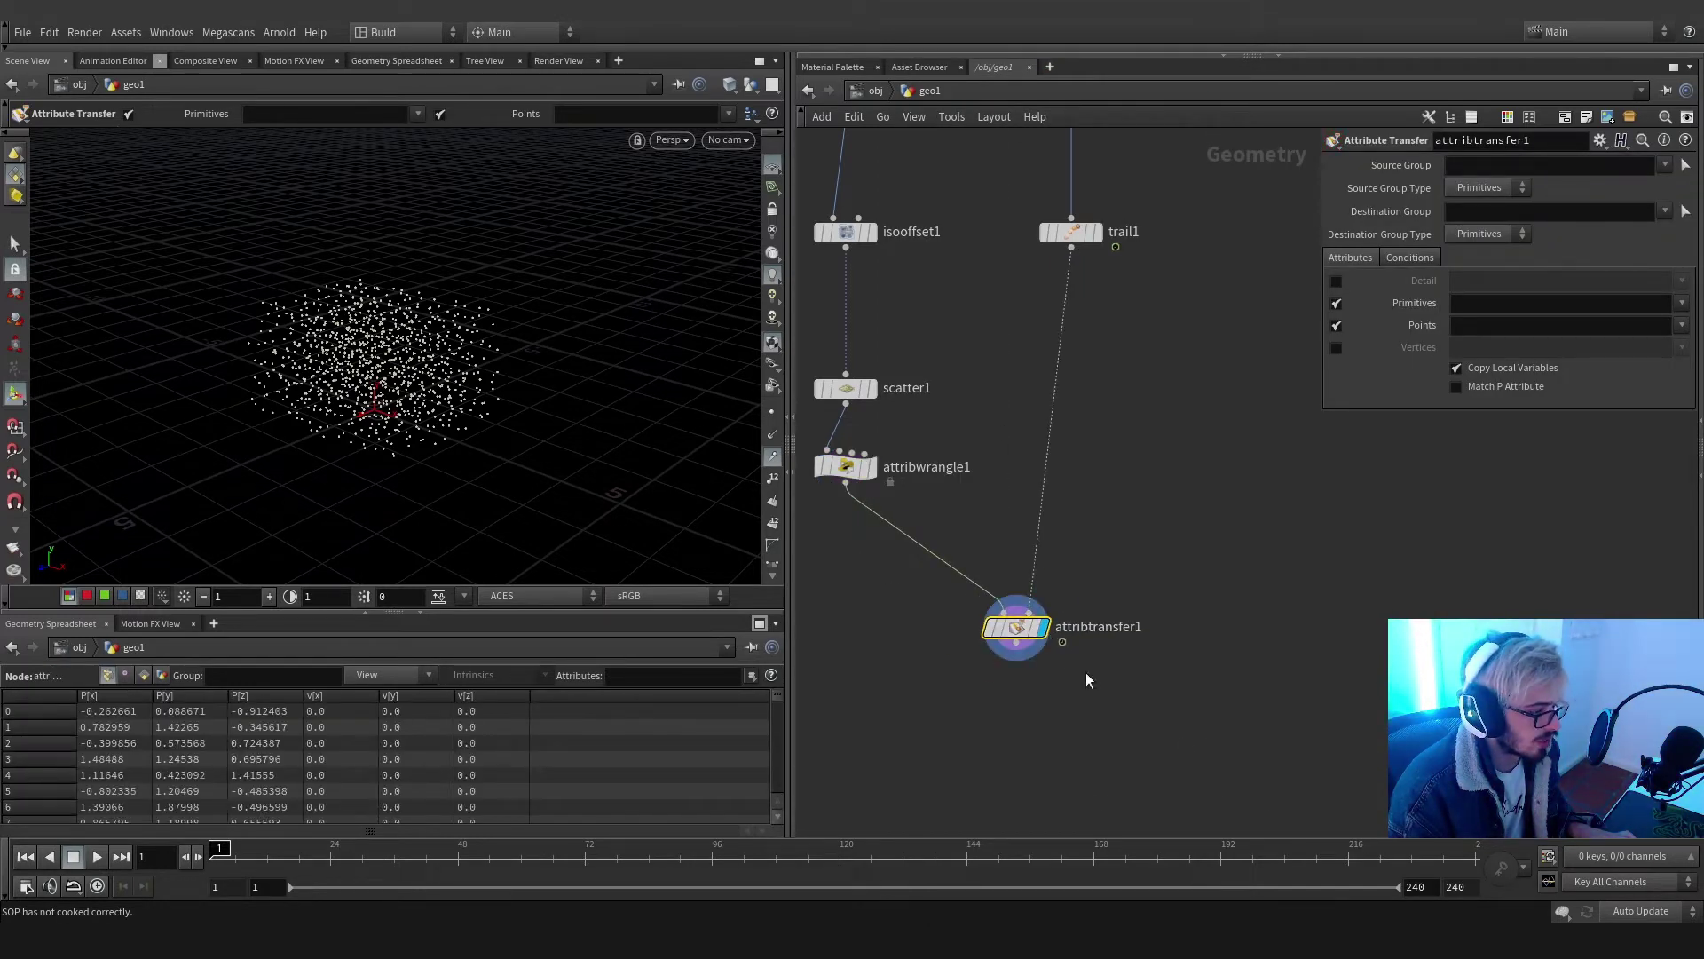
Limit the Attribute Transfer's point attributes to v
alt+drag(400, 388, 696, 415)
click(1476, 333)
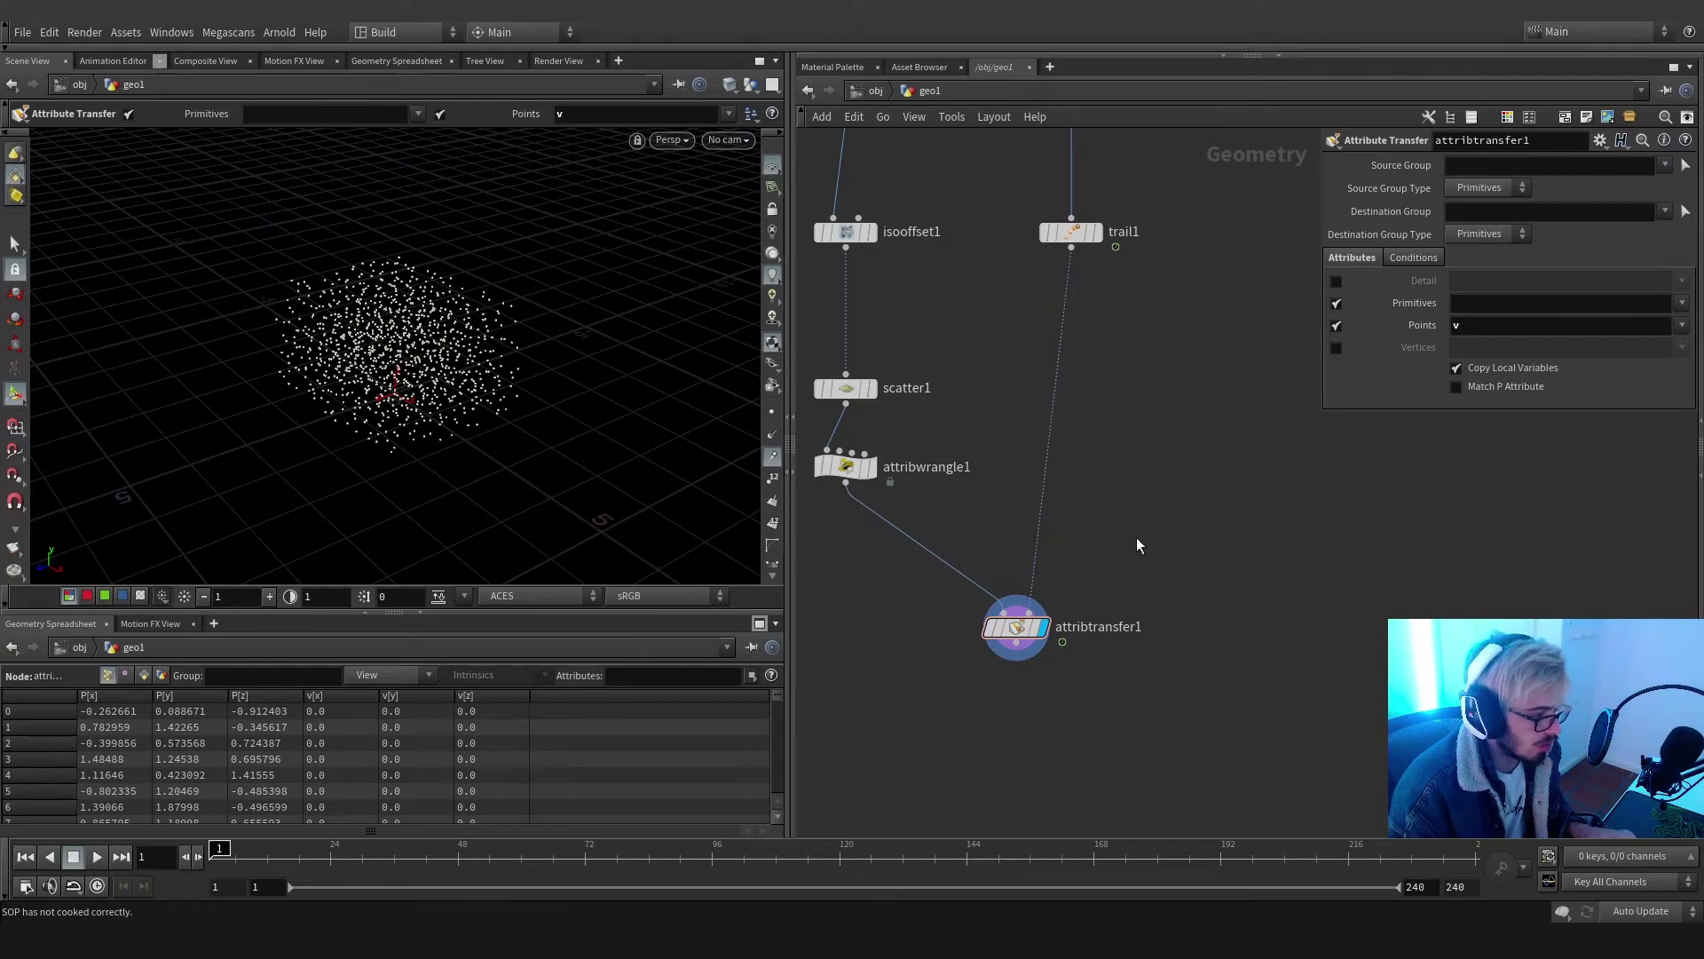
middle_drag(1136, 538, 1208, 481)
Go to frame 41, sort the spreadsheet by v[x], and examine the transferred velocities on the points
click(421, 701)
click(421, 857)
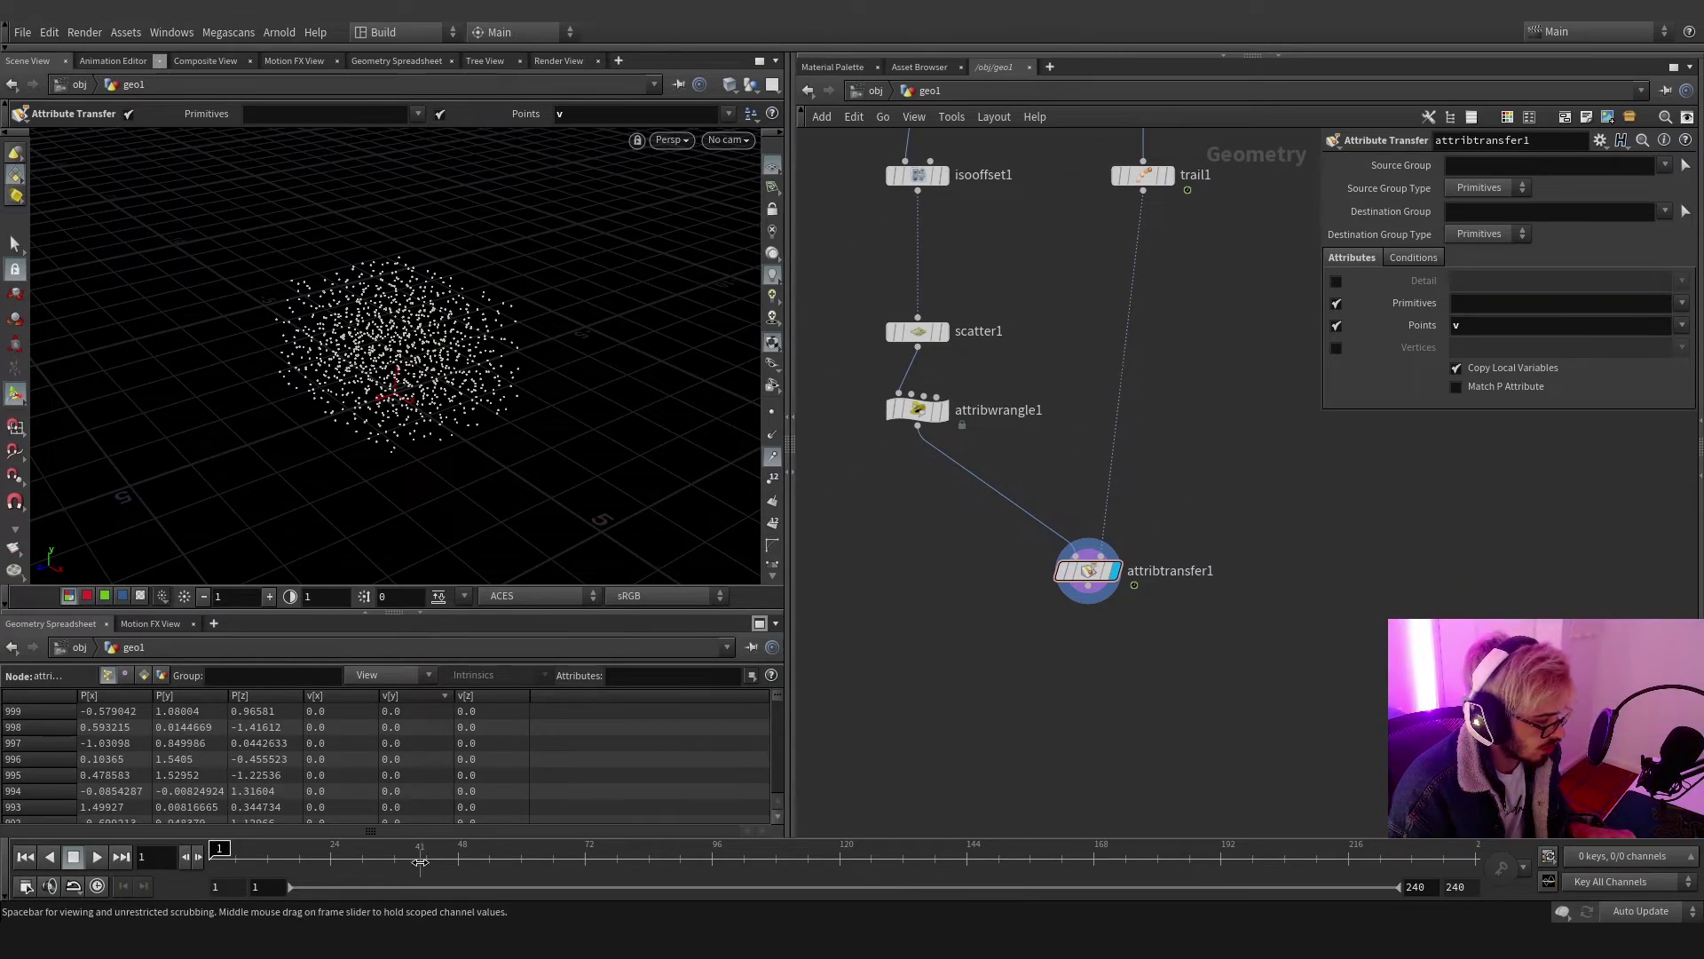
click(354, 696)
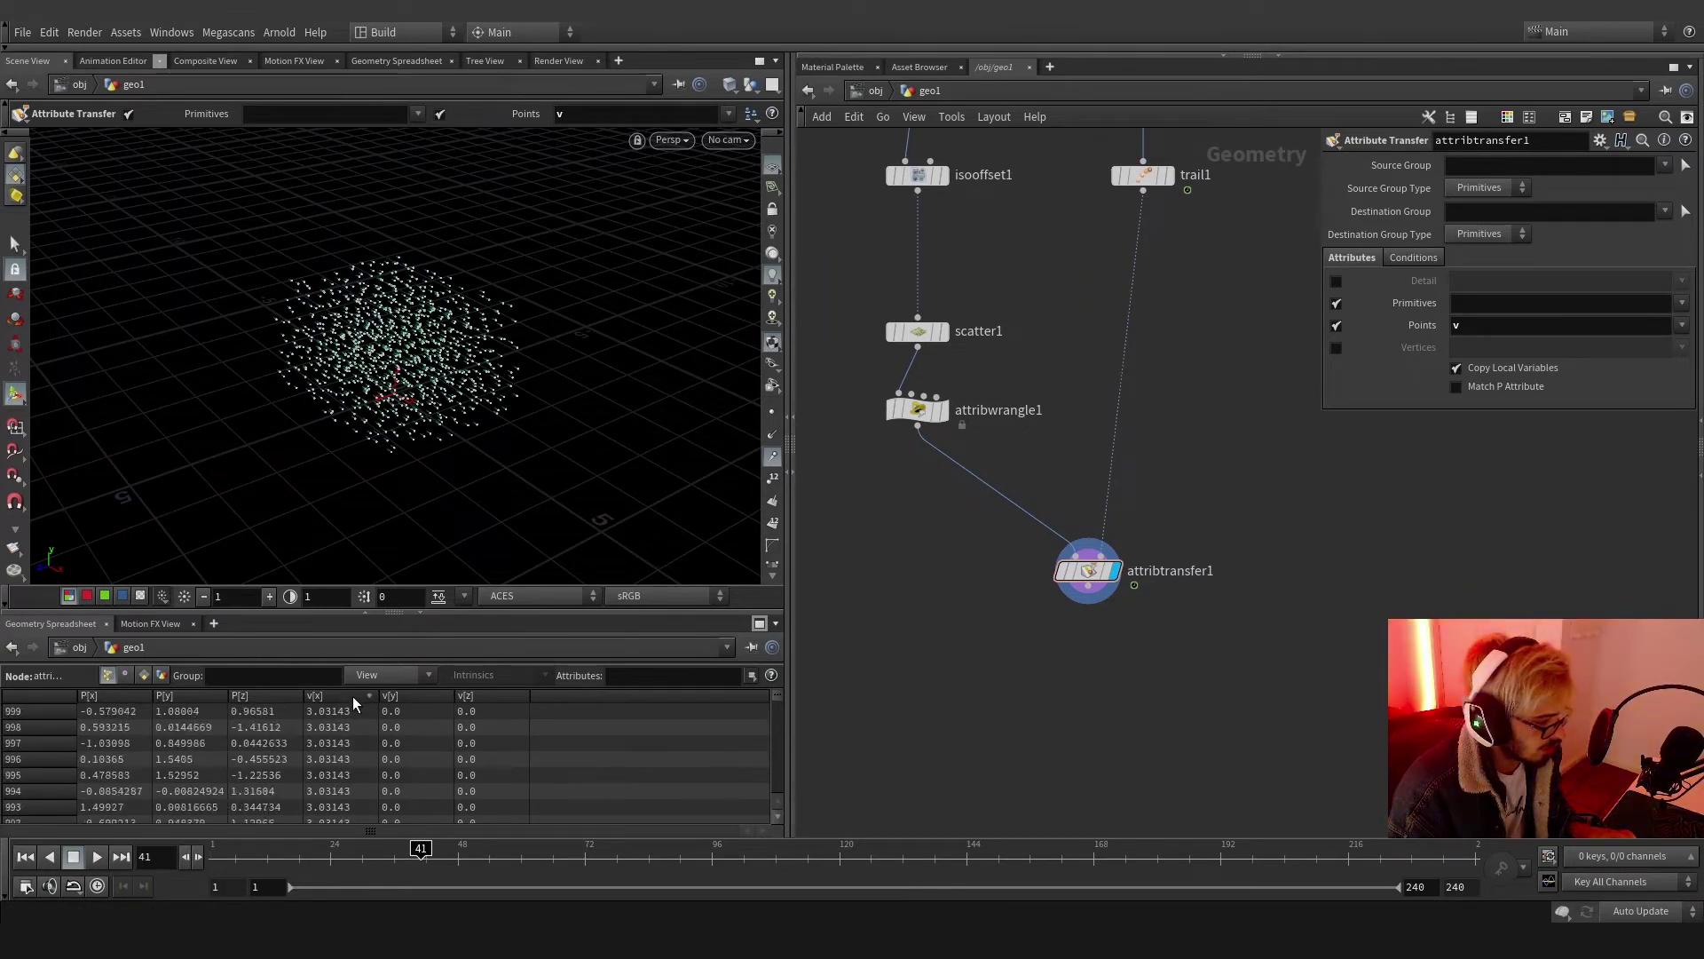
alt+drag(417, 427, 521, 441)
alt+right_drag(521, 441, 487, 388)
key(Return)
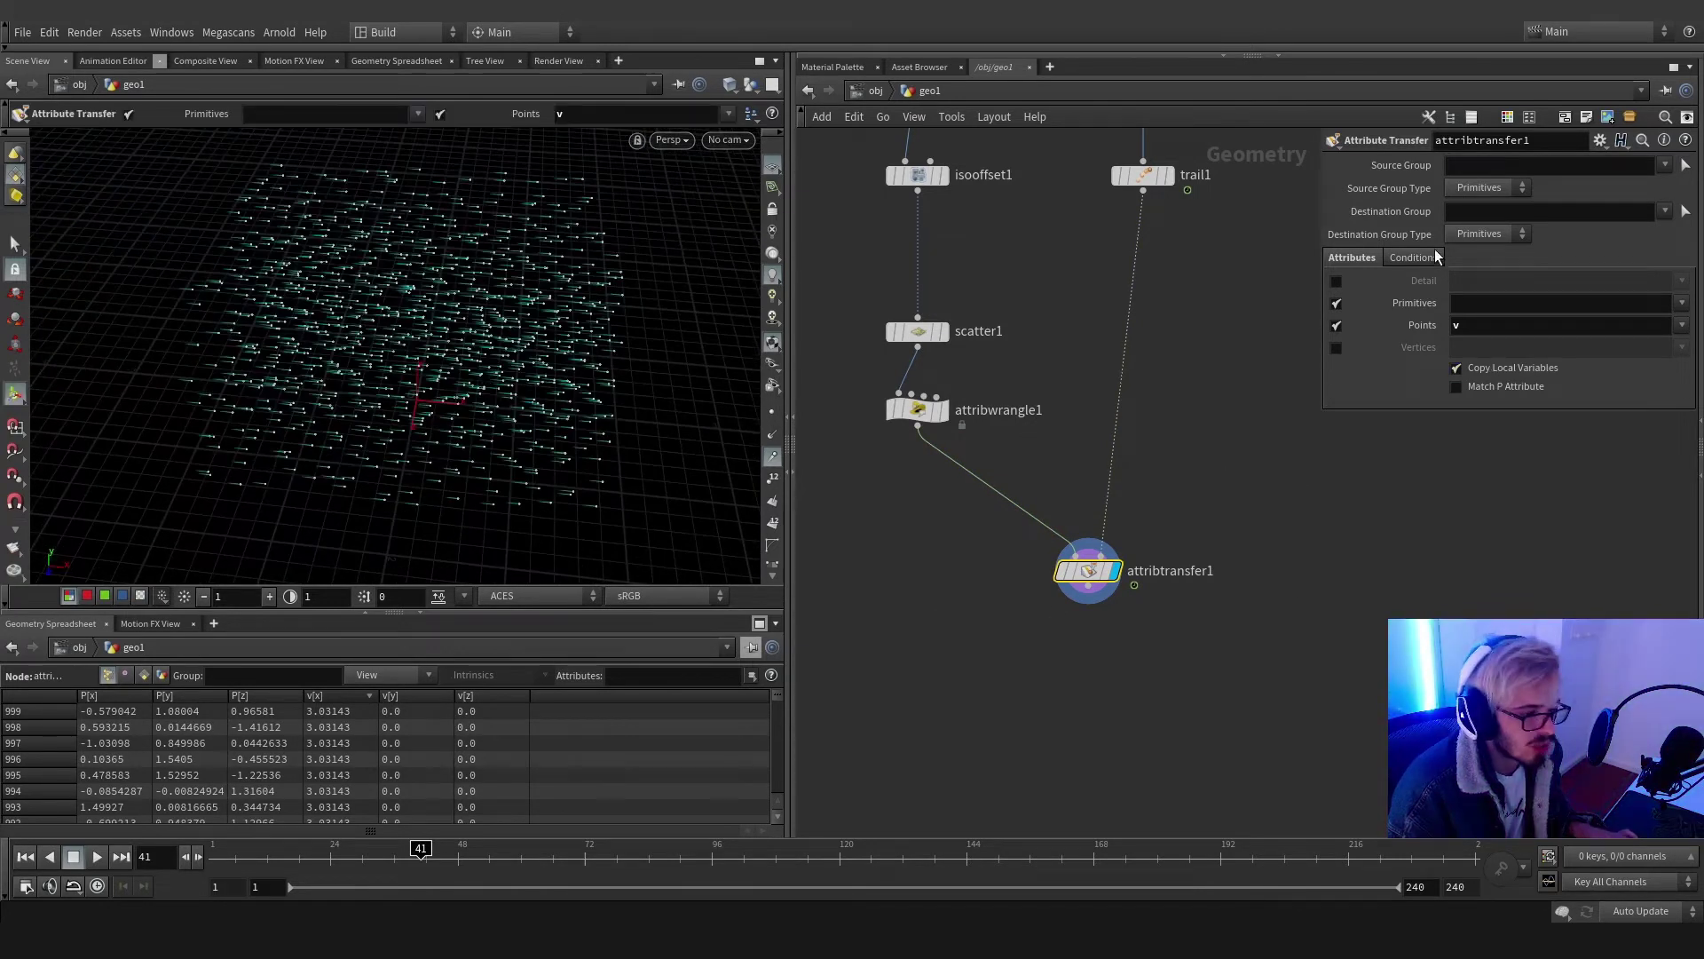
In the Attribute Transfer's conditions, set both Distance Threshold and Blend Width to .3
click(1413, 256)
drag(1483, 353, 1360, 355)
text(.3)
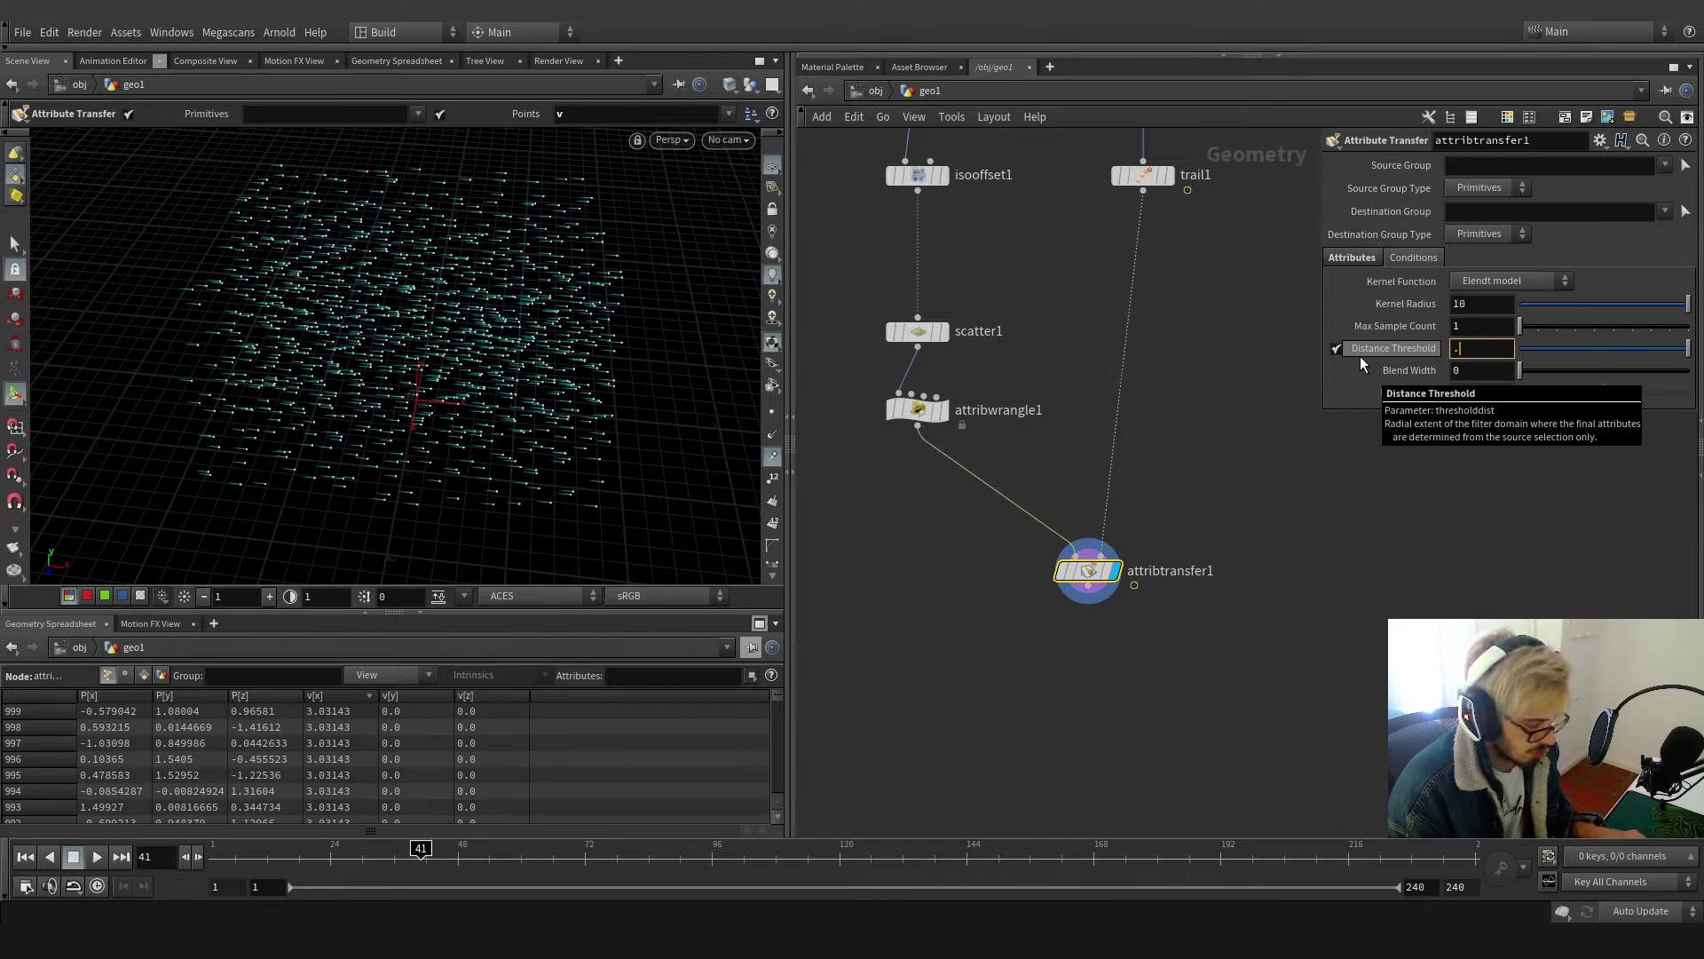
key(Tab)
text(.3)
key(Return)
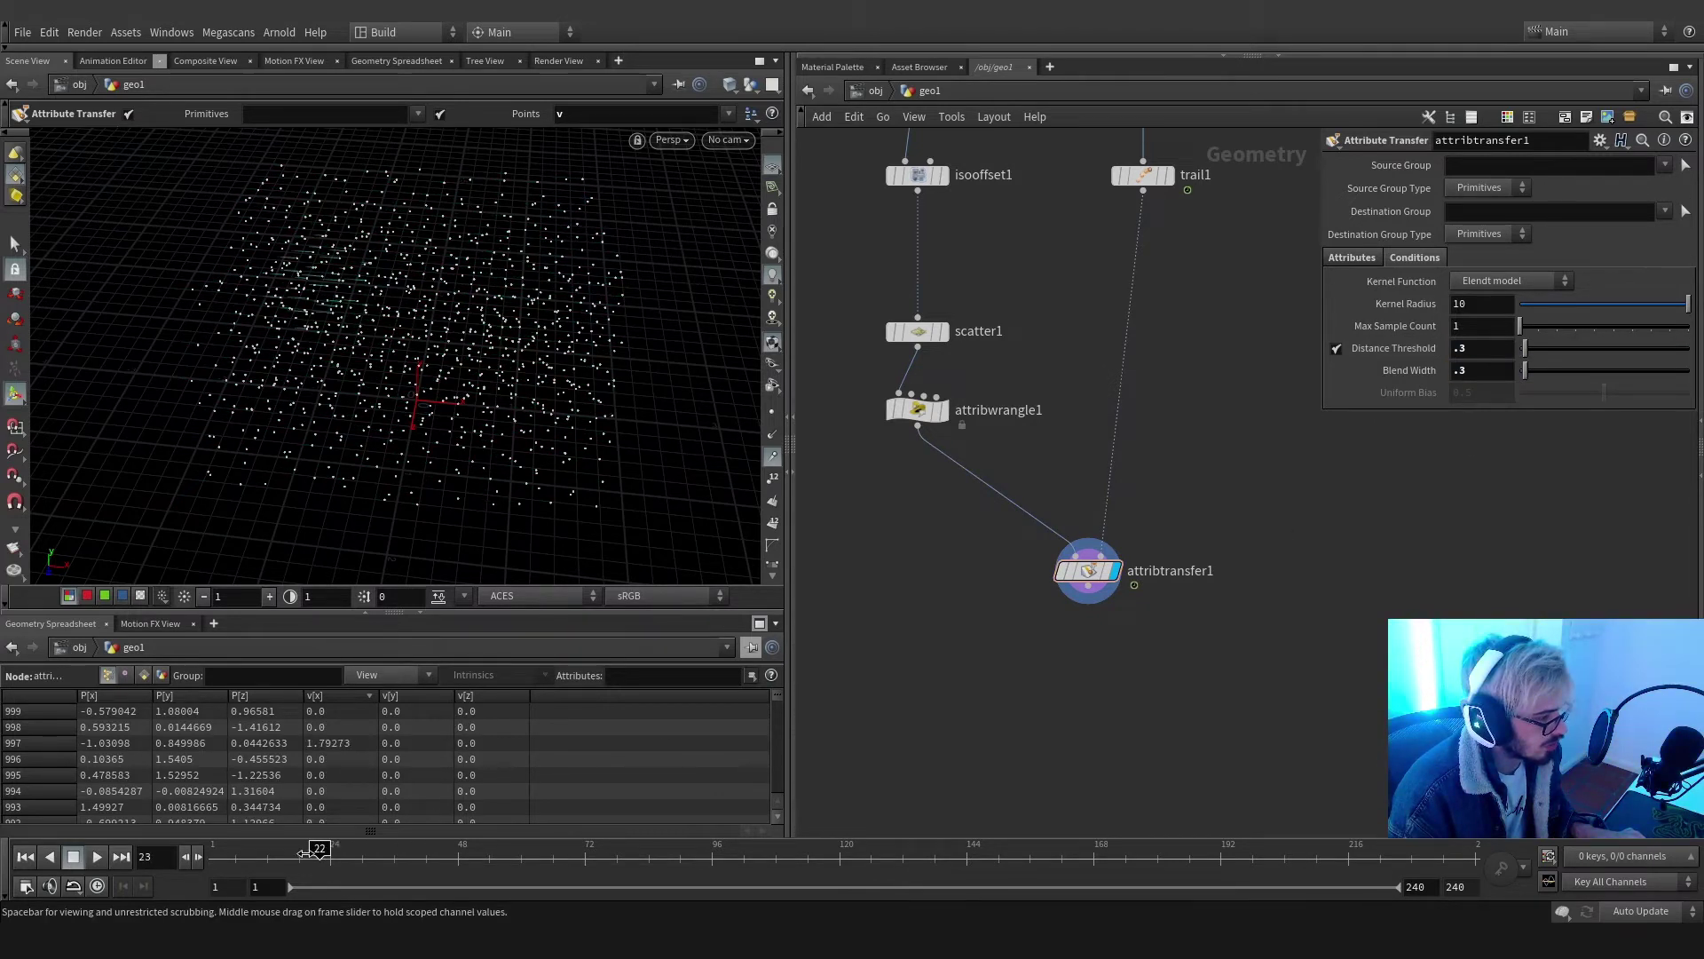
Set the Attribute Transfer's Blend Width to .5 and scrub the timeline to check the transferred velocity trails
mouse_move(494, 381)
alt+mouse_down()
mouse_move(495, 355)
mouse_move(536, 316)
mouse_move(642, 293)
mouse_move(519, 400)
alt+mouse_up()
double_click(1458, 371)
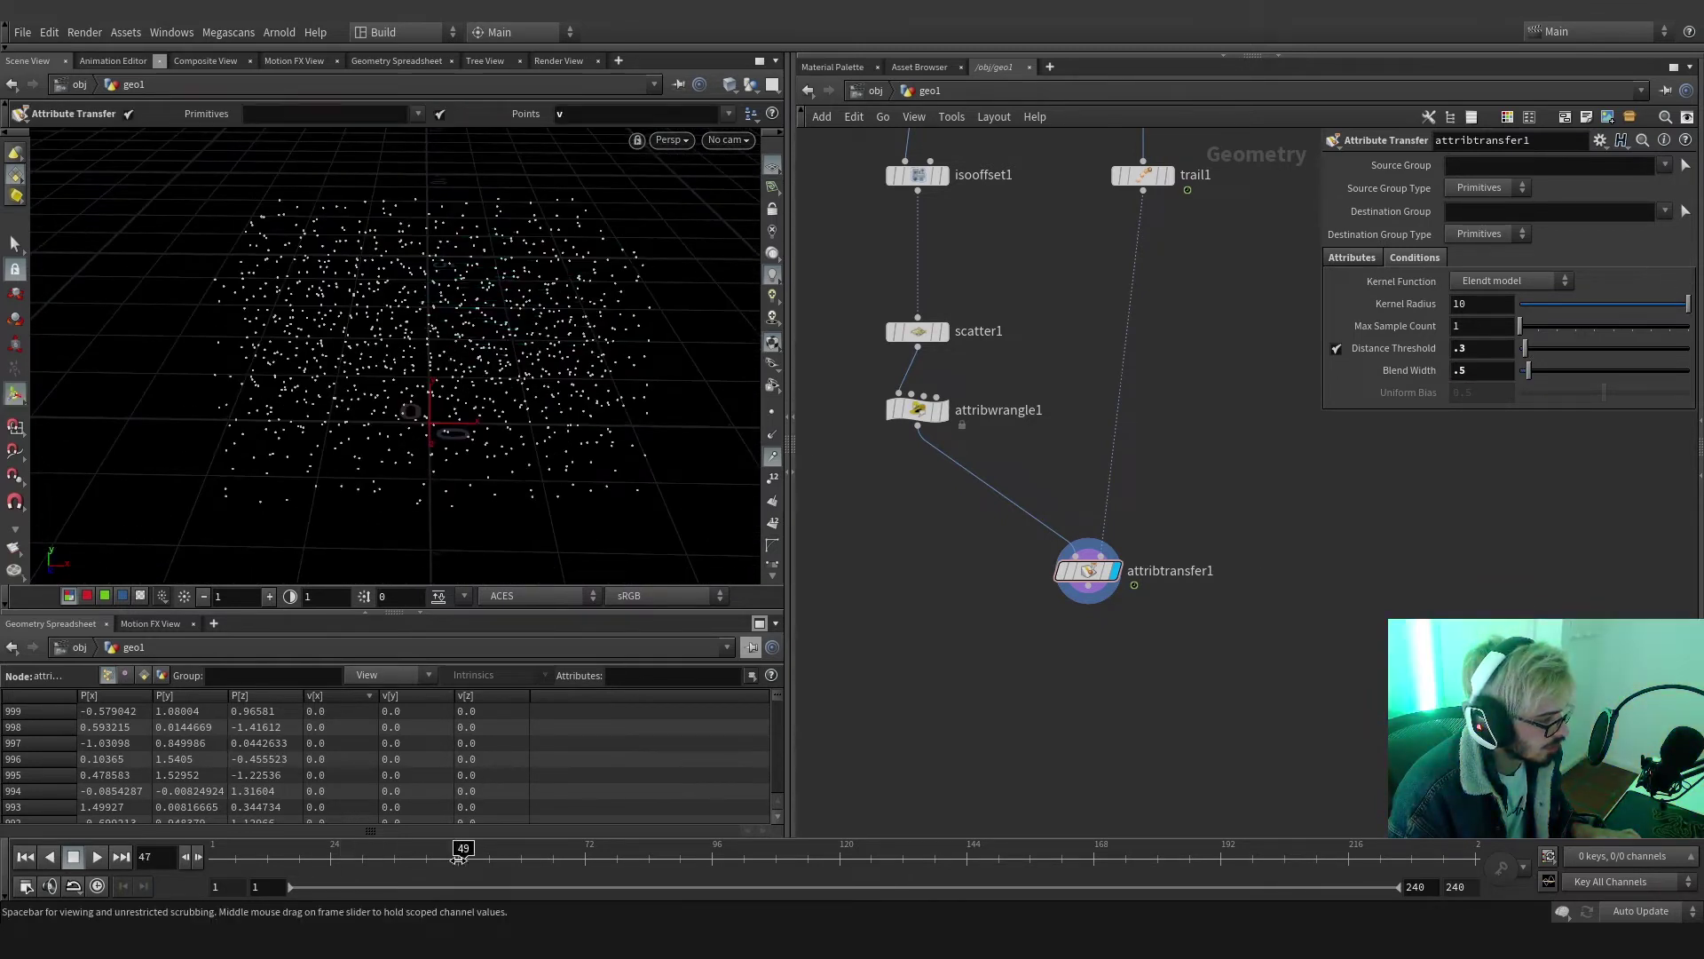
drag(848, 886, 983, 886)
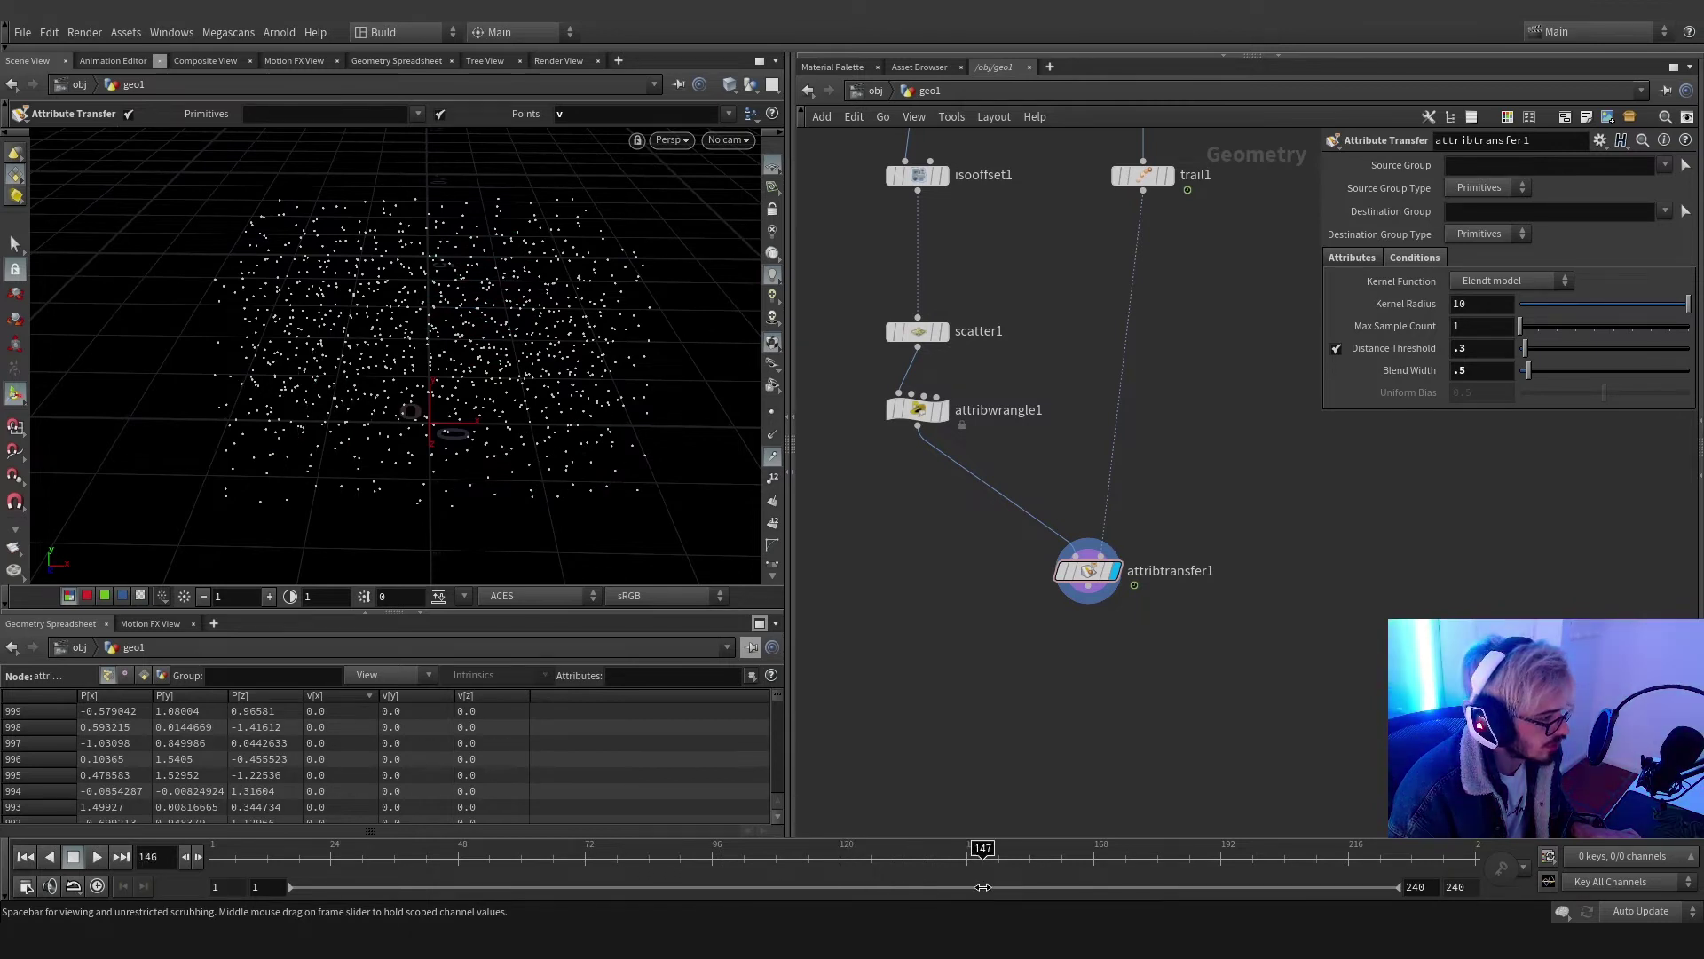
Add a Point VOP after attribtransfer1, open its network, and arrange the global and output nodes with room between them
key(Tab)
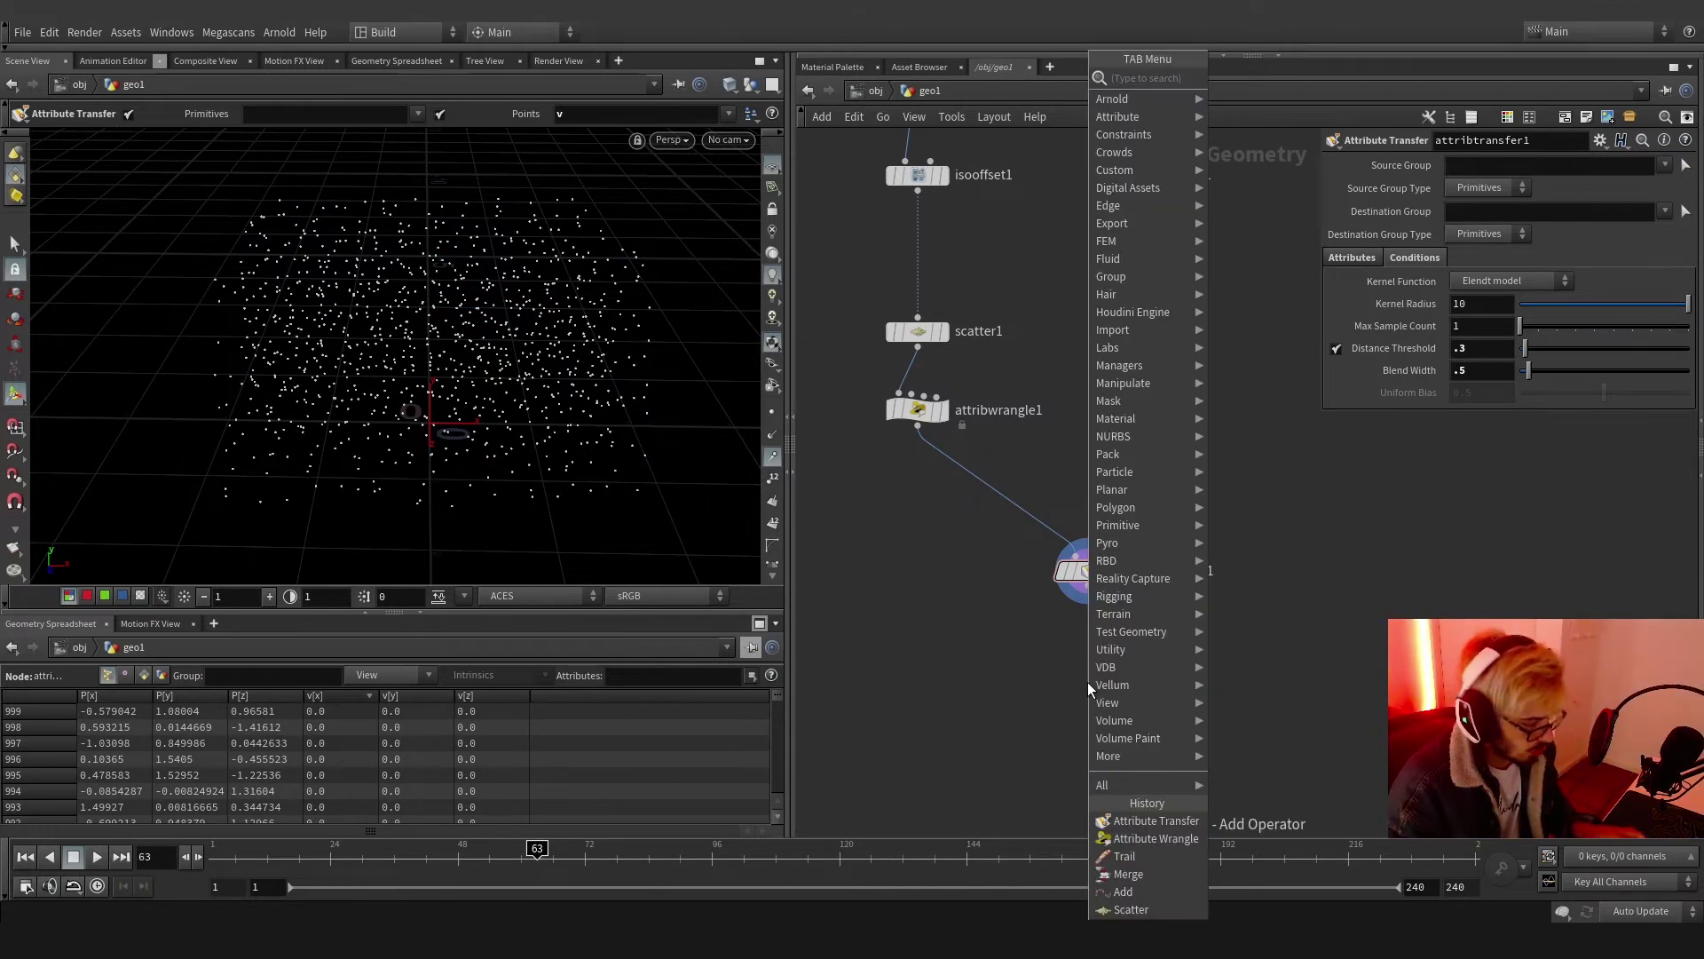
text(pointvop)
key(Return)
click(1088, 681)
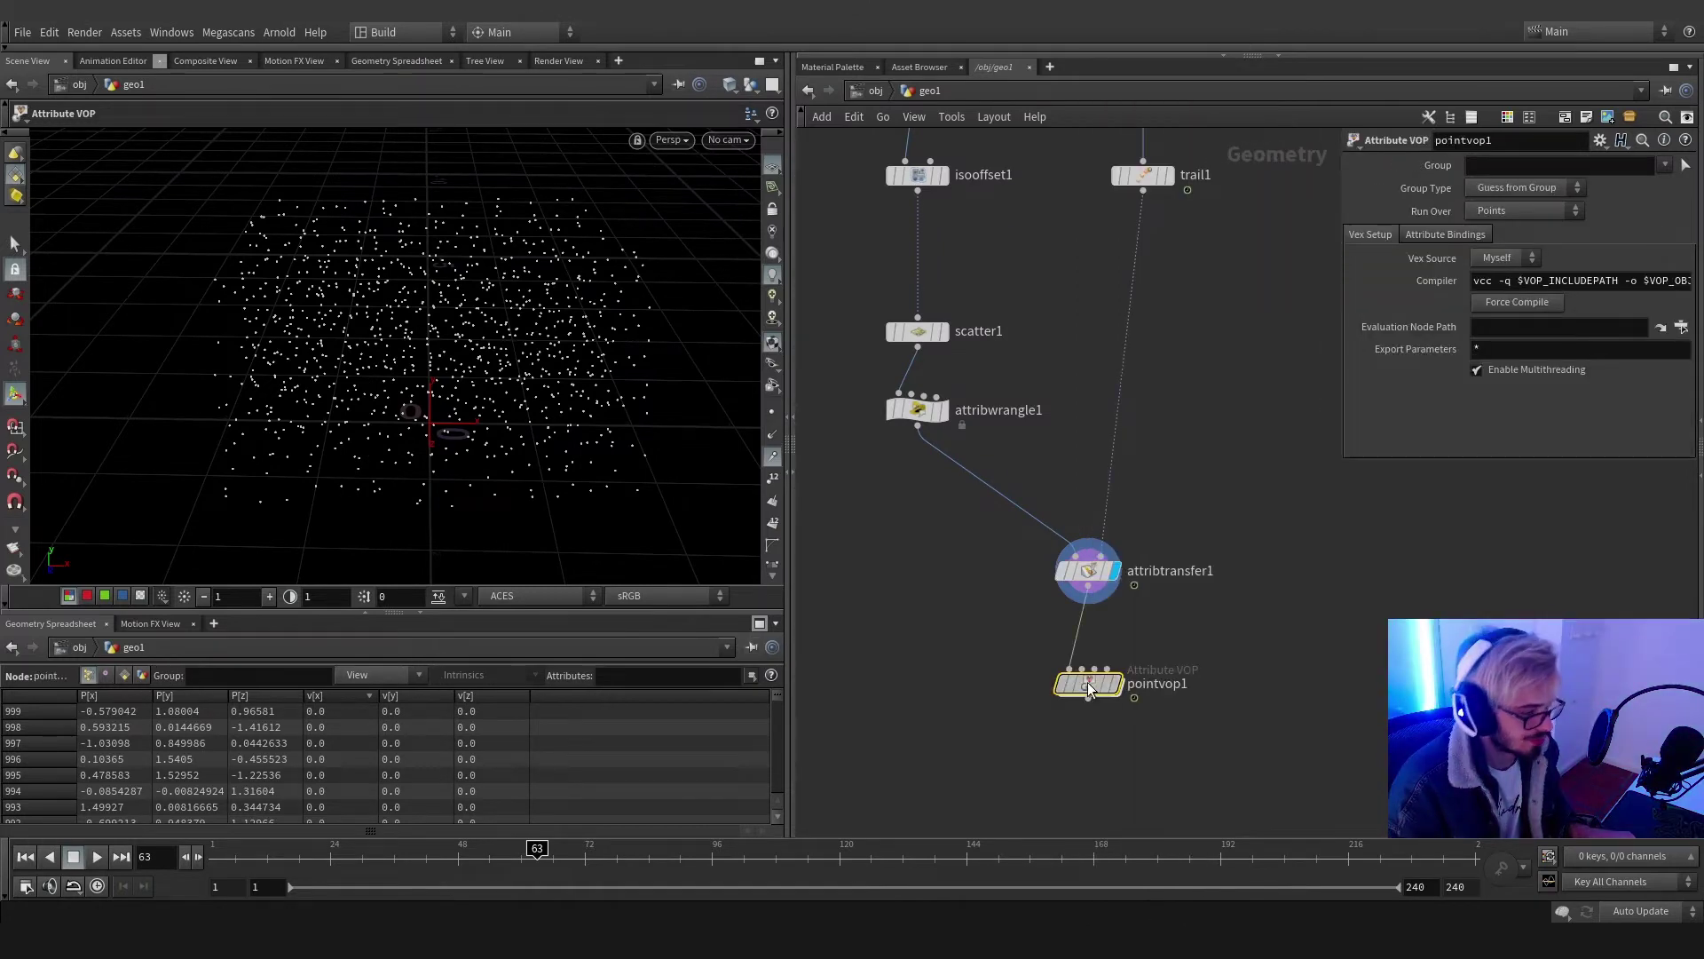
double_click(1098, 692)
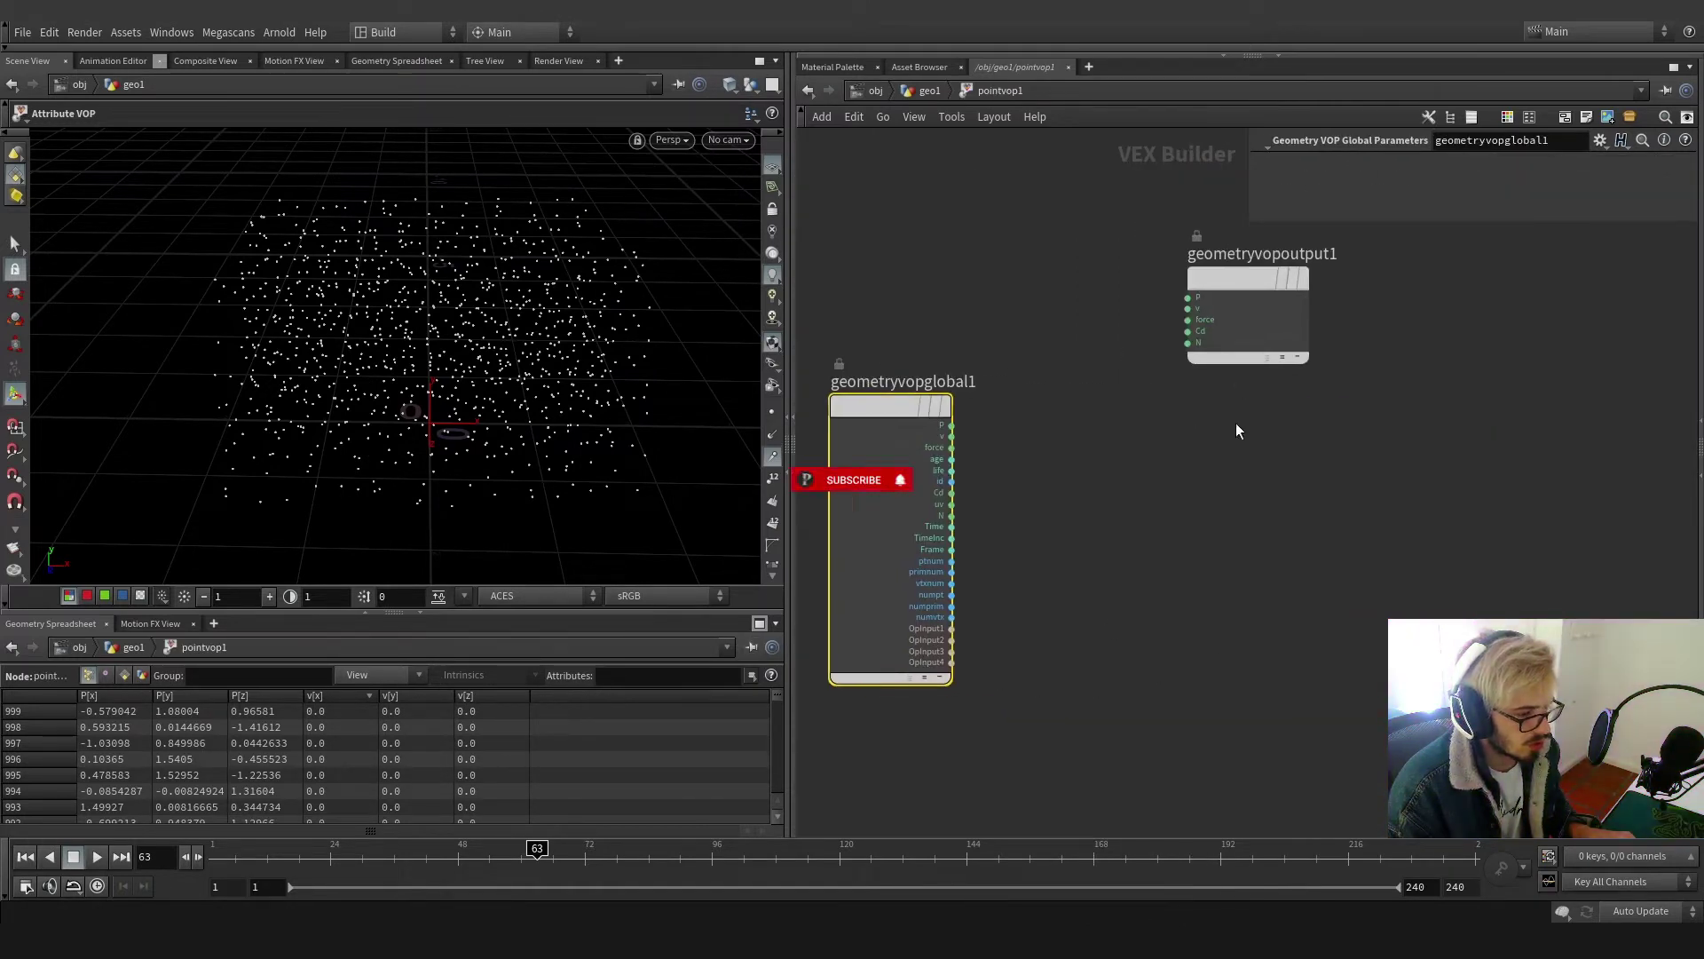
drag(831, 355, 854, 213)
drag(1116, 231, 1151, 211)
middle_drag(980, 282, 939, 374)
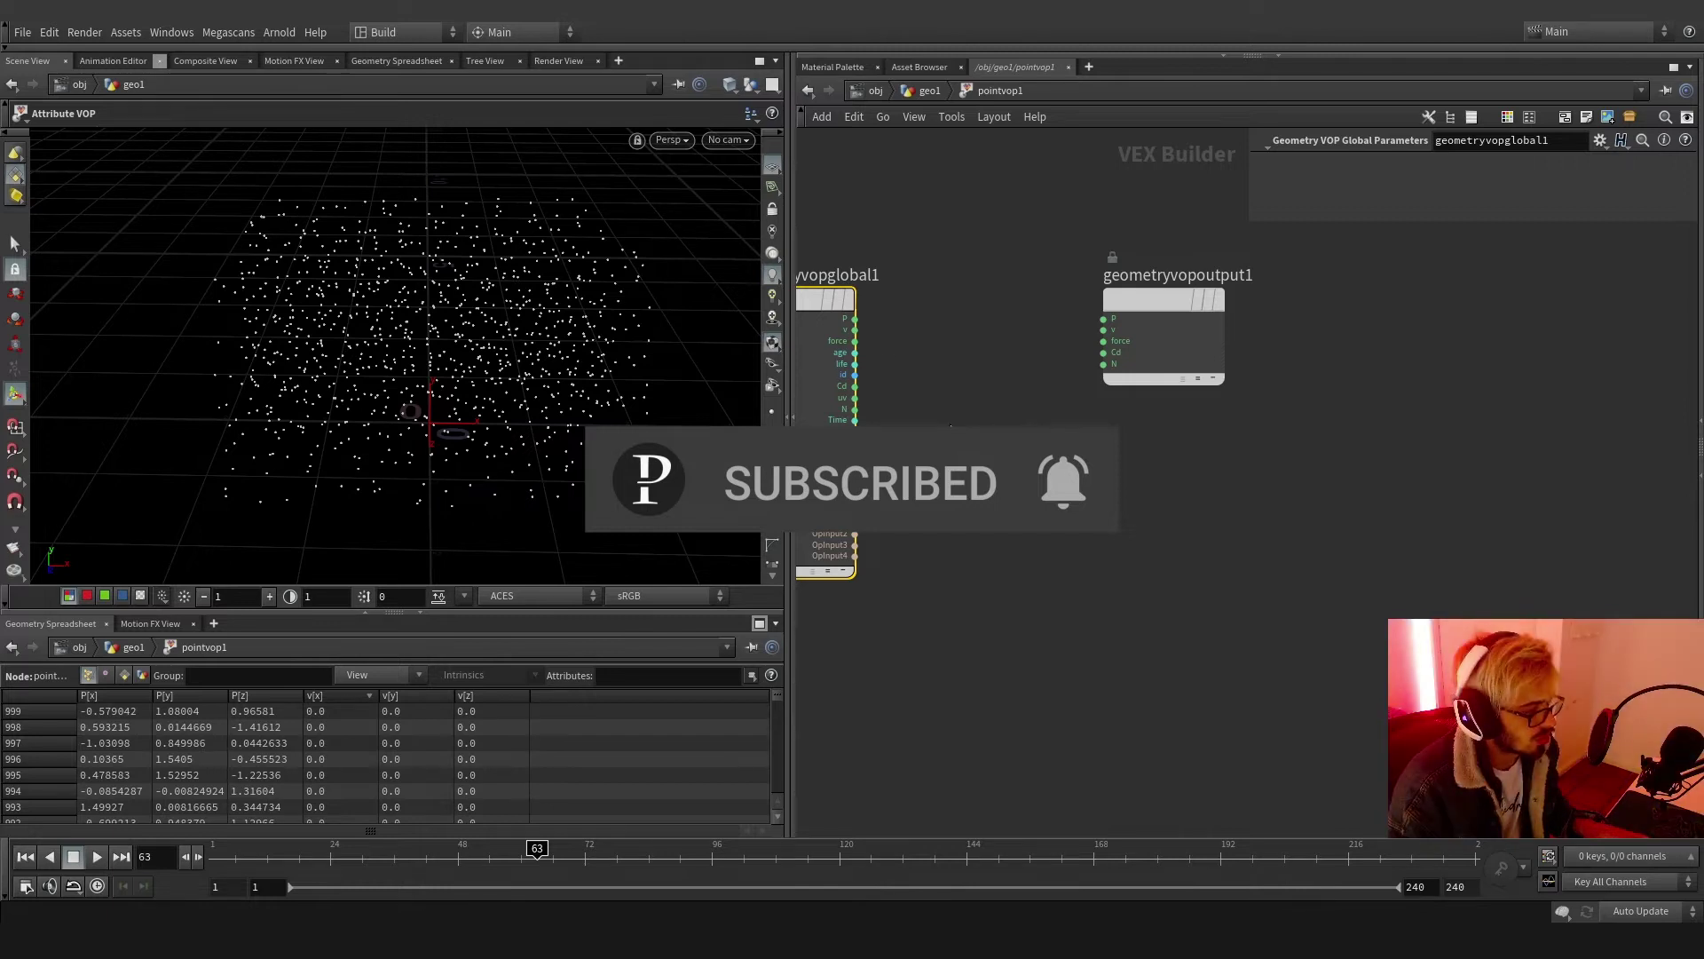
key(Tab)
text(n)
key(Escape)
key(Tab)
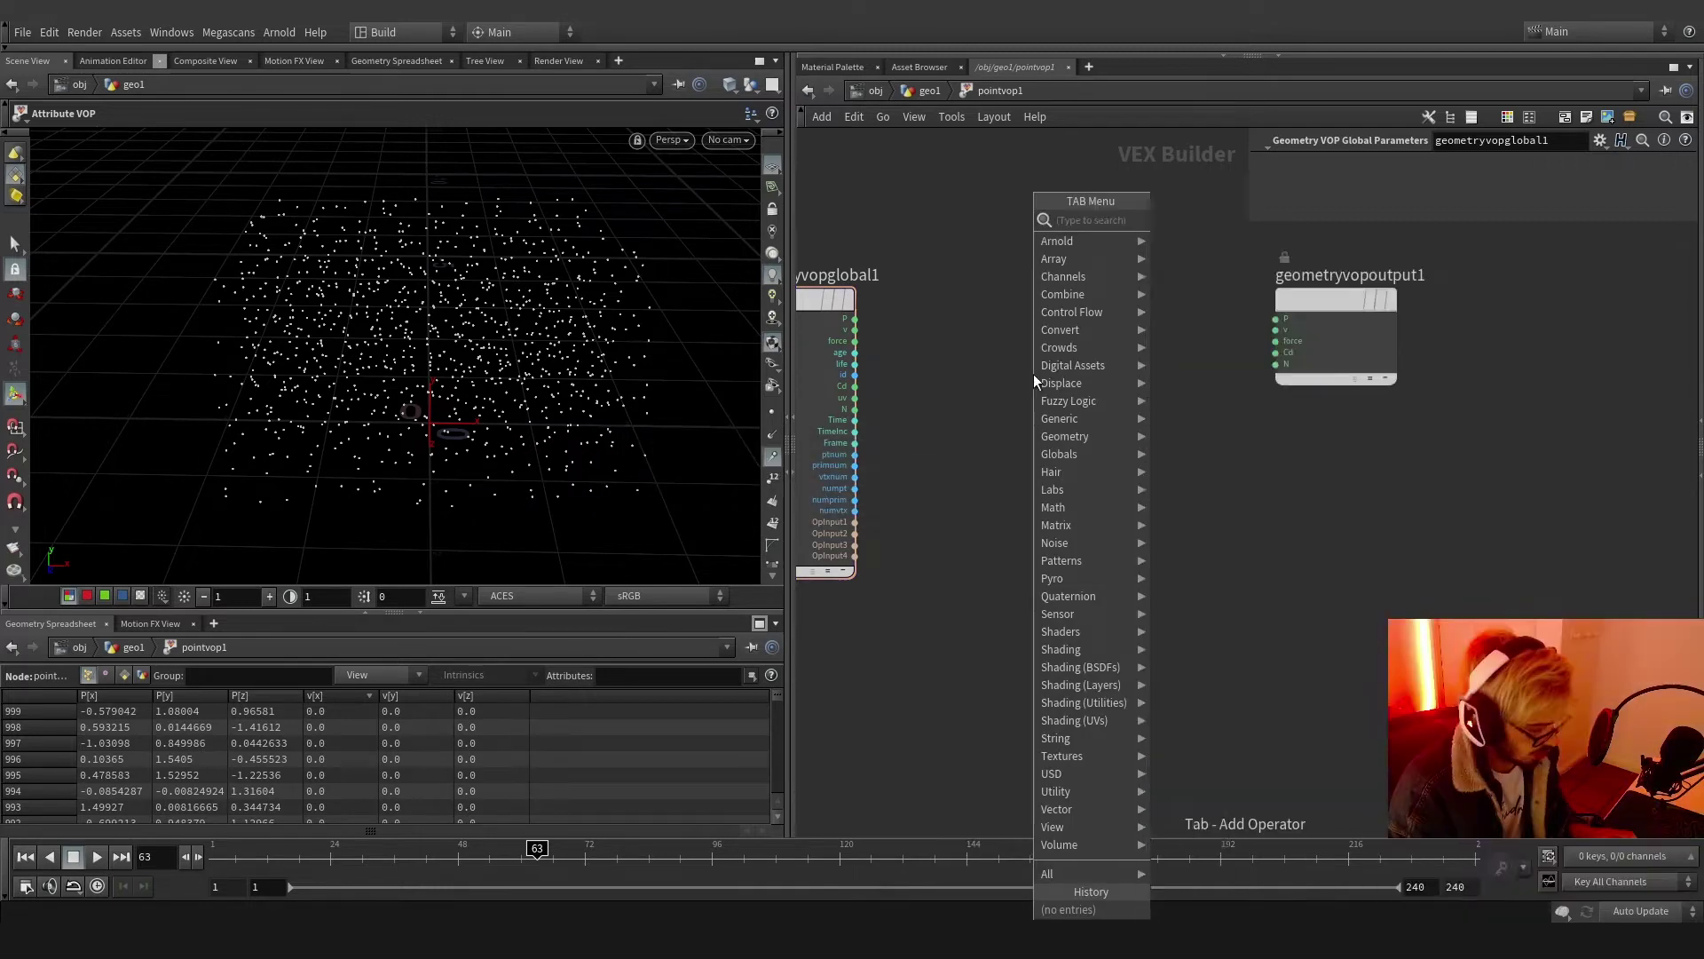
text(a)
key(BackSpace)
text(flow n)
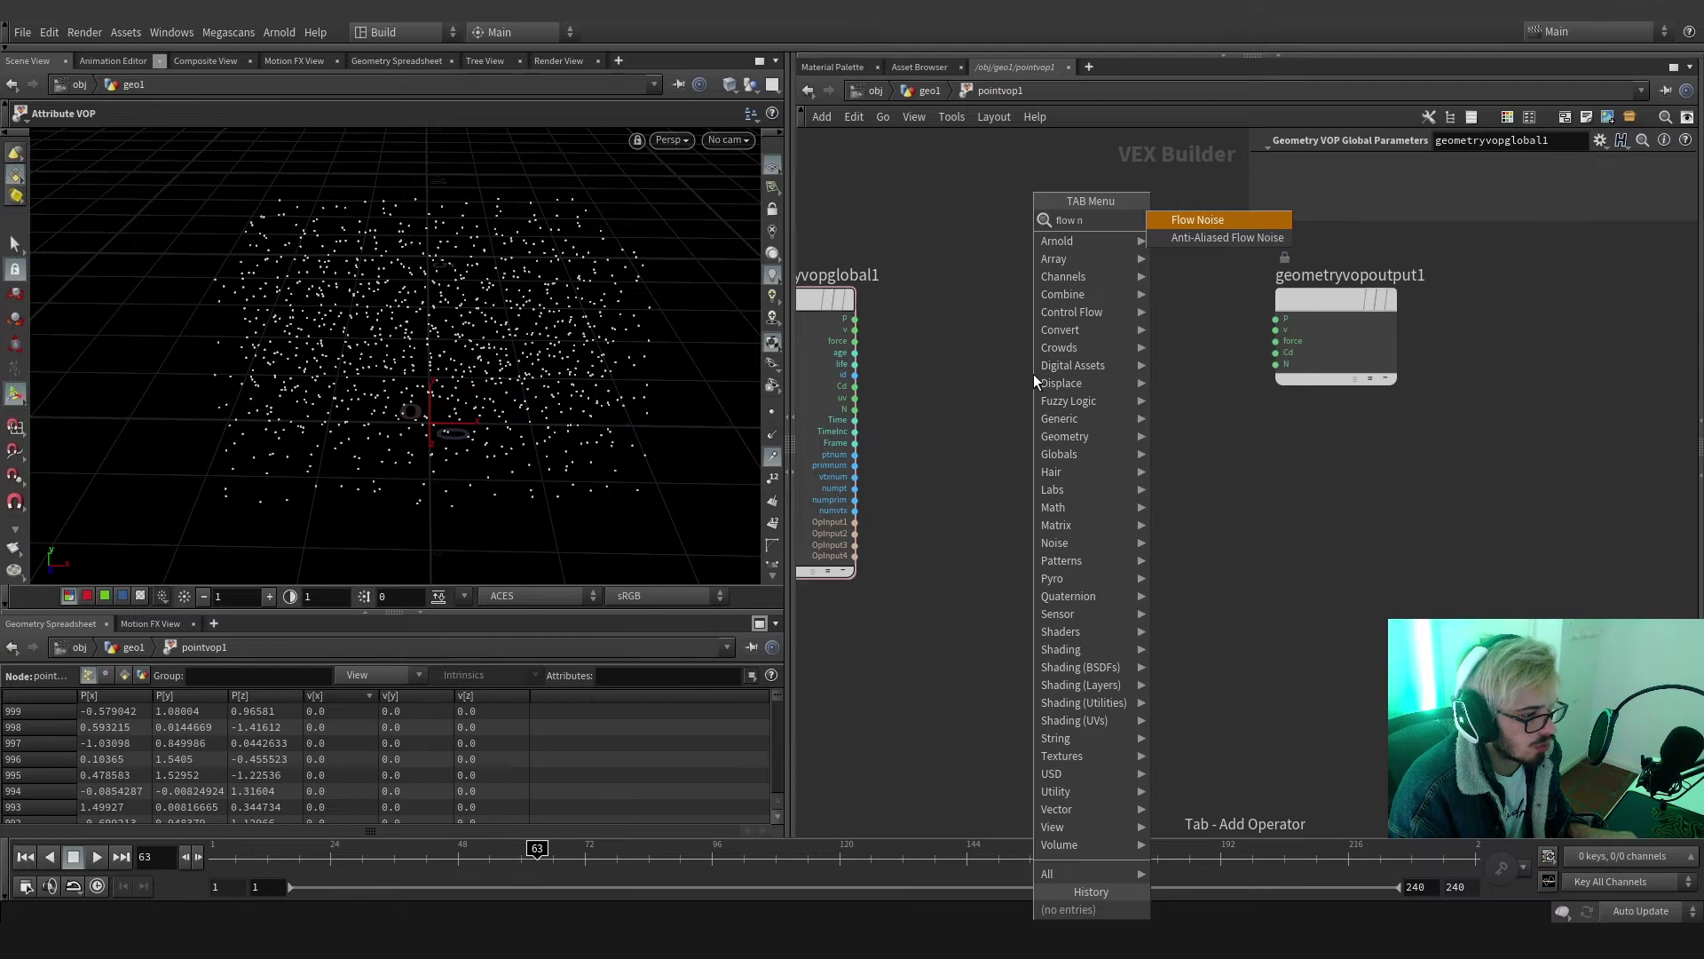
key(Return)
click(1033, 382)
key(ctrl+z)
Add an Anti-Aliased Flow Noise node between the global and output nodes and connect the global v output to its pos input
key(Tab)
text(afl)
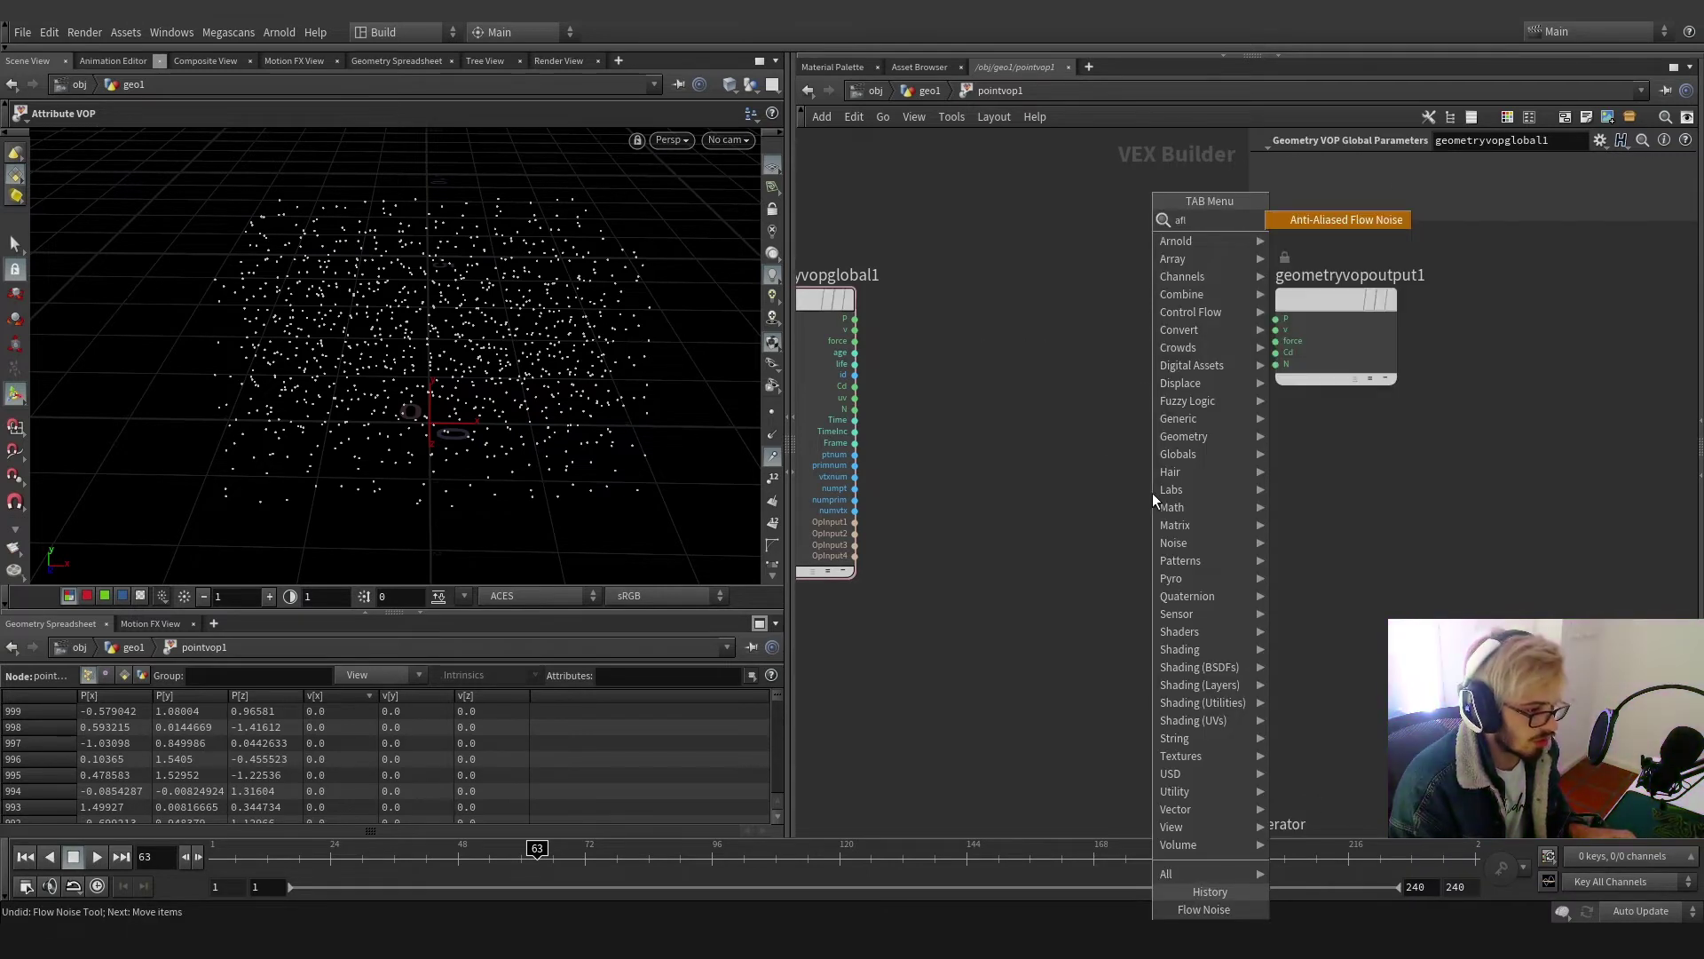
text(o)
key(Return)
click(1080, 468)
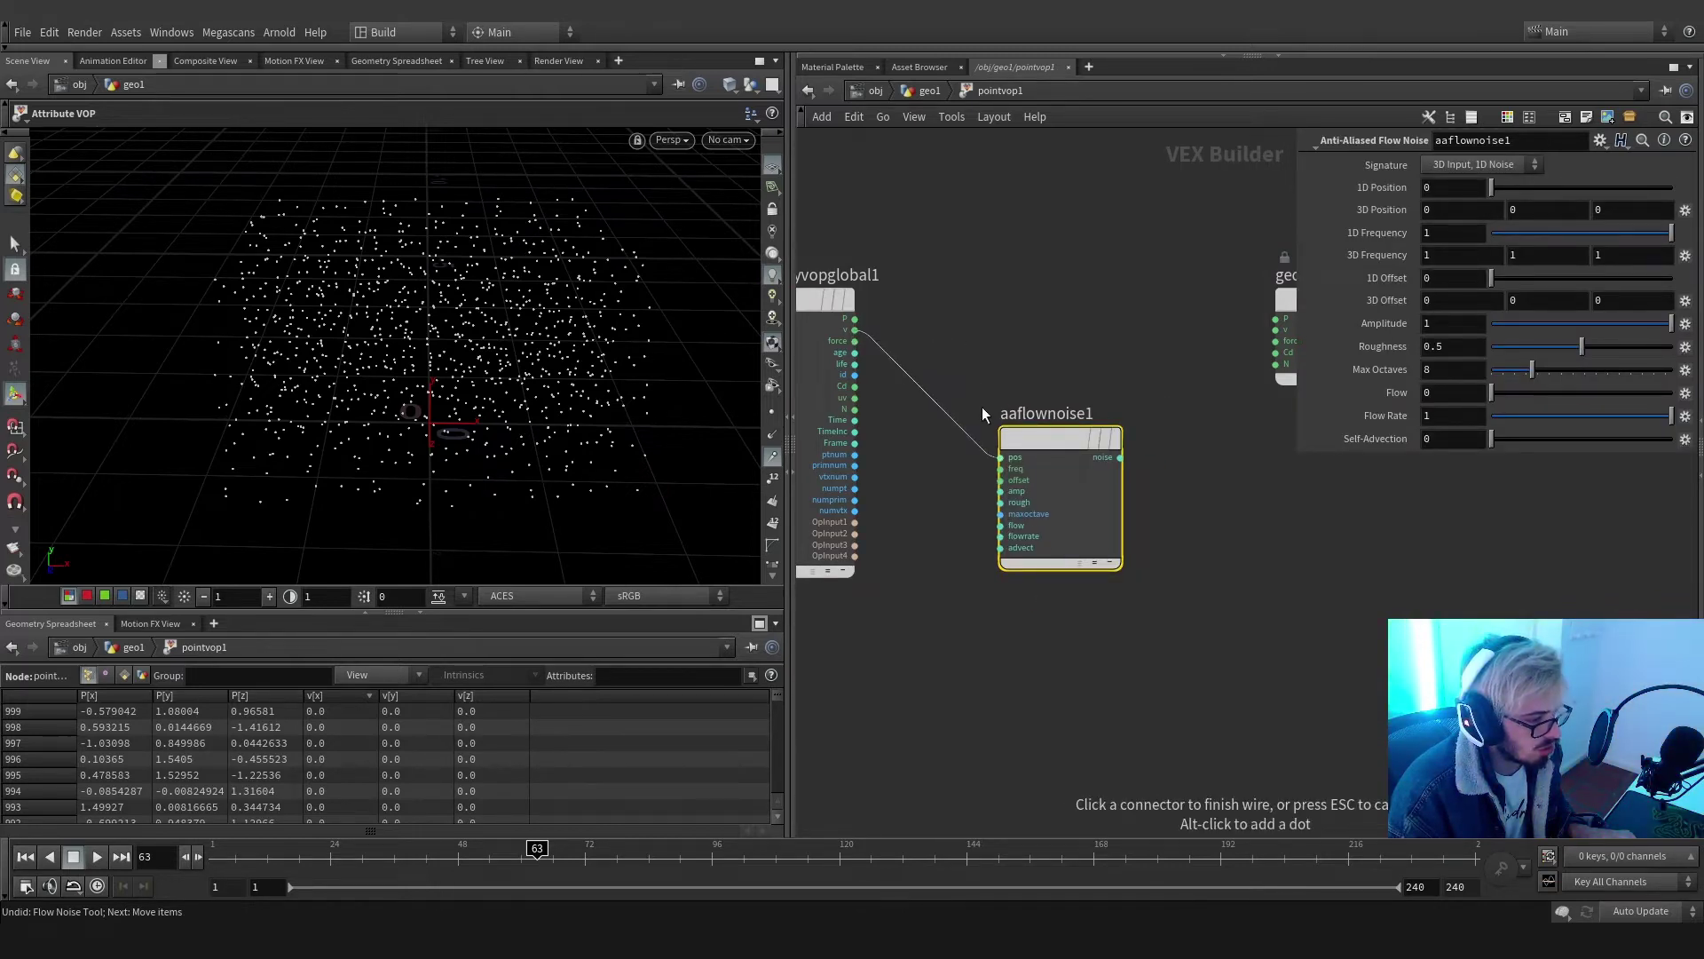
click(1000, 457)
drag(1041, 438, 1043, 489)
Add an Add node, feed it the global v and the flow noise output, and connect its sum to the output node's v
key(Tab)
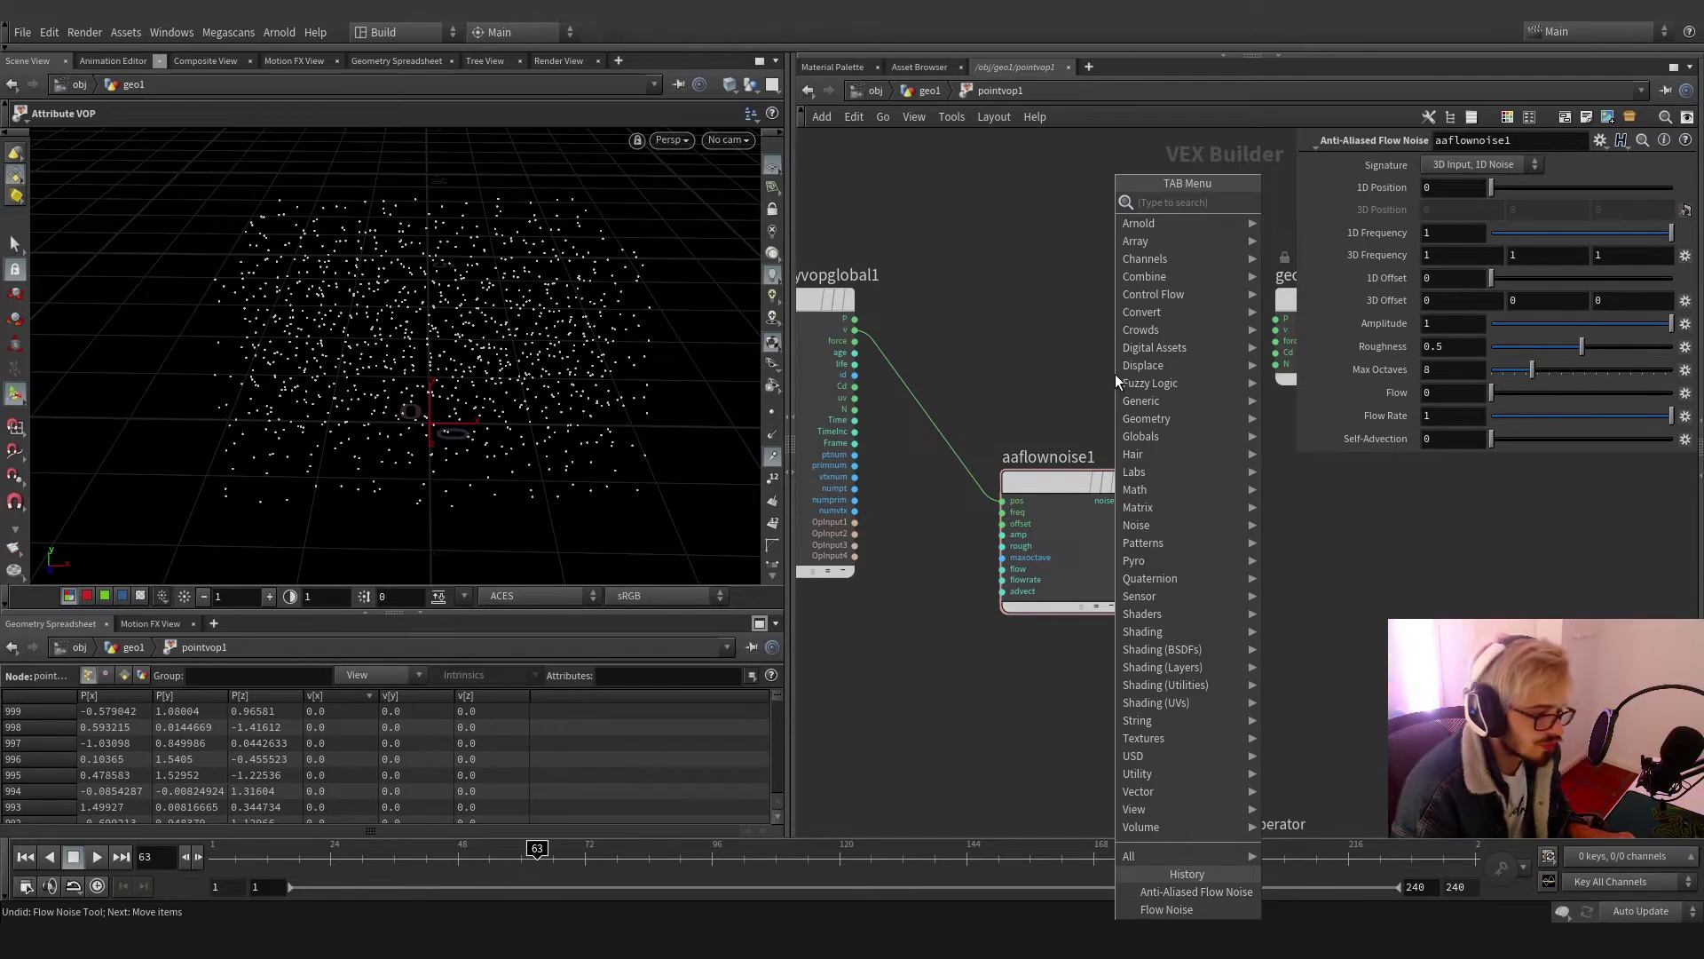
text(add)
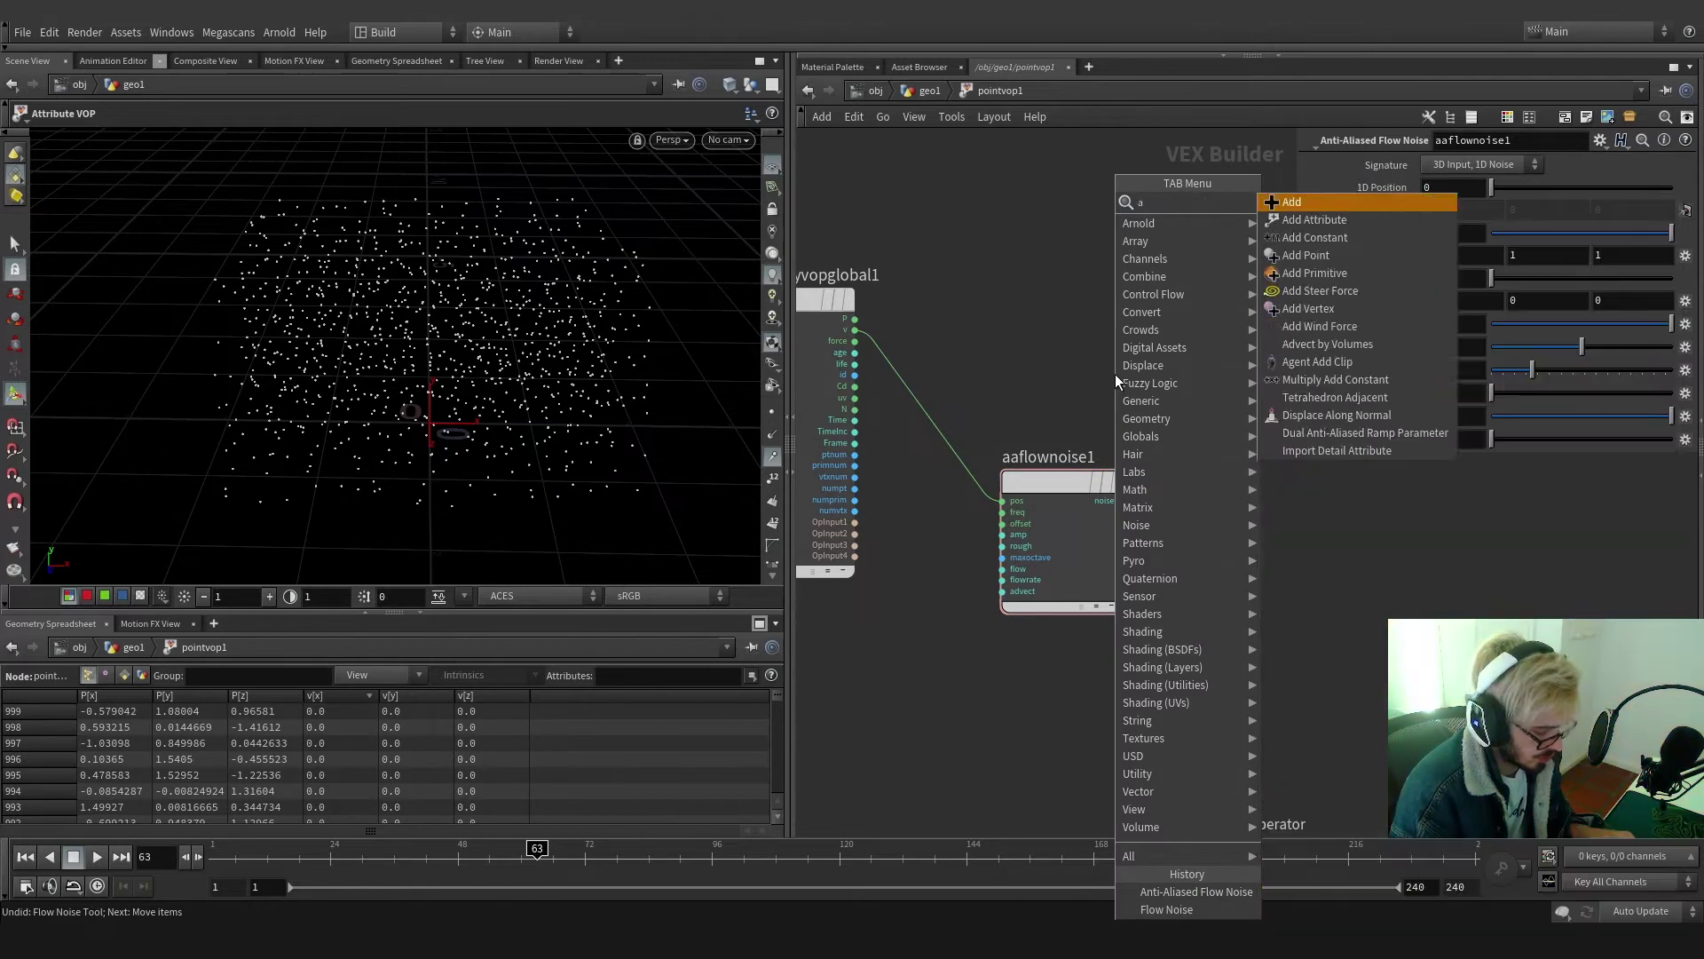
key(Return)
click(1115, 374)
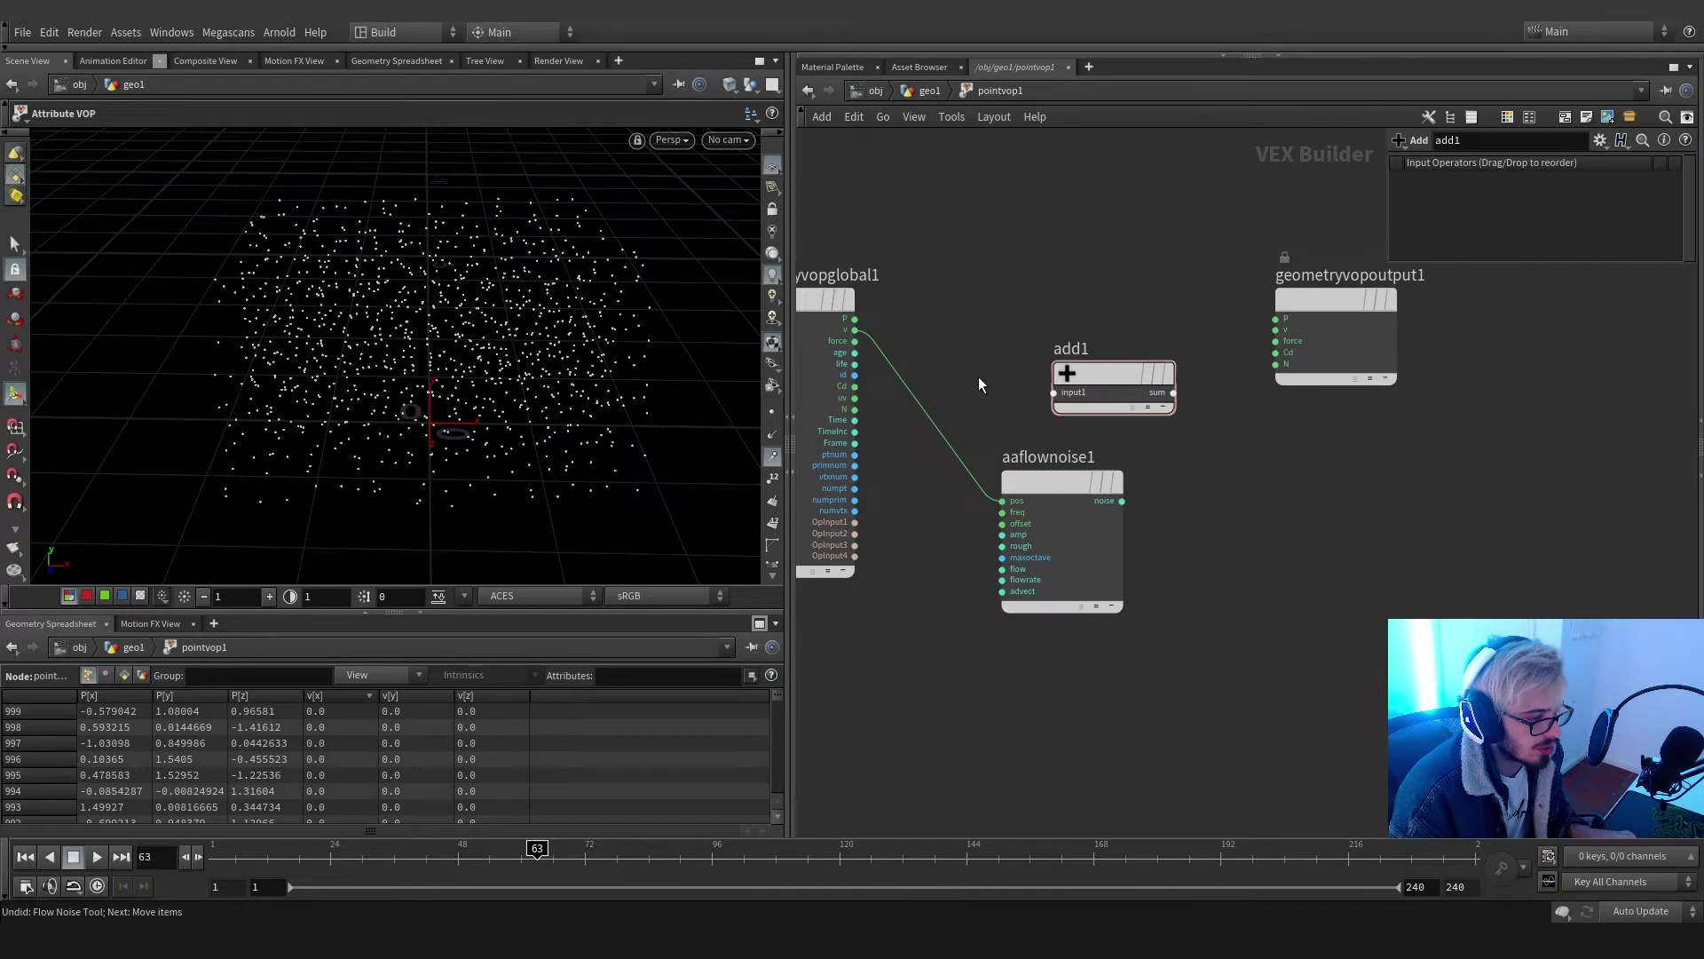
click(1054, 392)
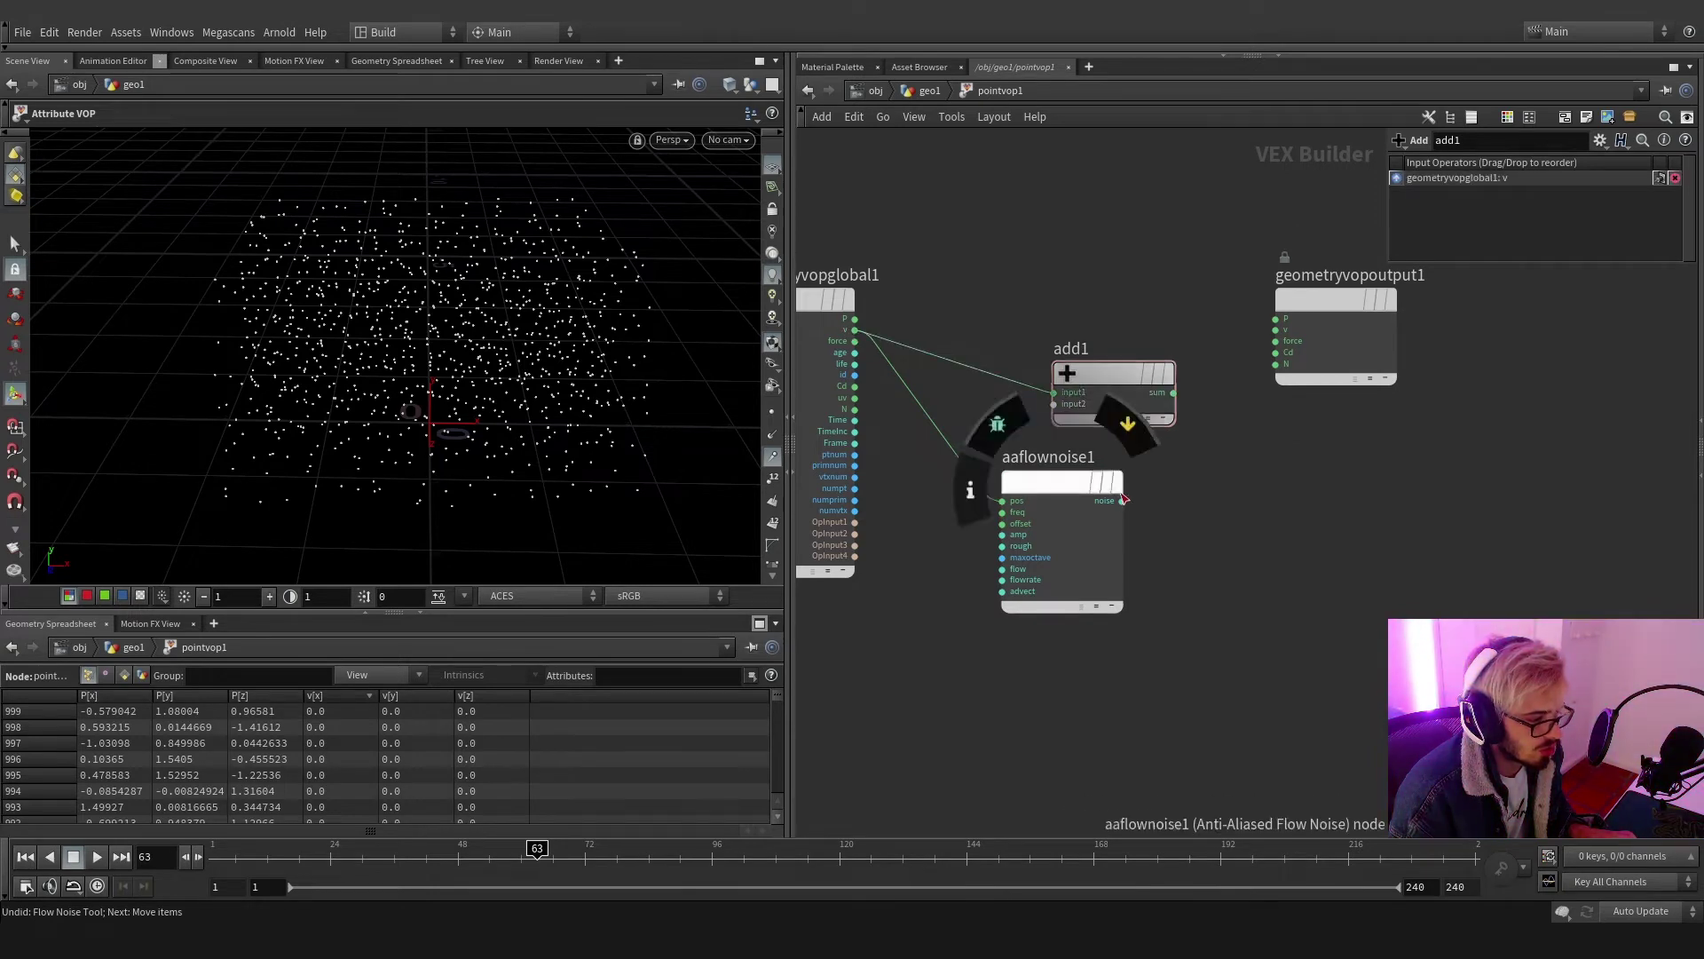
click(1123, 501)
drag(1160, 394, 1162, 356)
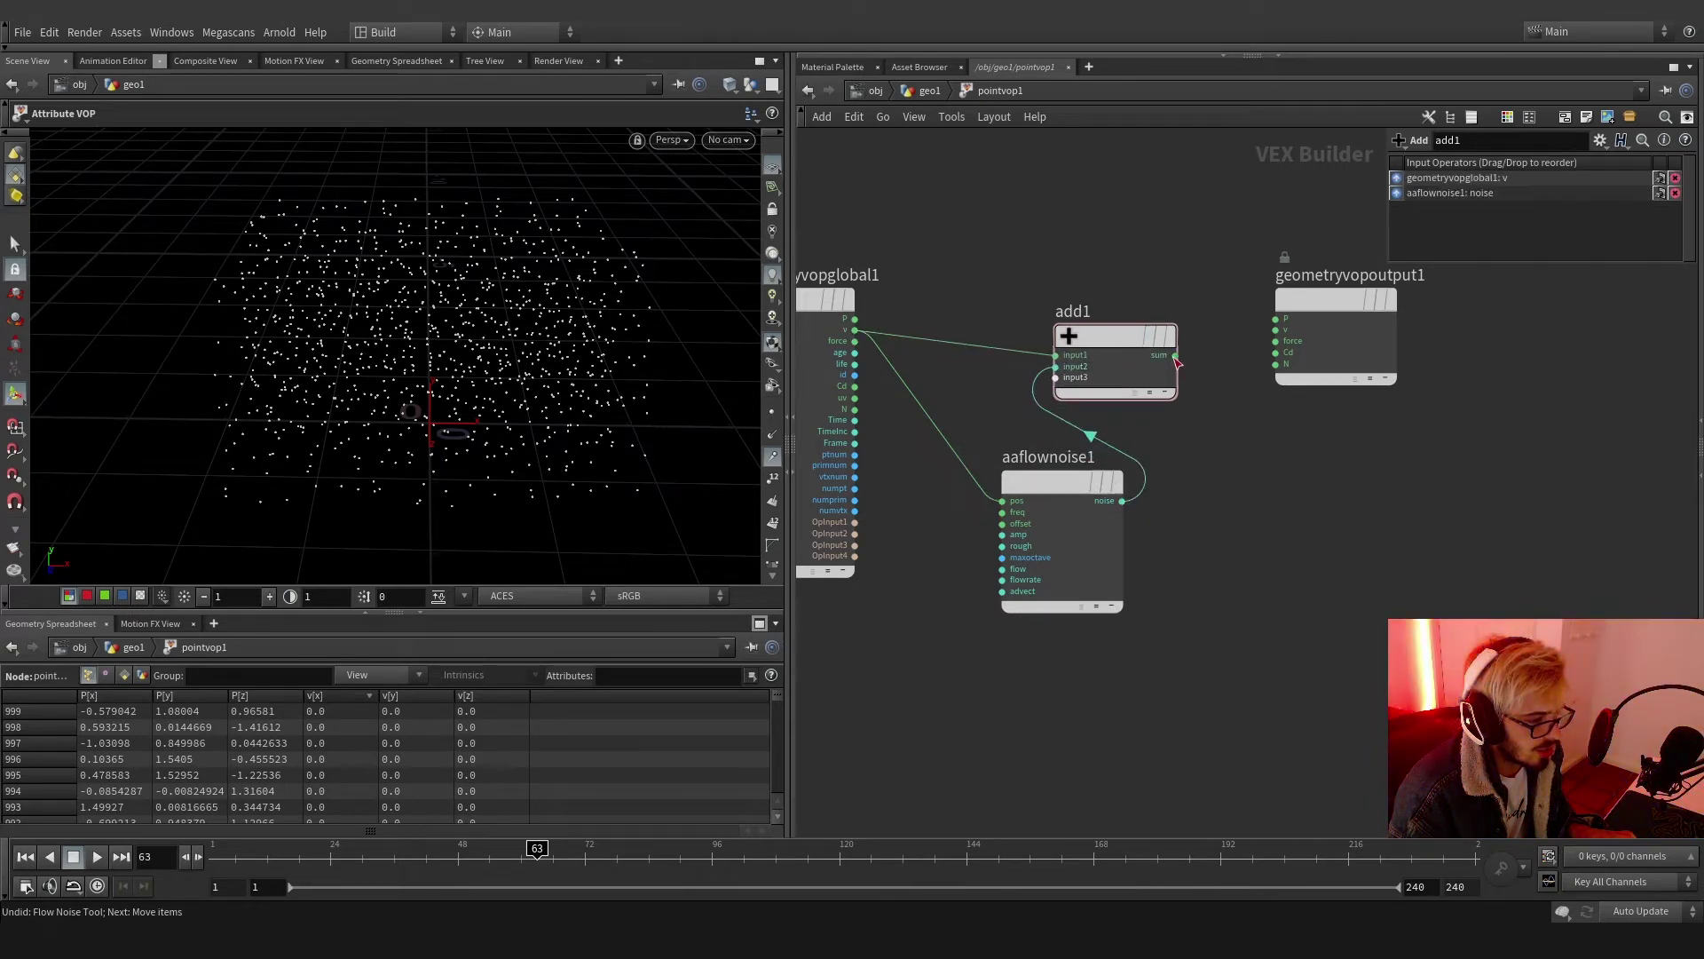
click(1175, 356)
click(1330, 296)
drag(1330, 296, 1429, 325)
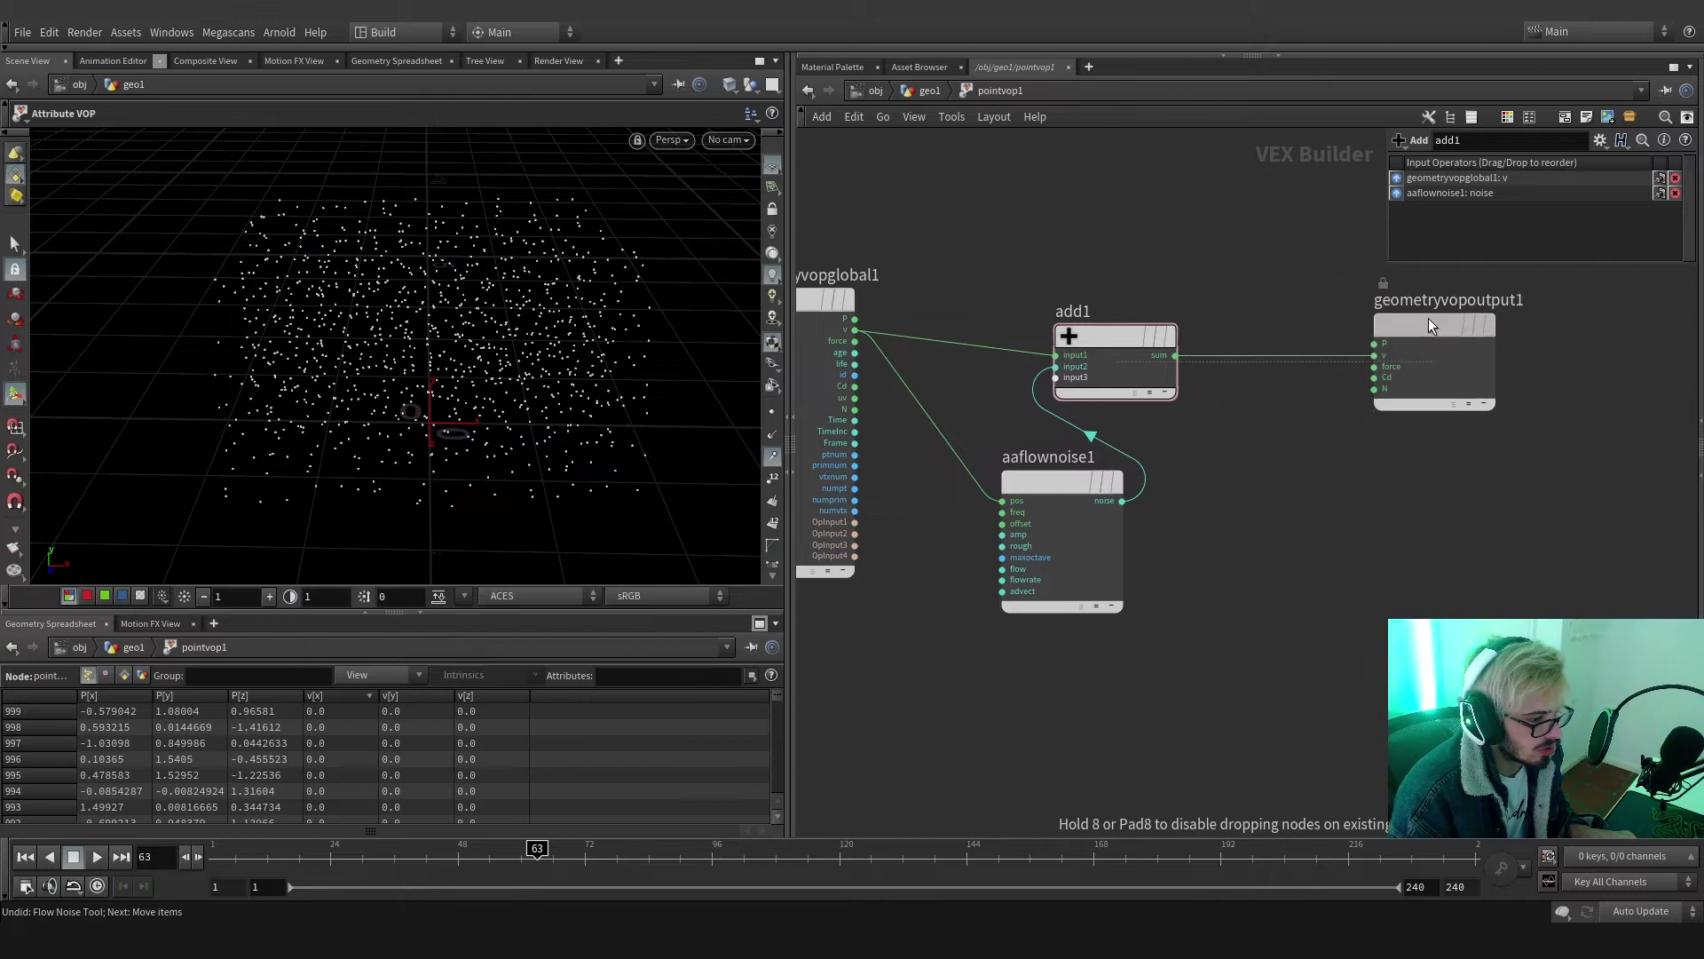
Set the flow noise signature to 3D Input, 3D Noise, its Amplitude to 2.4, and feed its pos input from the global P
click(1062, 482)
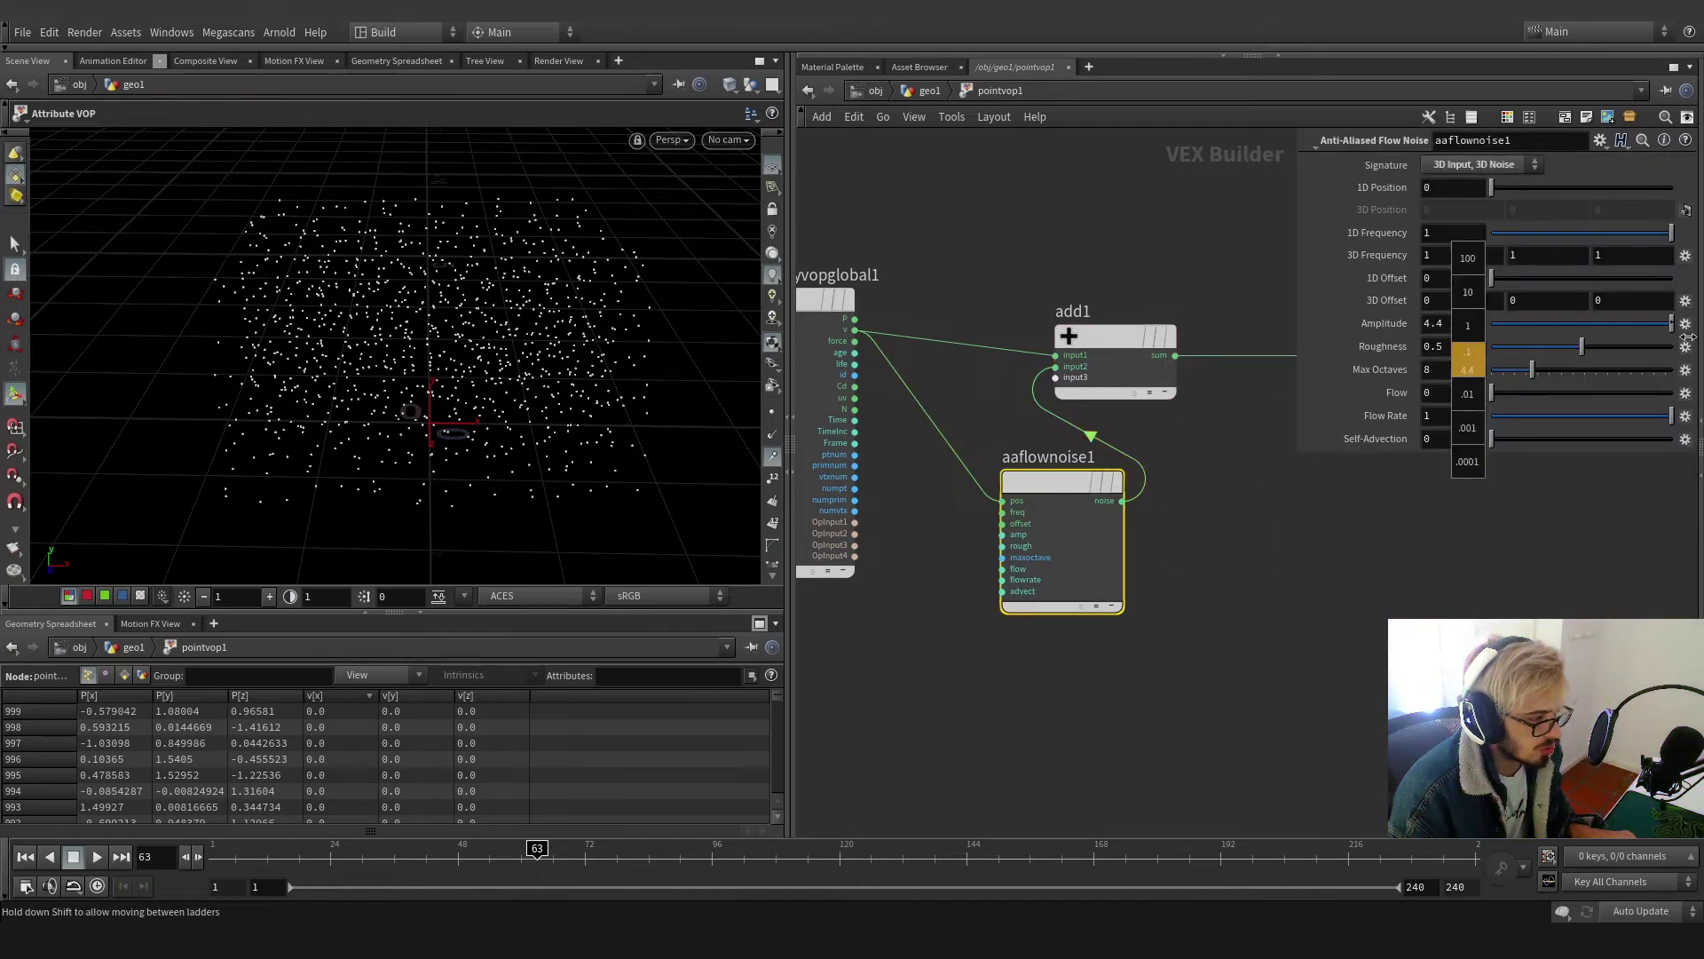
middle_drag(1688, 337, 1559, 337)
drag(893, 367, 876, 338)
click(869, 329)
Set the Scale Vectors guide size to about 0.96 in the viewport display options and inspect the velocity trails
scroll(498, 376, up, 4)
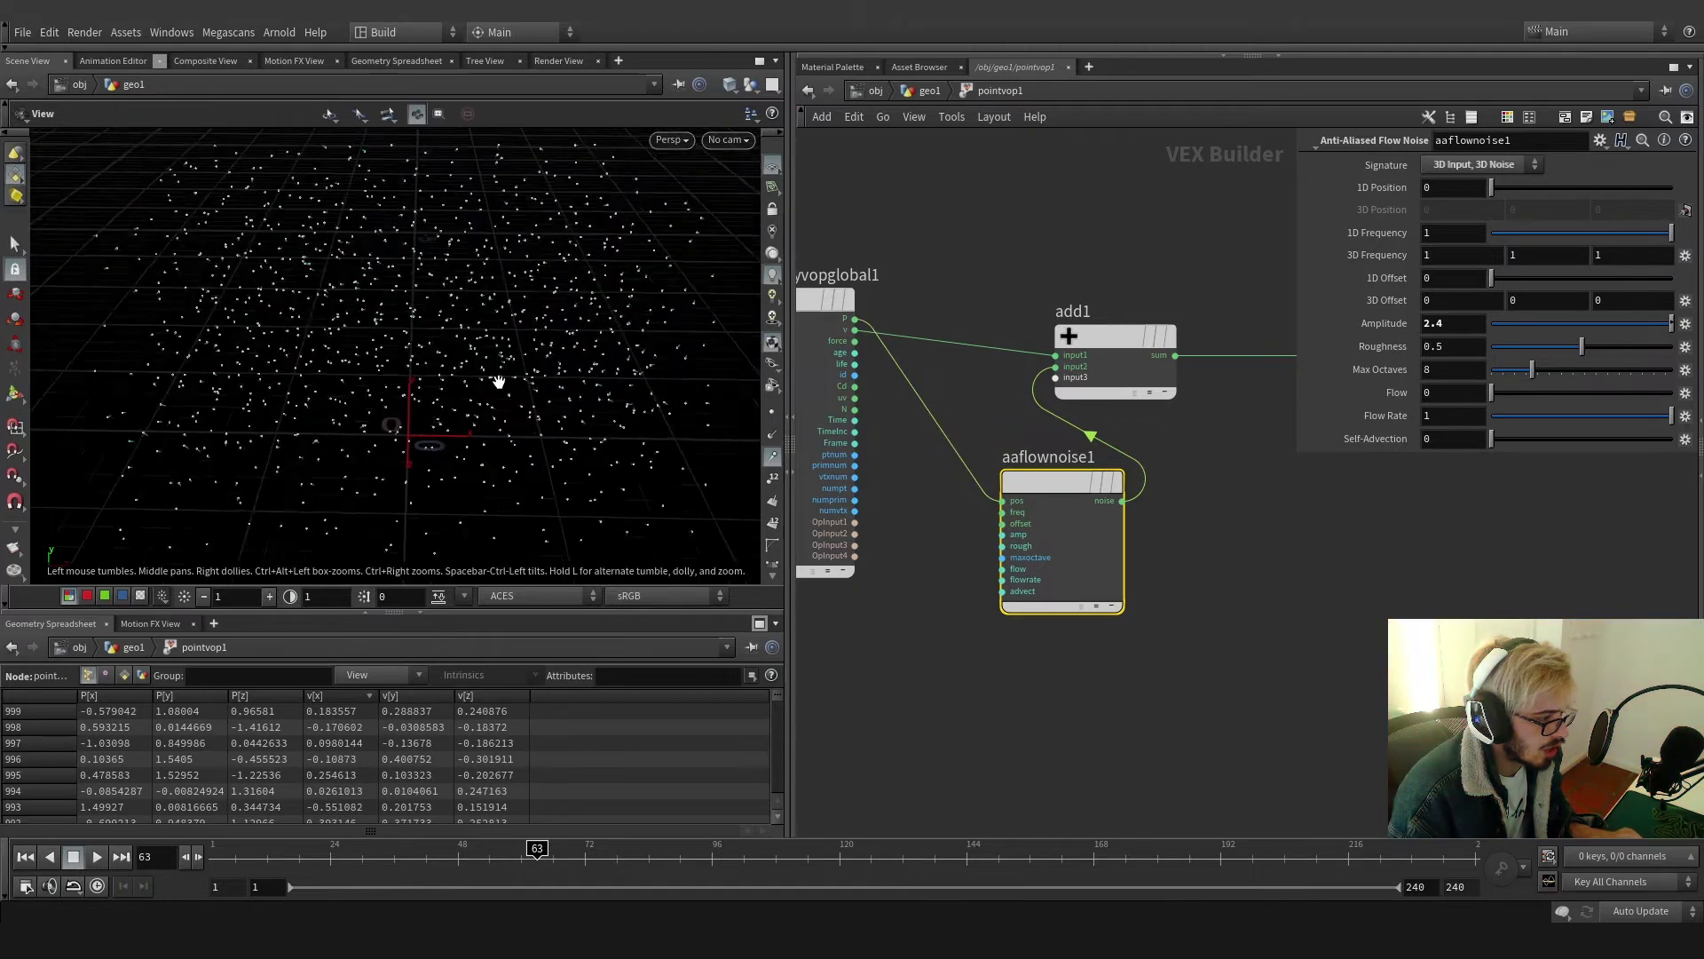
scroll(514, 376, down, 2)
key(d)
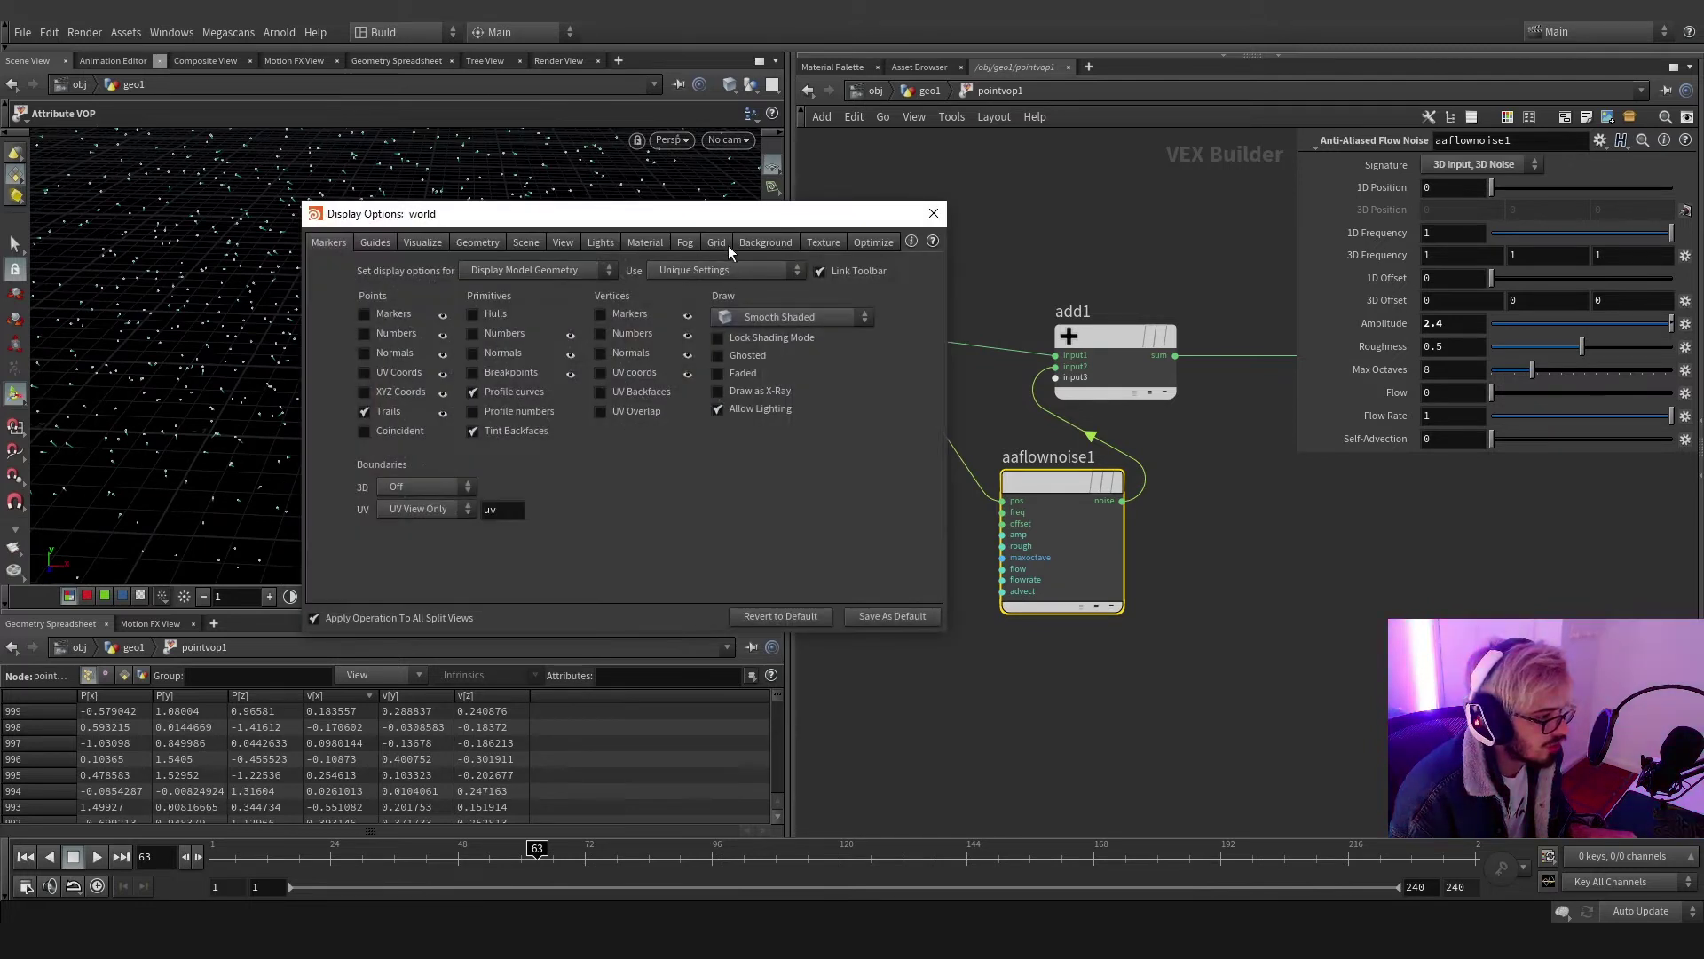
click(639, 243)
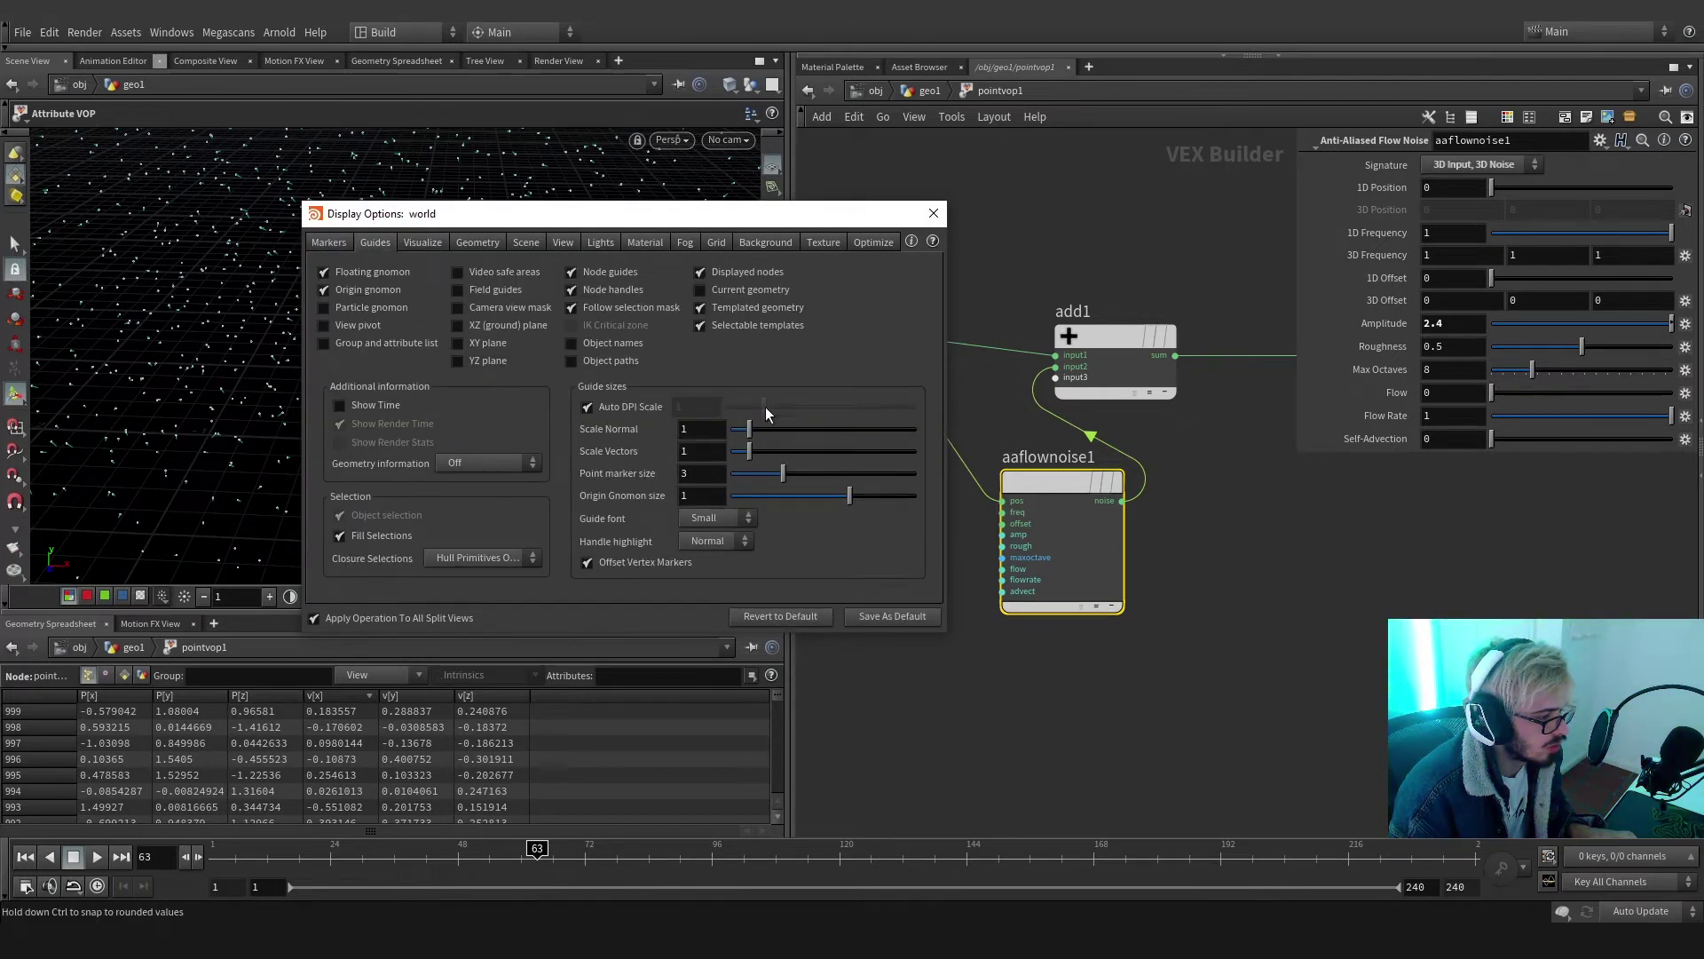
drag(641, 218, 1042, 198)
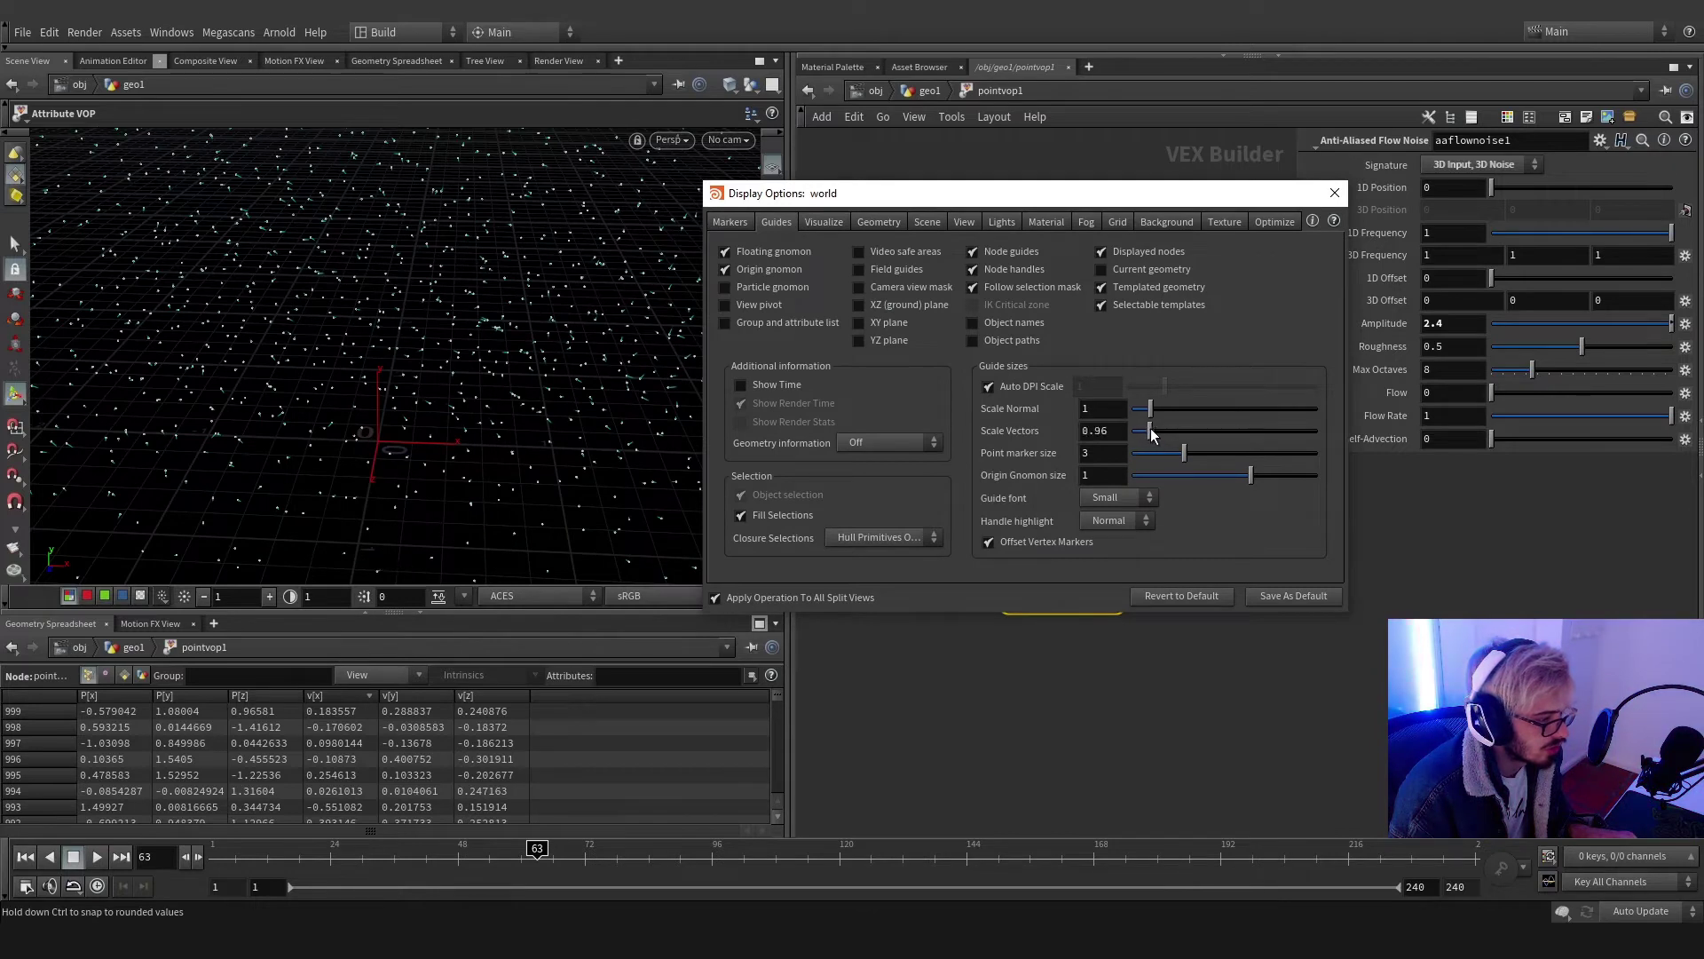
click(1336, 192)
scroll(453, 323, down, 3)
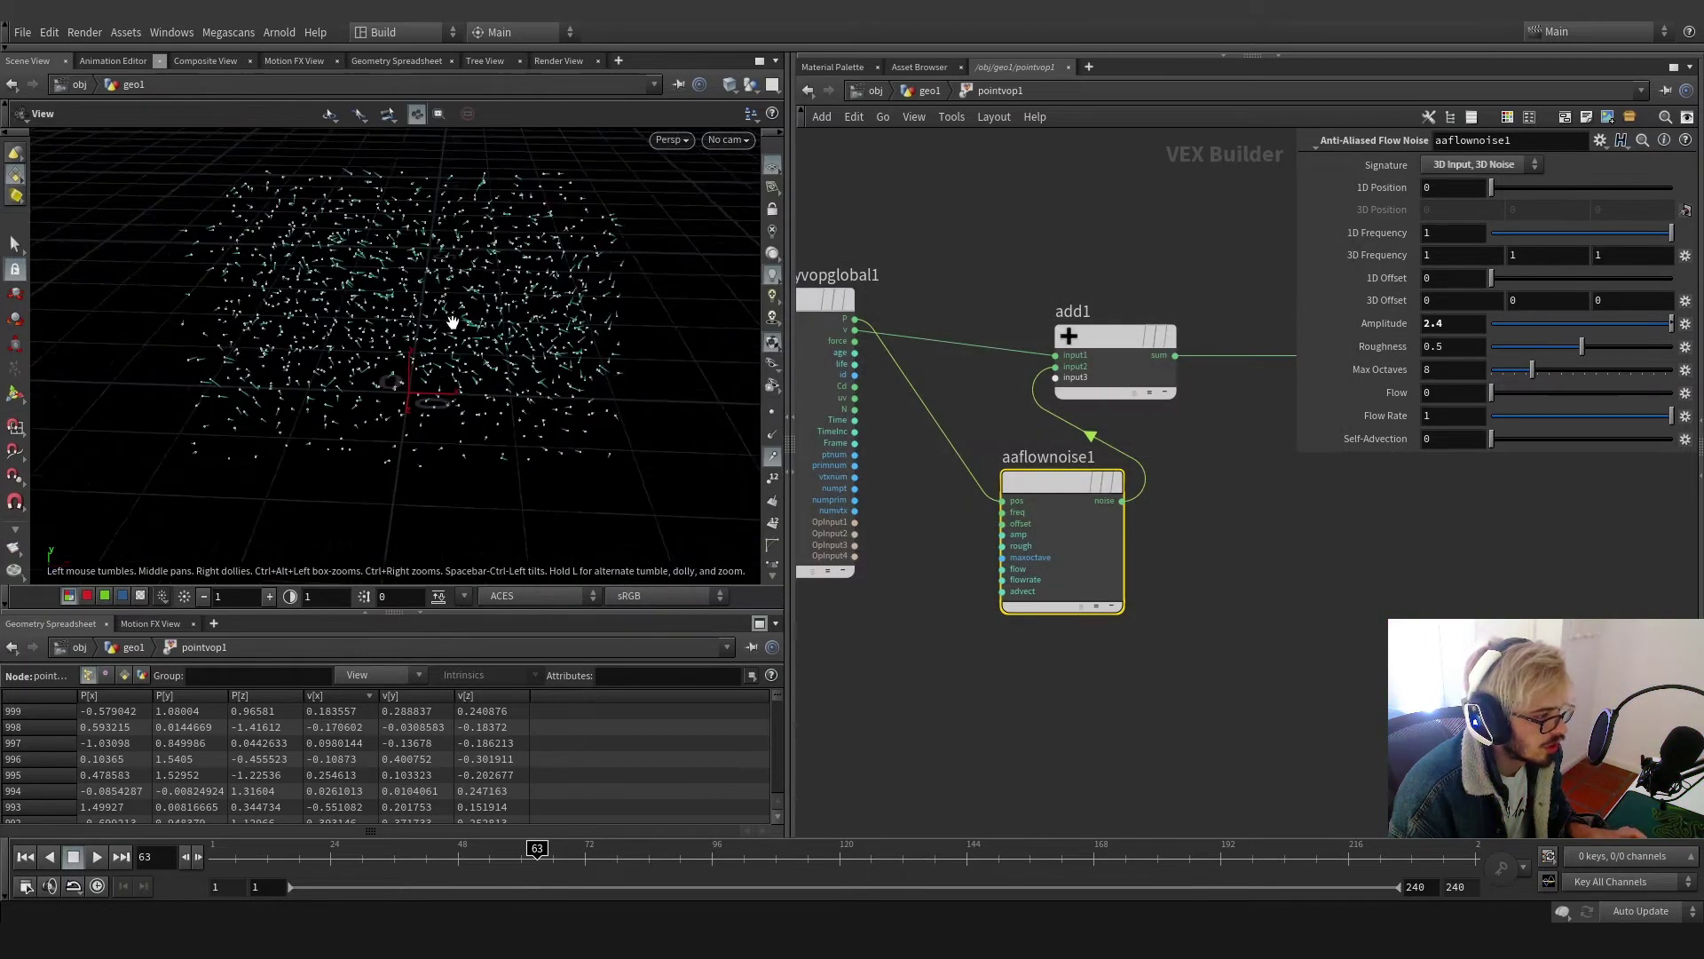
middle_drag(453, 323, 474, 355)
drag(423, 396, 410, 389)
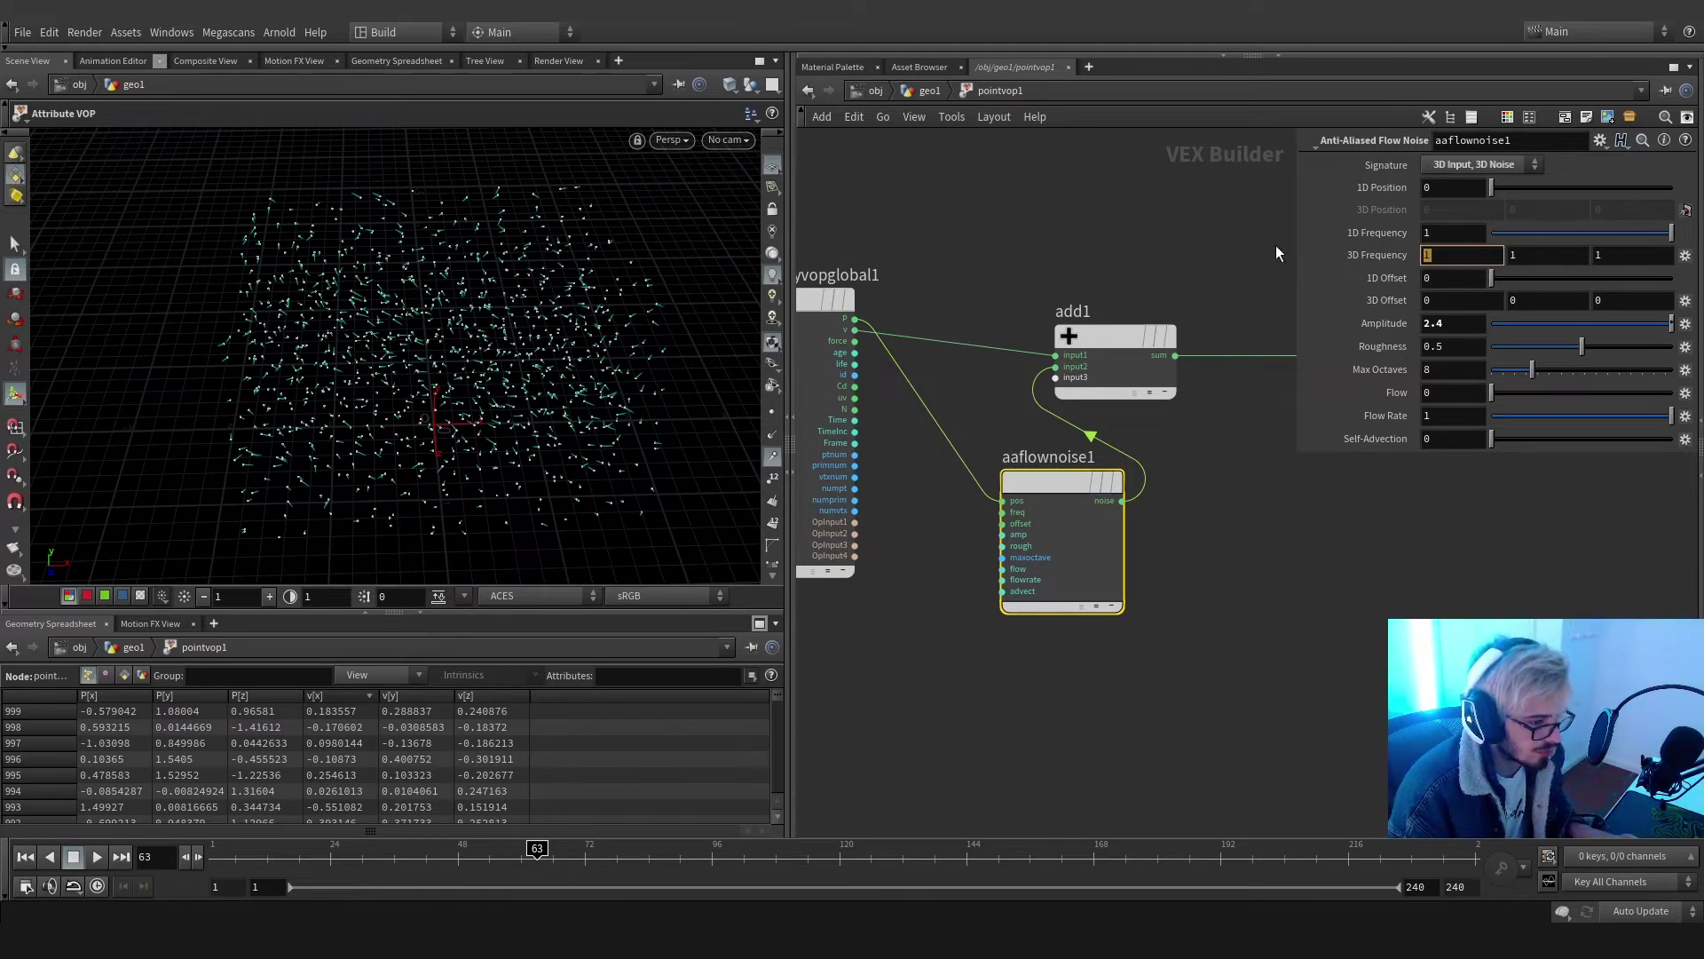
Set the flow noise's 3D Frequency to 8, 8, 8
text(8)
key(Tab)
text(8)
key(Tab)
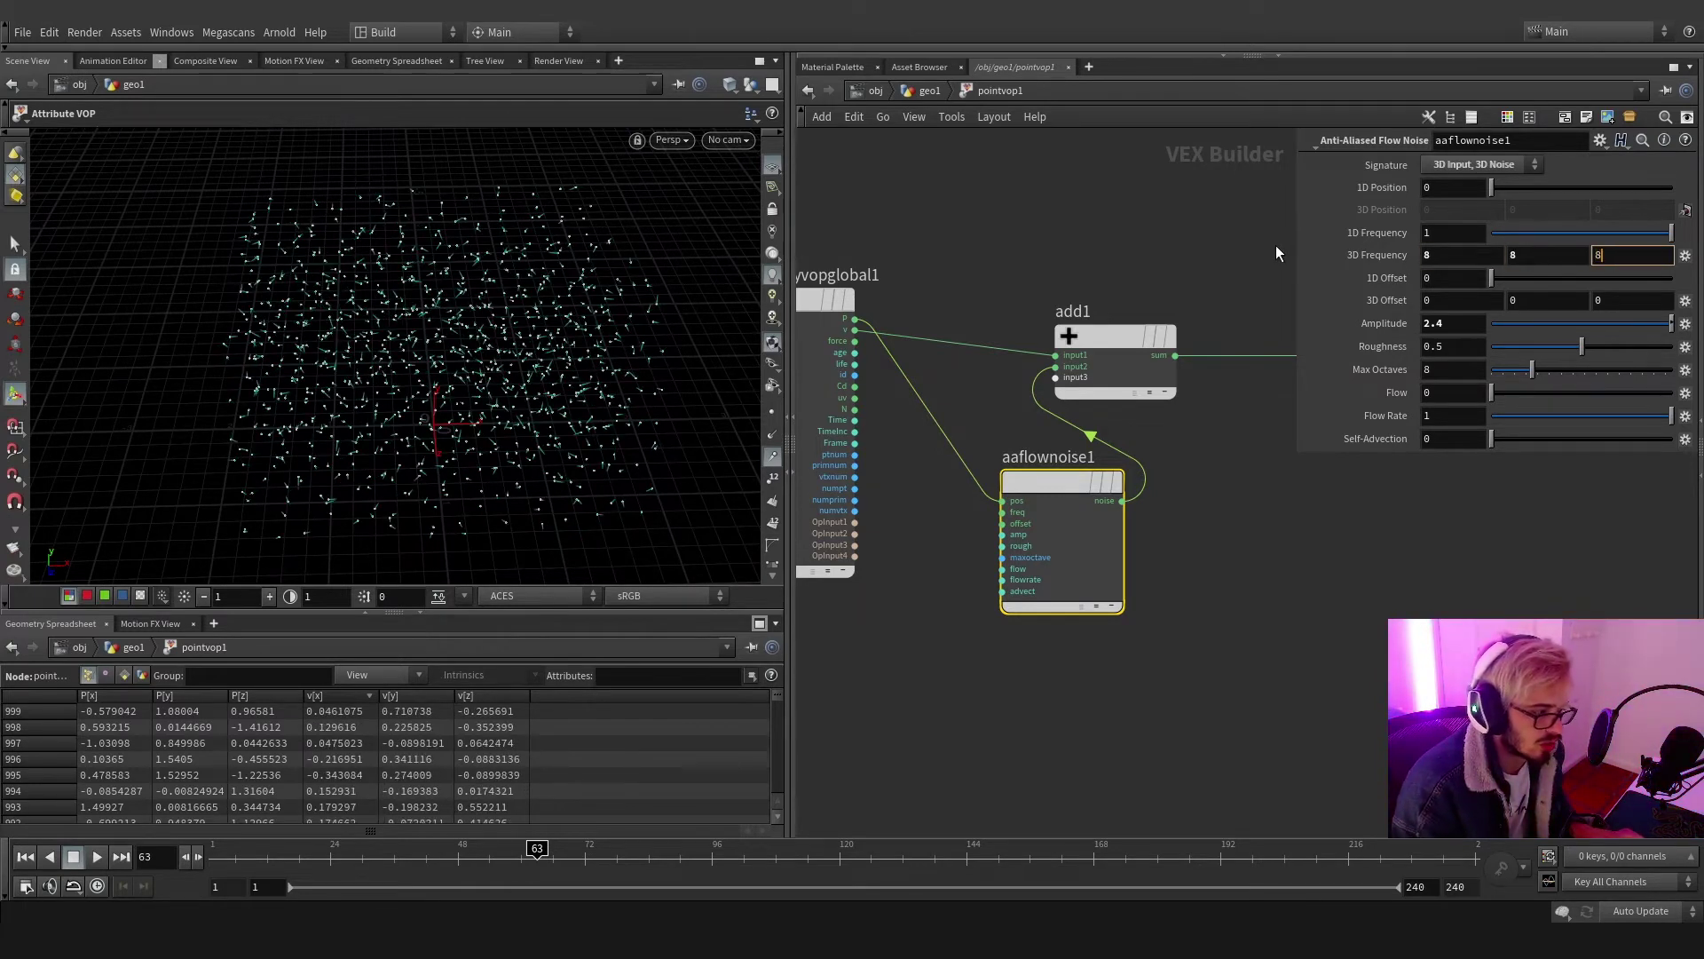
text(8)
click(1228, 570)
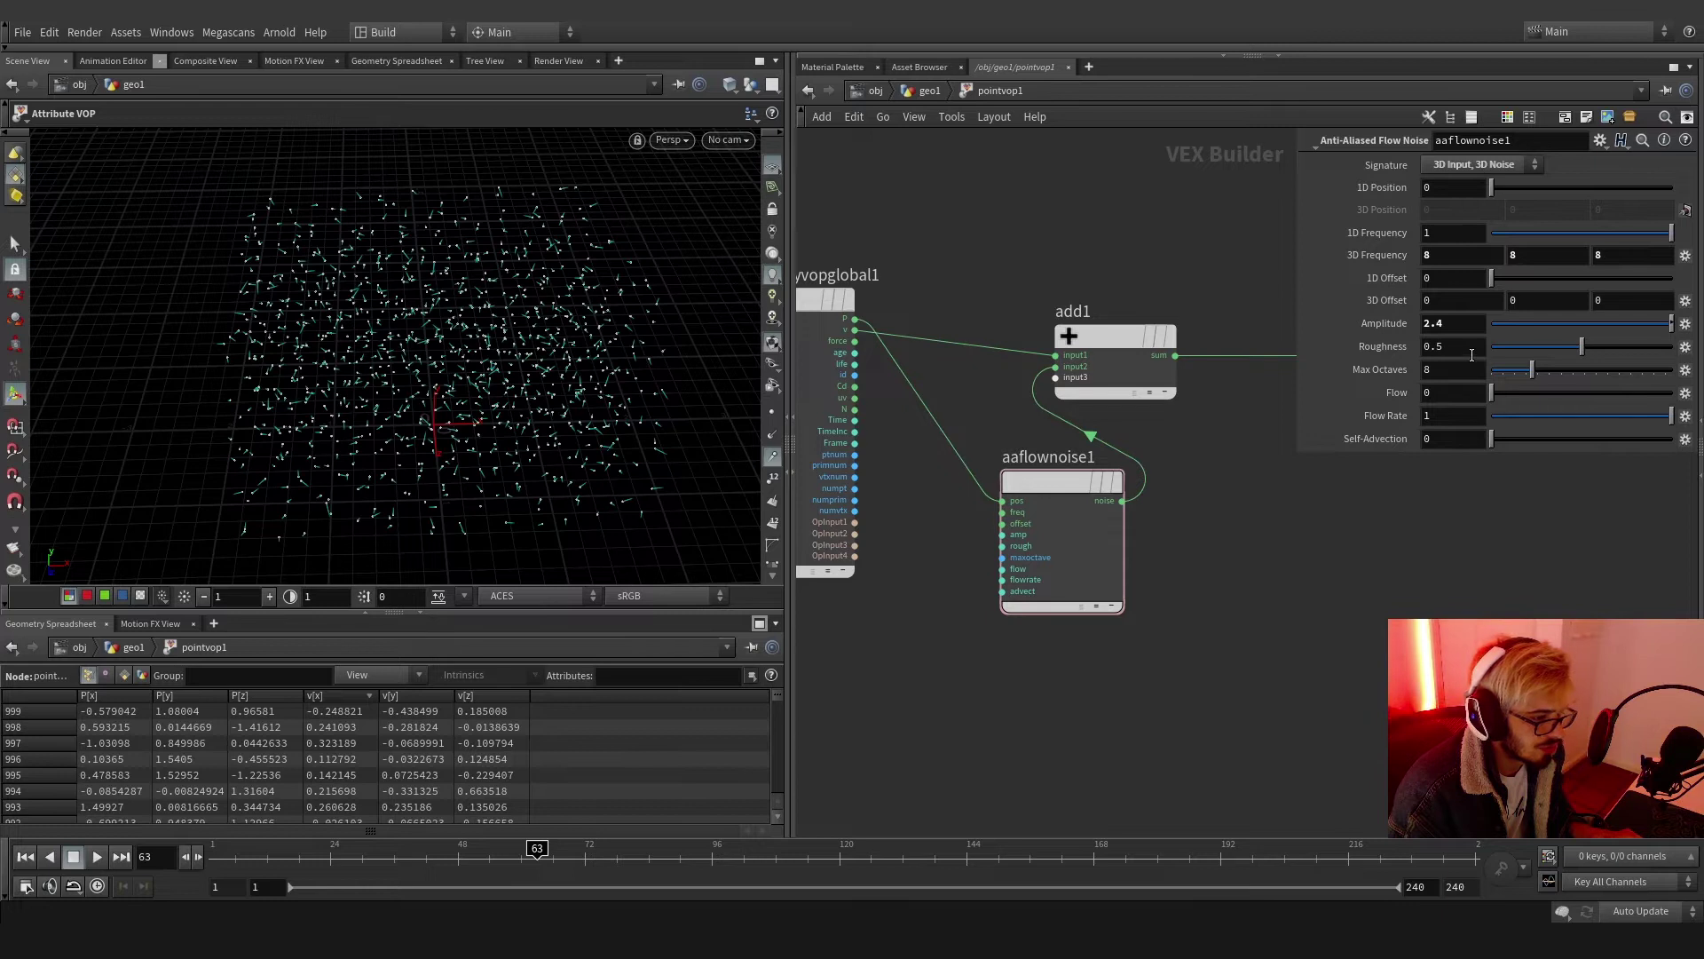
Set the flow noise's Amplitude to 8 and sort the spreadsheet by v[y]
drag(1464, 324, 1381, 369)
text(8)
key(Return)
alt+drag(568, 448, 494, 414)
key(Tab)
key(Escape)
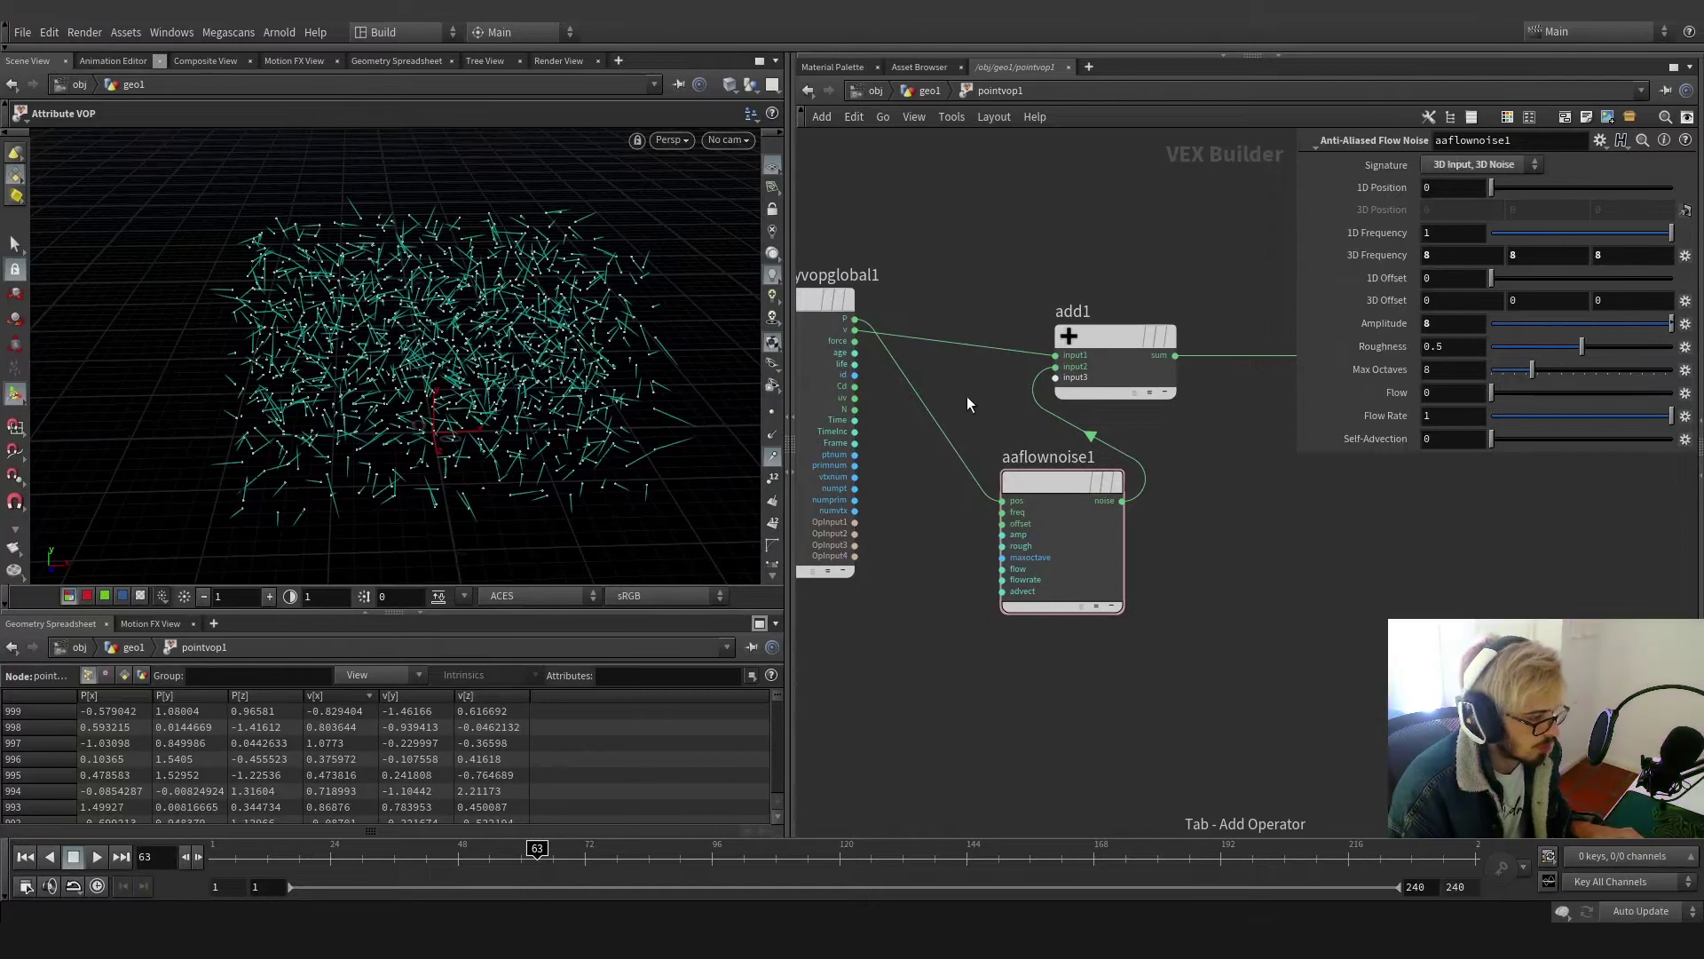
click(404, 696)
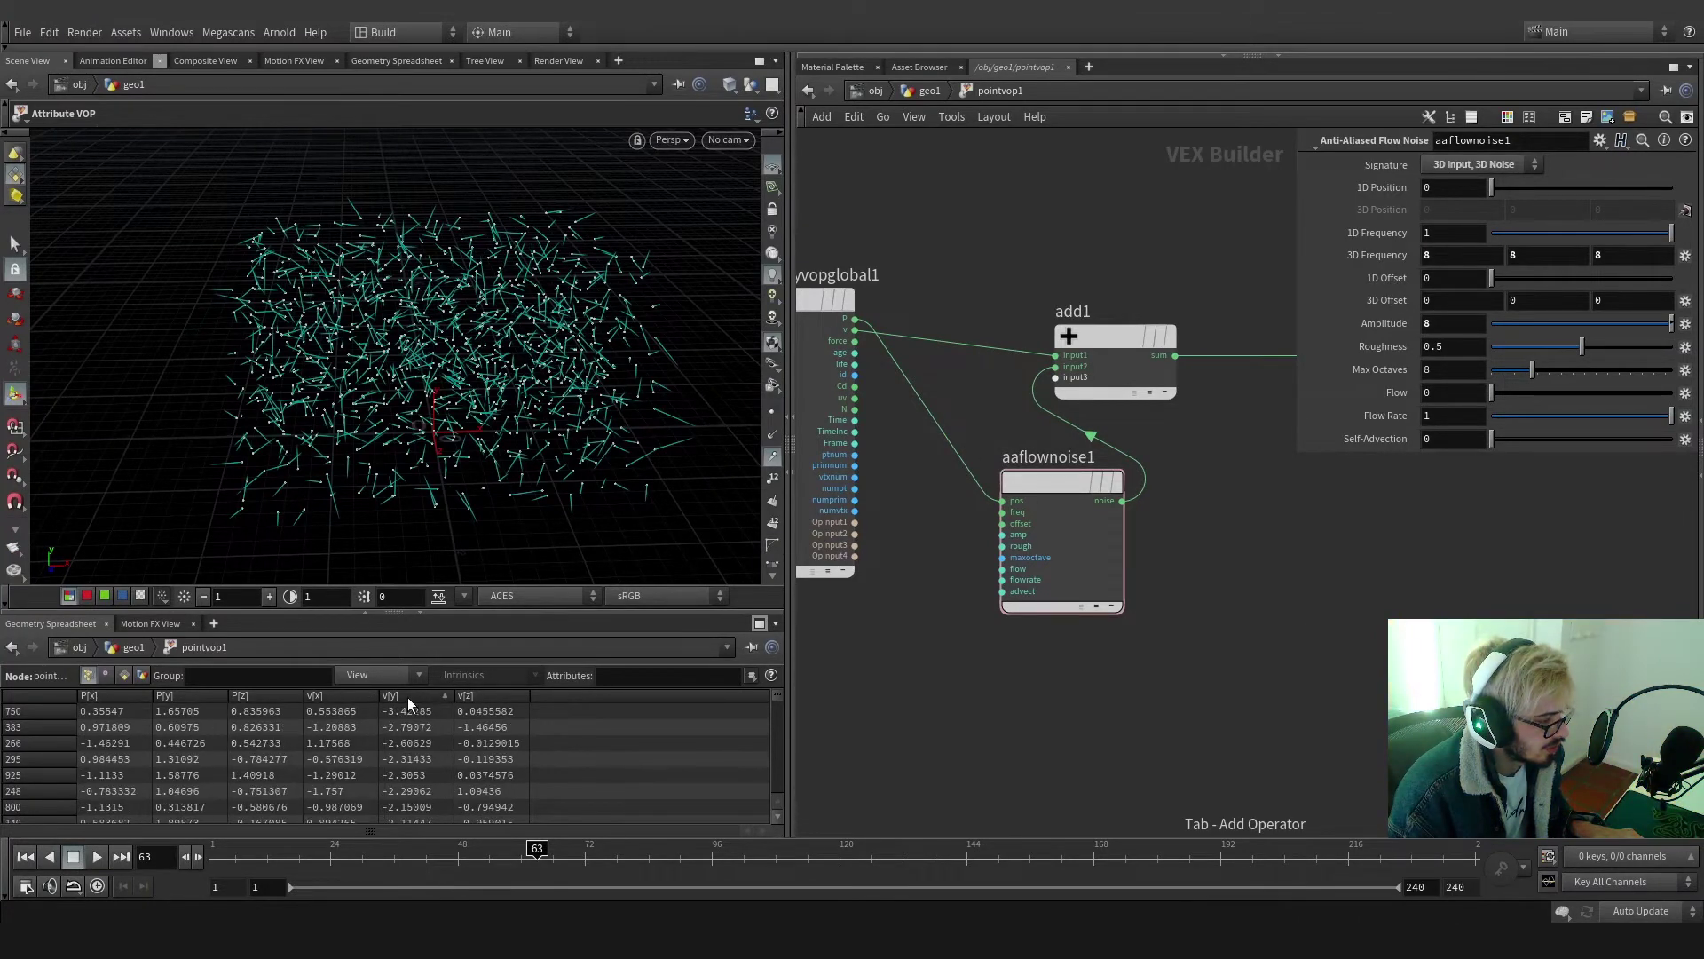
Add a Length node below the flow noise node and connect the global v output to its vec input
key(Tab)
text(length)
key(Return)
click(980, 410)
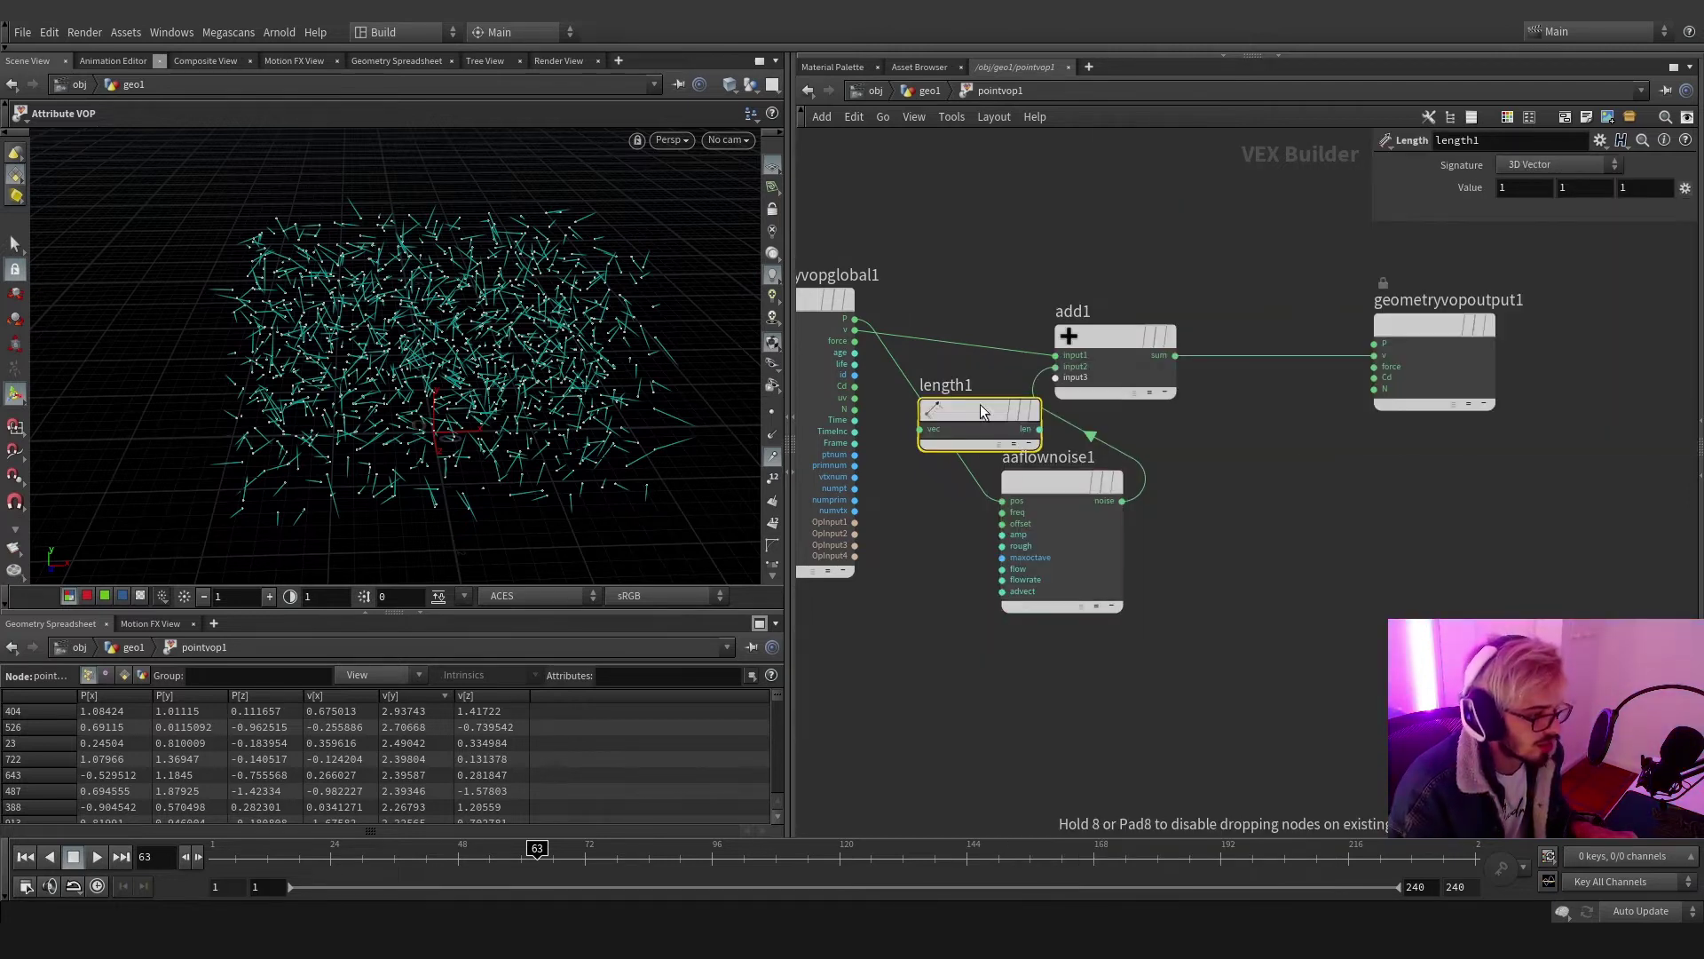
drag(980, 410, 923, 655)
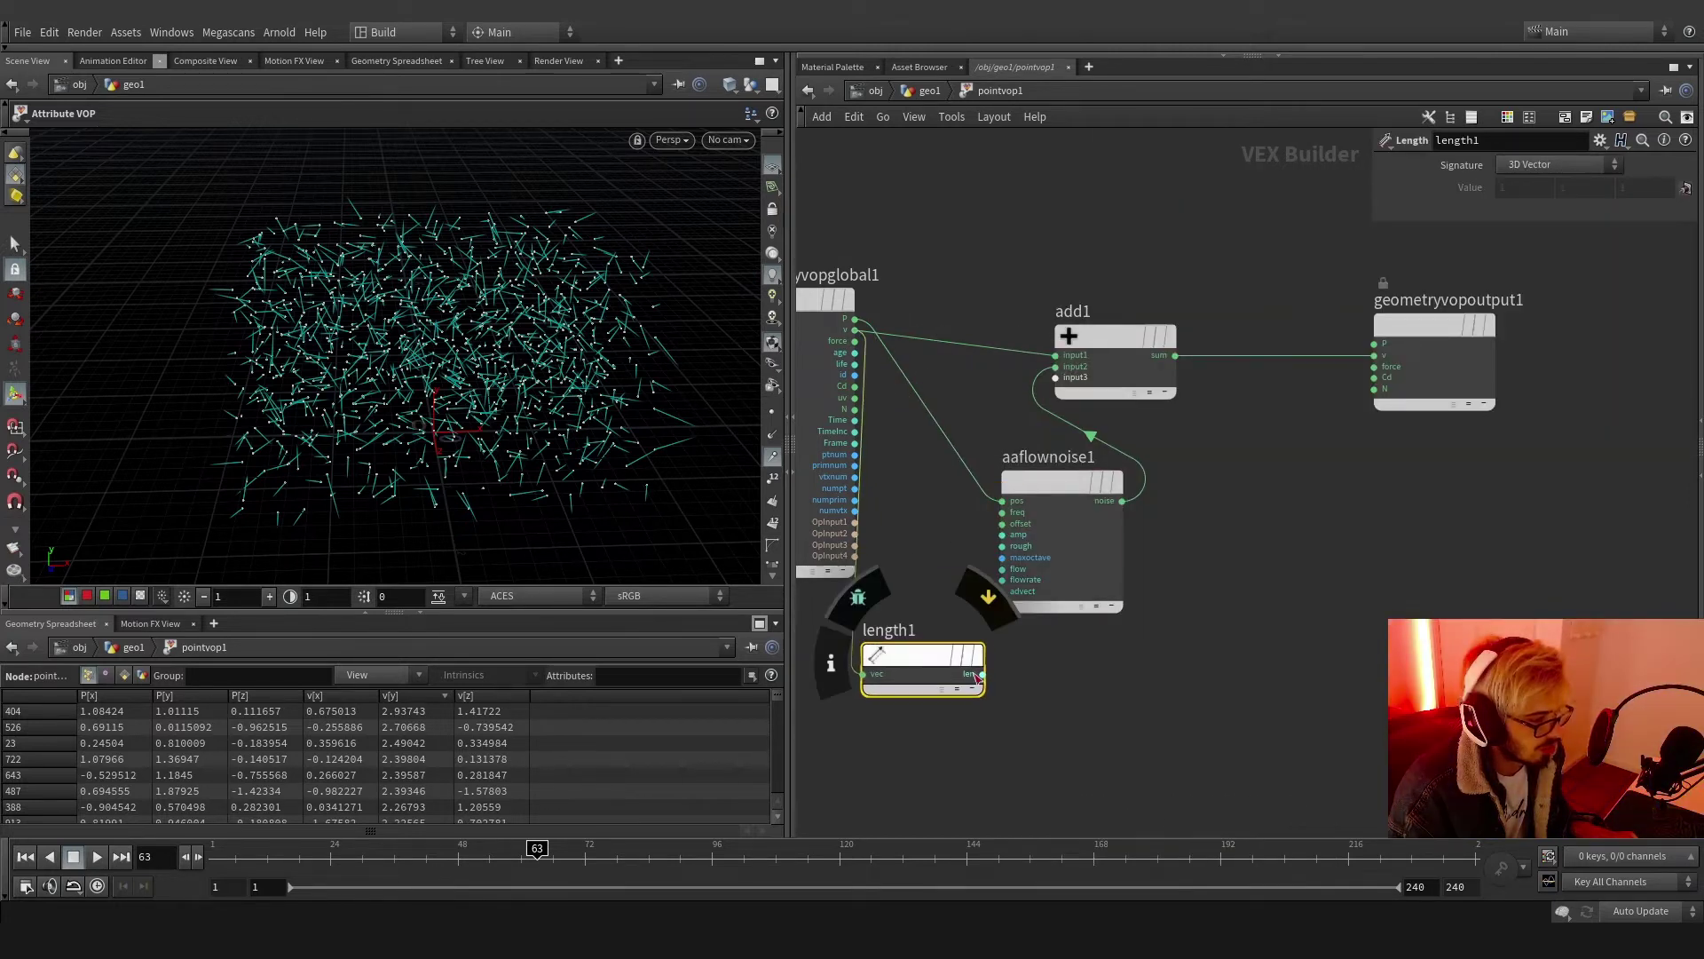
Insert a Multiply node between aaflownoise1 and add1, connect the length to its second input, and scrub the timeline to check the velocities
key(Tab)
text(mul)
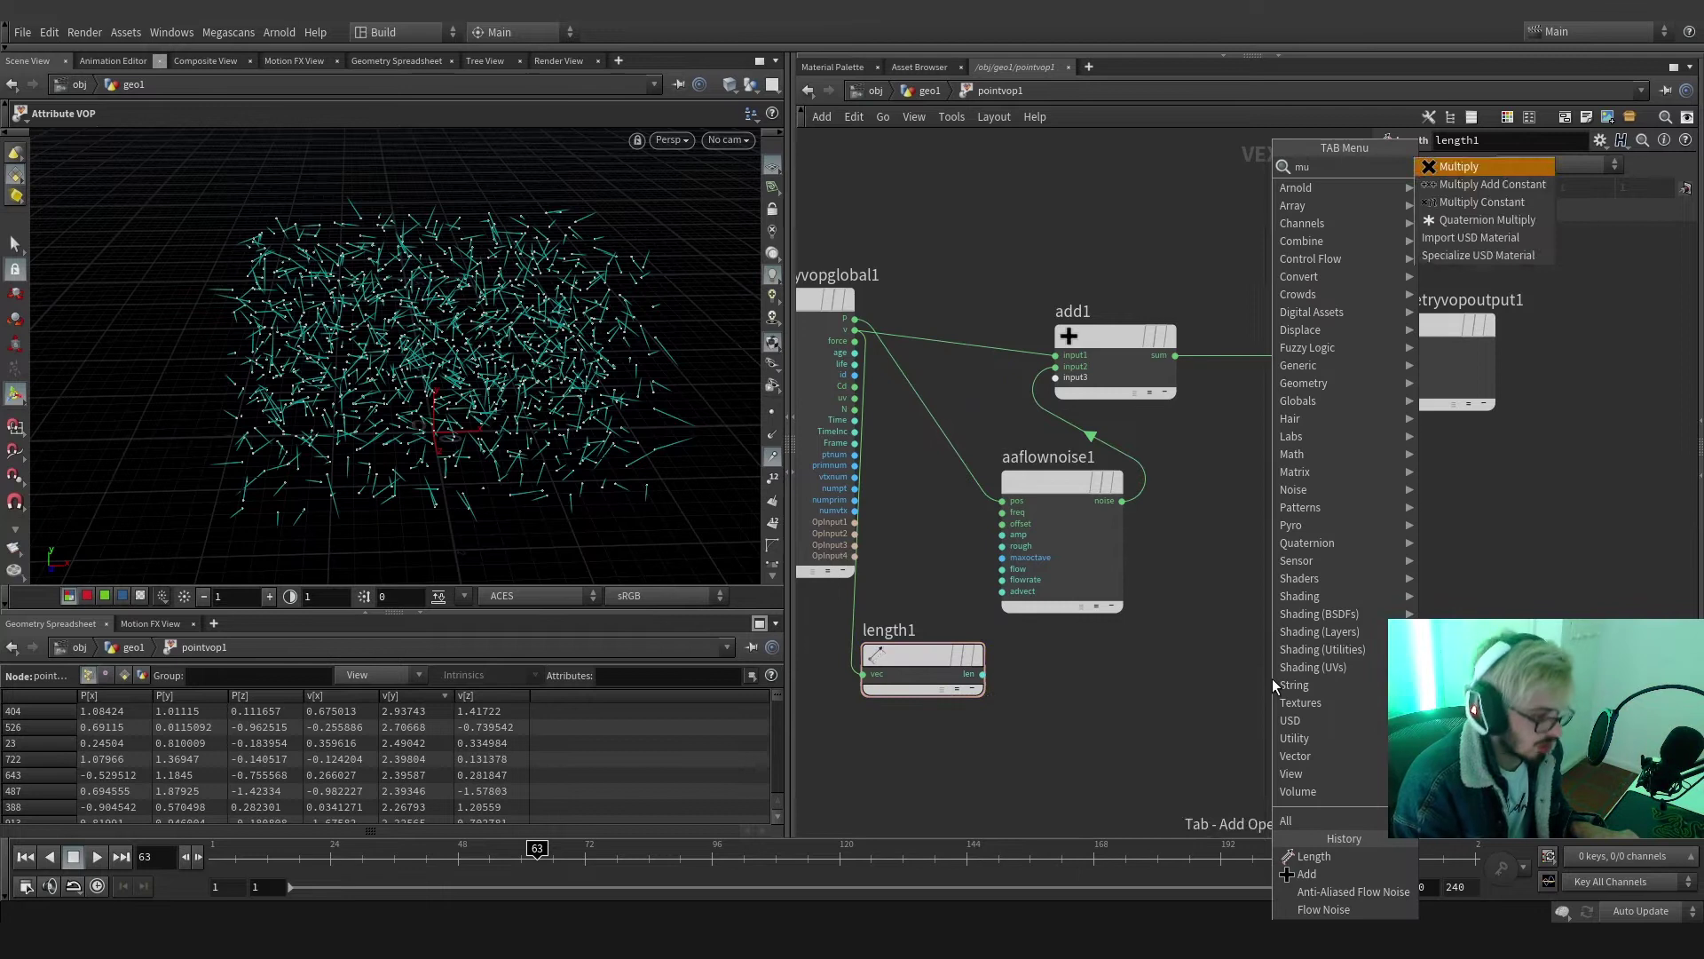
key(Return)
click(1272, 679)
drag(1277, 680, 1163, 444)
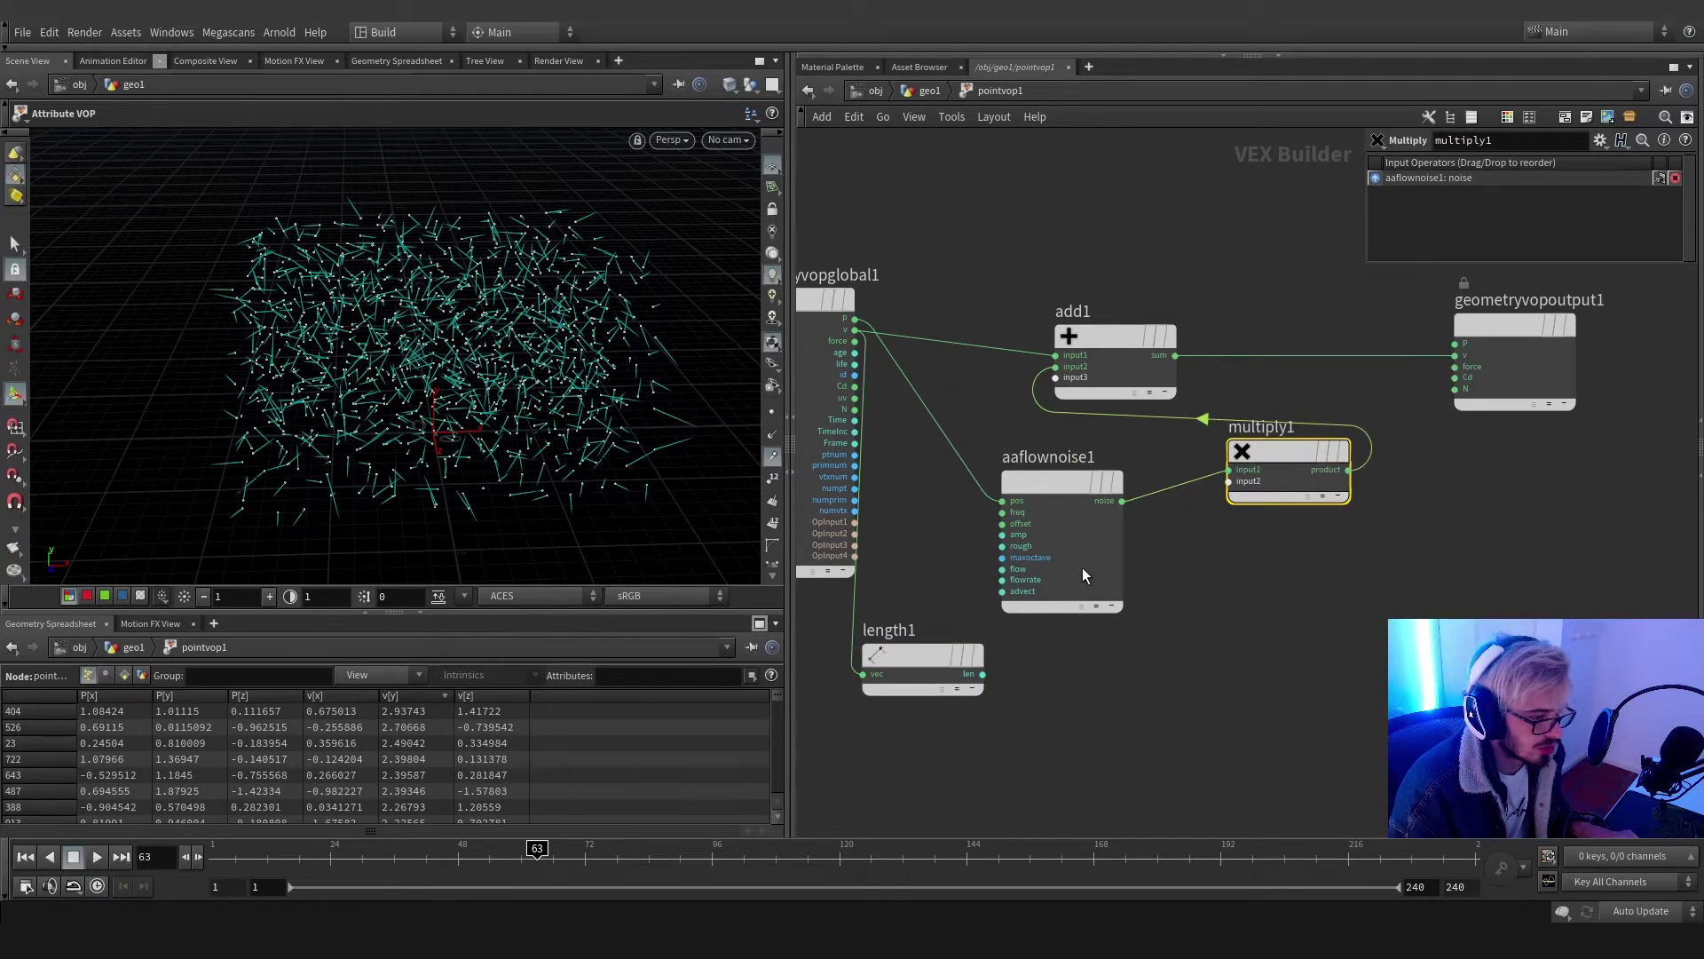
click(1230, 481)
drag(537, 857, 400, 857)
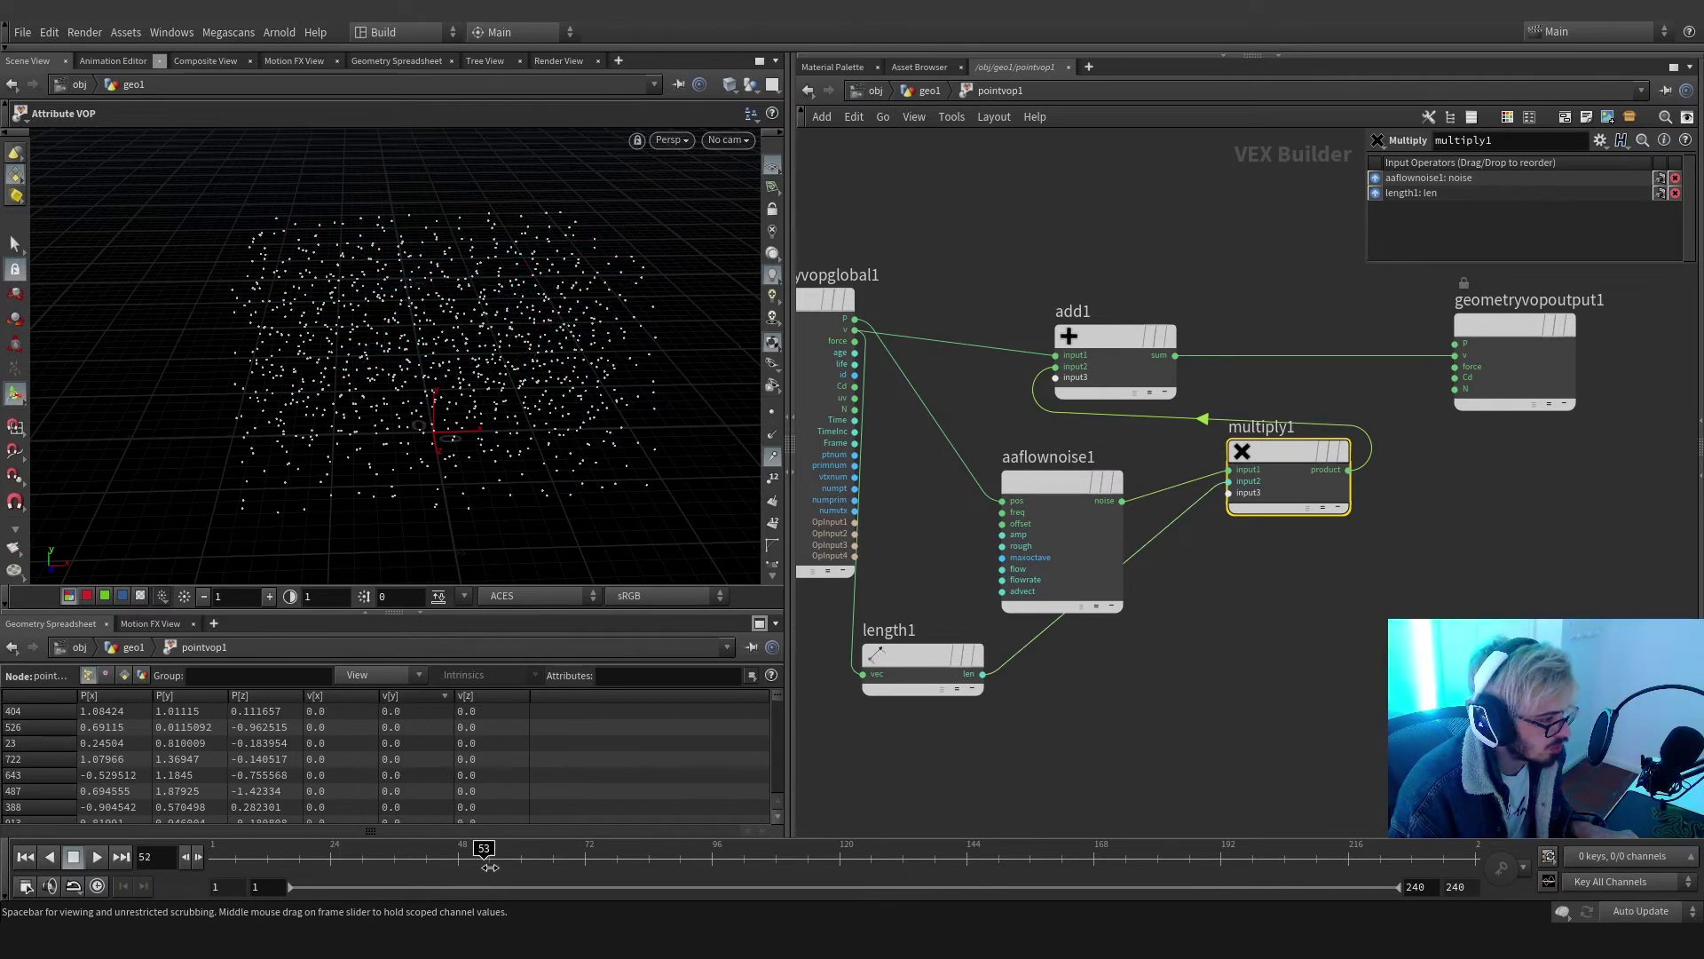
drag(549, 875, 645, 885)
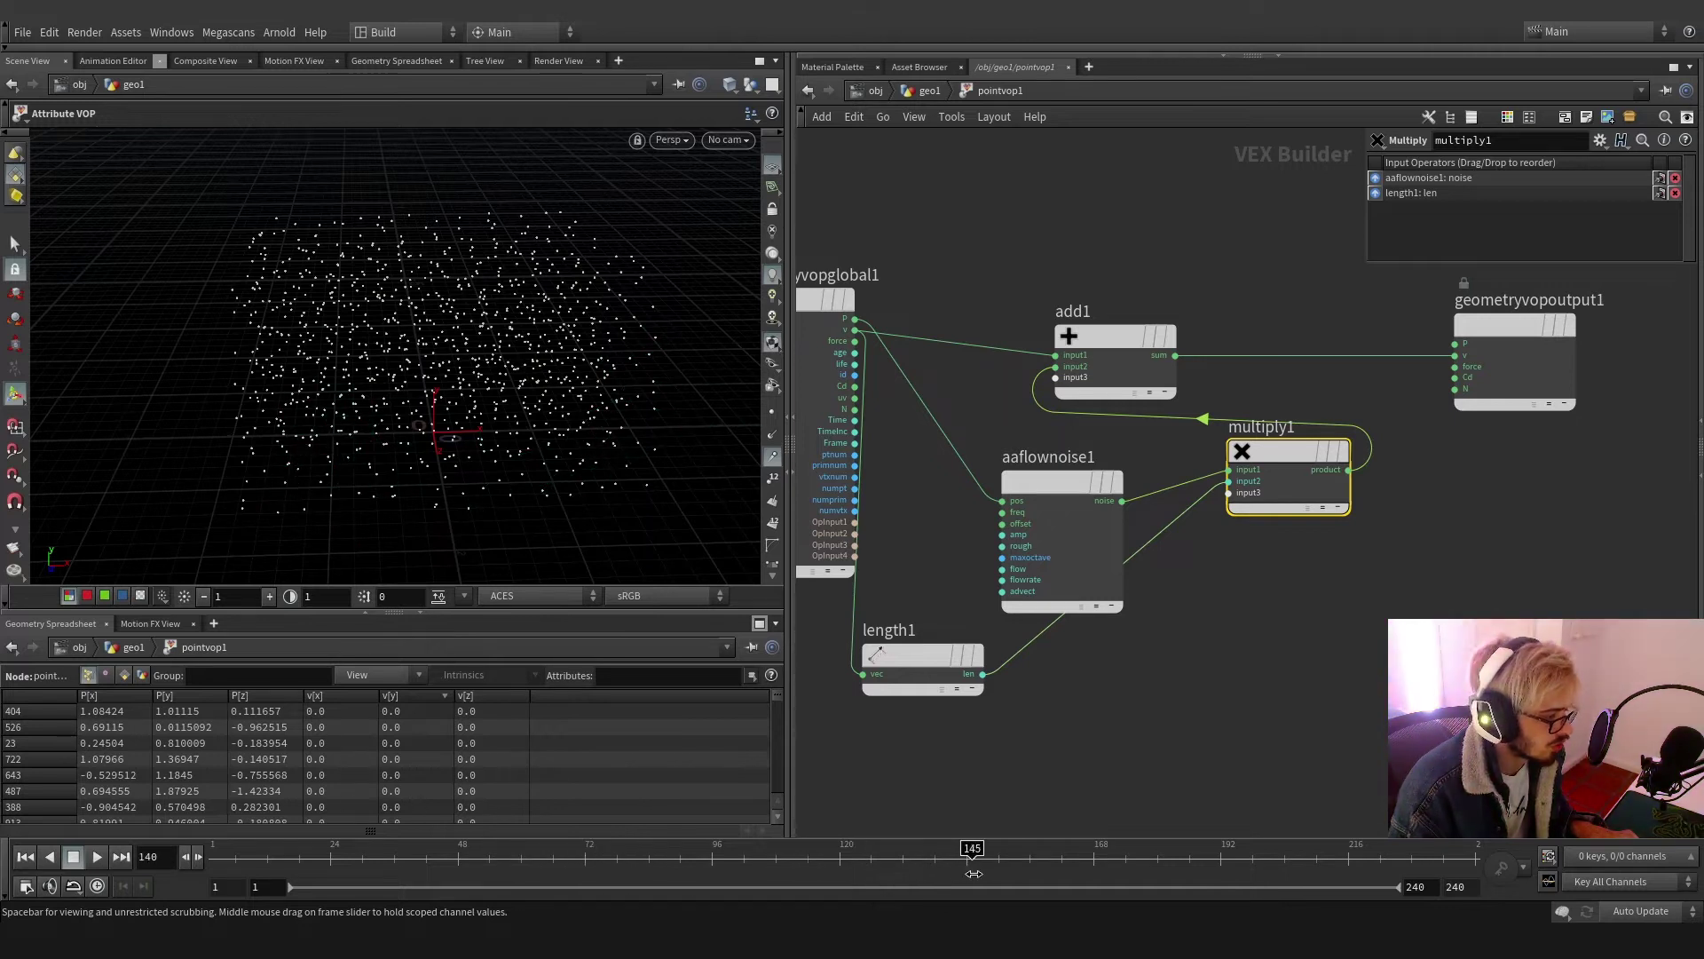
Return to the geo1 network and add a Volume Rasterize Attributes node connected below pointvop1
click(930, 90)
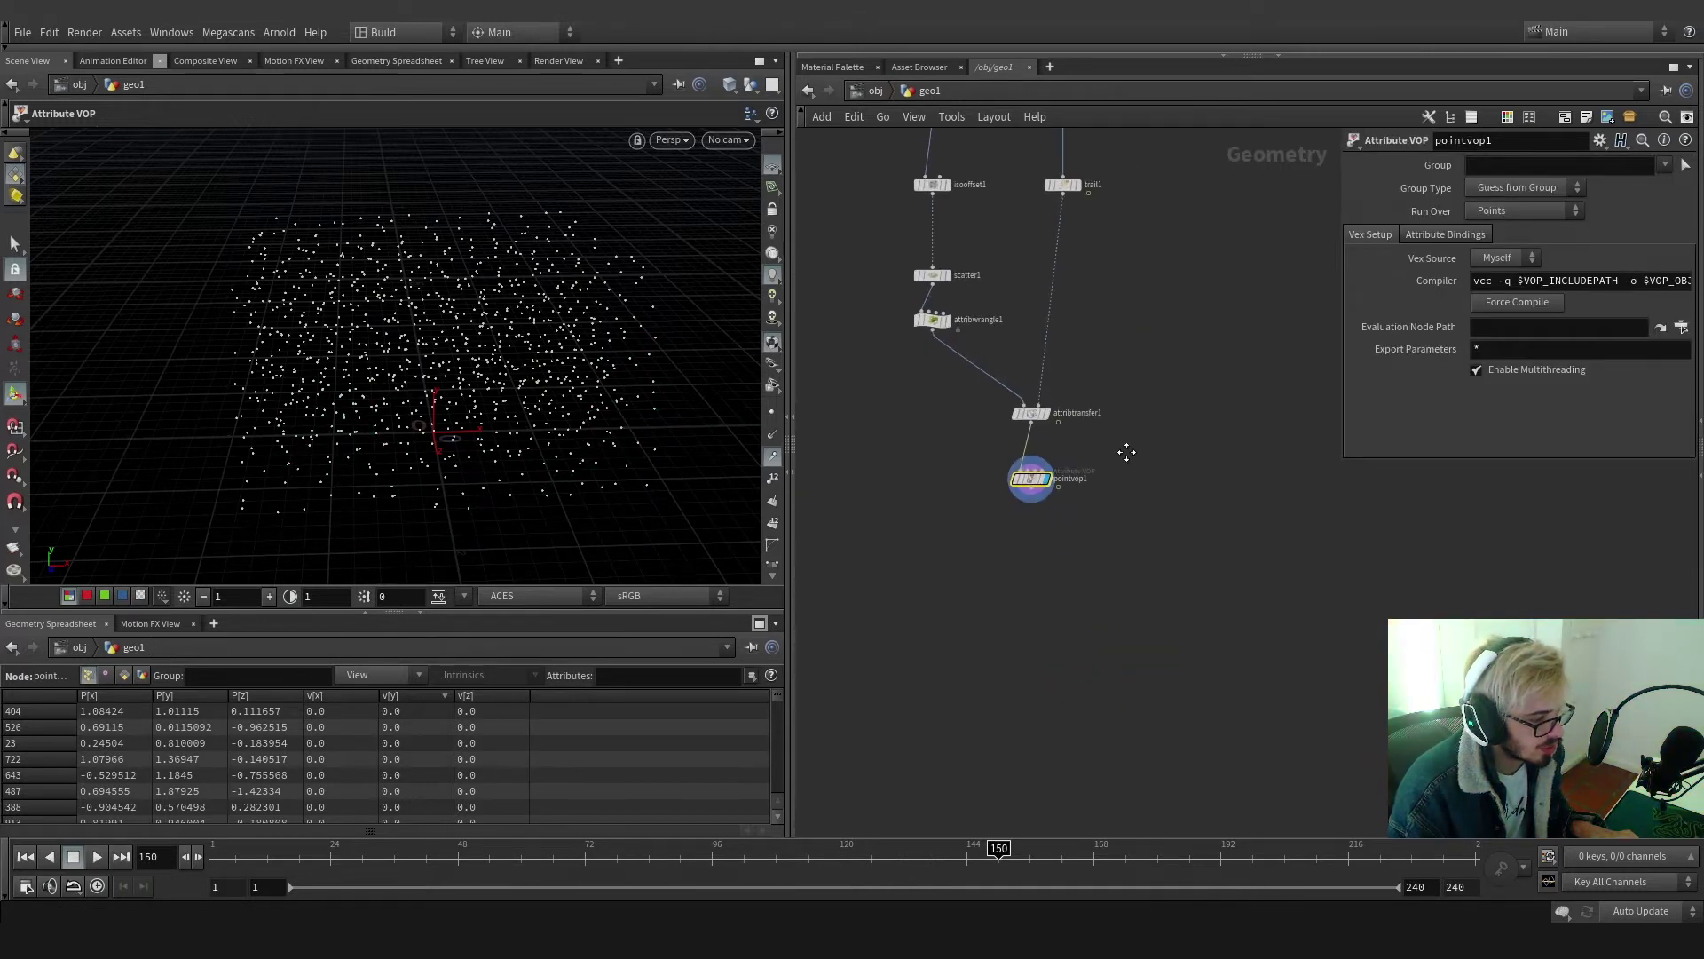
key(Tab)
text(ra)
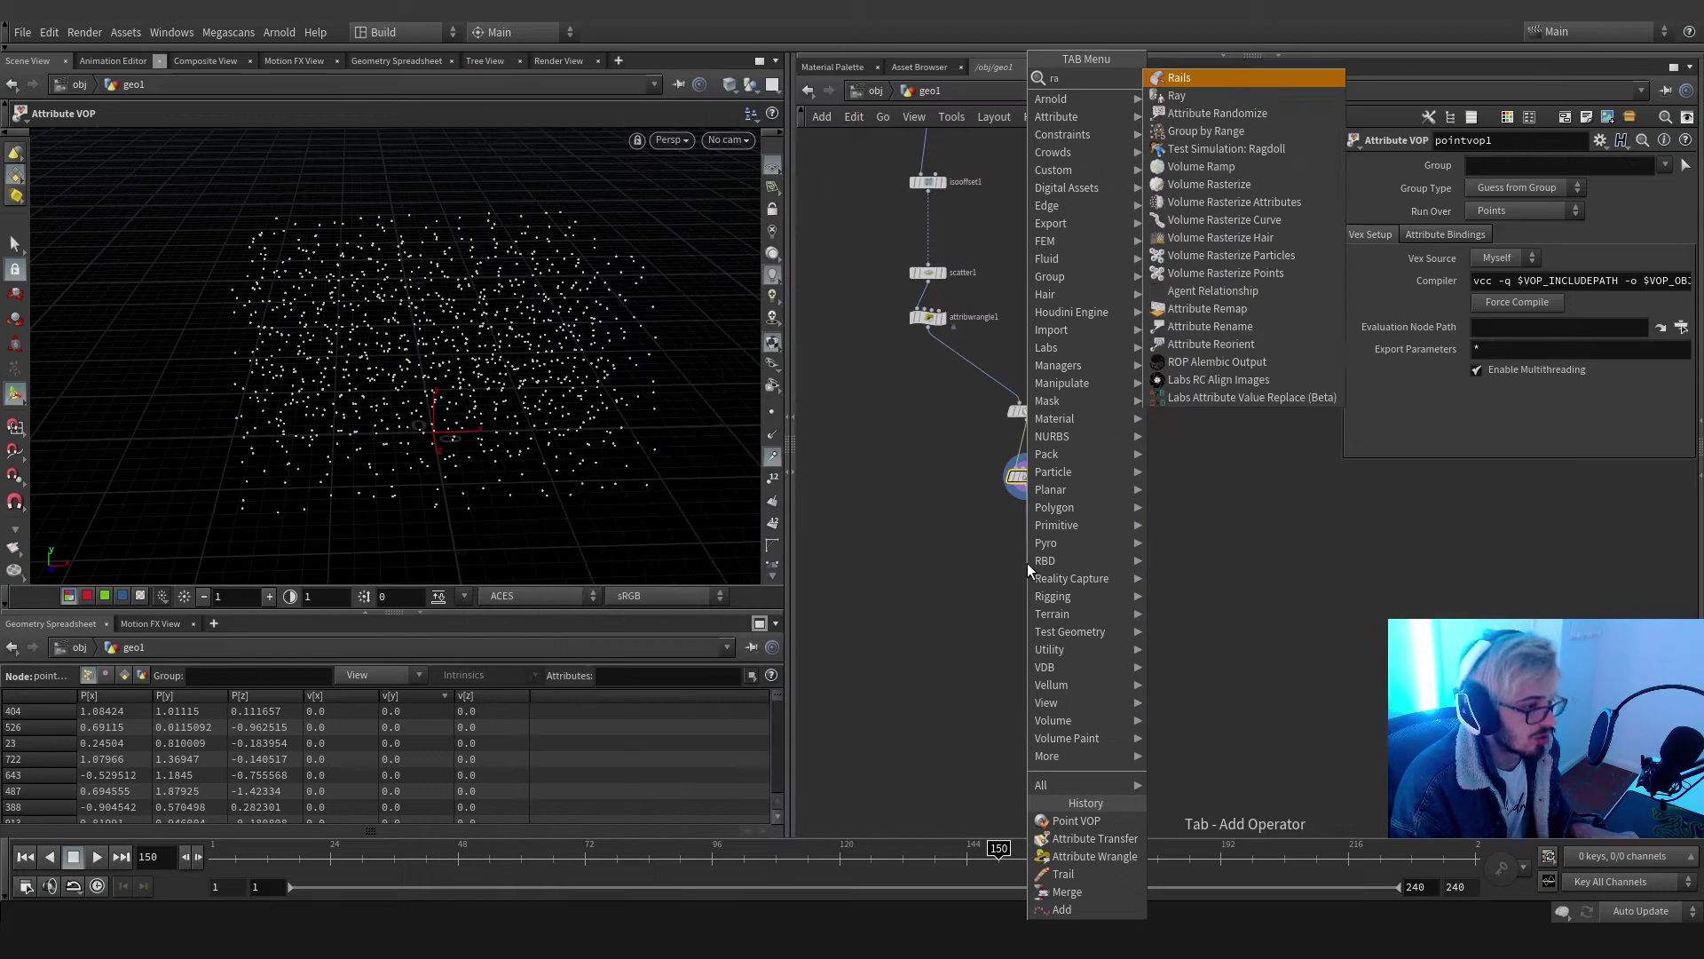
text(ster)
key(Down)
key(Return)
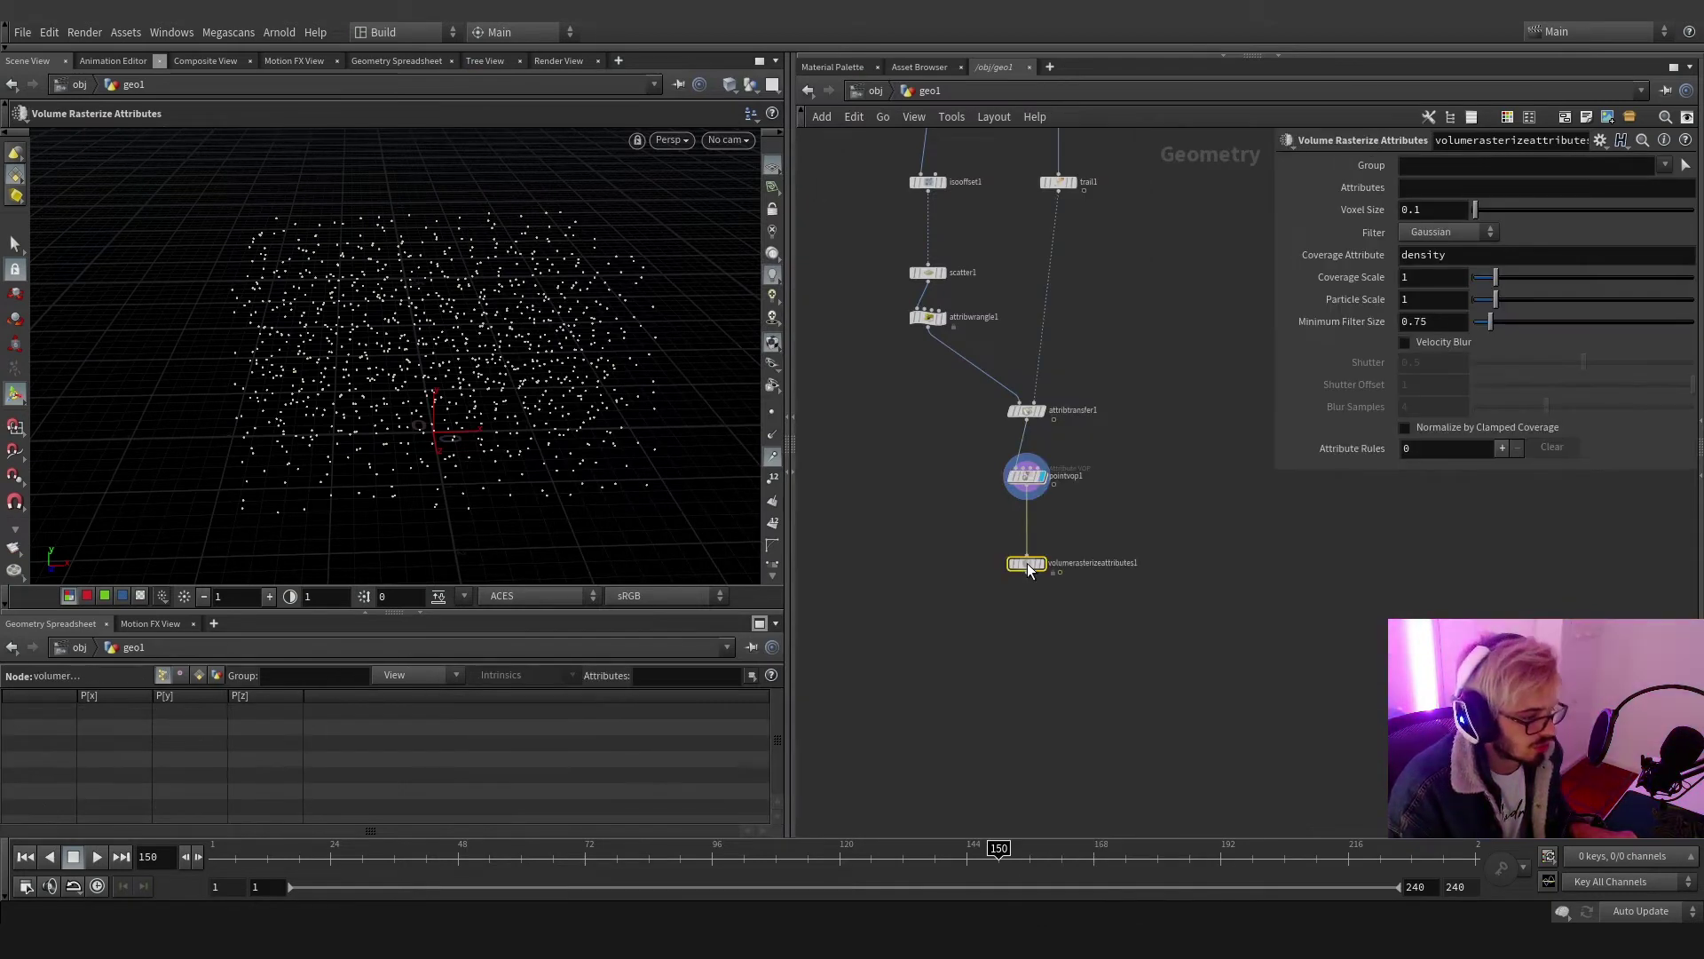
Set the rasterize node's Attributes to v, display it, and scrub the timeline to check the volume
click(1470, 189)
text(v)
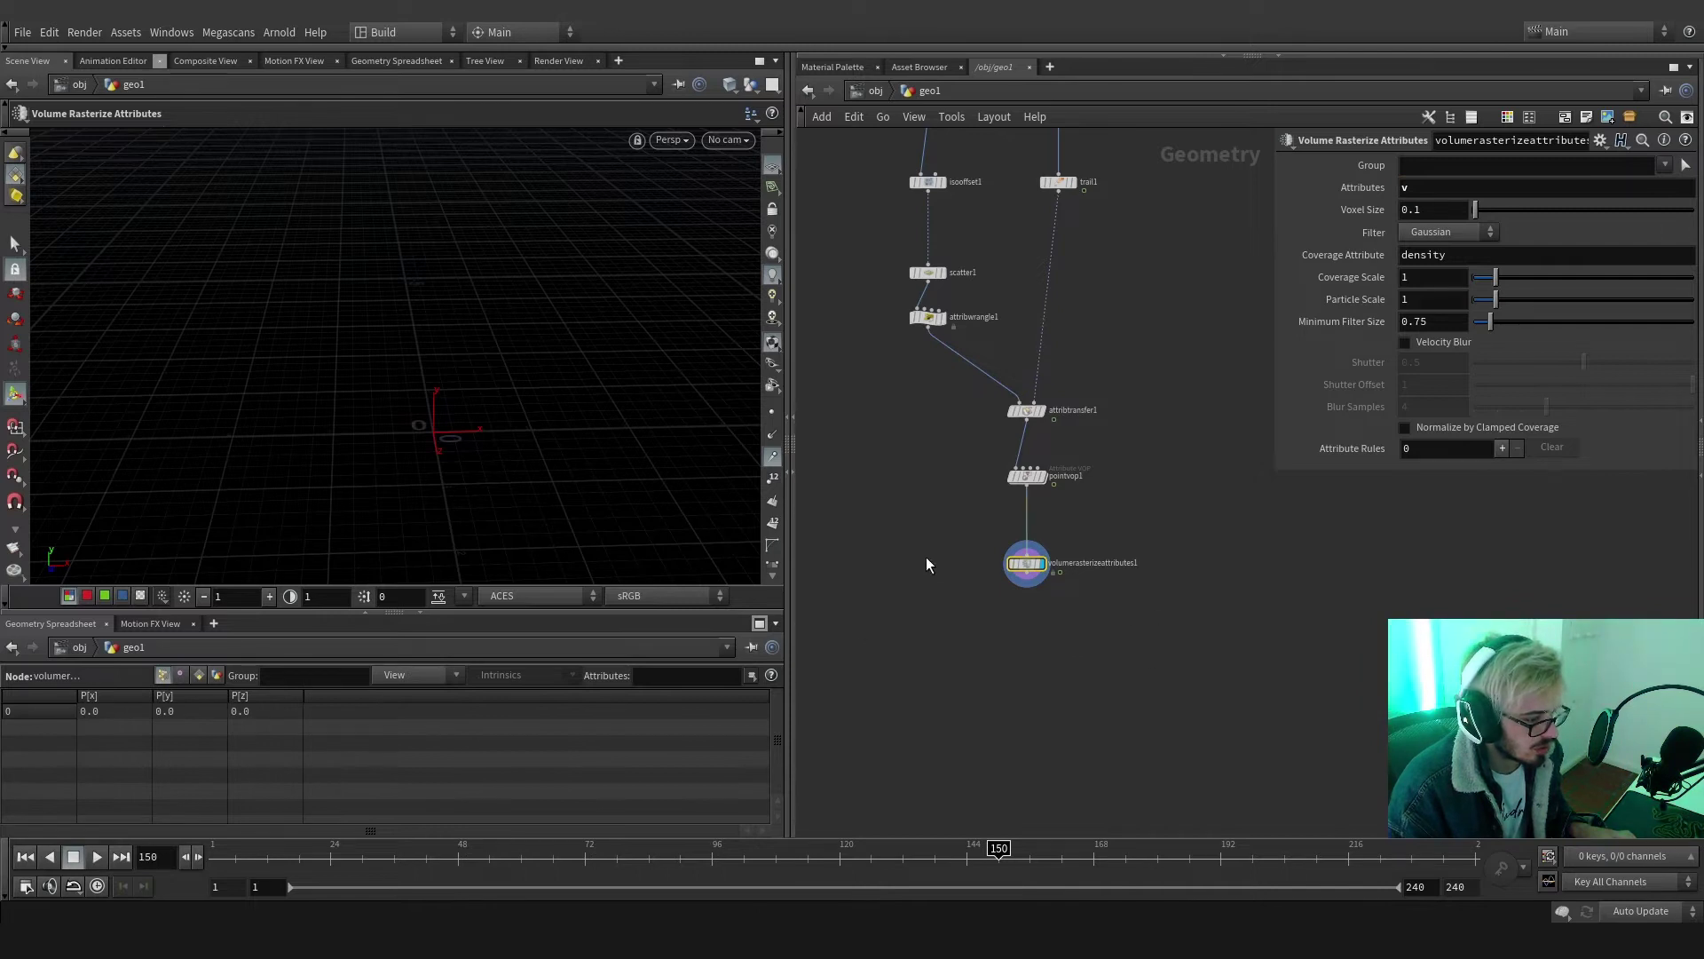
drag(343, 858, 520, 859)
drag(717, 860, 804, 857)
Apply the saved Standar preset to the Volume Rasterize Attributes node and toggle the Voxel Size expression display
click(1598, 145)
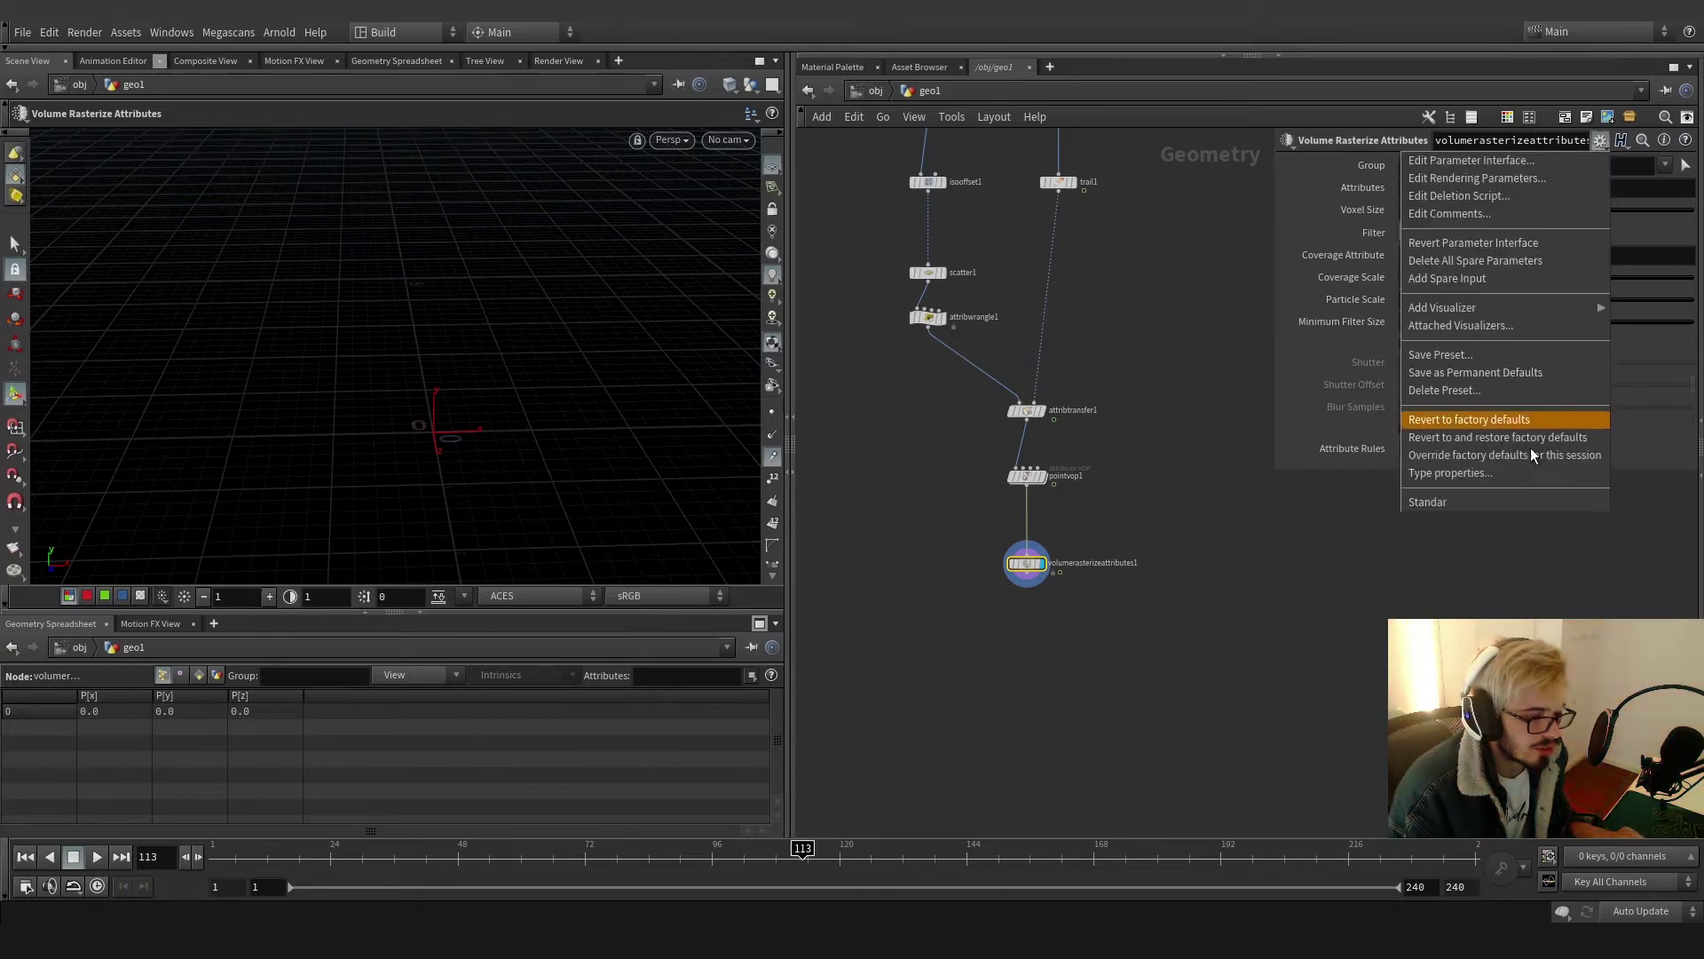
click(1511, 504)
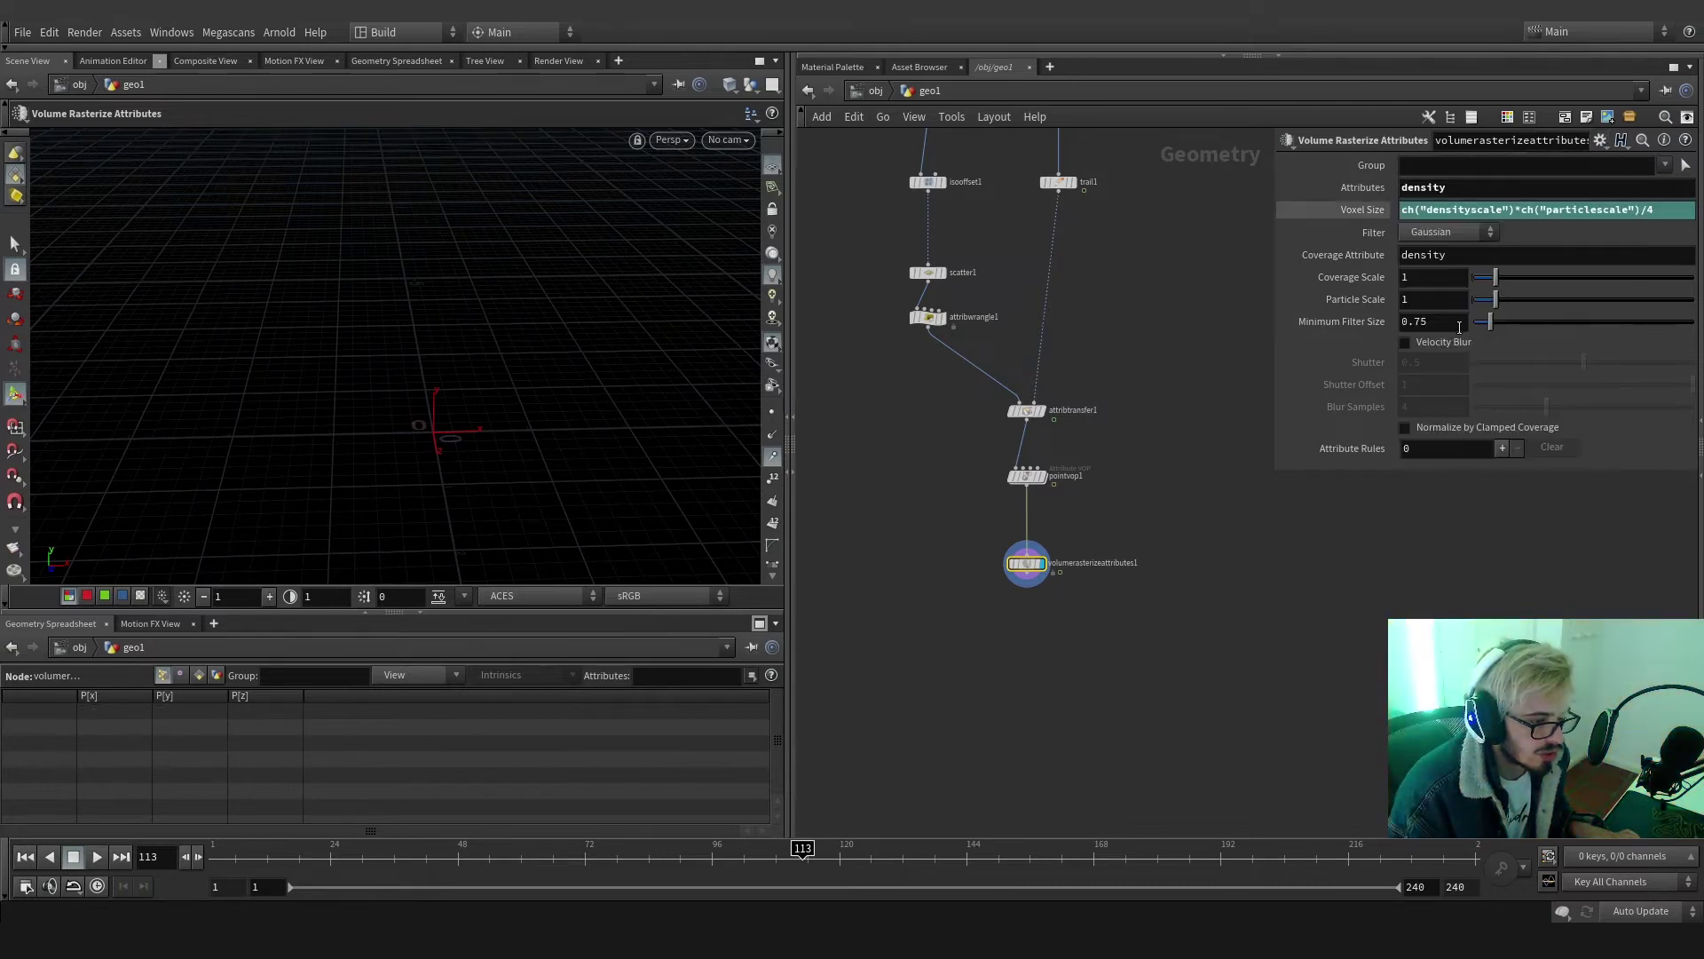
click(1367, 209)
click(1367, 209)
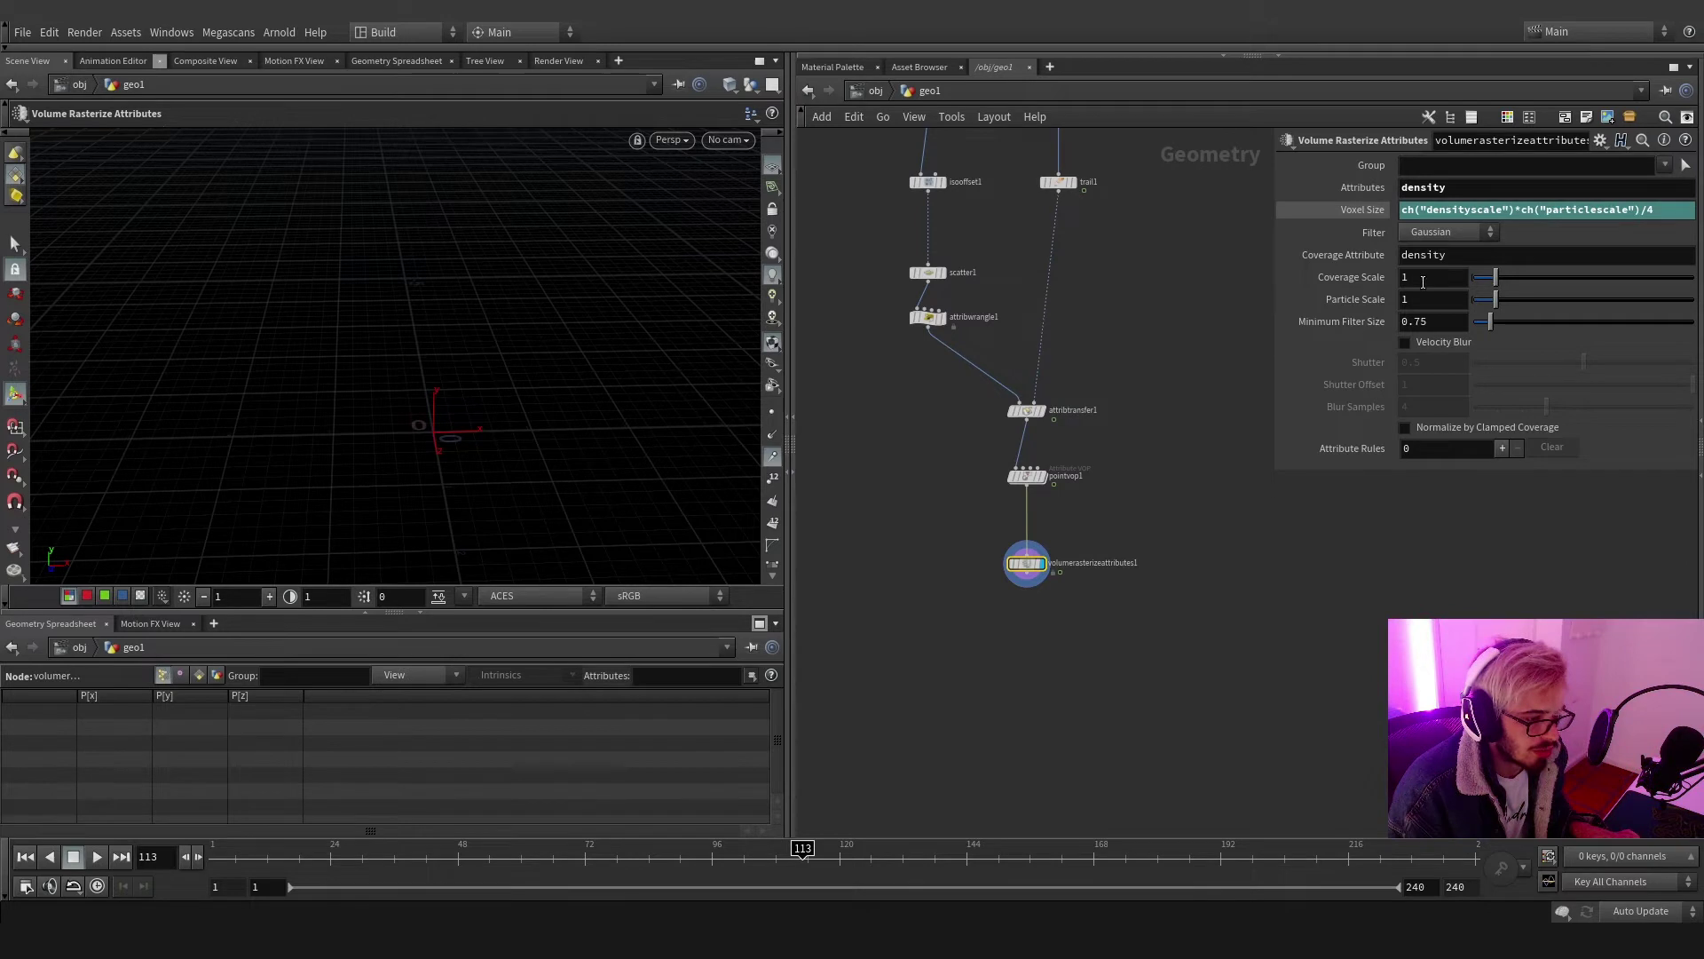
Delete the expression channel from Voxel Size and clear its field
right_click(1434, 217)
right_click(1433, 217)
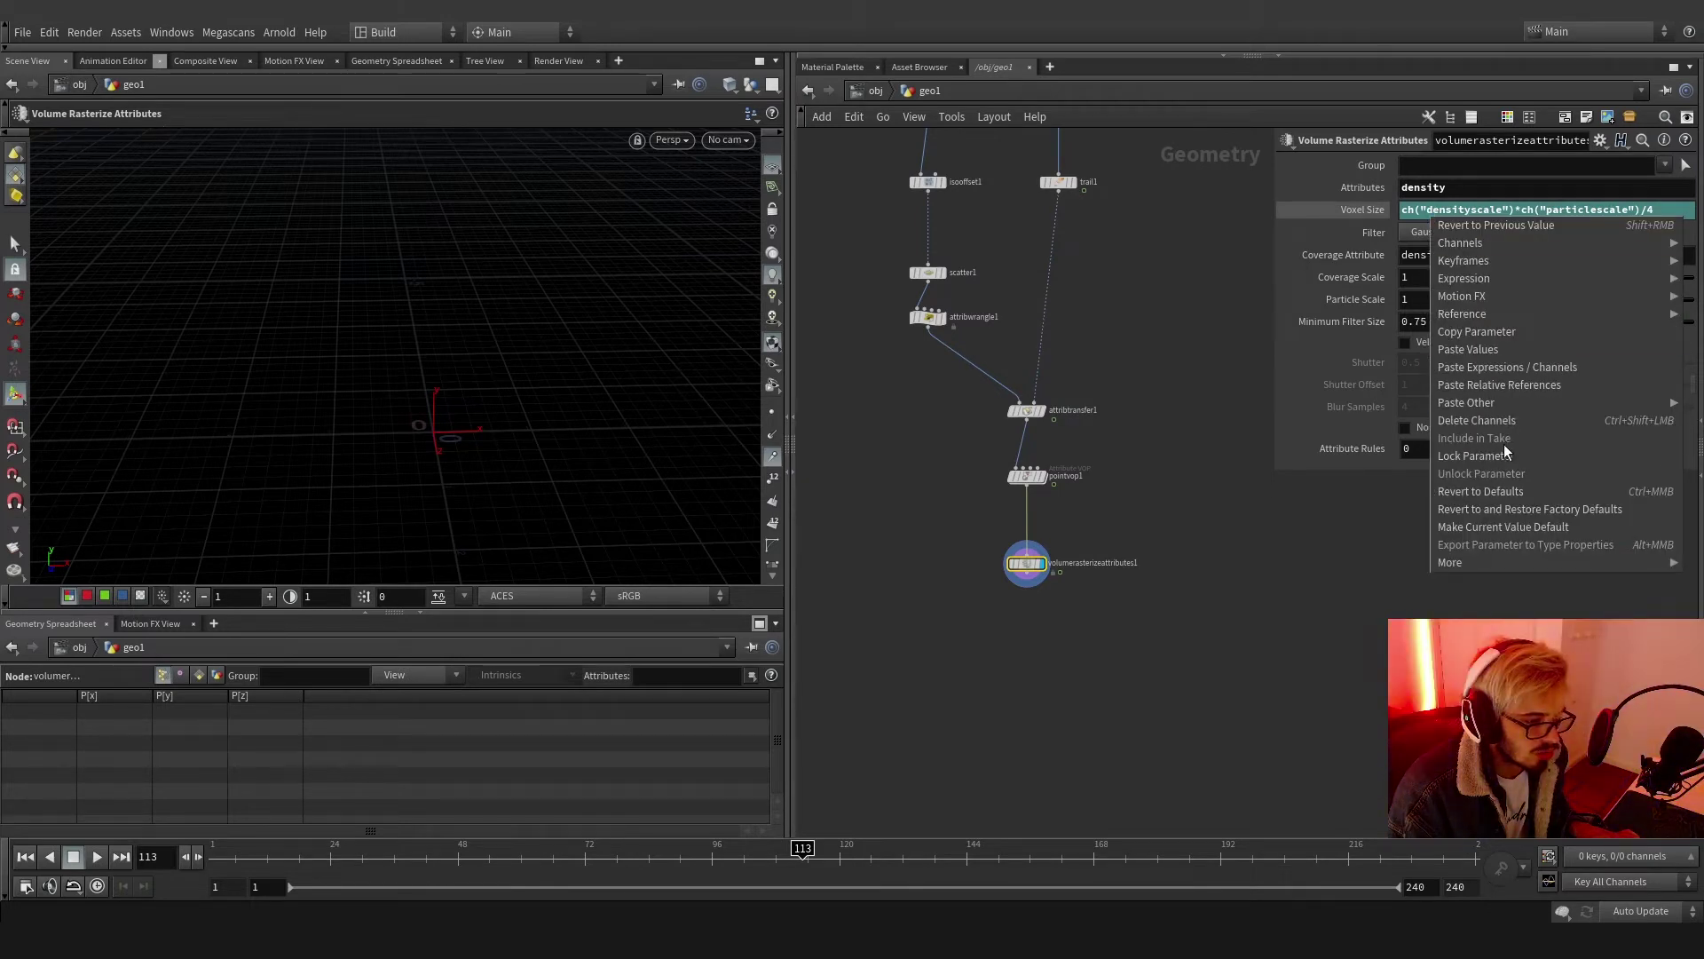
click(1500, 421)
click(1431, 207)
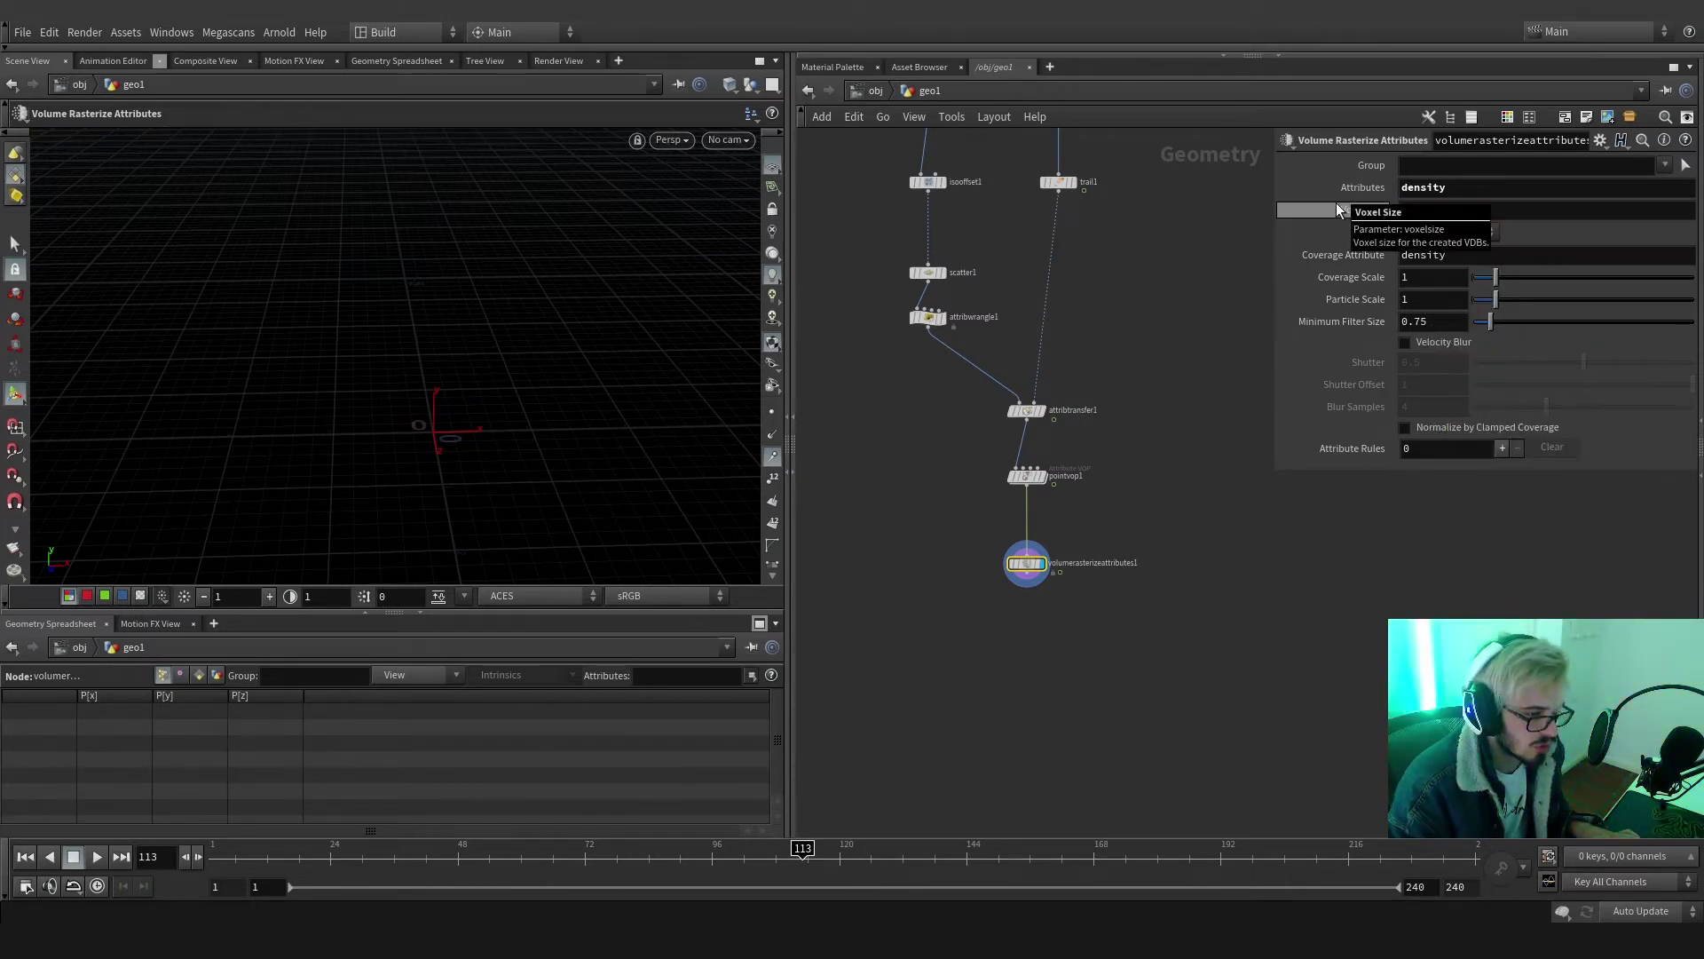
Build the Voxel Size expression ch("densityscale")*ch("particlescale")/4 from relative references to Coverage Scale and Particle Scale
right_click(1419, 277)
click(1475, 396)
right_click(1440, 213)
click(1475, 368)
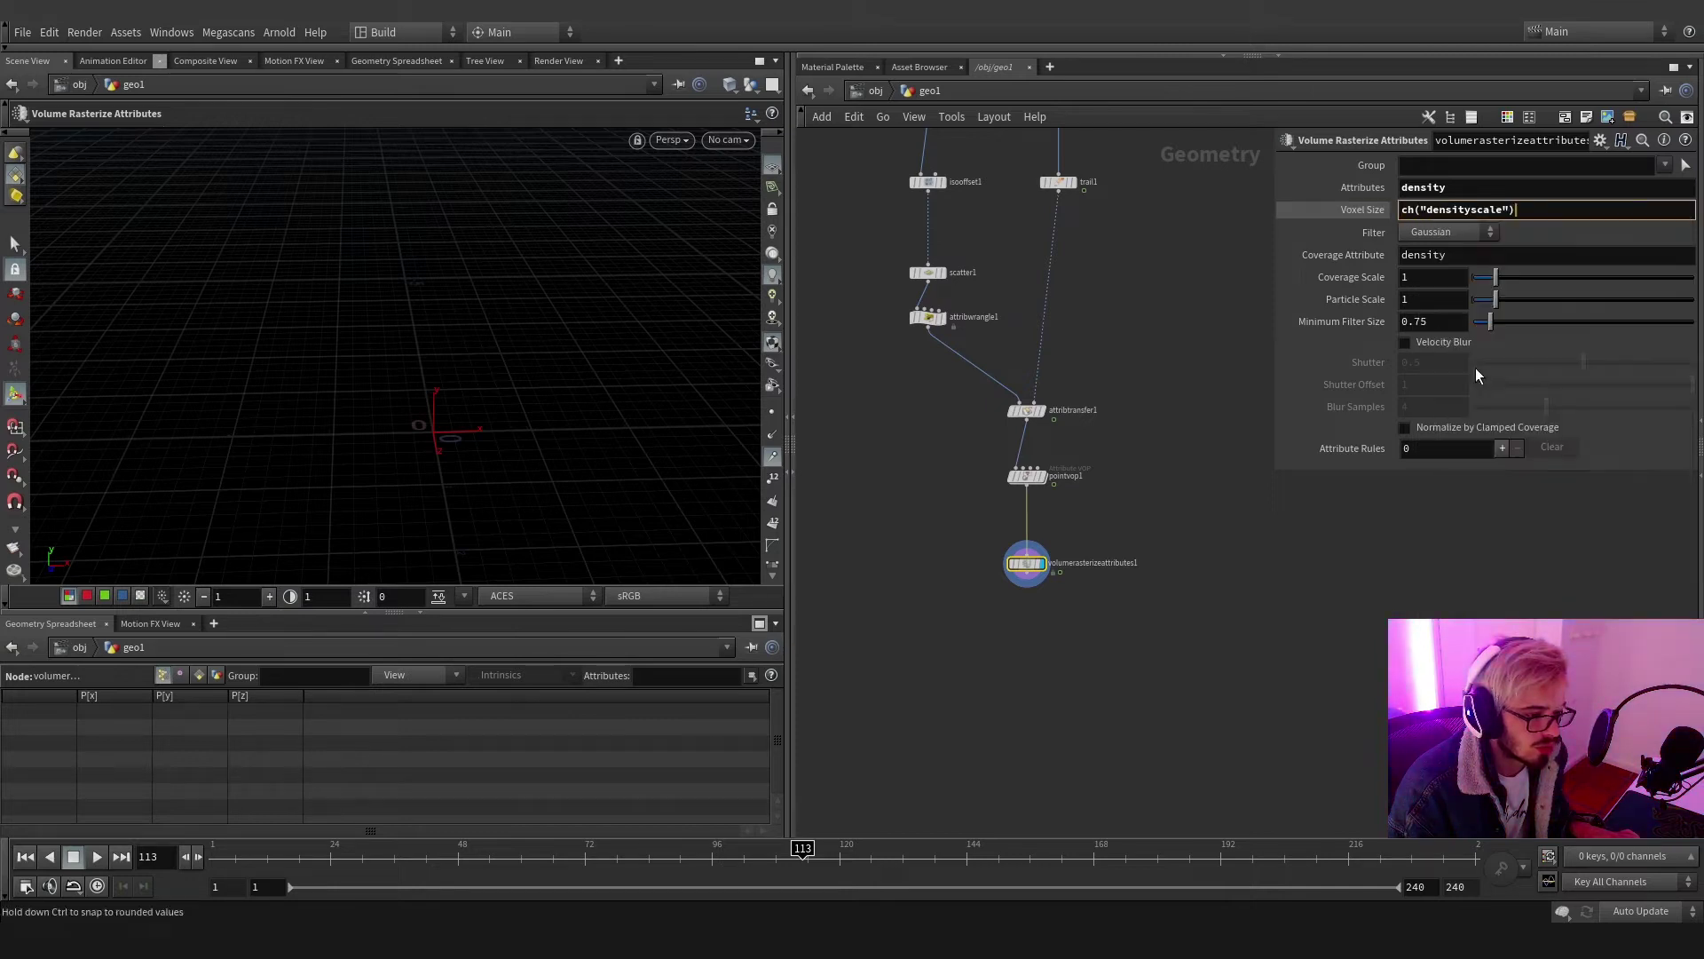
right_click(1424, 301)
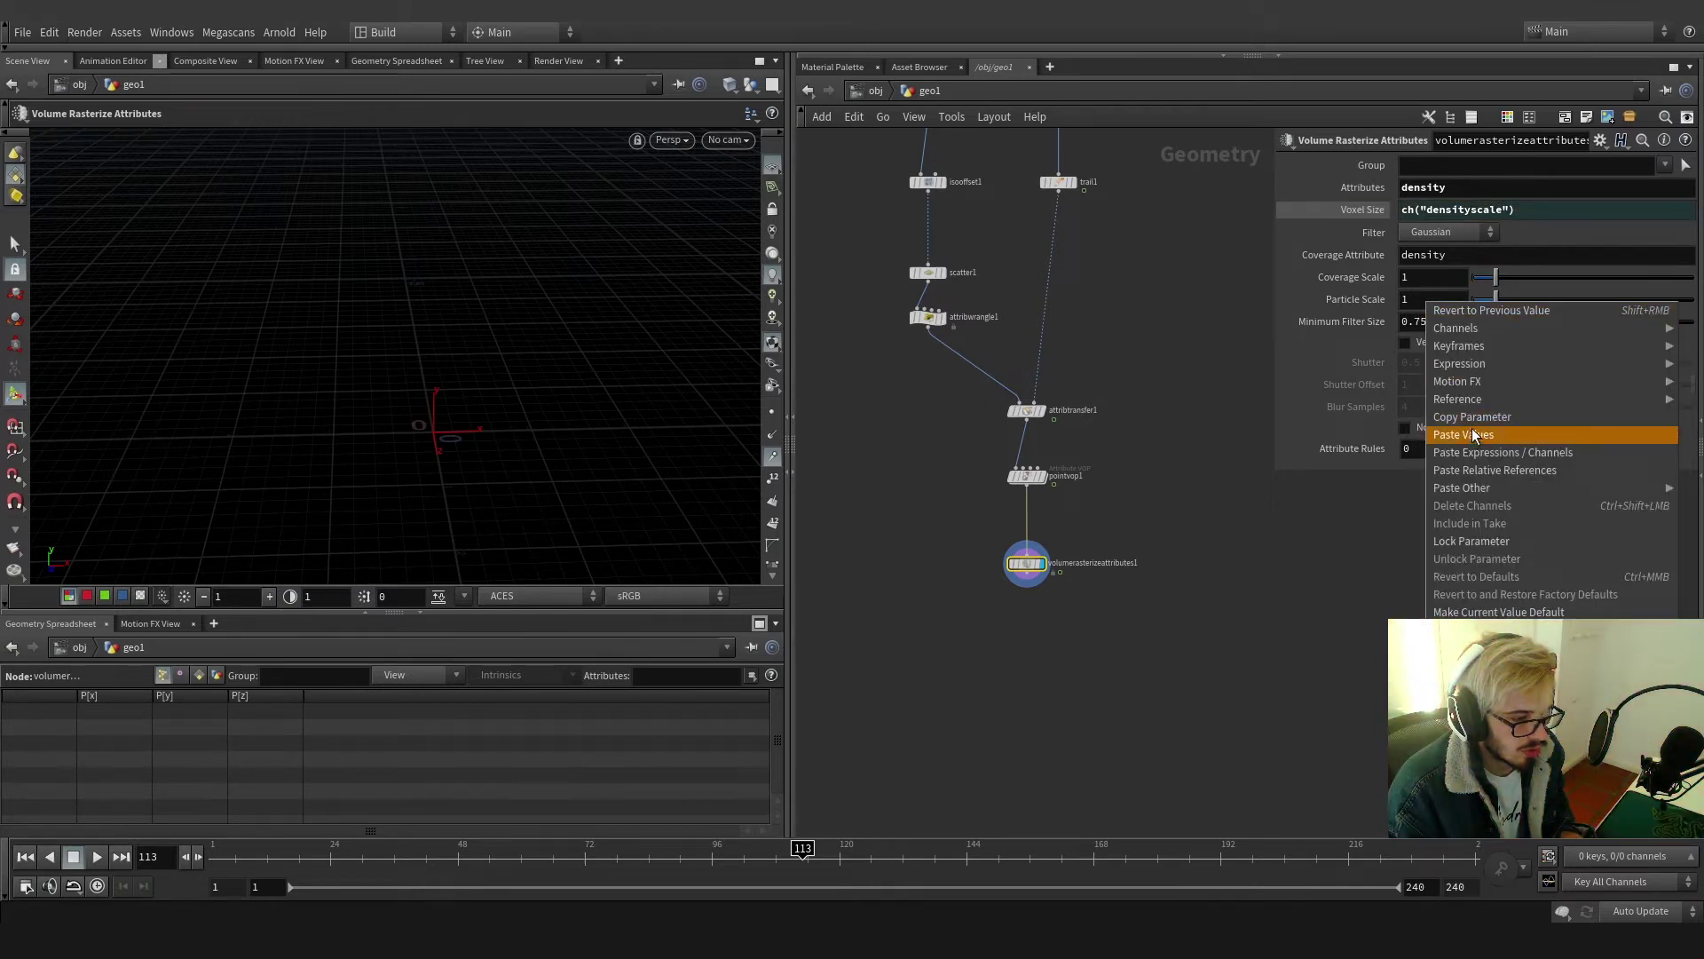
click(1477, 417)
right_click(1542, 210)
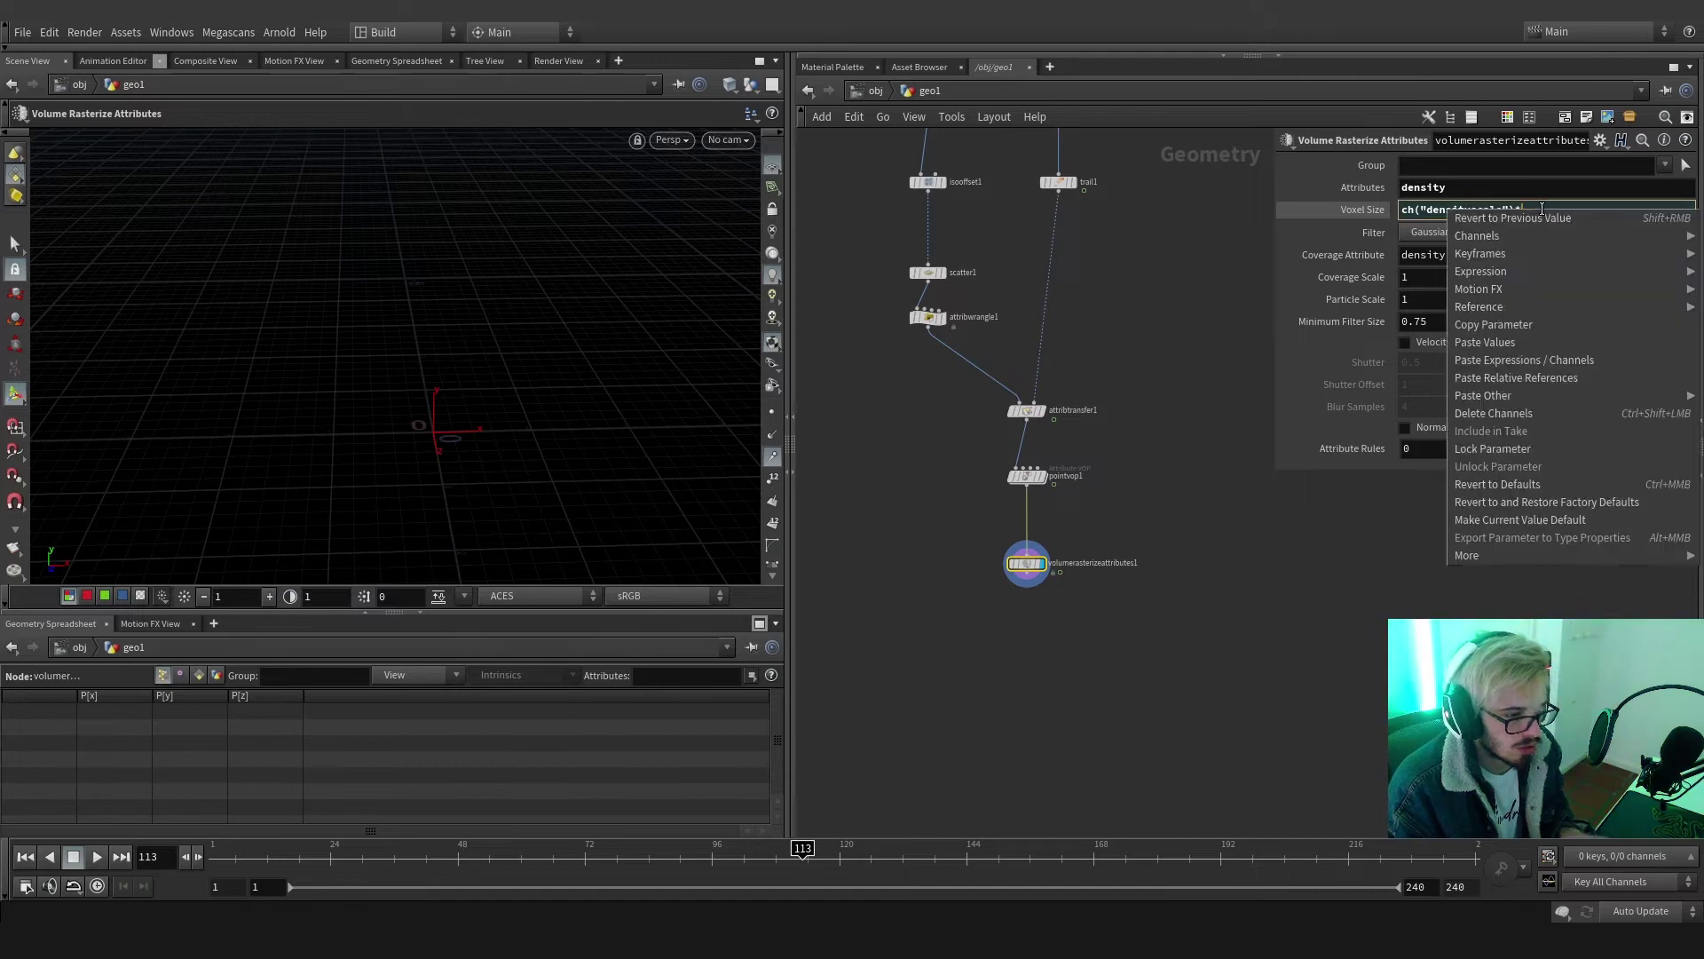
click(1553, 378)
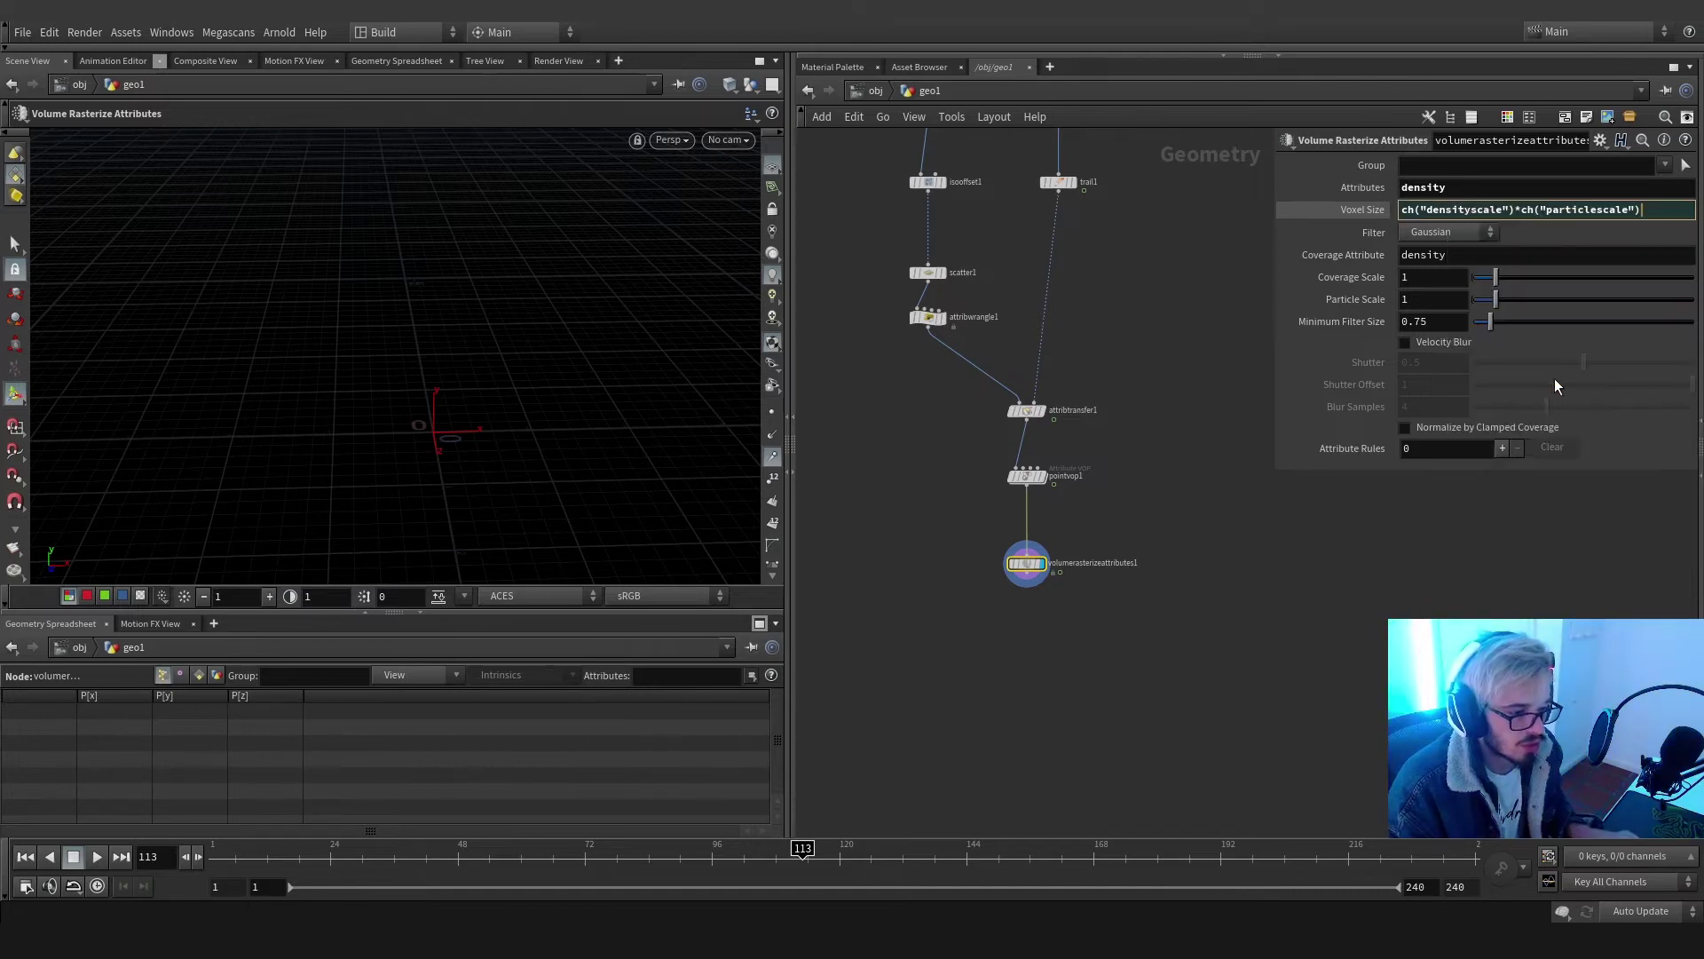
Set the rasterize node's Attributes to v and its Particle Scale to .2
click(1443, 188)
text(v)
key(Return)
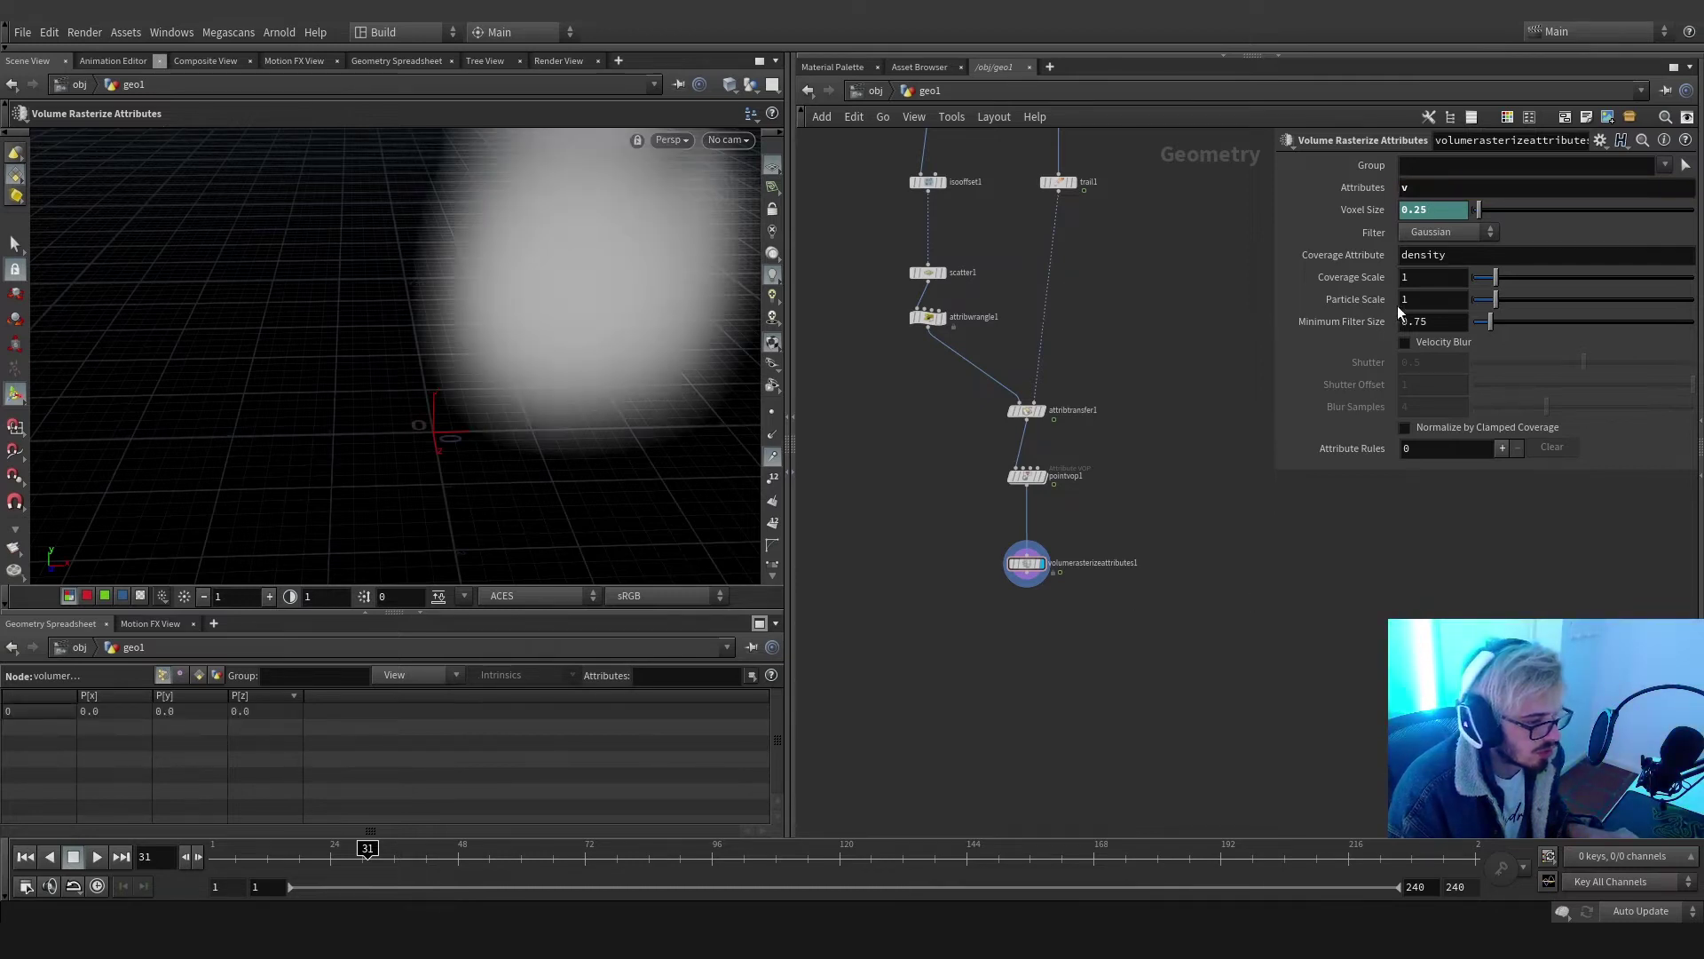
text(.2)
key(Return)
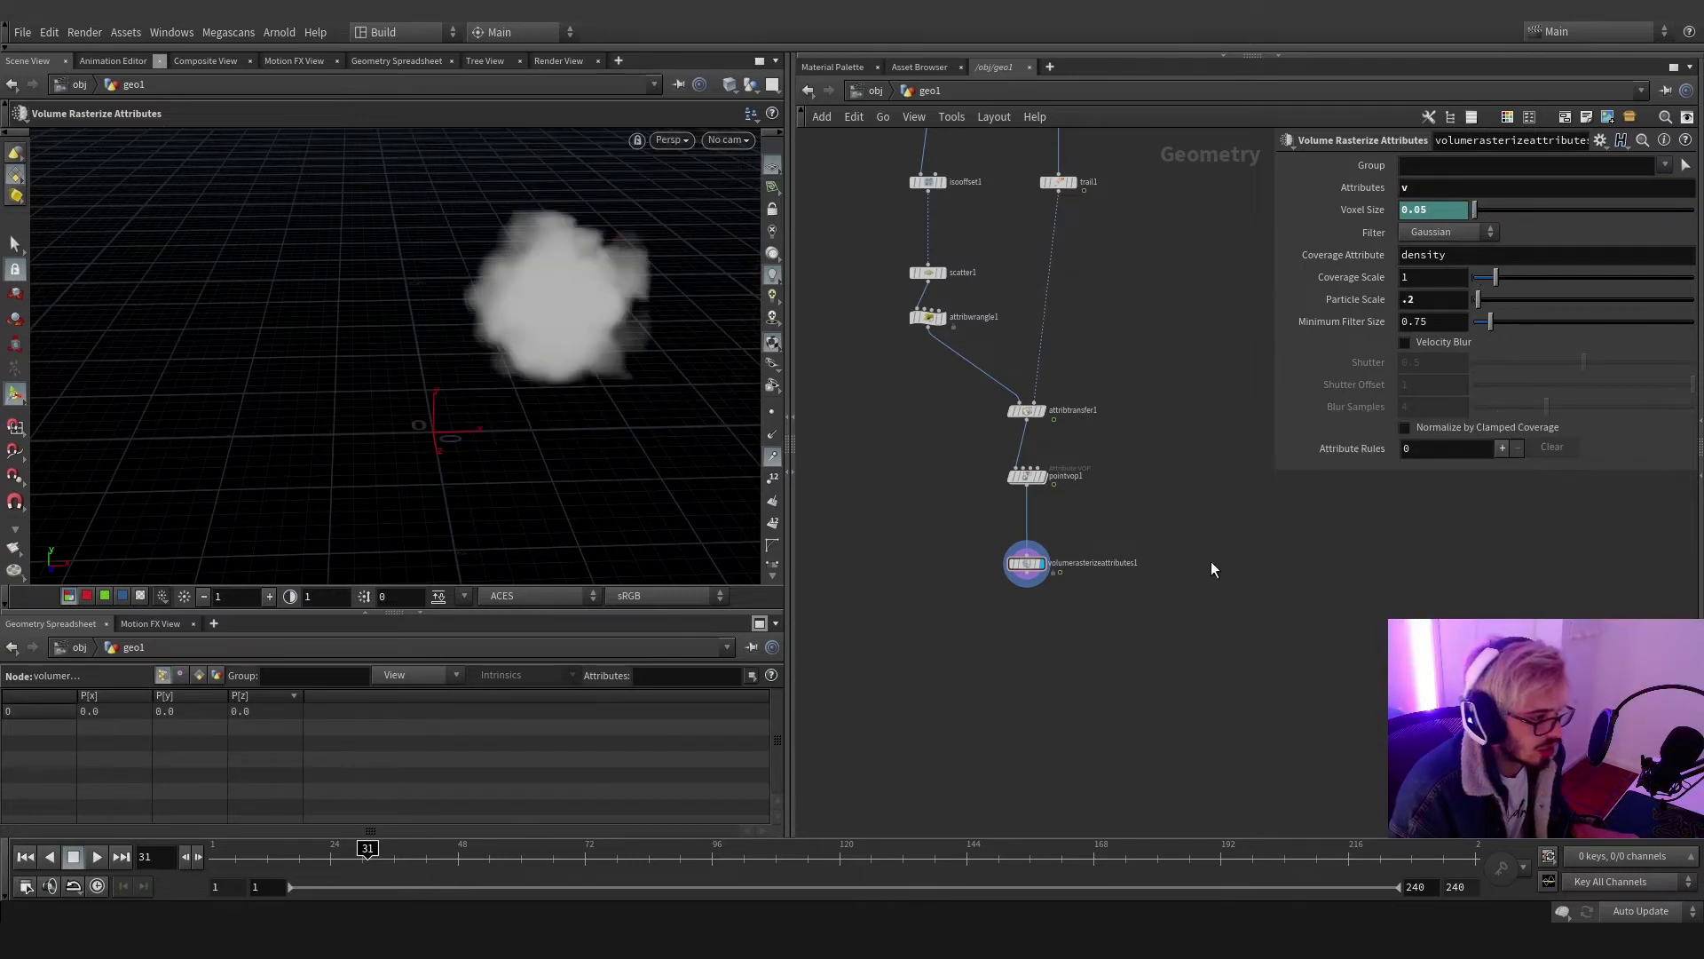
Enable Velocity Blur and Normalize by Clamped Coverage on the rasterize node and inspect the volume at frame 30
drag(595, 340, 597, 428)
mouse_move(367, 851)
mouse_down()
mouse_move(323, 850)
mouse_move(362, 851)
mouse_up()
click(1403, 343)
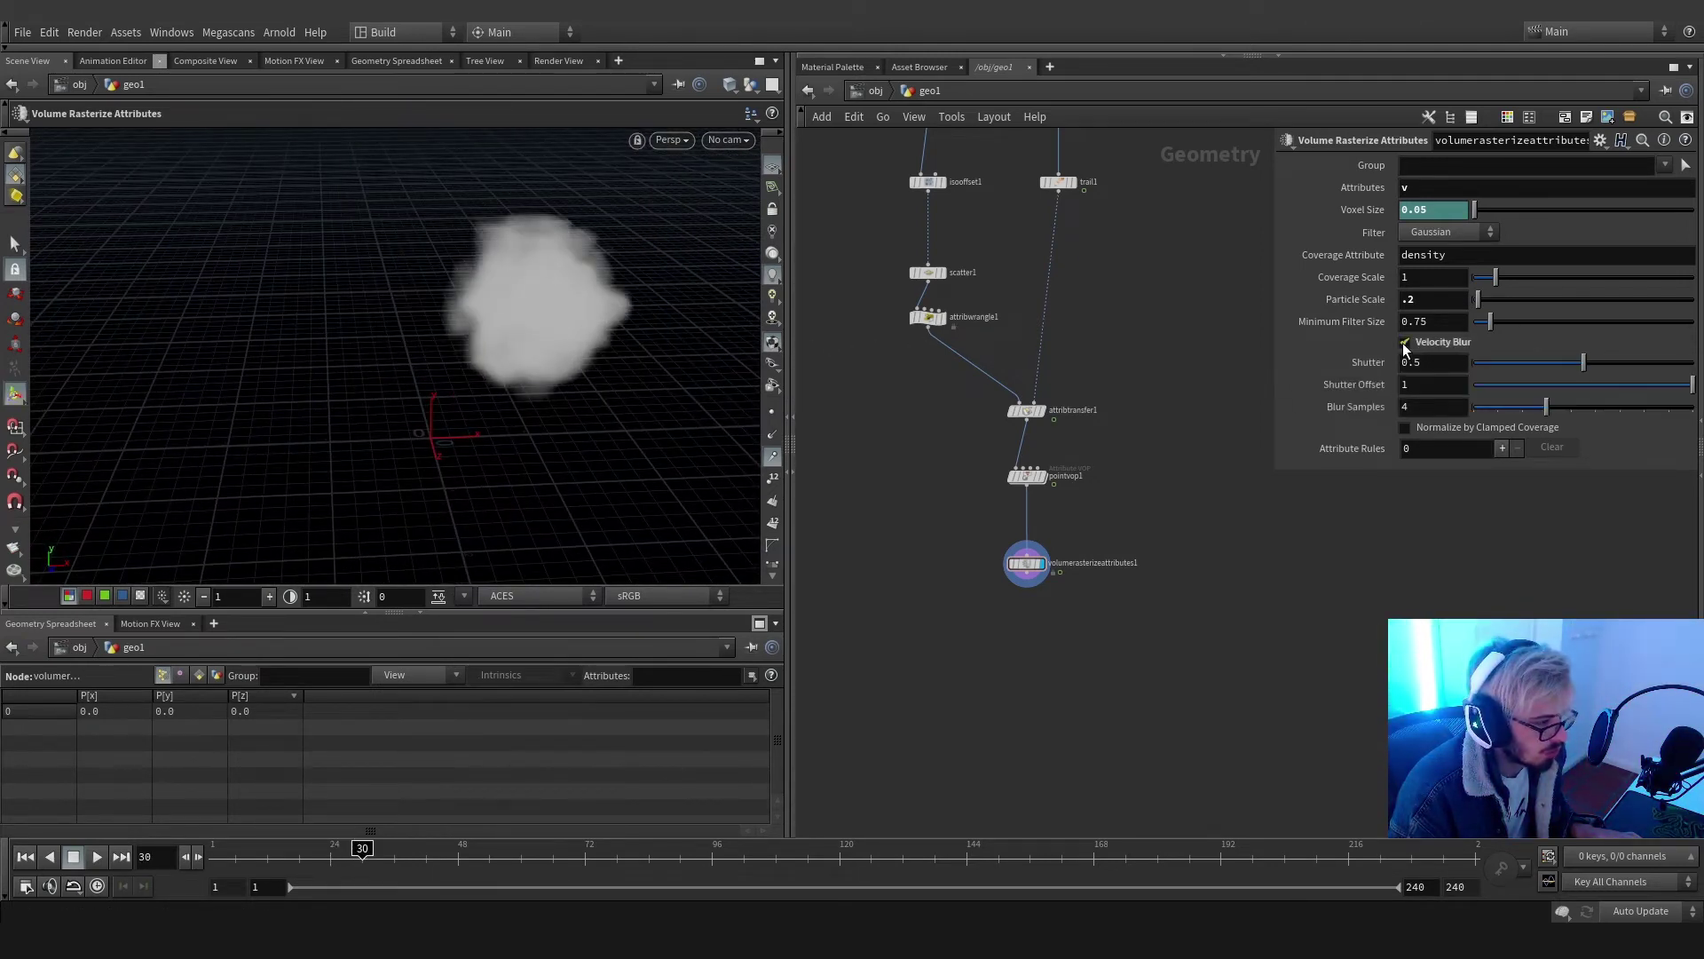
click(1404, 427)
alt+drag(533, 310, 526, 621)
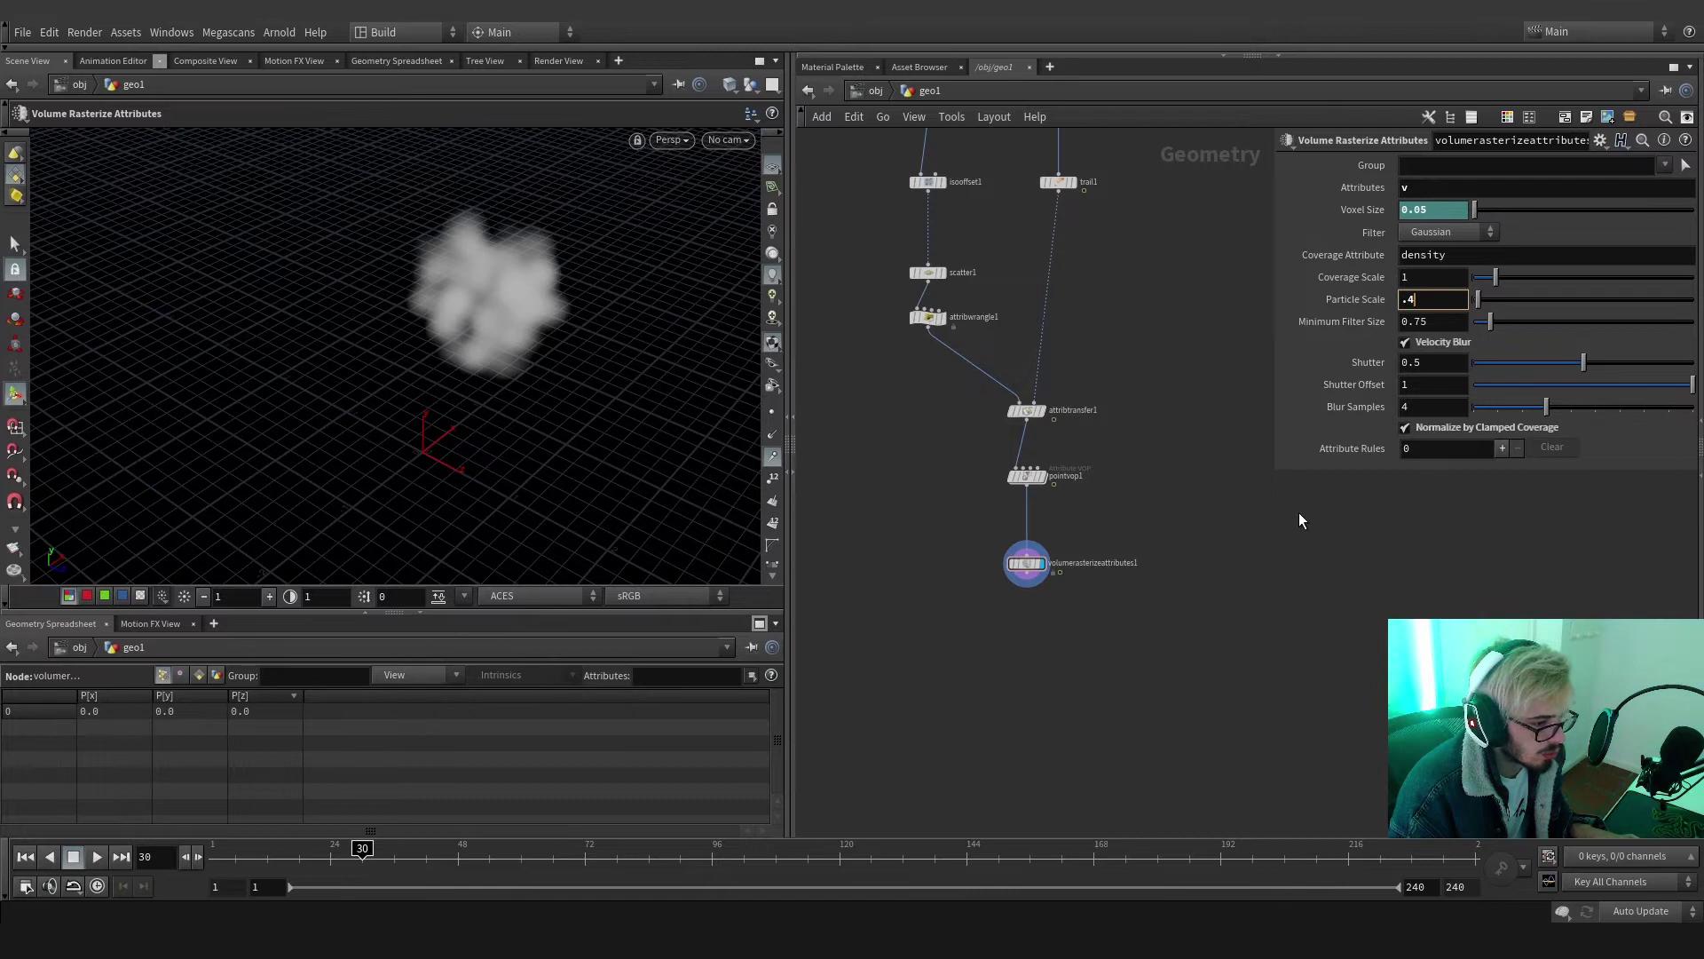
Set the Particle Scale to .4 and scrub the timeline to check the moving volume
key(Return)
alt+drag(574, 360, 399, 293)
drag(347, 870, 601, 868)
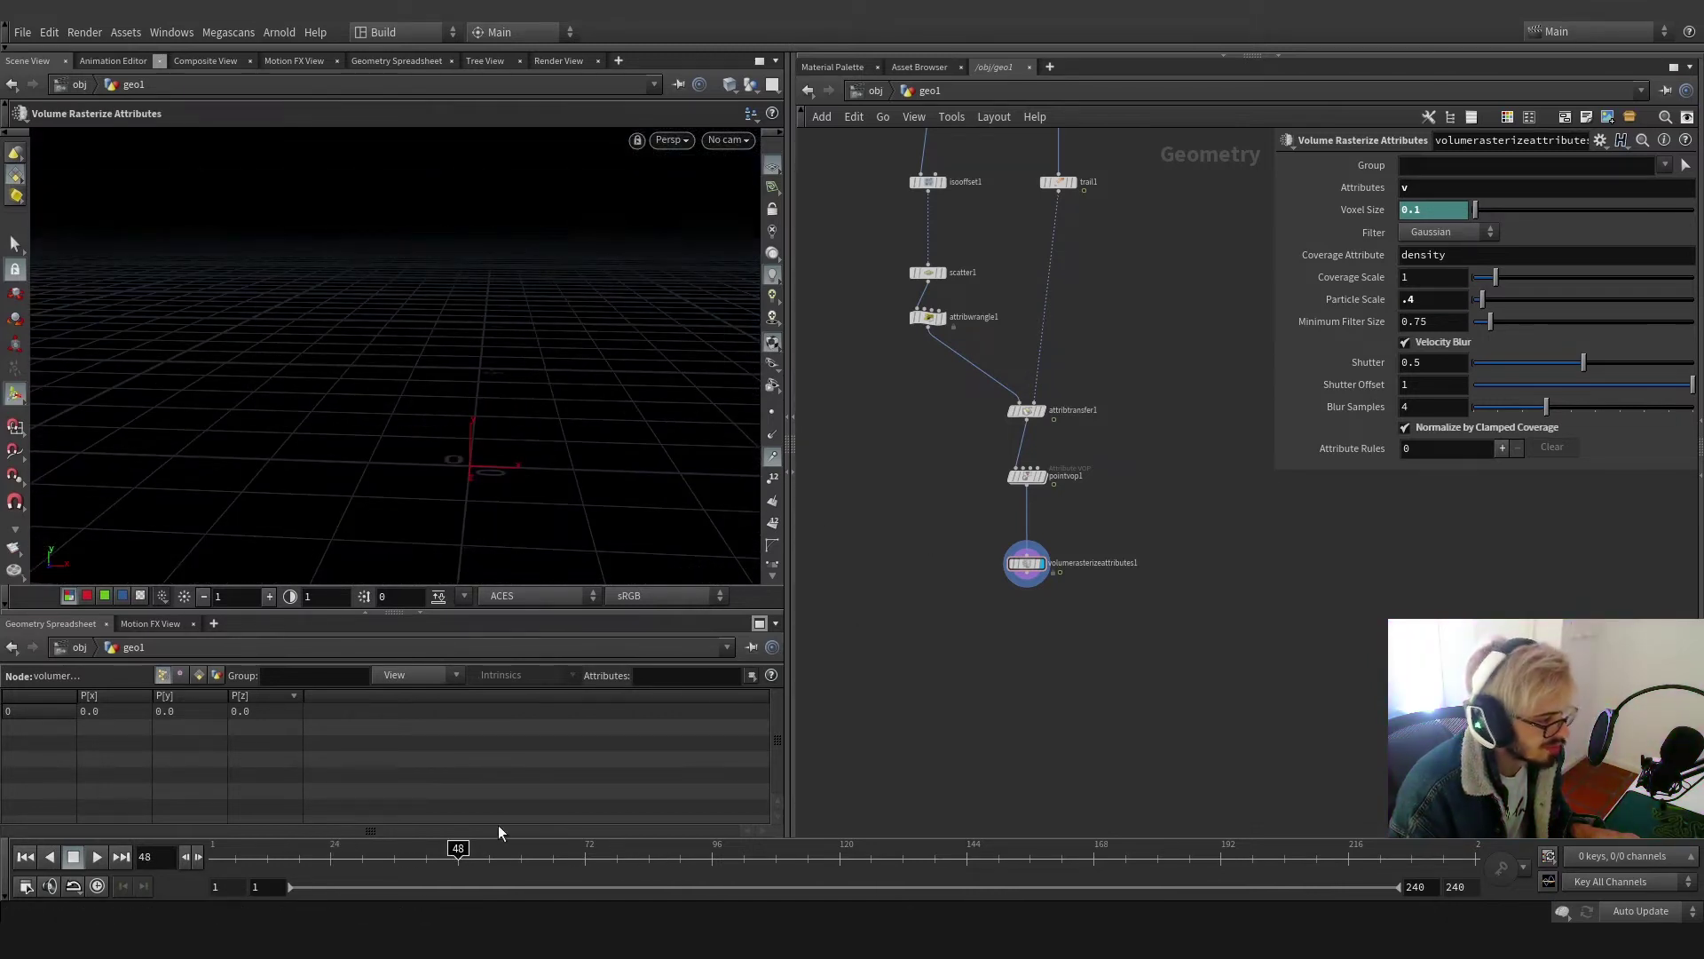
Create a network box around all the nodes and extend it downward to leave room below the rasterize node
scroll(1265, 650, down, 5)
scroll(1131, 502, up, 5)
scroll(982, 494, down, 3)
middle_drag(1216, 536, 1023, 506)
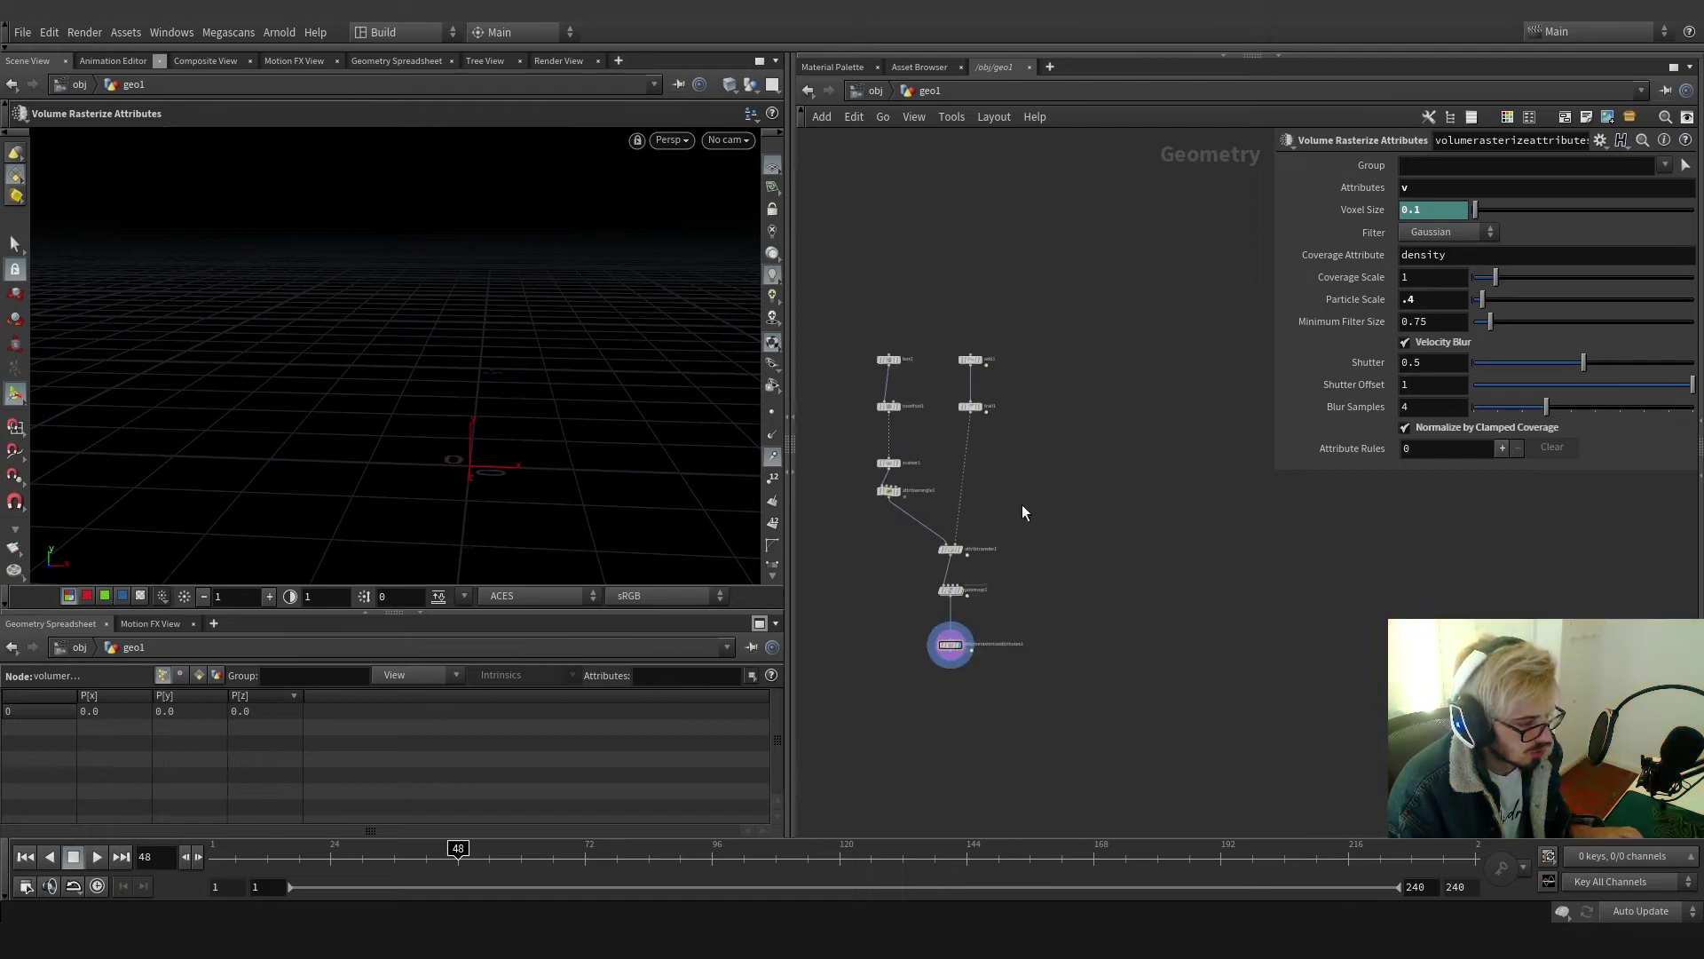
drag(861, 703, 875, 691)
key(shift+o)
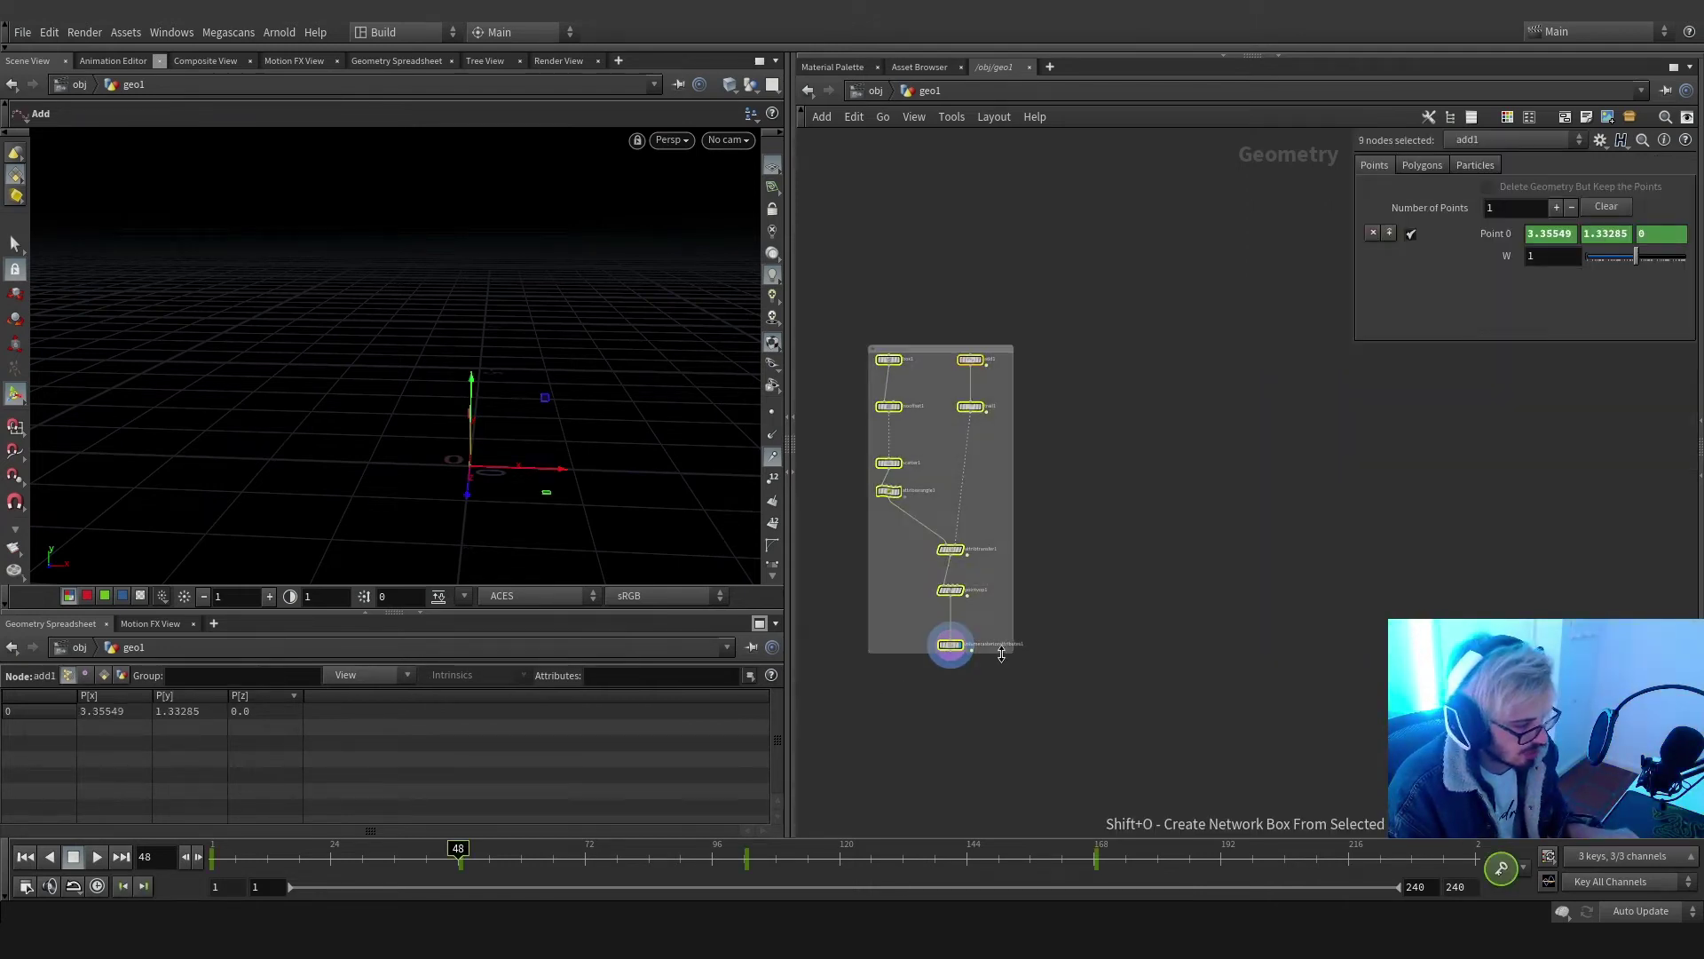
drag(1001, 654, 1001, 773)
Add a Null node below volumerasterizeattributes1 inside the network box and rename it OUT_V
click(983, 699)
key(Tab)
text(null)
key(Return)
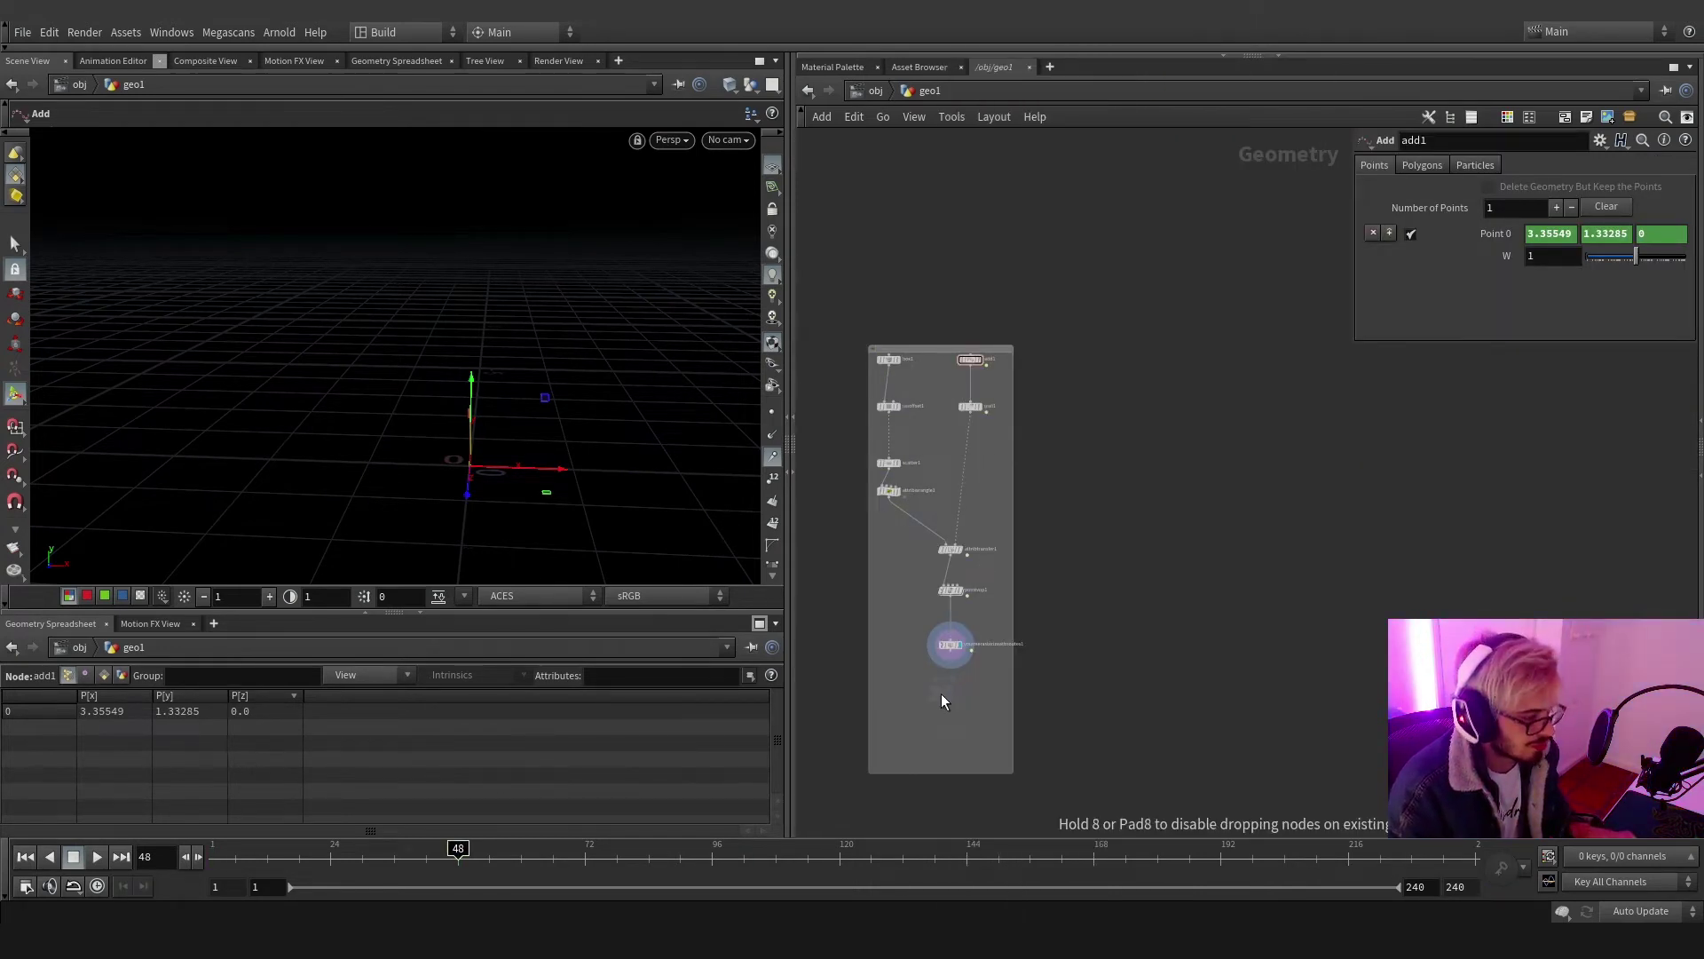
scroll(941, 694, up, 5)
click(964, 703)
double_click(1012, 704)
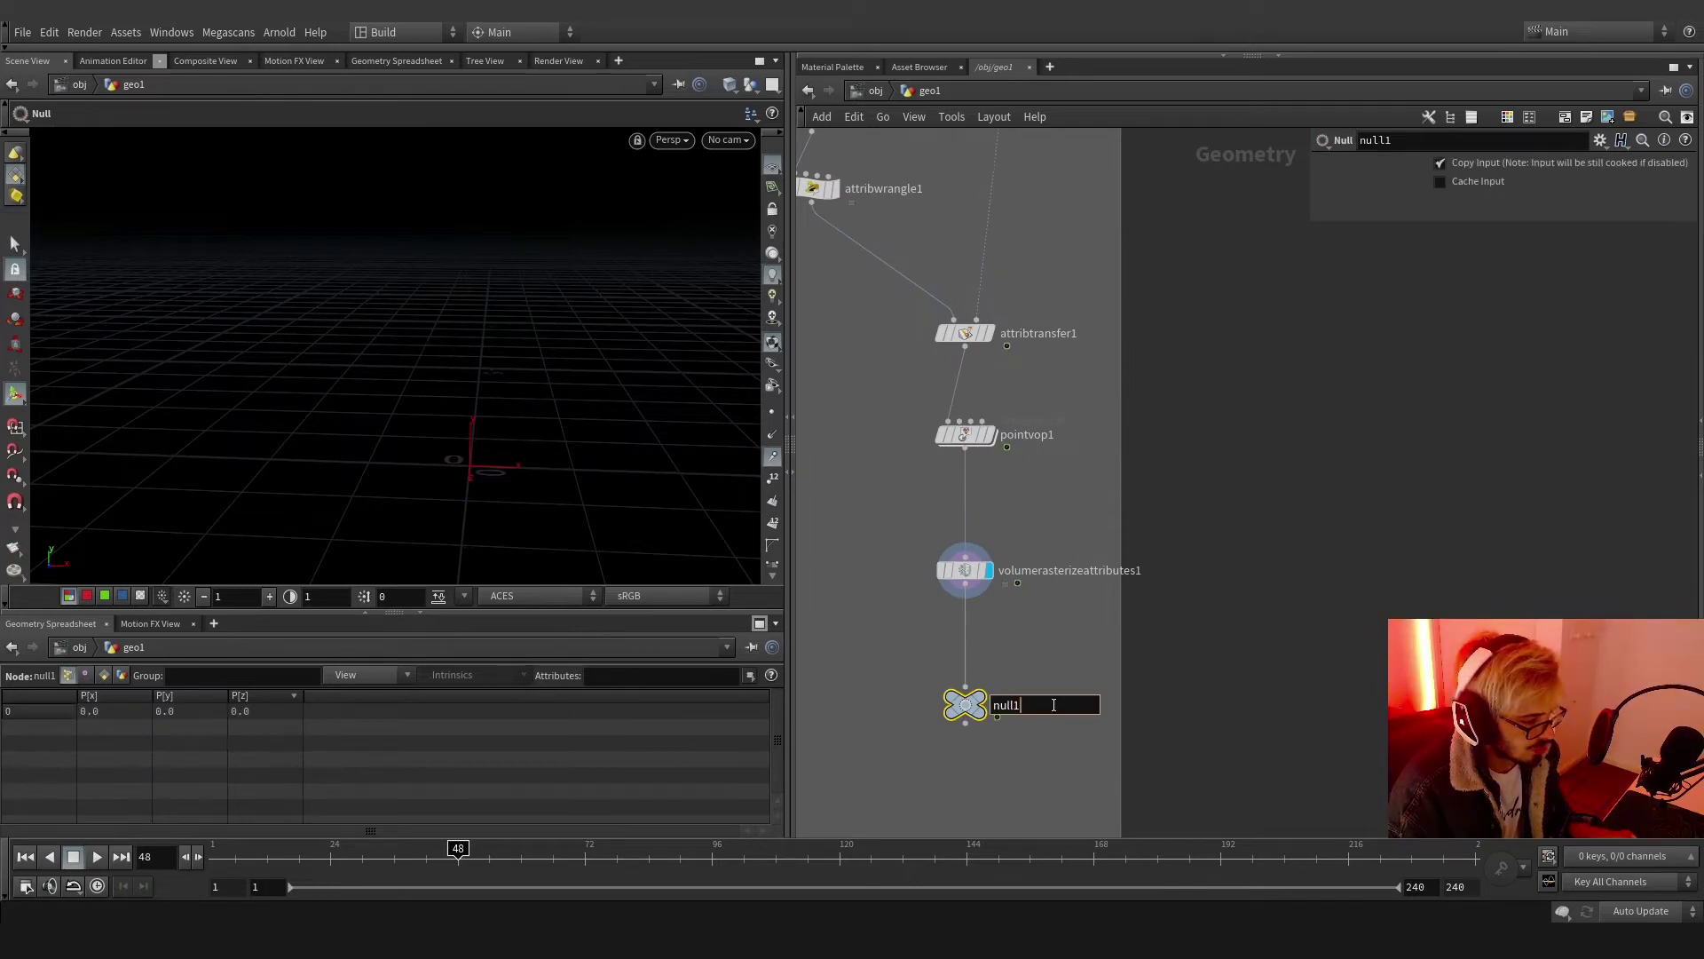
text(OUT_V)
key(Return)
key(h)
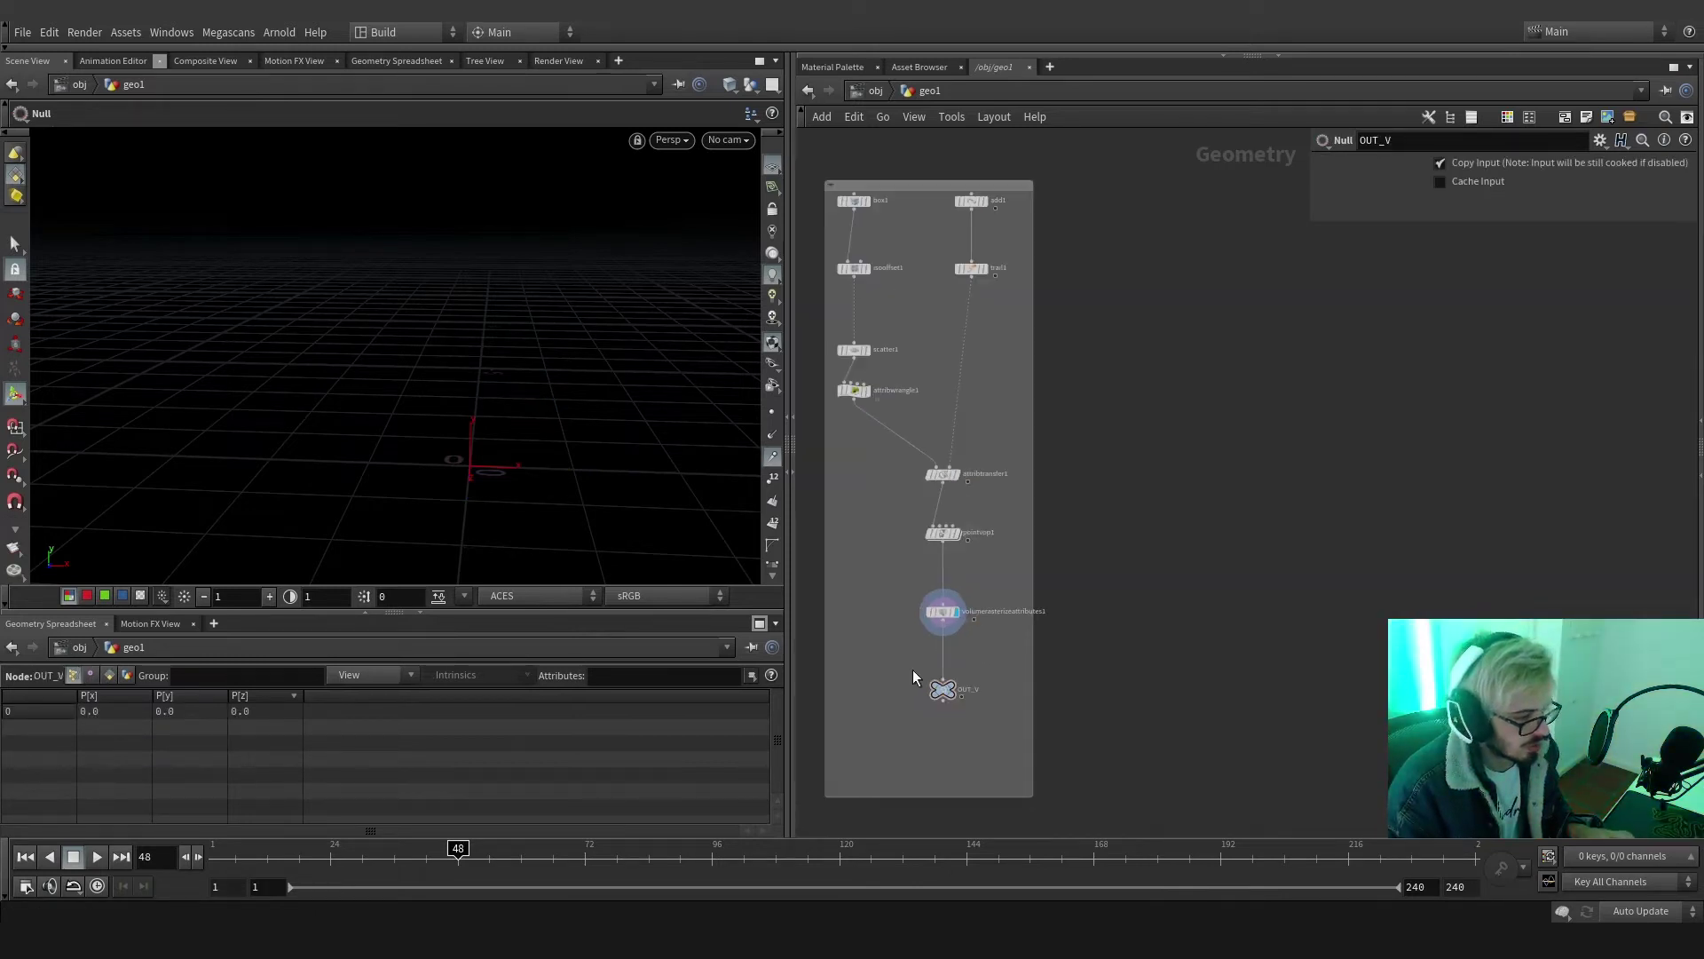
Branch a second Scatter node off isooffset1 outside the network box and display it
middle_drag(913, 669, 1075, 691)
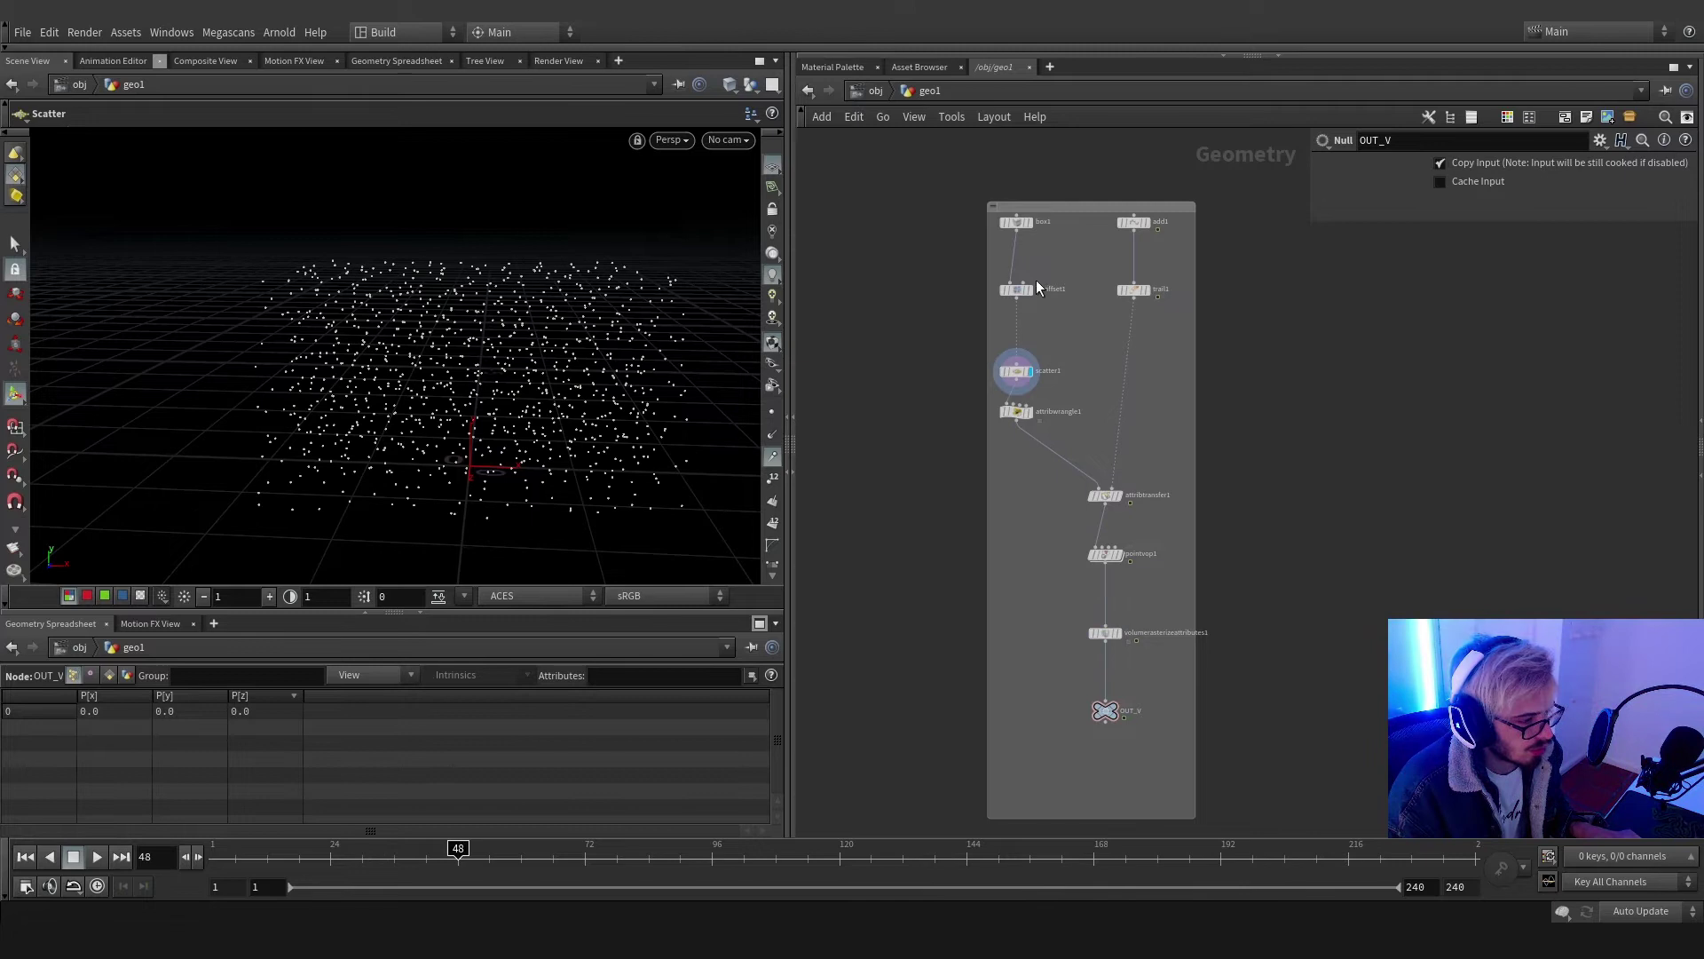
click(1033, 288)
key(Tab)
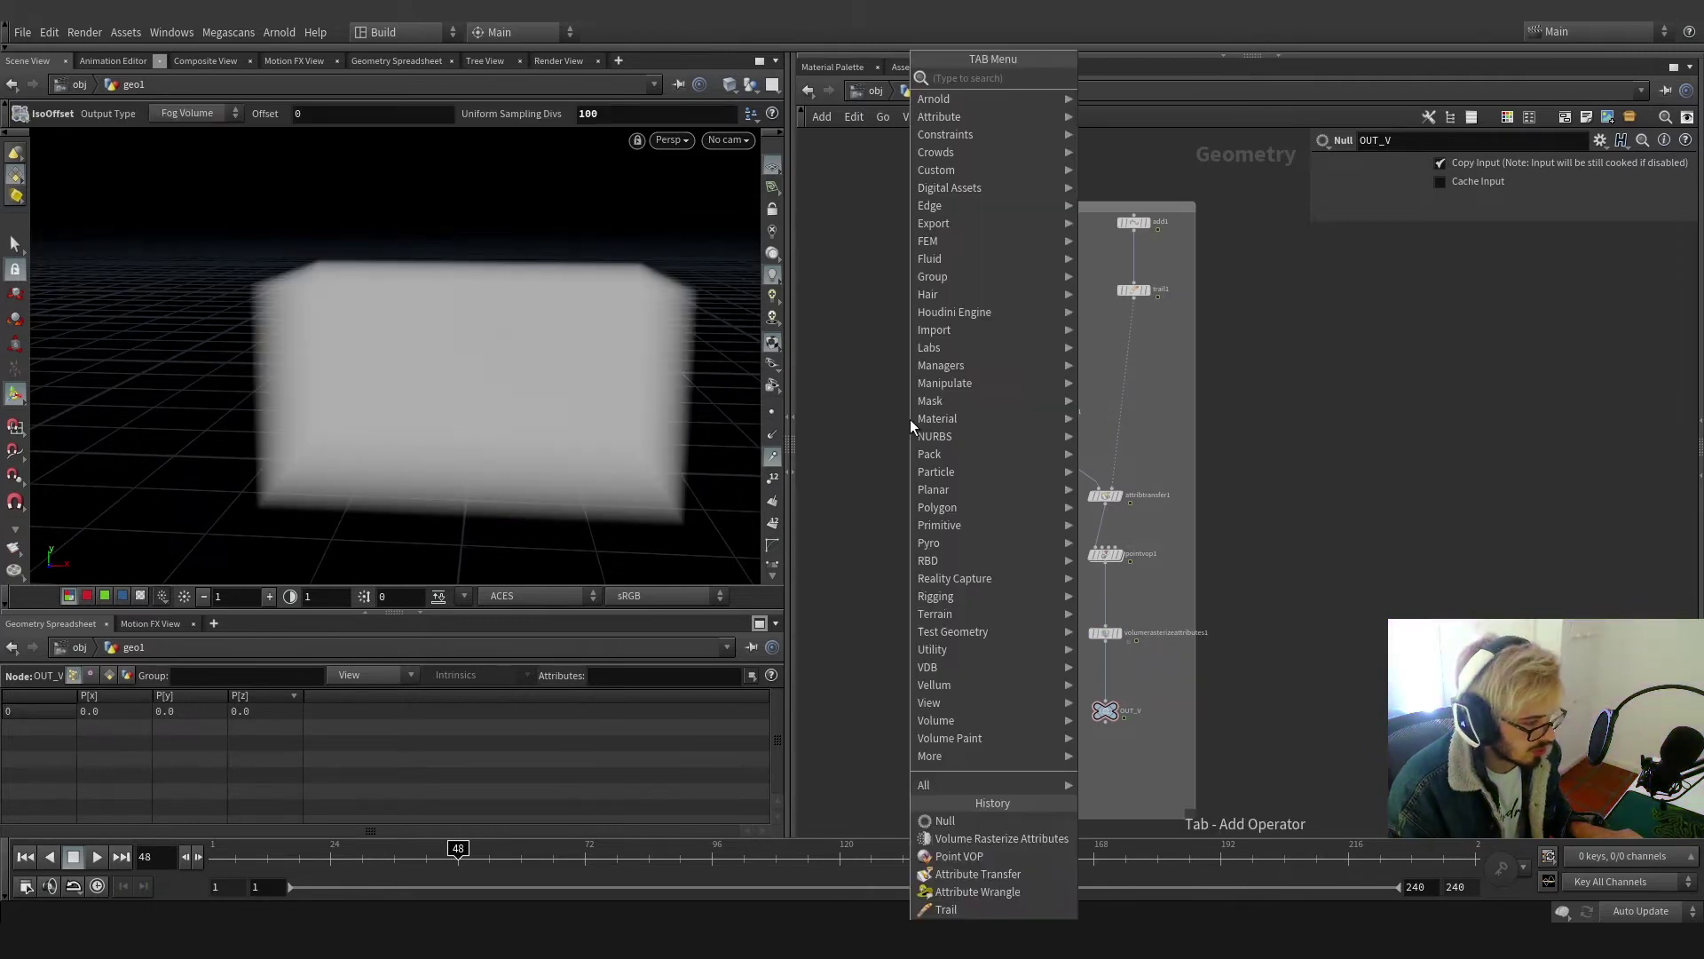
key(Escape)
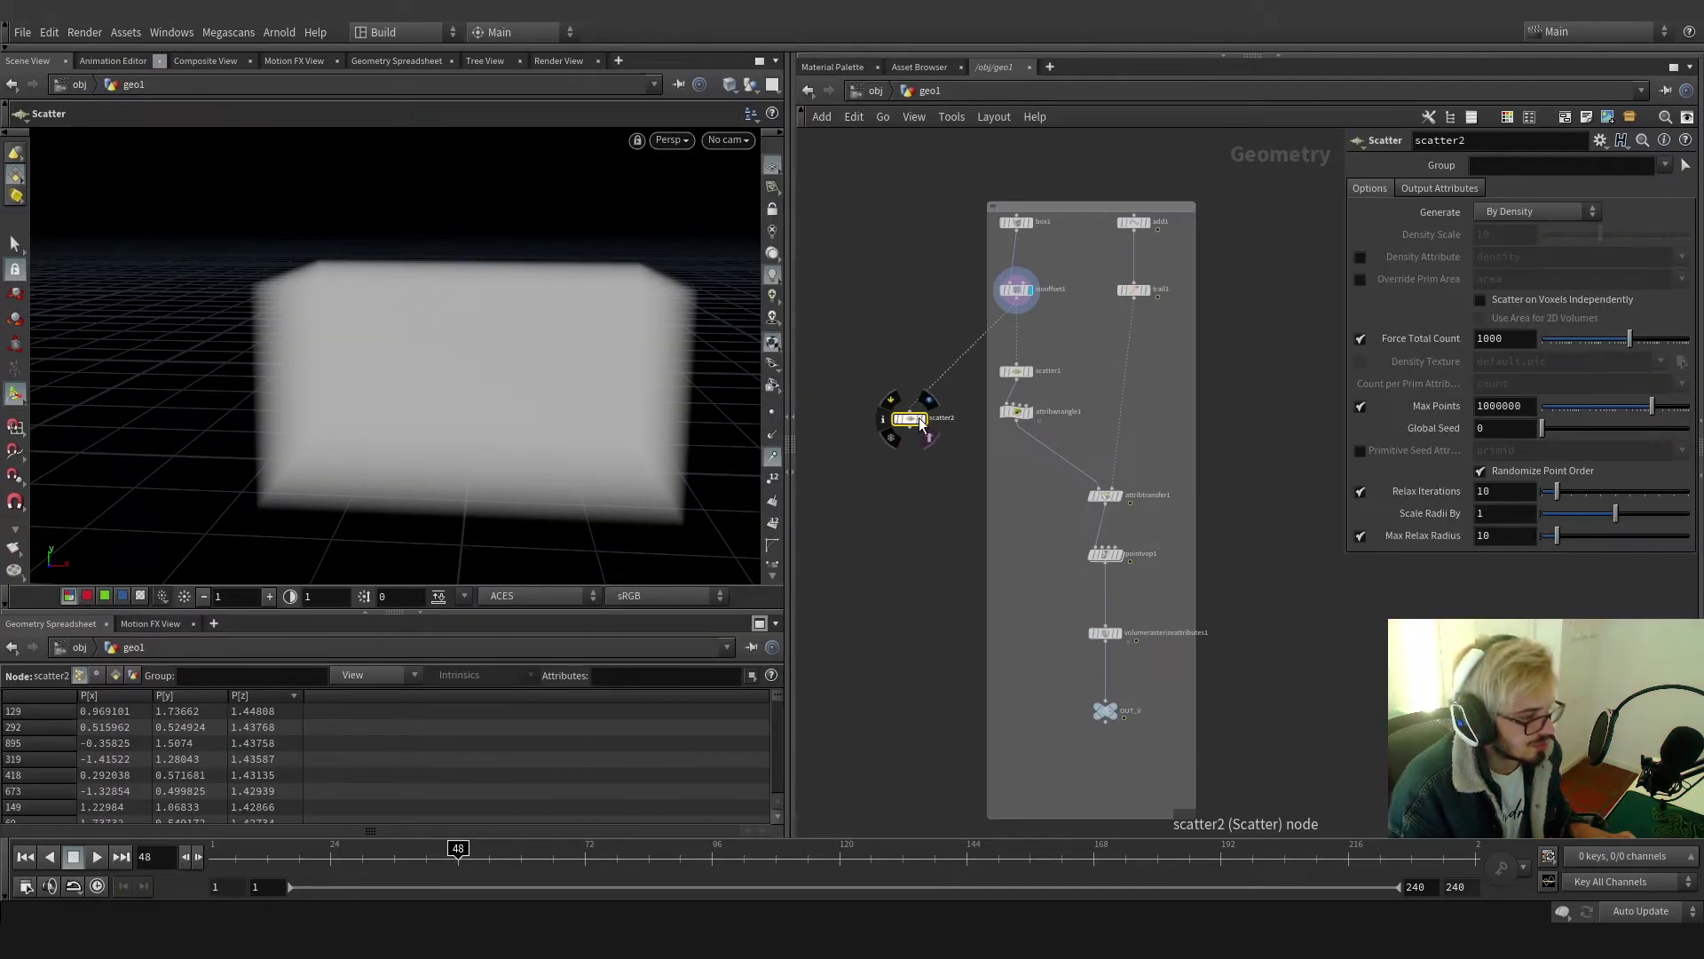
click(921, 419)
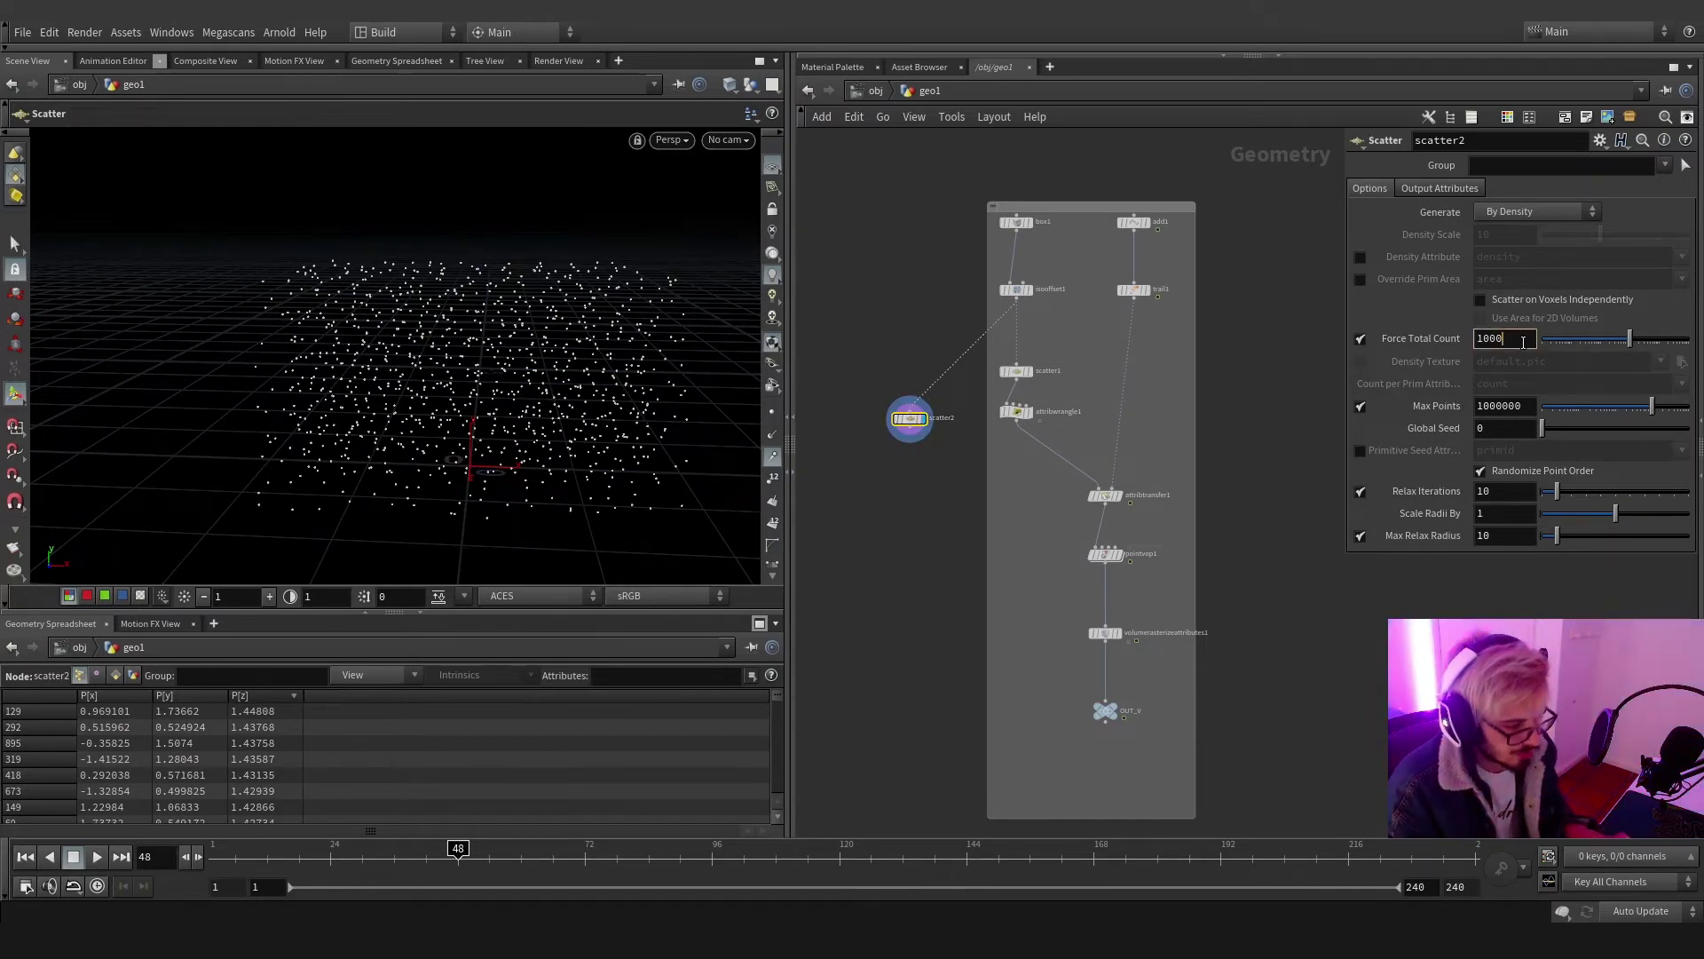
Set the new Scatter node's Force Total Count to 100000
text(0)
key(Return)
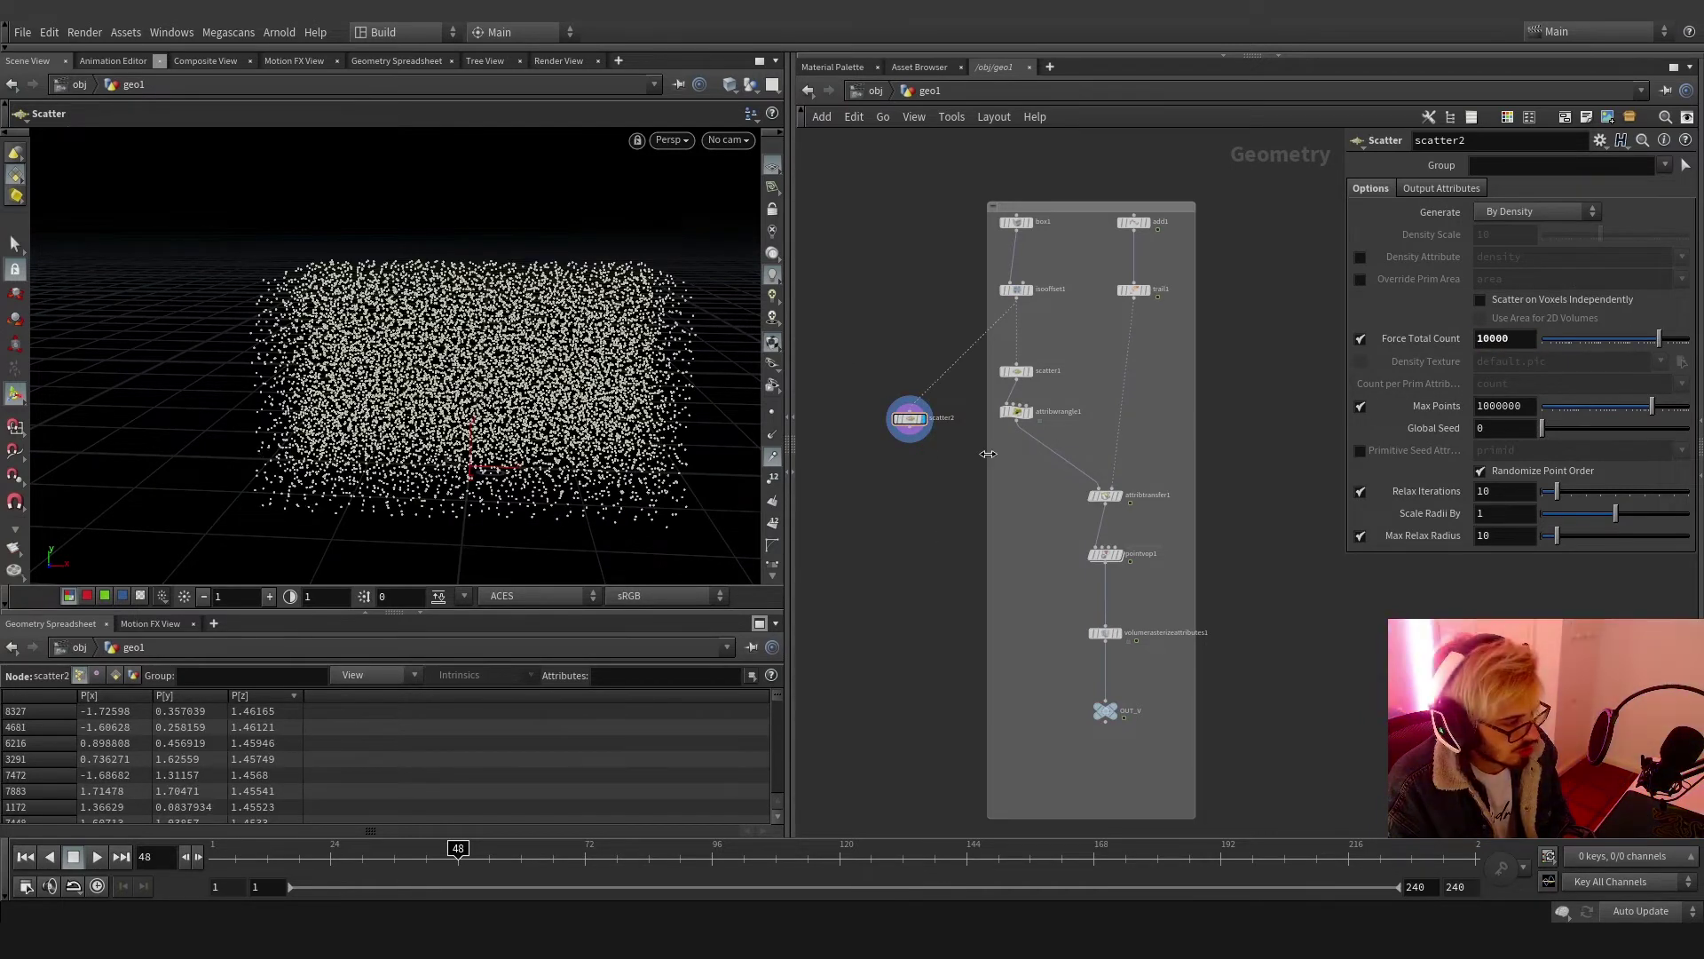
text(0)
key(Return)
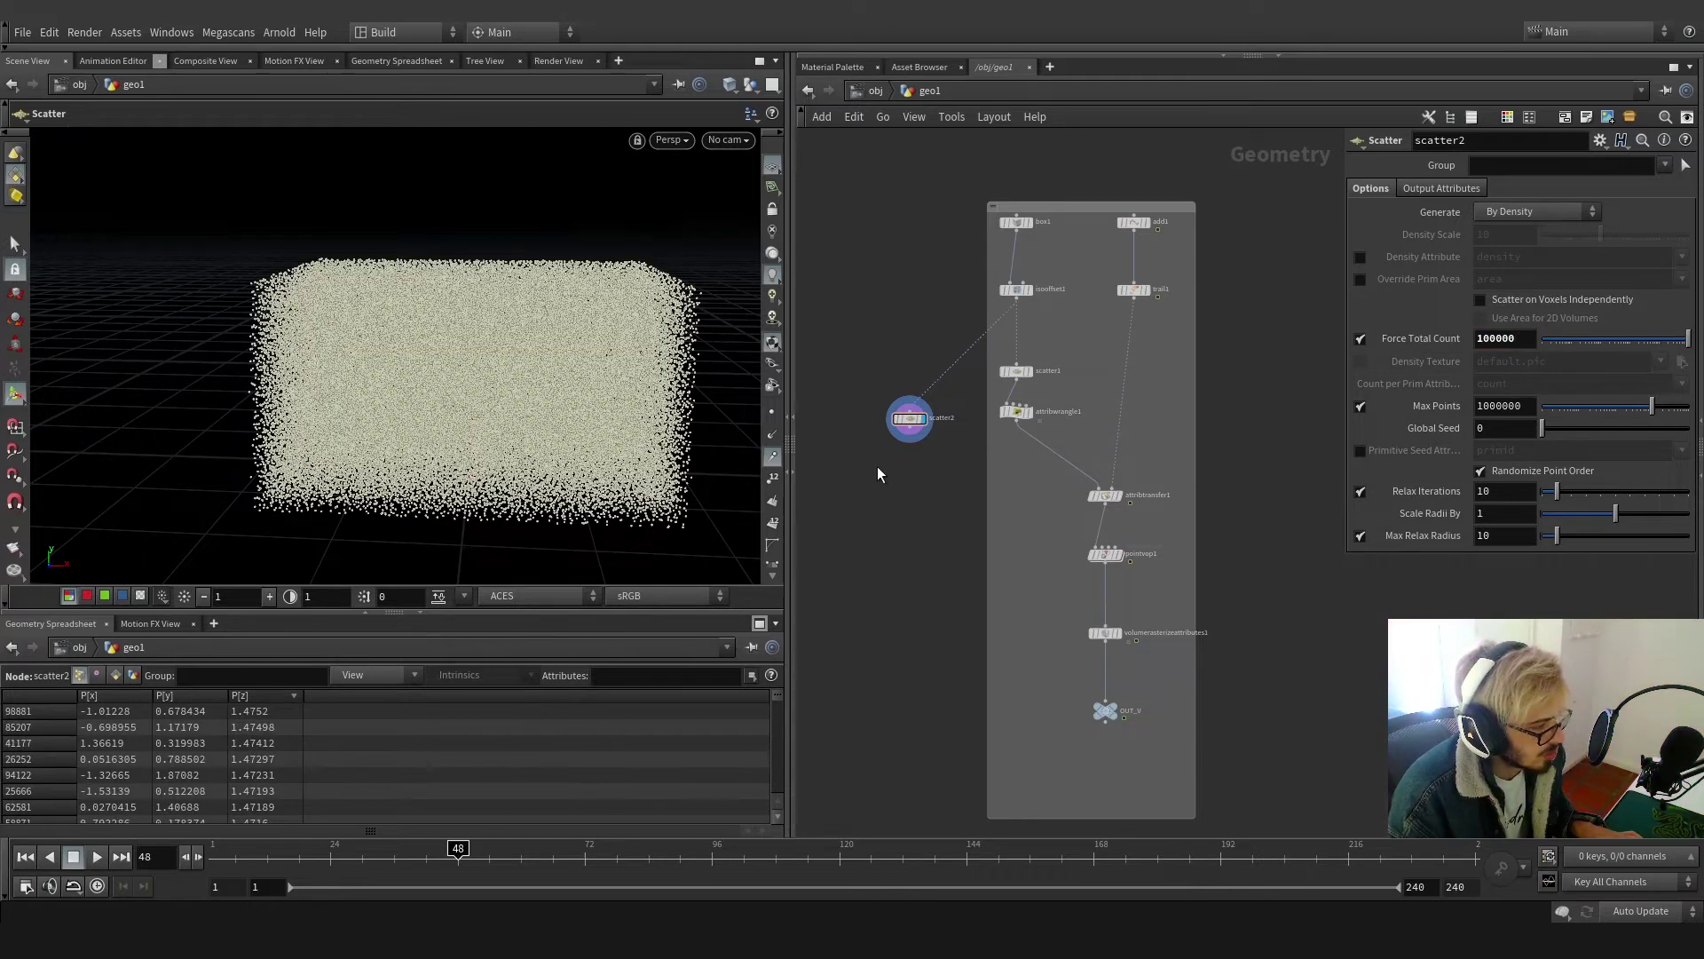
Switch the network wires to the curved style and add a Null node named OUT_PARTICLES below scatter2
drag(906, 429, 879, 373)
key(shift+s)
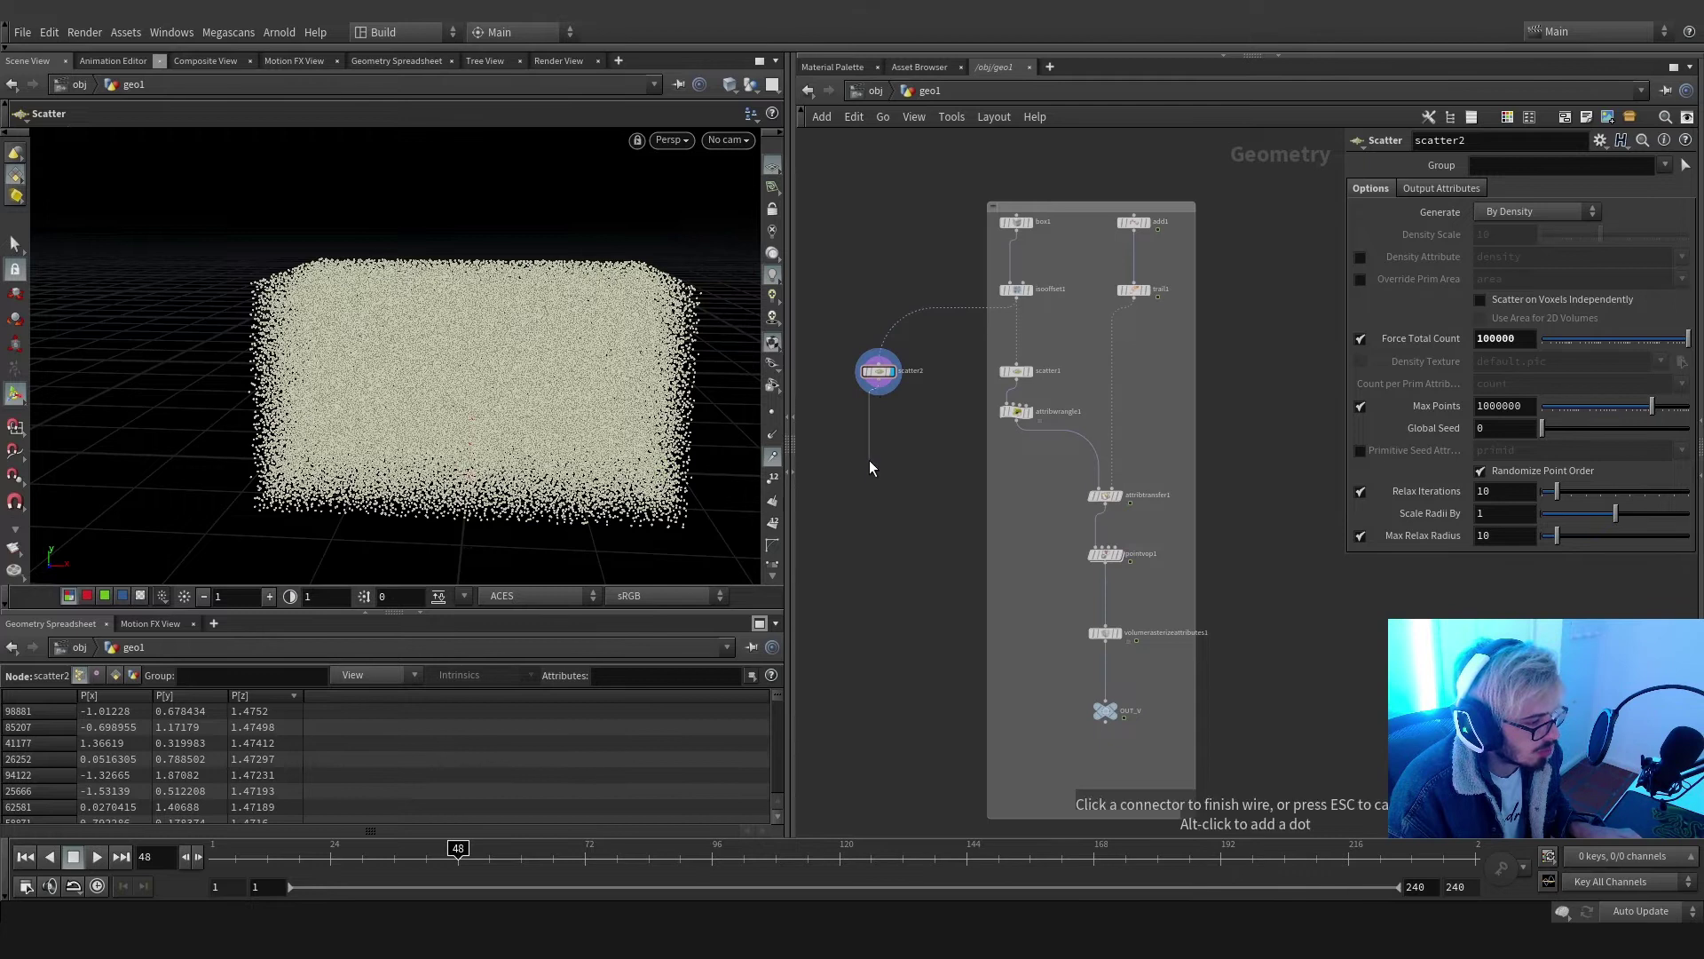
key(Tab)
text(nul)
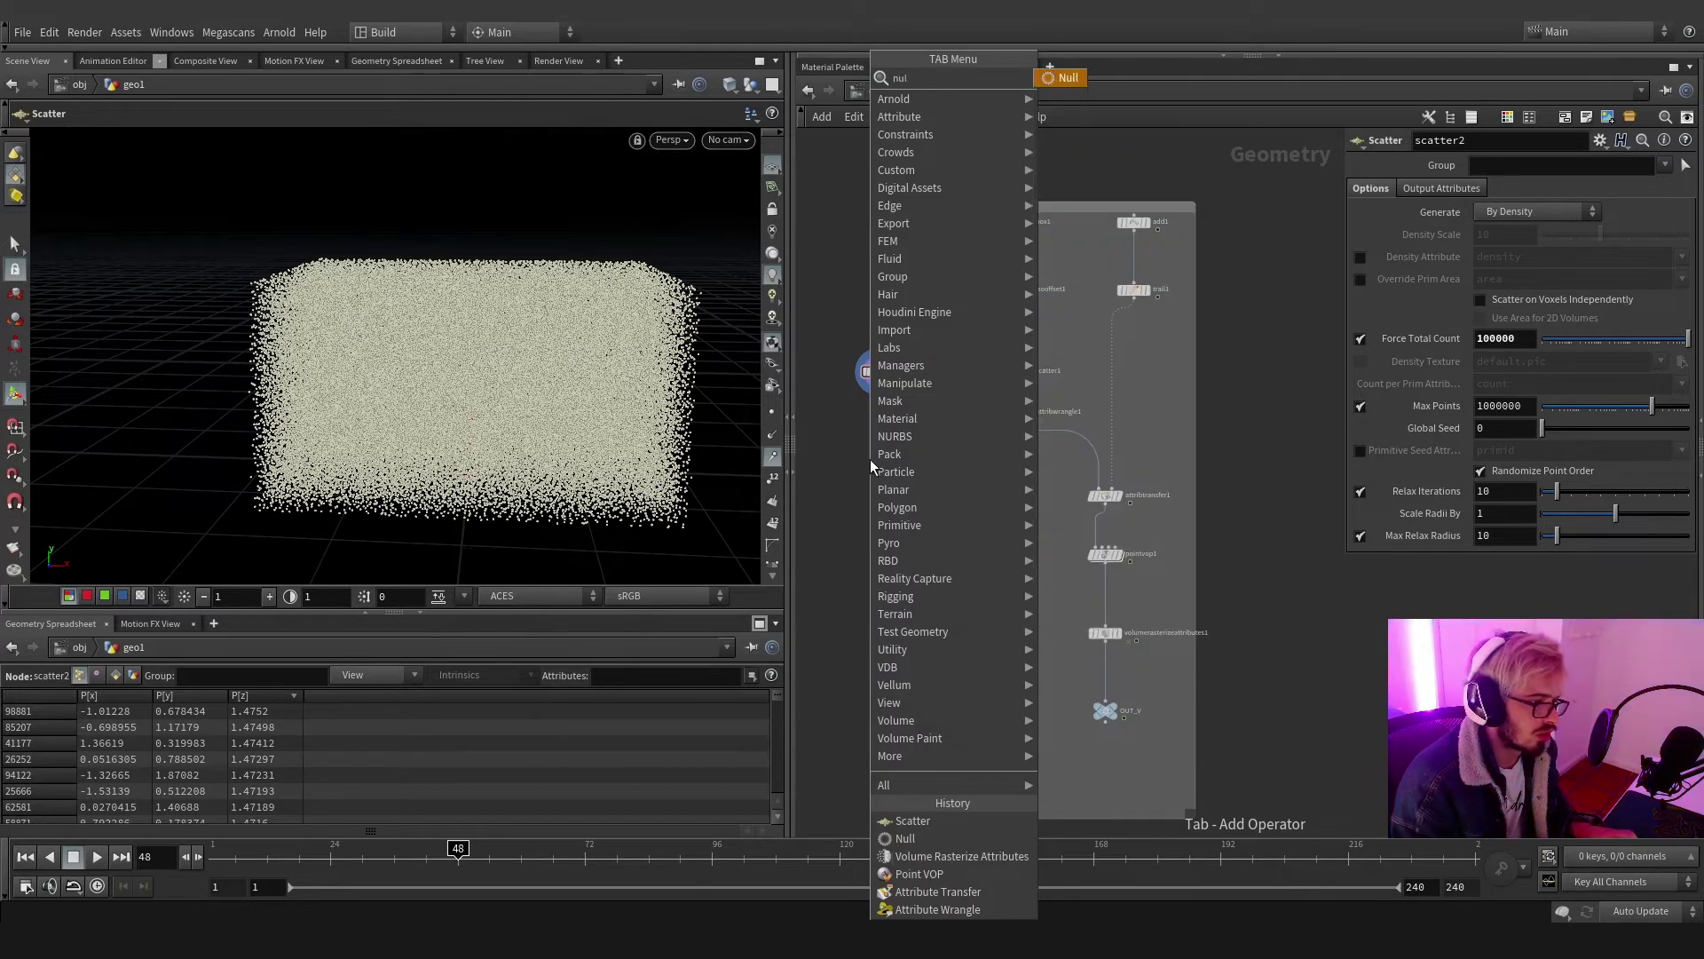
key(Return)
double_click(907, 477)
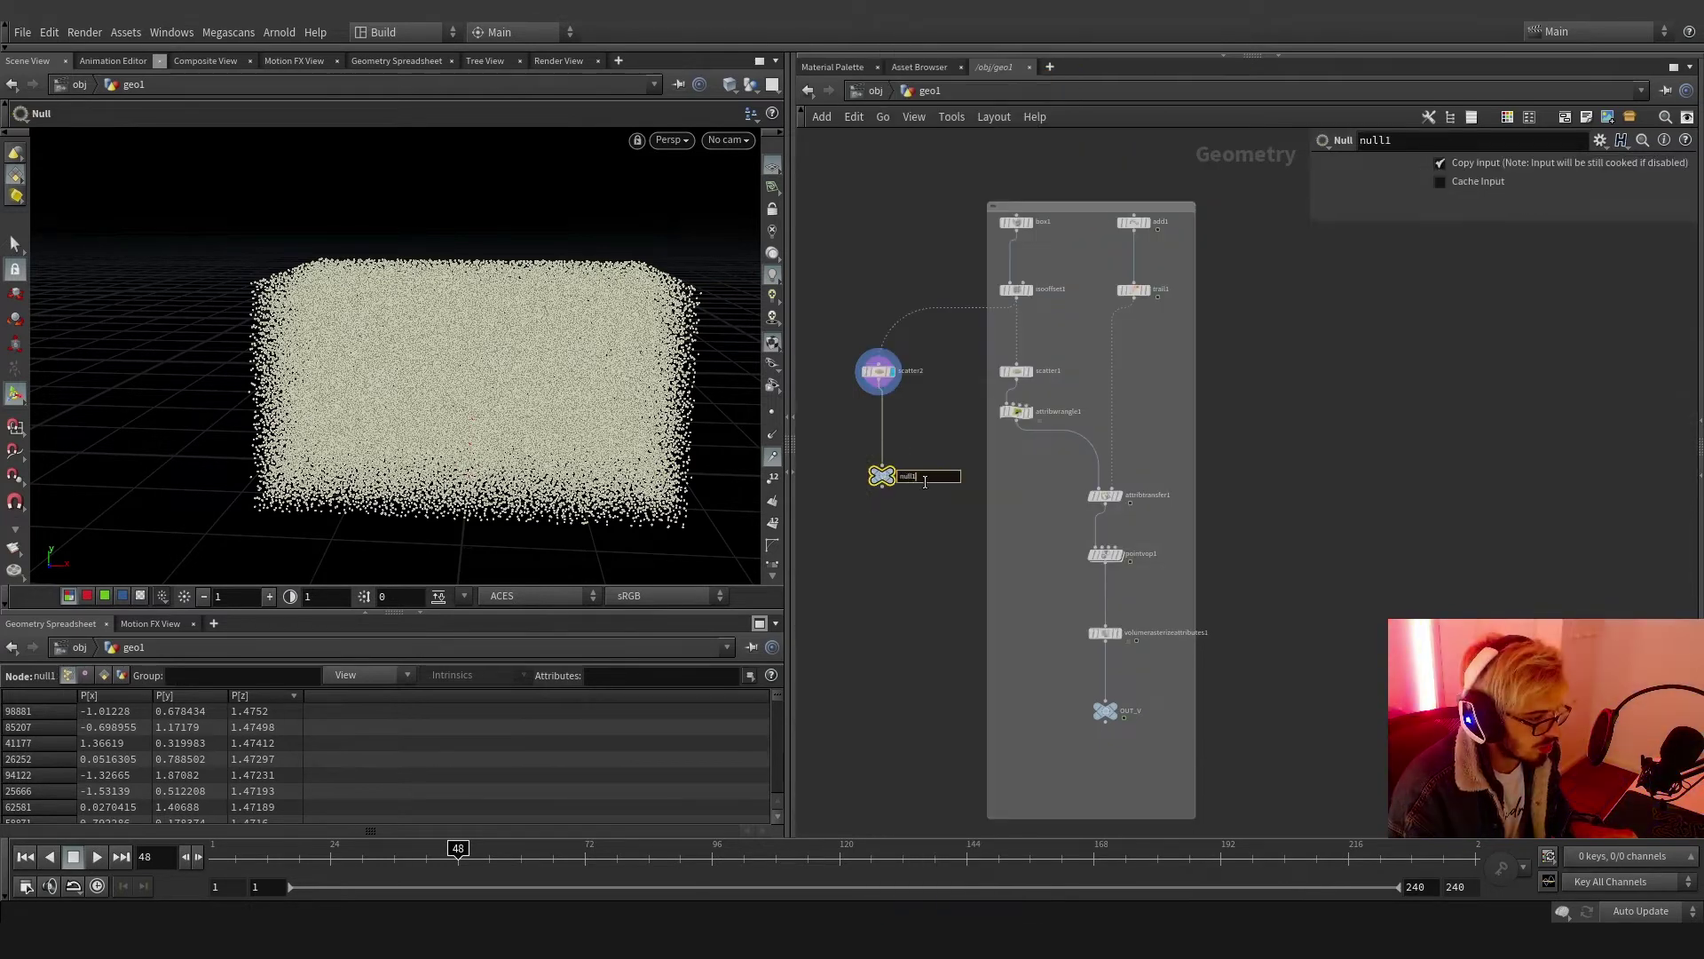
text(OUT_PARTCI)
key(BackSpace)
key(BackSpace)
text(ICLES)
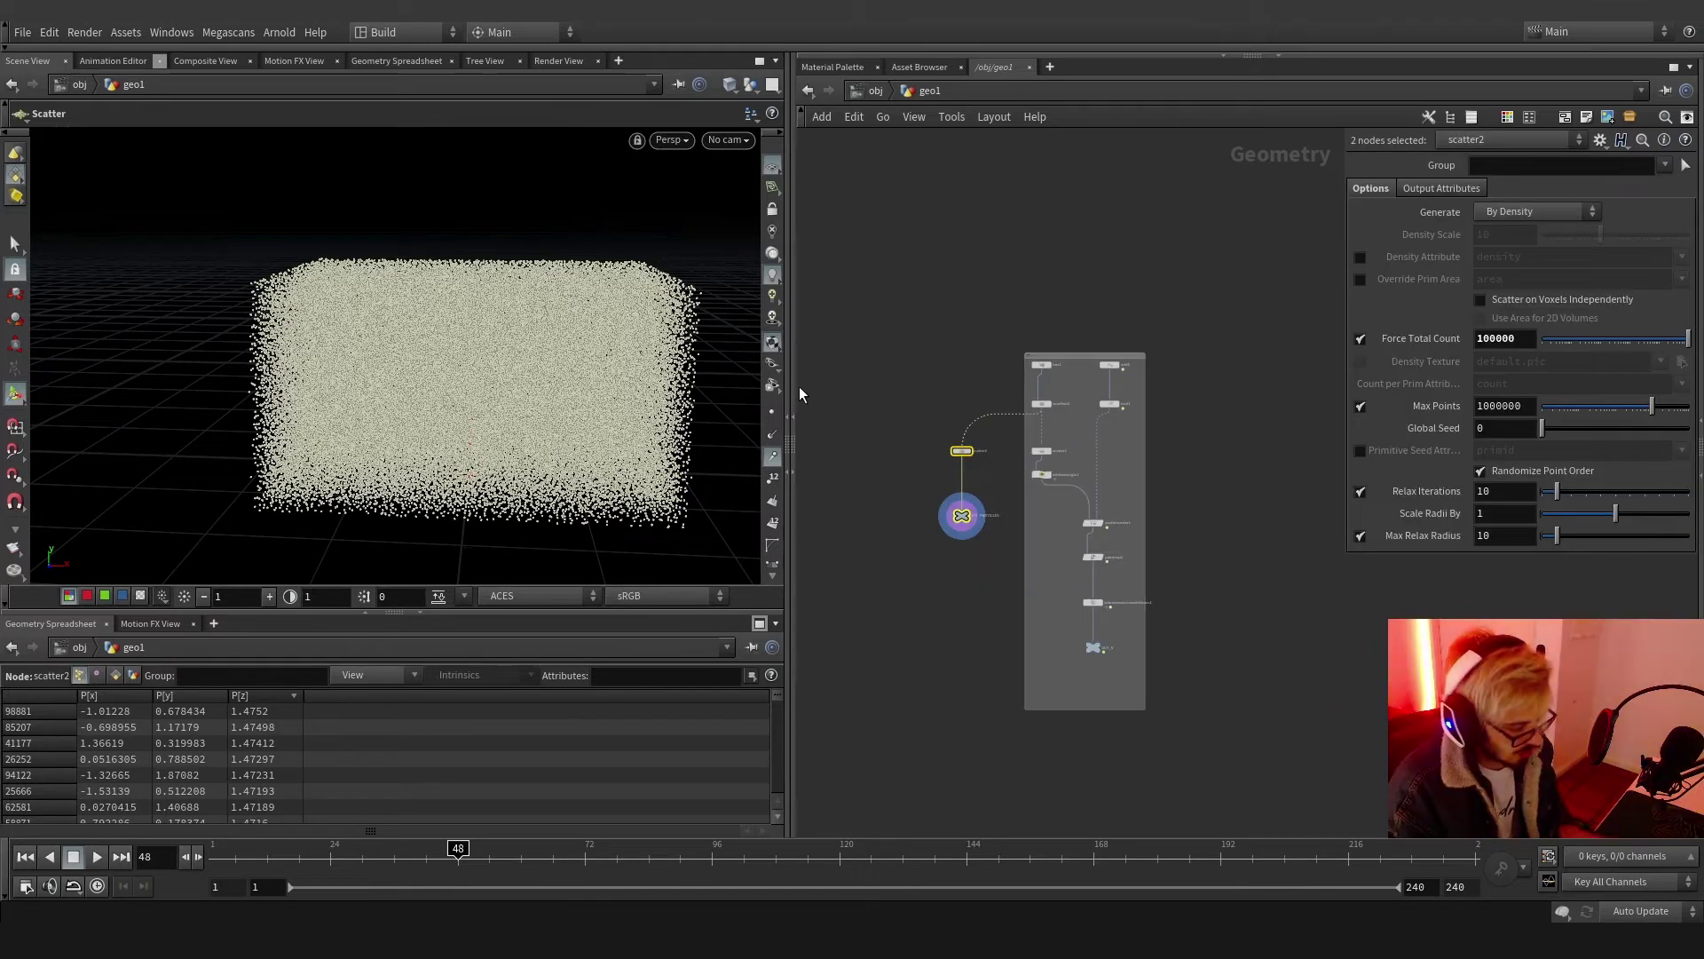
Create a network box around scatter2 and OUT_PARTICLES, and slightly shorten the larger network box
key(shift+o)
middle_drag(1093, 704, 1027, 609)
drag(1048, 614, 1052, 600)
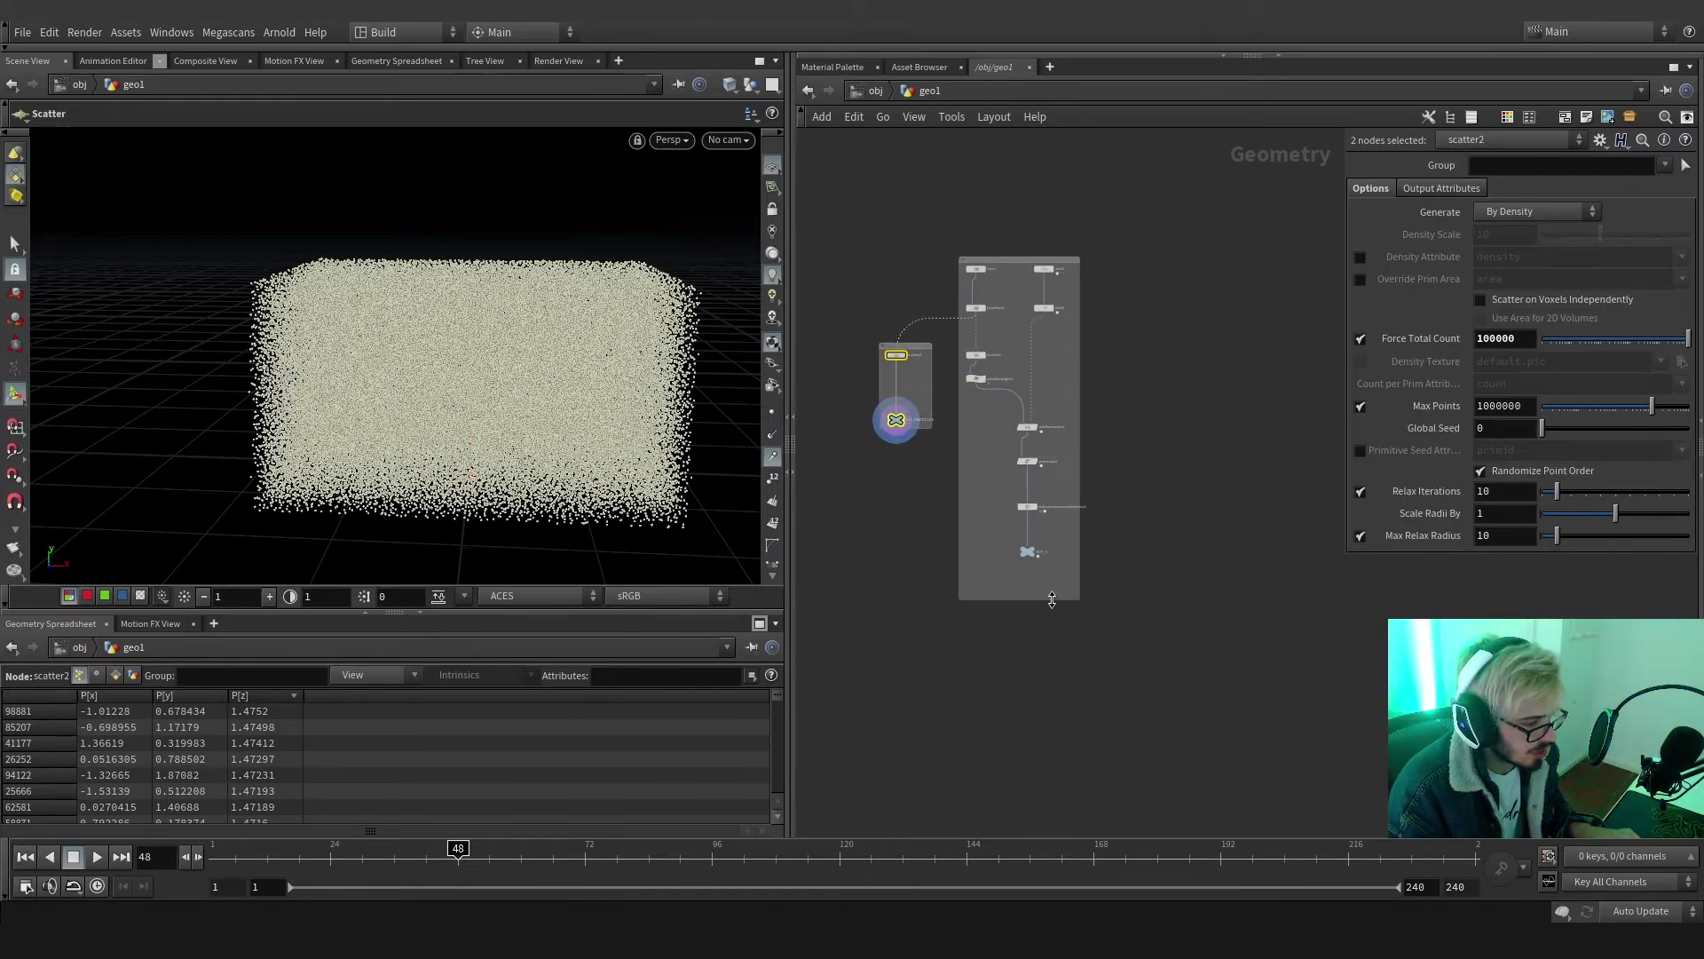
Add an Object Merge node beside the large network box and set its Object 1 to ../OUT_V
key(Tab)
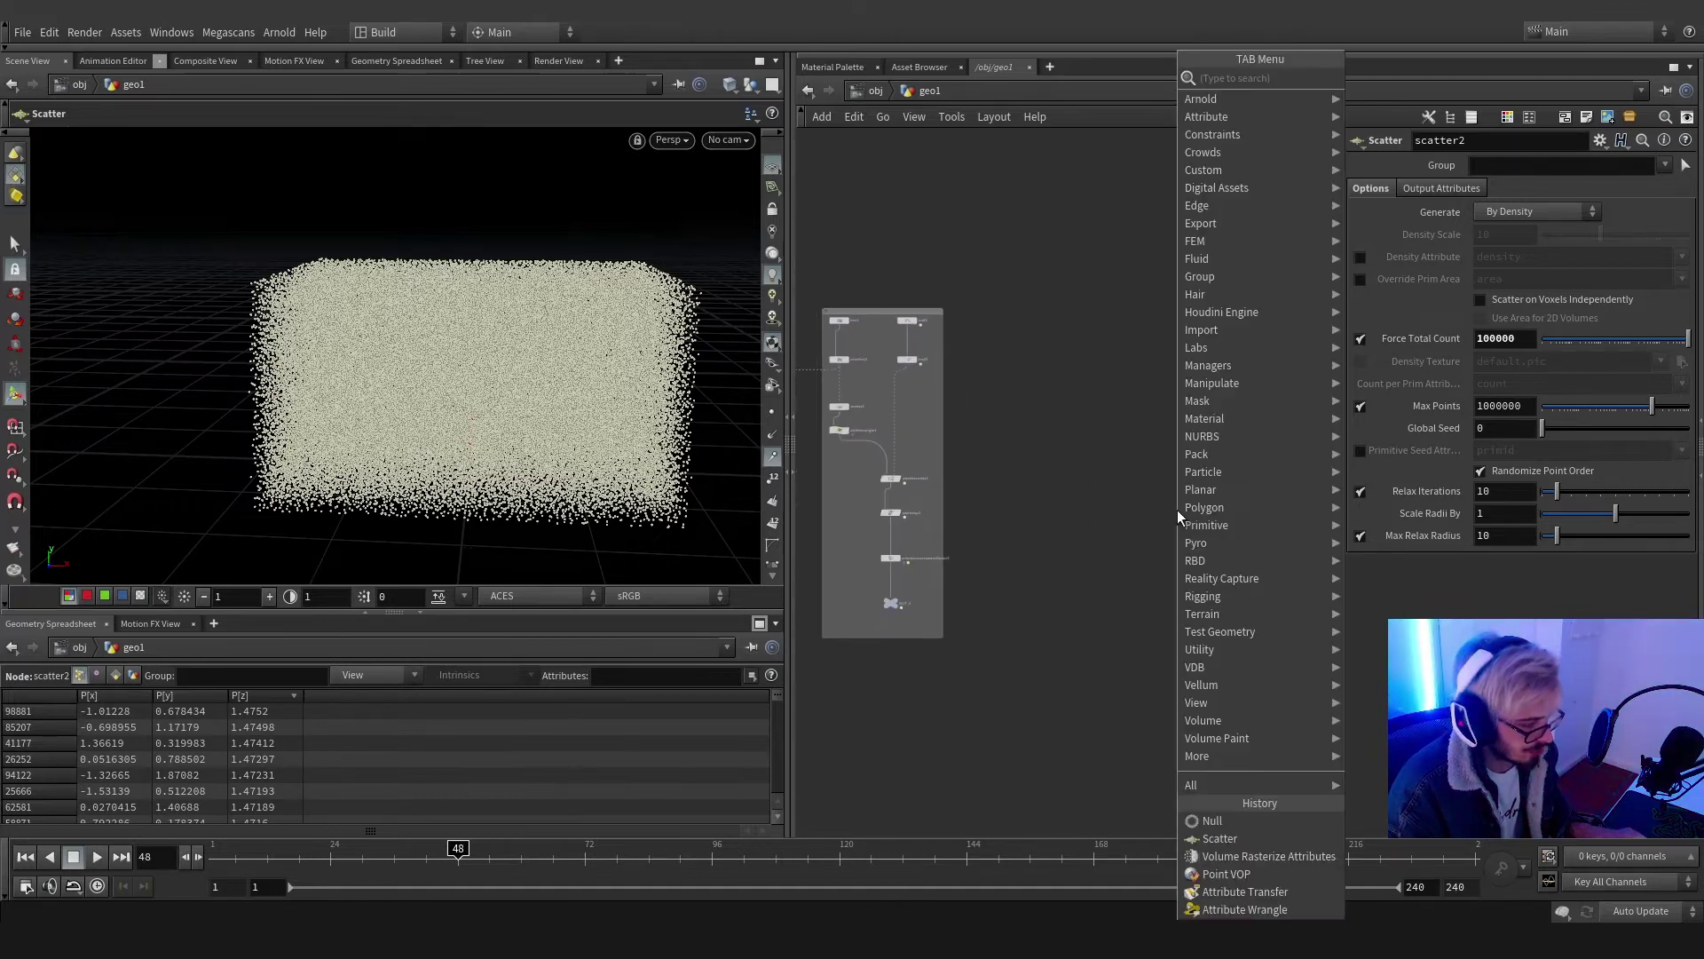
text(obj)
key(Return)
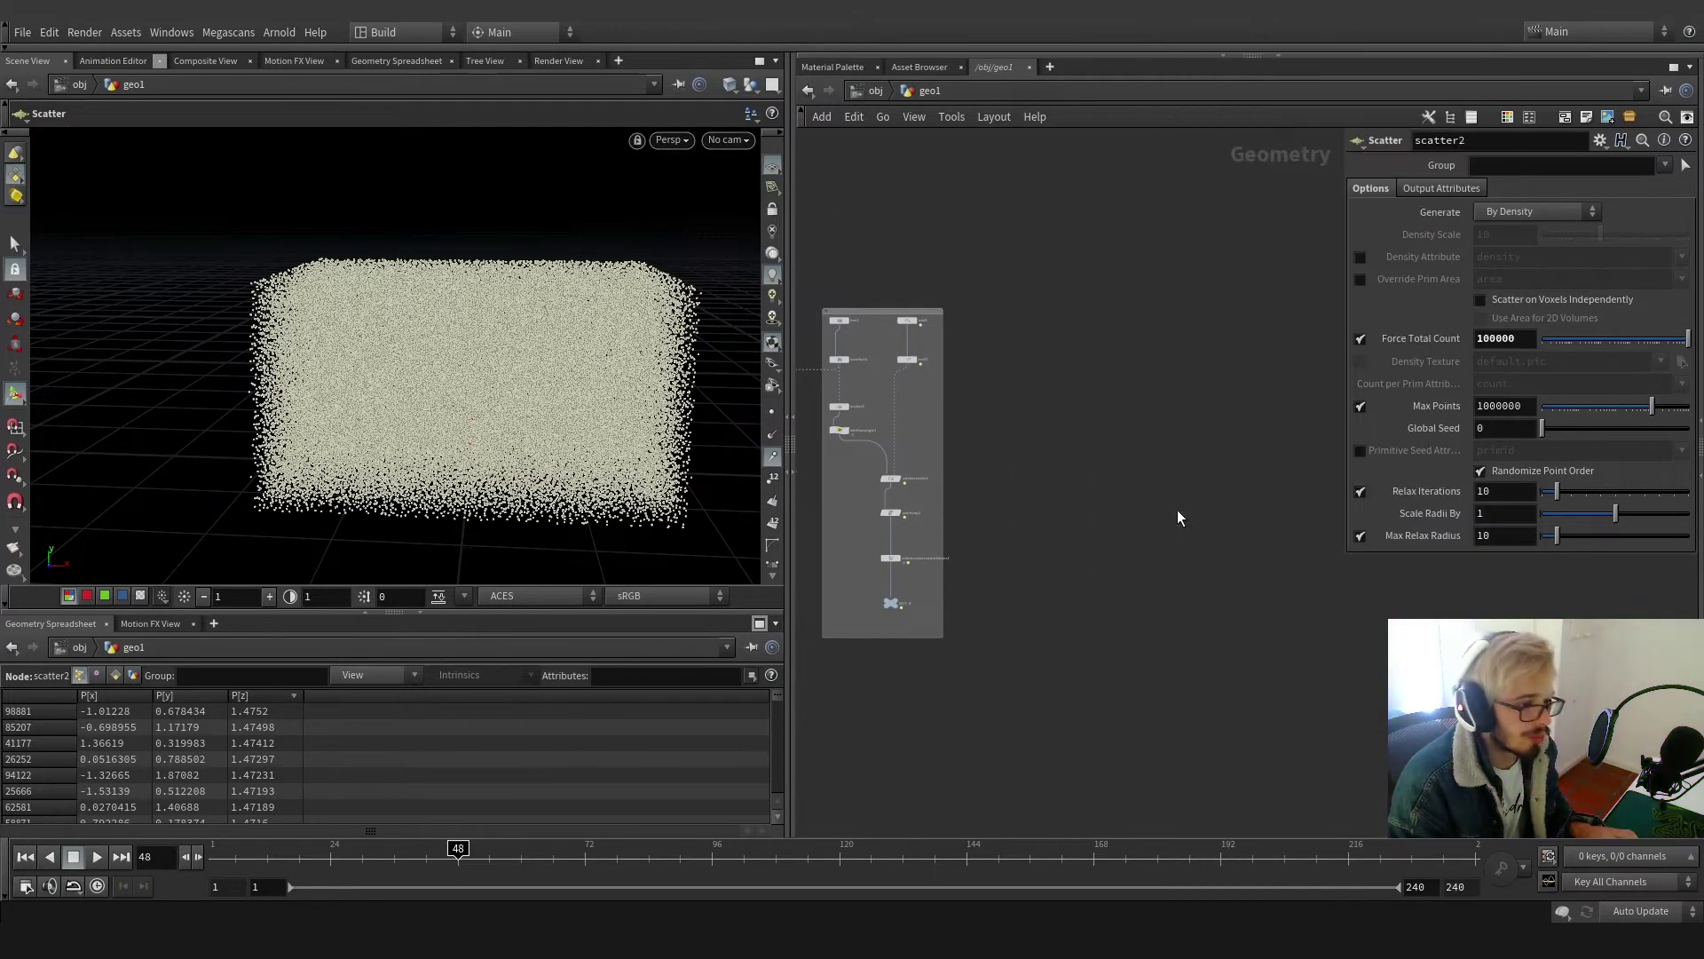
click(1066, 545)
scroll(992, 607, up, 4)
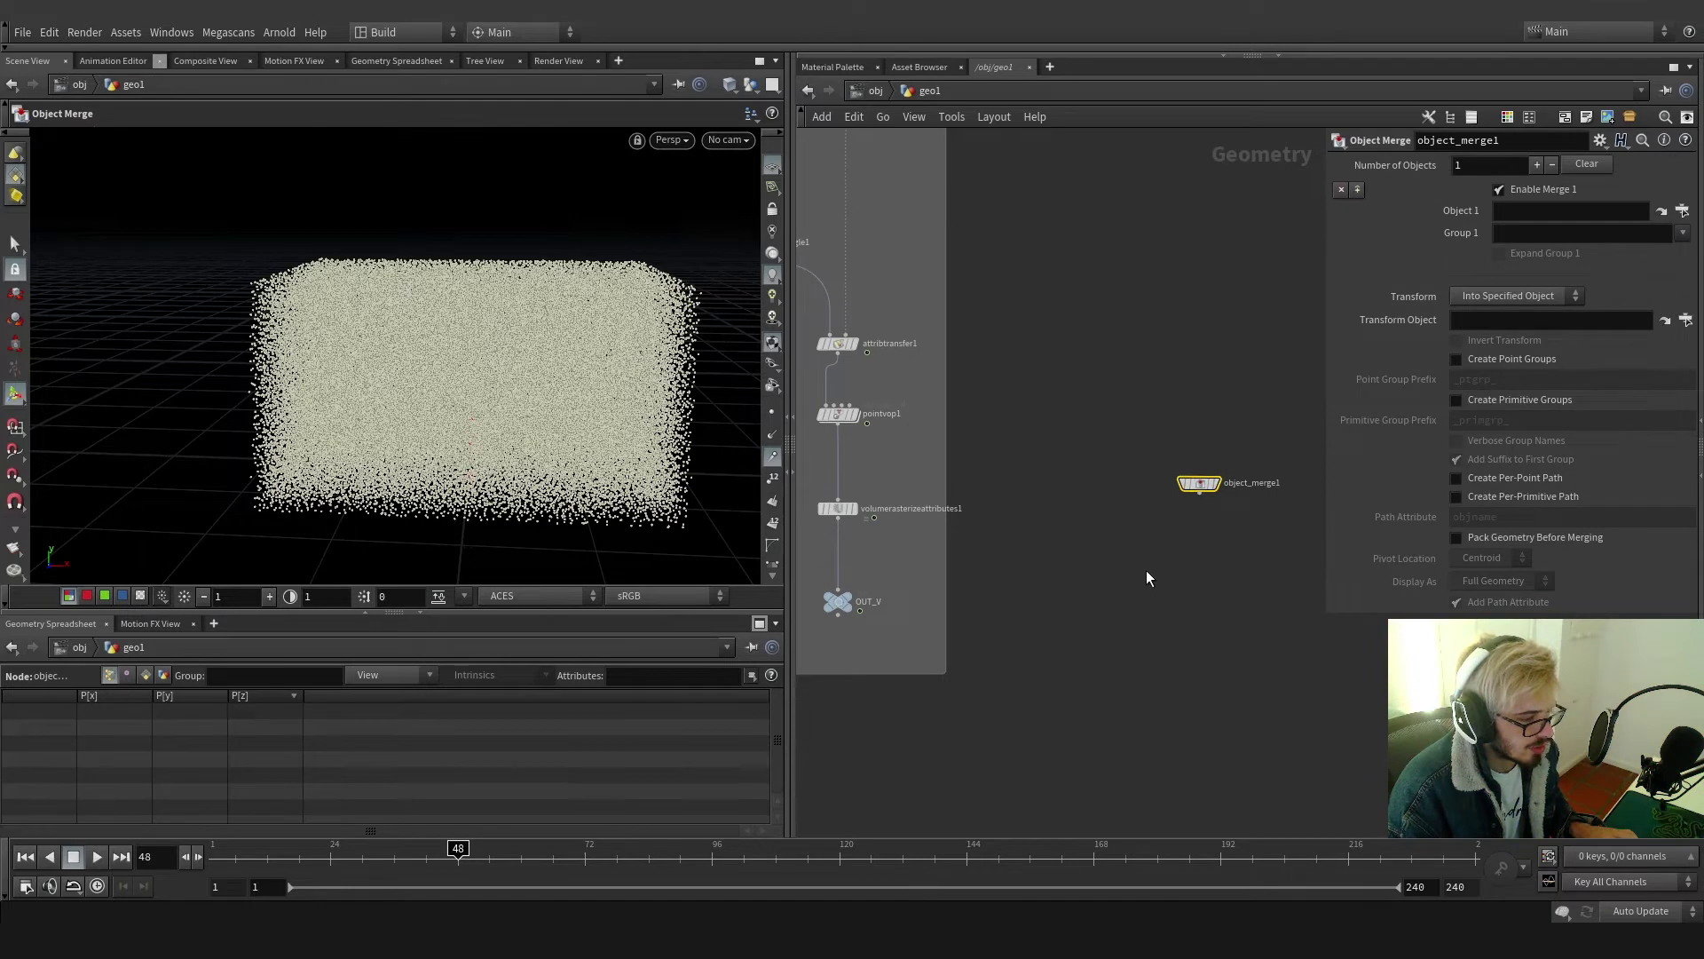
drag(848, 613, 1563, 211)
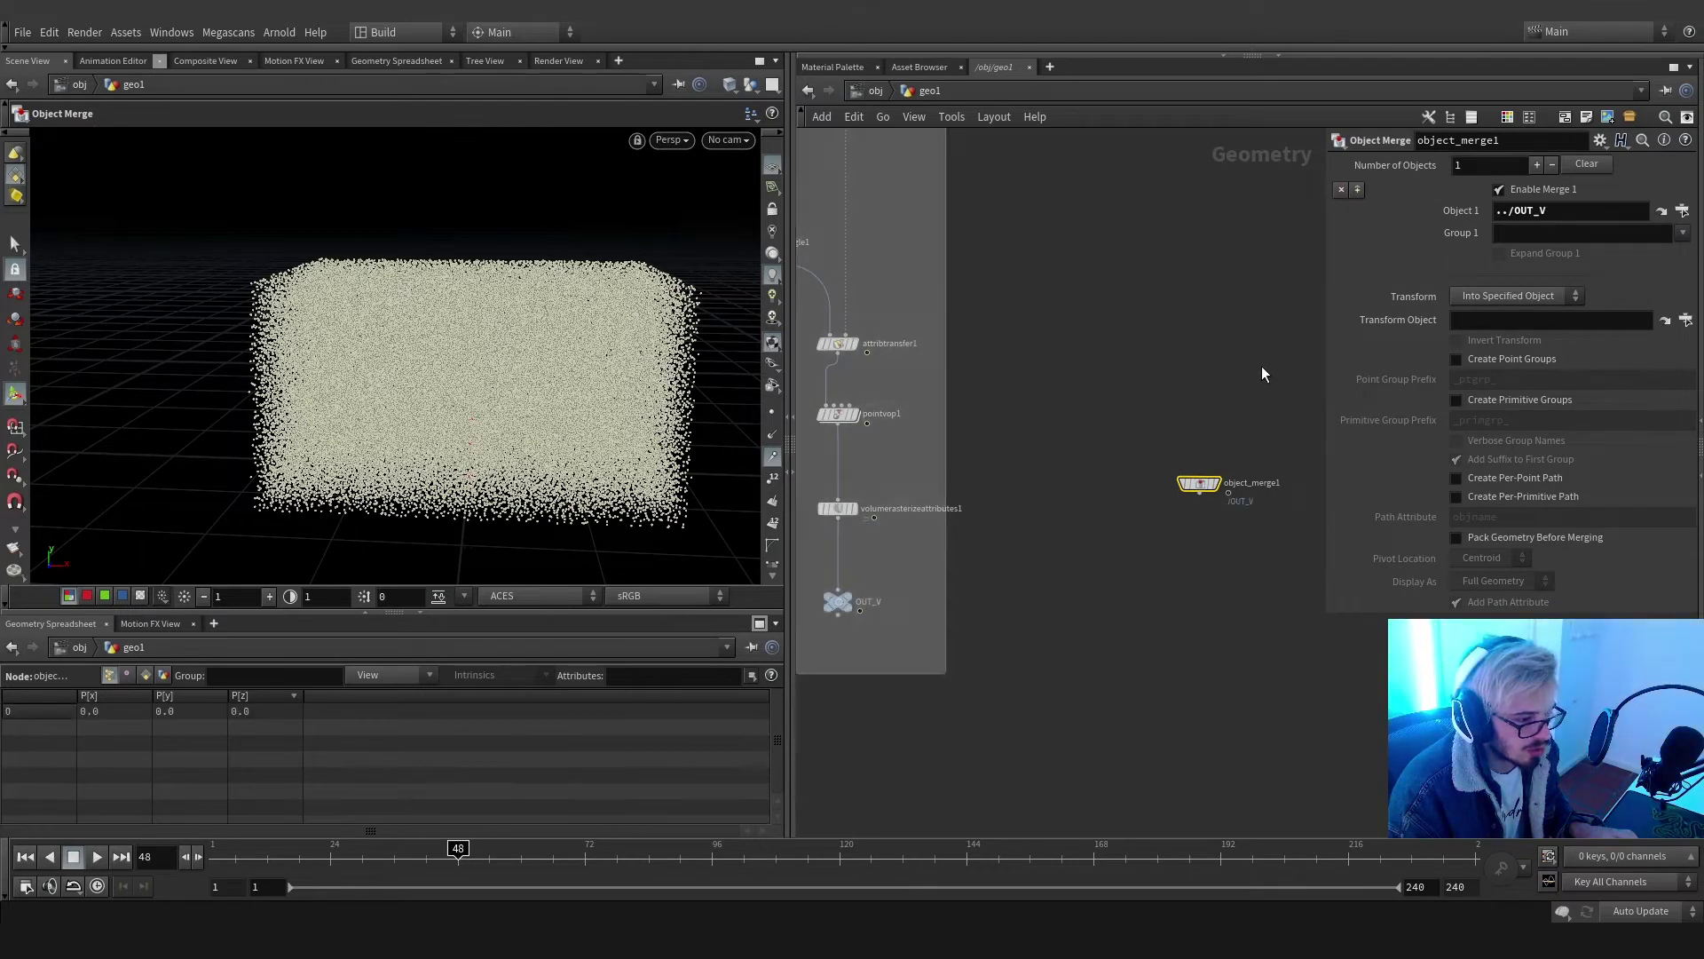
Duplicate the Object Merge node below the first and set the copy's Object 1 to ../OUT_PARTICLES
scroll(1278, 382, down, 3)
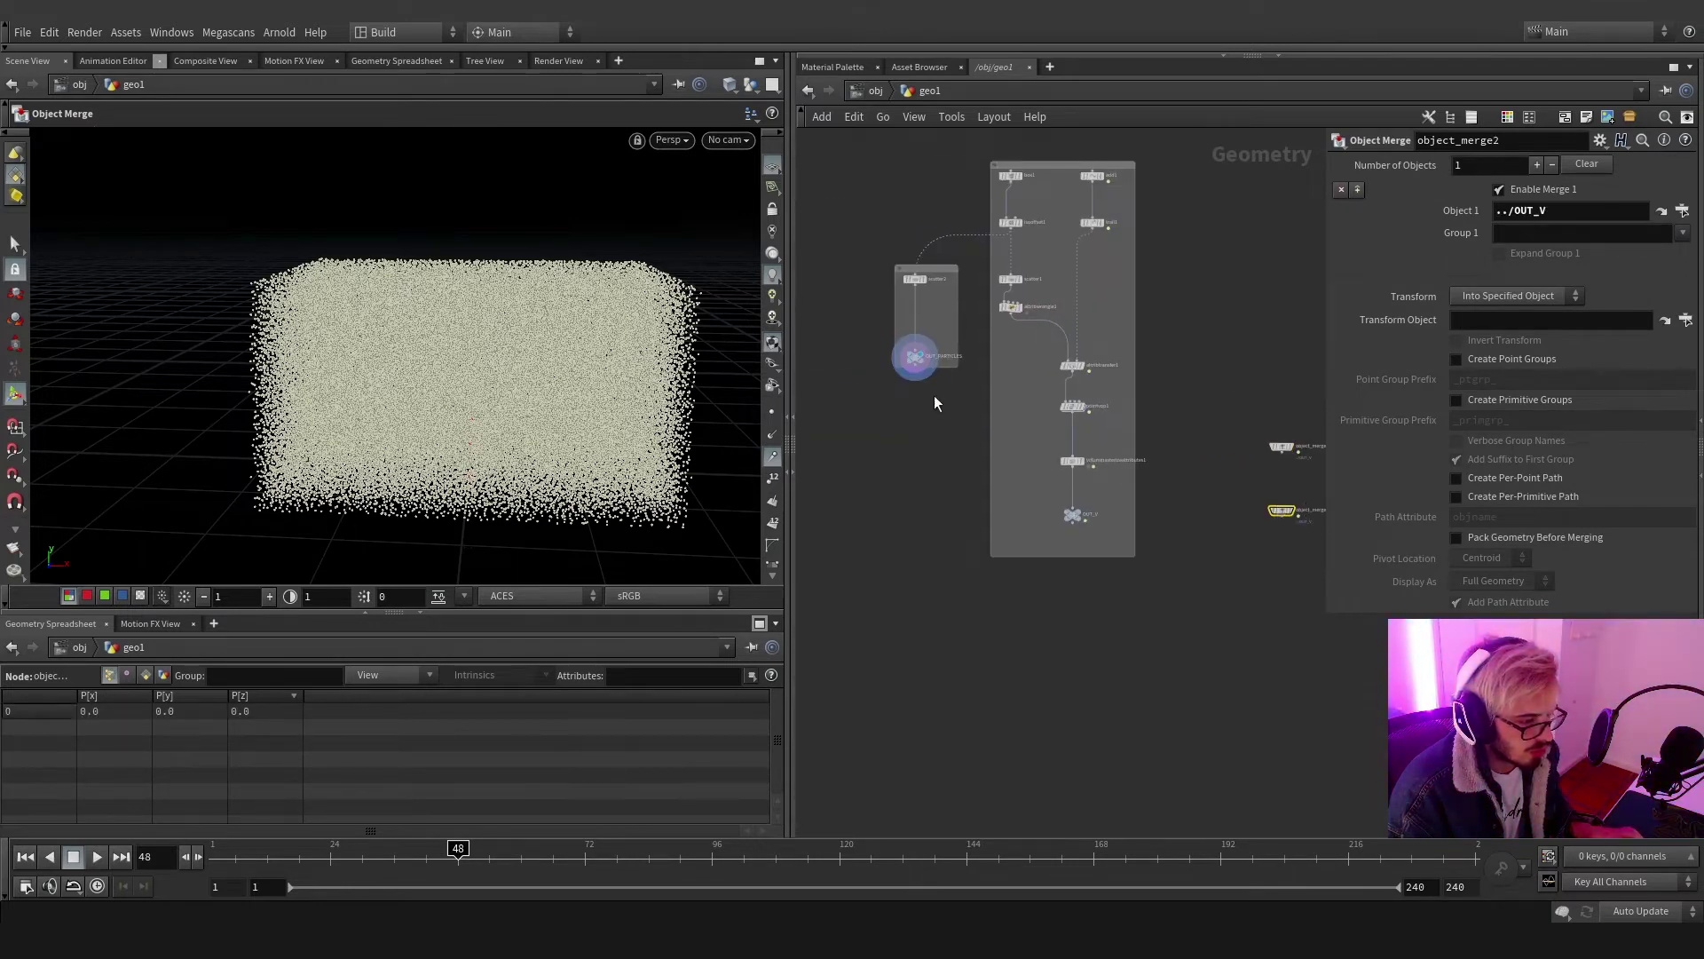
drag(922, 360, 1563, 210)
key(f)
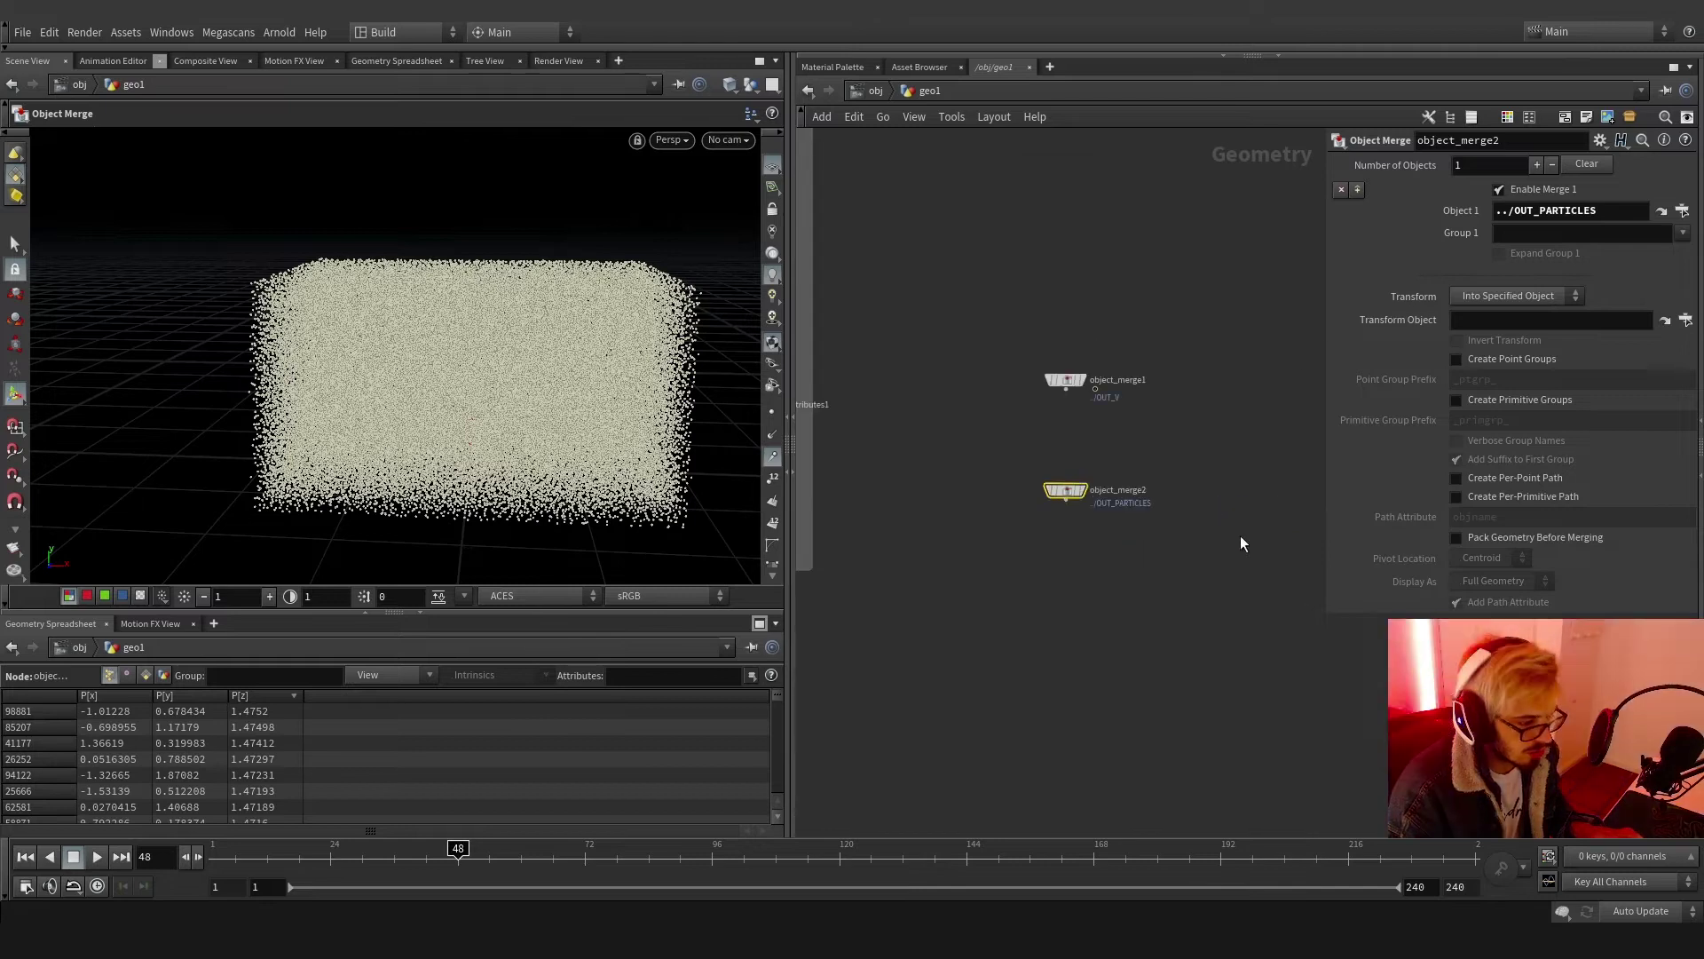
Add a POP Network, wiring the OUT_PARTICLES merge into its first input and the OUT_V merge into its second
key(Tab)
text(popn)
key(Return)
click(1239, 535)
scroll(1154, 534, up, 2)
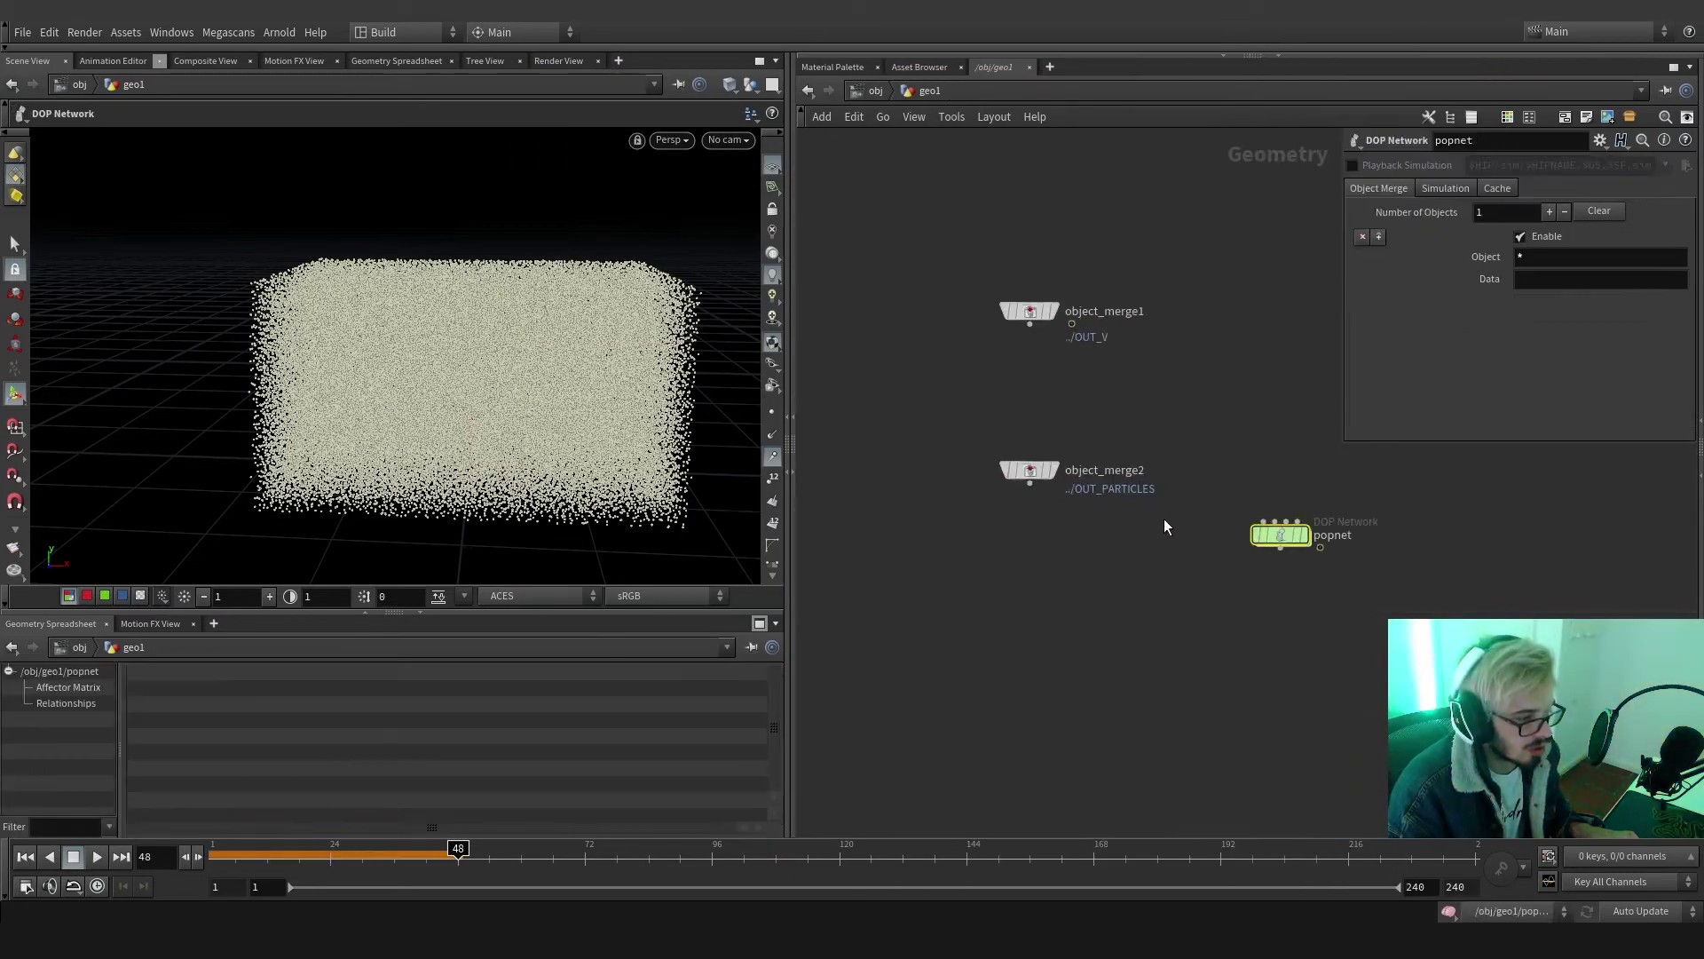
middle_drag(1164, 519, 1054, 517)
click(1163, 518)
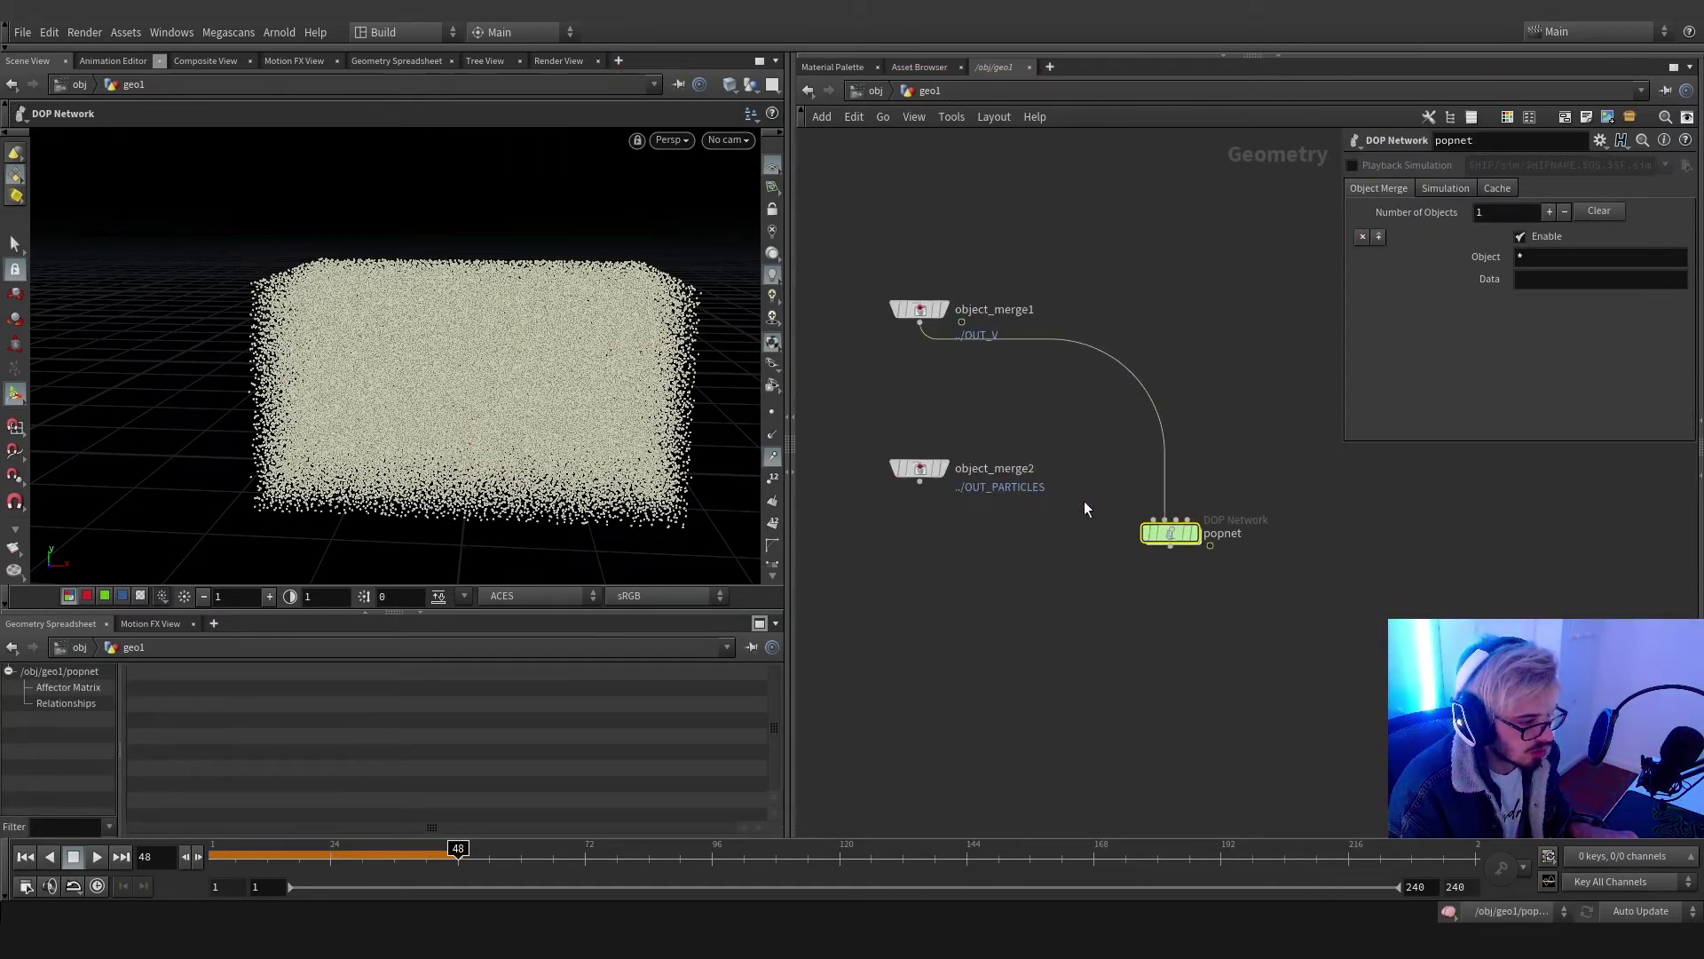
Inside popnet, move source_first_input higher above the merge and set its Emission Type to All Points
double_click(1172, 536)
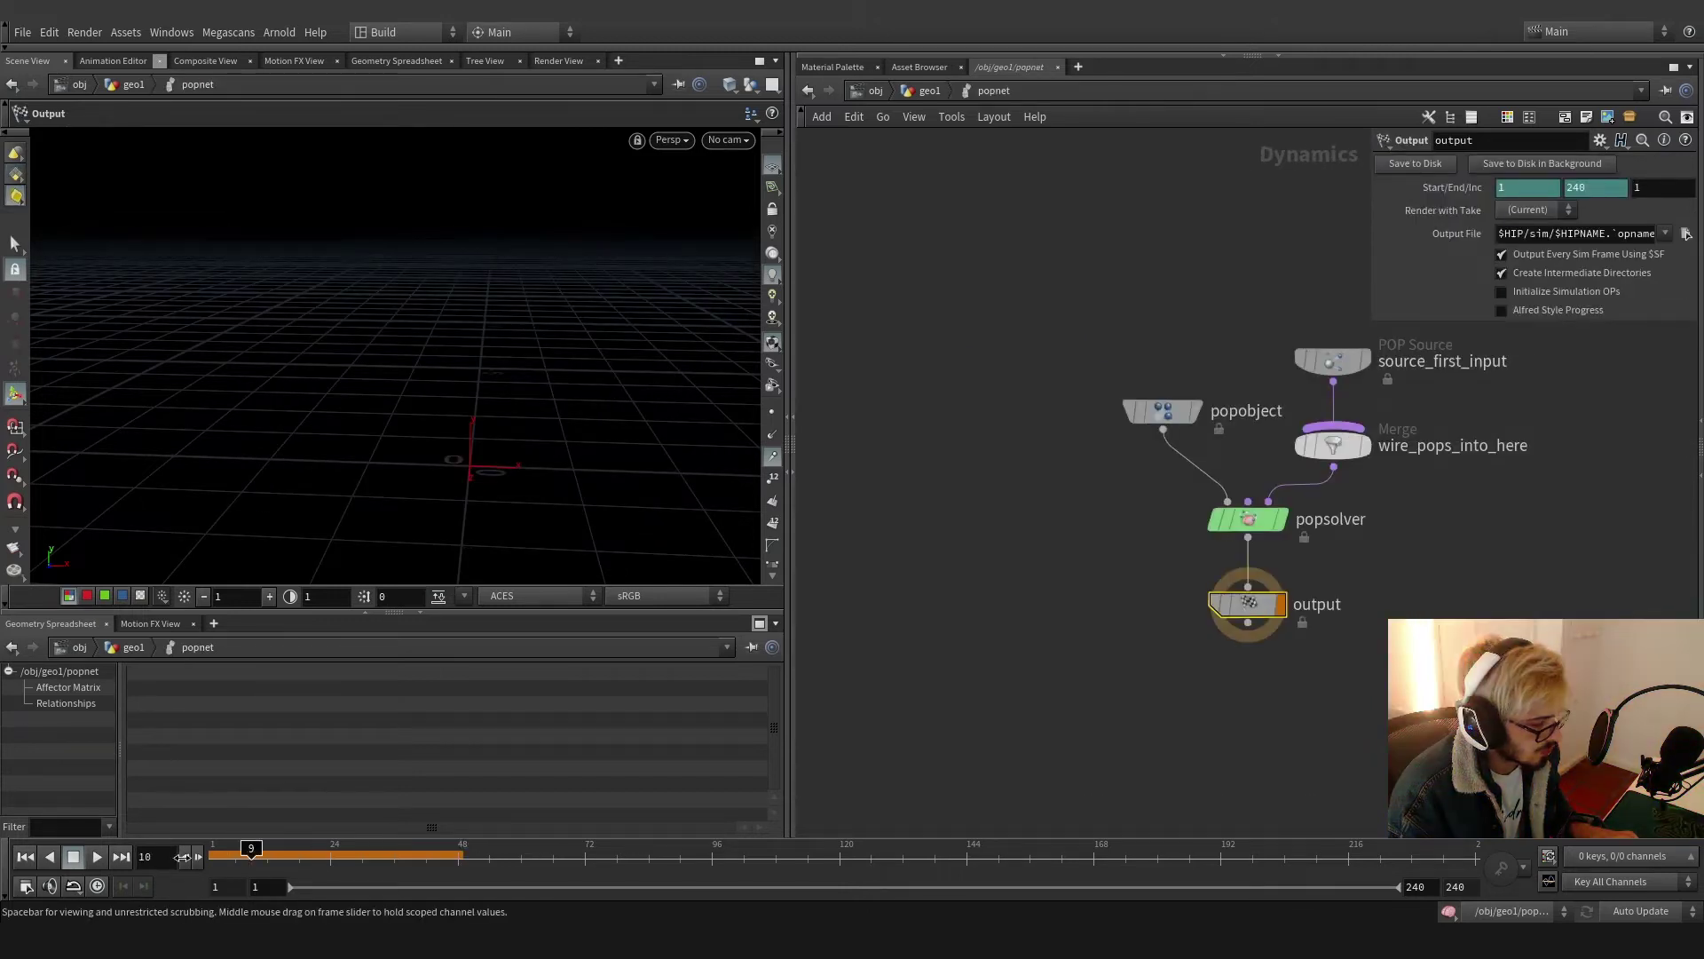
middle_drag(1171, 385, 932, 400)
click(1092, 373)
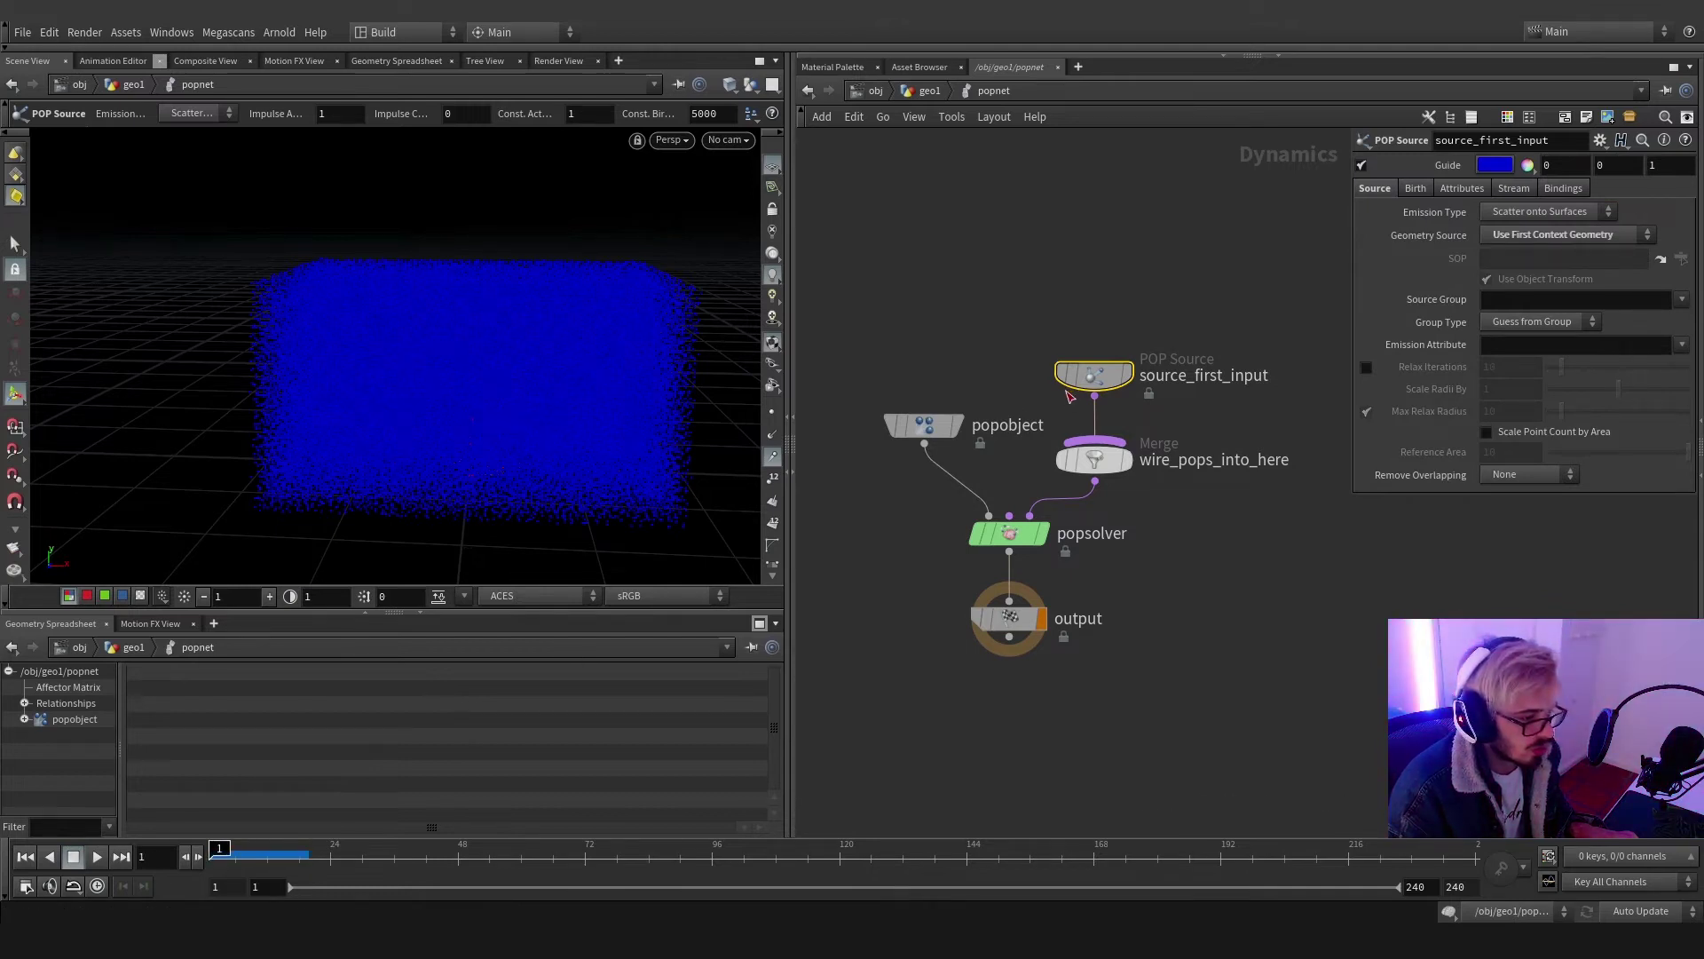
key(Escape)
drag(1088, 387, 1088, 236)
click(1526, 215)
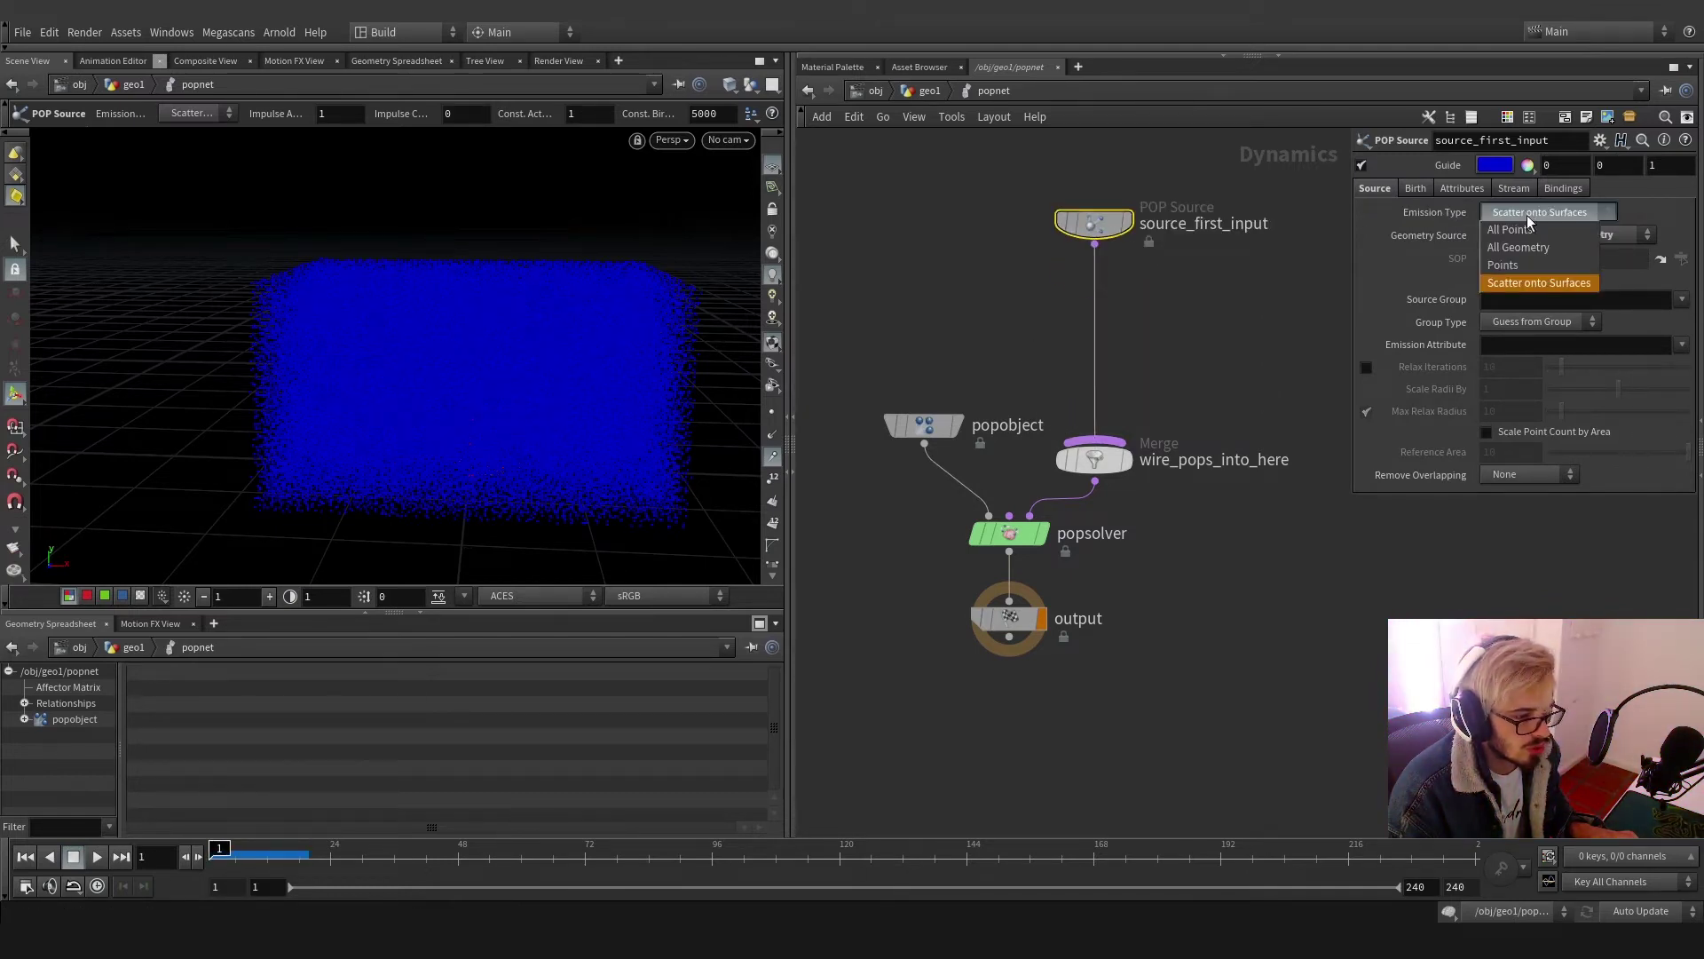
click(1530, 234)
Set the POP Source's Impulse Activation to the expression $FF==1 and scrub the first frames to test the emission
click(1417, 189)
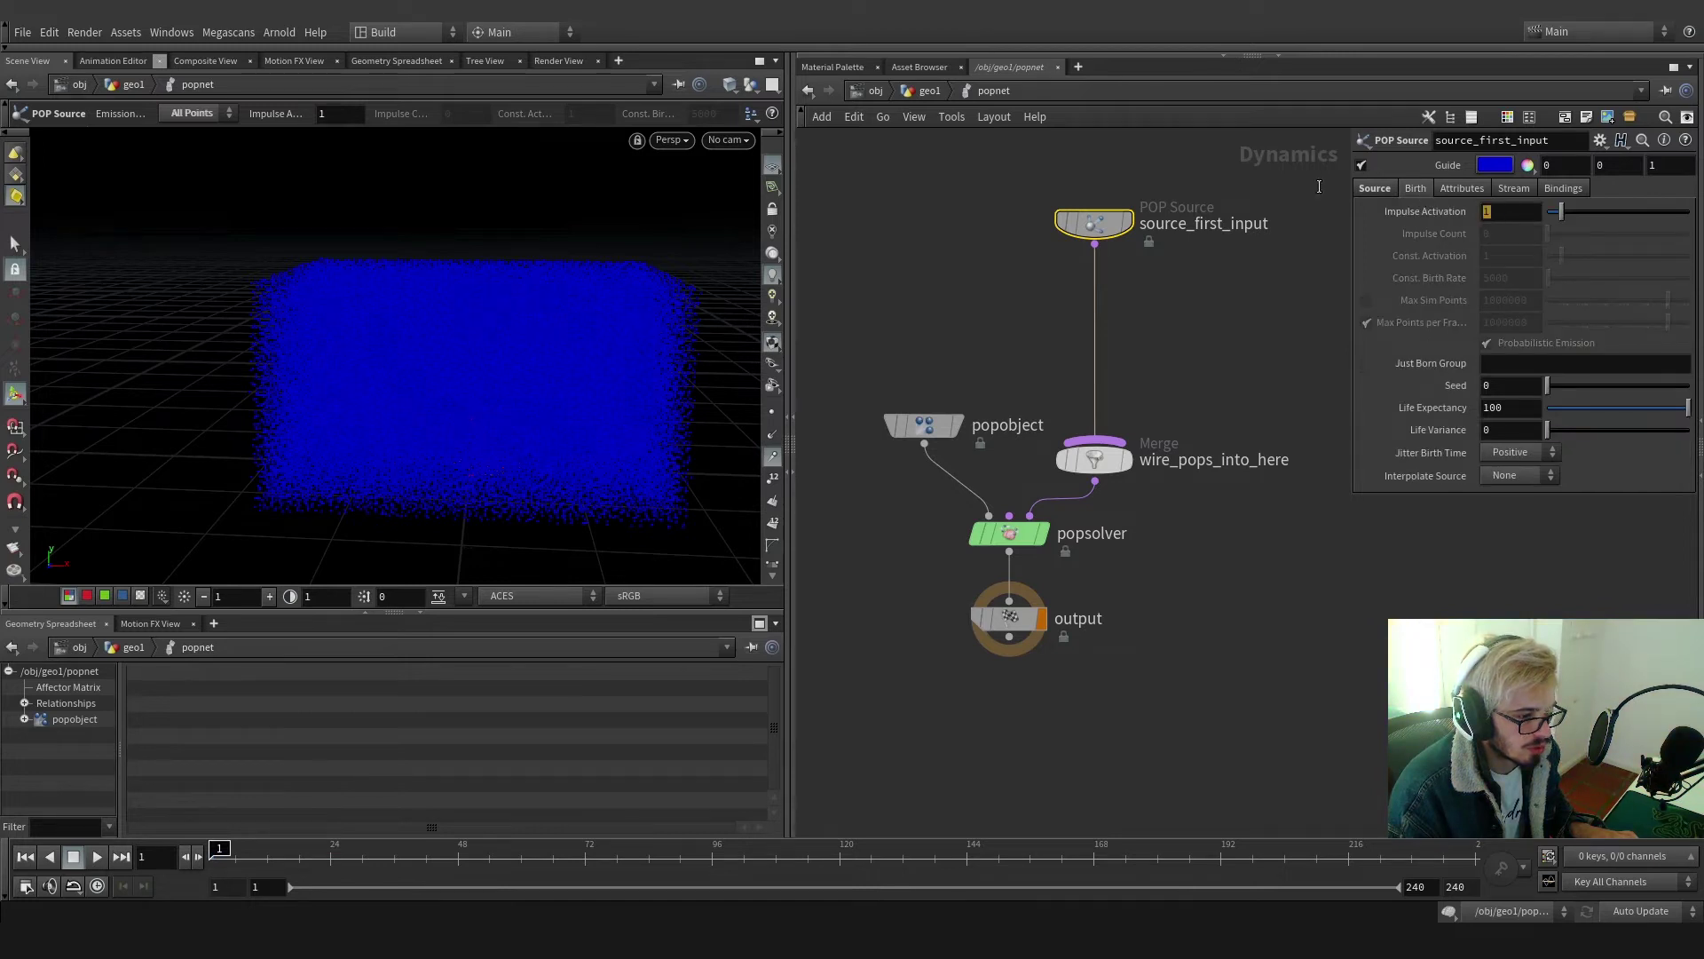
text($FF=)
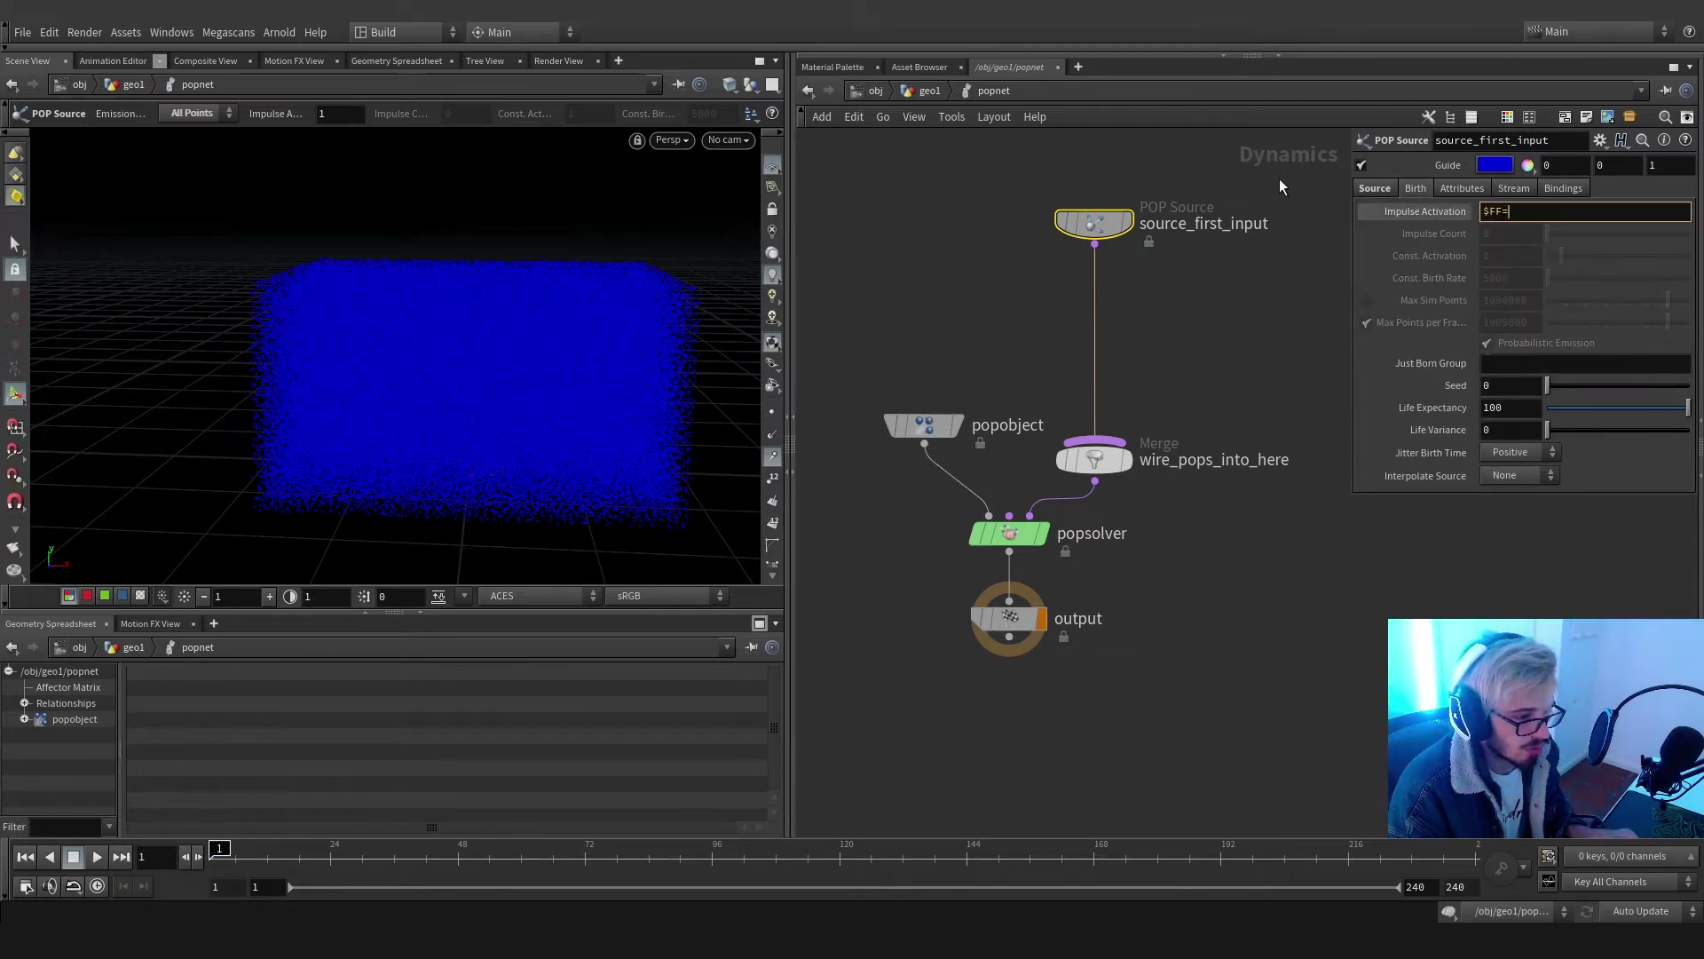
text(=1)
click(1136, 341)
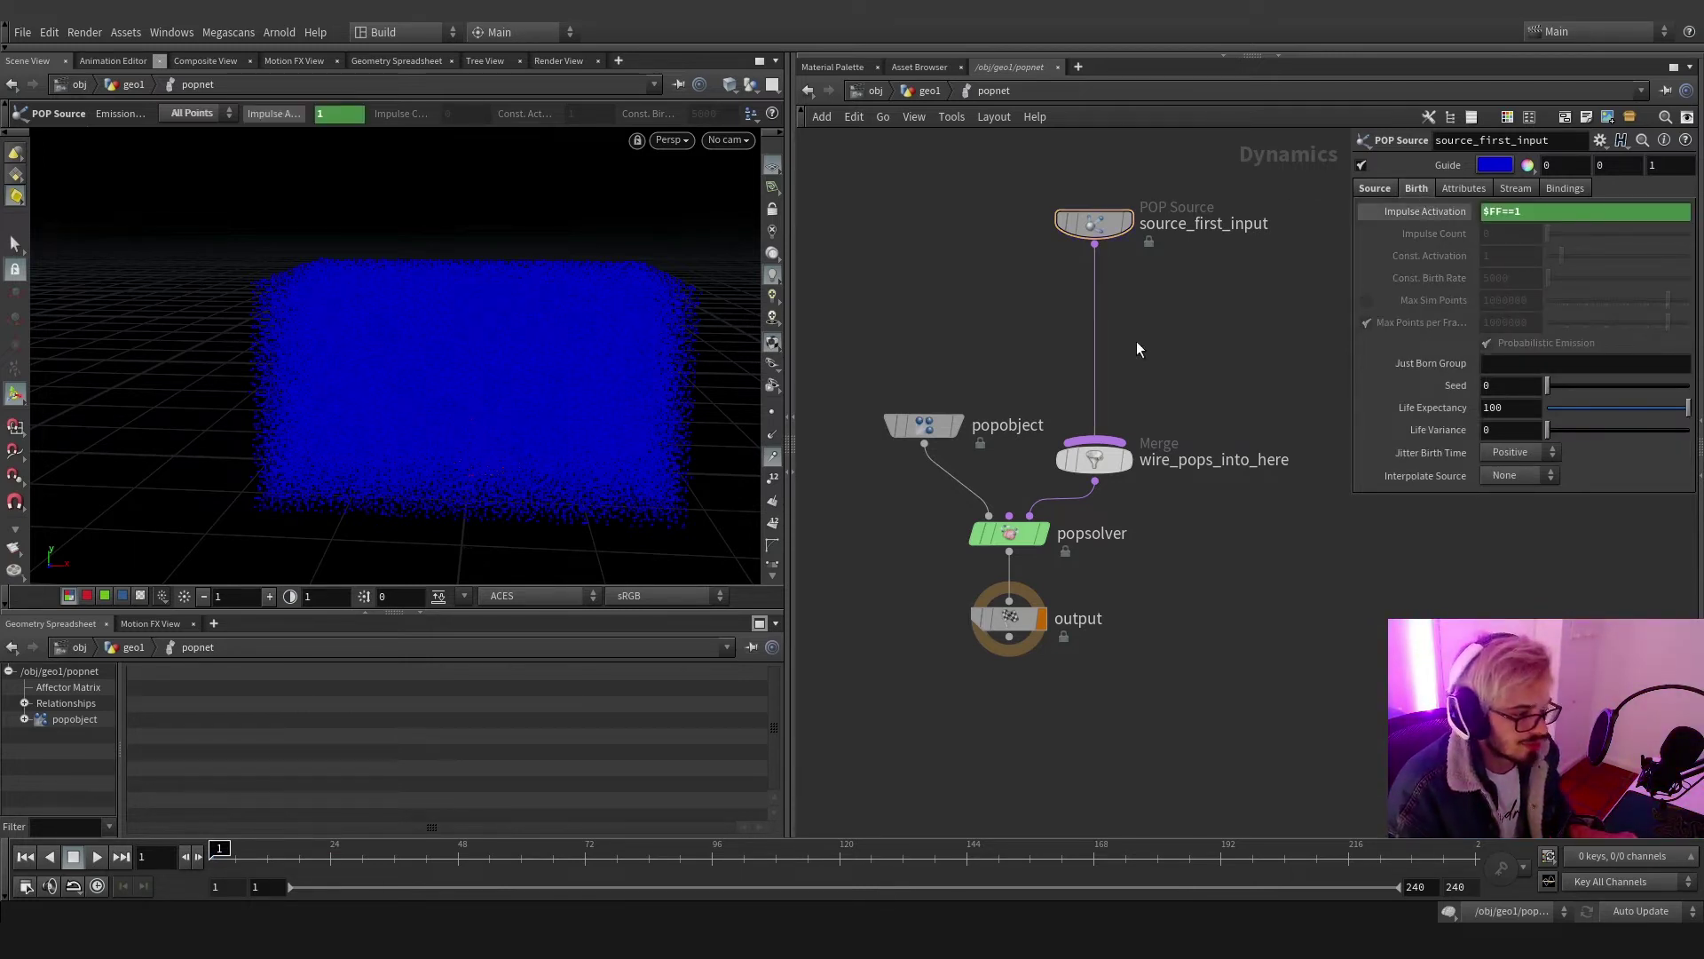
drag(233, 850, 288, 851)
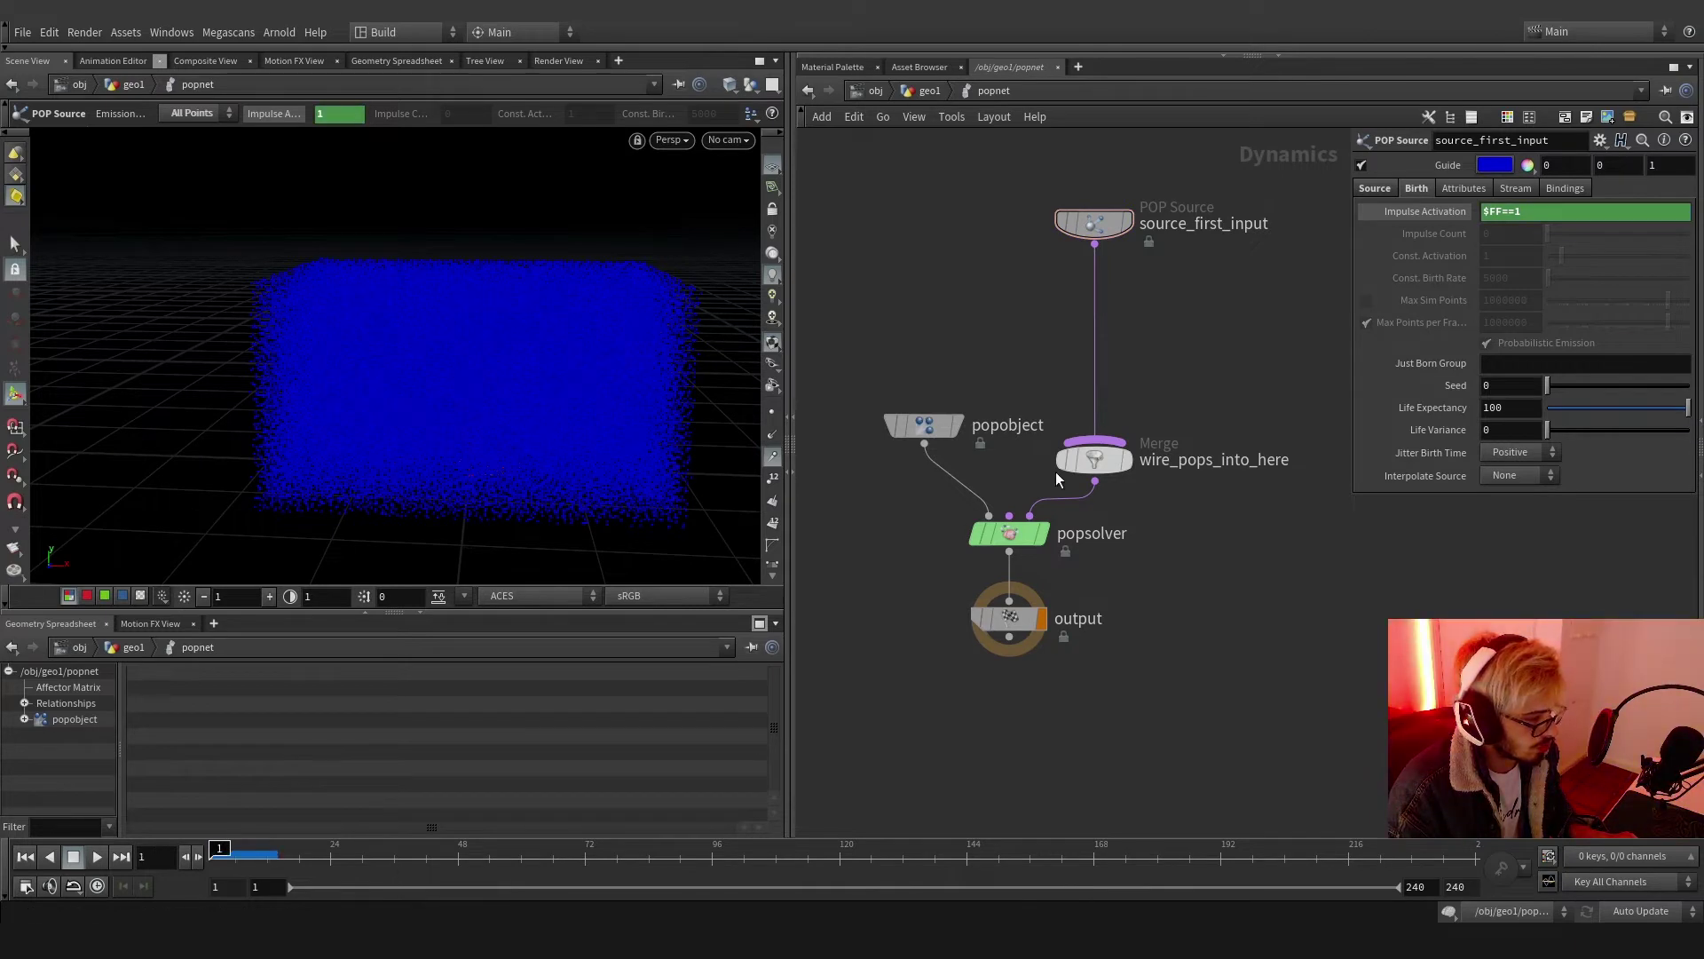
Turn off the guide display of source_first_input and move the node further up to make room below it
click(1085, 223)
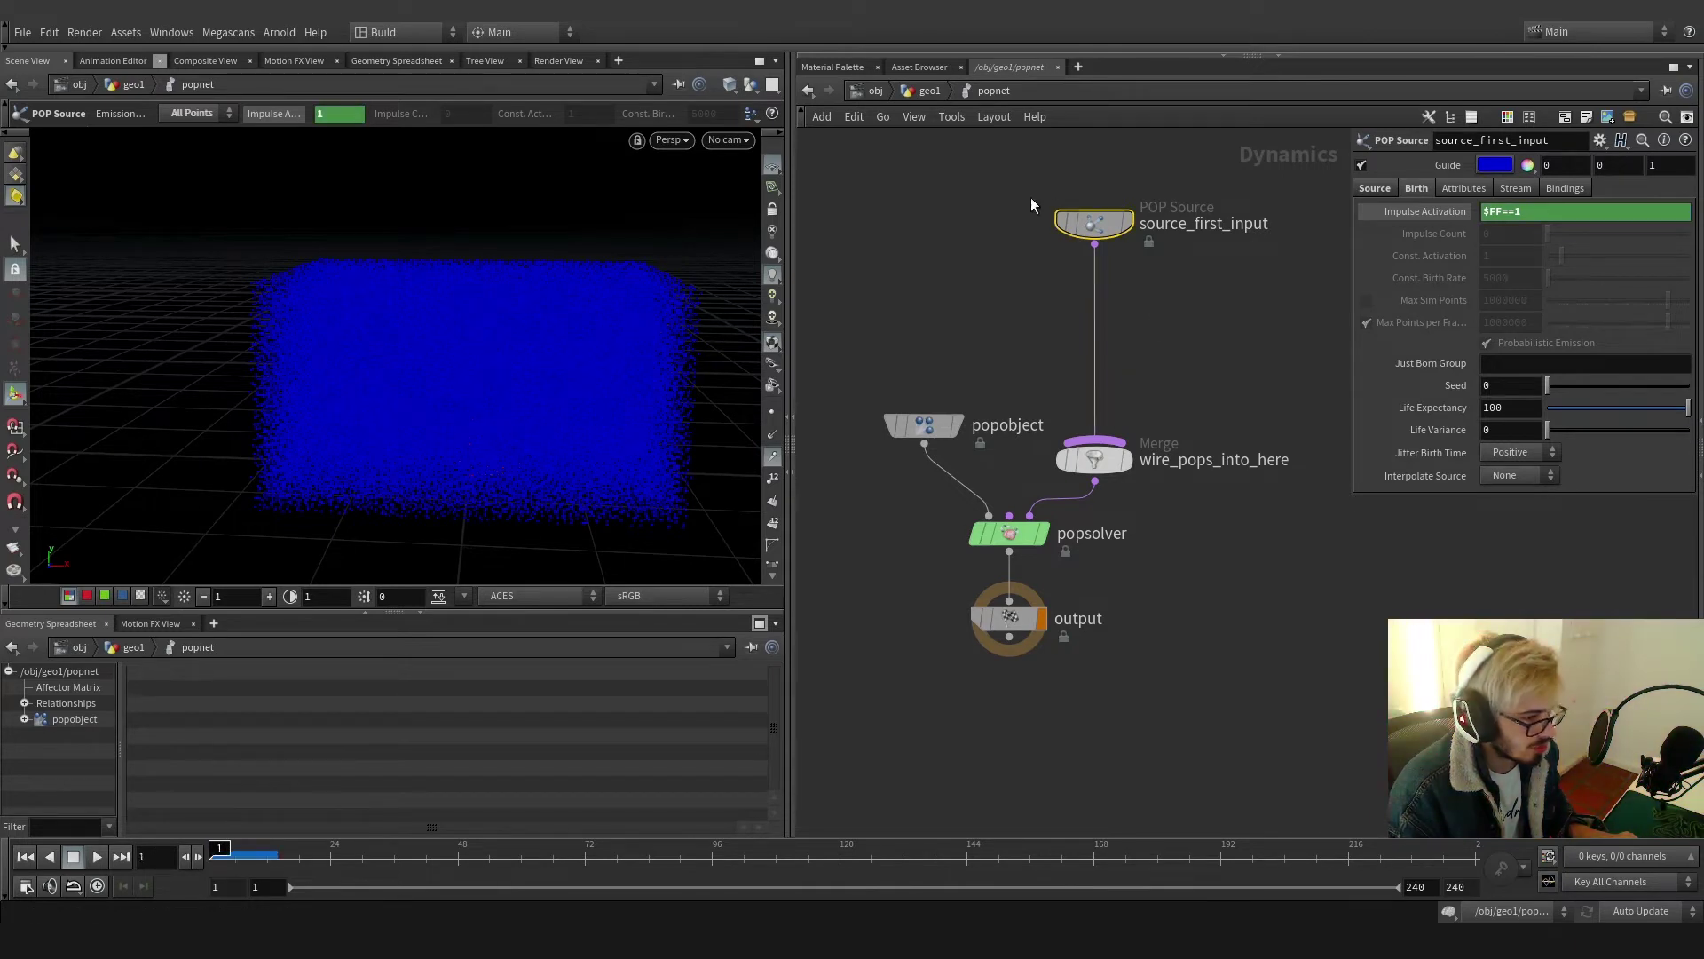
click(1362, 165)
scroll(843, 380, down, 3)
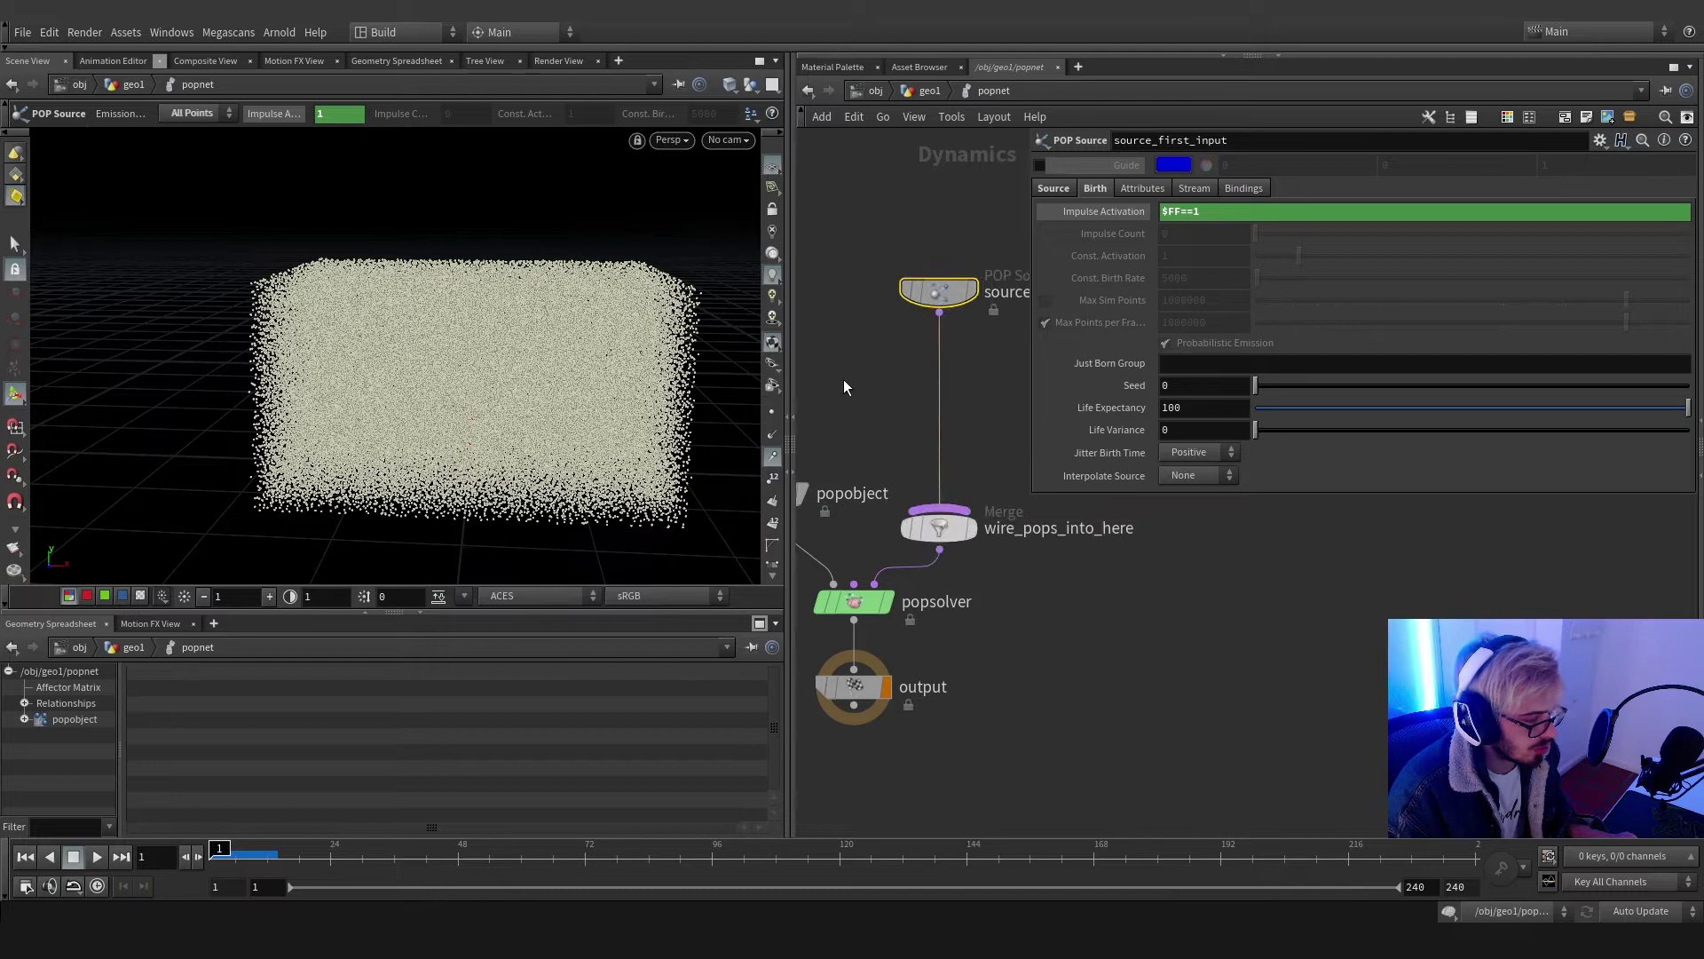
drag(901, 337, 901, 263)
key(Tab)
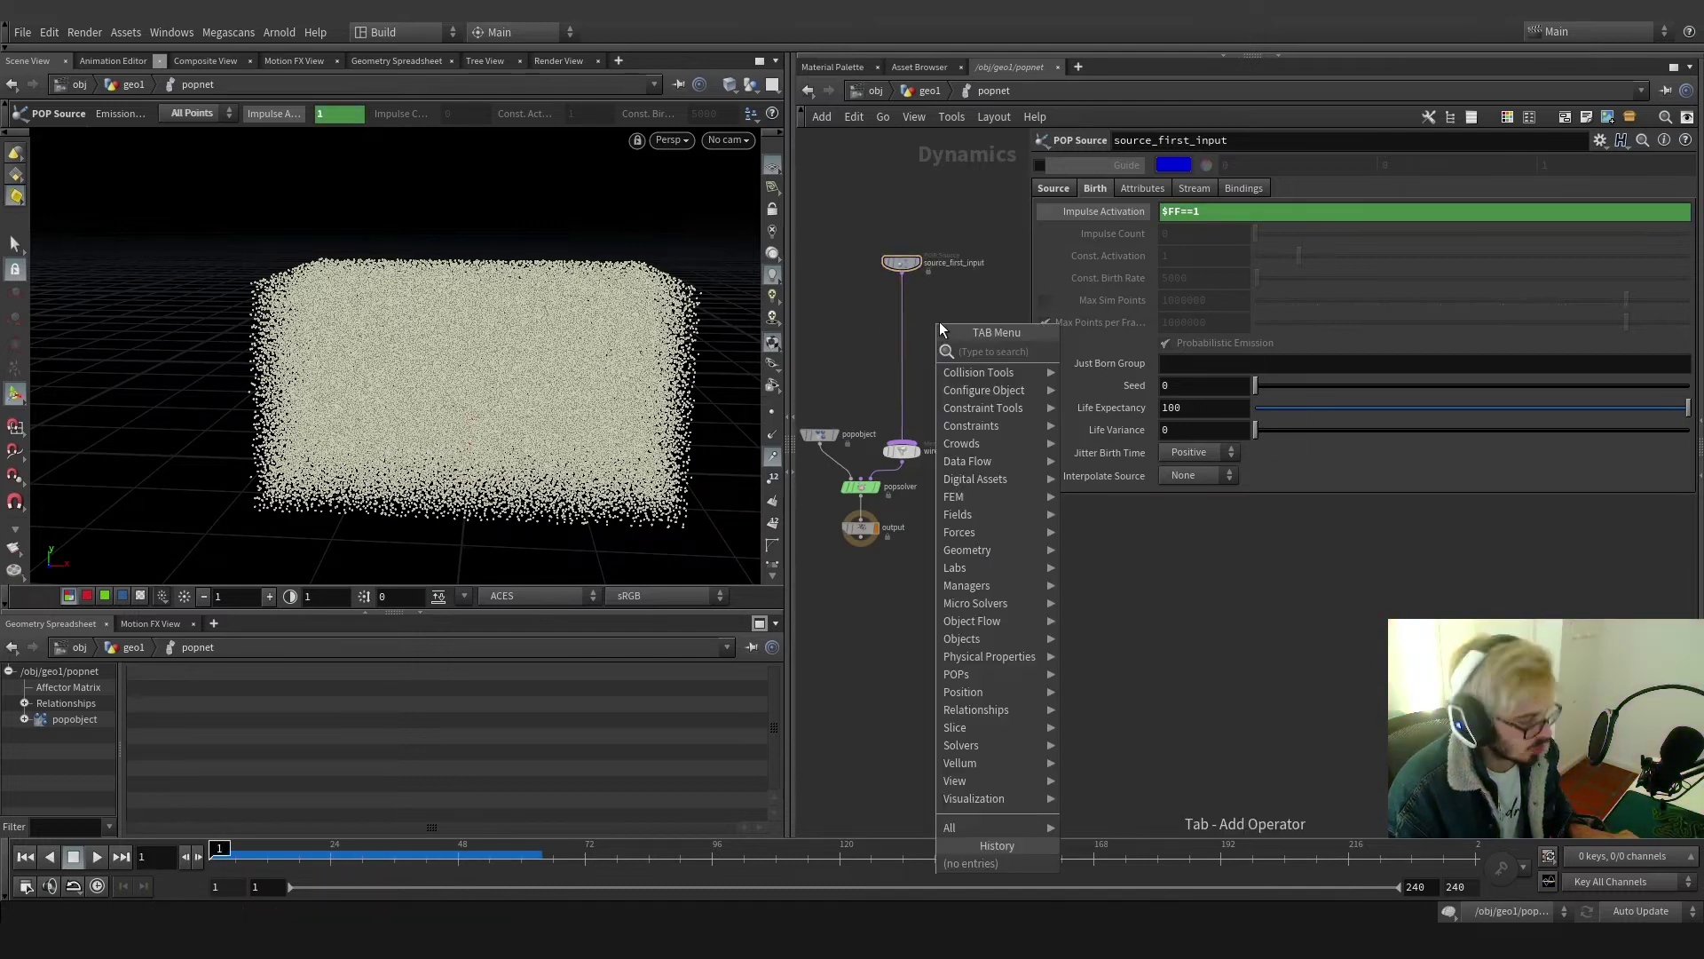
text(pop adv)
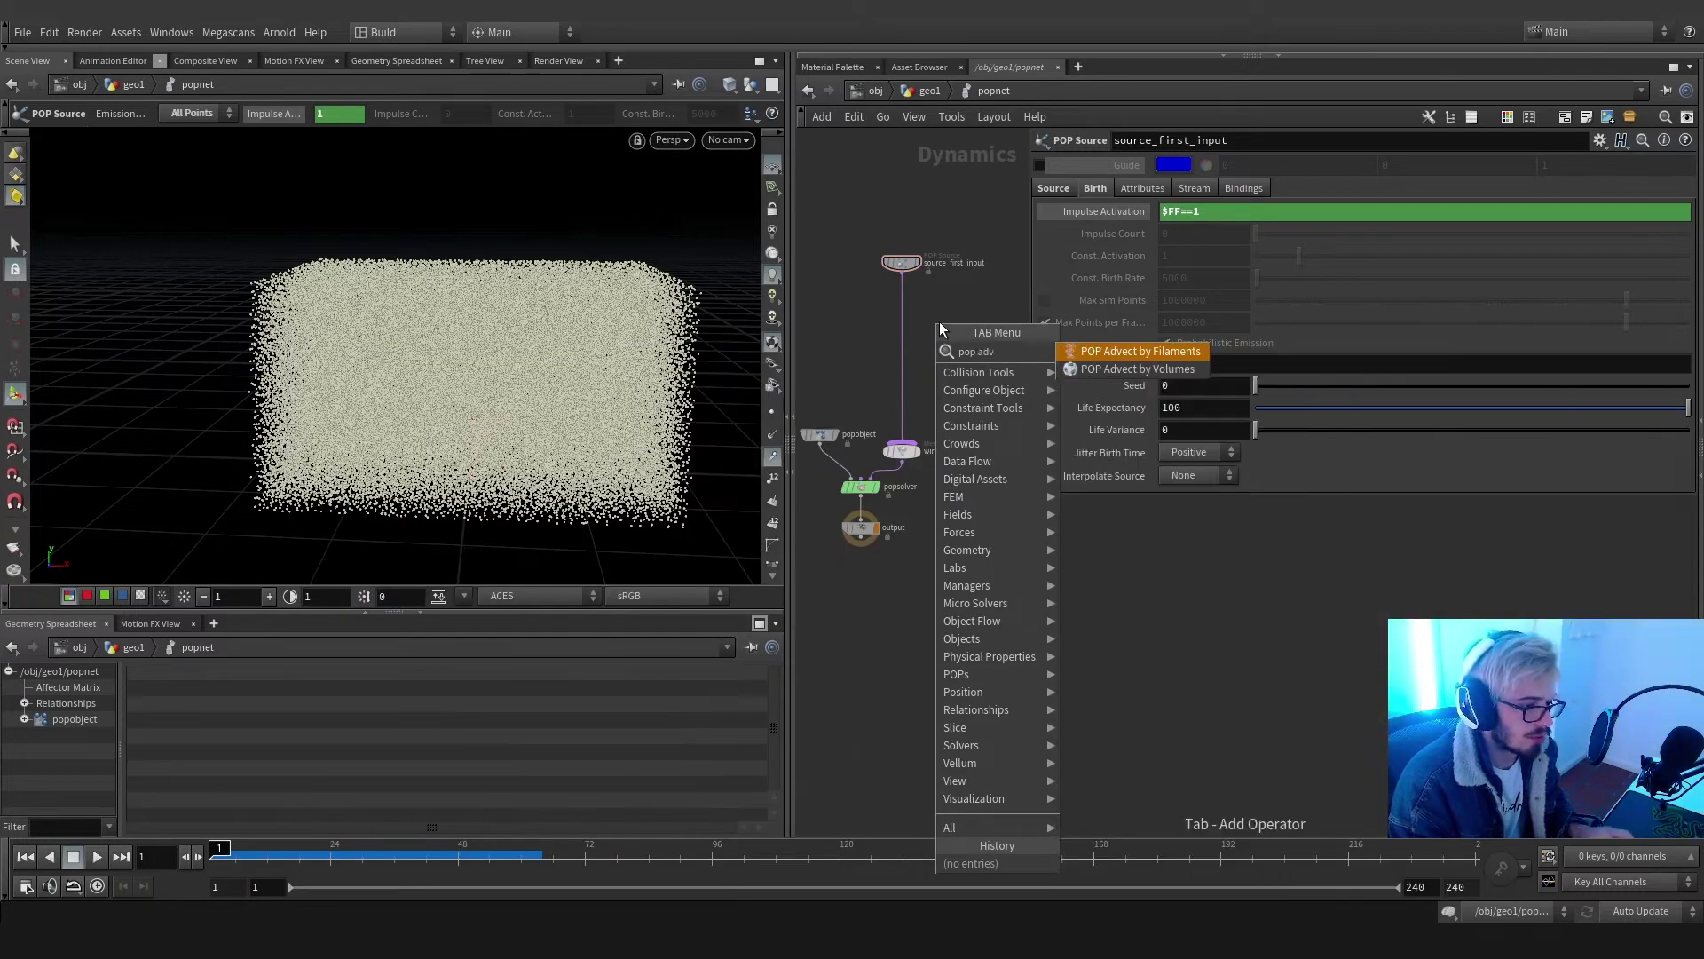
key(Return)
key(Escape)
Insert a POP Advect by Volumes node on the wire between source_first_input and wire_pops_into_here
key(Tab)
text(pop adv)
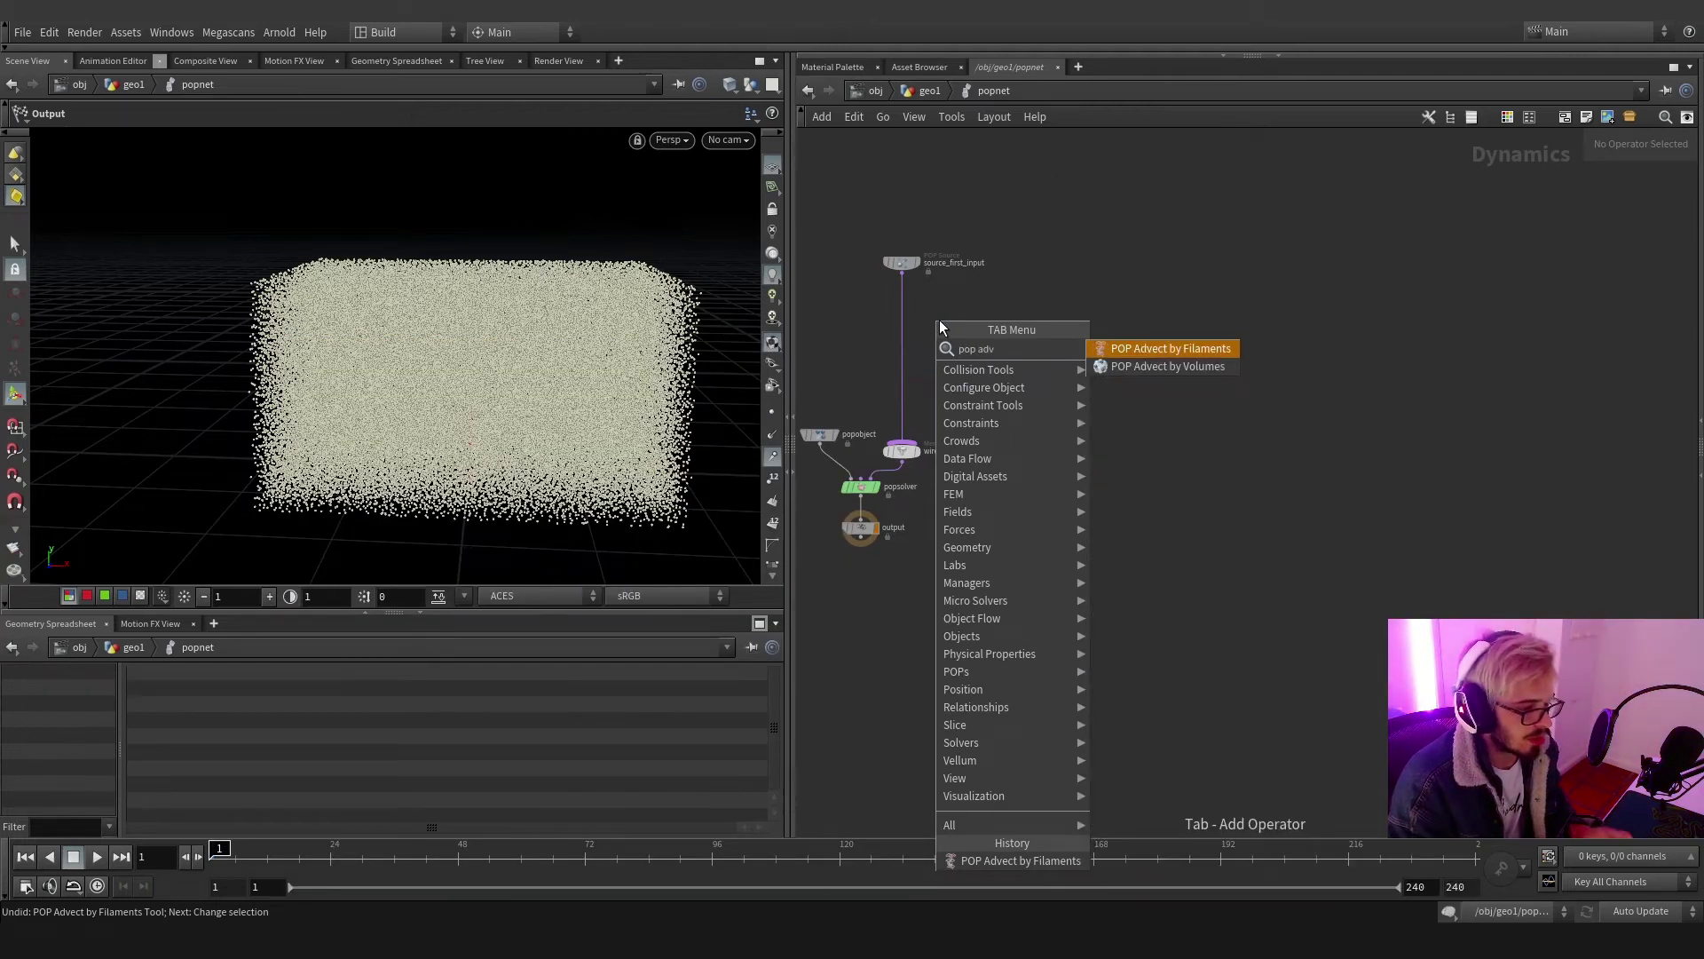
key(Down)
key(Return)
click(904, 327)
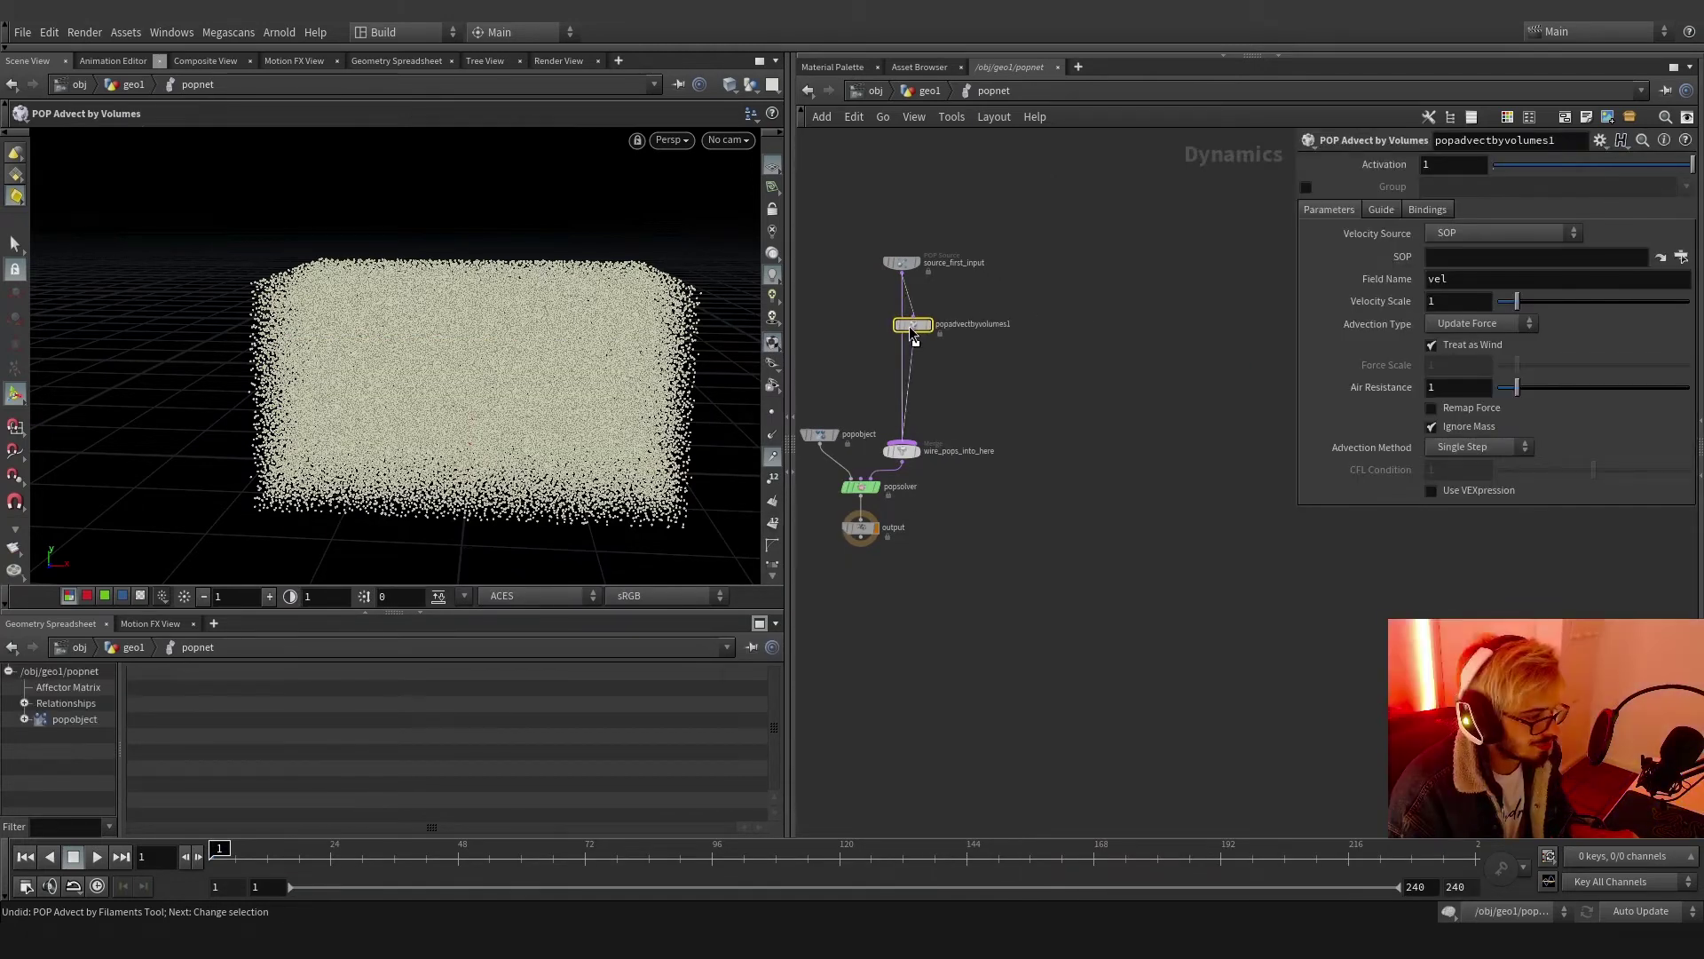
Set the advect node's Velocity Source to Second Context Geometry and its Field Name to v
click(1495, 236)
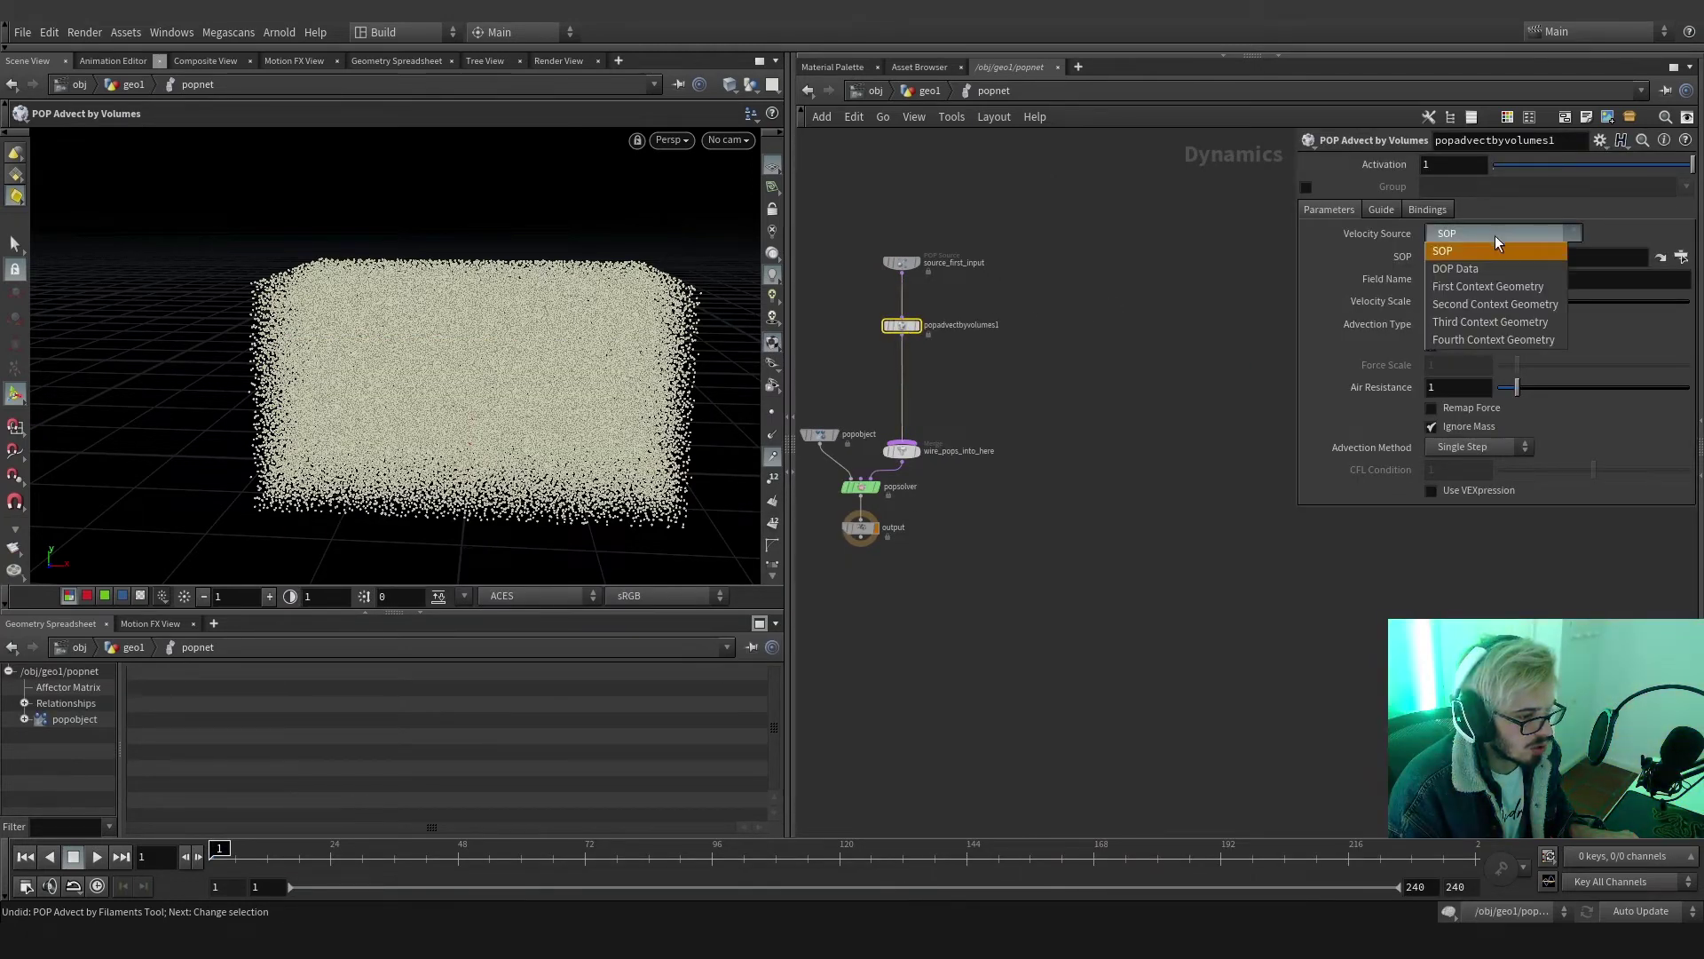
click(1487, 288)
middle_drag(1075, 275, 1248, 282)
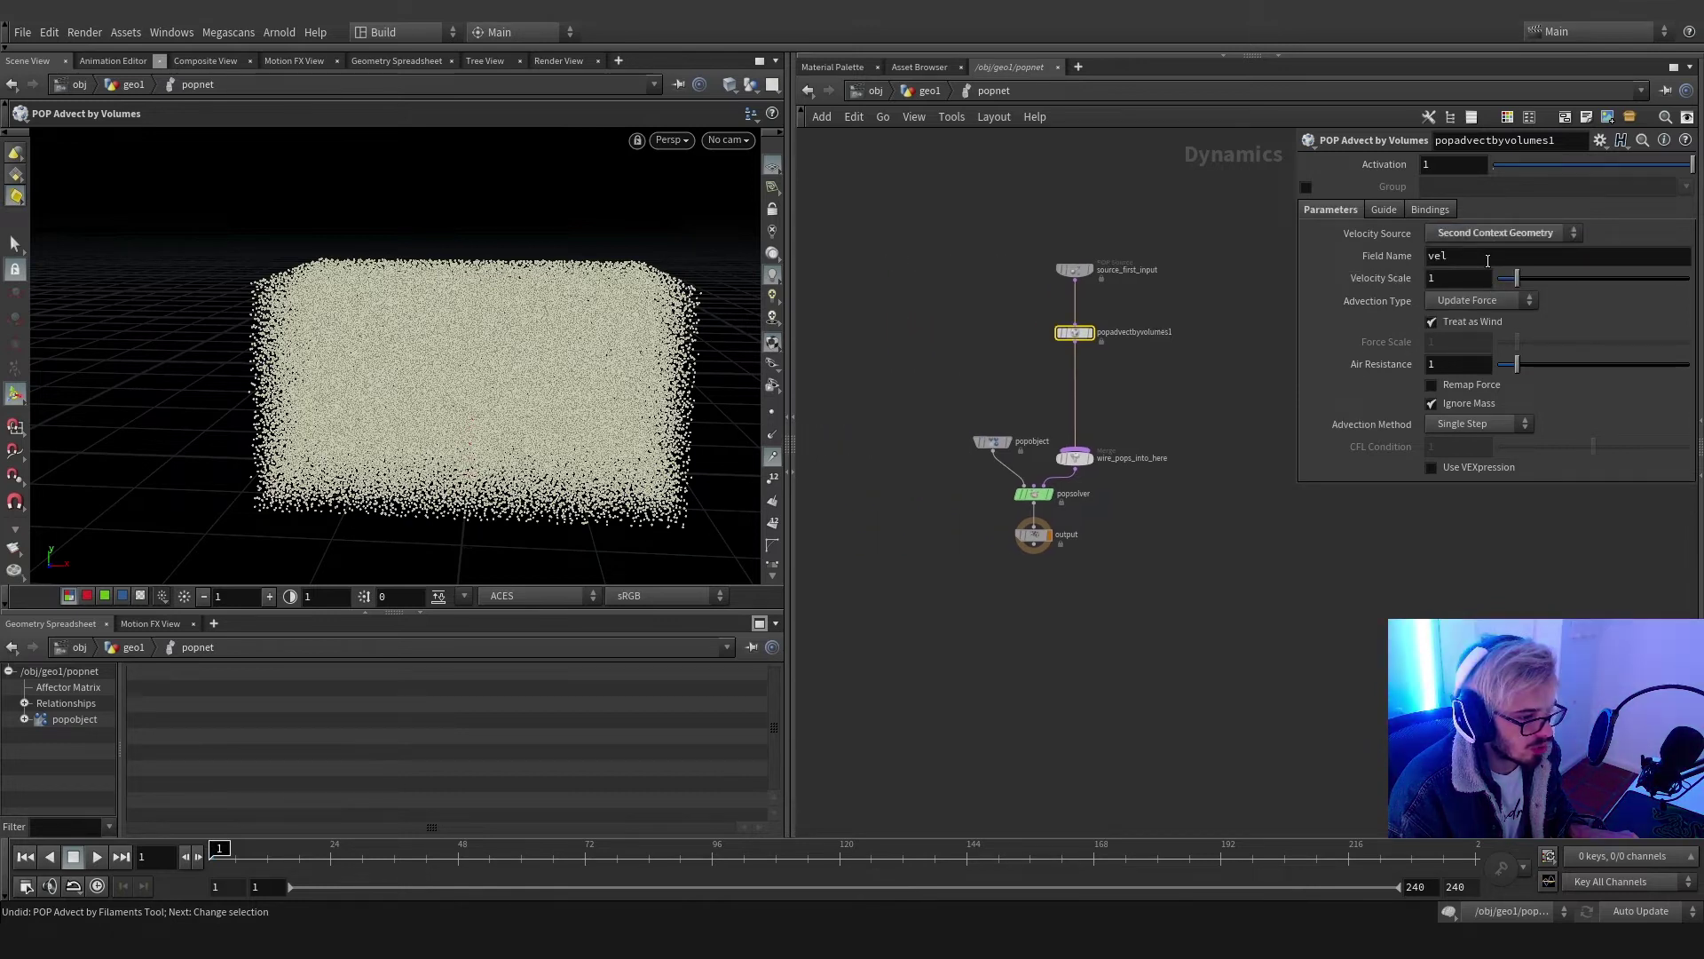
key(BackSpace)
click(1202, 310)
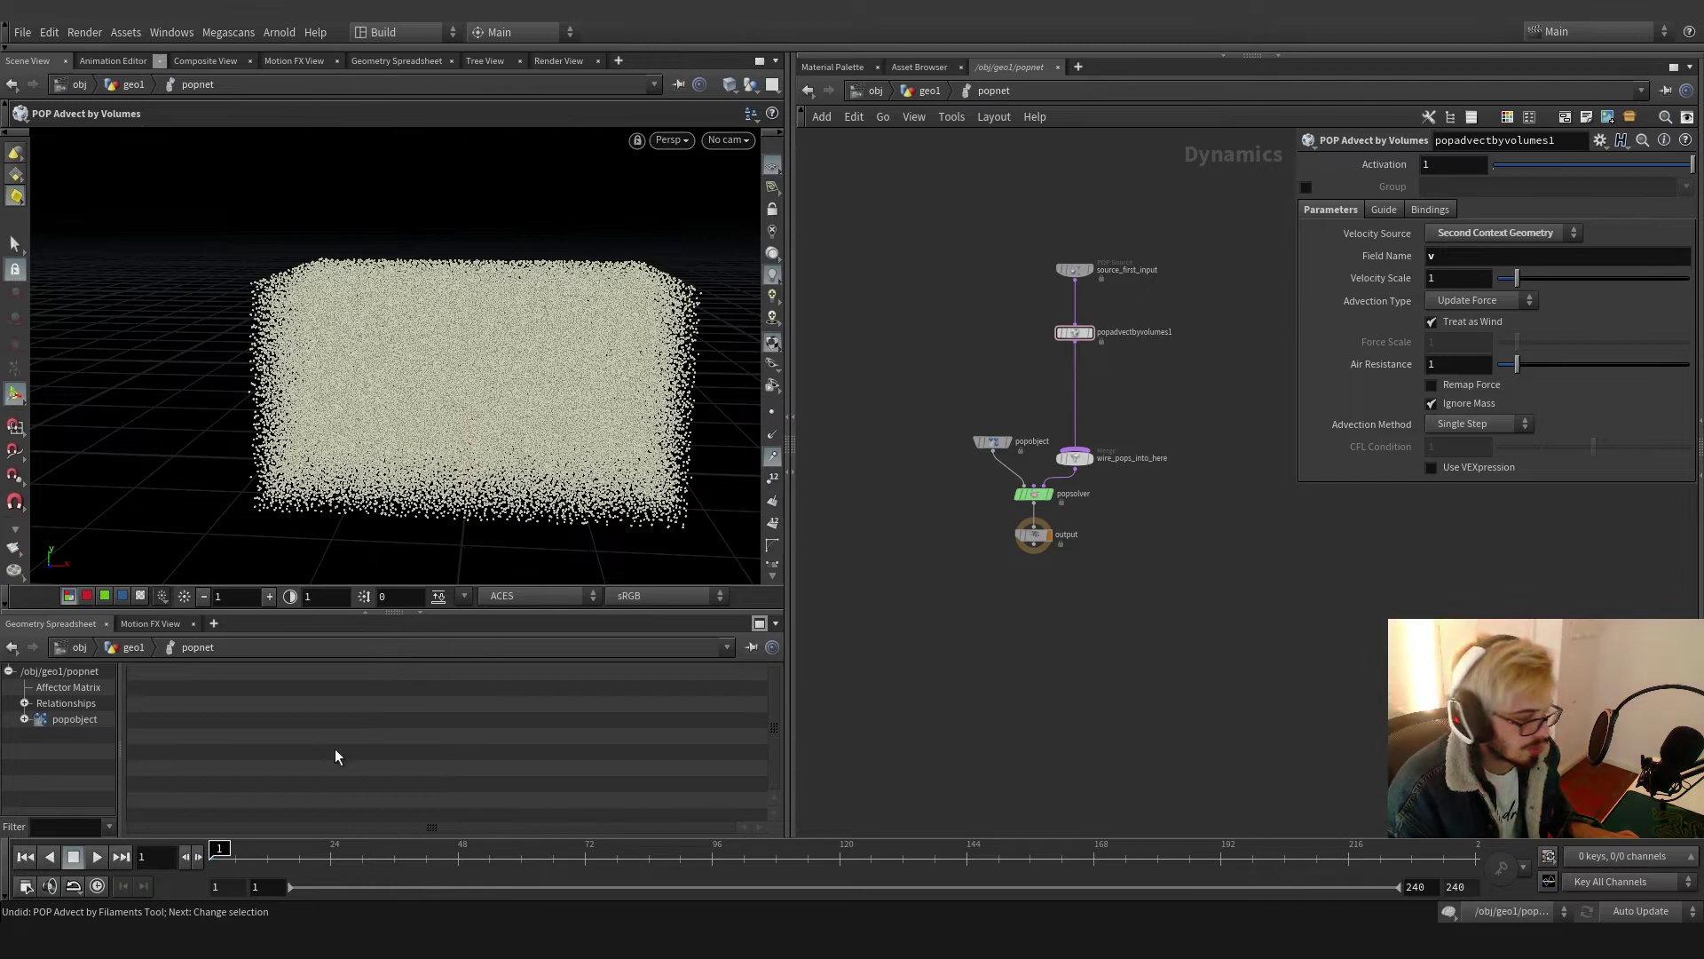
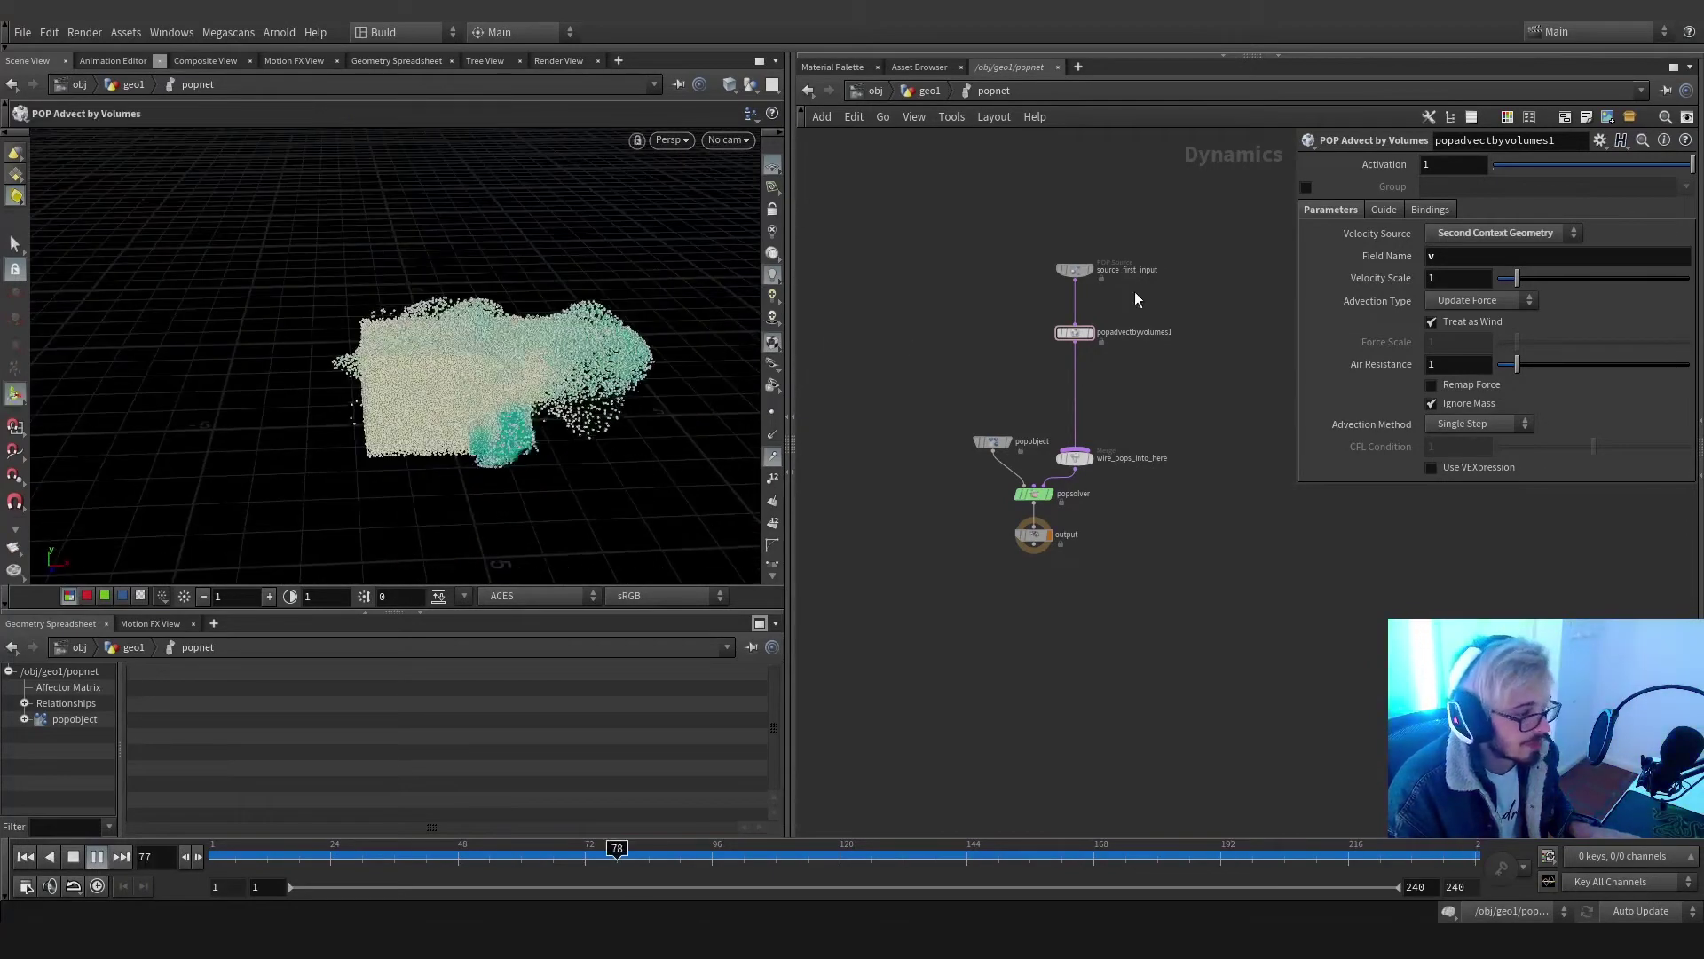
Return to geo1, rewind the simulation to frame 1, and add a displayed Point VOP wired below popnet
click(929, 91)
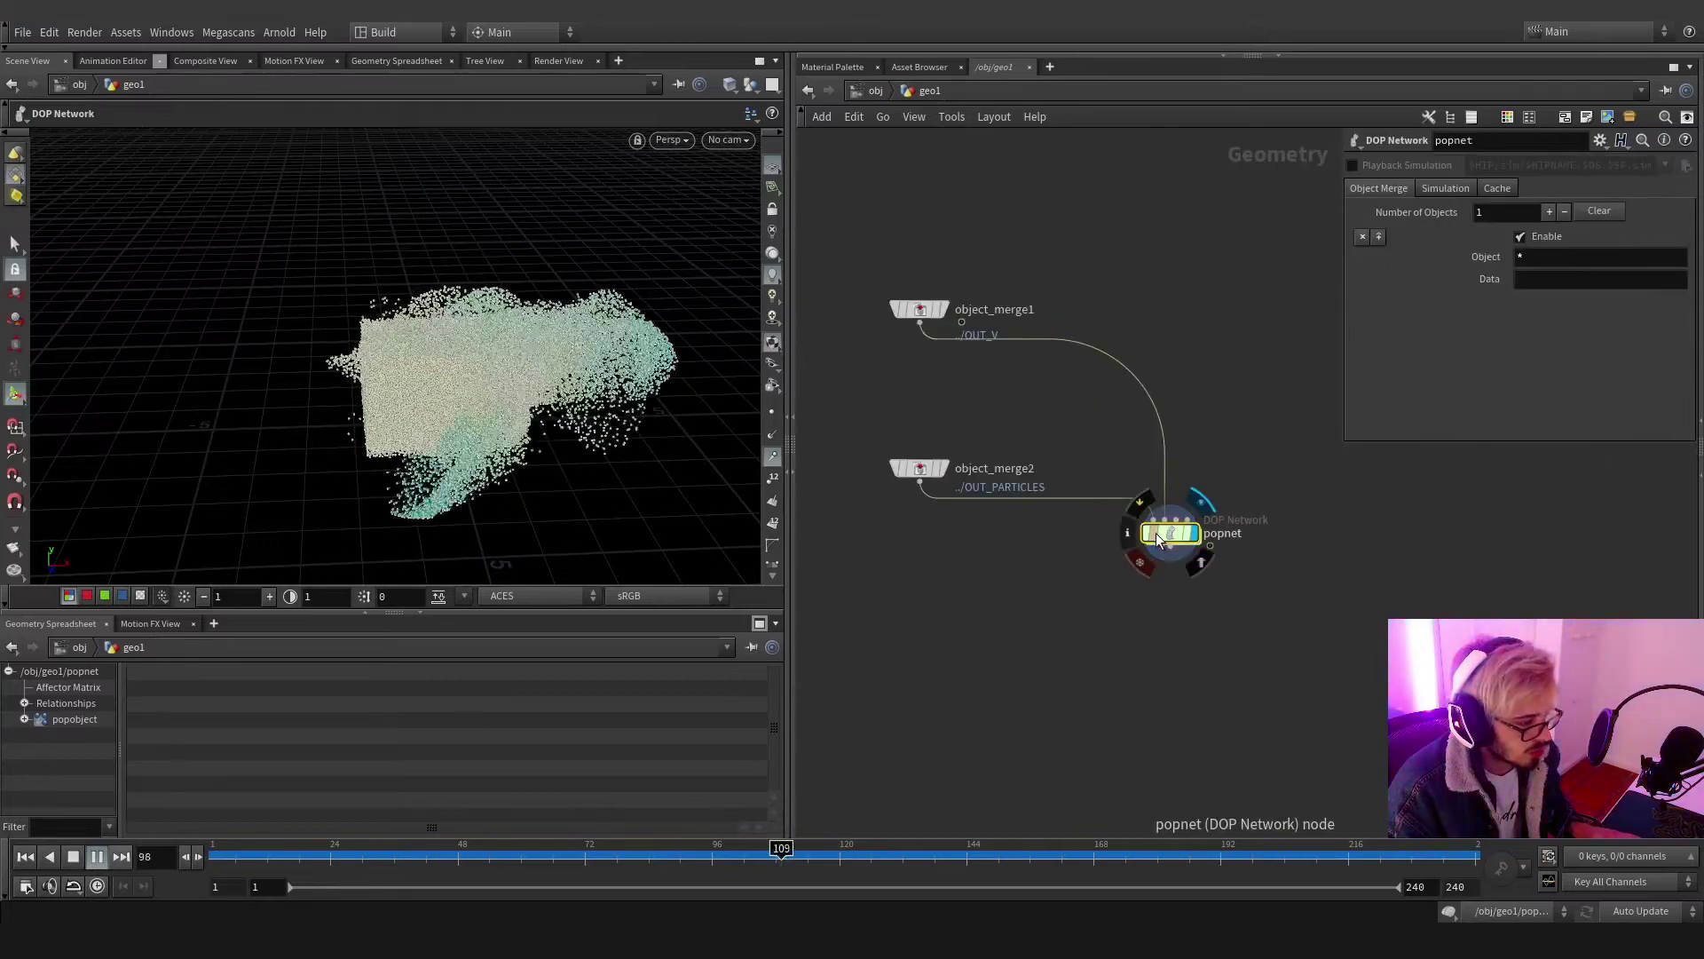
drag(551, 855, 212, 854)
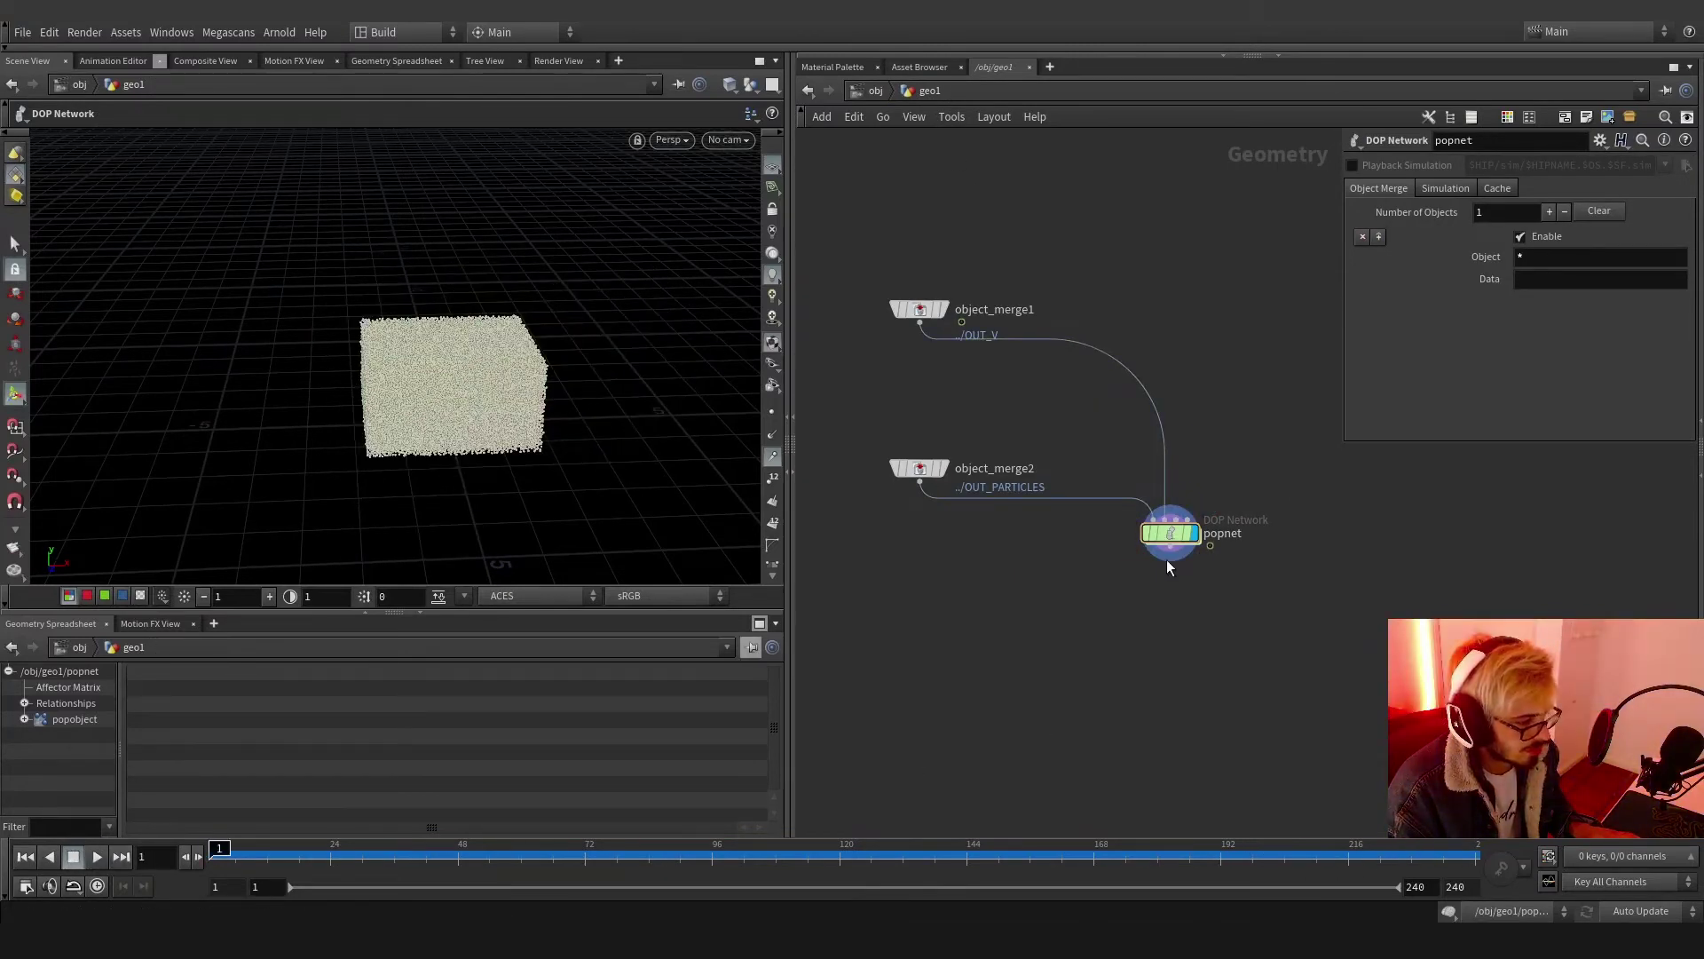
key(Tab)
text(pop)
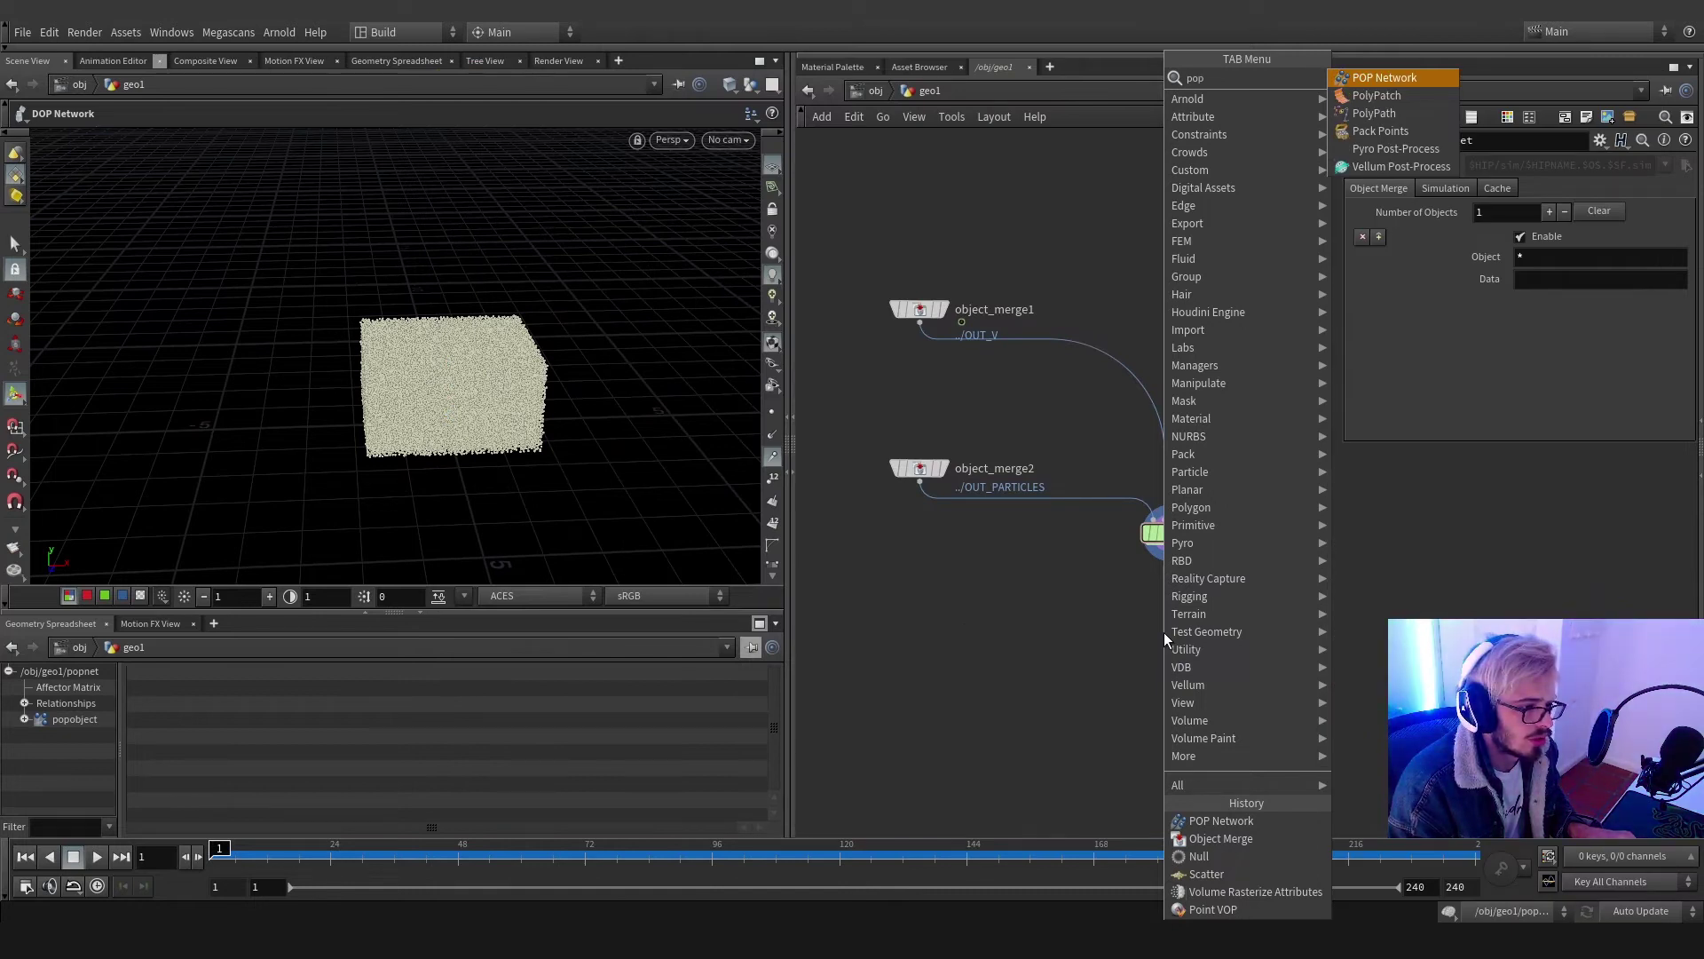
key(BackSpace)
text(int vo)
key(Return)
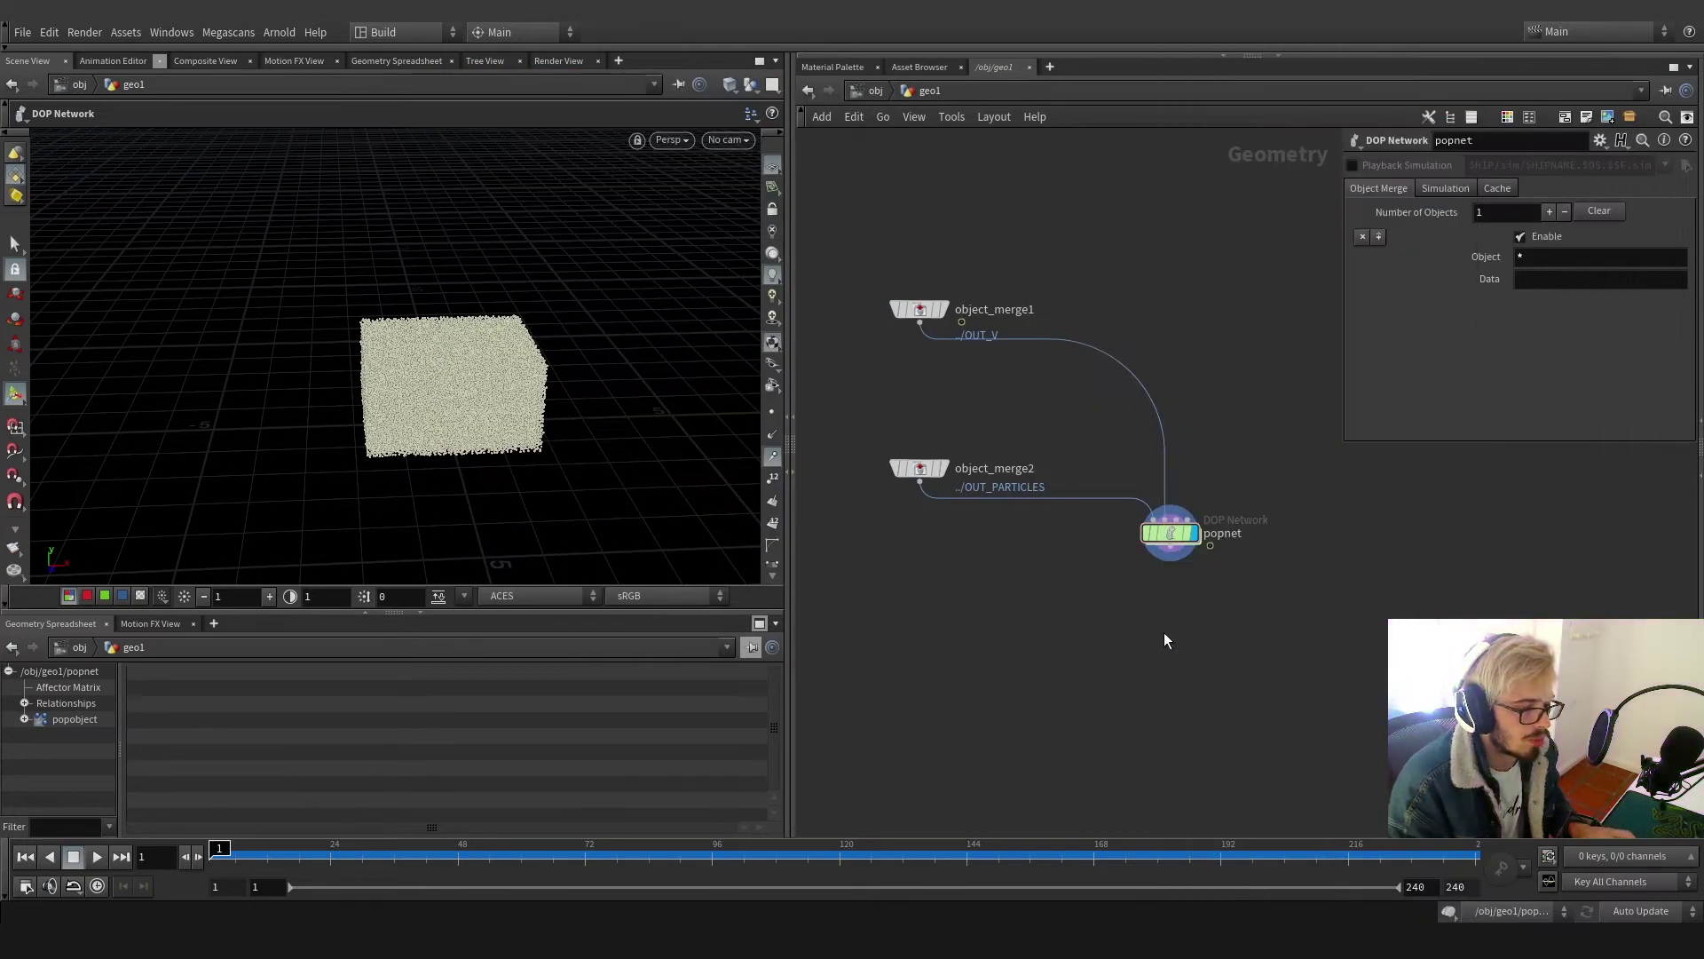
click(1165, 632)
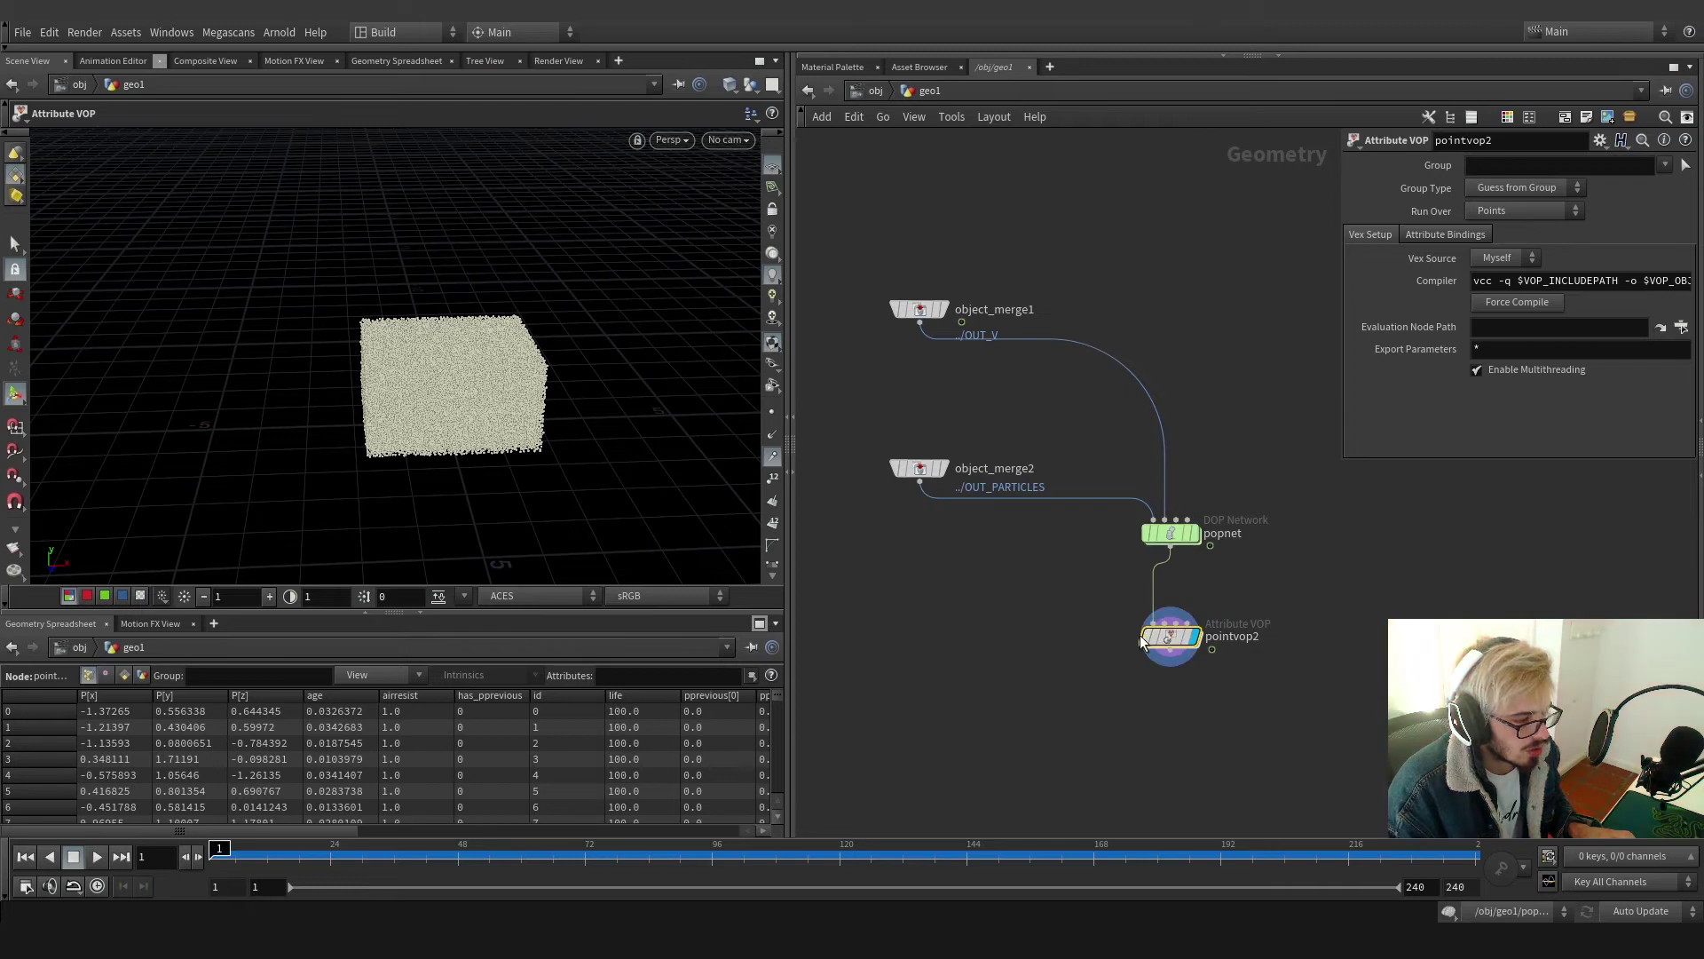
Inside pointvop2, add a Length node and feed it the v output of geometryvopglobal1
double_click(1184, 636)
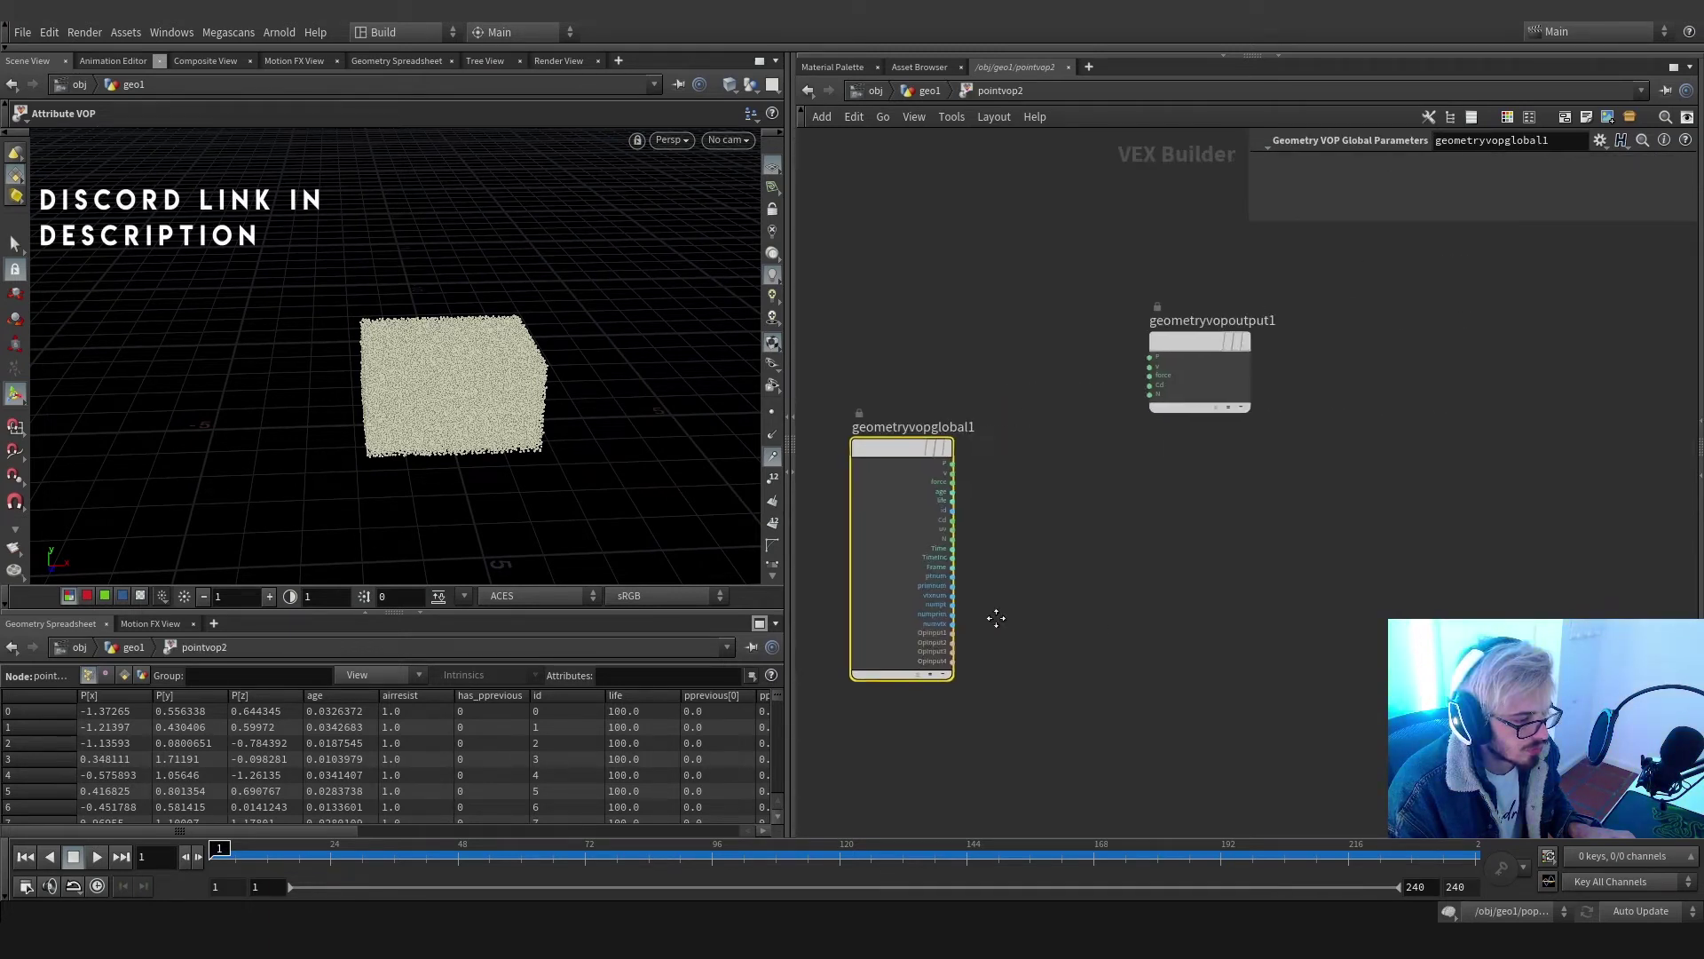
drag(1195, 375, 1396, 432)
key(Tab)
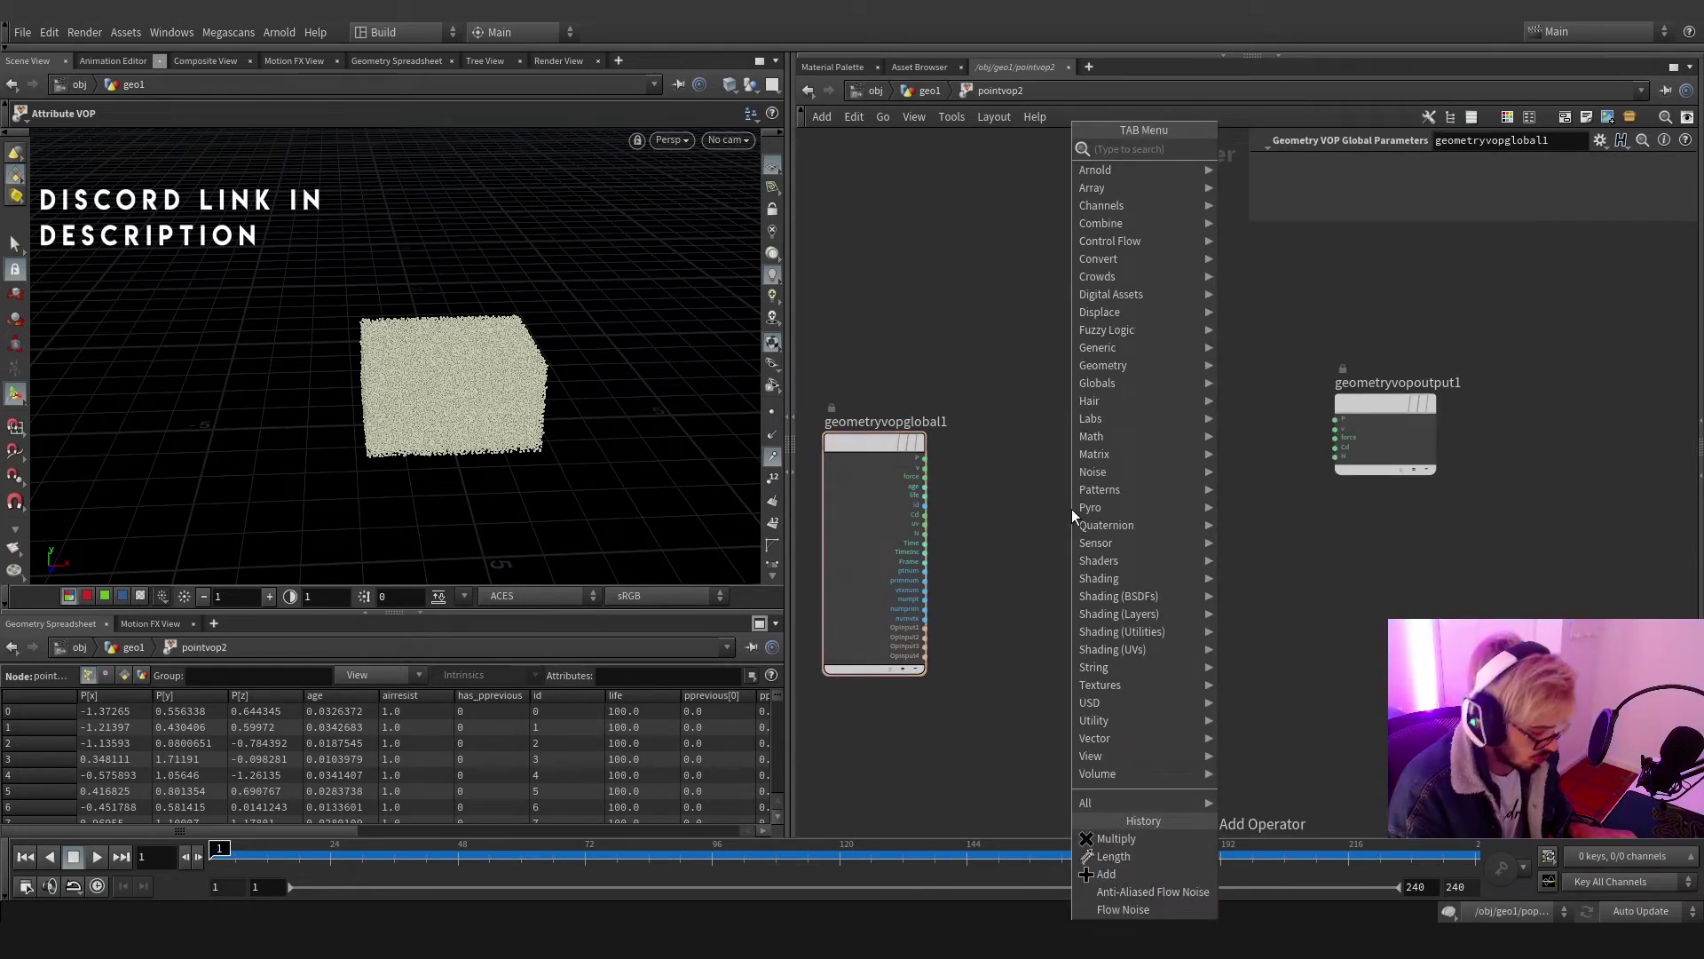
text(len)
key(Escape)
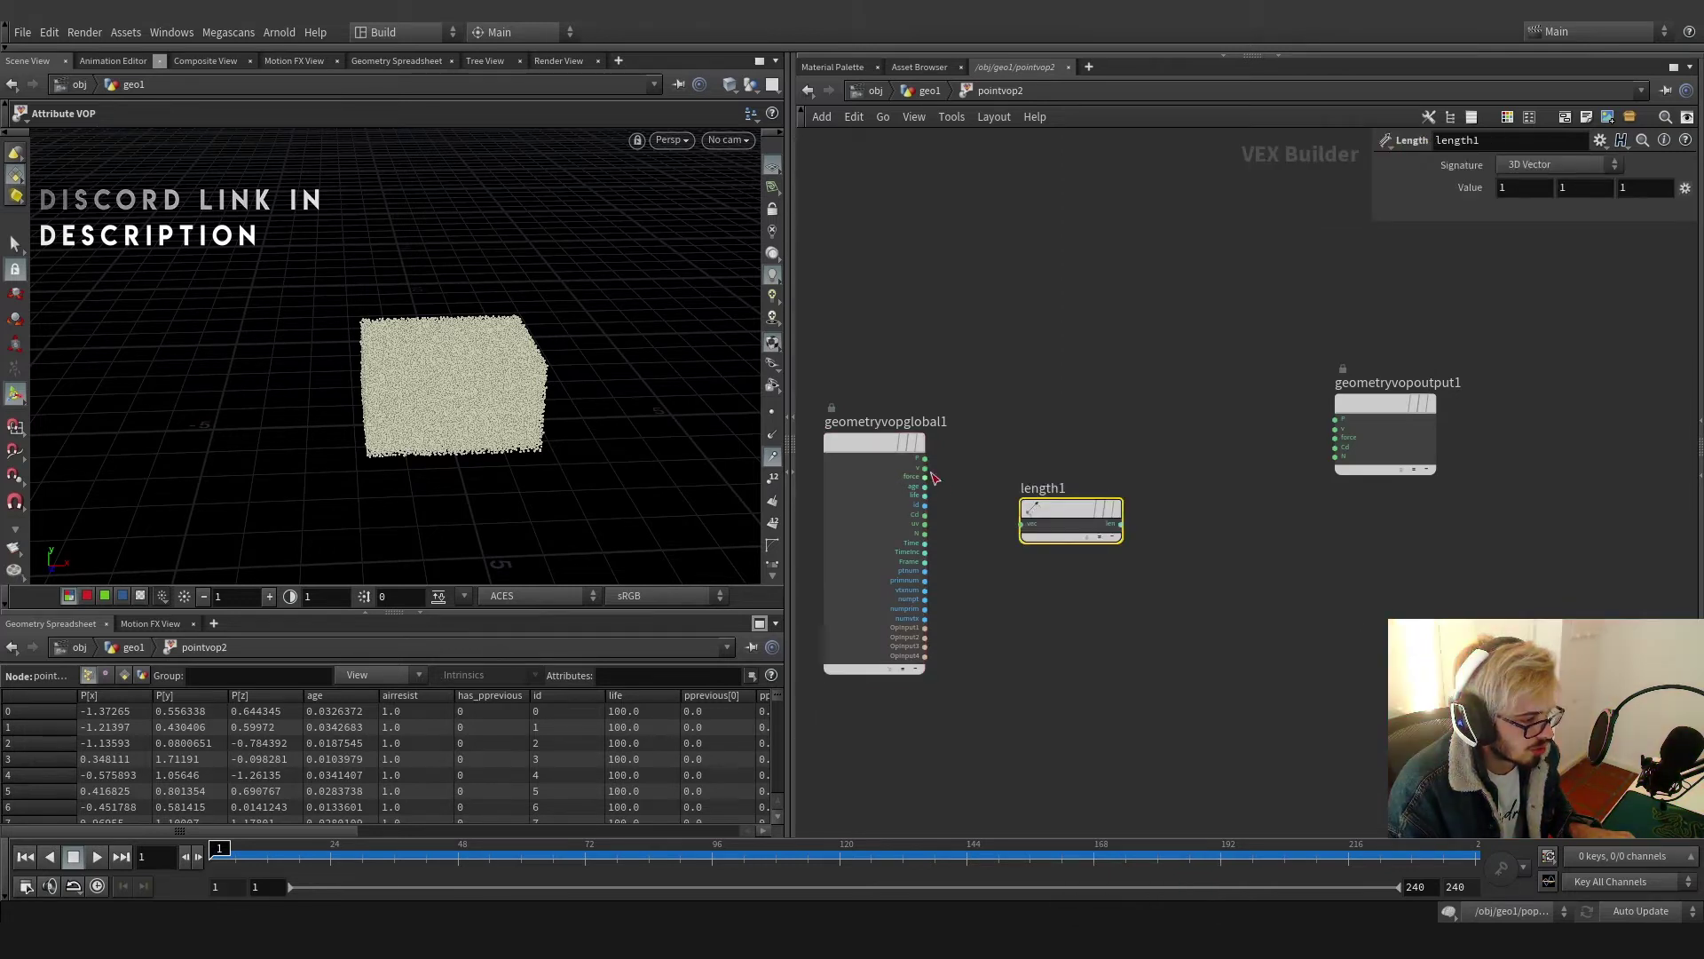
click(925, 467)
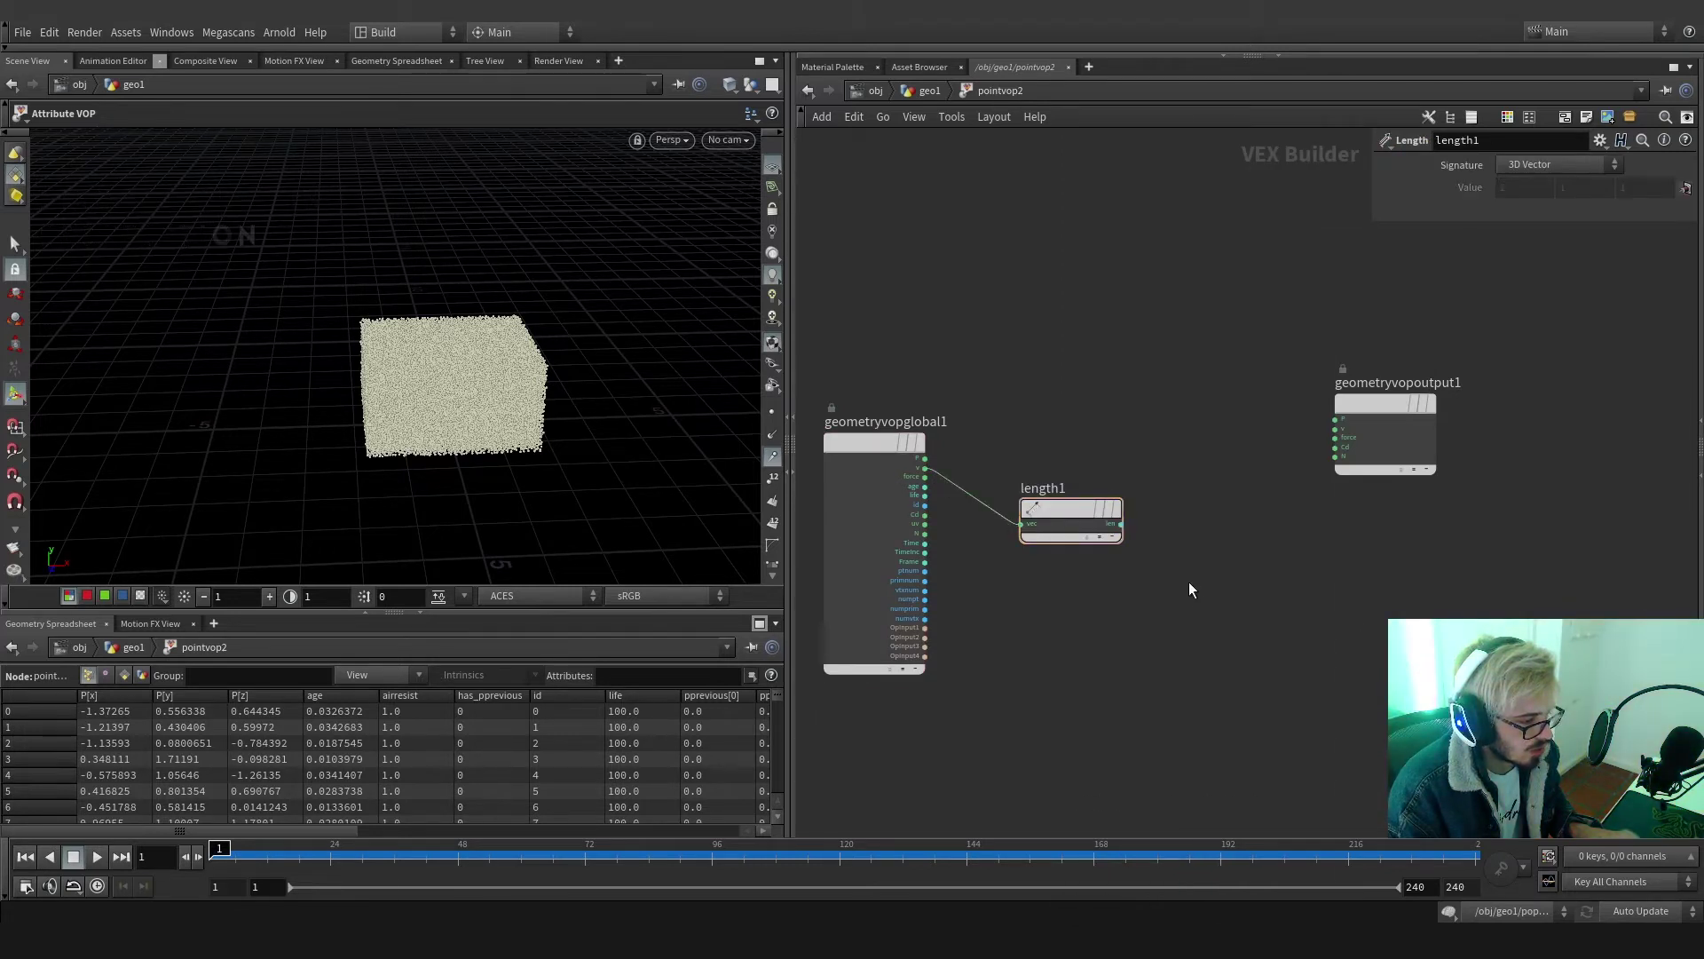
Add a Ramp Parameter node fed by length1 and wire its ramp output into the Cd input of geometryvopoutput1
key(Tab)
text(ramp)
key(Down)
key(Return)
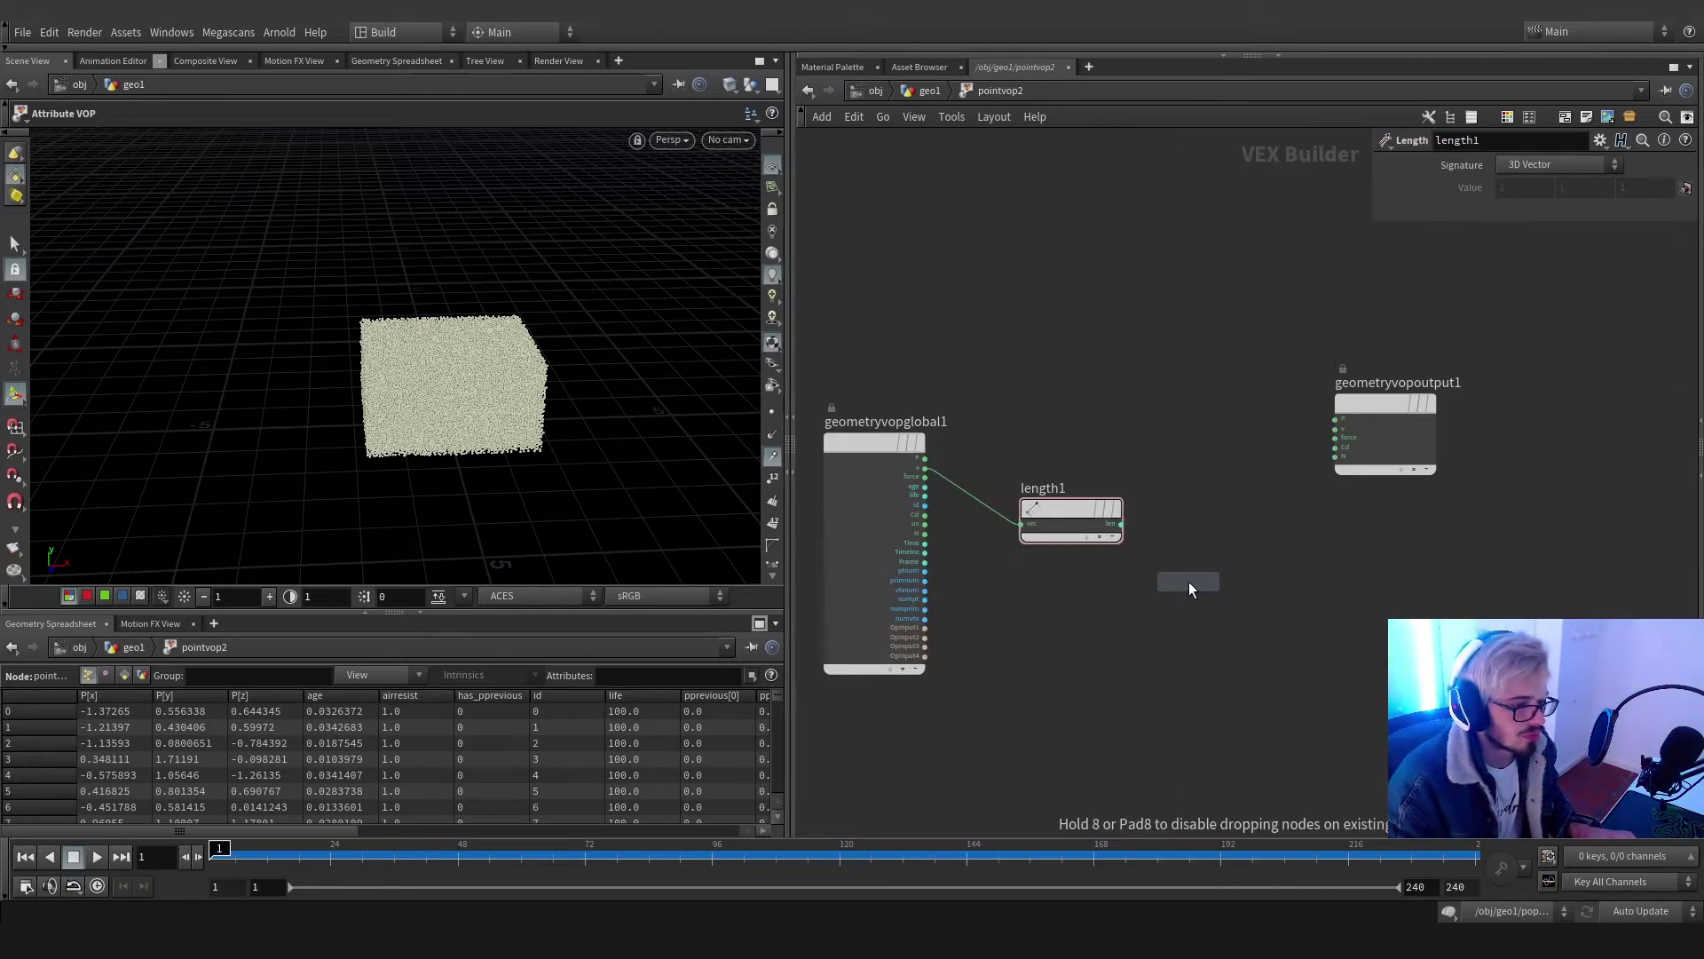
click(1217, 552)
click(1175, 562)
middle_drag(1273, 573, 1069, 578)
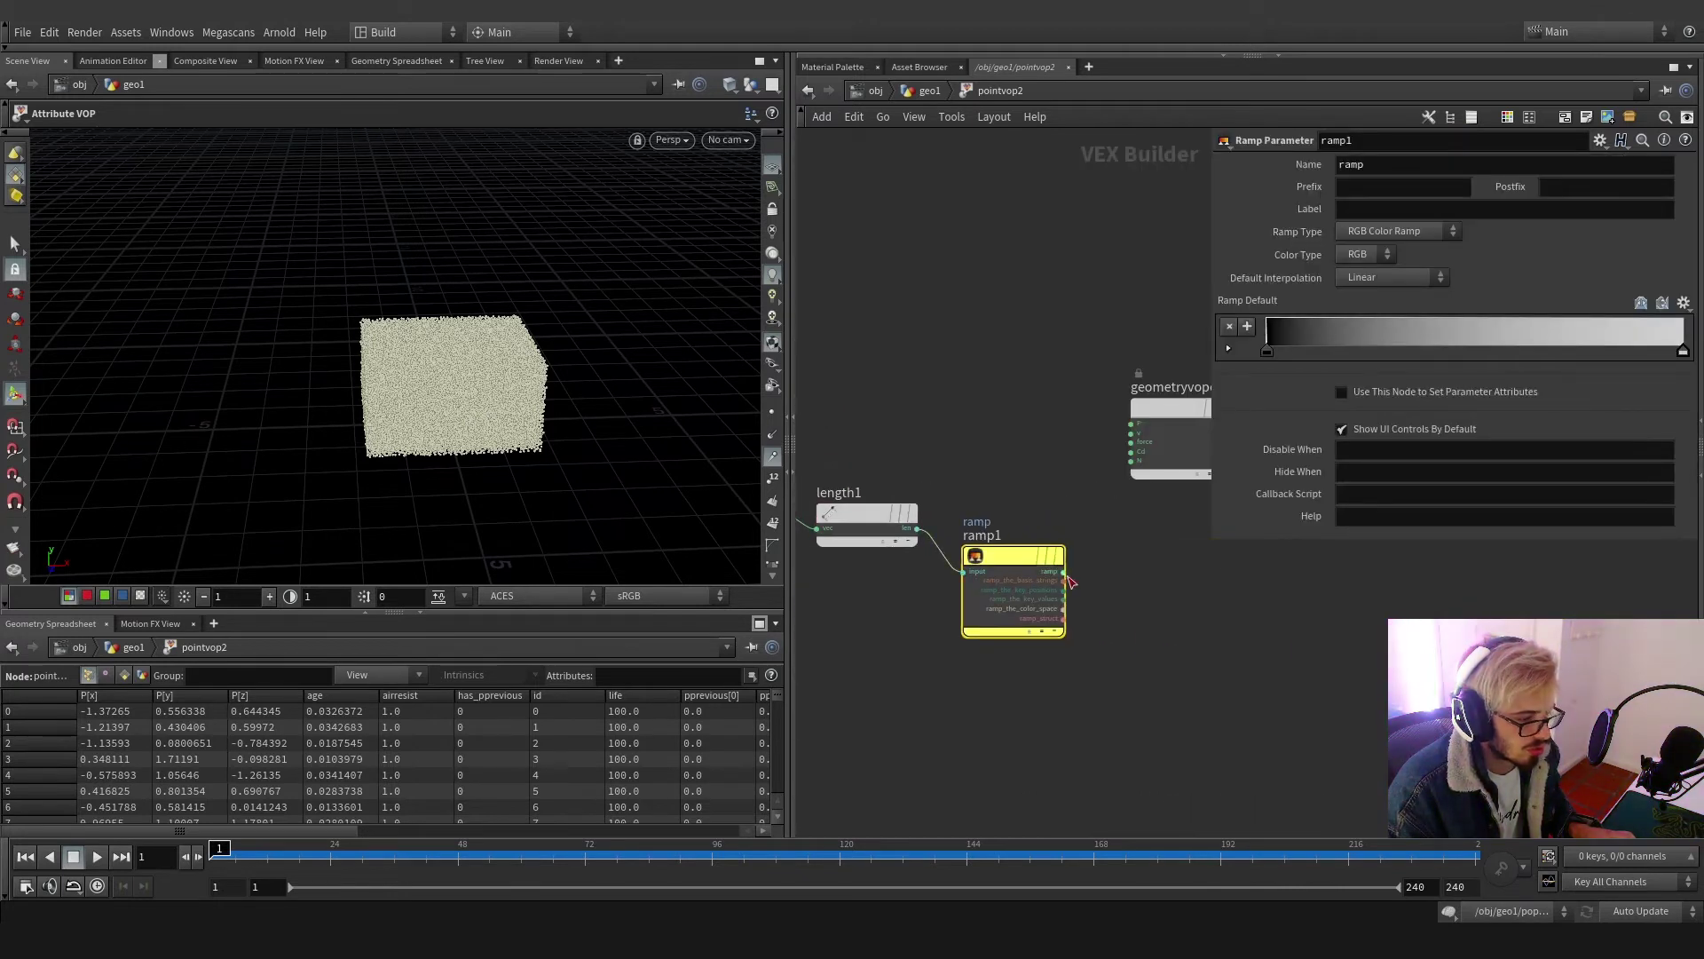
click(1065, 572)
click(1140, 454)
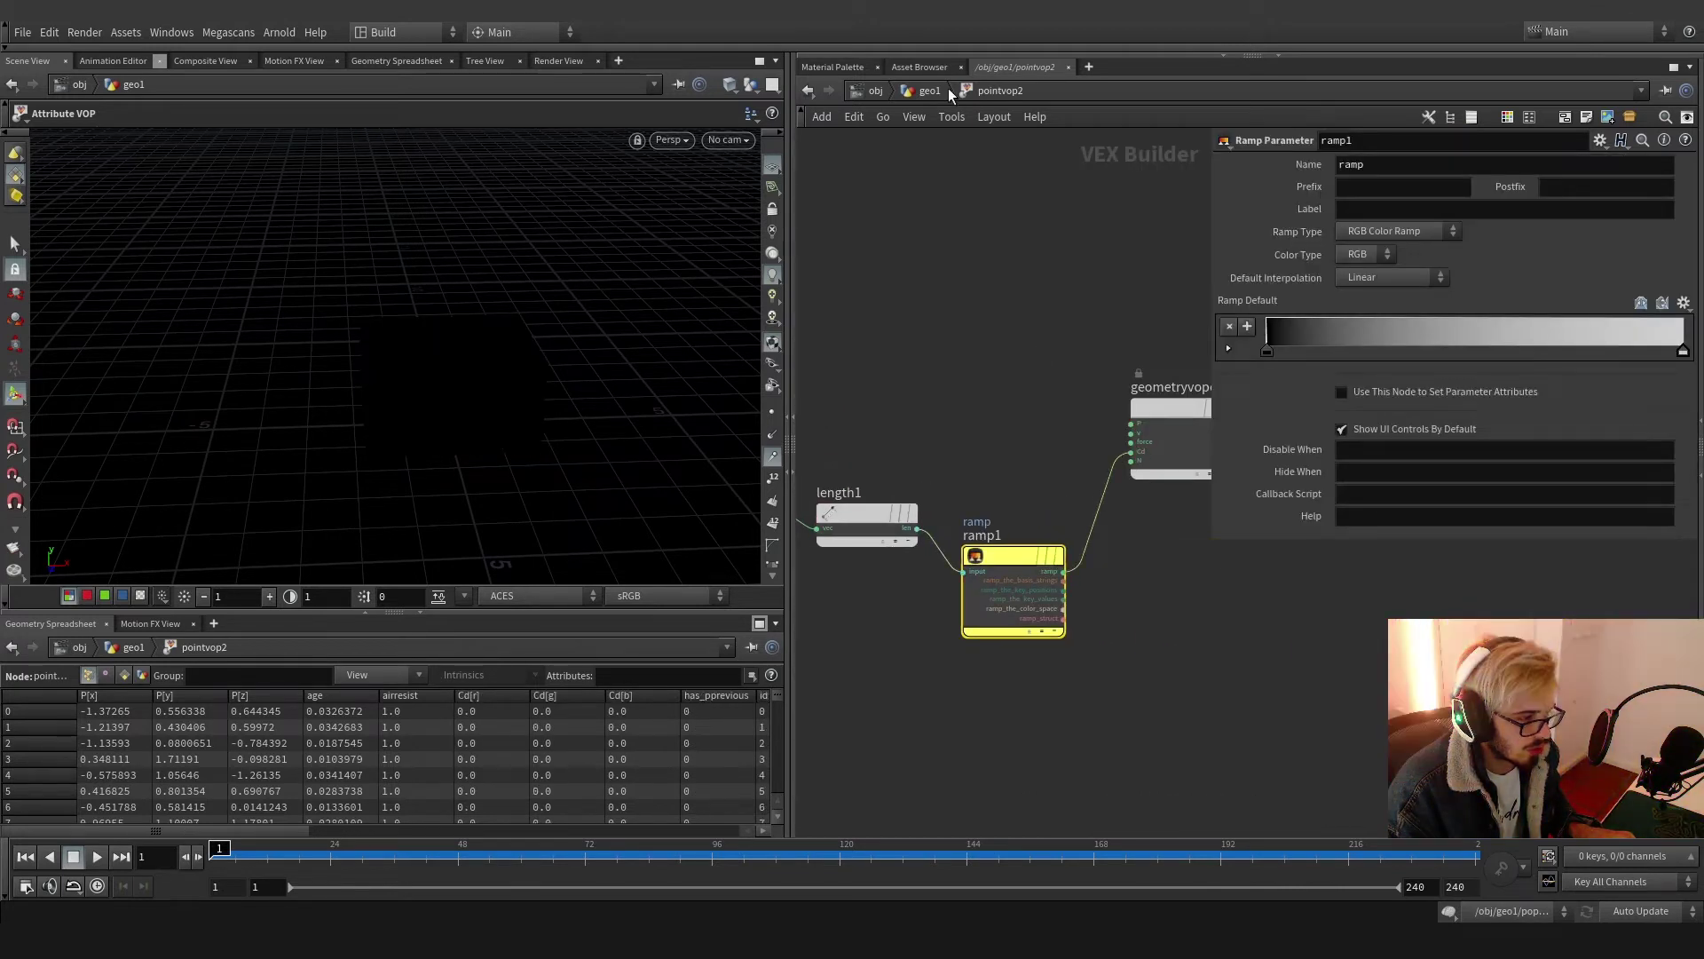
Return to geo1 and set the start color of pointvop2's ramp to red (1, 0, 0)
click(929, 90)
double_click(1396, 526)
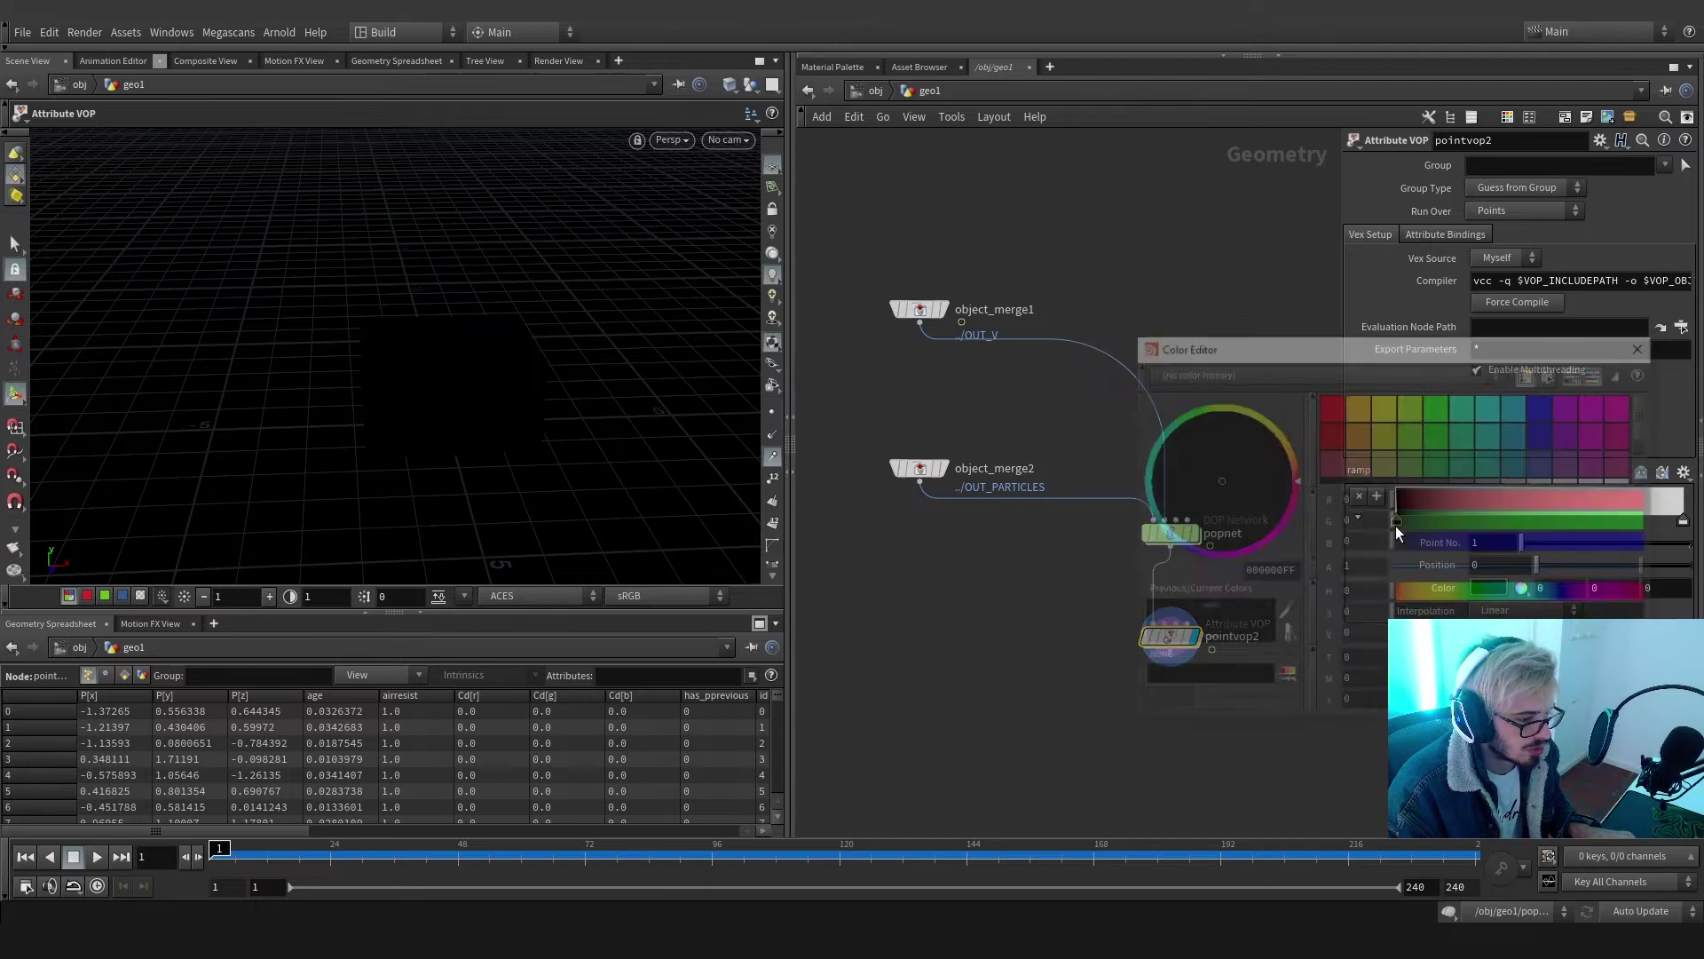
click(1333, 404)
click(1645, 345)
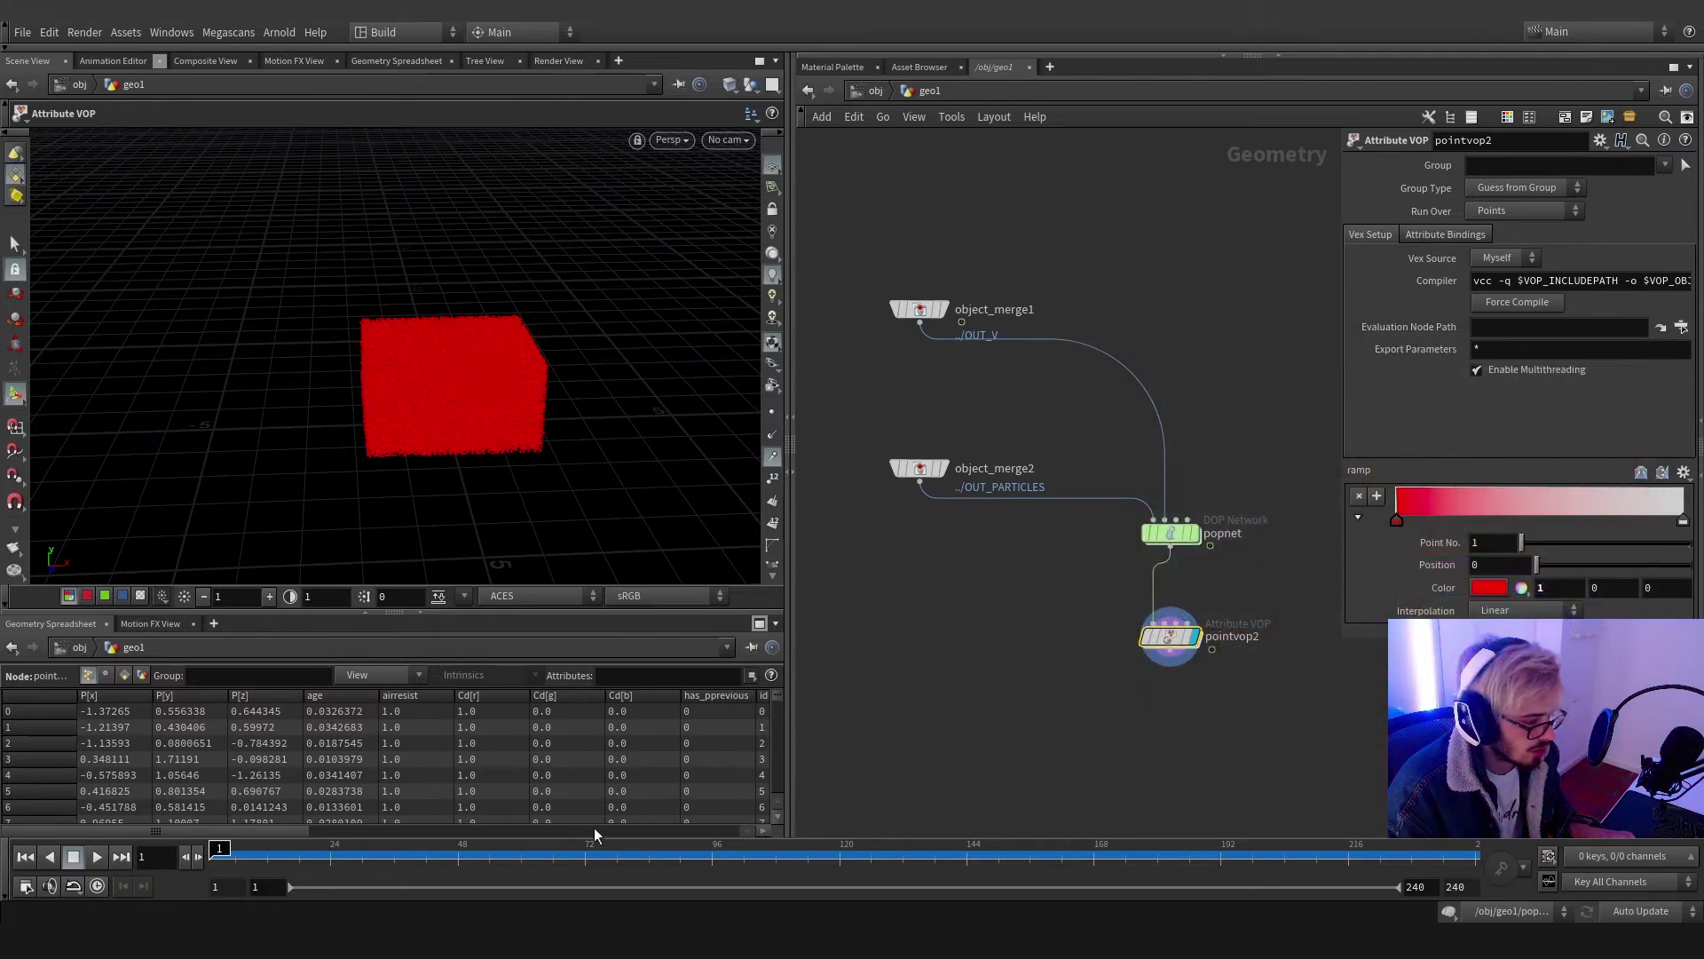
Play the simulation to frame 64 and set the ramp's end color to cyan (0, 1, 1)
key(Up)
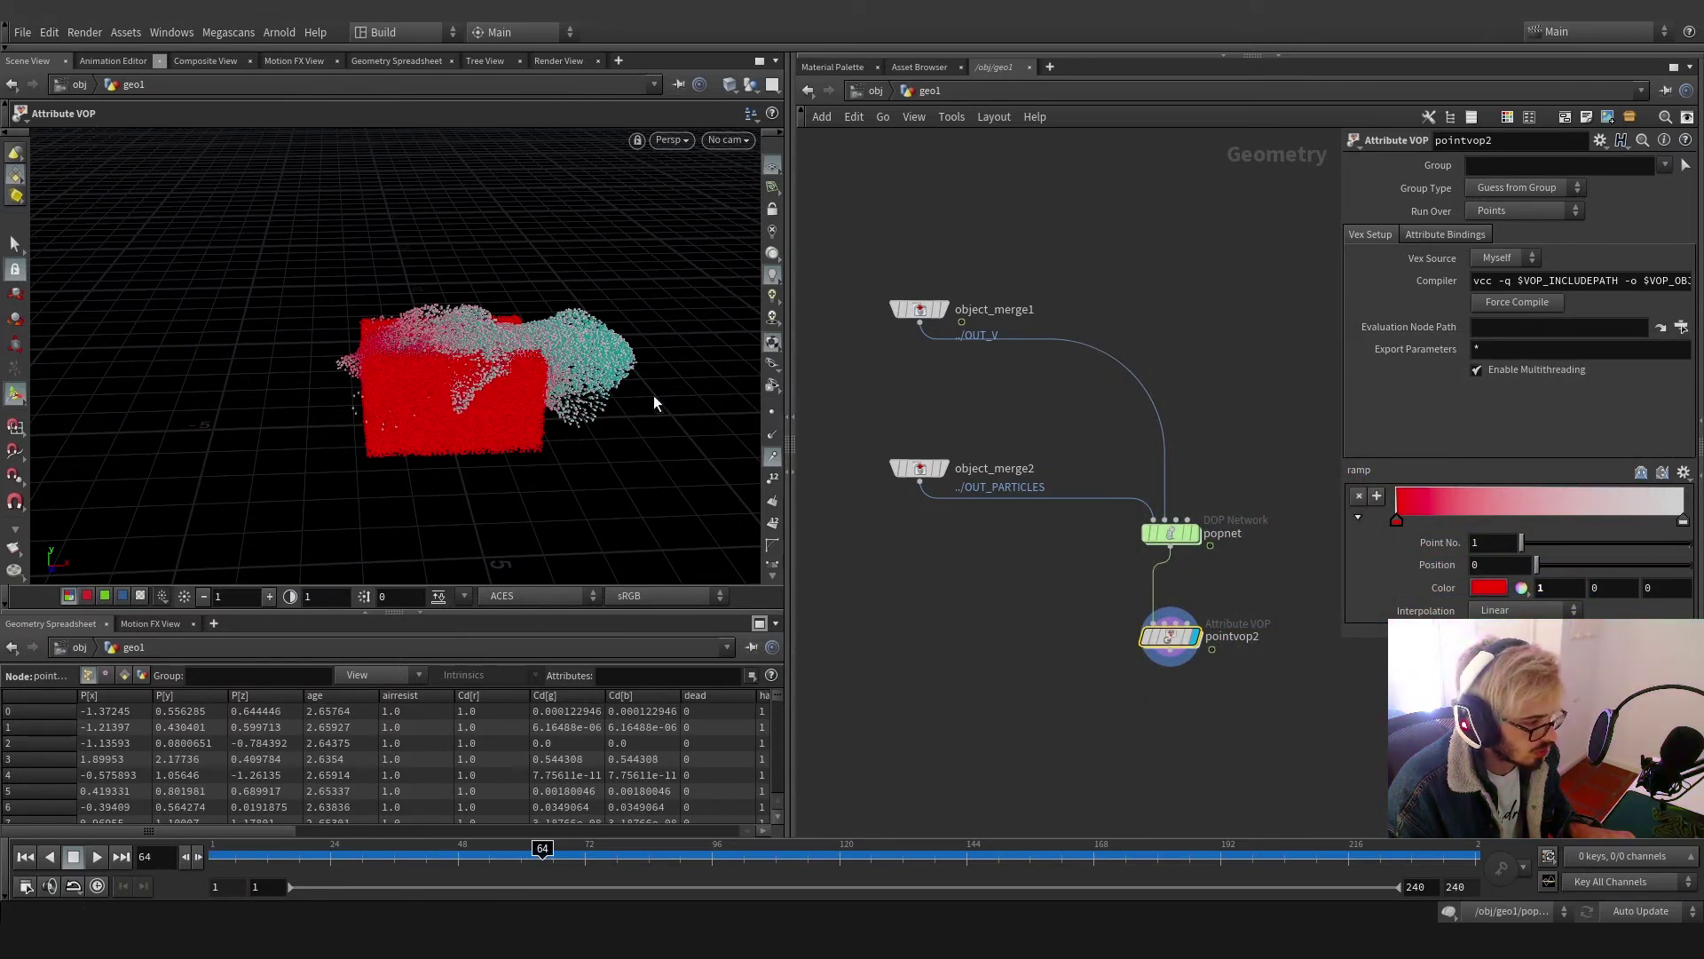
double_click(1684, 523)
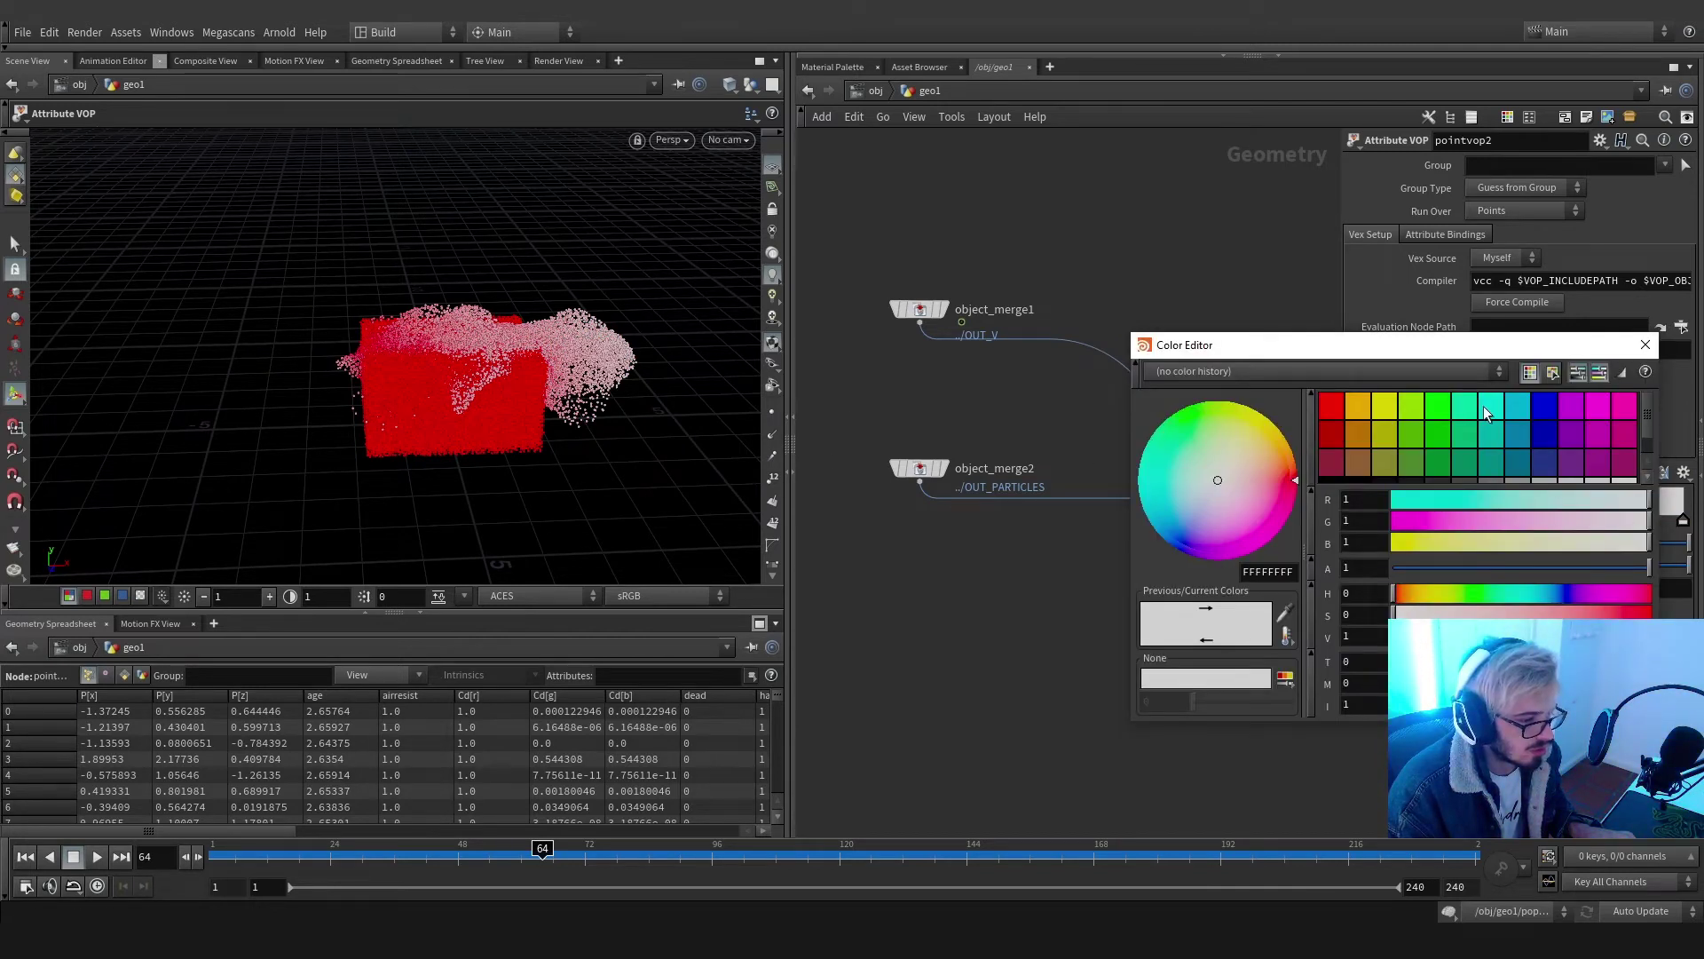
click(1489, 413)
click(1645, 345)
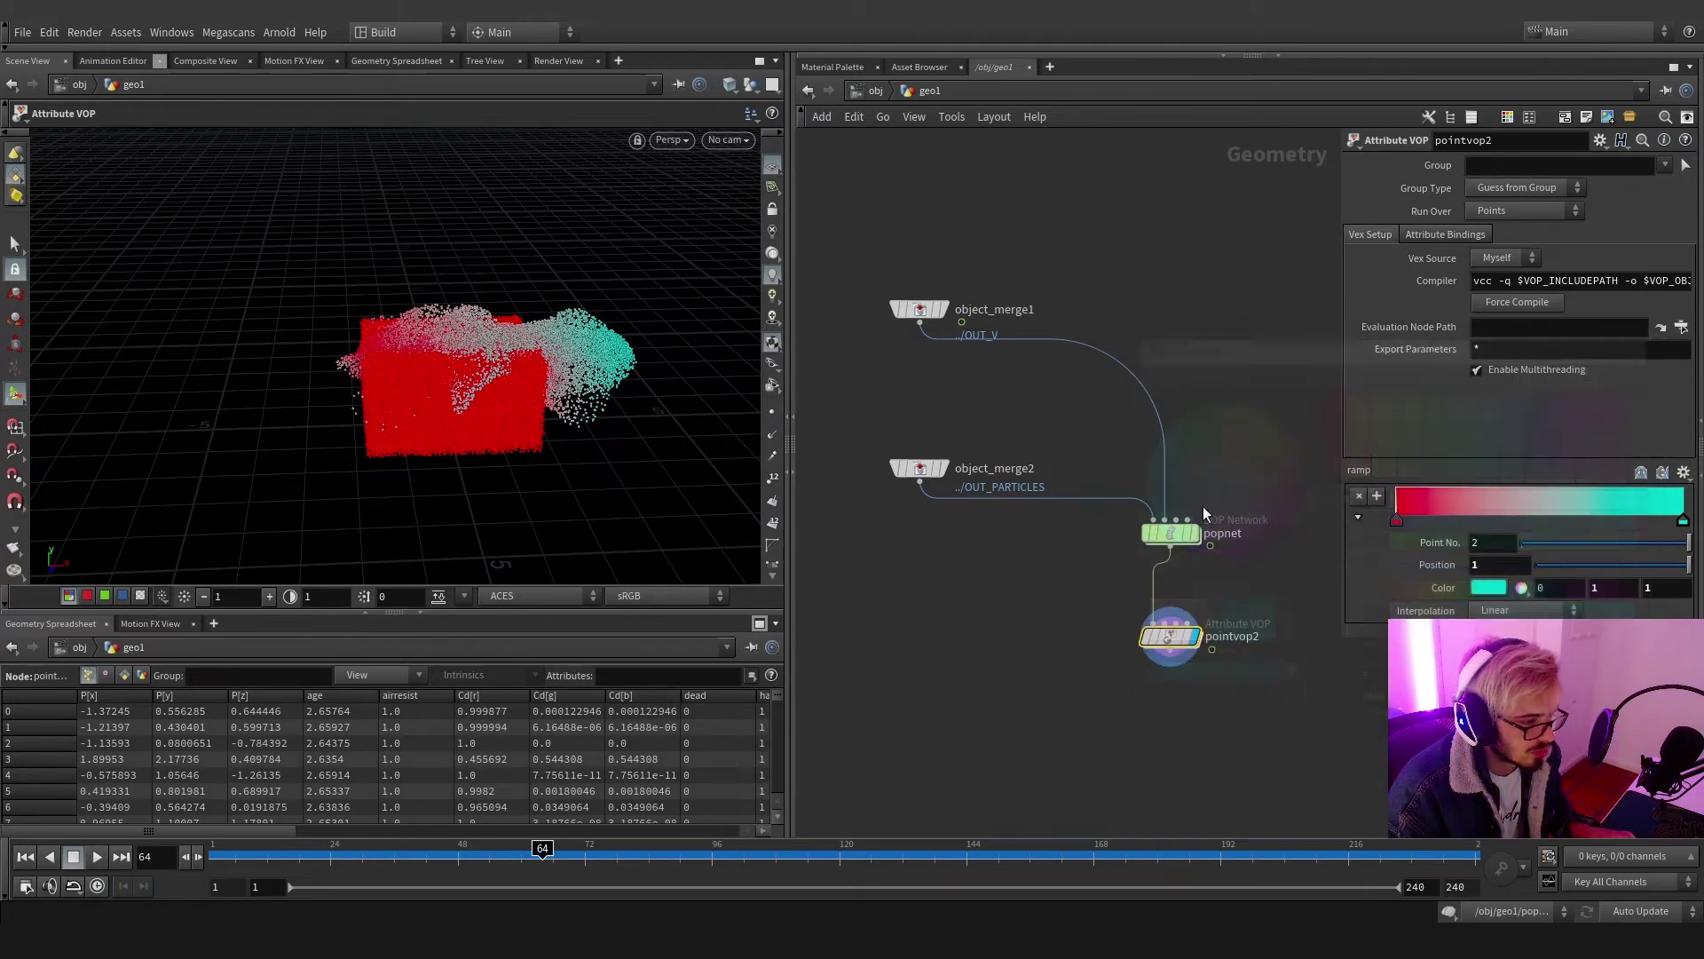
click(1177, 538)
double_click(1175, 537)
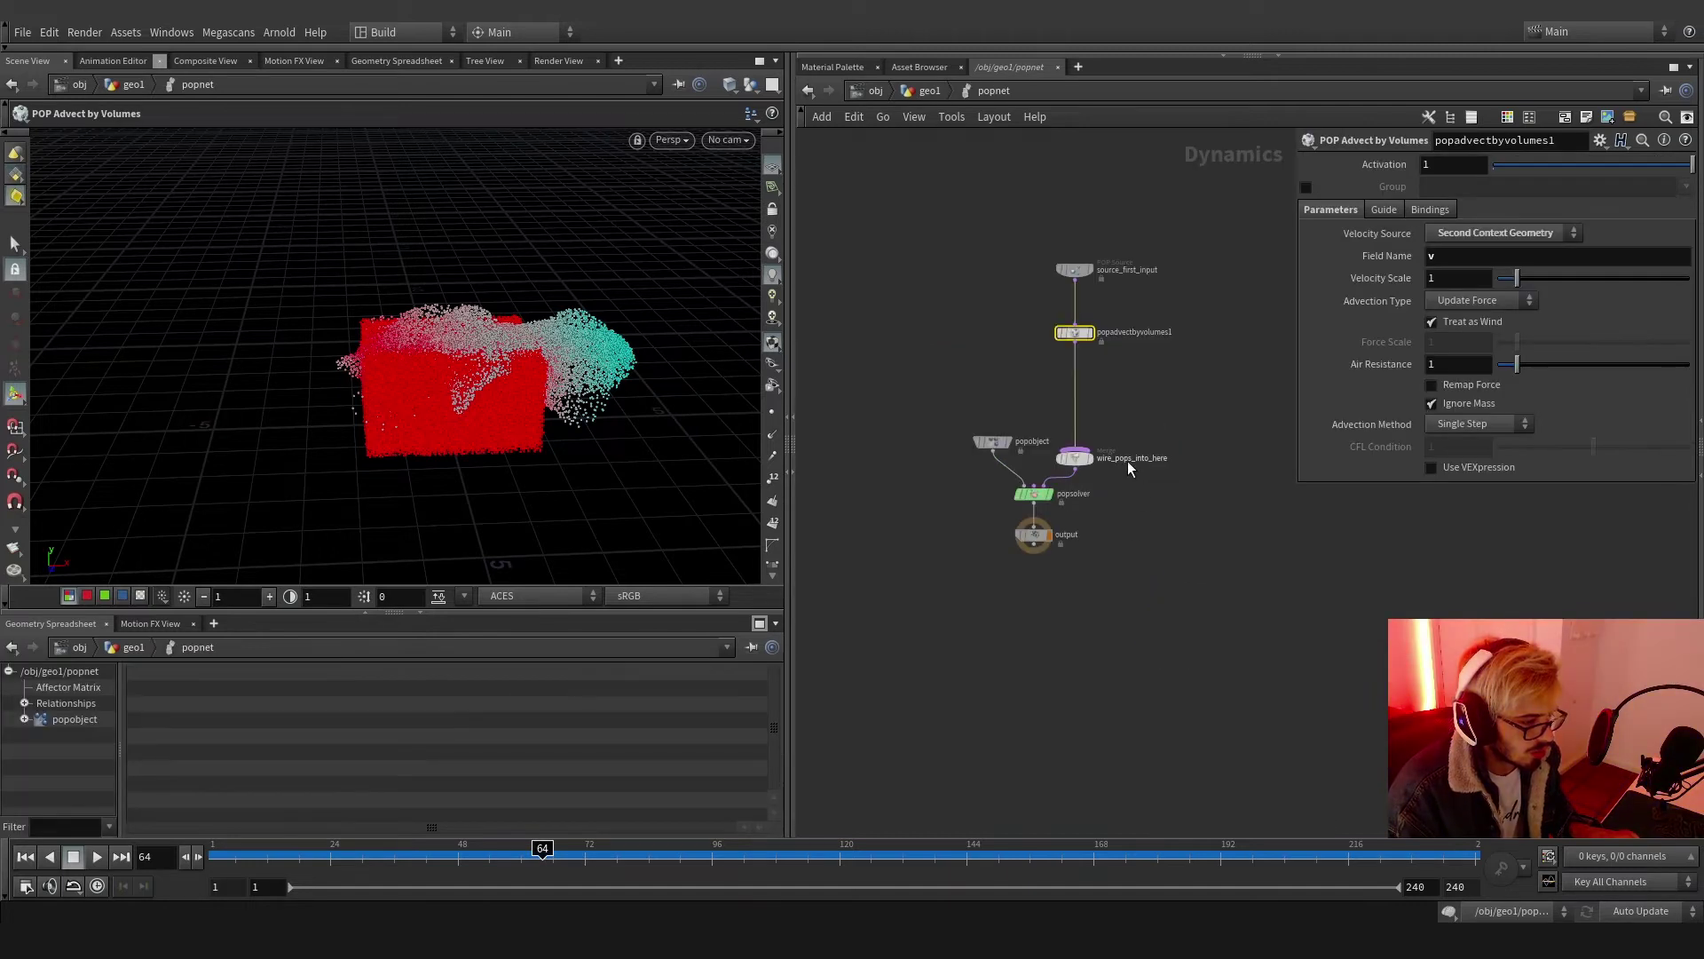
click(928, 91)
Inside pointvop2, insert a Fit Range node between length1 and ramp1 and set its Destination Max to 1.1
double_click(1170, 629)
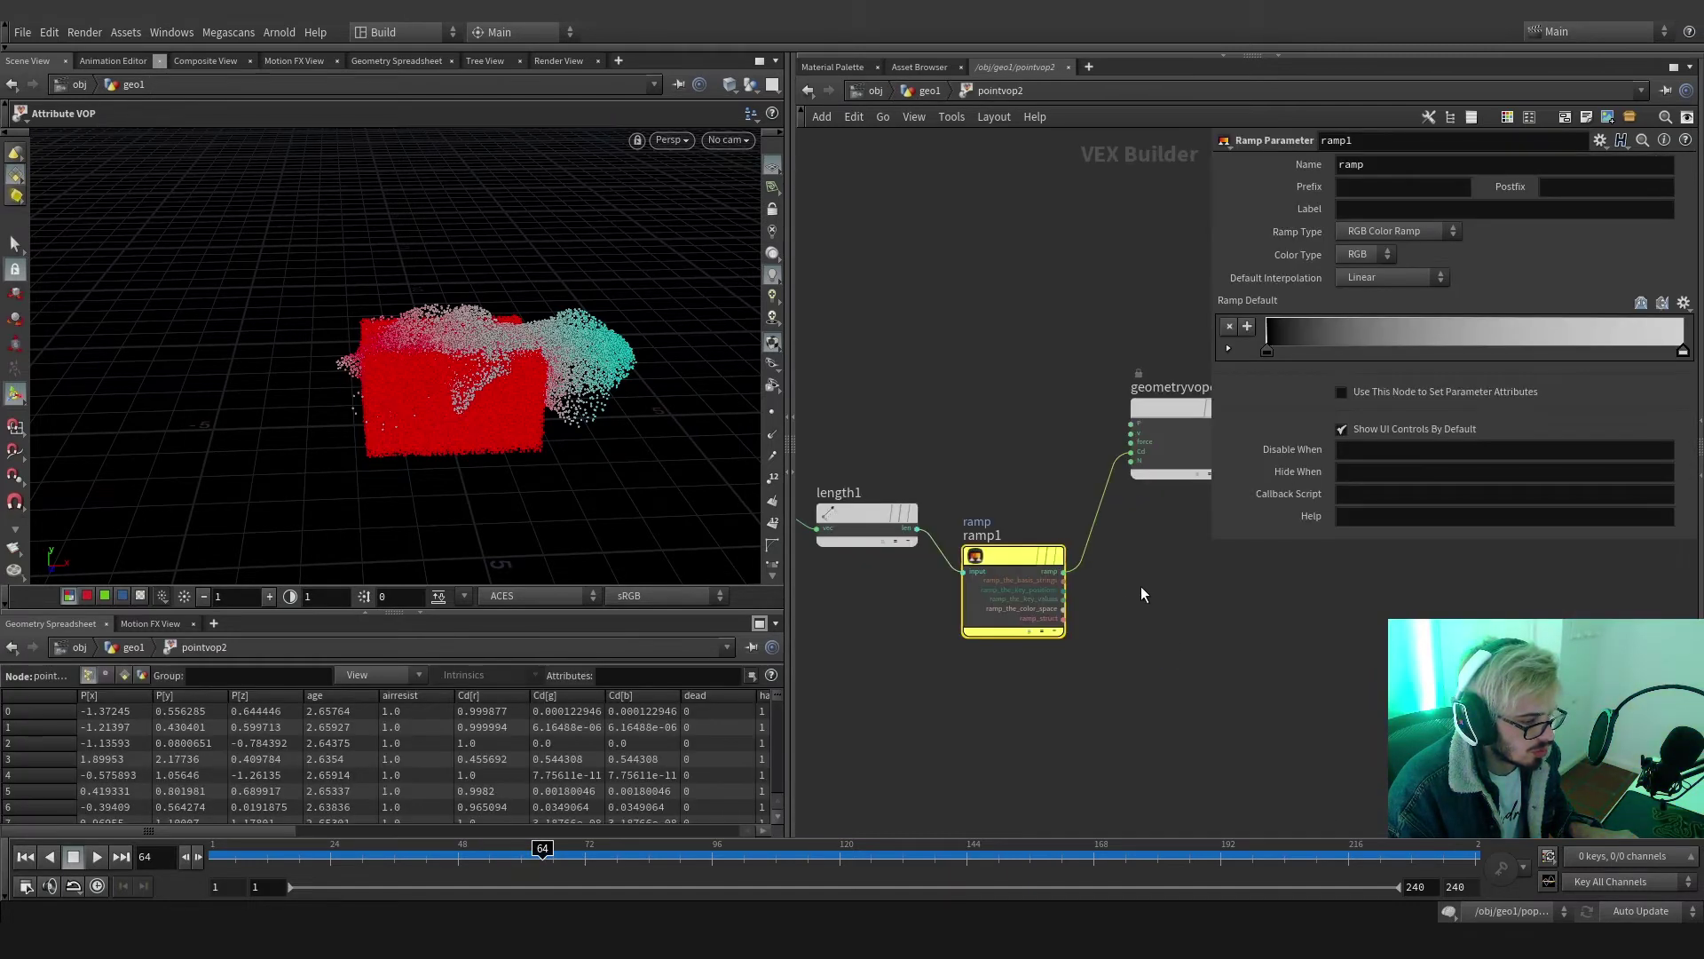
scroll(1142, 586, down, 4)
key(Tab)
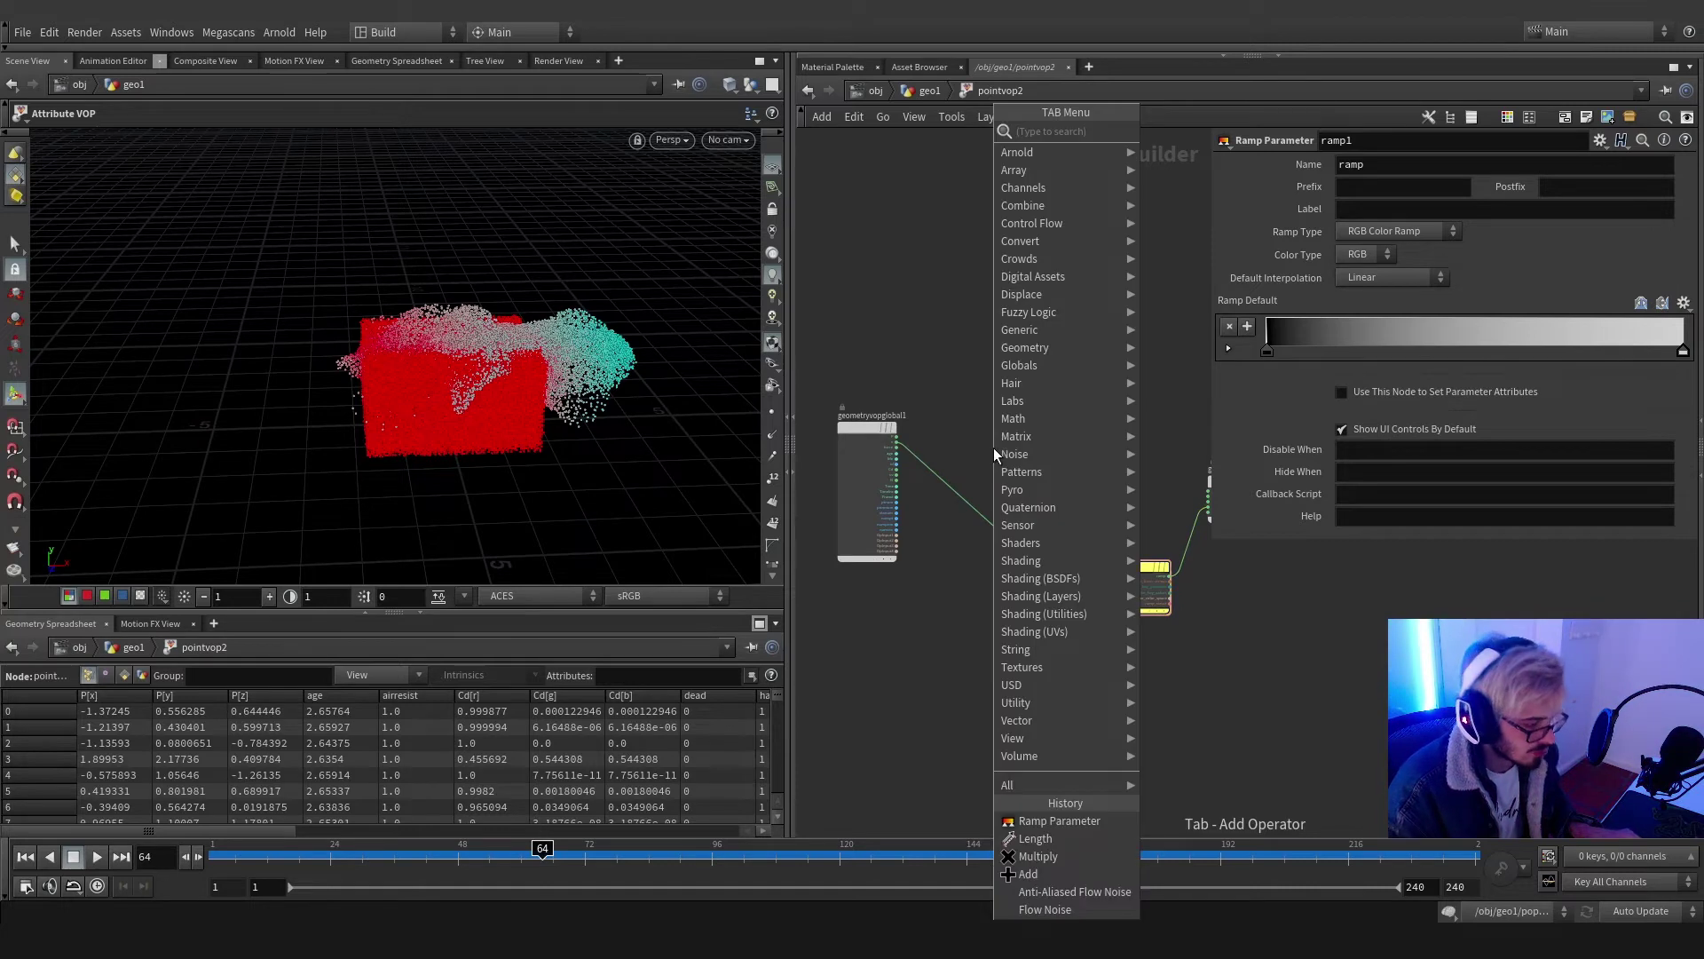
text(fit)
key(Return)
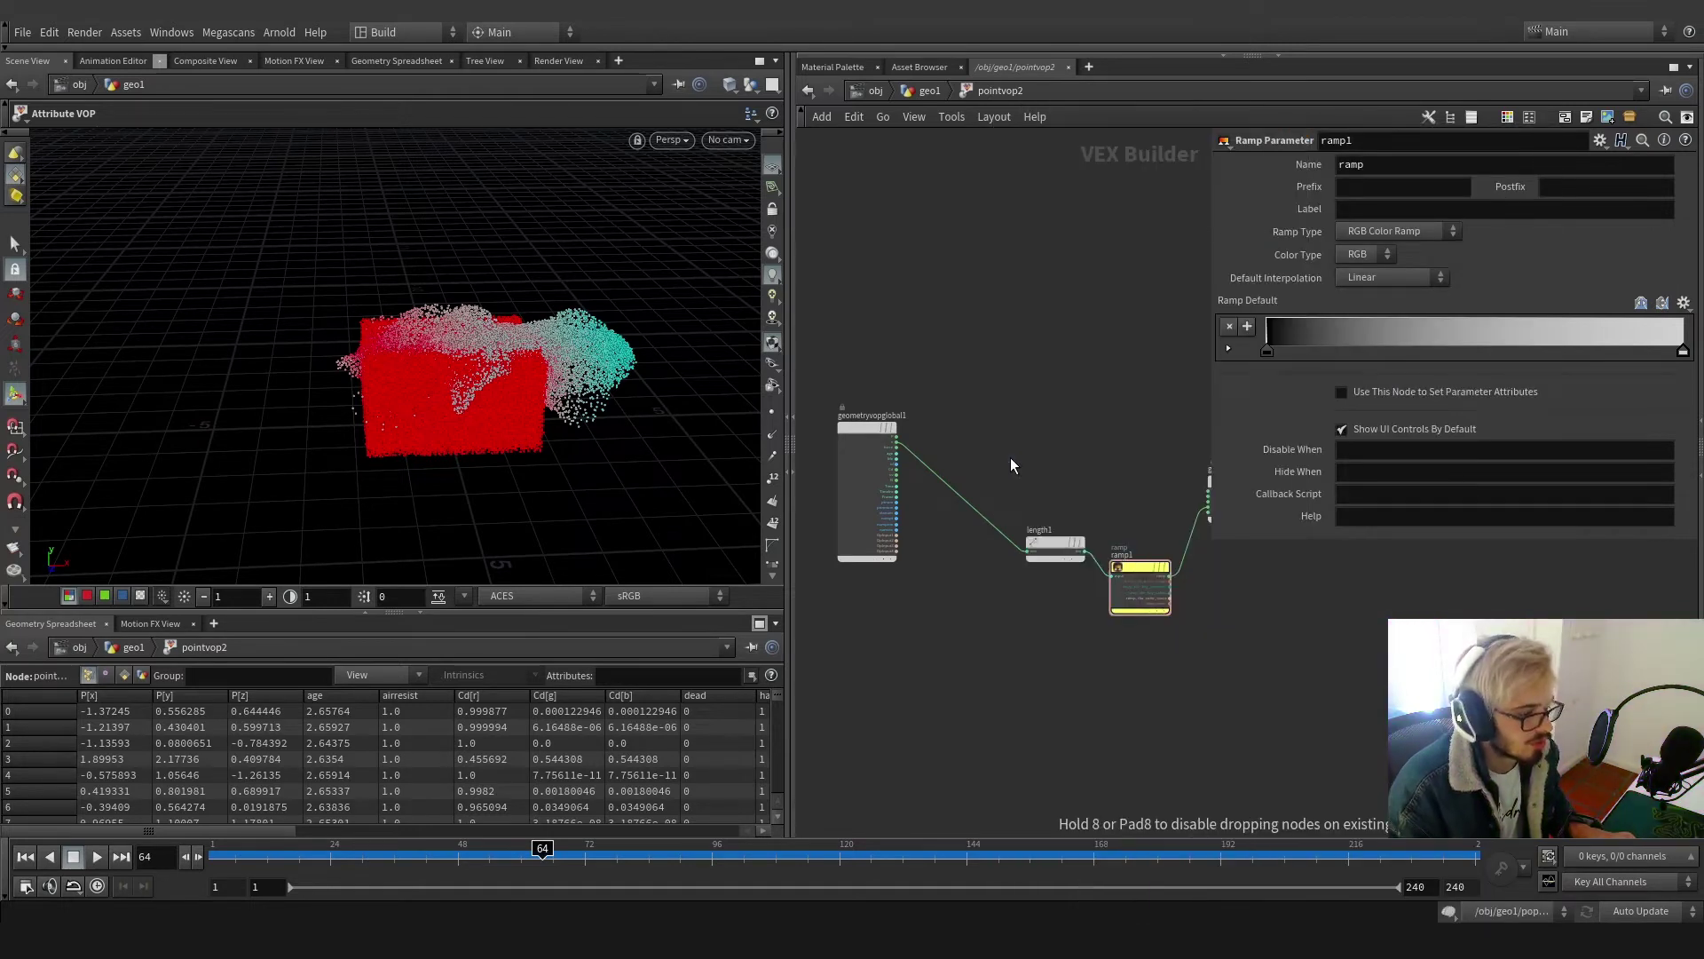
click(980, 456)
drag(977, 451, 1019, 548)
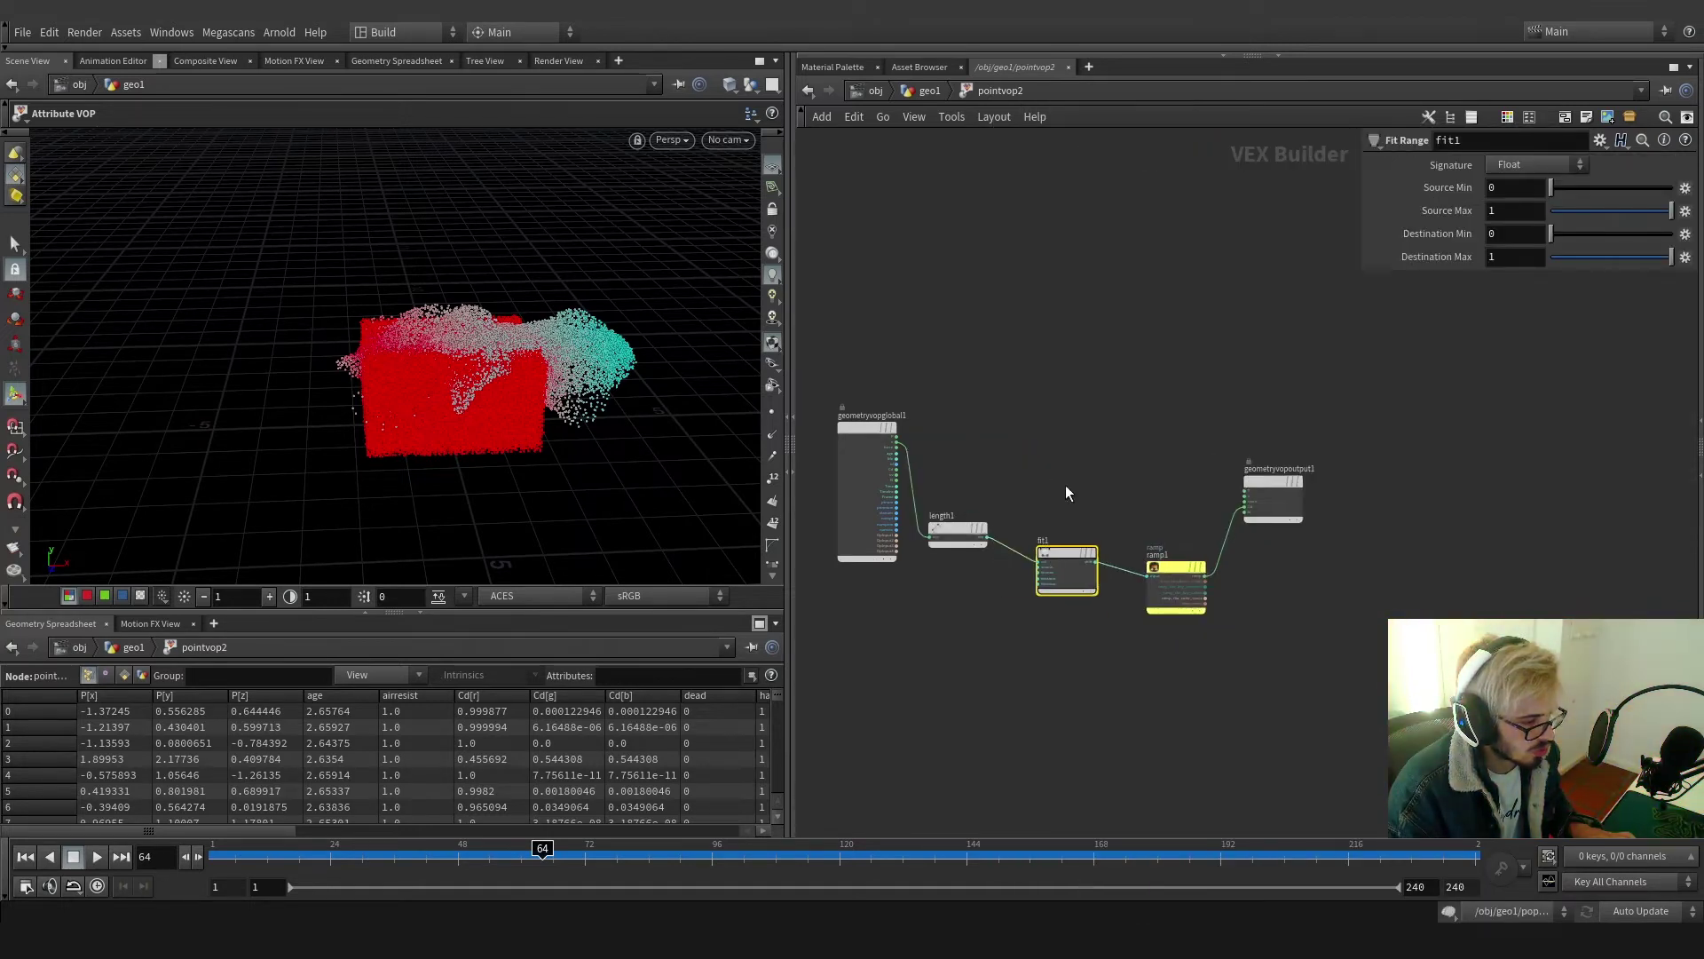
middle_drag(1649, 271, 1541, 279)
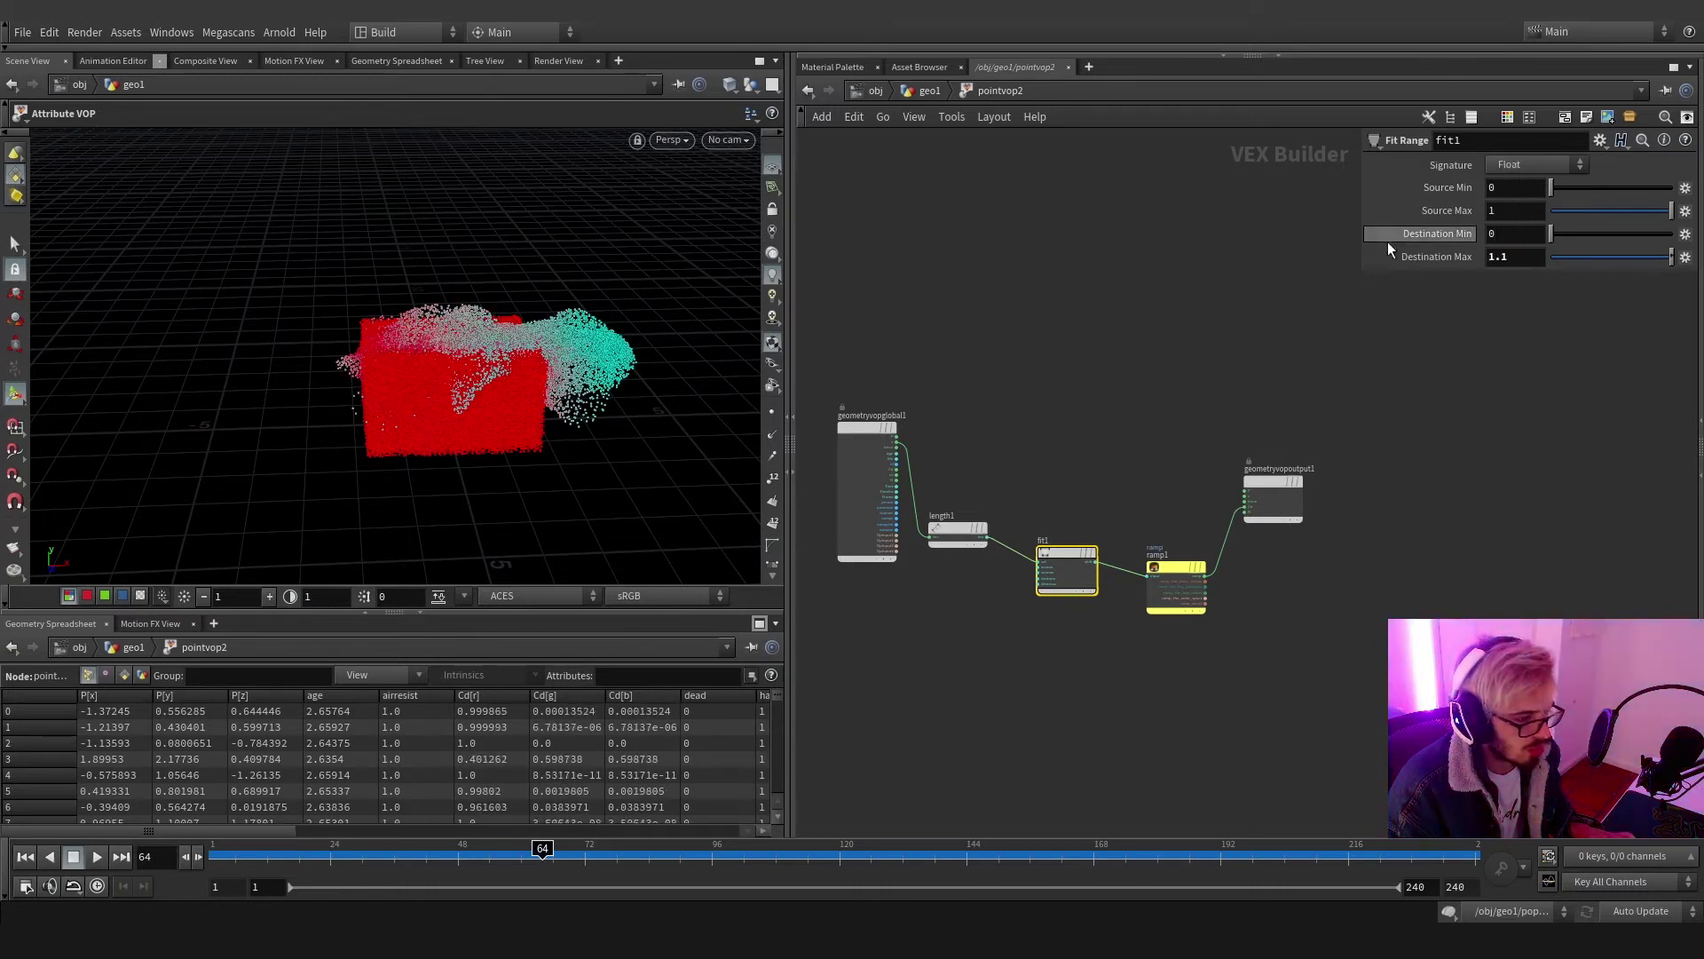
Return to geo1 and add an Attribute Wrangle wired below pointvop2, with its display flag on
key(u)
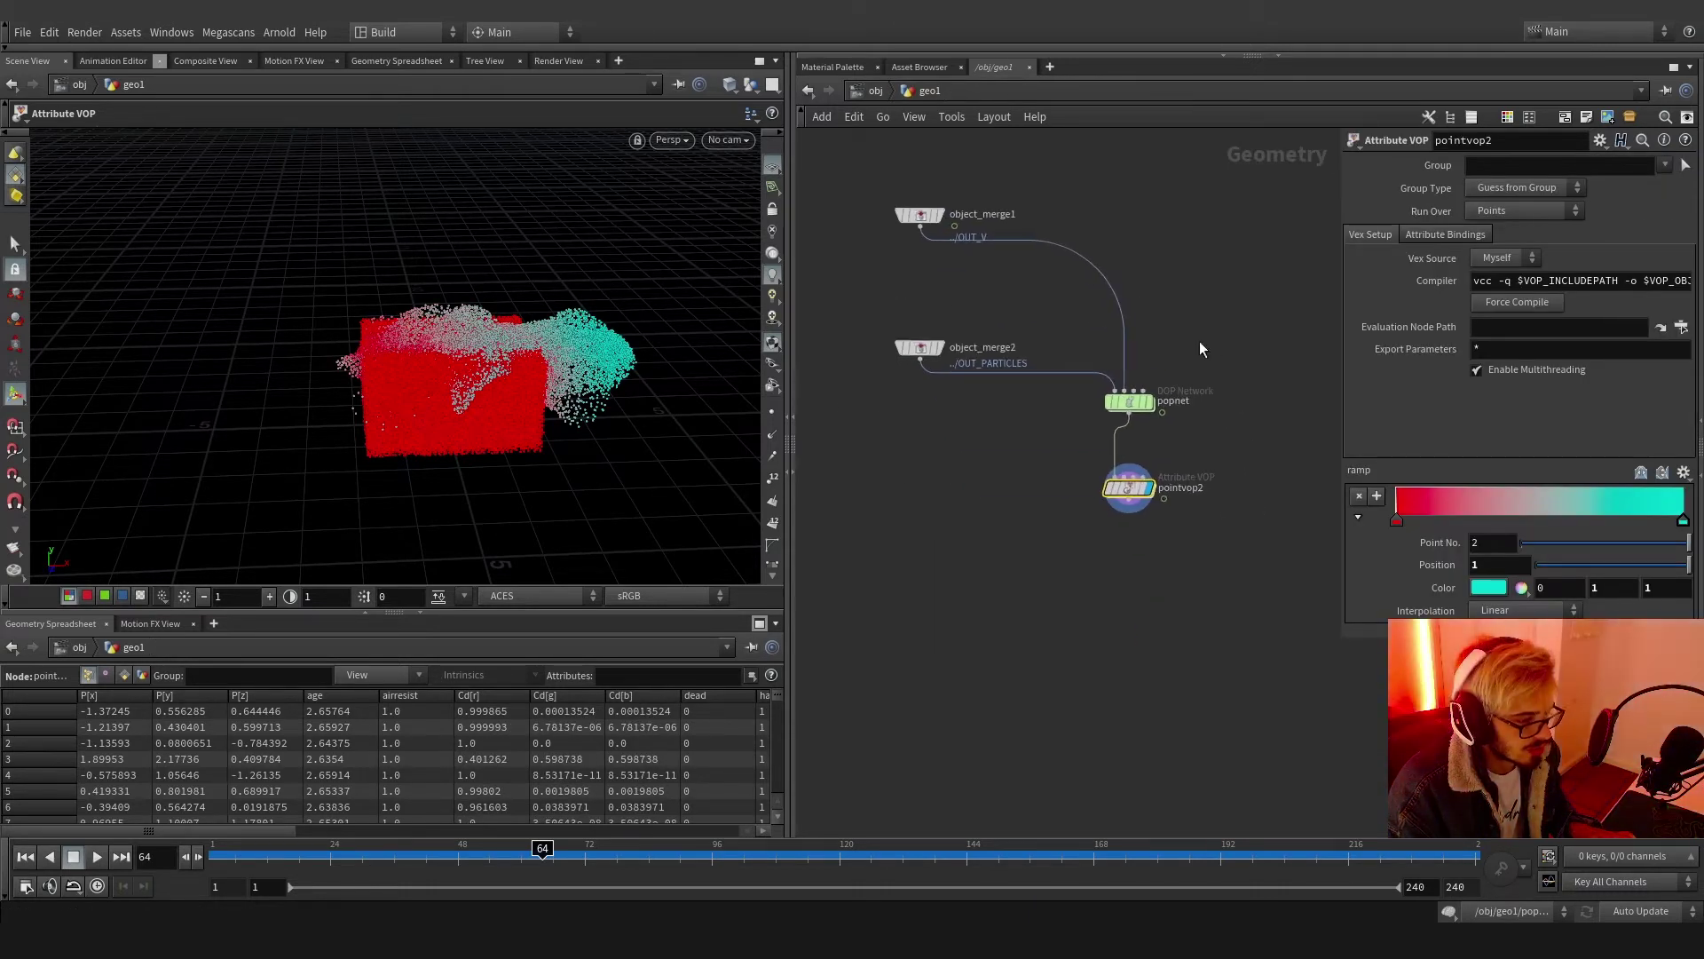
click(1129, 501)
key(Tab)
text(wr)
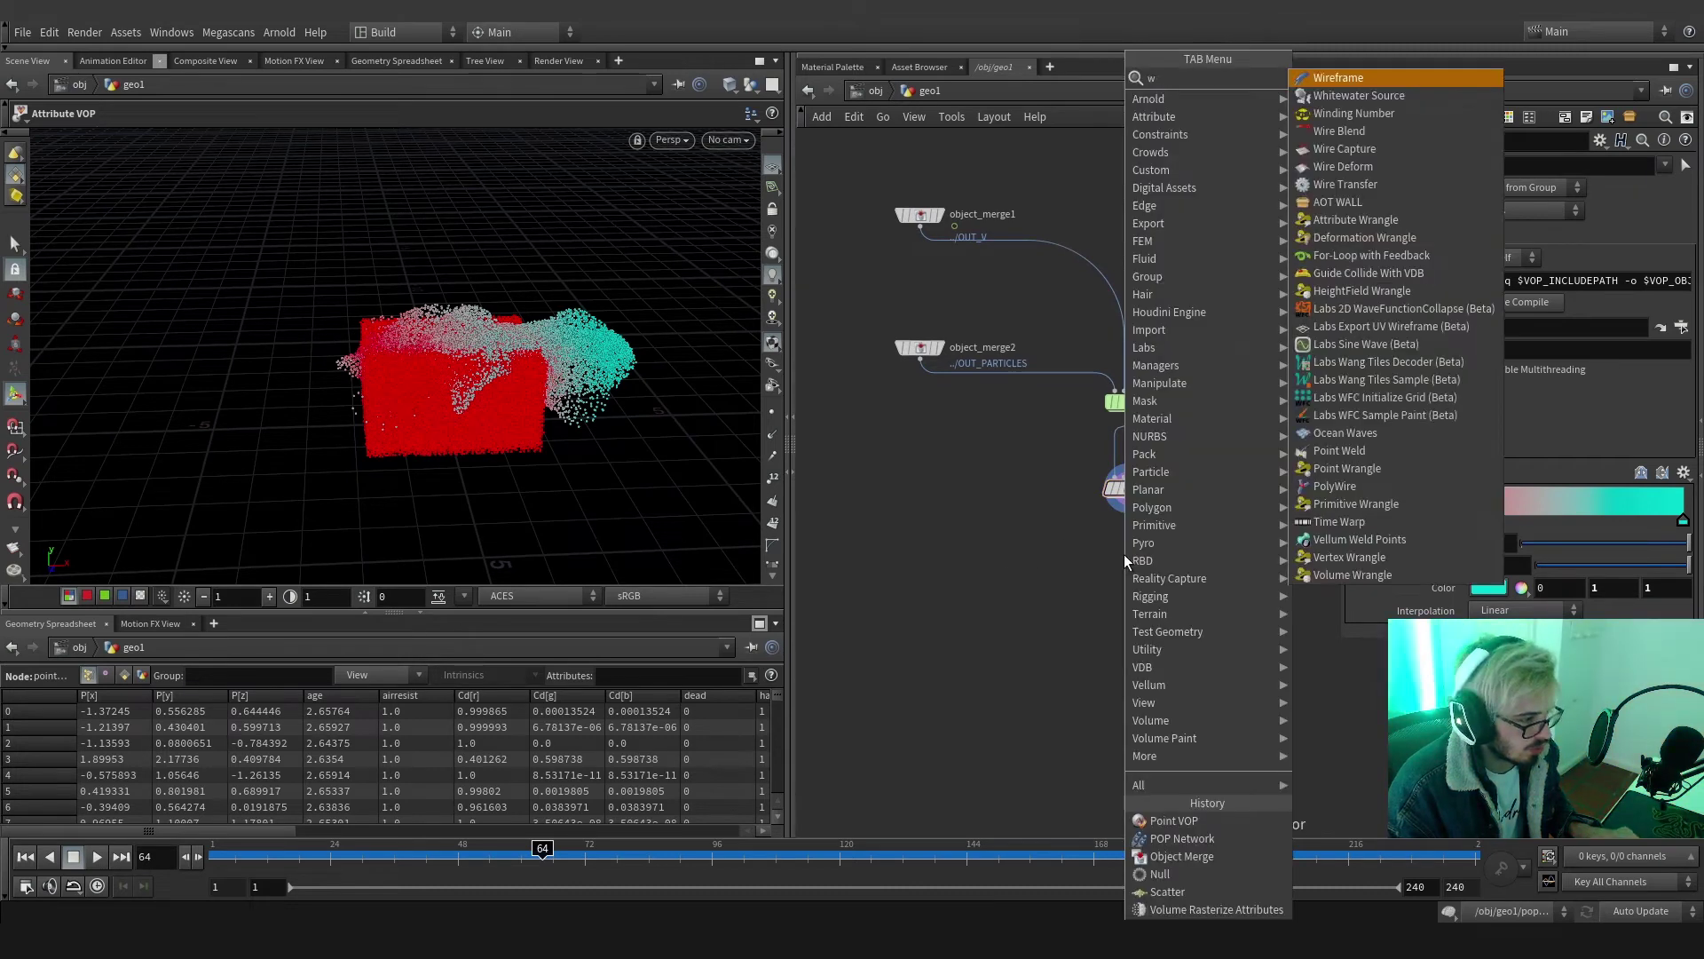
key(Return)
click(1125, 555)
double_click(1125, 559)
click(924, 92)
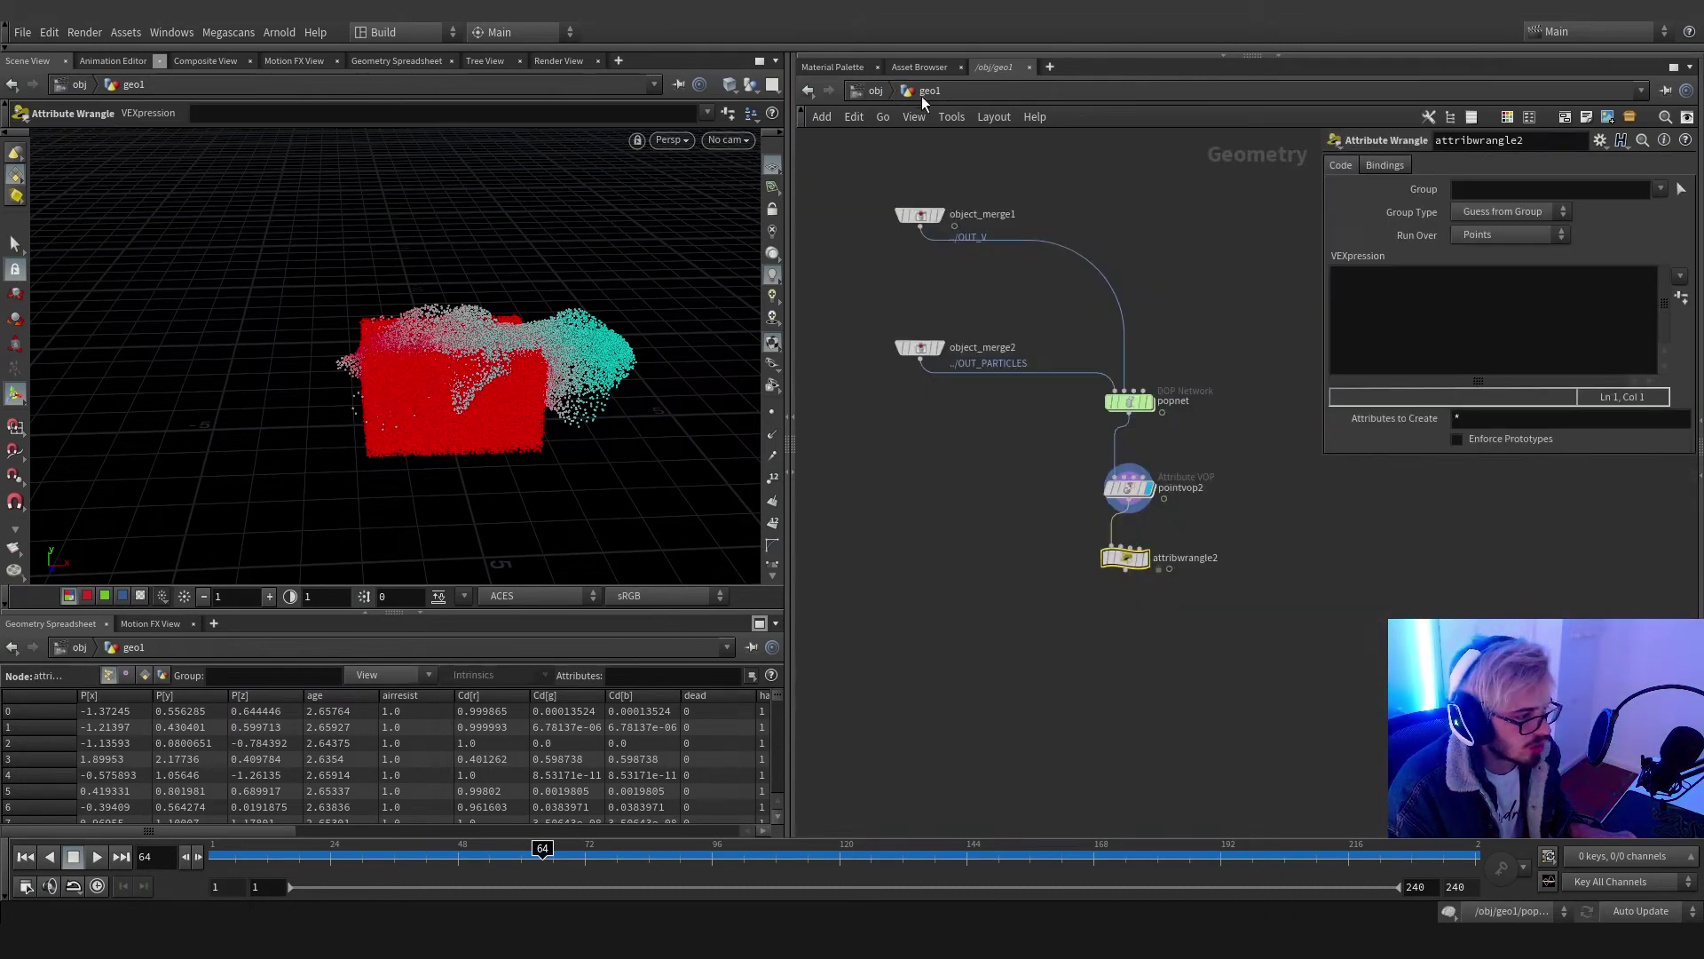
click(1148, 549)
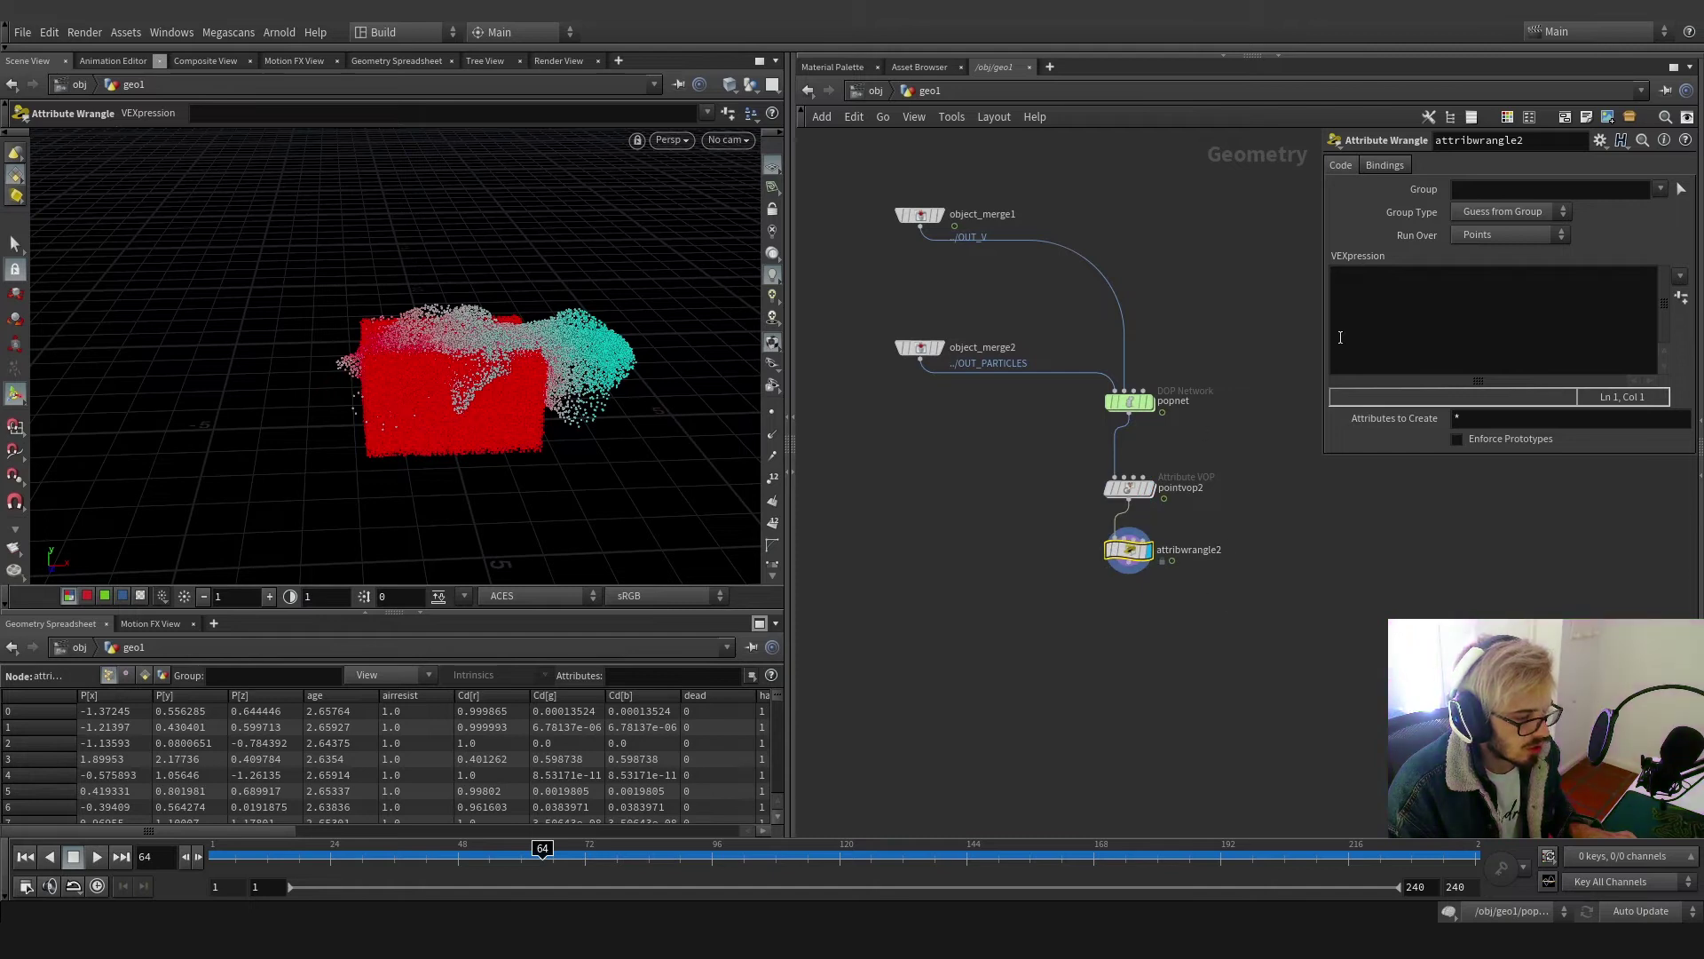
text(Alpha)
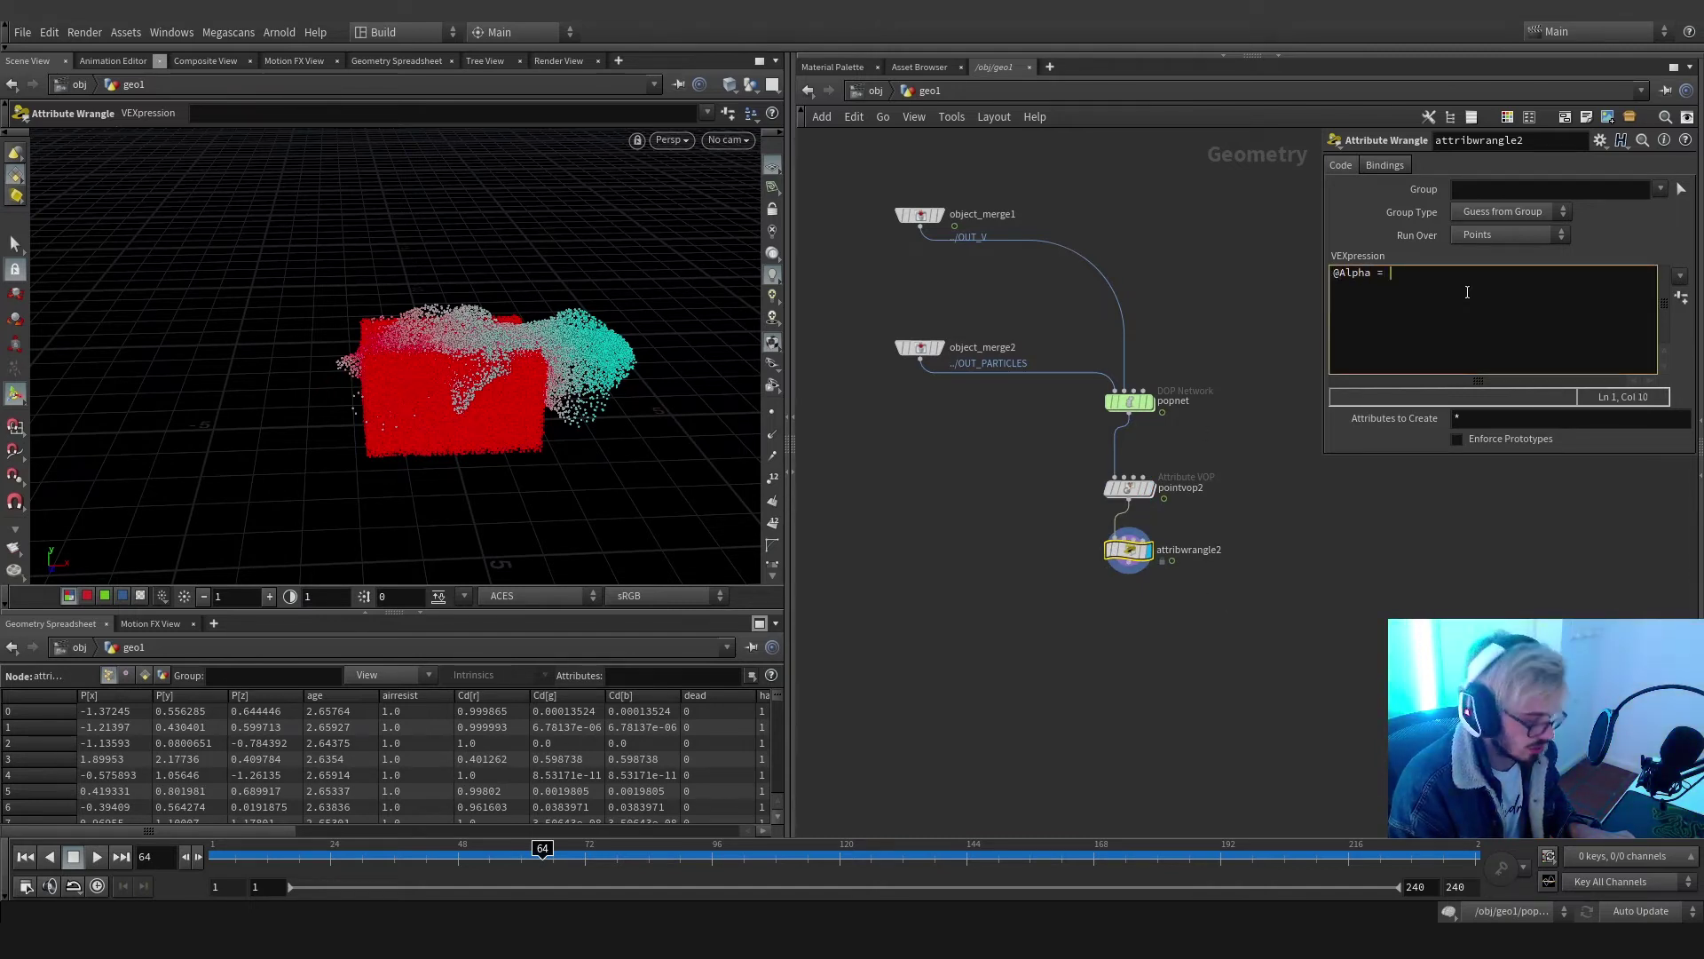
text( = .1;)
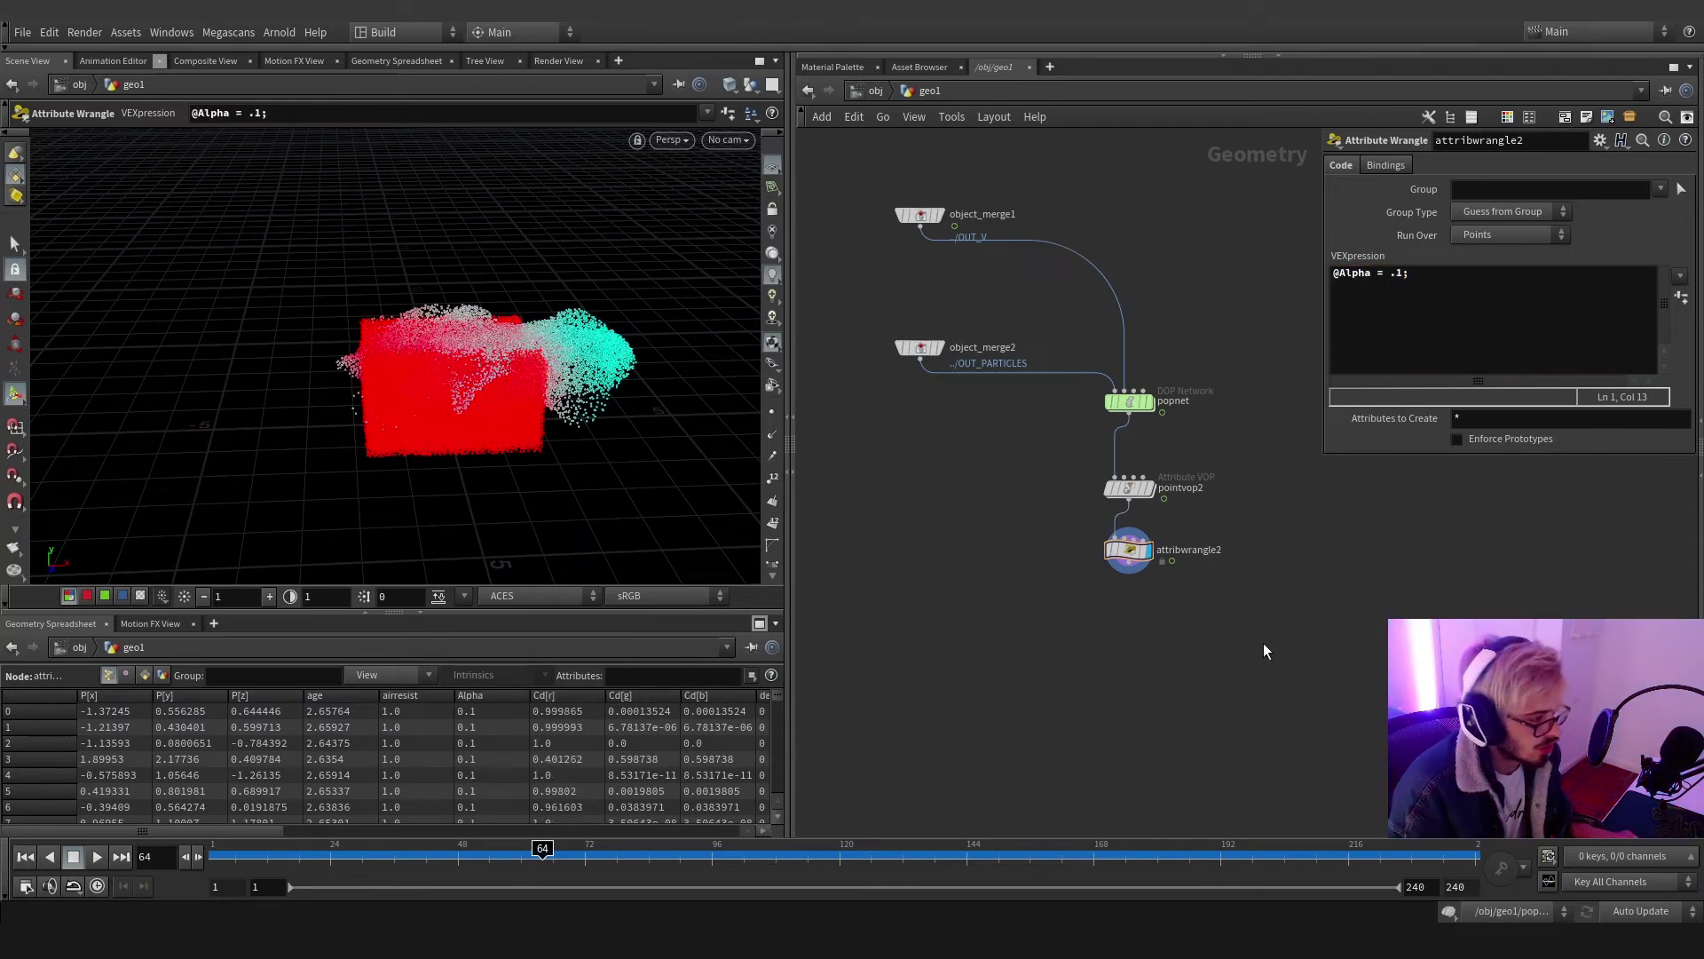
mouse_move(347, 857)
mouse_down()
mouse_move(1039, 875)
mouse_move(1145, 859)
mouse_move(266, 856)
mouse_move(596, 850)
mouse_up()
Add a Copy to Points node in the free area beside the popnet chain and place a Sphere node above it
middle_drag(975, 597, 1024, 584)
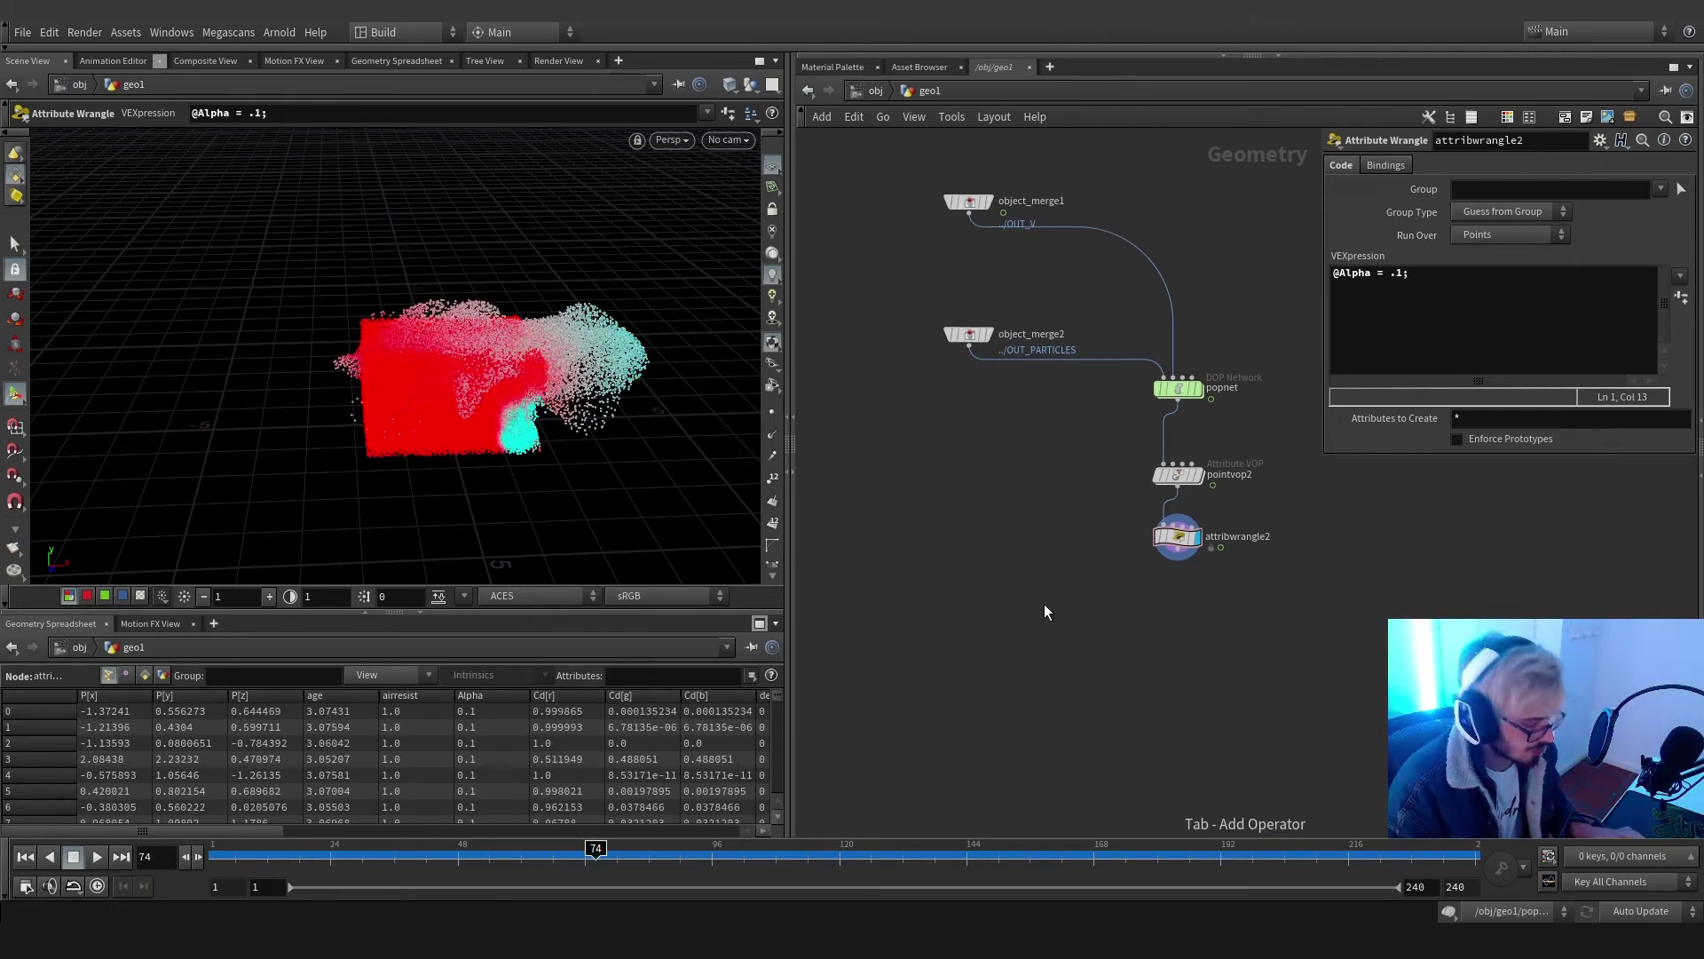
key(Tab)
text(copy)
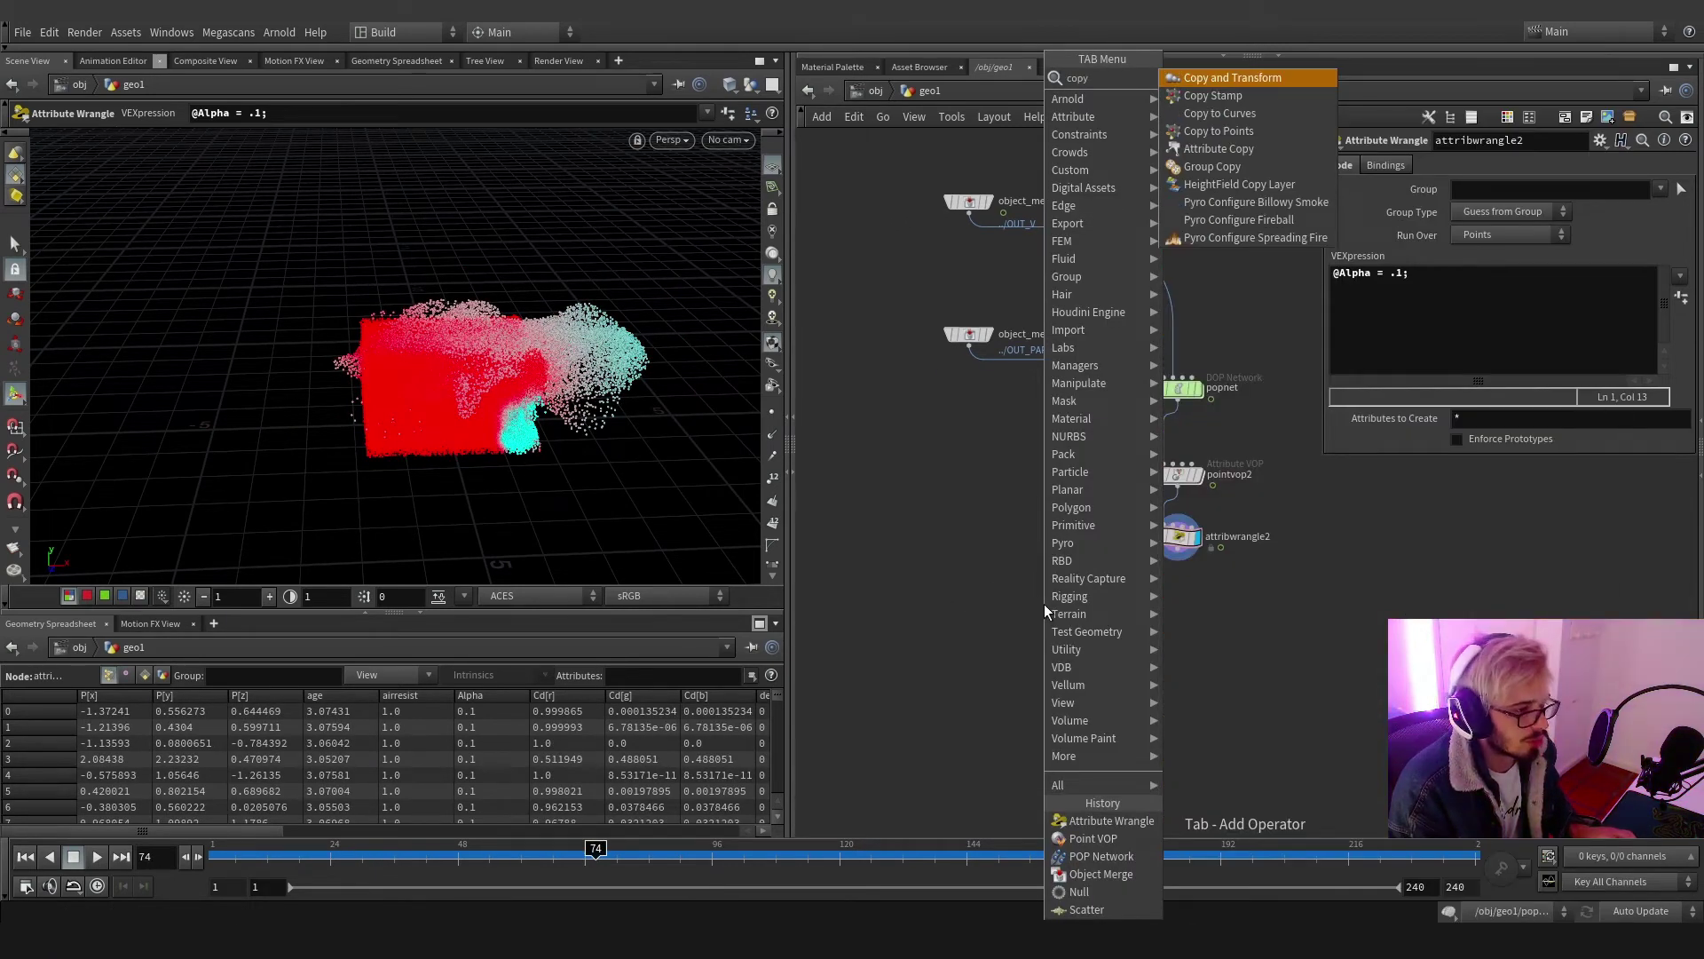
text(top)
key(Return)
click(915, 486)
key(Tab)
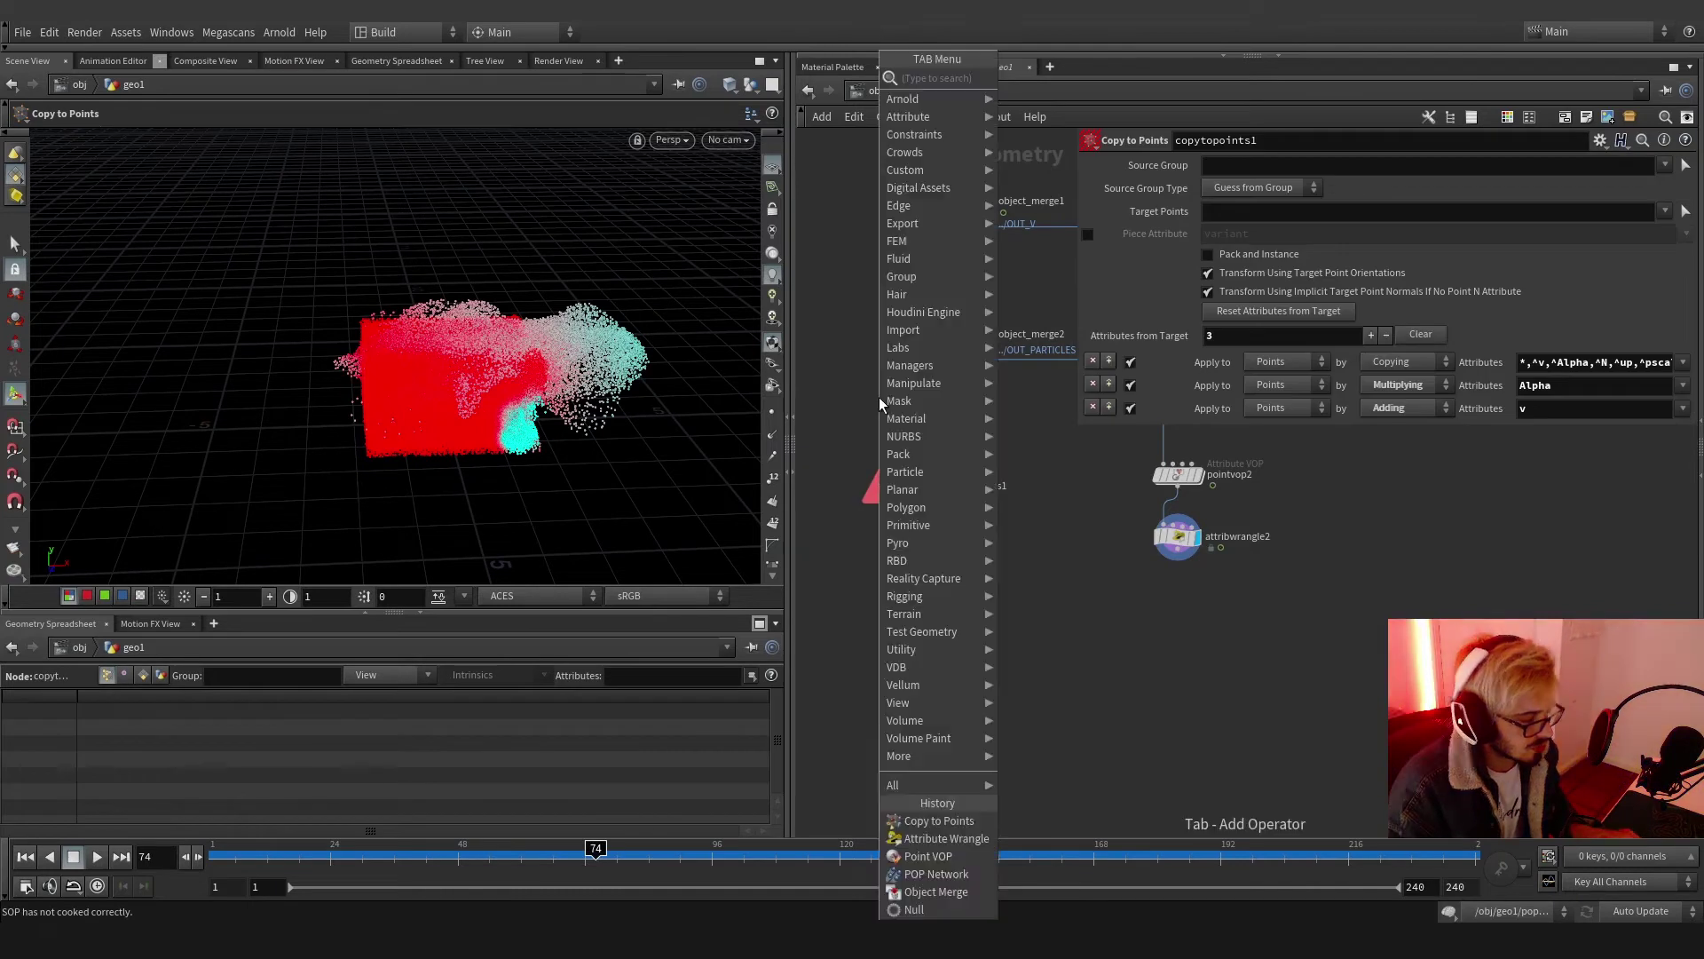
text(sphere)
key(Return)
click(865, 397)
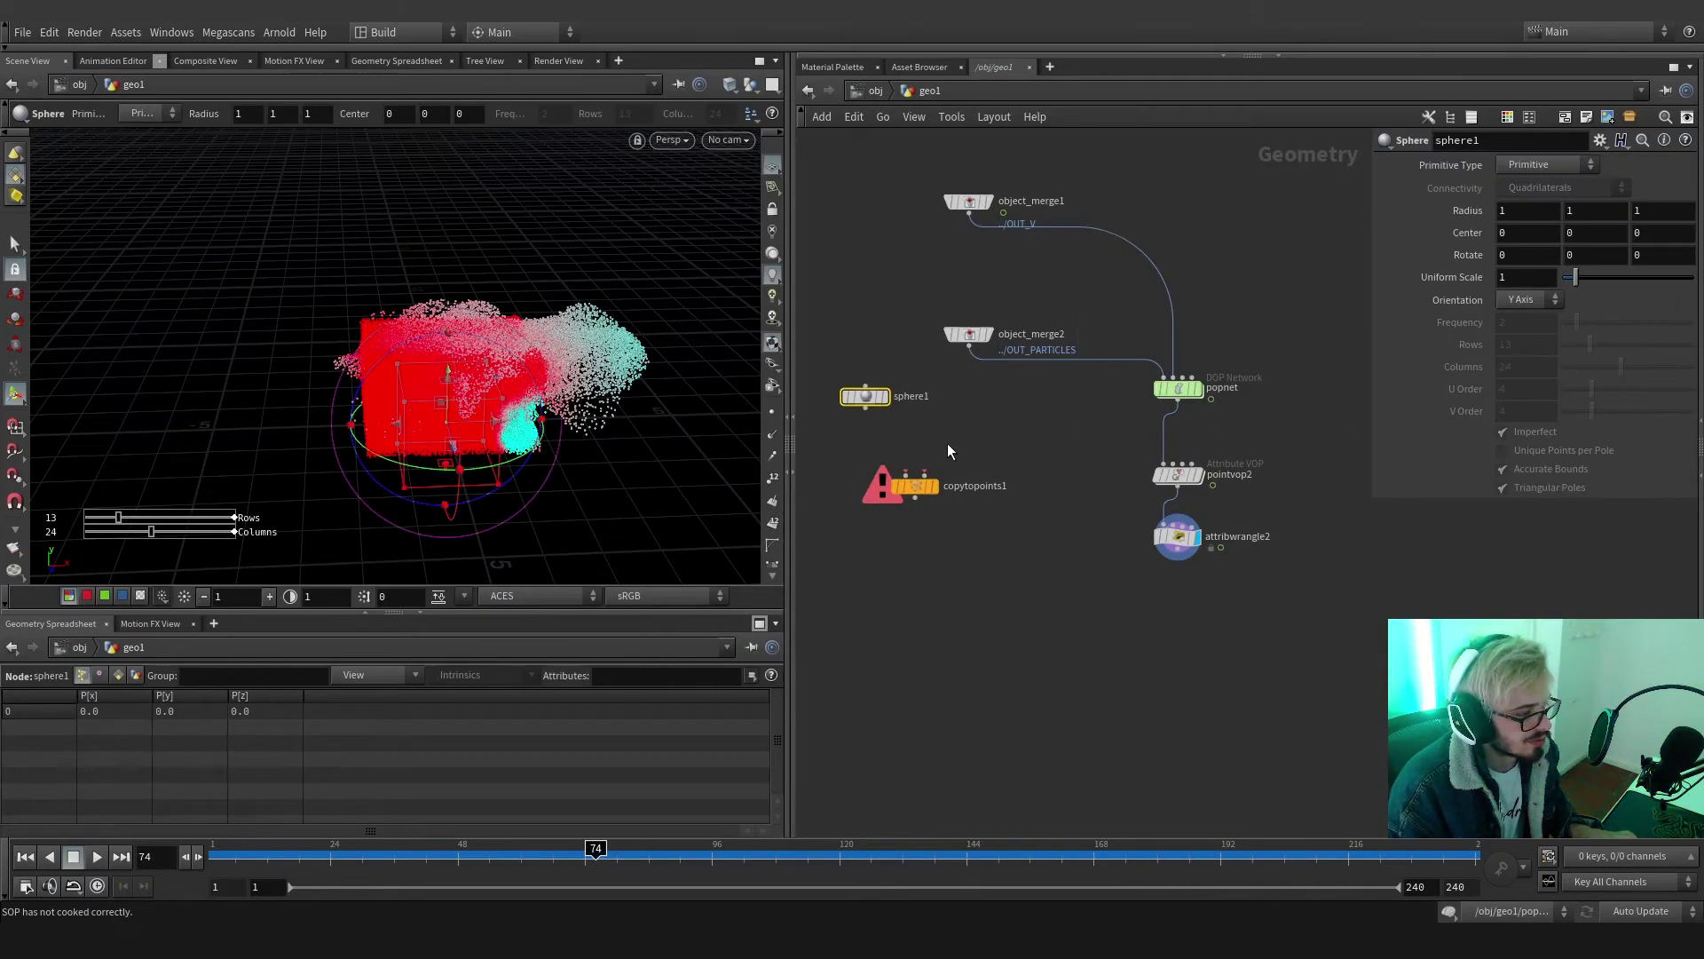
key(Tab)
click(917, 426)
Insert a Null node on the wire between trail1 and attribtransfer1 in the velocity network box
scroll(917, 426, down, 3)
middle_drag(1030, 471, 1407, 602)
middle_drag(1179, 346, 1117, 602)
key(Tab)
text(nu)
key(Return)
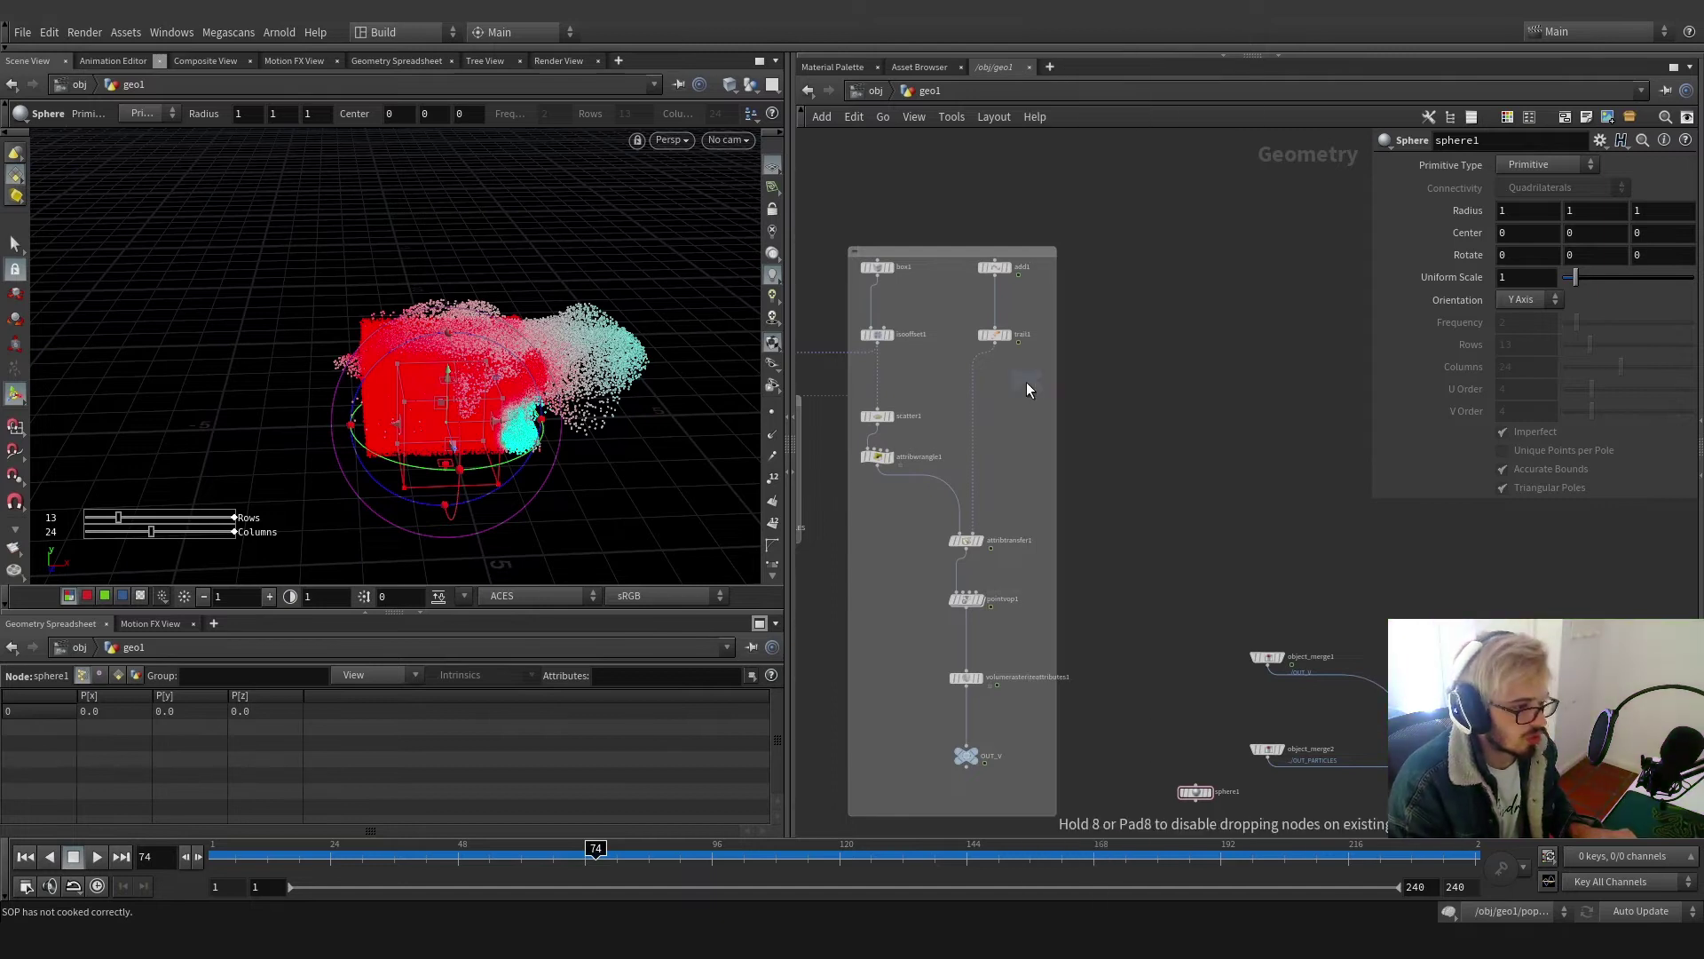
click(1021, 382)
scroll(1009, 385, up, 2)
mouse_move(1000, 386)
mouse_down()
mouse_move(945, 410)
mouse_move(988, 413)
mouse_up()
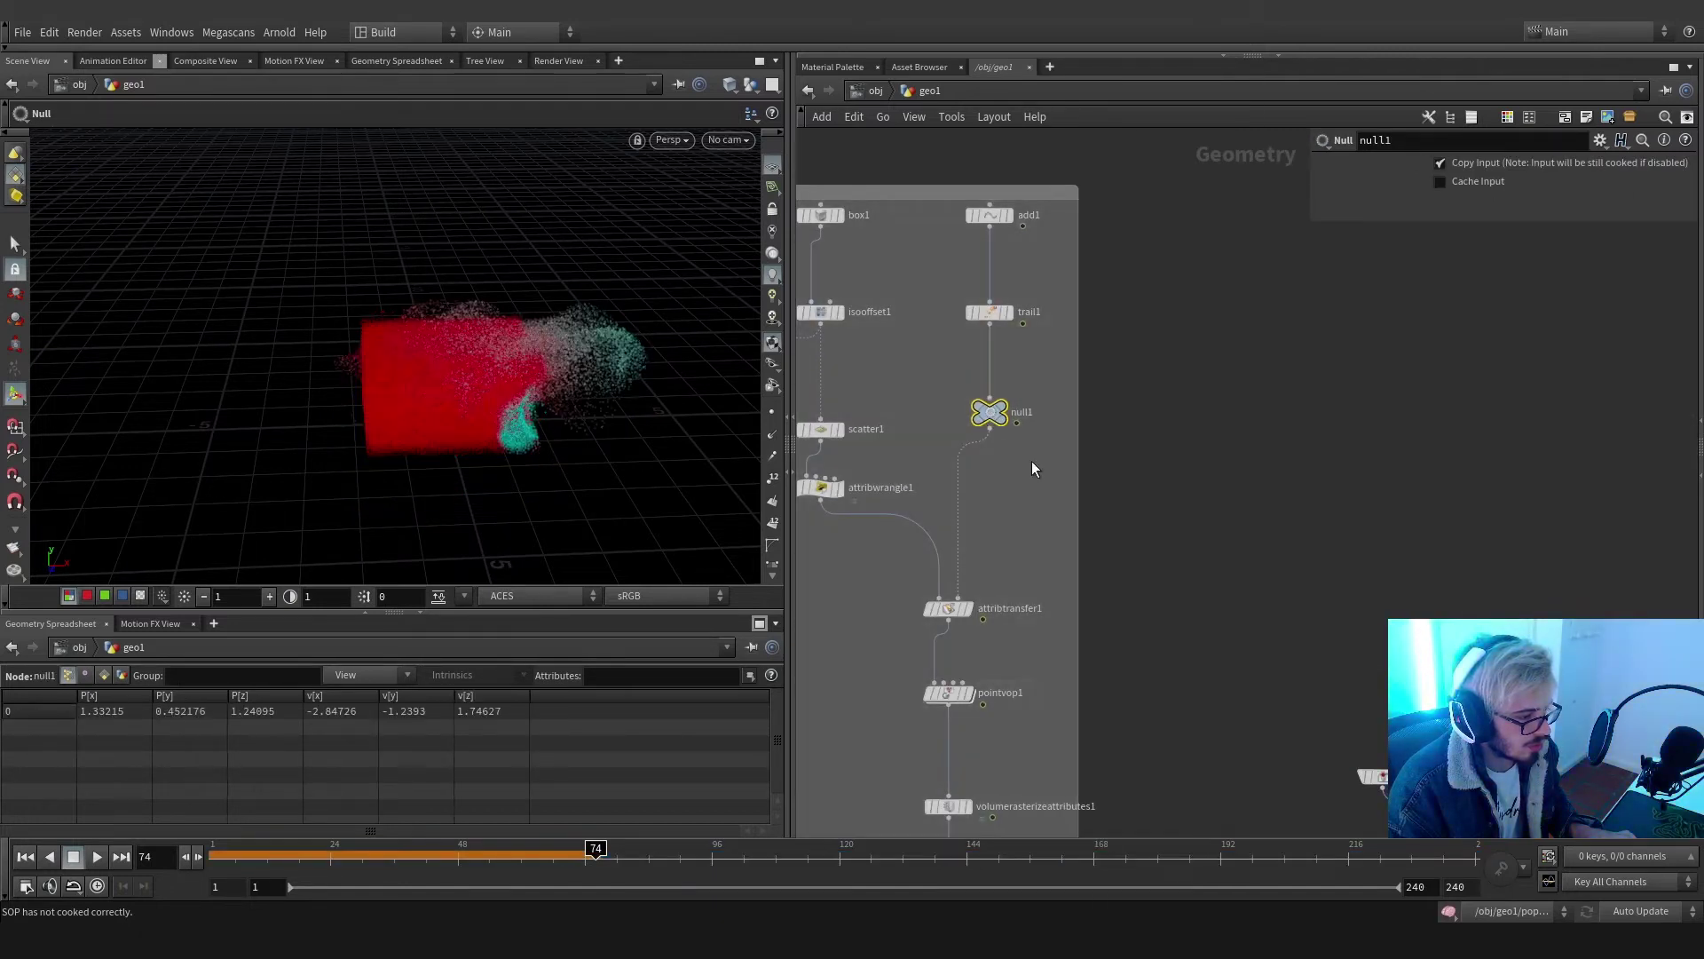
Rename the new null below trail1 as OUT_POINT
double_click(1030, 413)
text(OUT_PO)
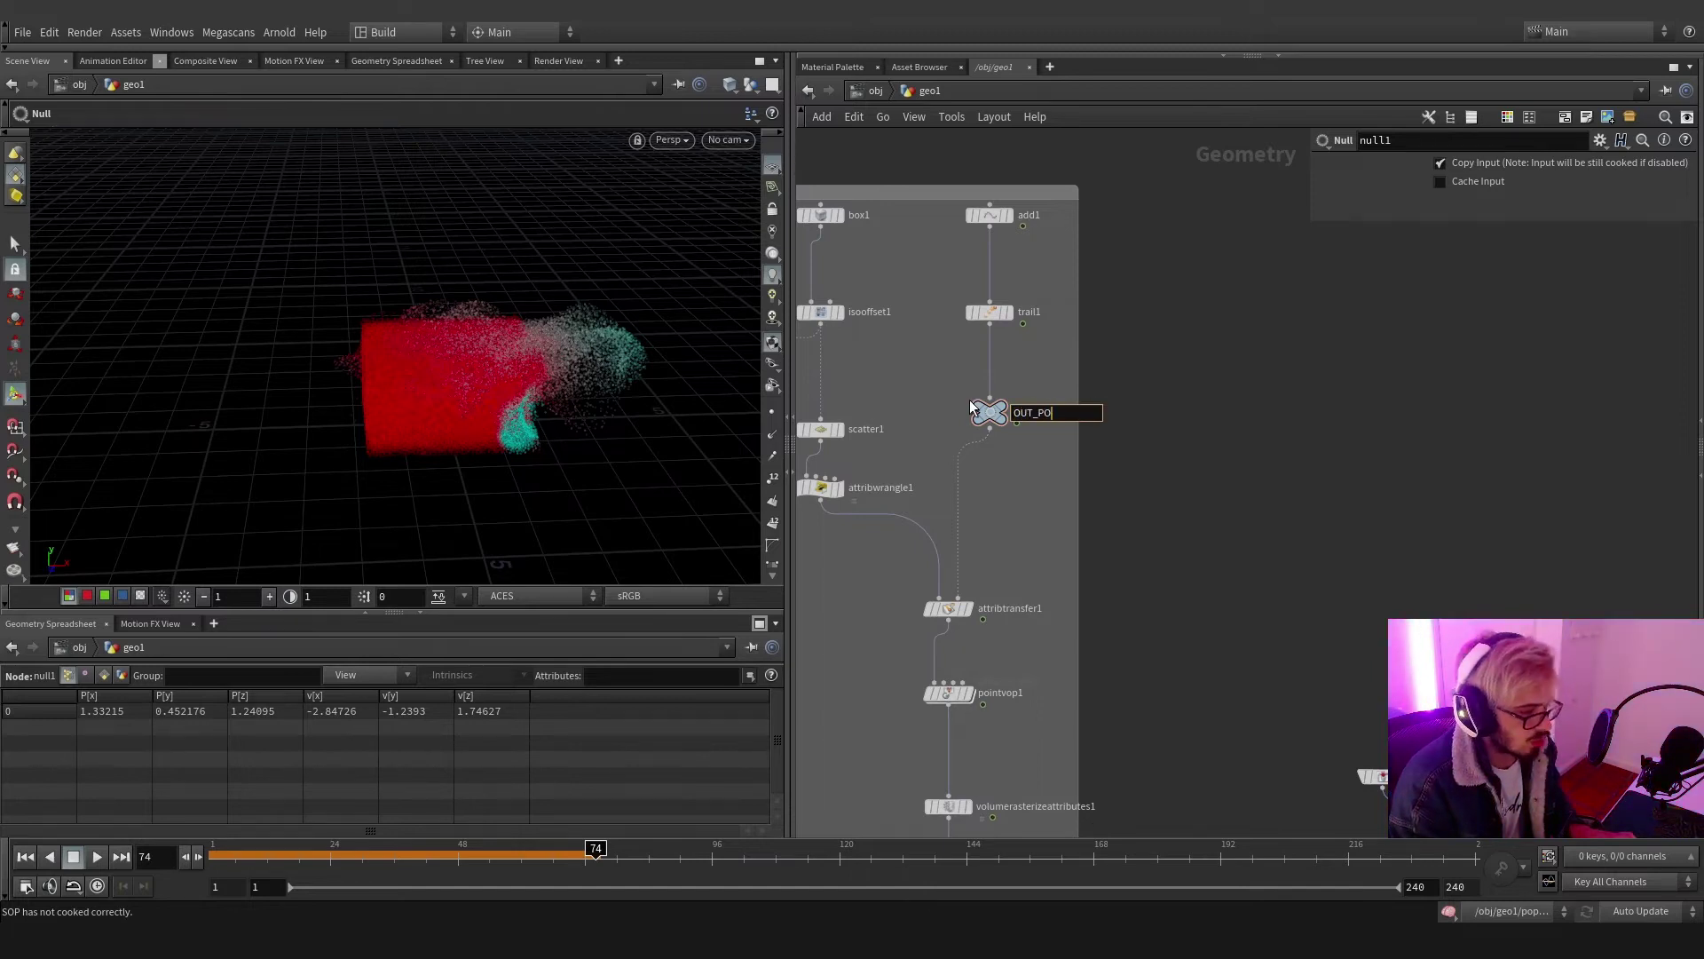
text(INT)
key(Return)
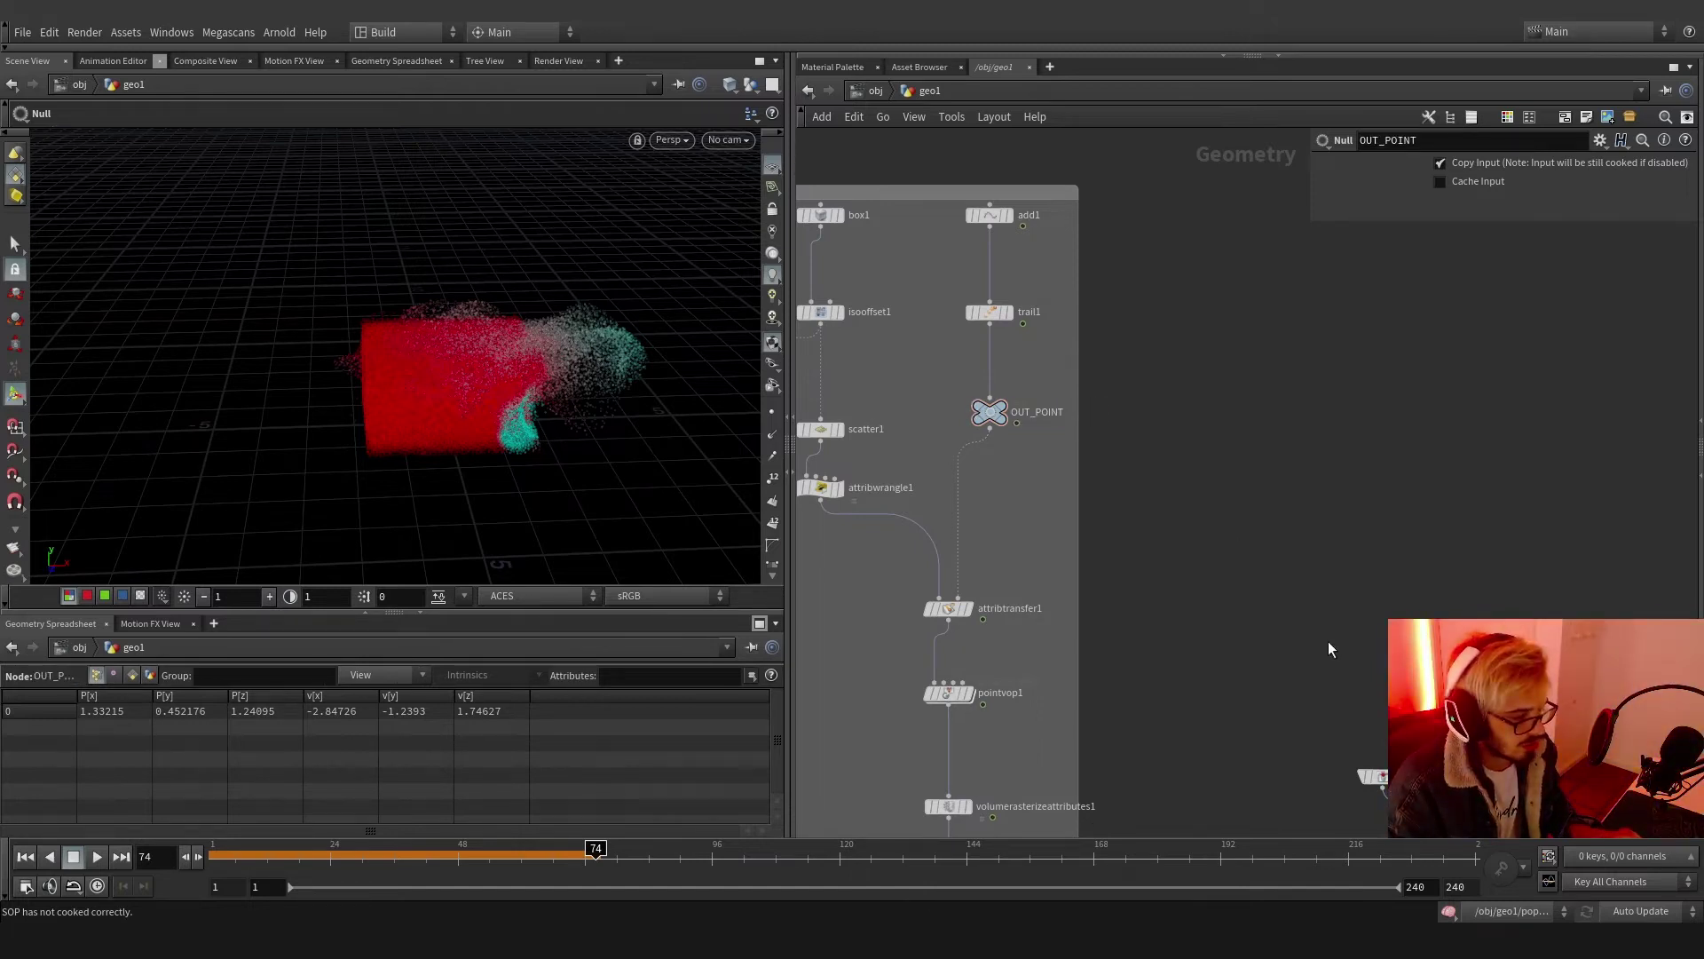
Duplicate an Object Merge node and set the copy's Object 1 to ../OUT_POINT
alt+drag(1382, 769, 1208, 507)
drag(990, 411, 1535, 215)
middle_drag(1215, 583, 1047, 285)
Wire sphere1 into the first input of copytopoints1 and object_merge3 into its second input
drag(1087, 544, 1128, 648)
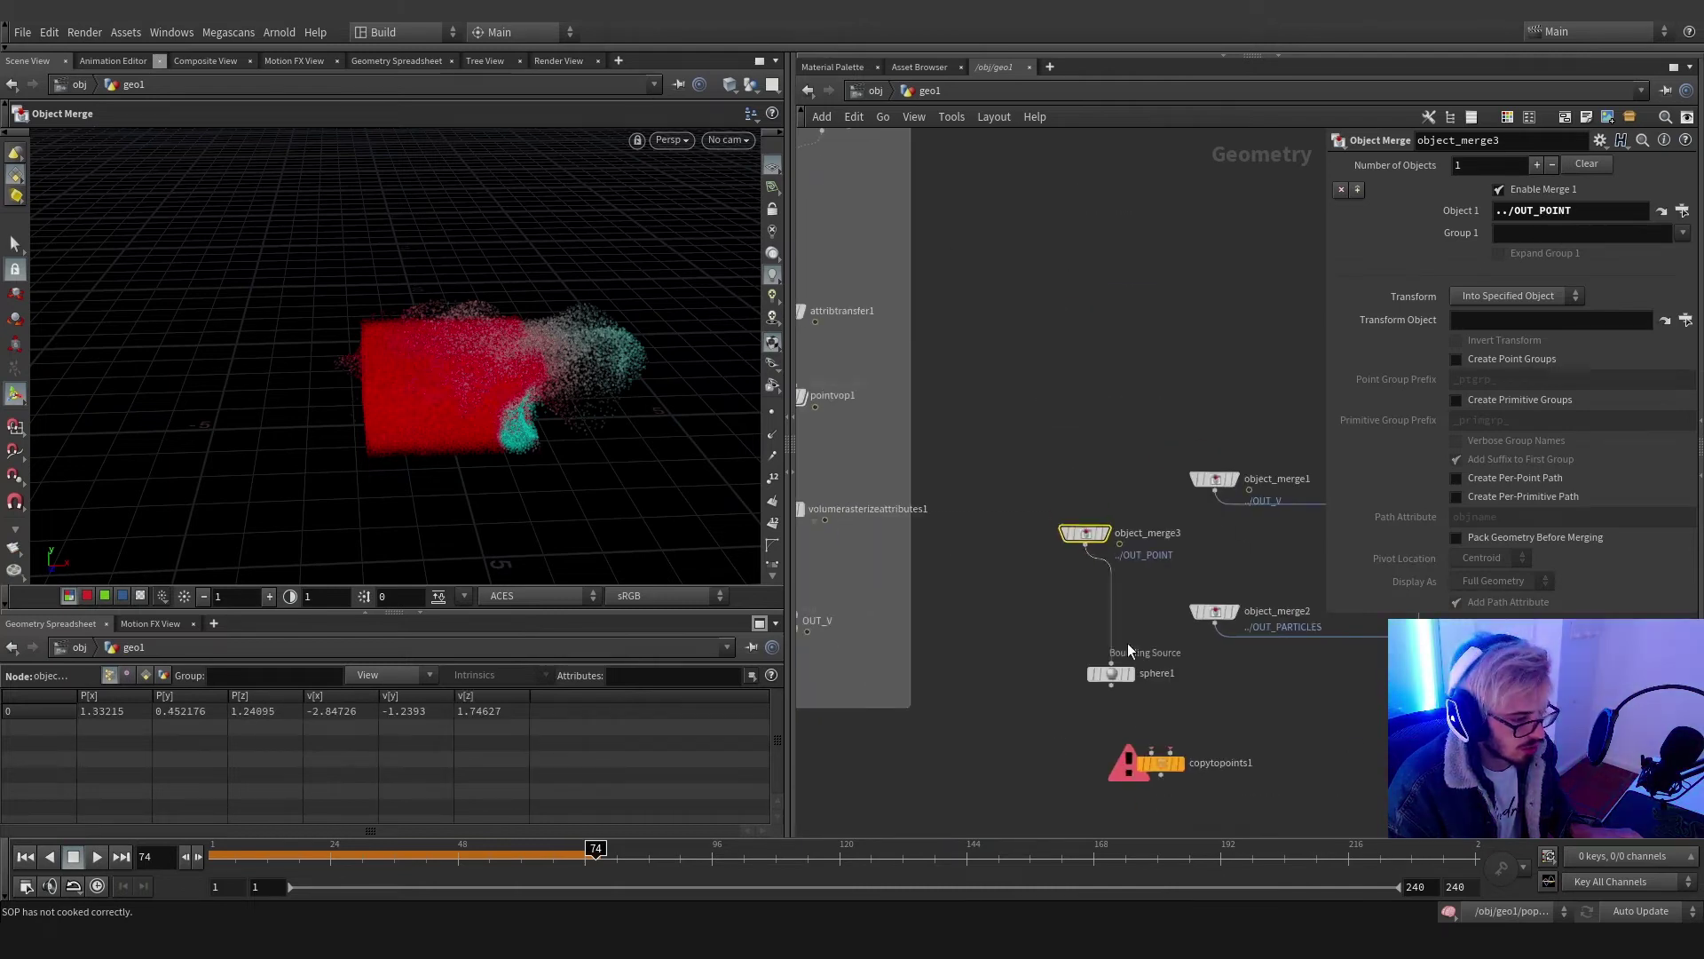
click(1154, 758)
middle_drag(1263, 744, 1133, 477)
Add a Merge node combining copytopoints1 and attribwrangle2, and turn on its display flag
key(Tab)
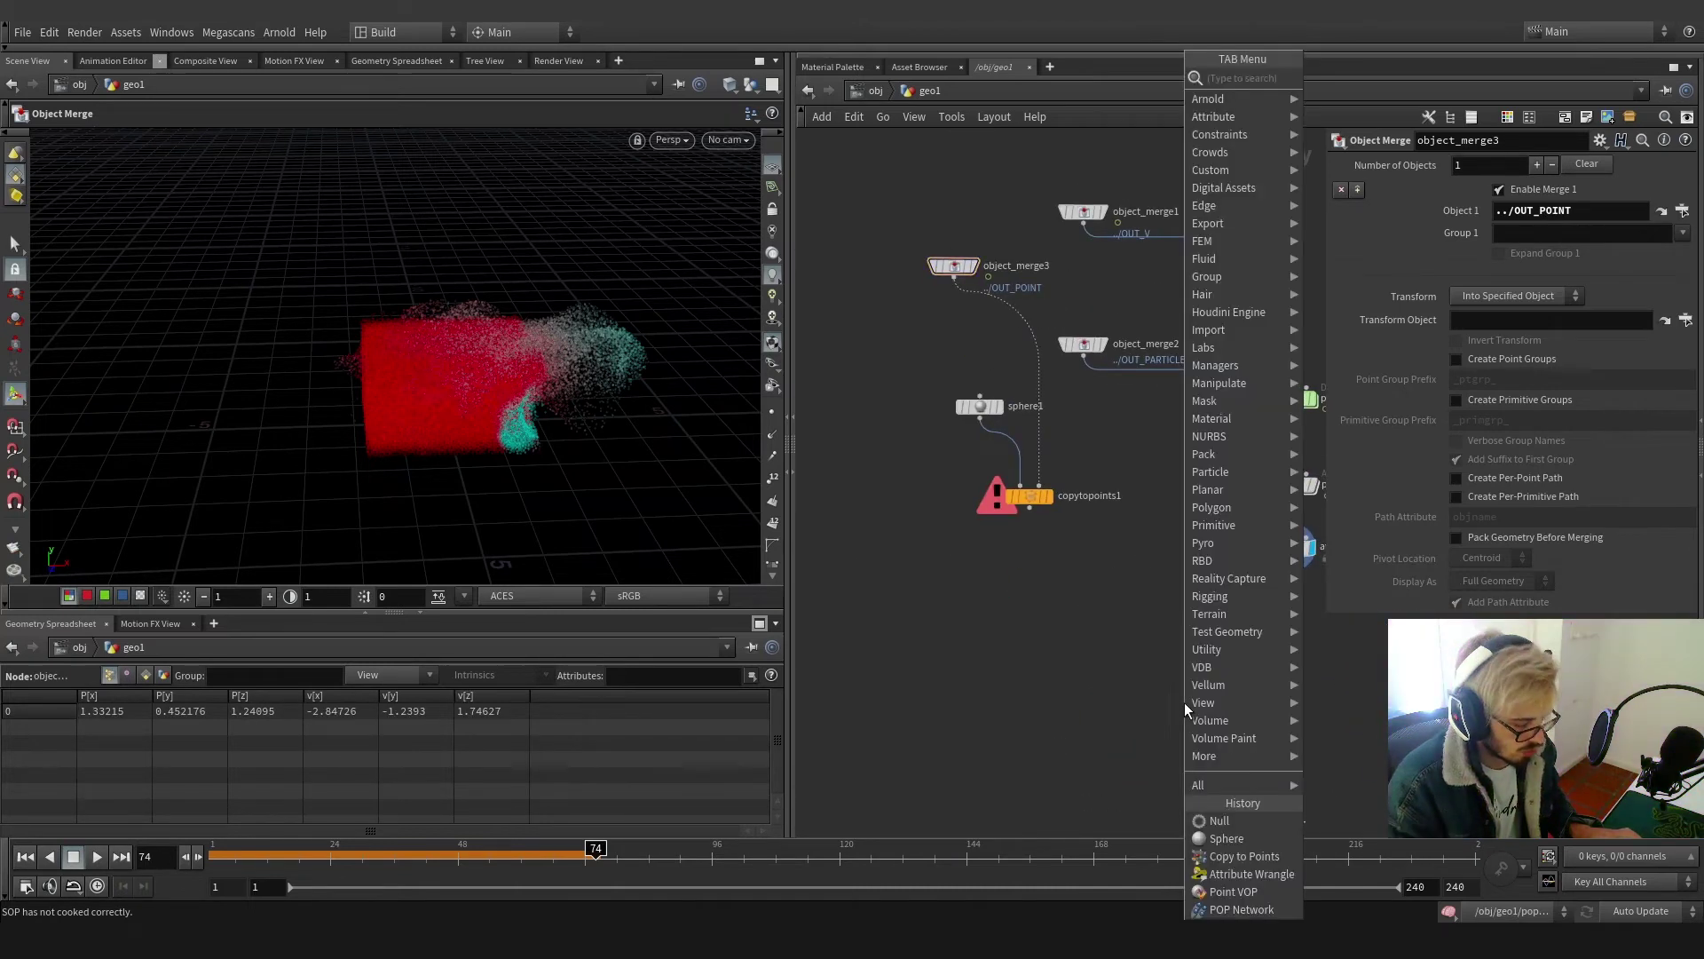
text(merge)
key(Return)
click(1184, 701)
drag(1030, 507, 1185, 691)
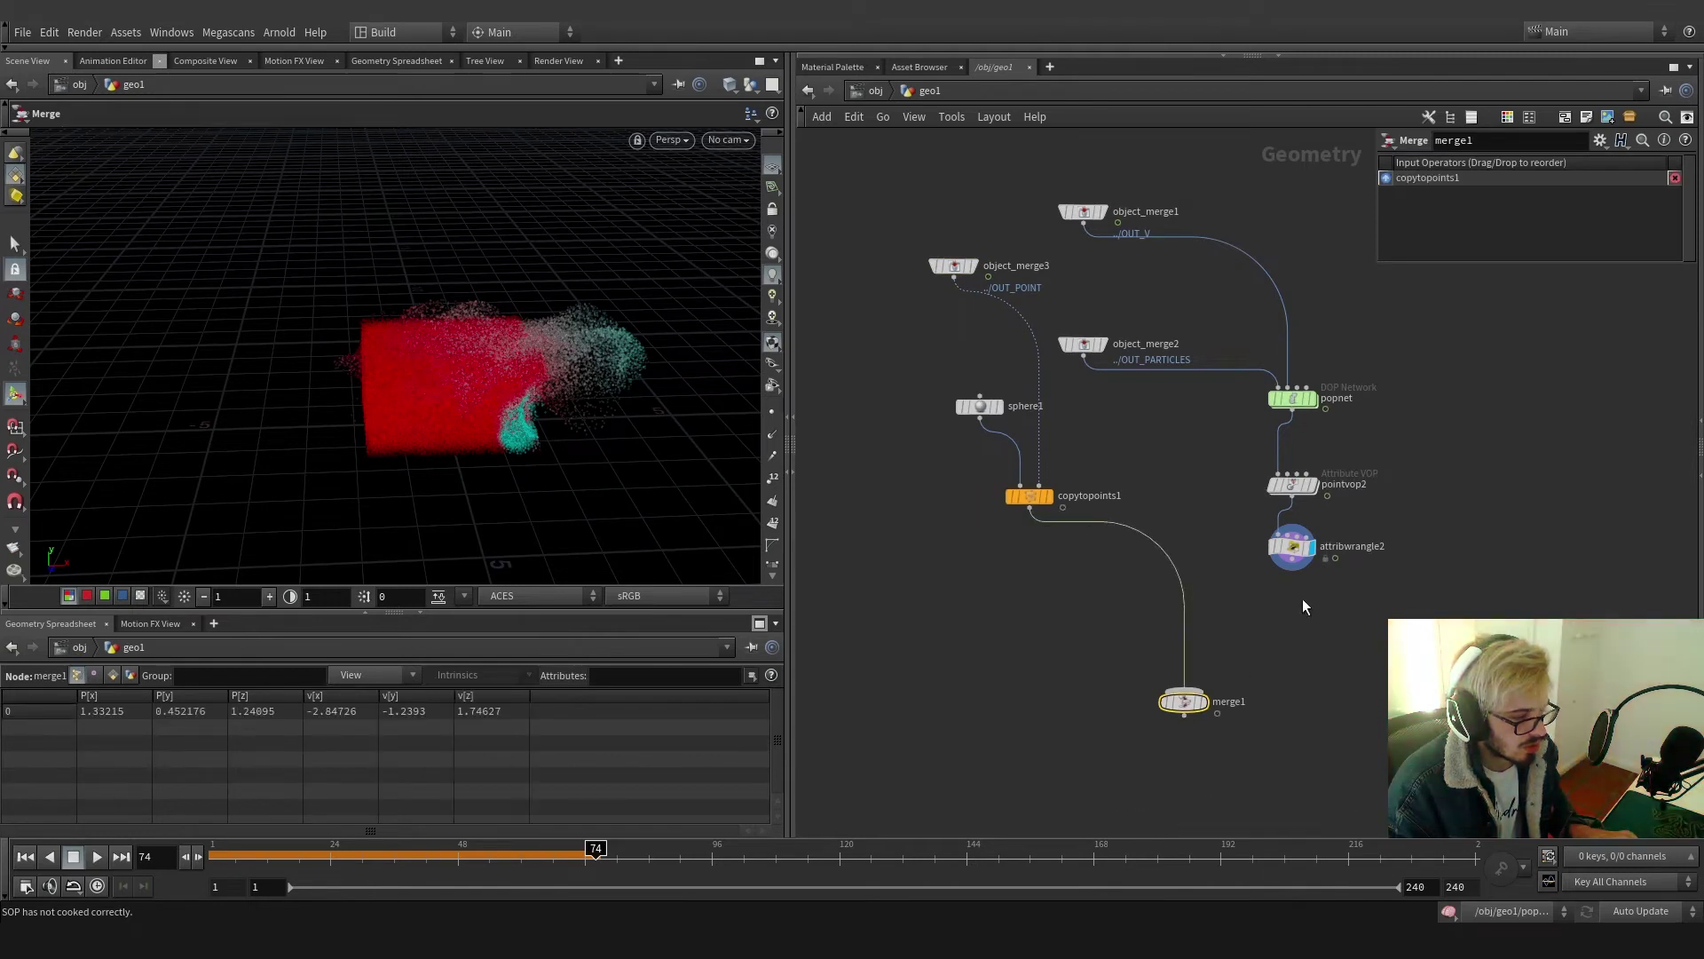
click(1191, 684)
click(1204, 704)
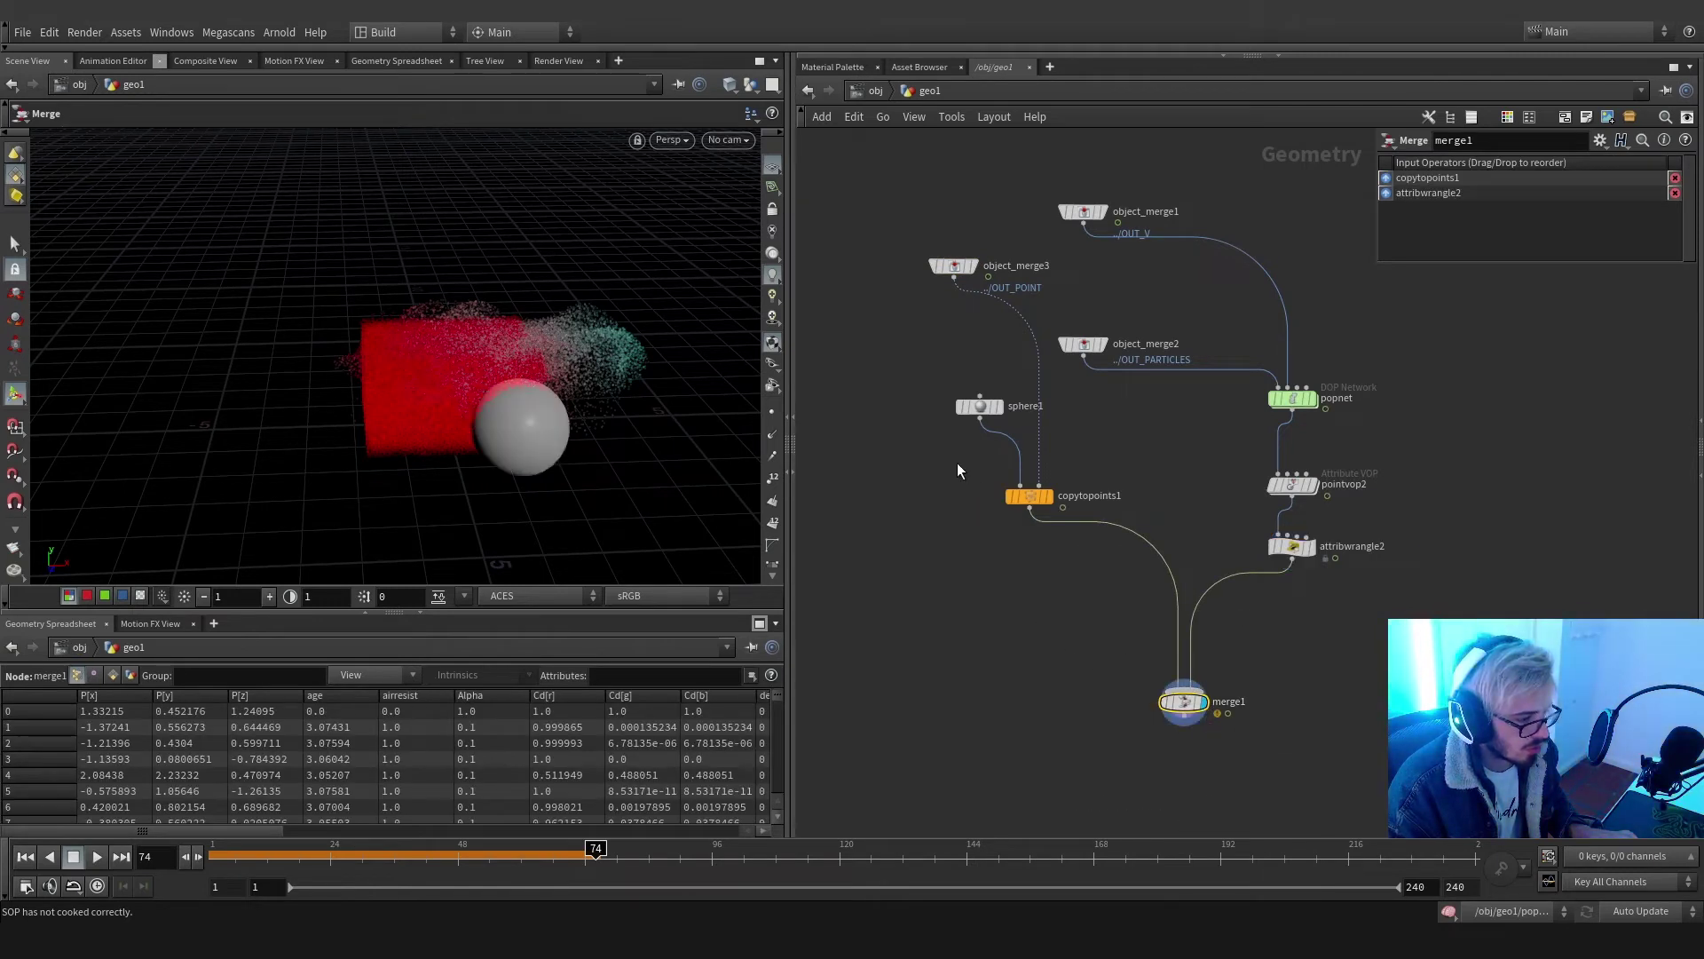
Set sphere1's Uniform Scale to 0.54 and scrub the timeline to frame 30
click(979, 406)
drag(1576, 286, 1572, 289)
drag(477, 848, 362, 804)
Add a Volume Trail node beside volumerasterizeattributes1 in the velocity network
scroll(1085, 662, down, 3)
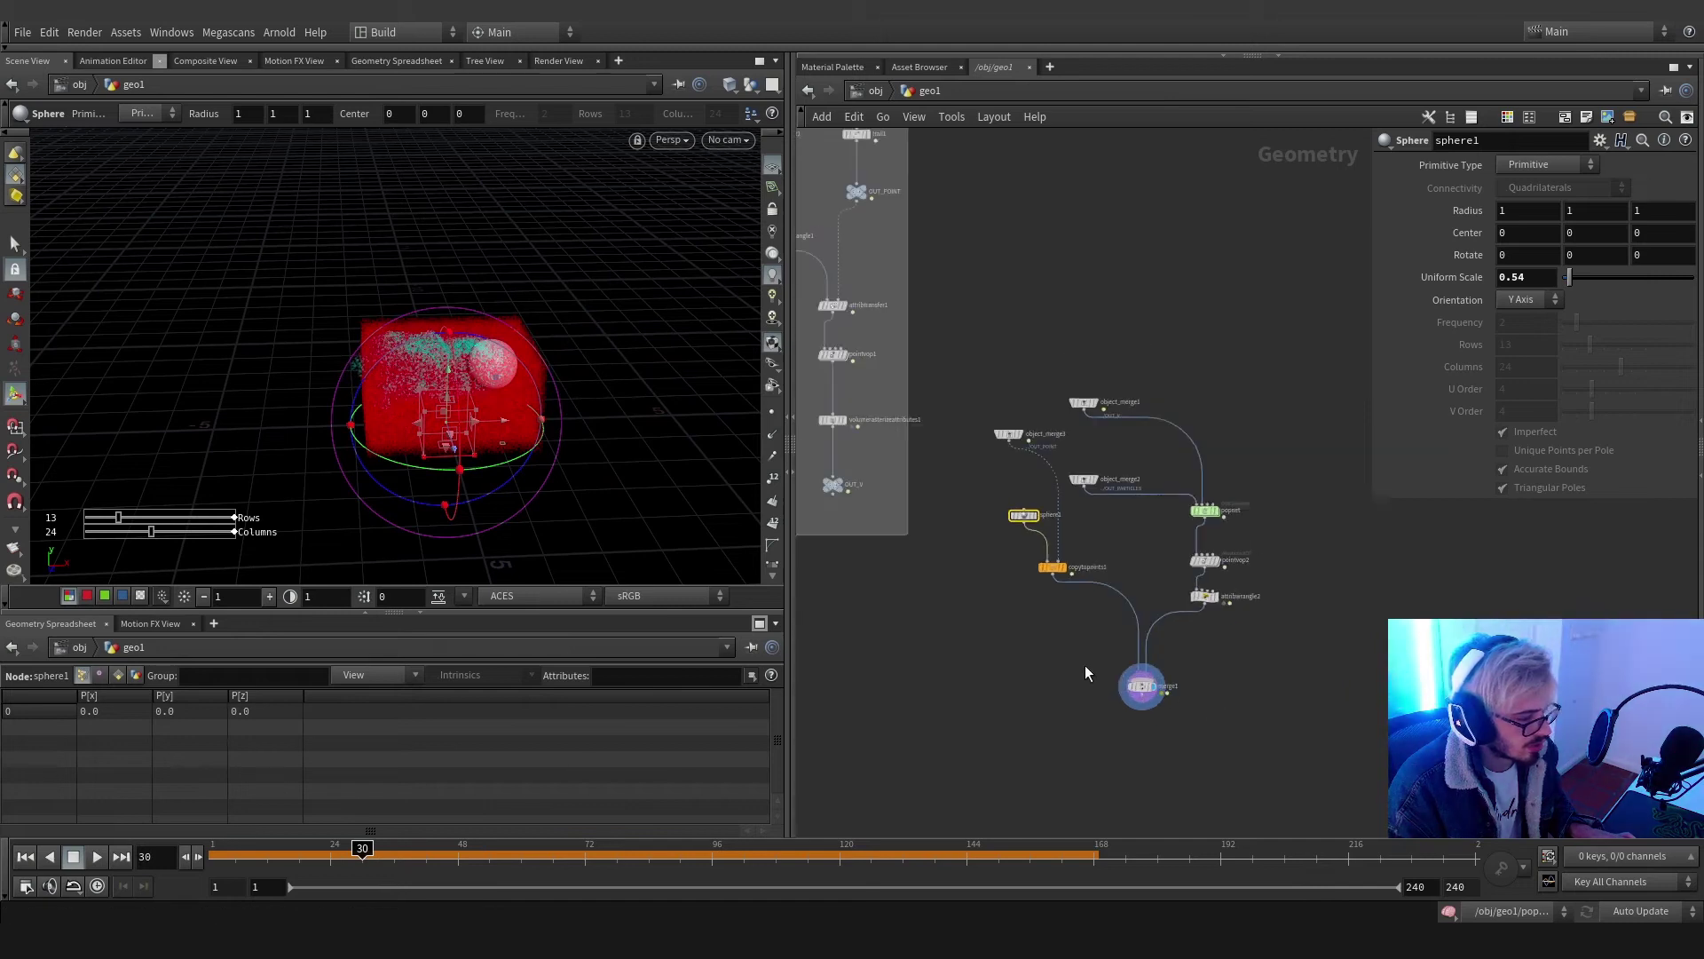
middle_drag(916, 558, 1054, 551)
scroll(1021, 528, up, 4)
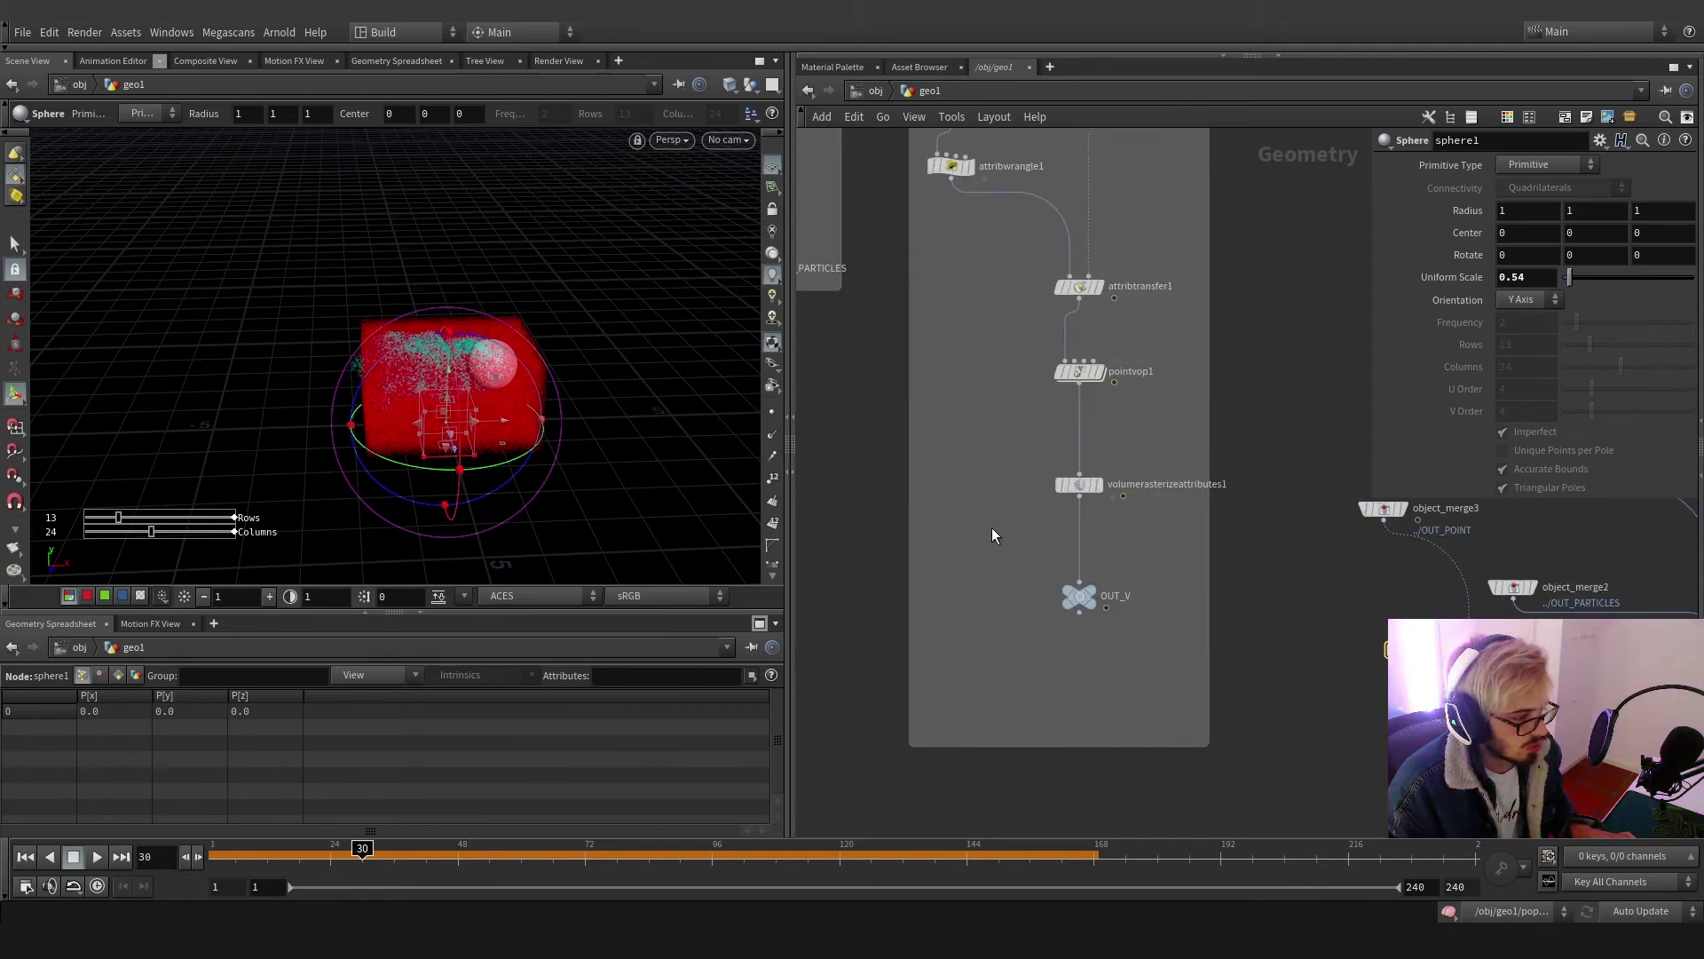
key(Tab)
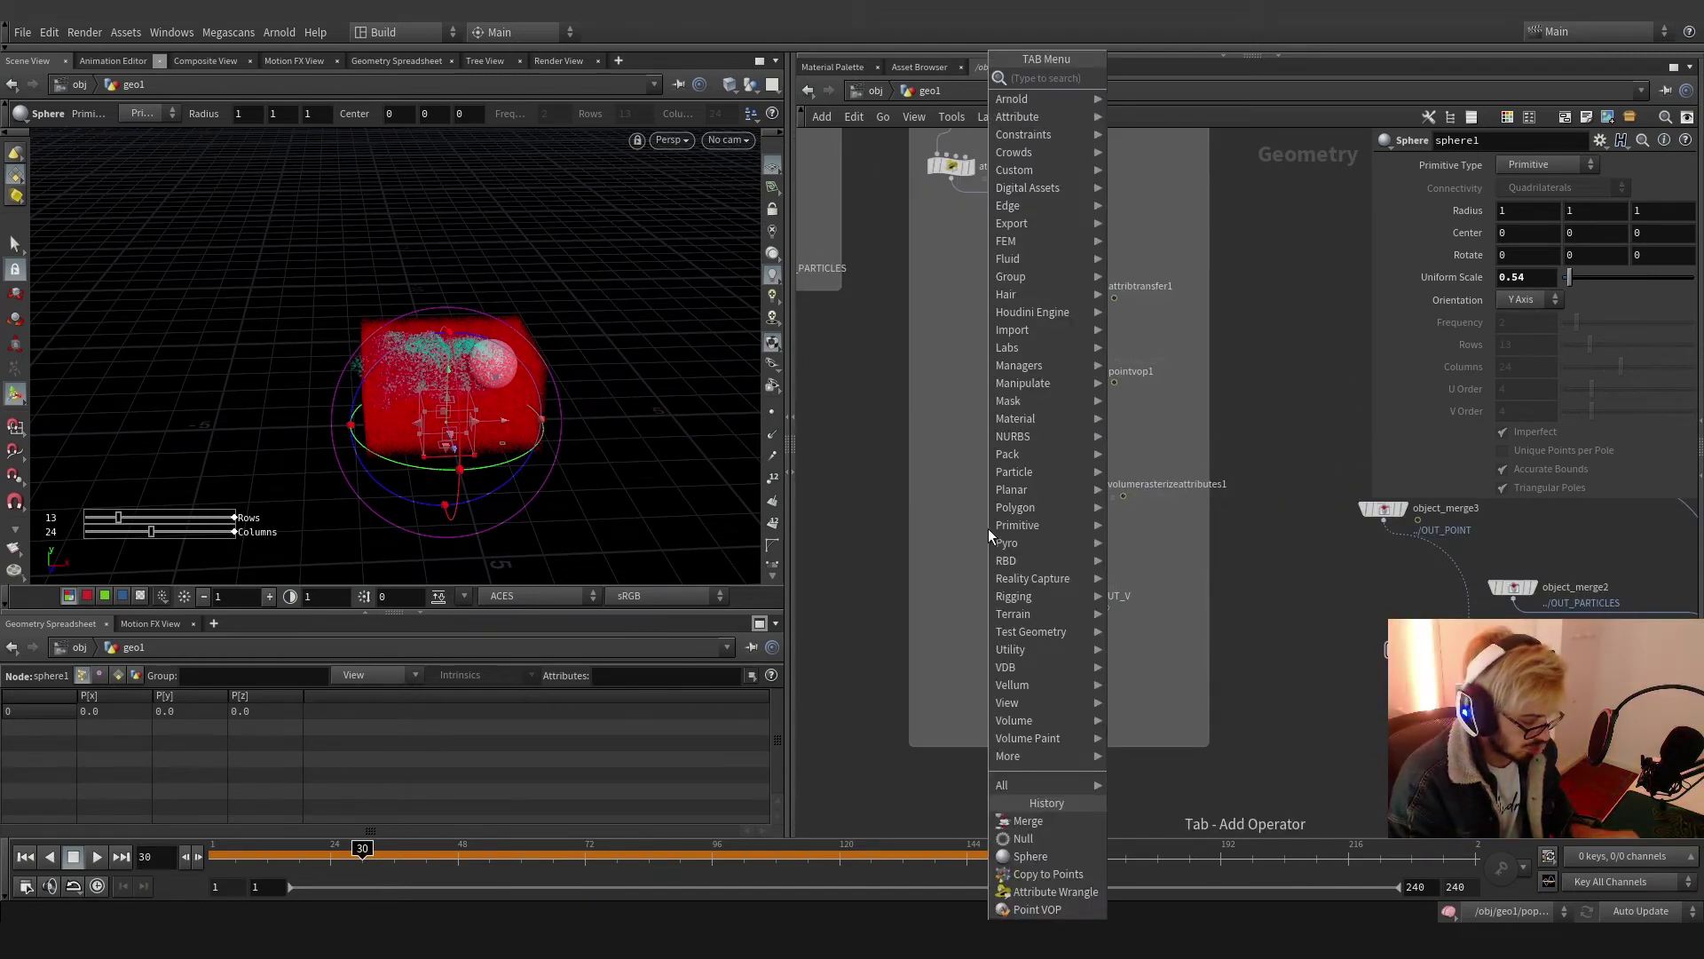
text(trail)
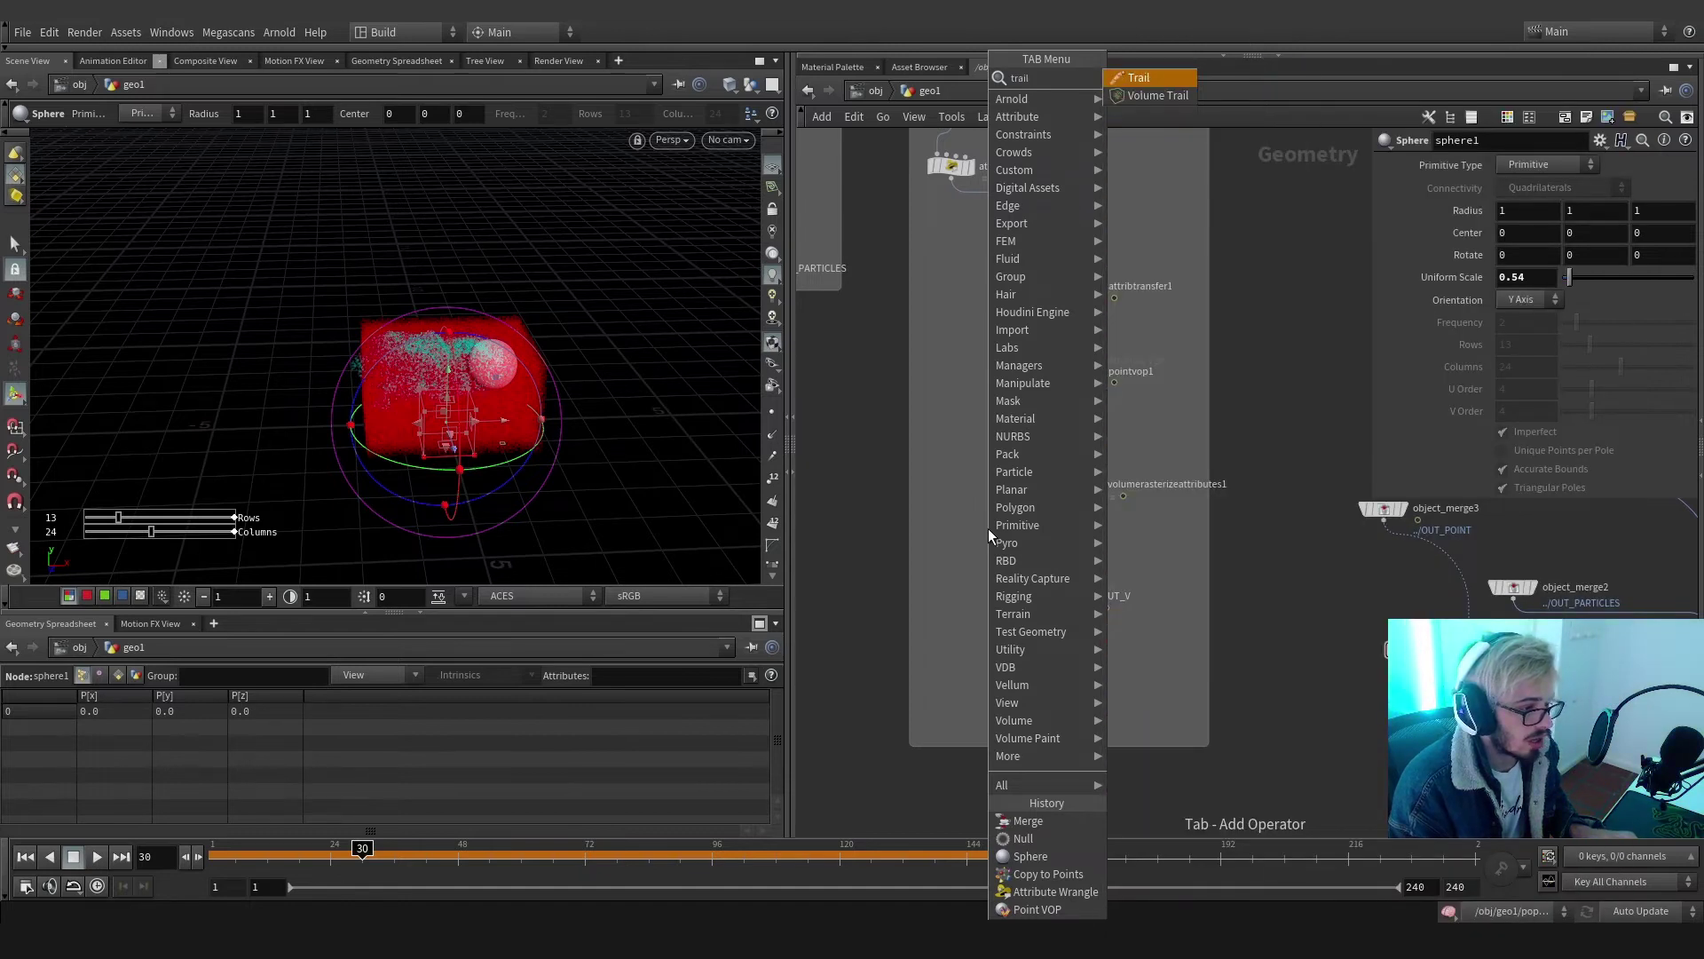
key(Down)
key(Return)
click(989, 530)
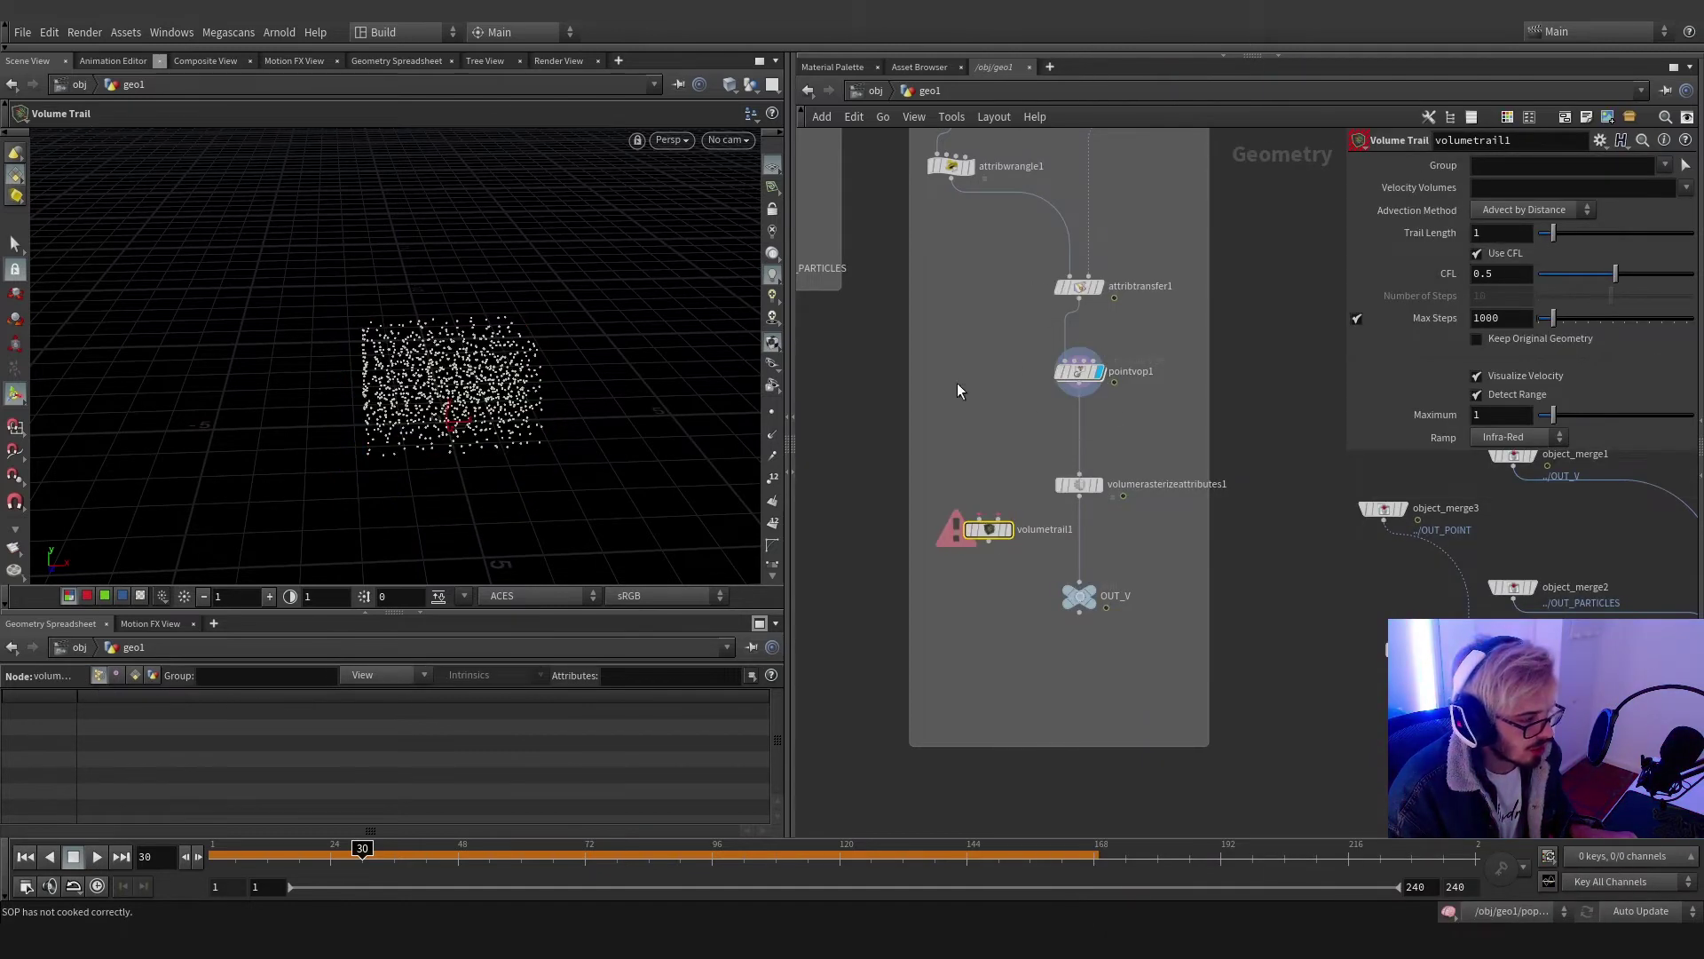
Wire pointvop1 into volumetrail1's first input and volumerasterizeattributes1 into its second, and turn on its display flag
click(979, 517)
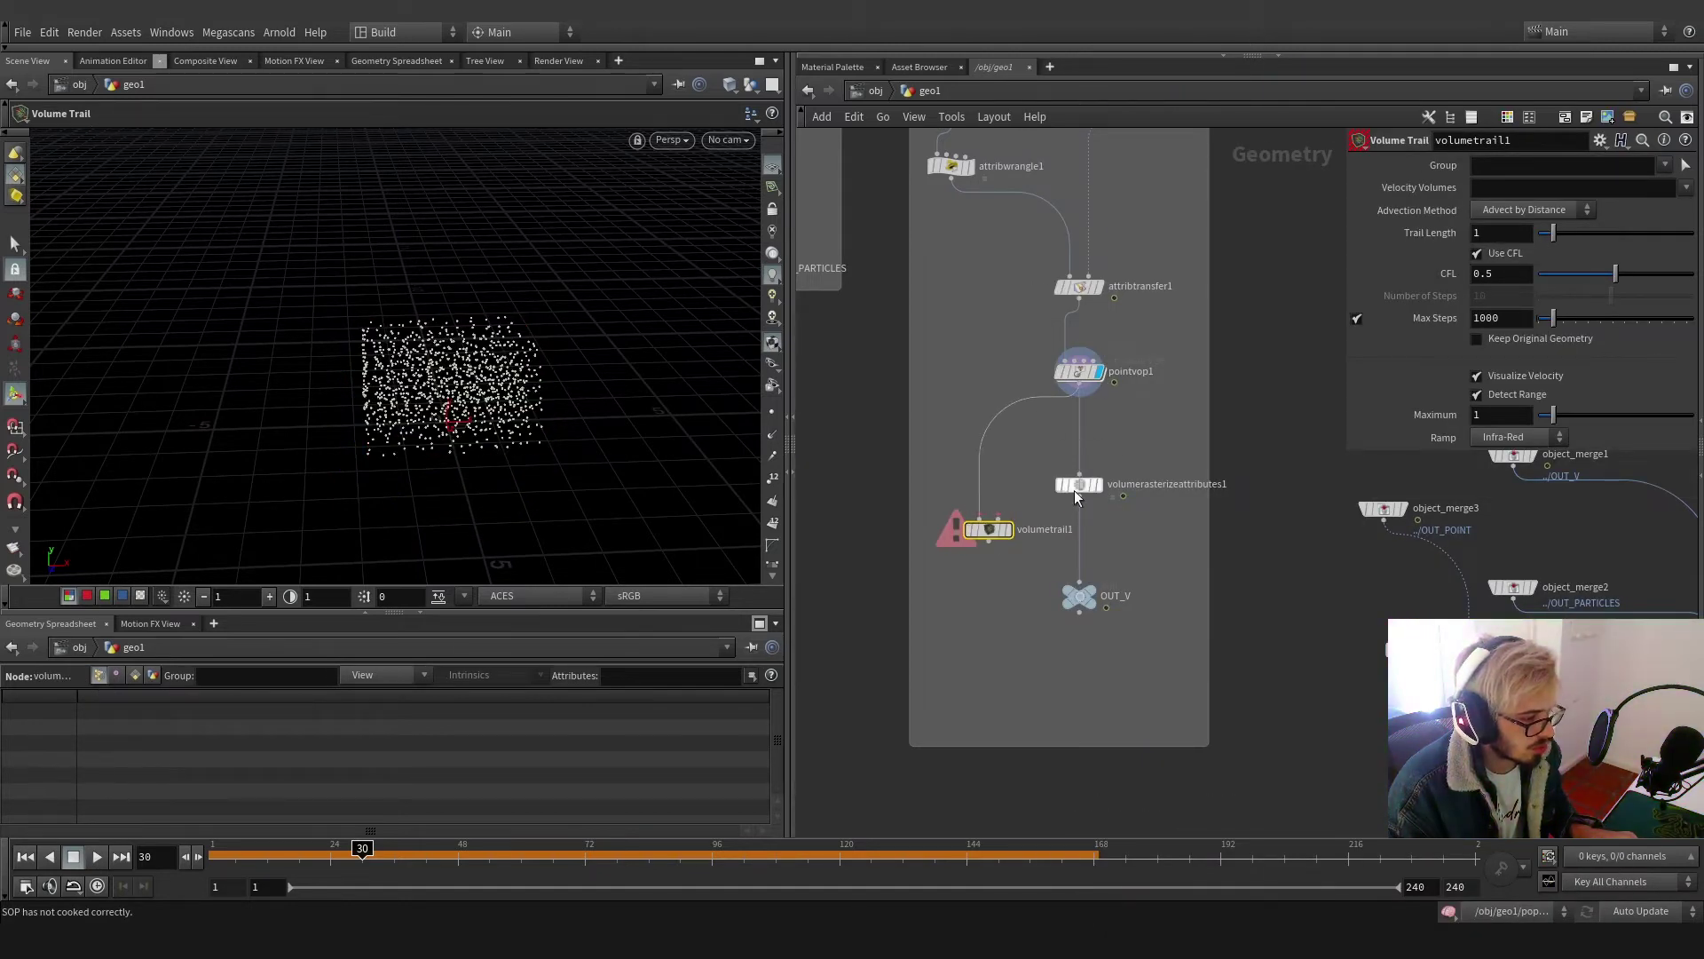
click(1080, 496)
click(998, 519)
click(1008, 530)
drag(991, 539, 984, 579)
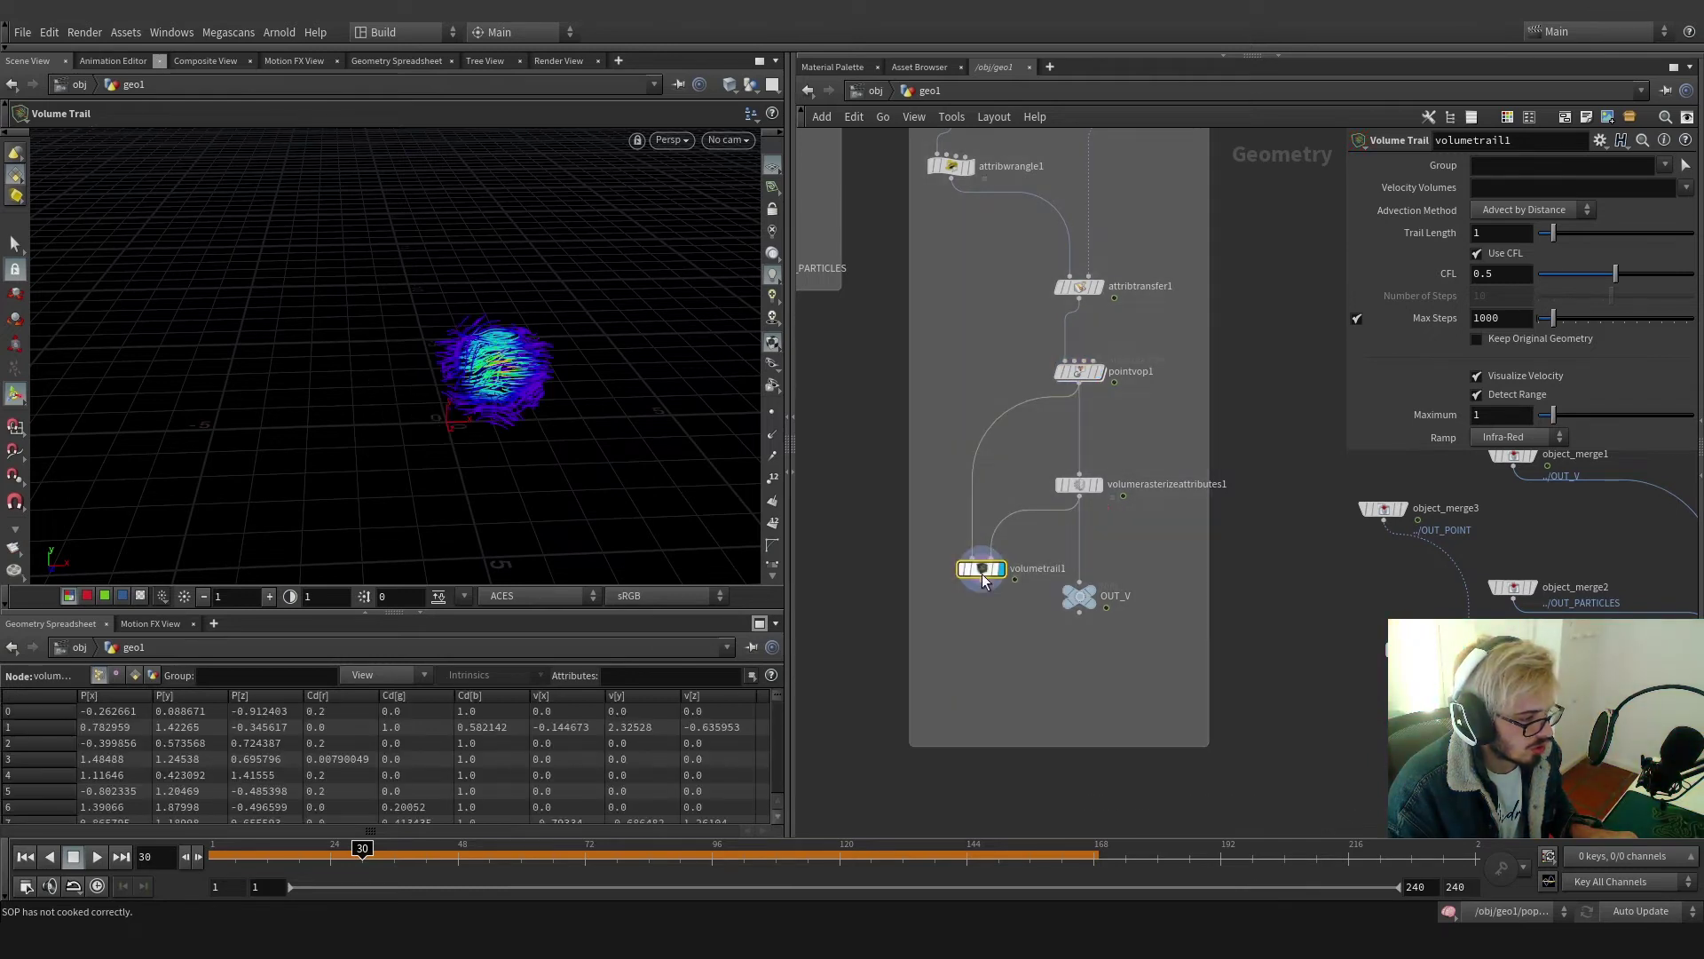
Scrub the timeline to frame 130 to examine the velocity trails over time
click(384, 852)
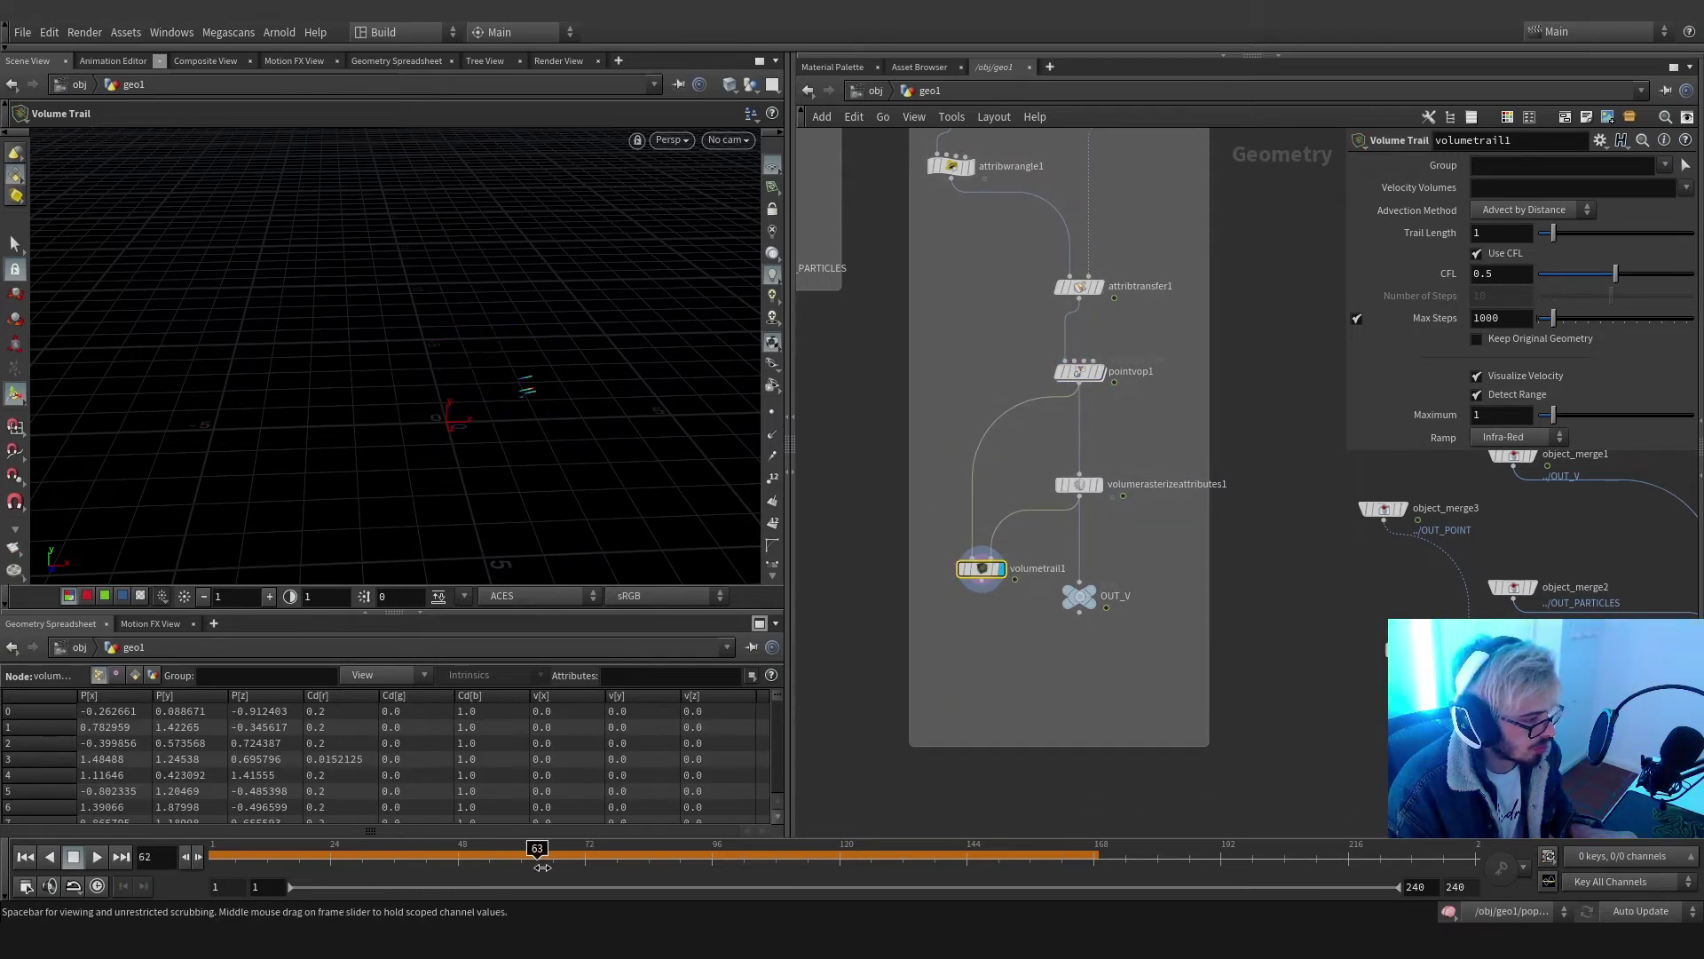
drag(542, 867, 703, 861)
drag(817, 865, 897, 872)
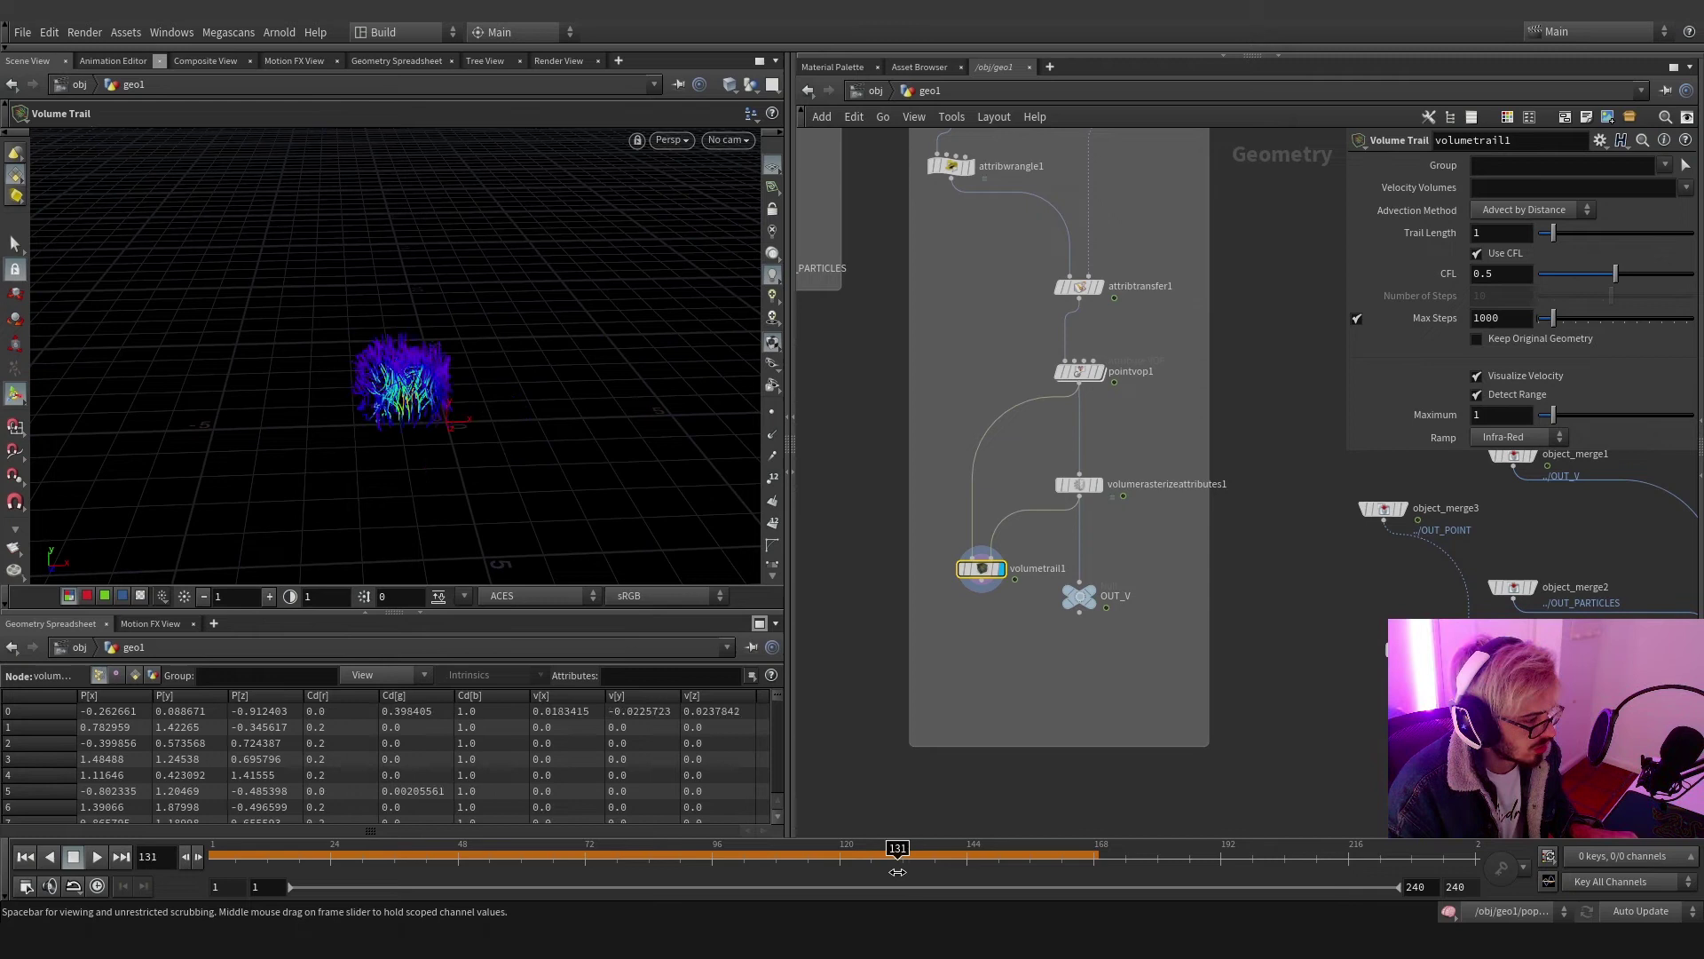
Add a Merge node combining pointvop1 and volumetrail1, and turn on its display flag
click(1010, 678)
key(Tab)
text(mer)
key(Return)
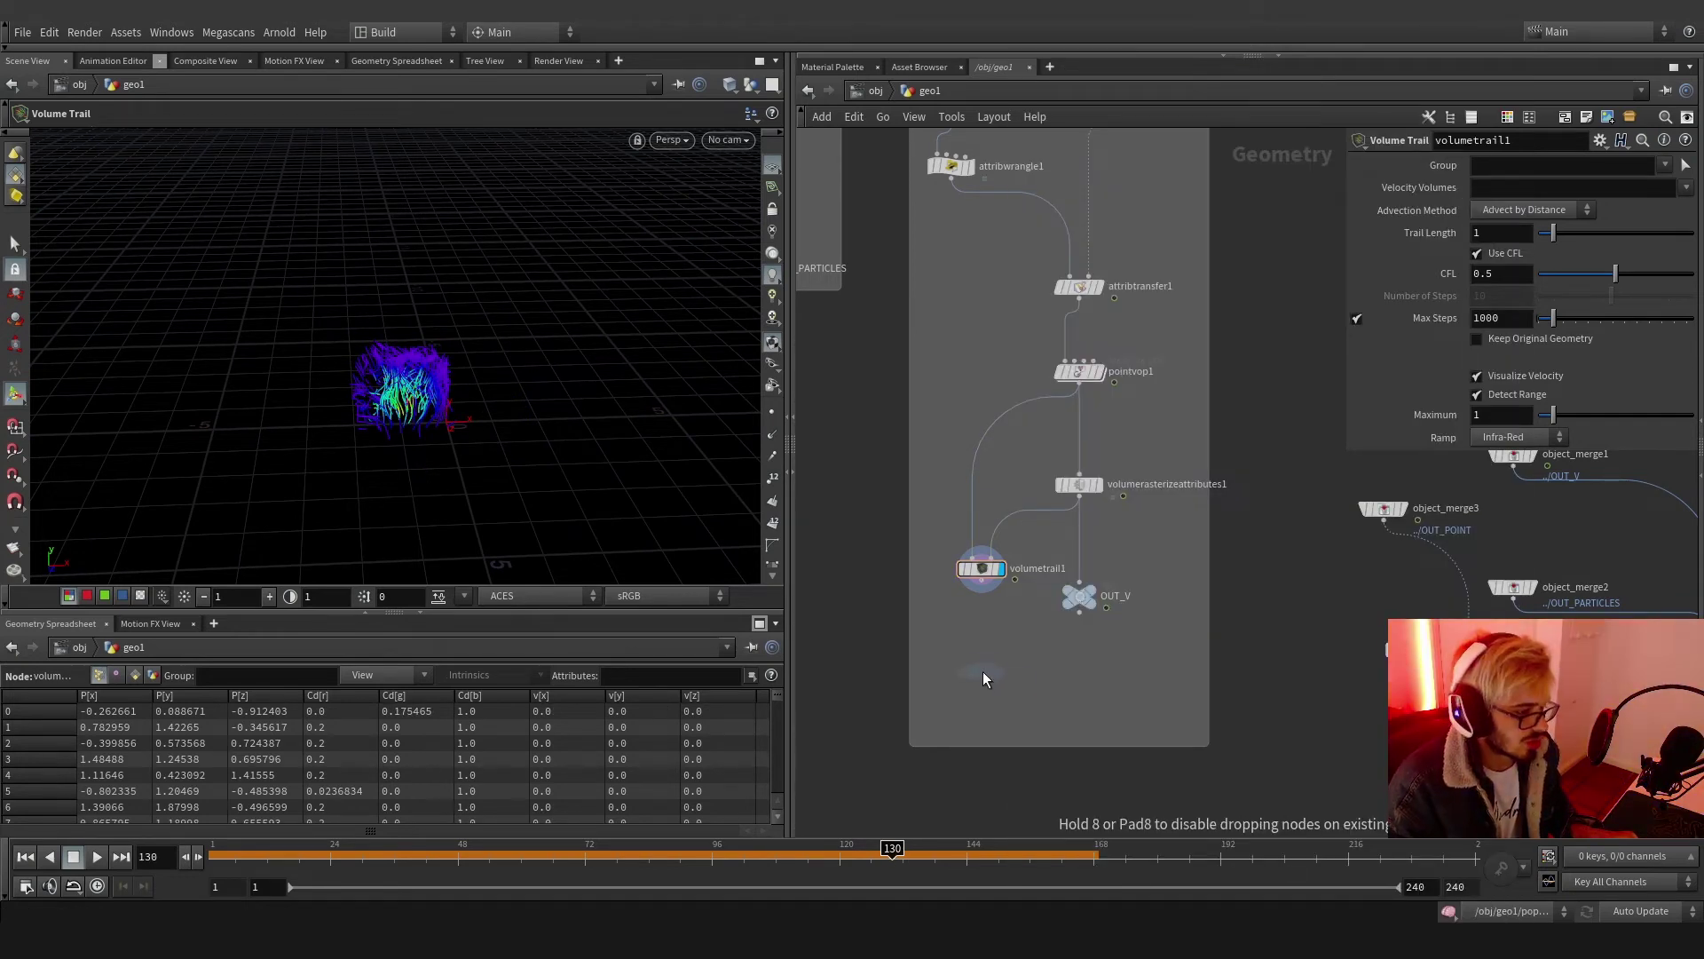
click(983, 675)
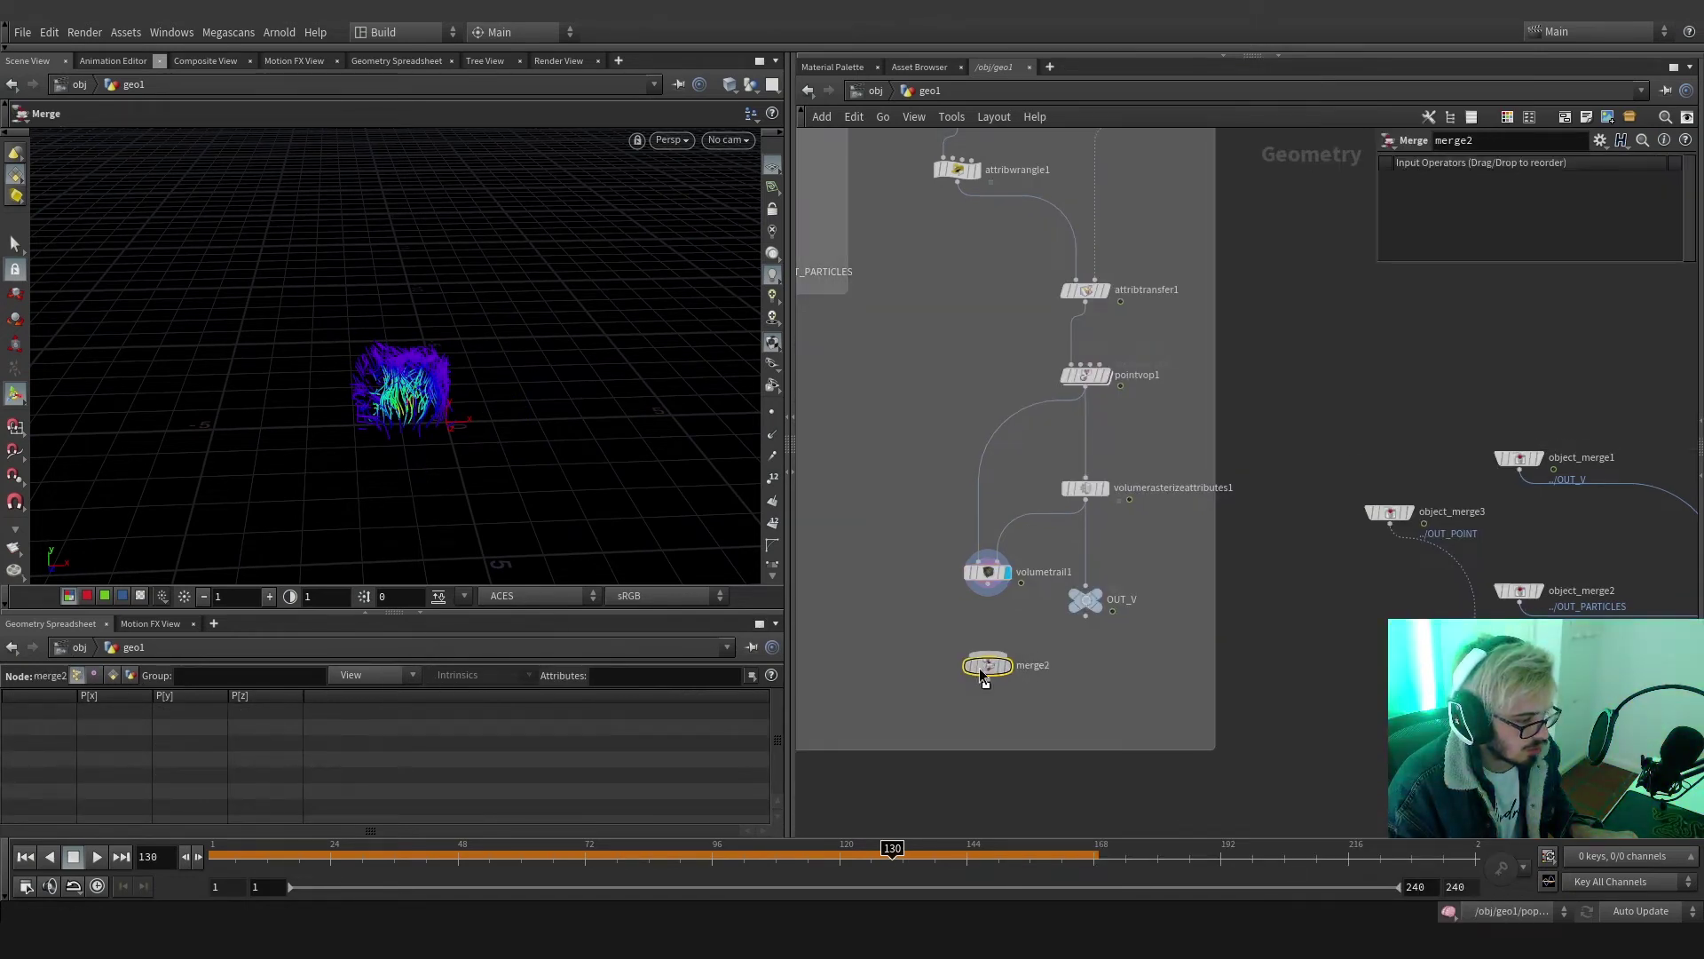
click(1091, 396)
click(890, 626)
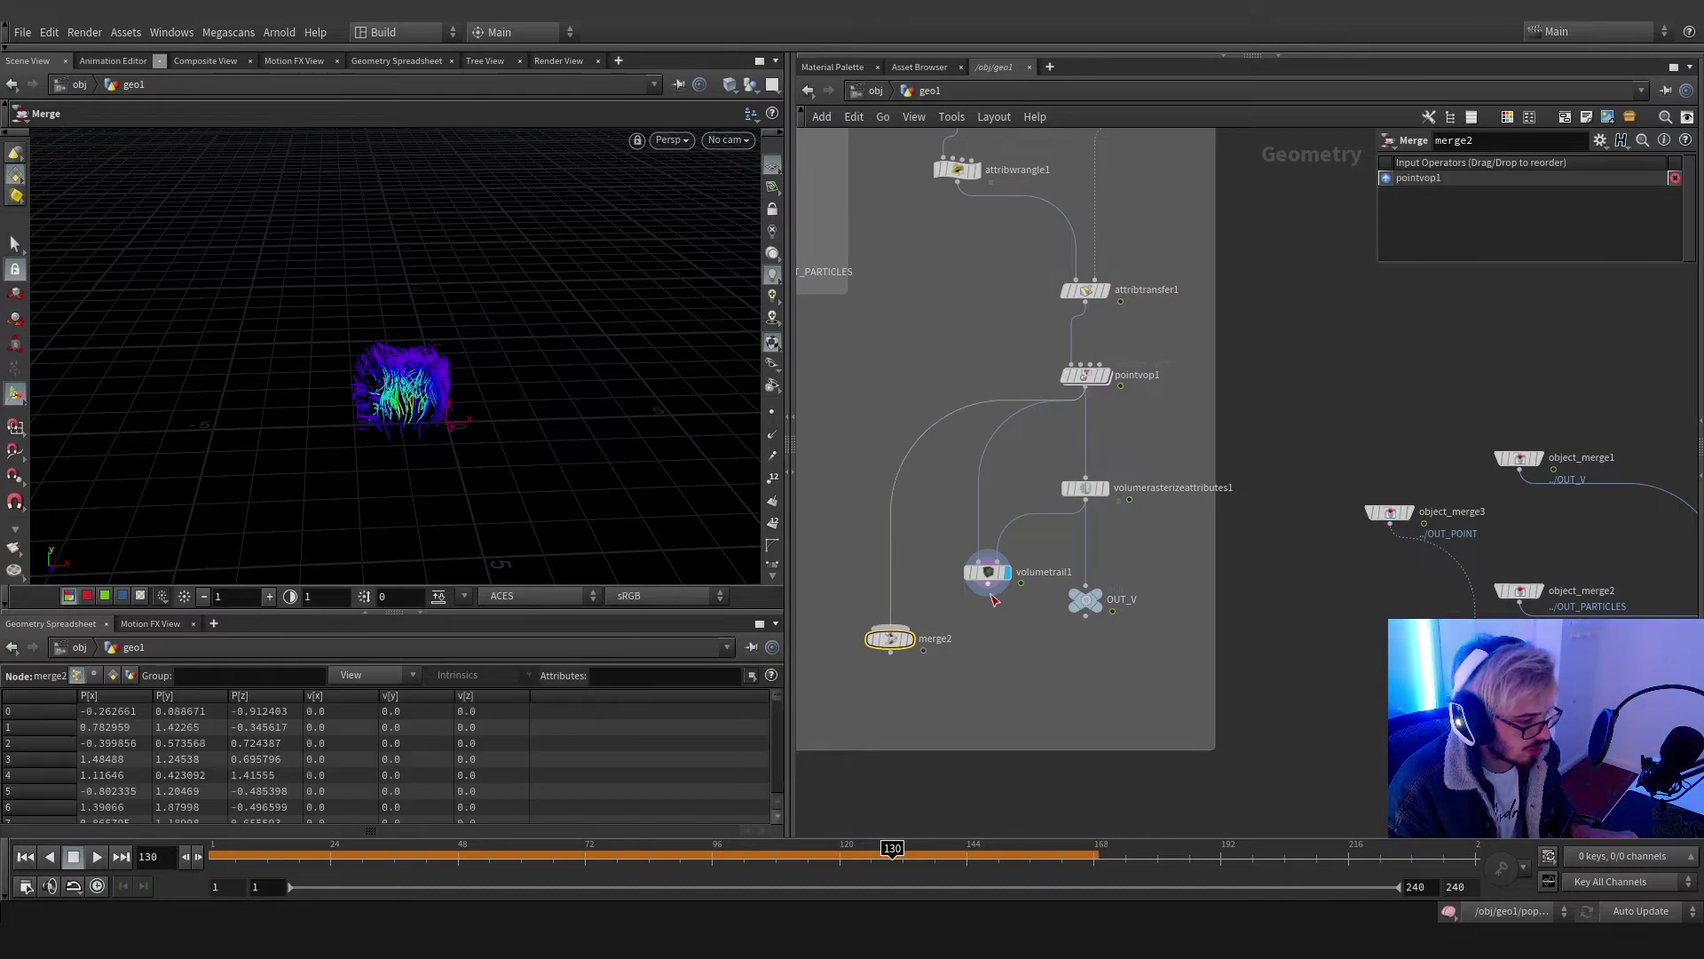
click(914, 632)
Add a Null node below merge2 and name it VISUALIZE
key(Tab)
text(nu)
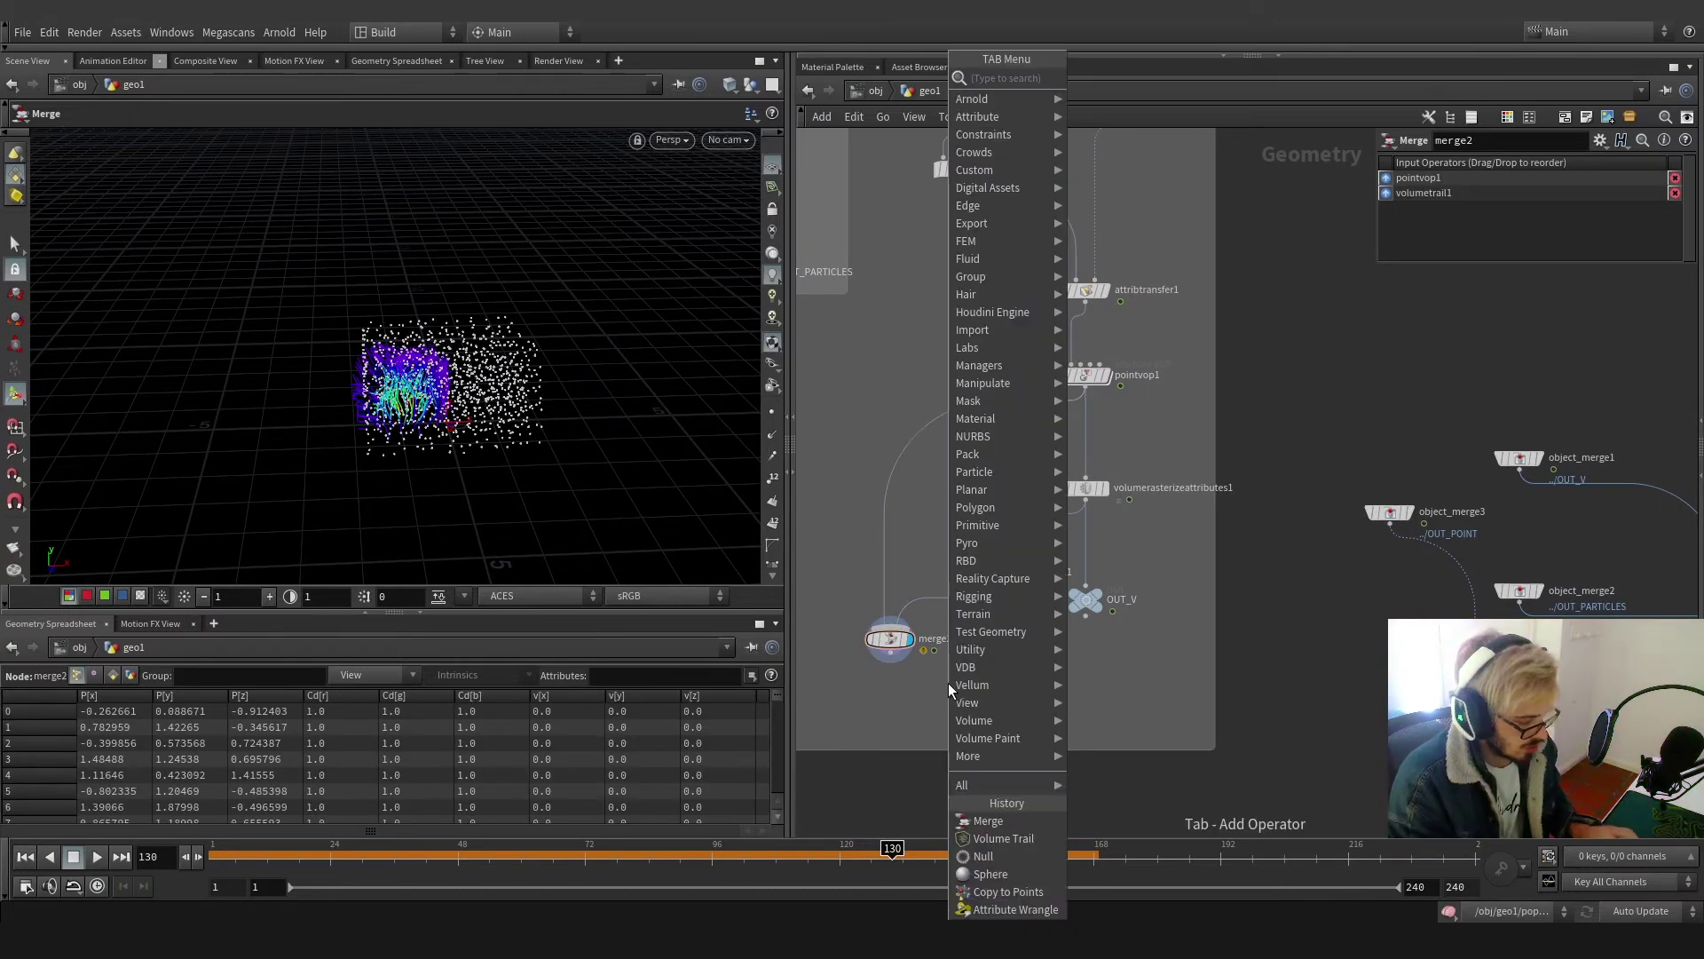
key(Return)
click(902, 701)
scroll(1110, 615, down, 3)
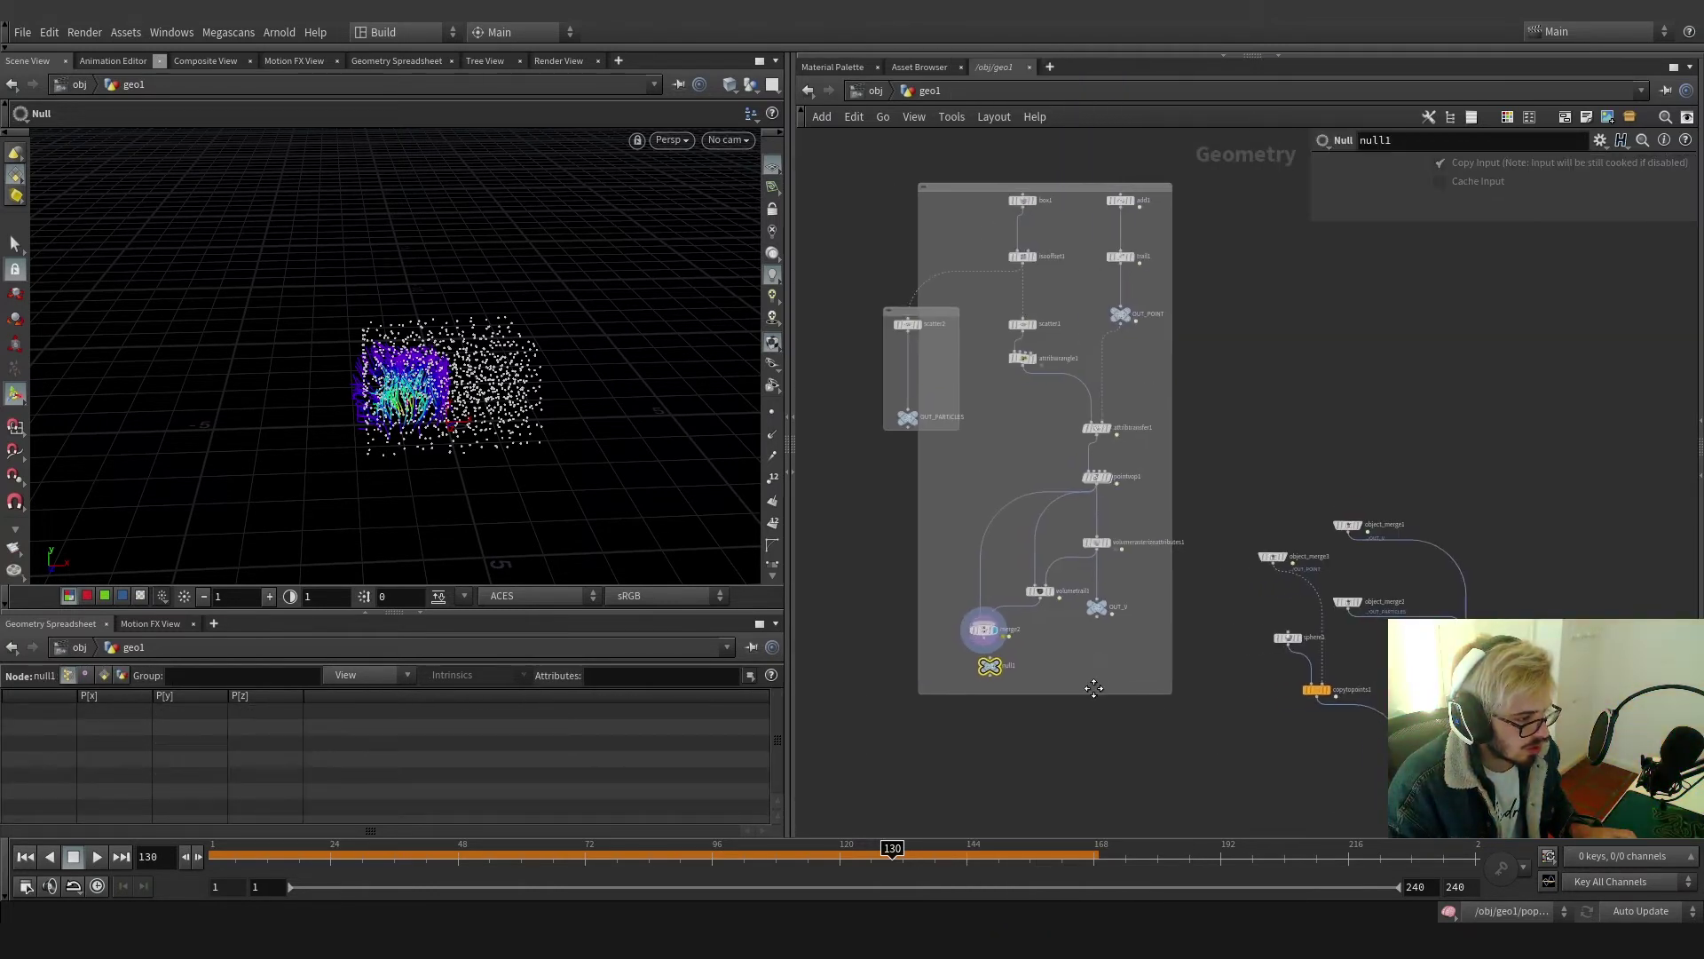
scroll(989, 671, up, 4)
double_click(1047, 662)
text(VISUALIZE)
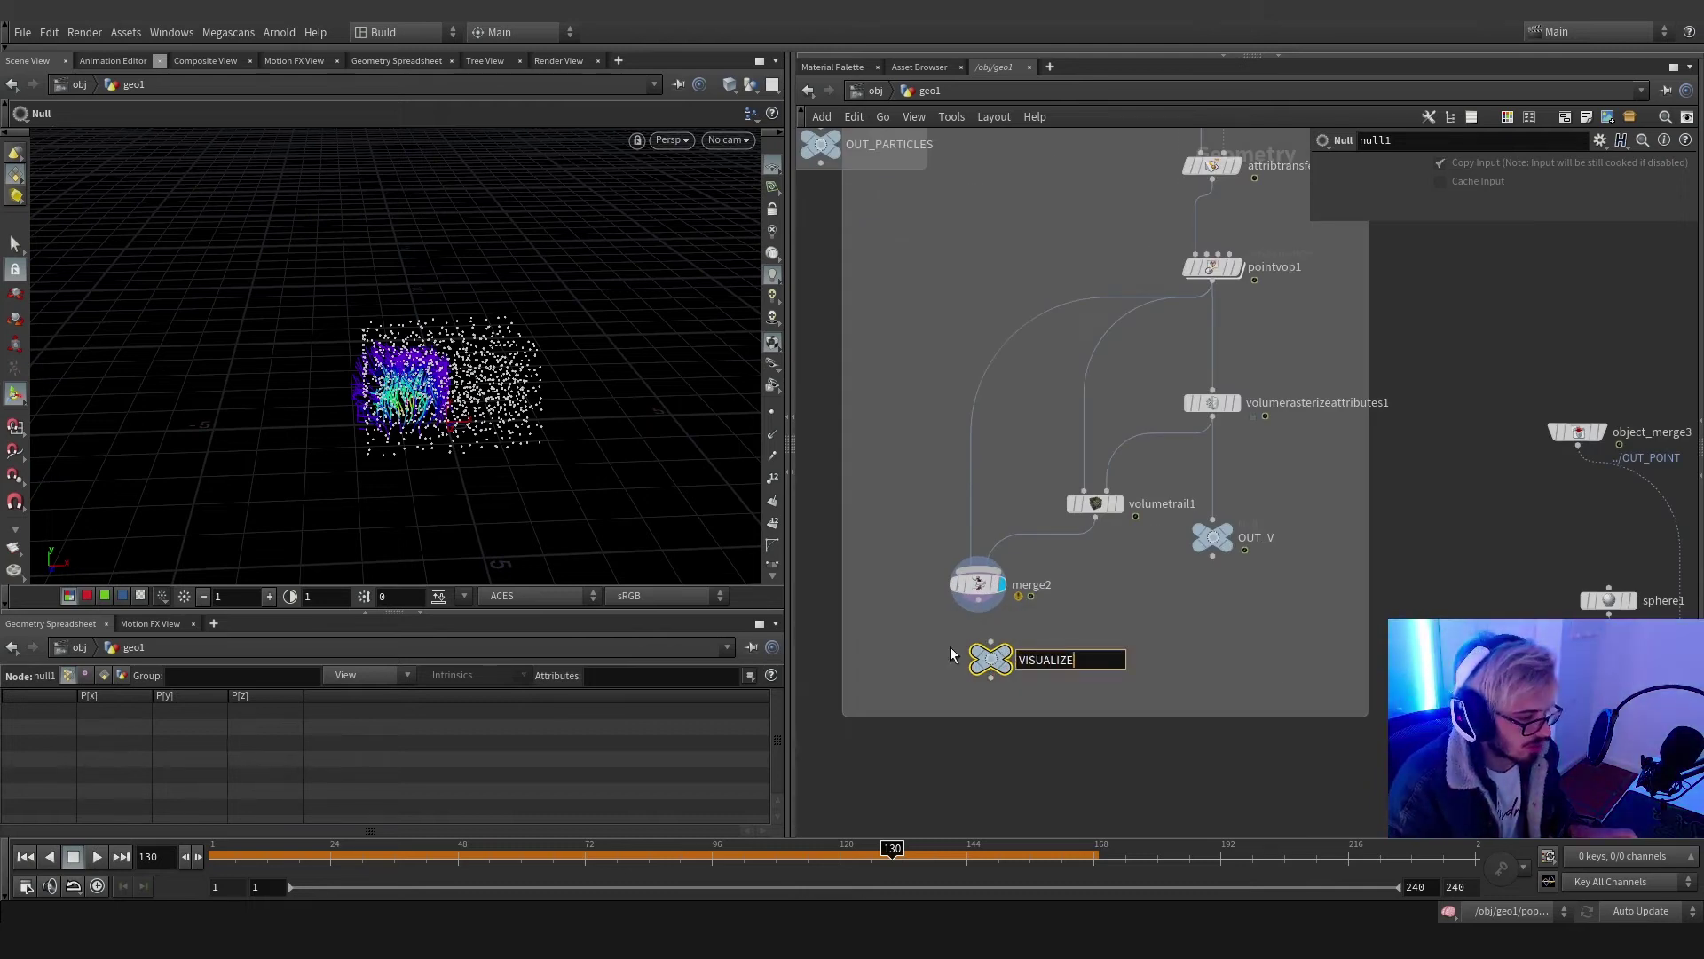
click(950, 646)
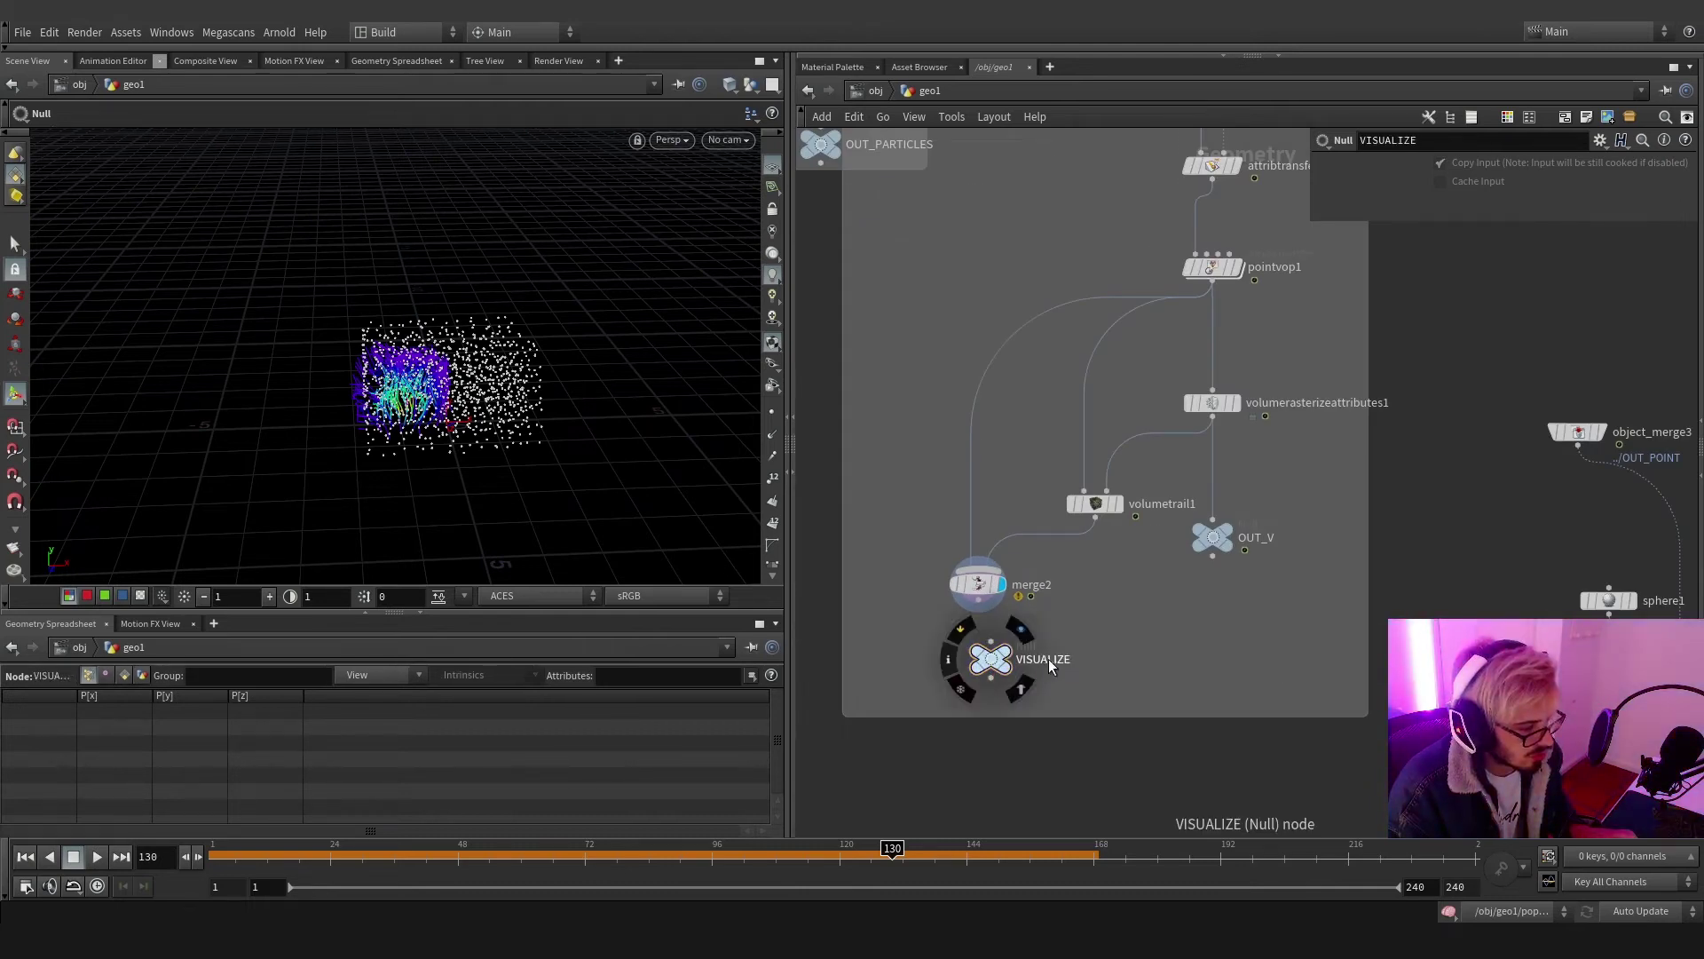
Rename the VISUALIZE null to OUT_VIS, connect it below merge2 and turn on its display flag
click(1086, 660)
key(BackSpace)
key(BackSpace)
key(BackSpace)
key(BackSpace)
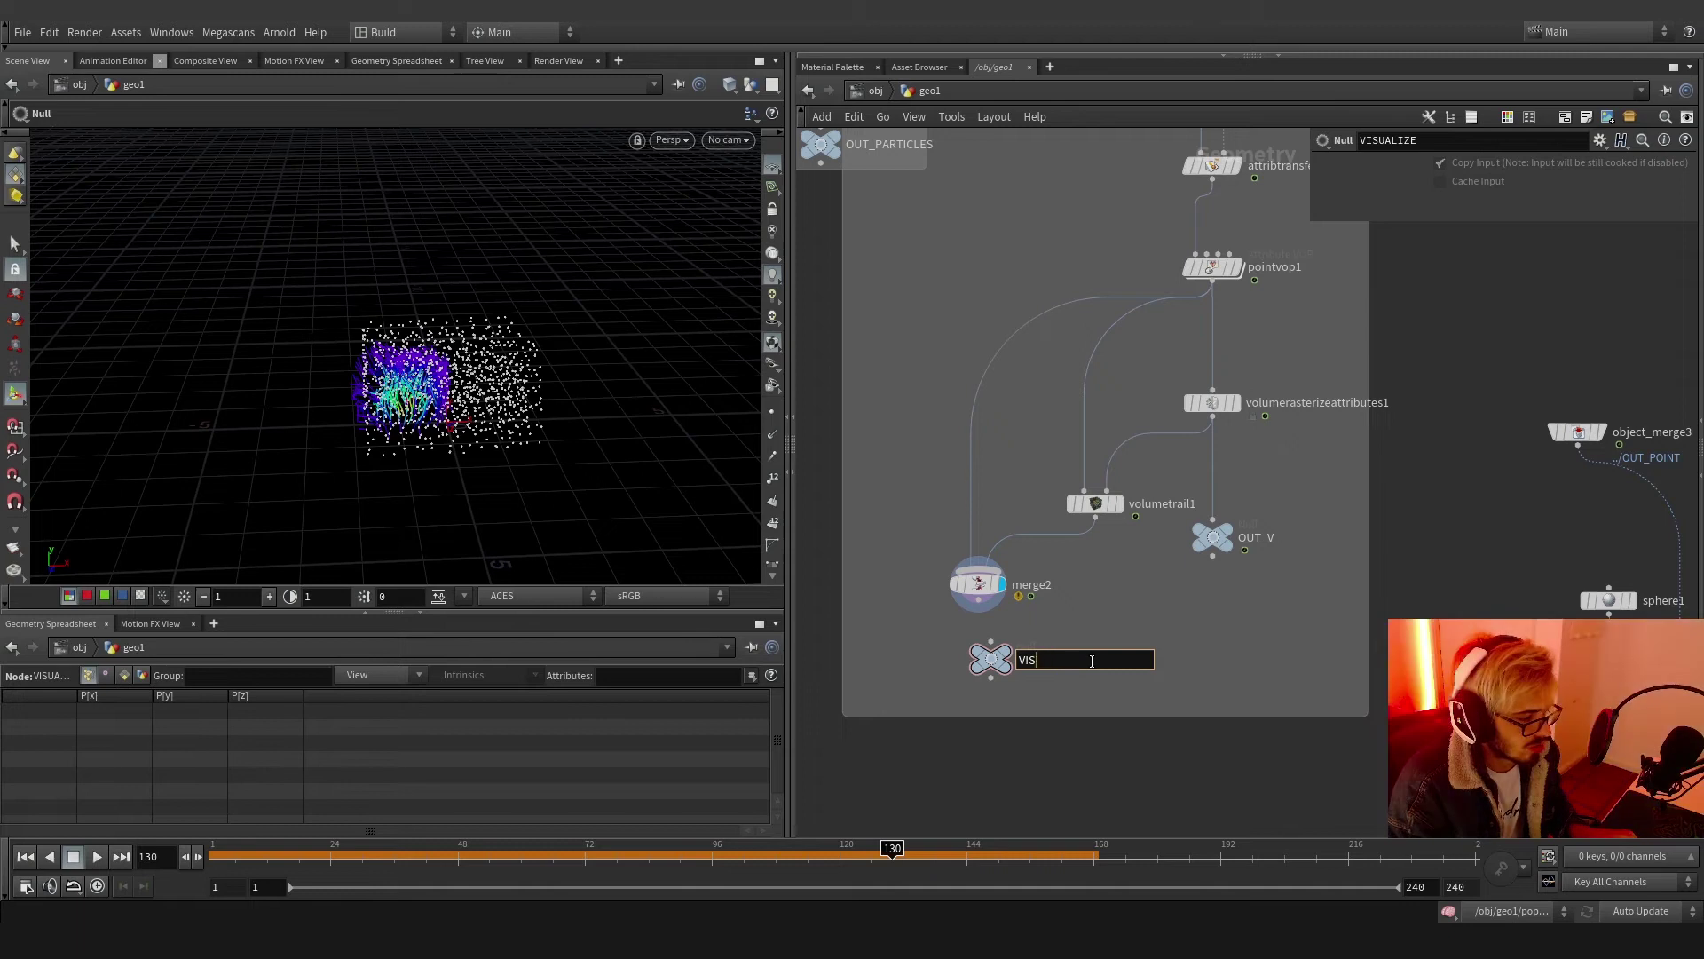
key(BackSpace)
text(OUT_)
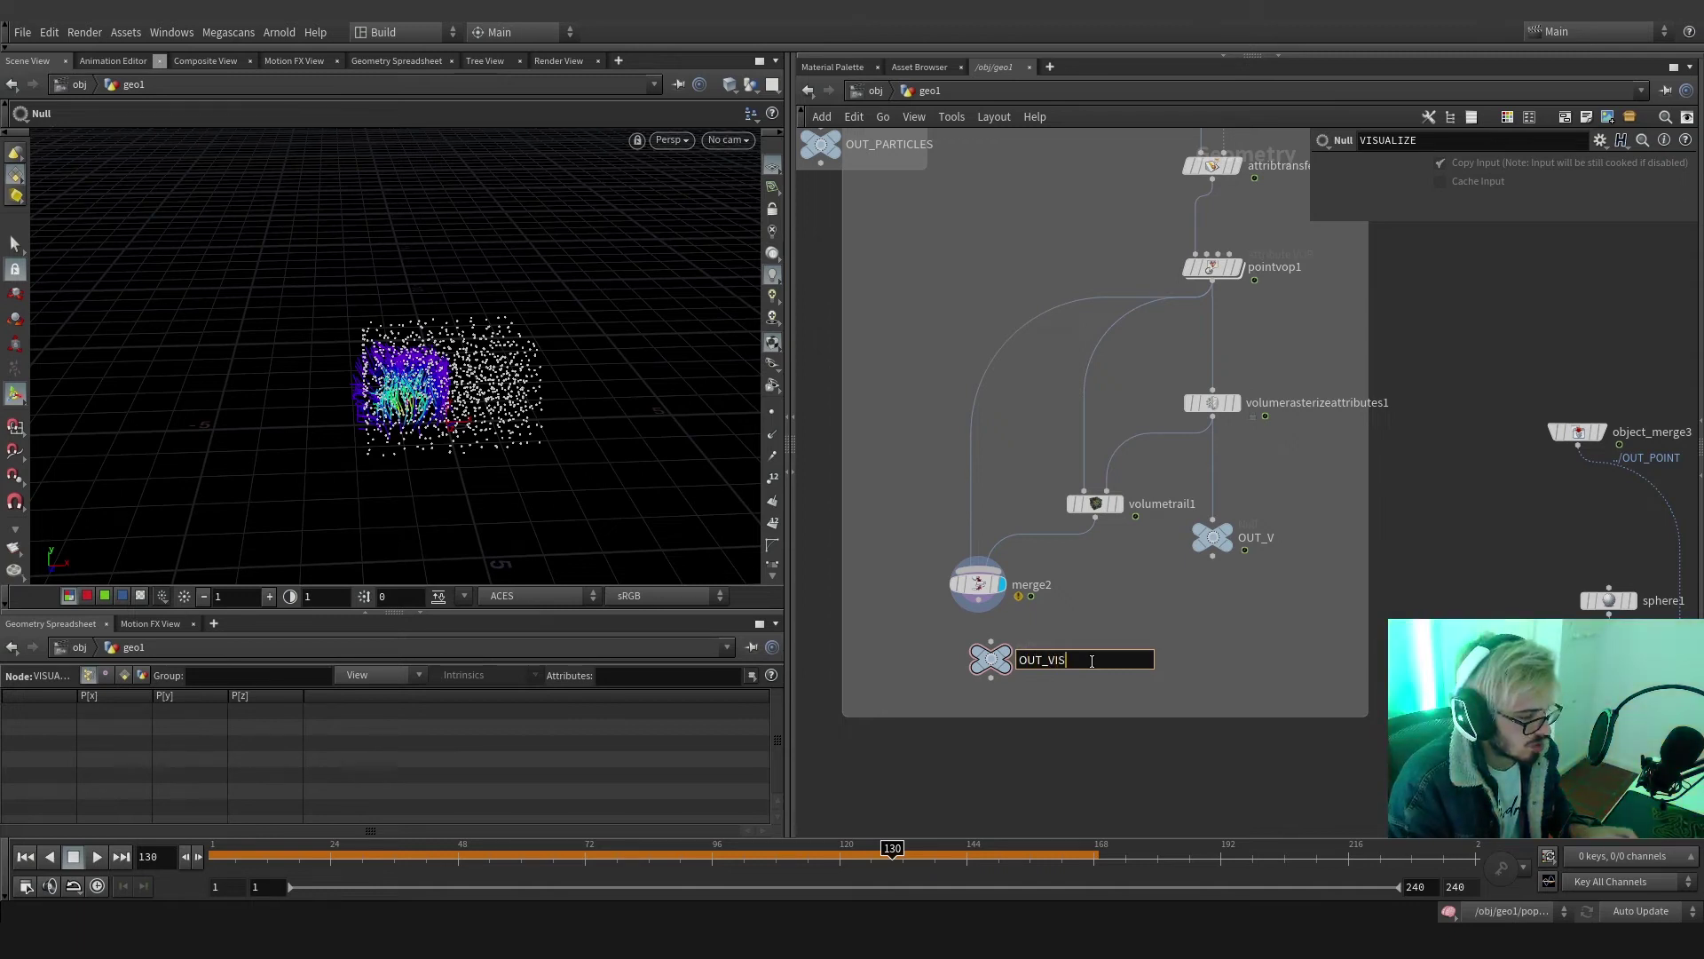
text(VIZ)
key(BackSpace)
text(S)
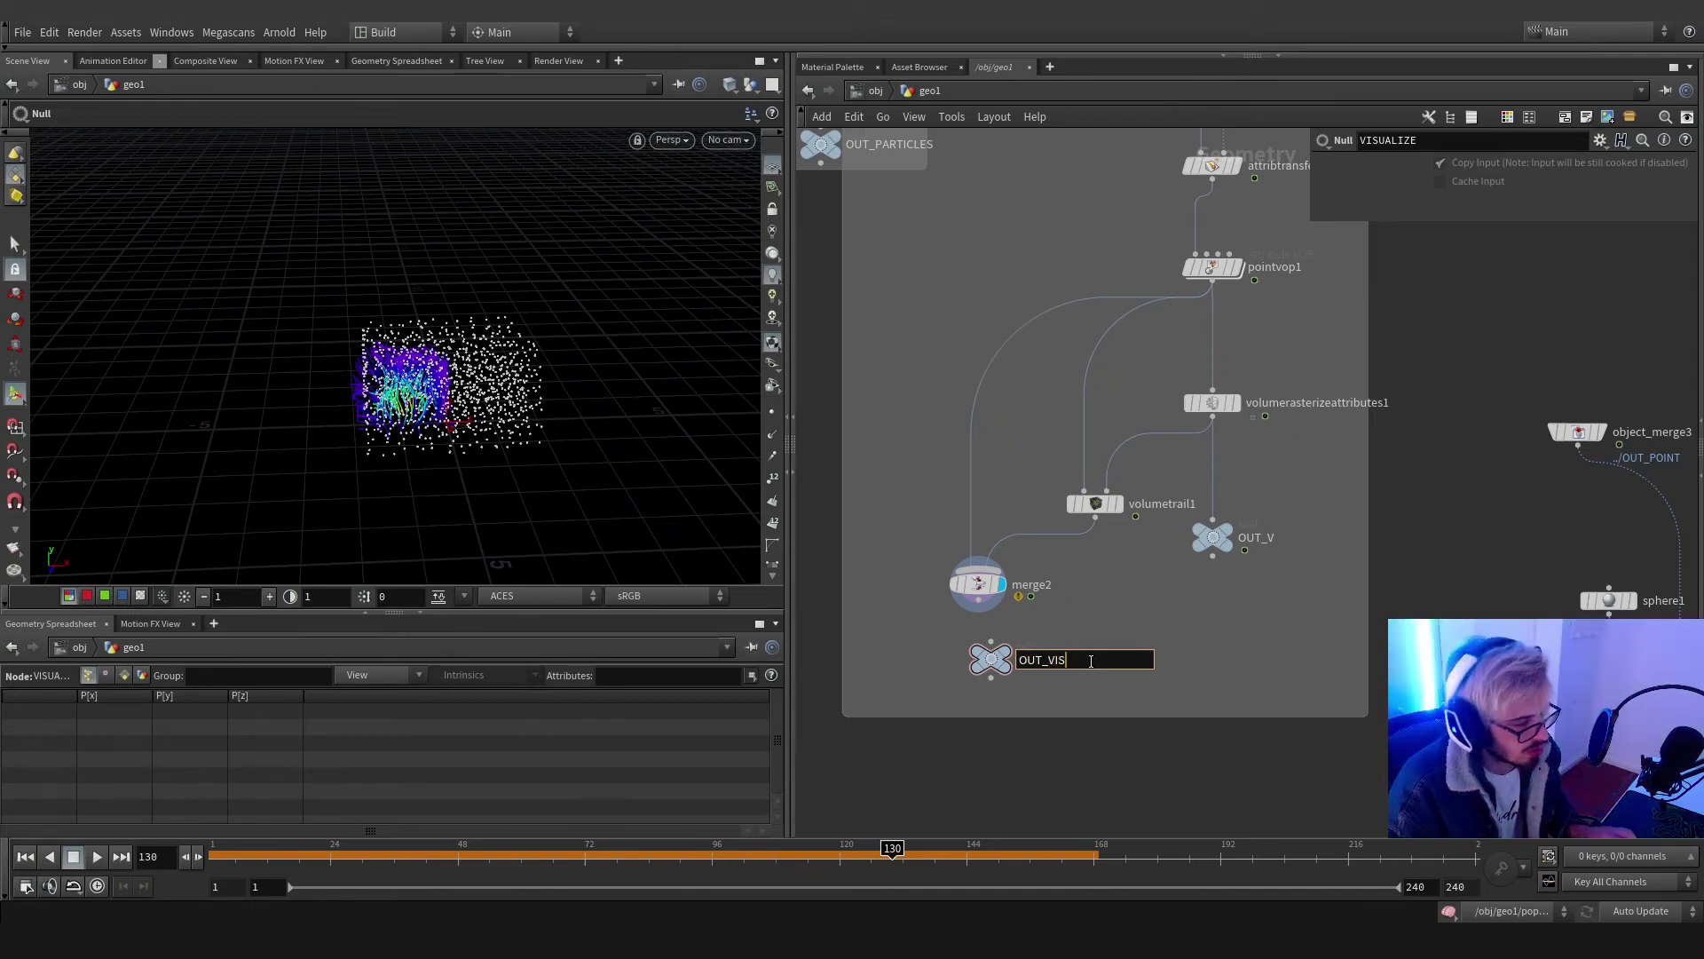
click(994, 653)
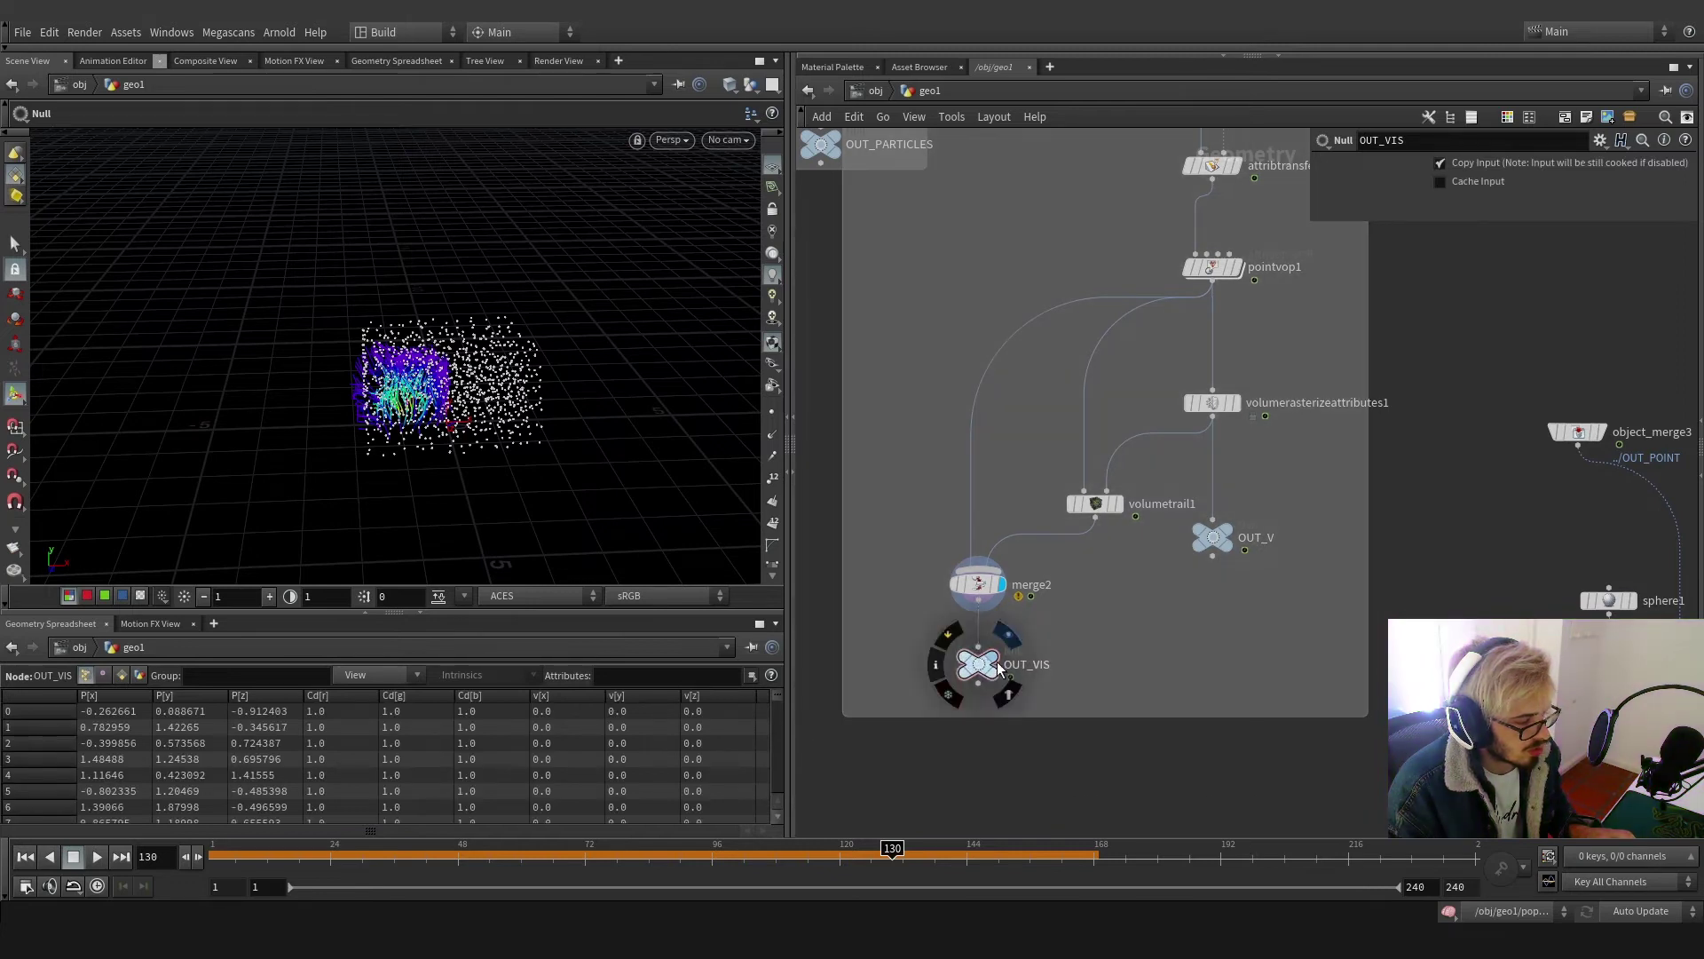
Add an Object Merge node below the velocity network and set its Object 1 to ../OUT_VIS
scroll(999, 656, down, 3)
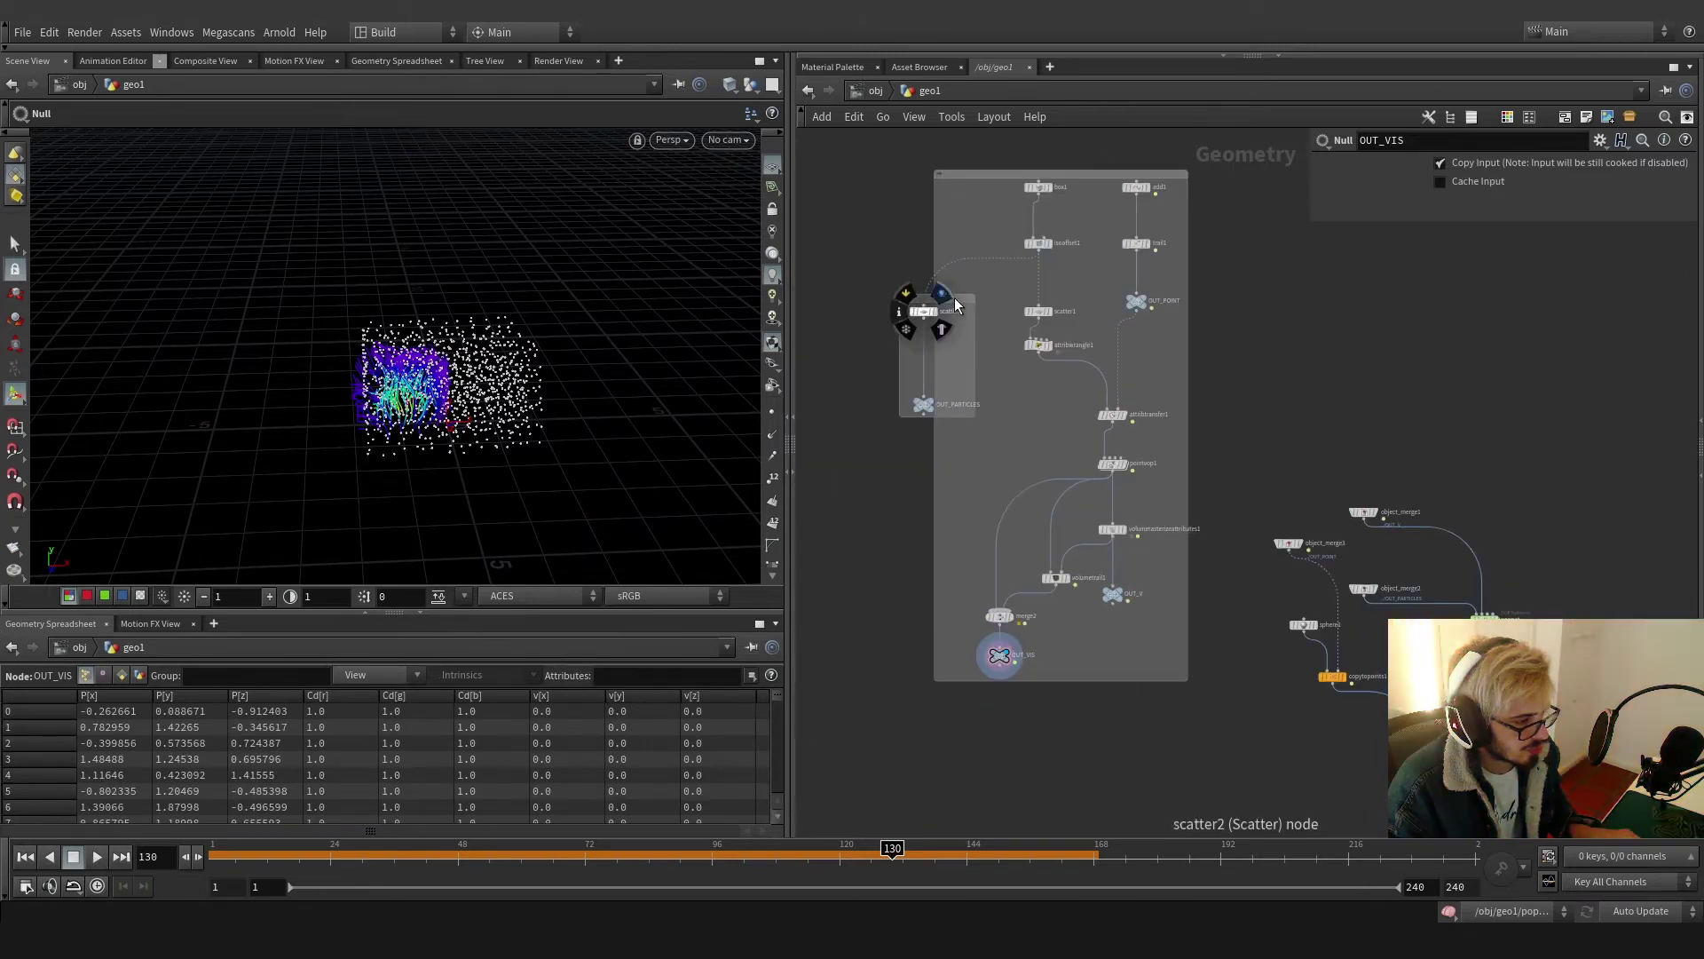
key(Tab)
text(ob)
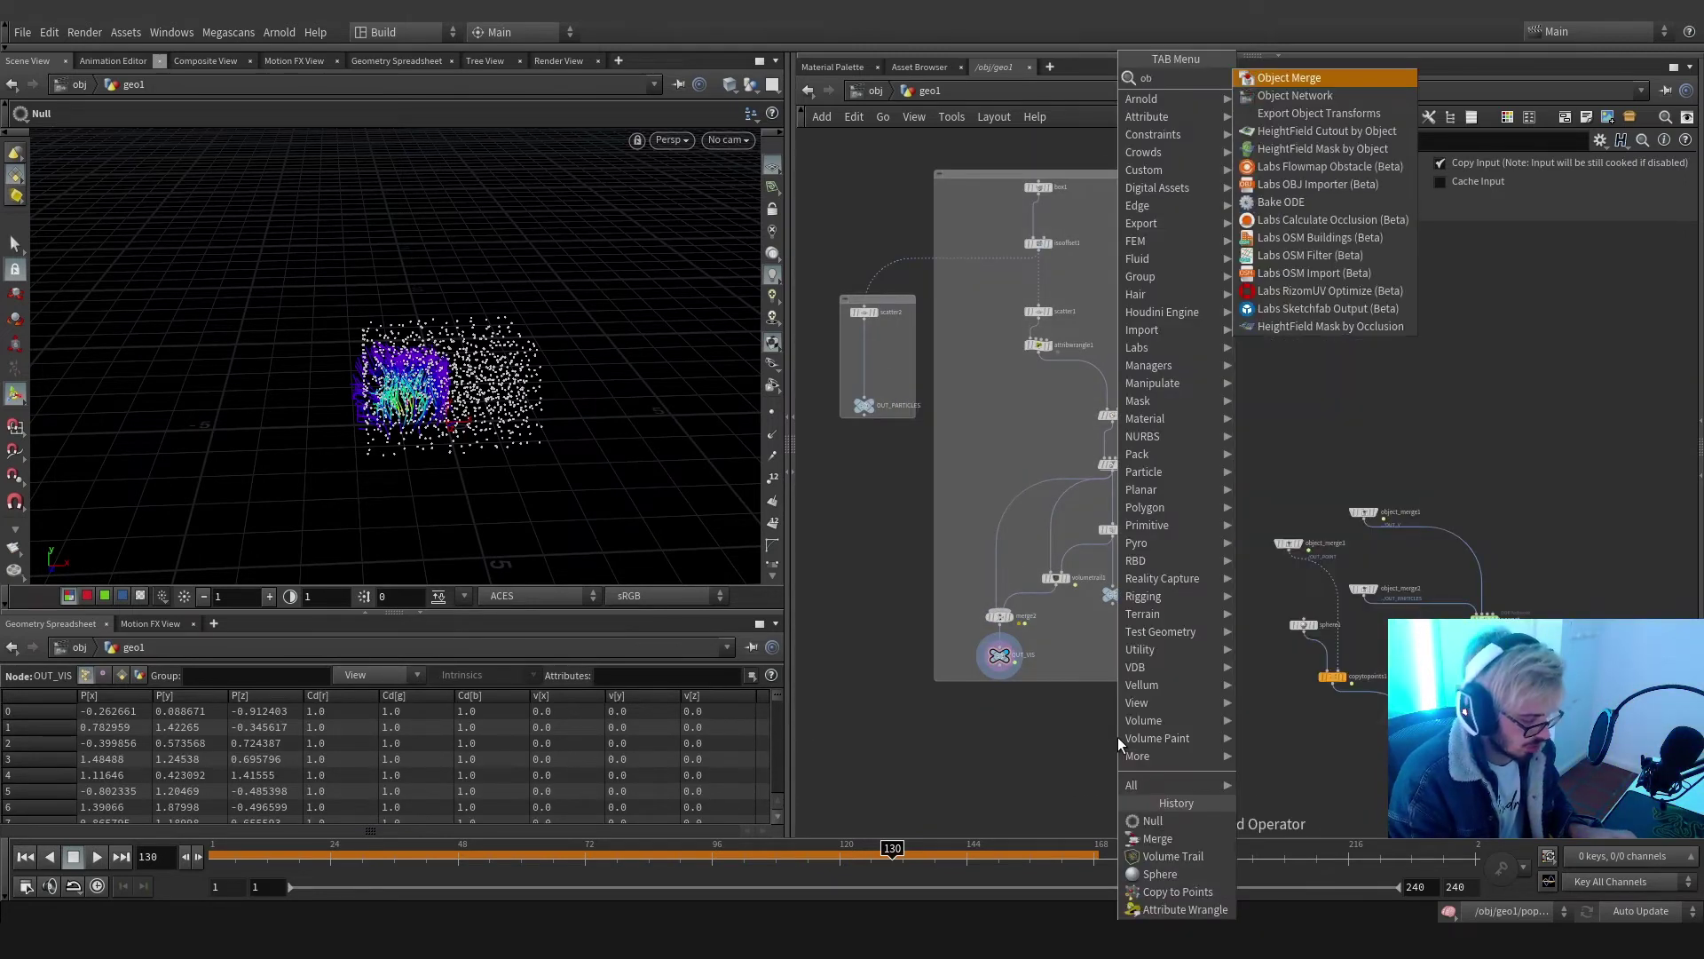
key(Return)
click(1118, 739)
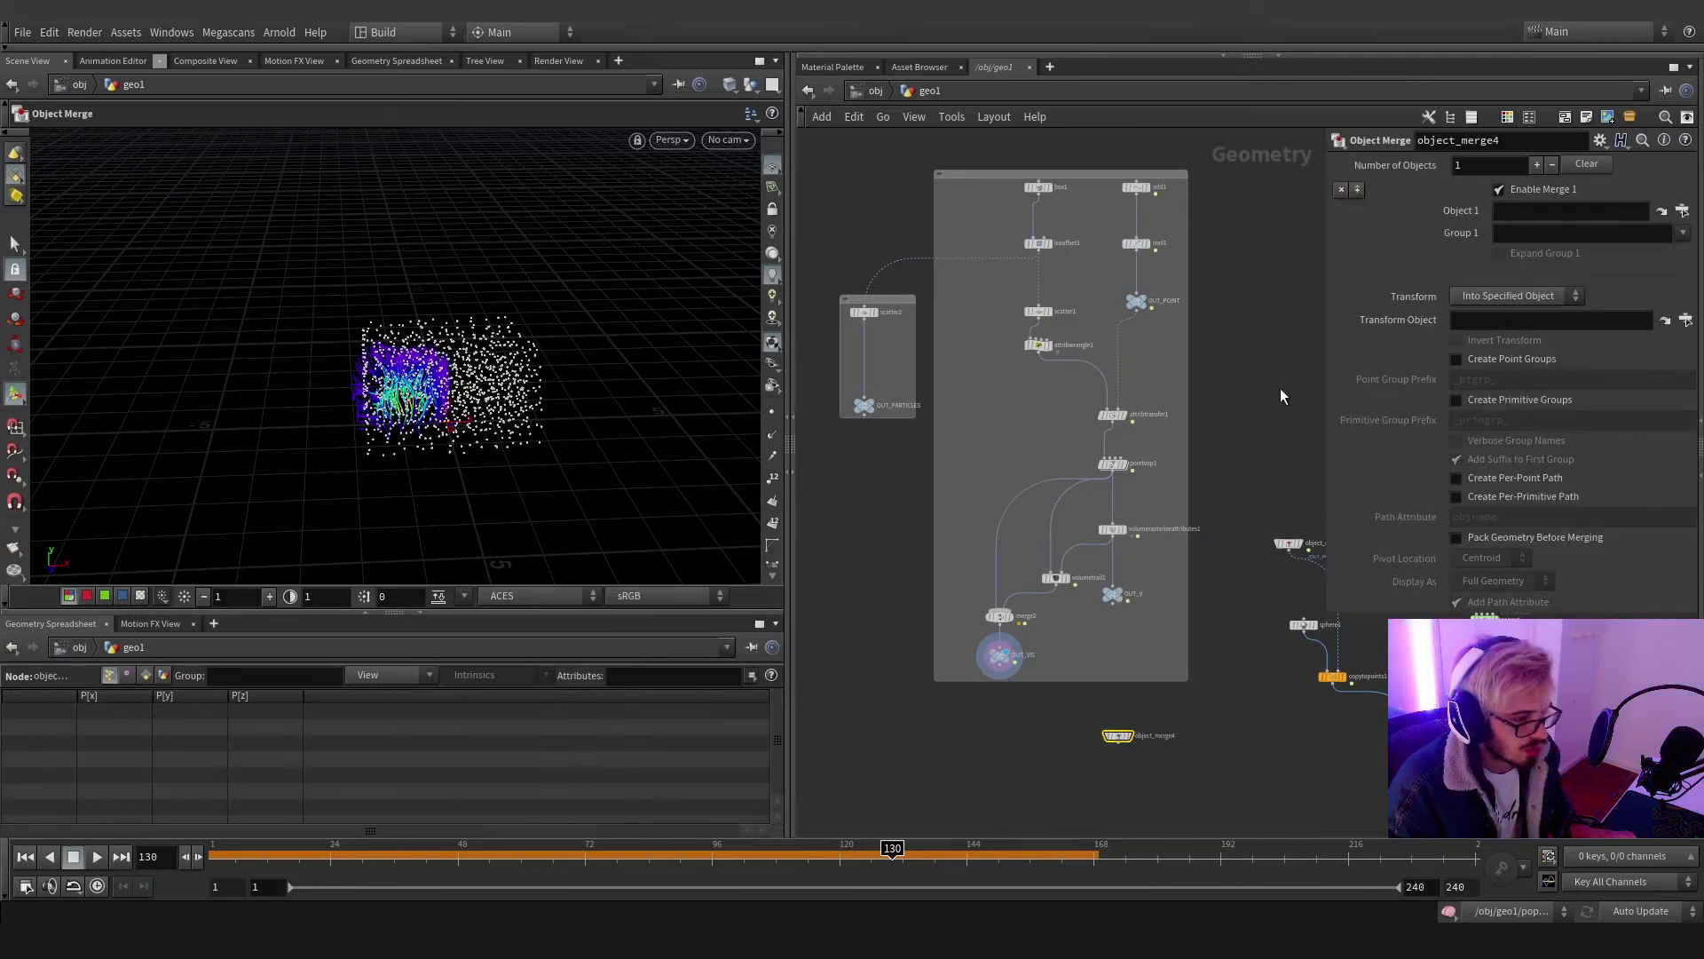
drag(1001, 654, 1533, 213)
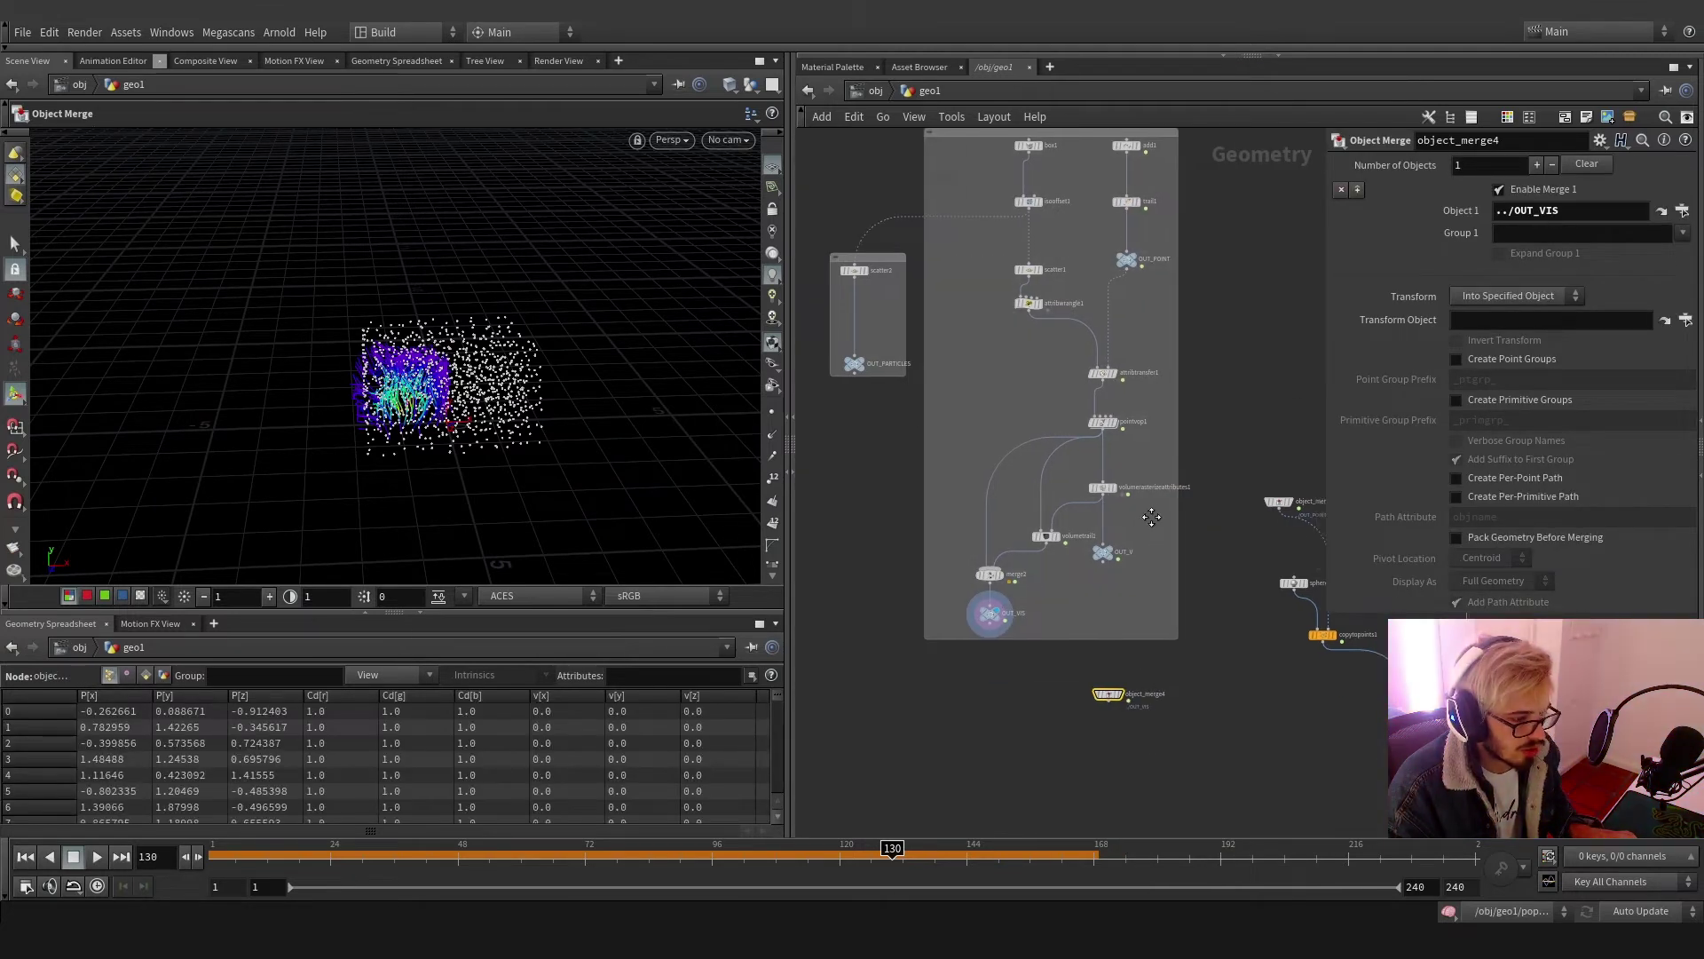
Place object_merge4 near the particle network, add a Merge node combining it with merge1, and display the result
middle_drag(1189, 752, 963, 531)
drag(896, 518, 994, 532)
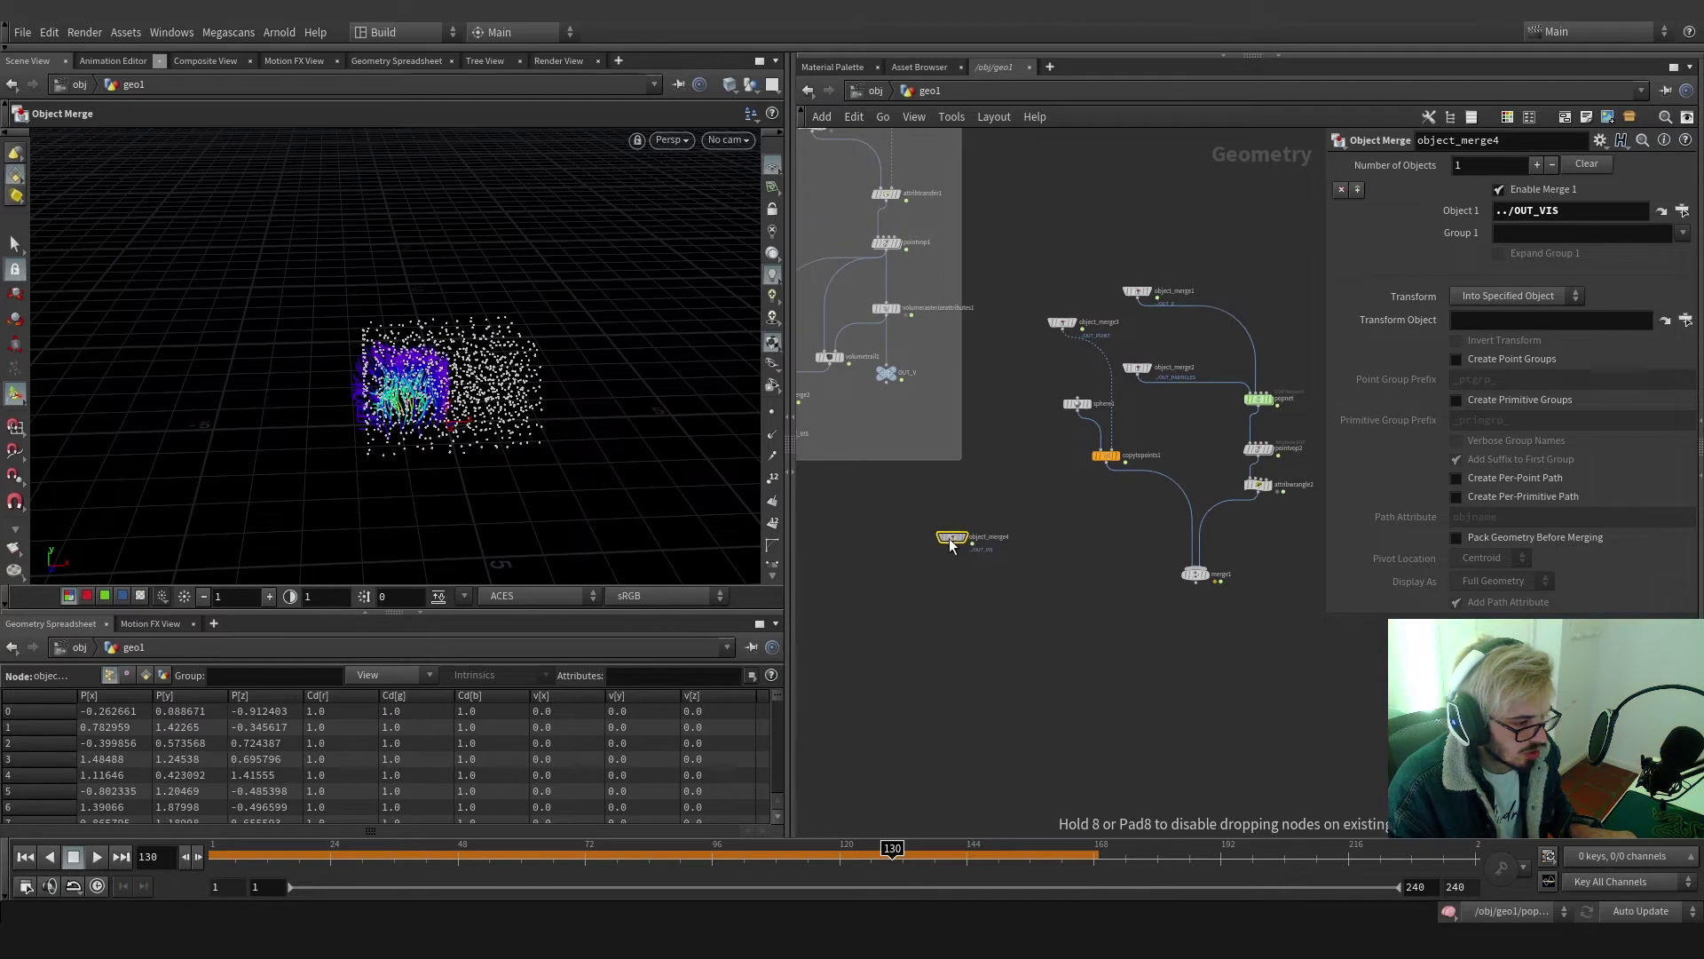
key(Tab)
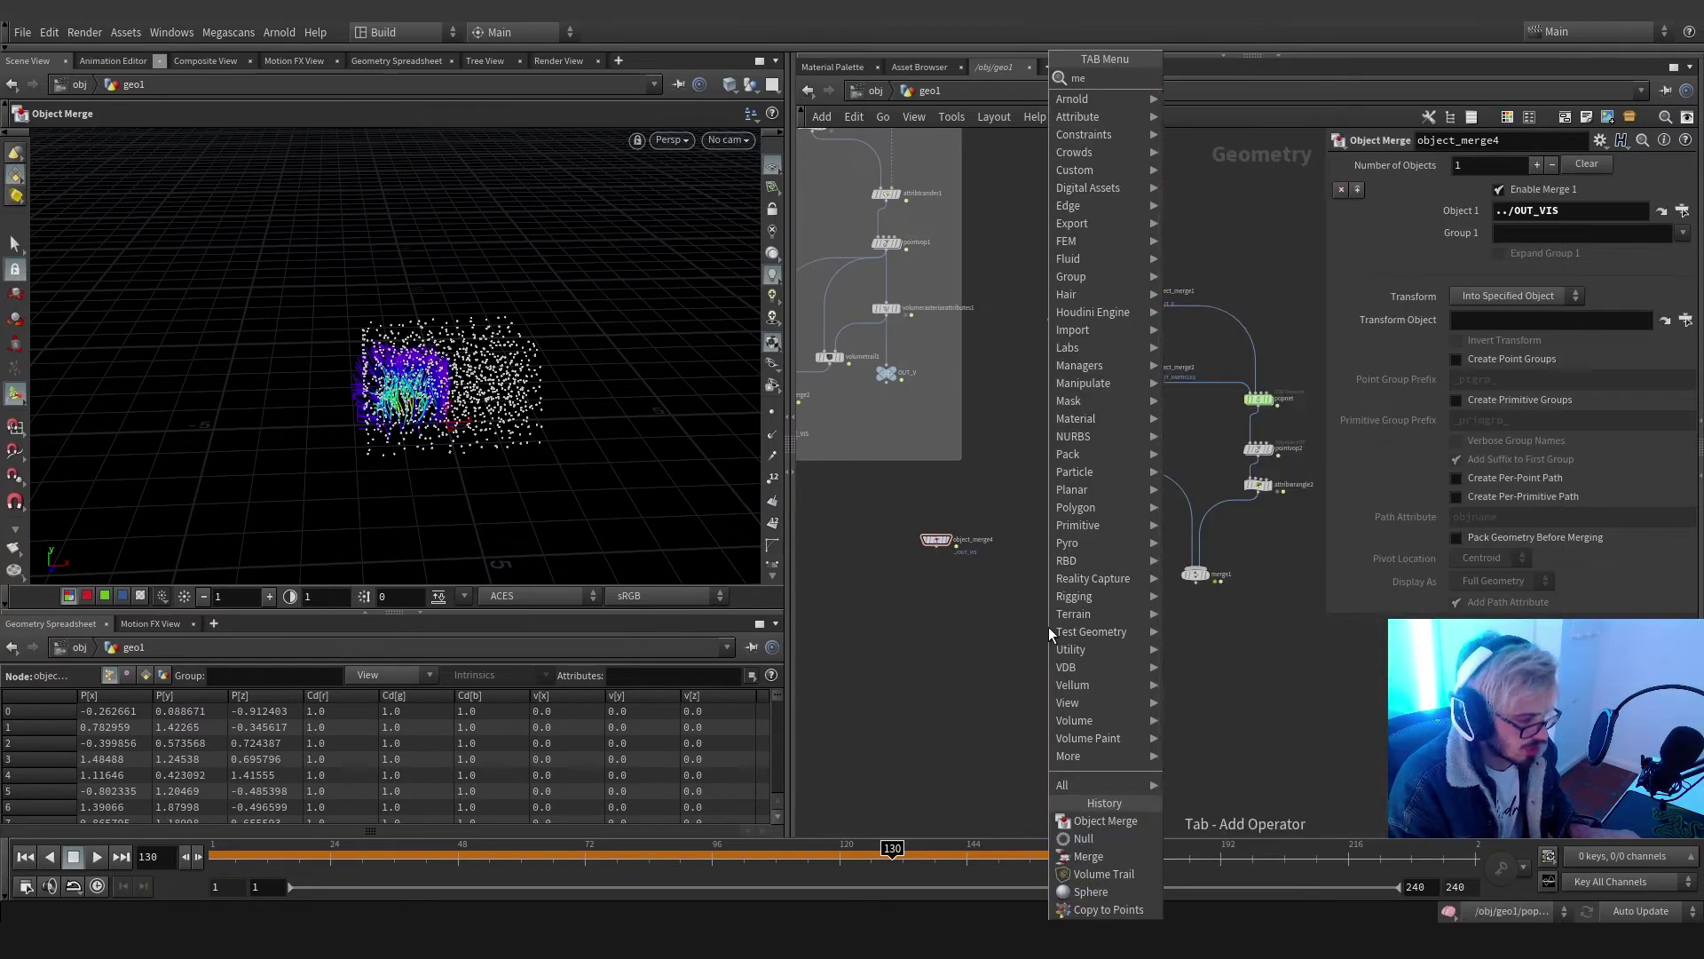
click(1087, 856)
click(1042, 696)
click(1042, 693)
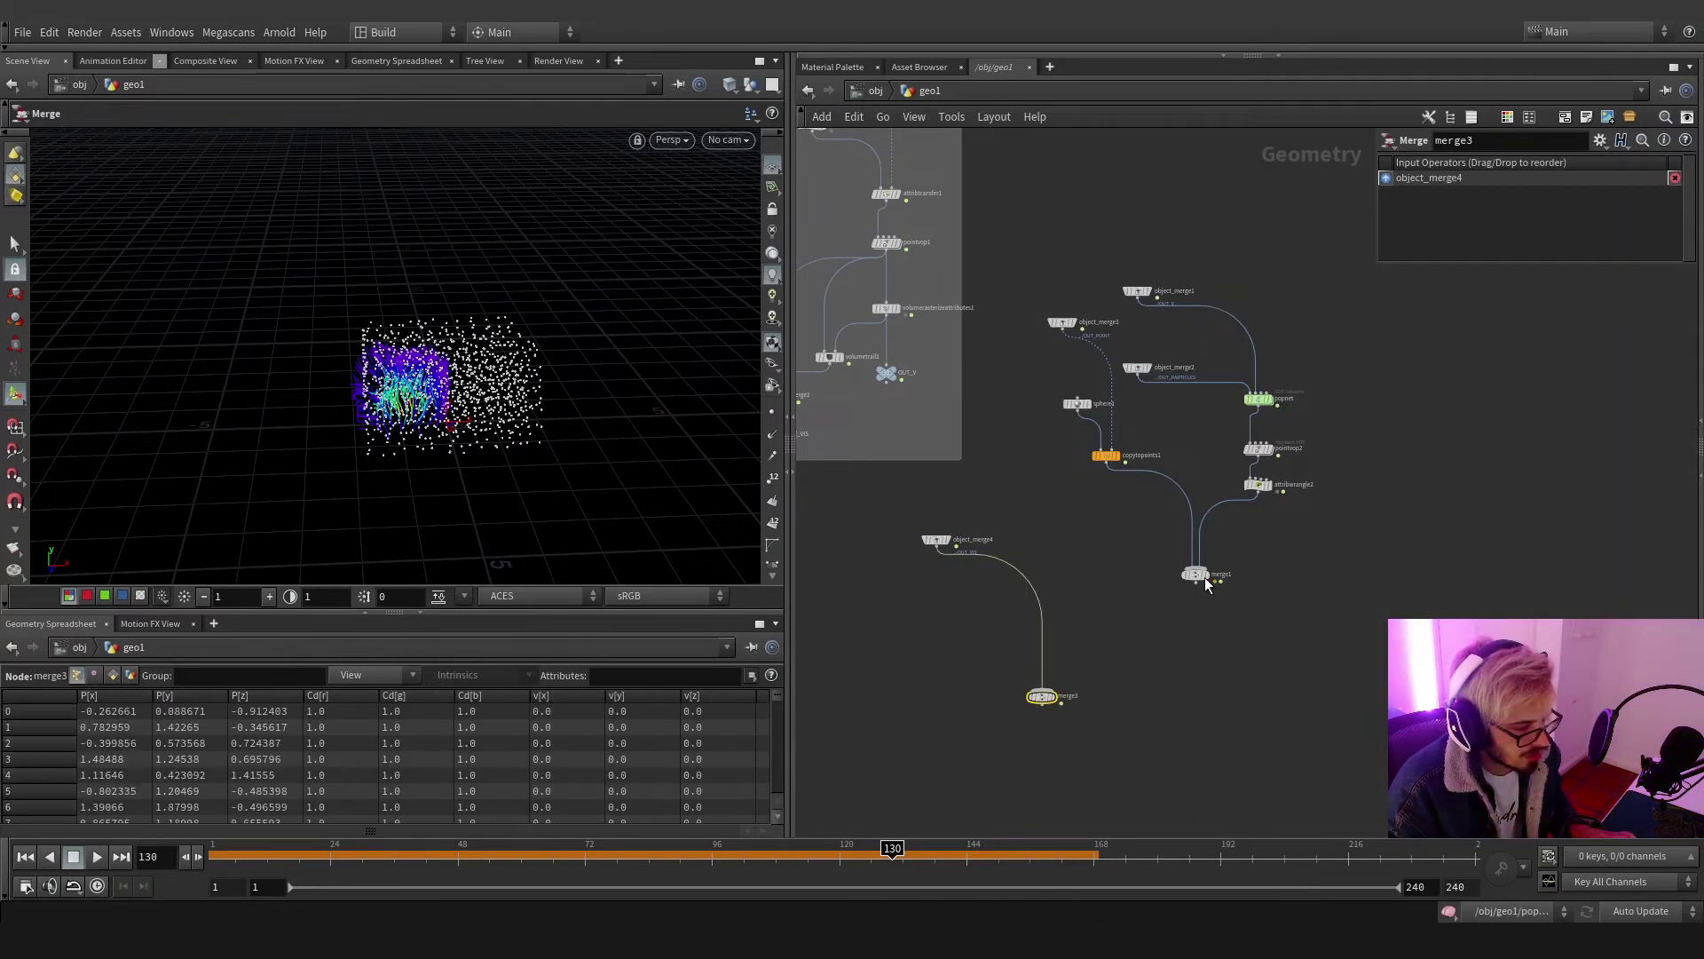
click(1197, 583)
click(1042, 693)
click(1195, 731)
Insert a Transform node between merge1 and merge3, positioned directly below merge1
key(Tab)
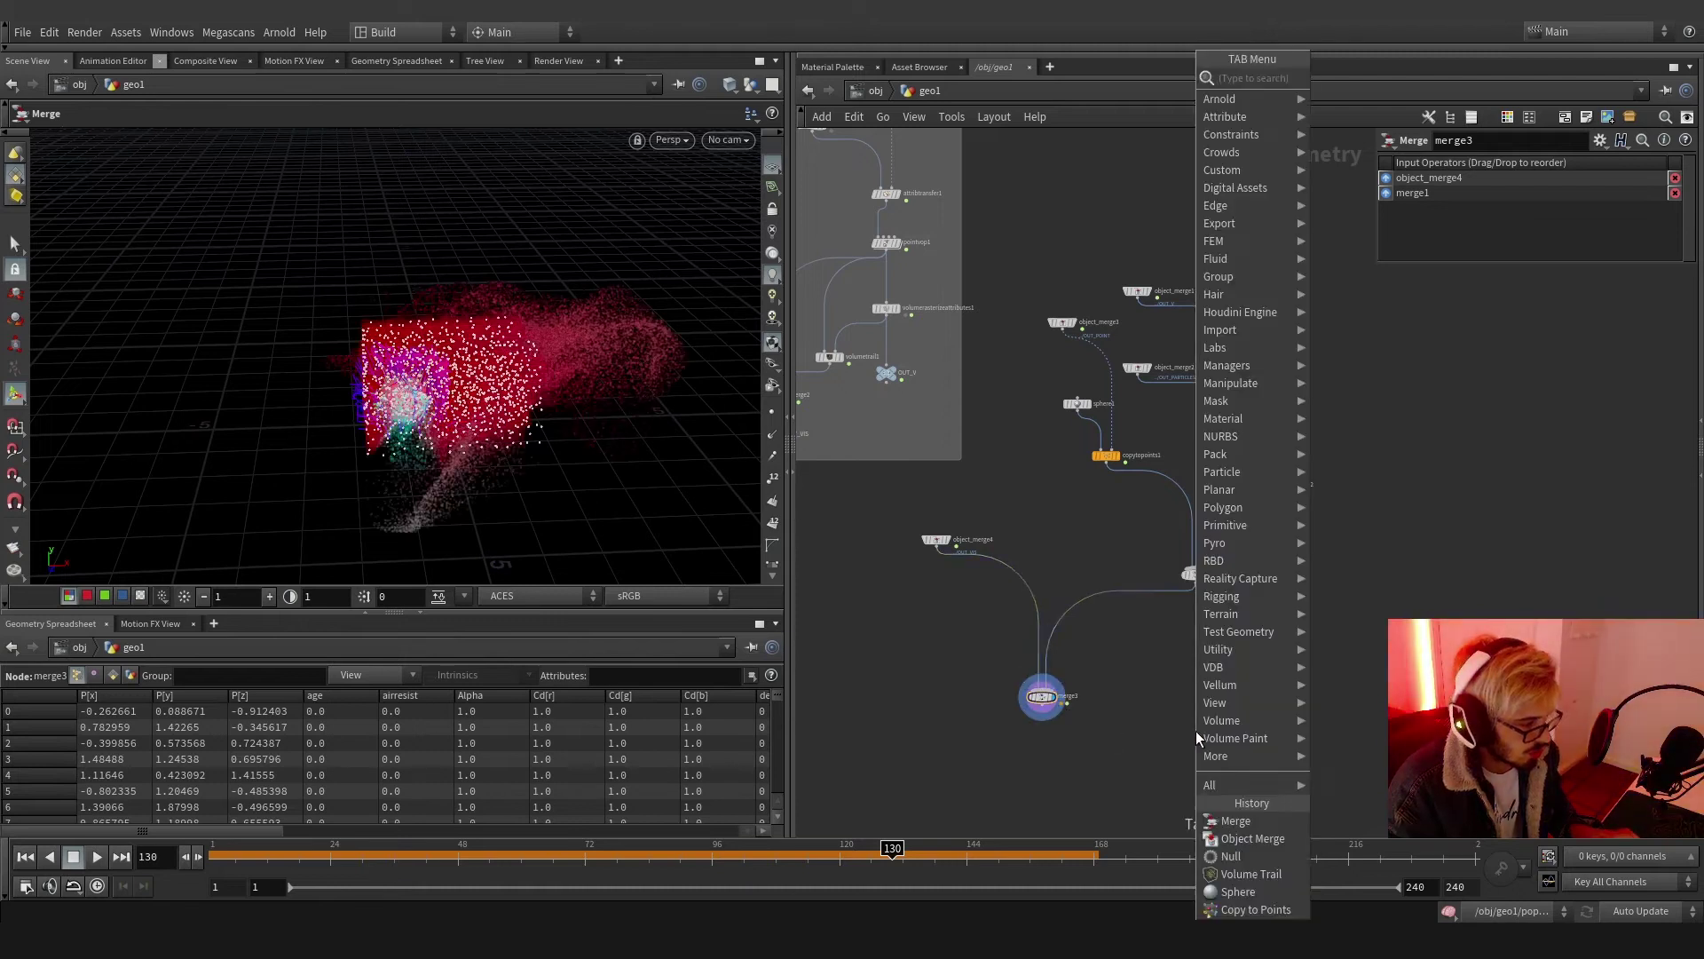
text(tr)
key(Down)
key(Down)
key(Return)
click(1168, 698)
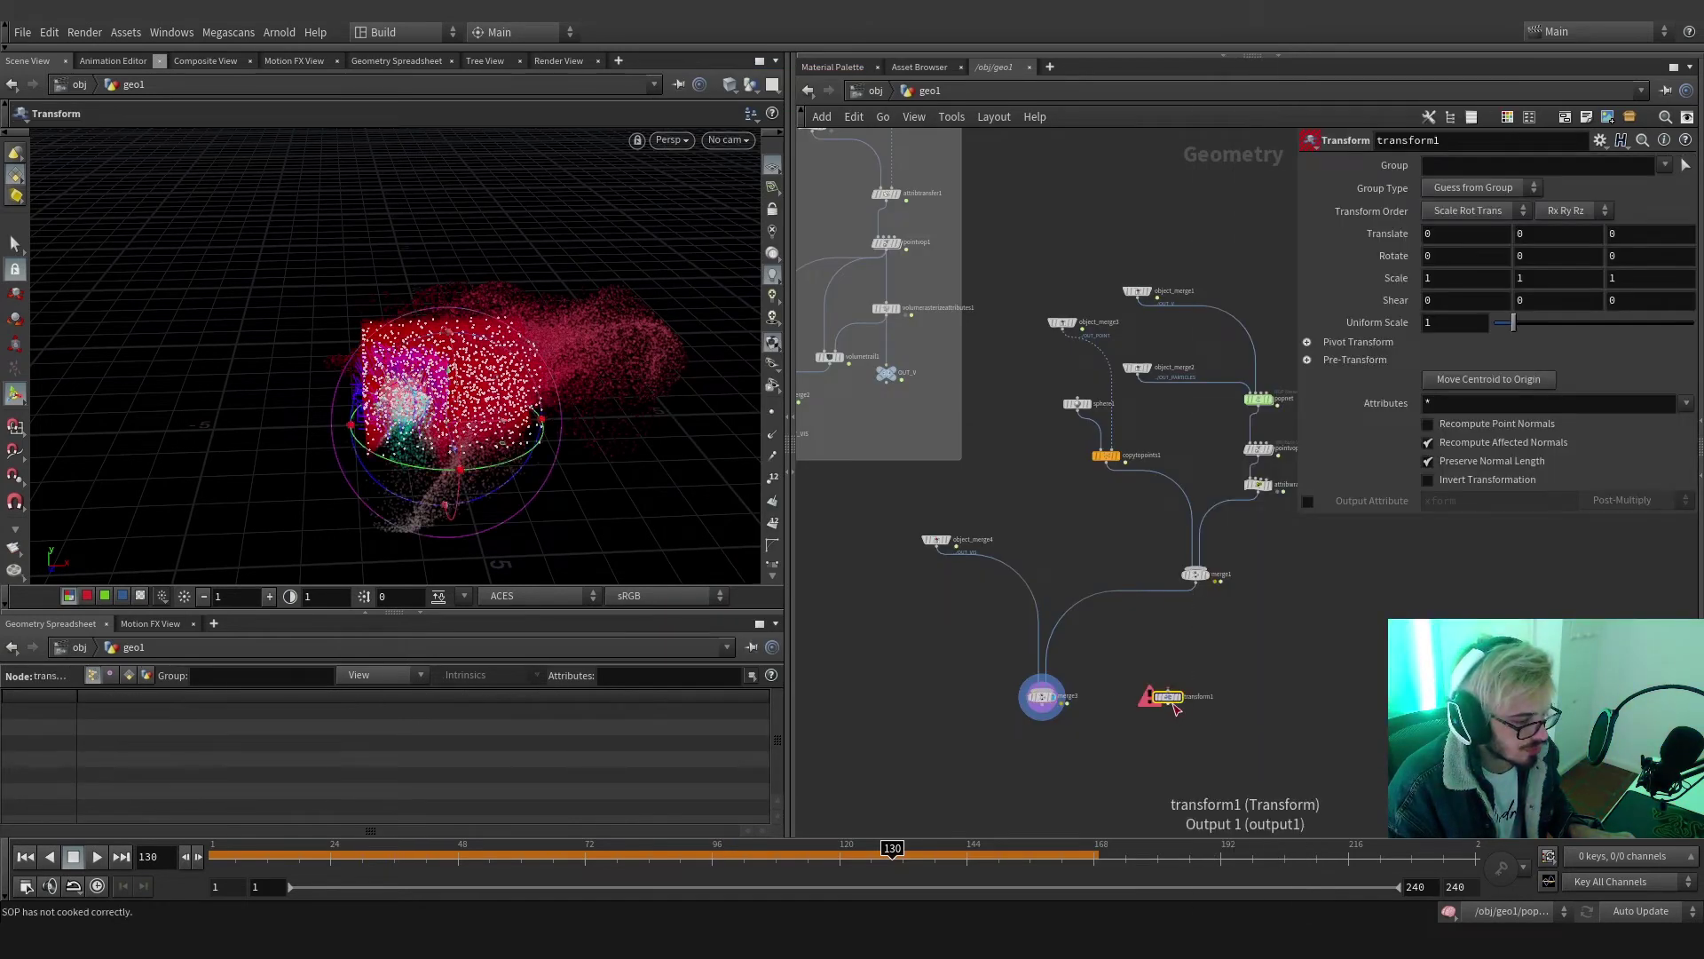
click(1120, 611)
click(1111, 612)
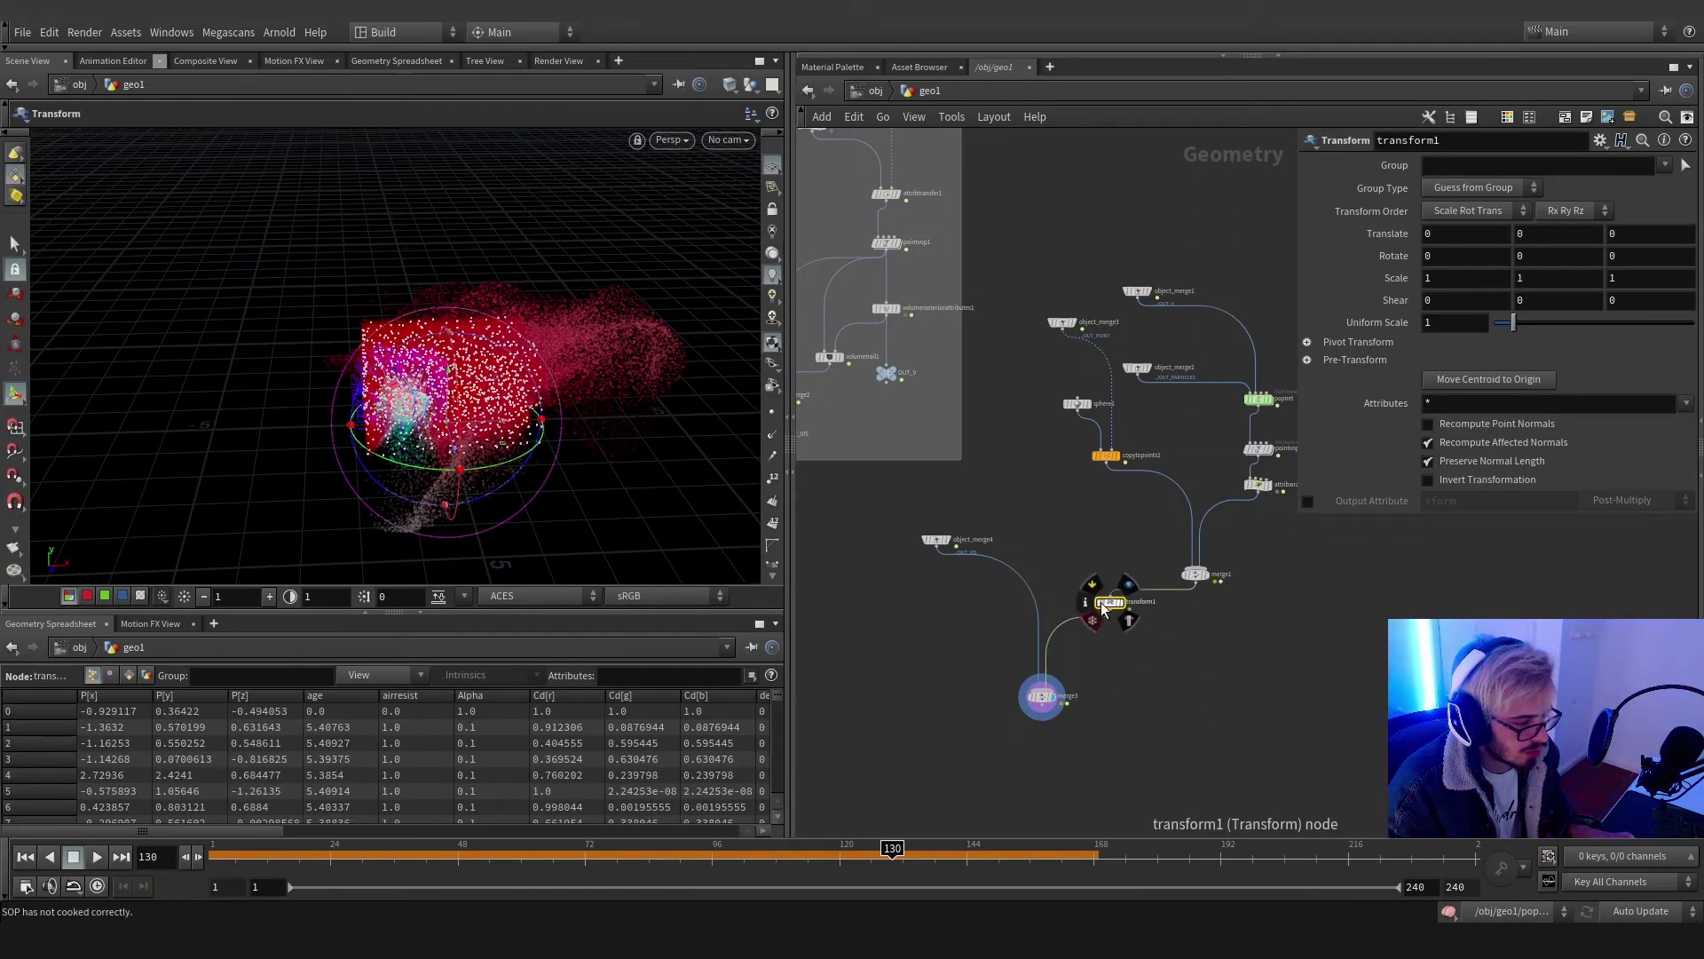
drag(1101, 602, 1196, 629)
Set transform1's Z translation to -5.1651 and scrub the timeline to frame 76
alt+drag(506, 364, 449, 293)
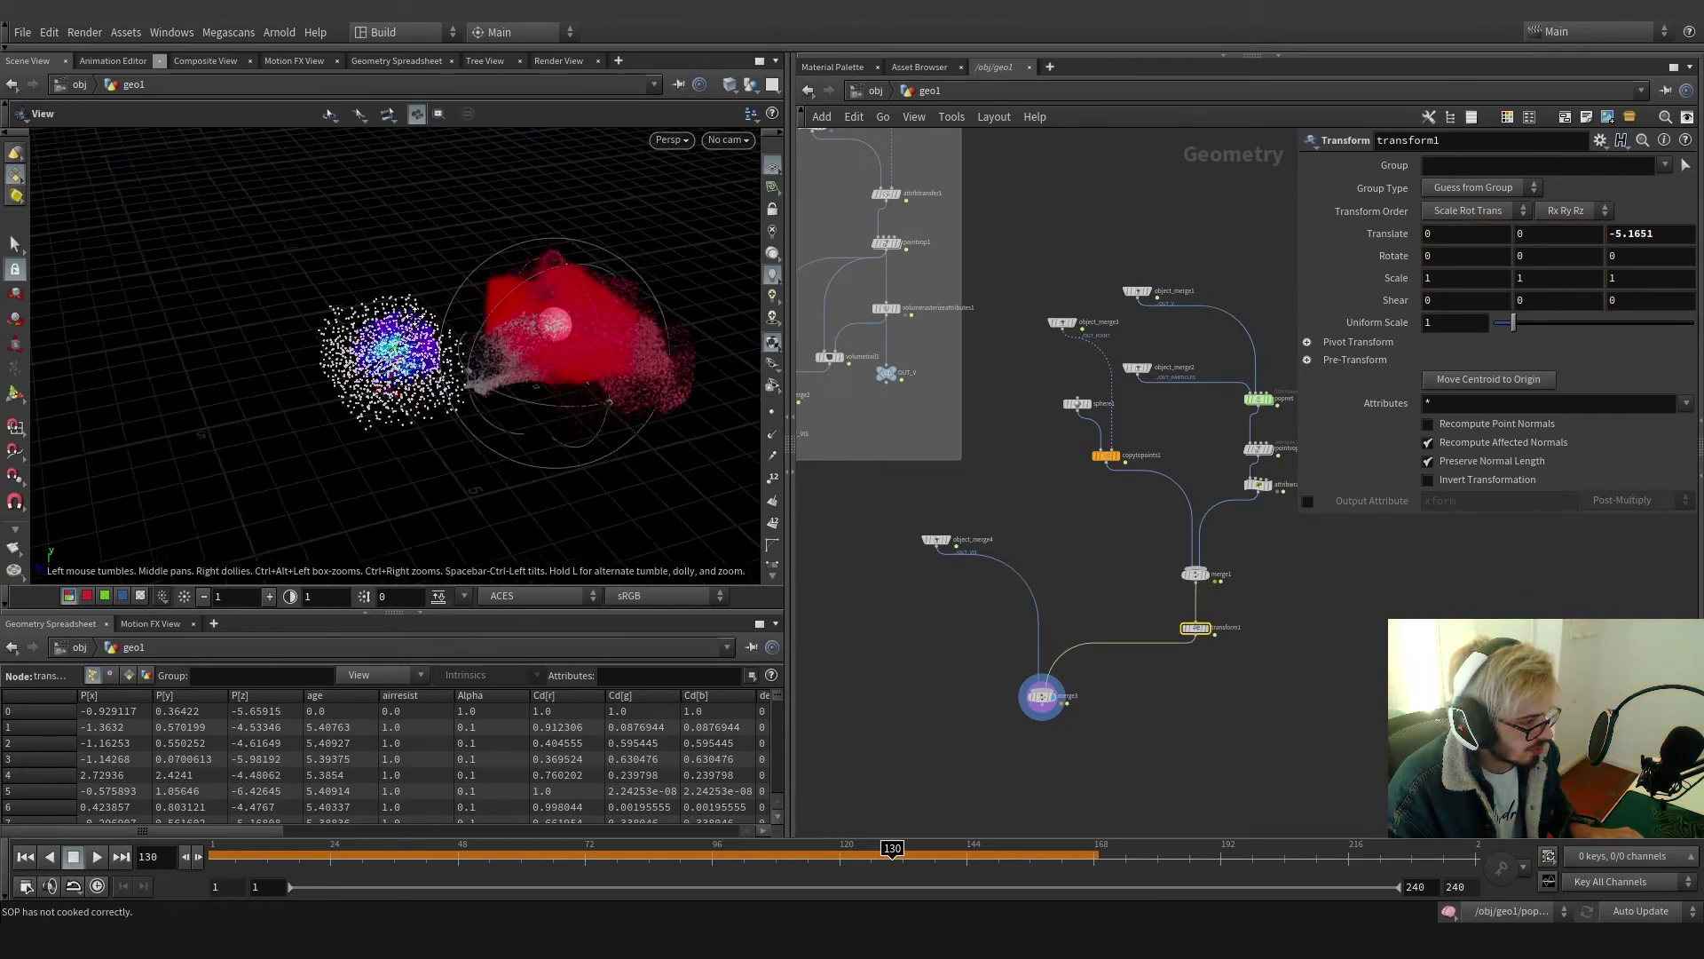
alt+middle_drag(532, 373, 505, 377)
drag(435, 854, 538, 828)
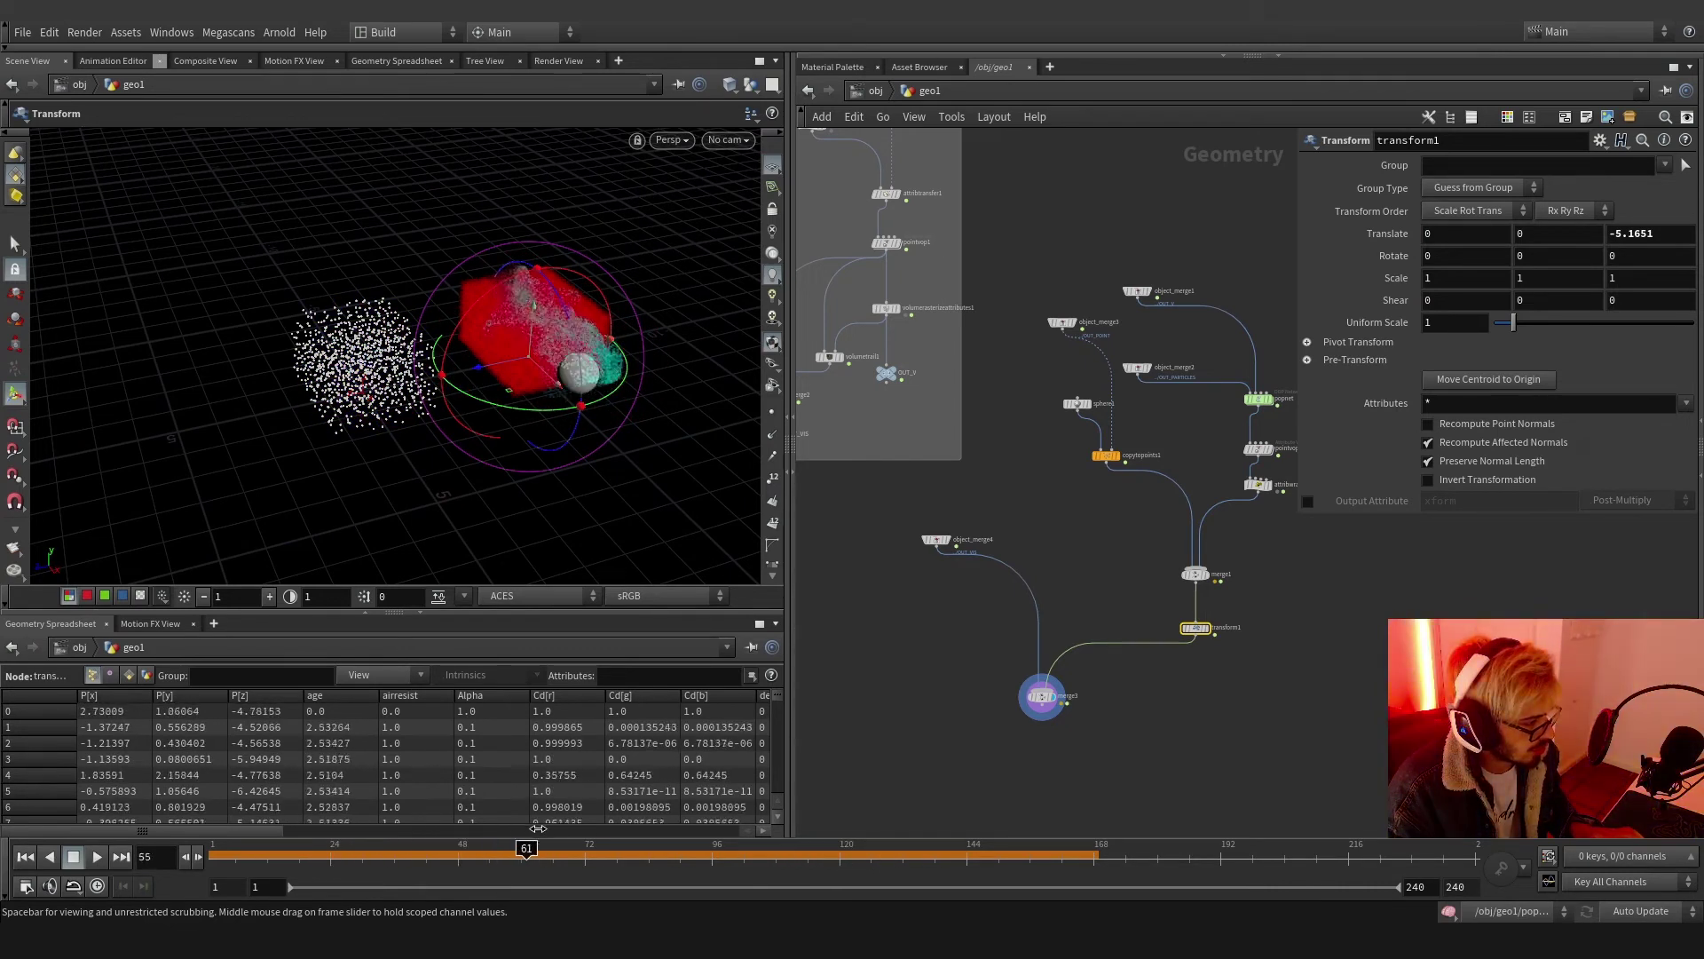
Enclose the nine particle simulation nodes, from the object merges down to merge1, in a network box
scroll(1079, 674, down, 5)
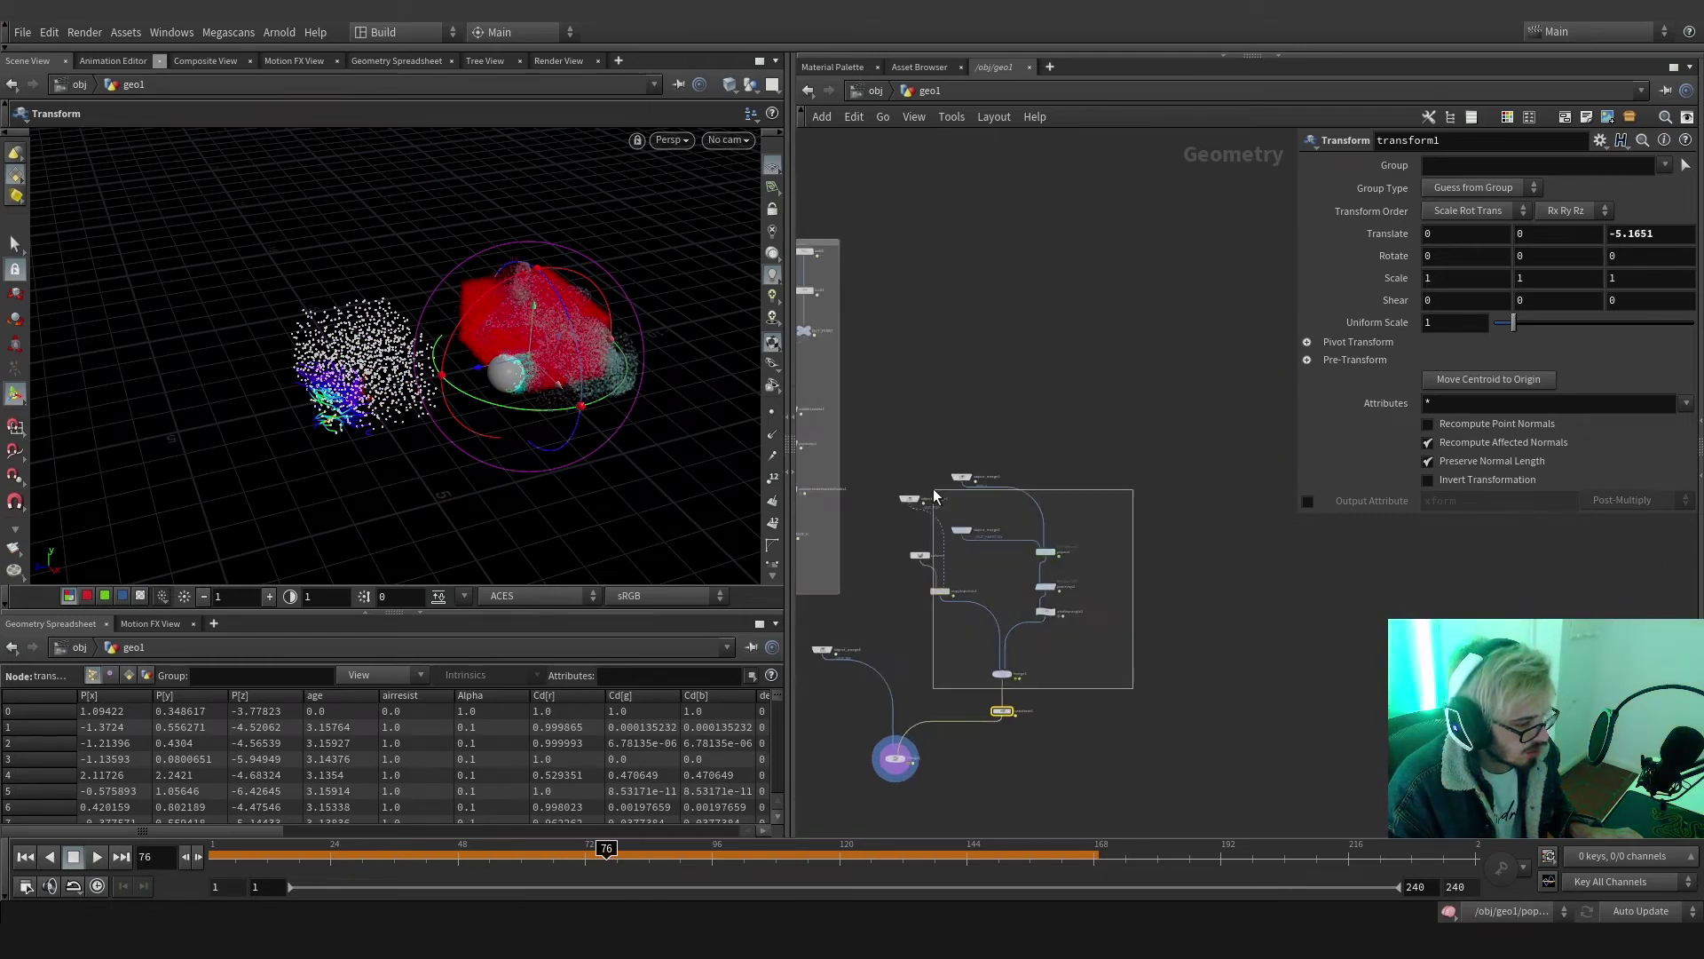
drag(934, 488, 893, 446)
key(shift+o)
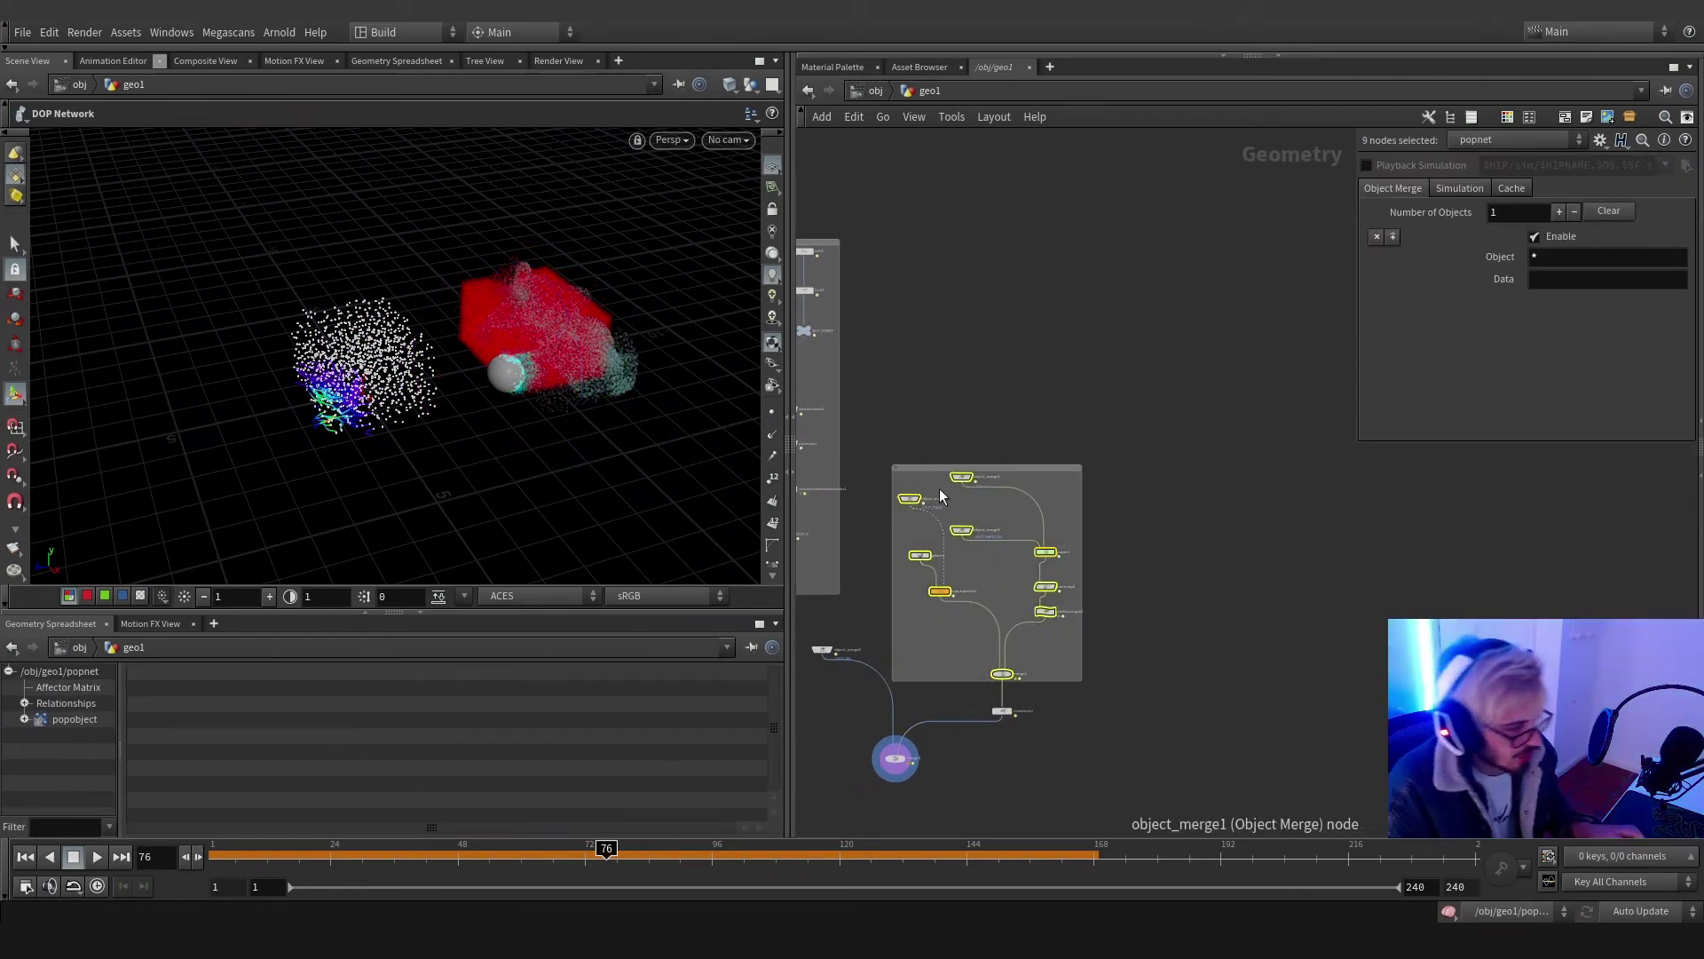
scroll(943, 499, up, 3)
drag(899, 492, 916, 516)
key(ctrl+z)
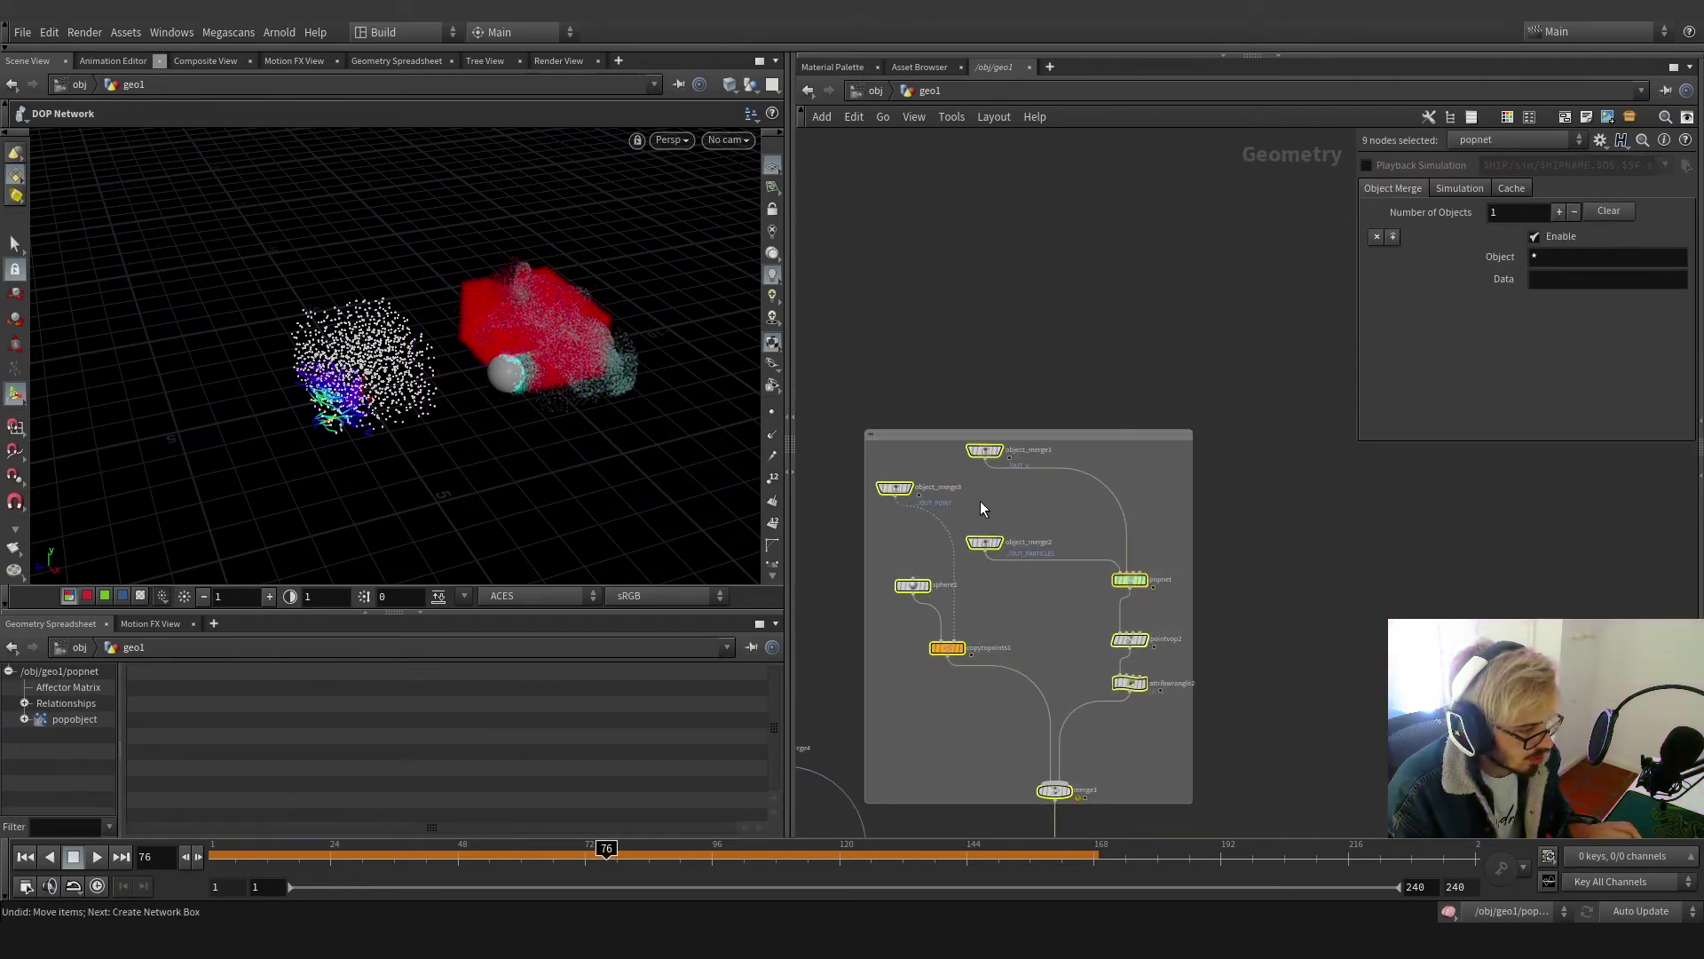
Duplicate the particle simulation network box with its nodes beside the original and return the timeline to frame 1
click(1109, 522)
scroll(1114, 501, down, 3)
middle_drag(1114, 502, 1010, 460)
alt+drag(990, 426, 1264, 433)
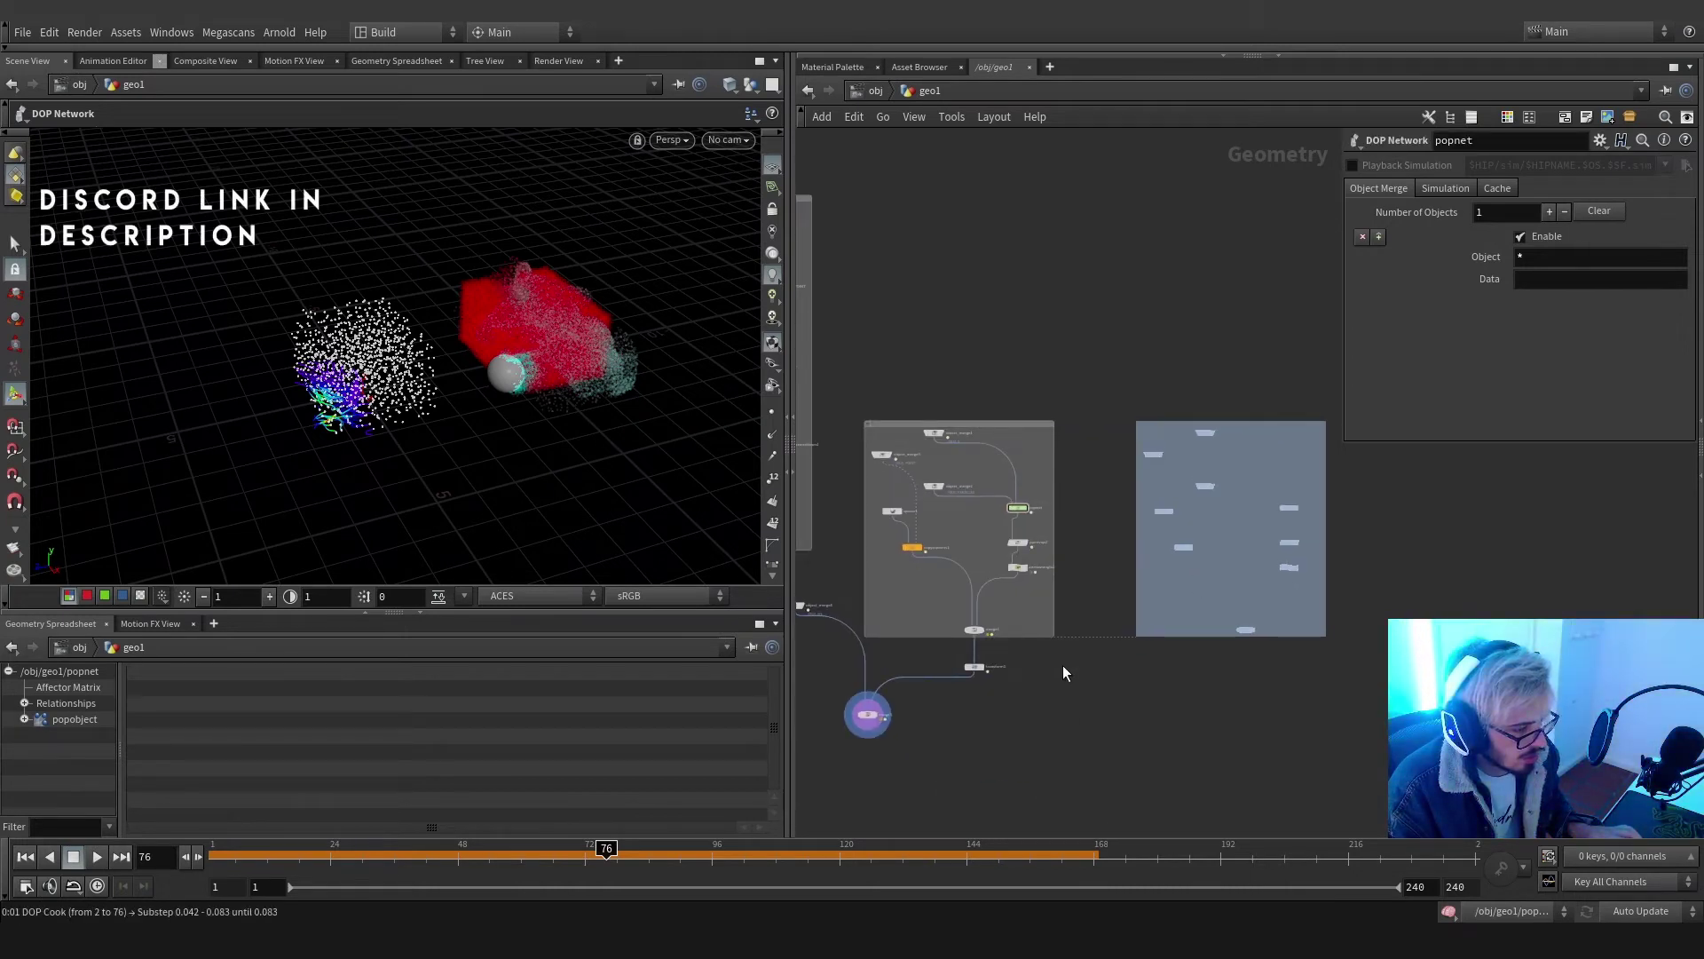
drag(352, 854, 172, 849)
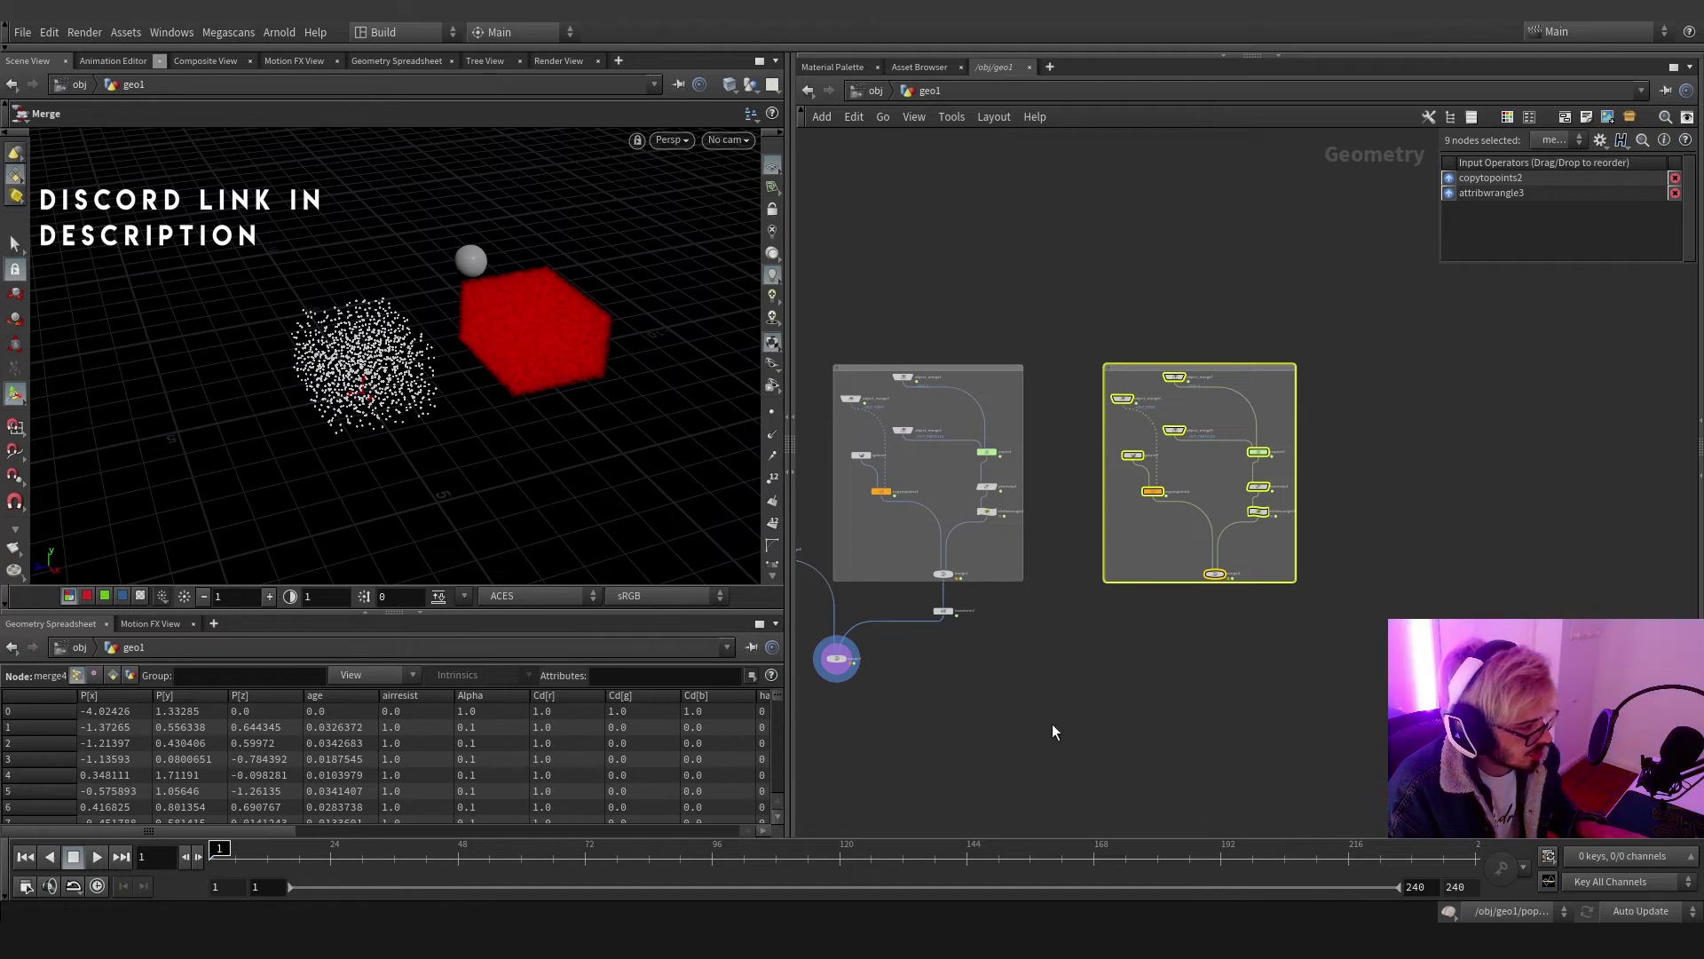
Add a Voronoi Fracture node in the empty space beside the network box containing scatter2
key(Tab)
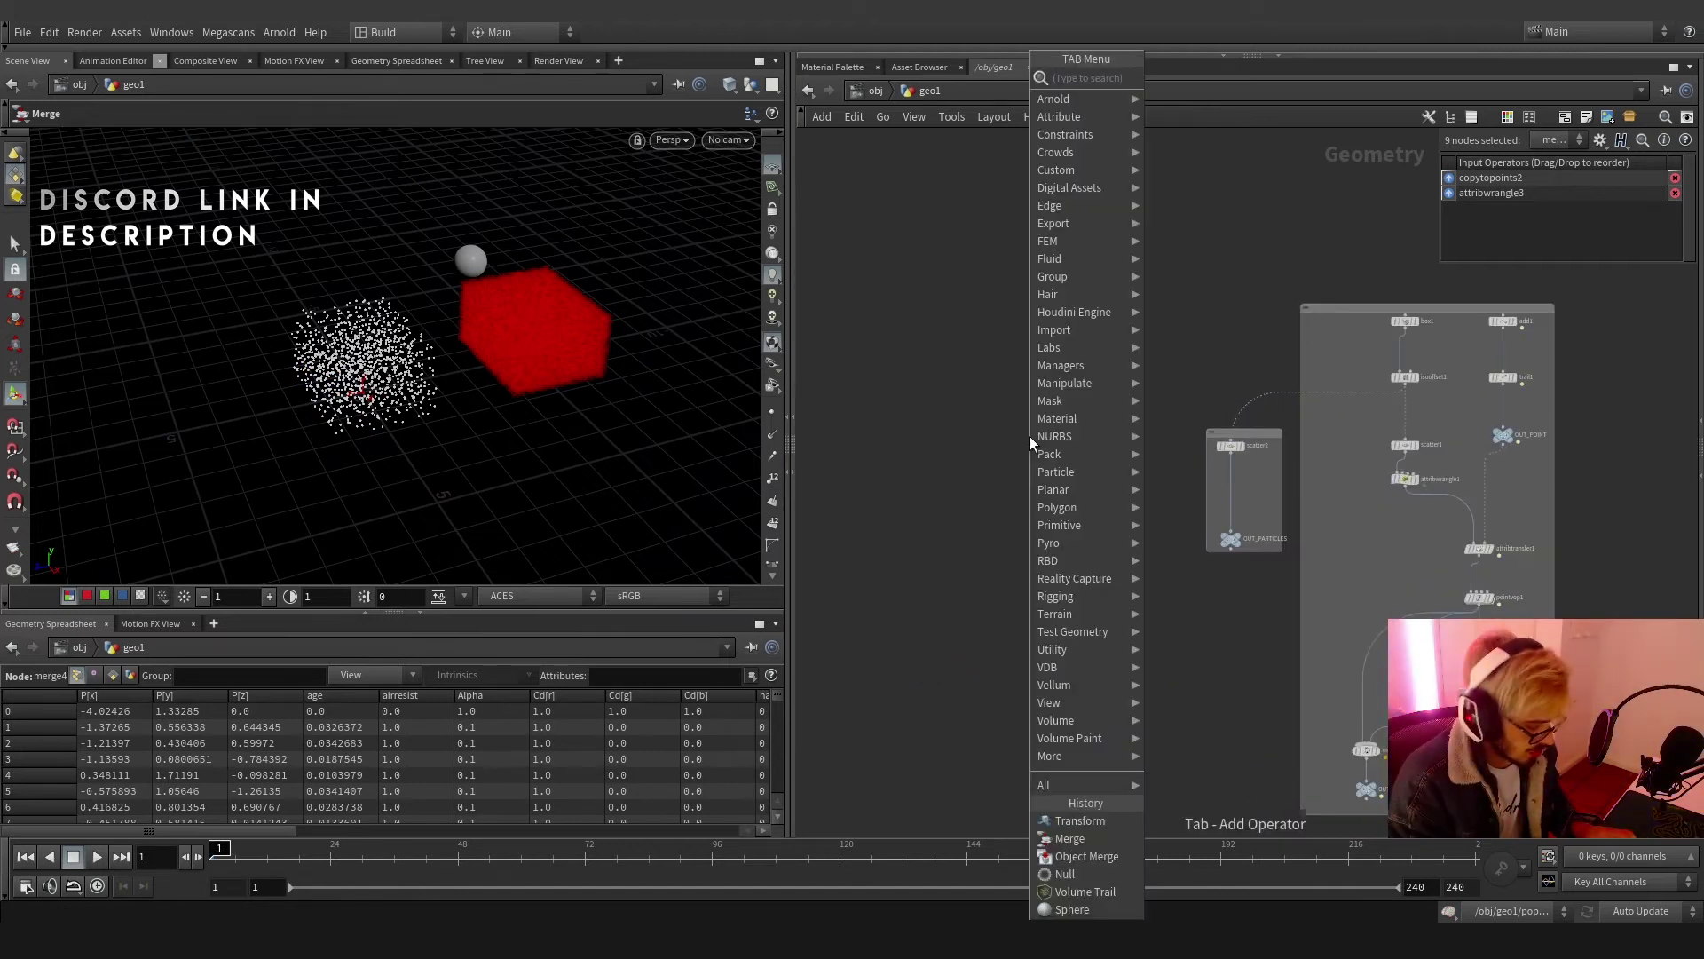
text(voron)
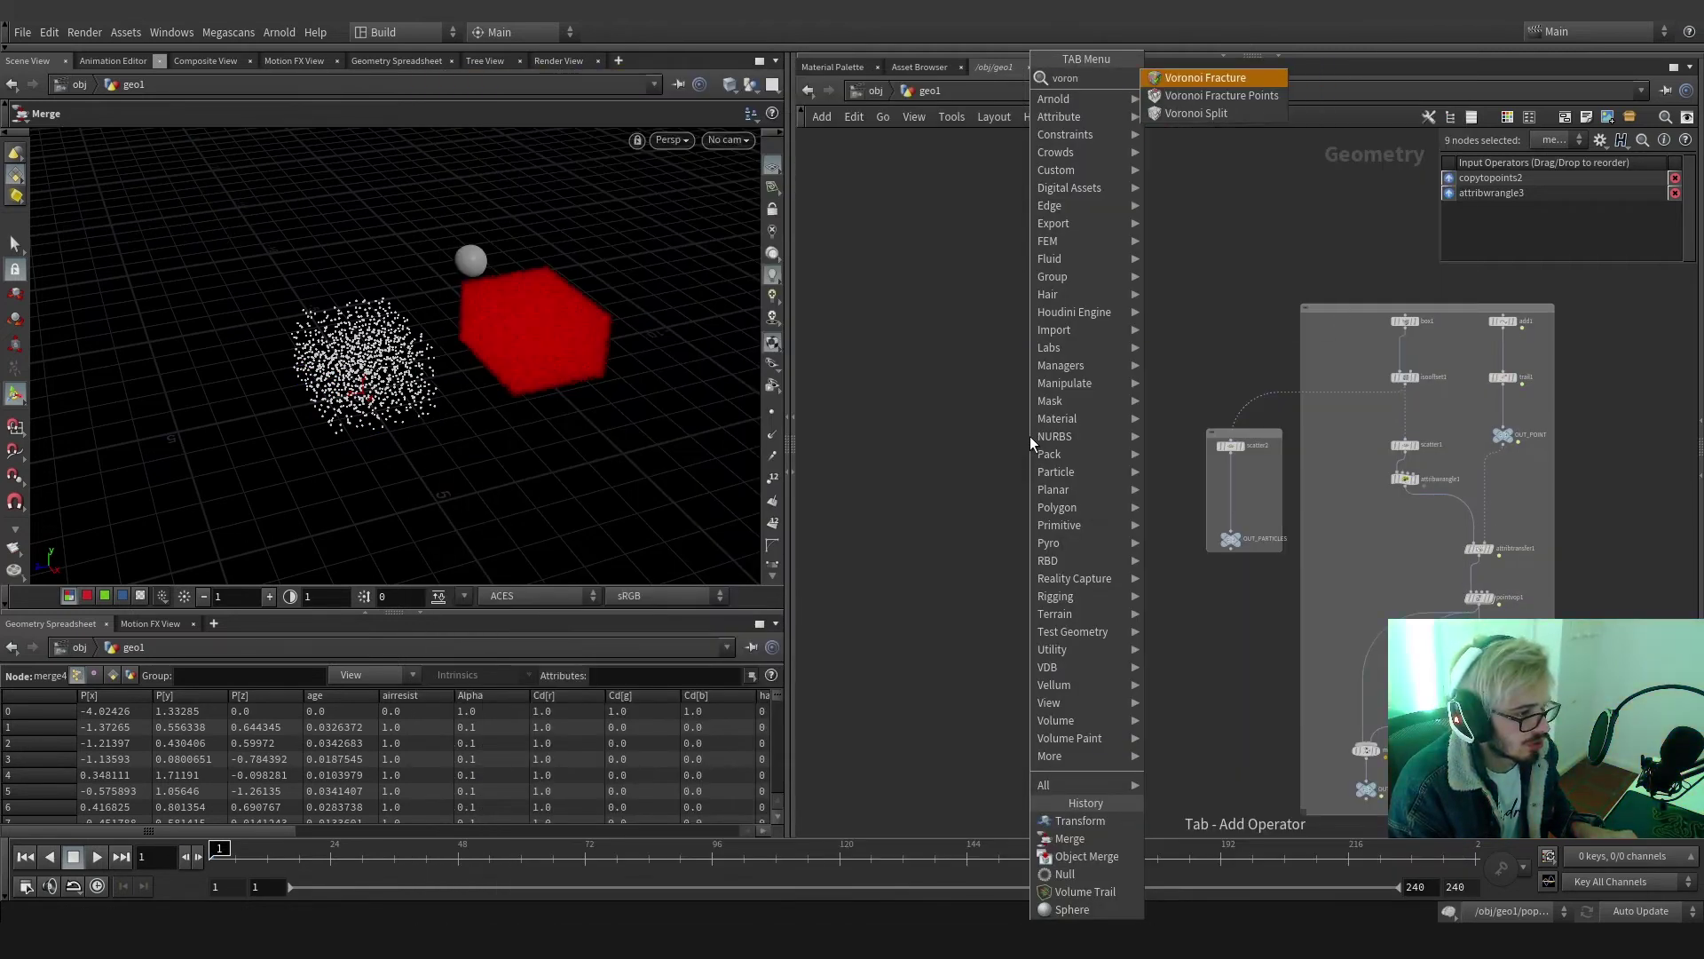
key(Return)
click(1026, 435)
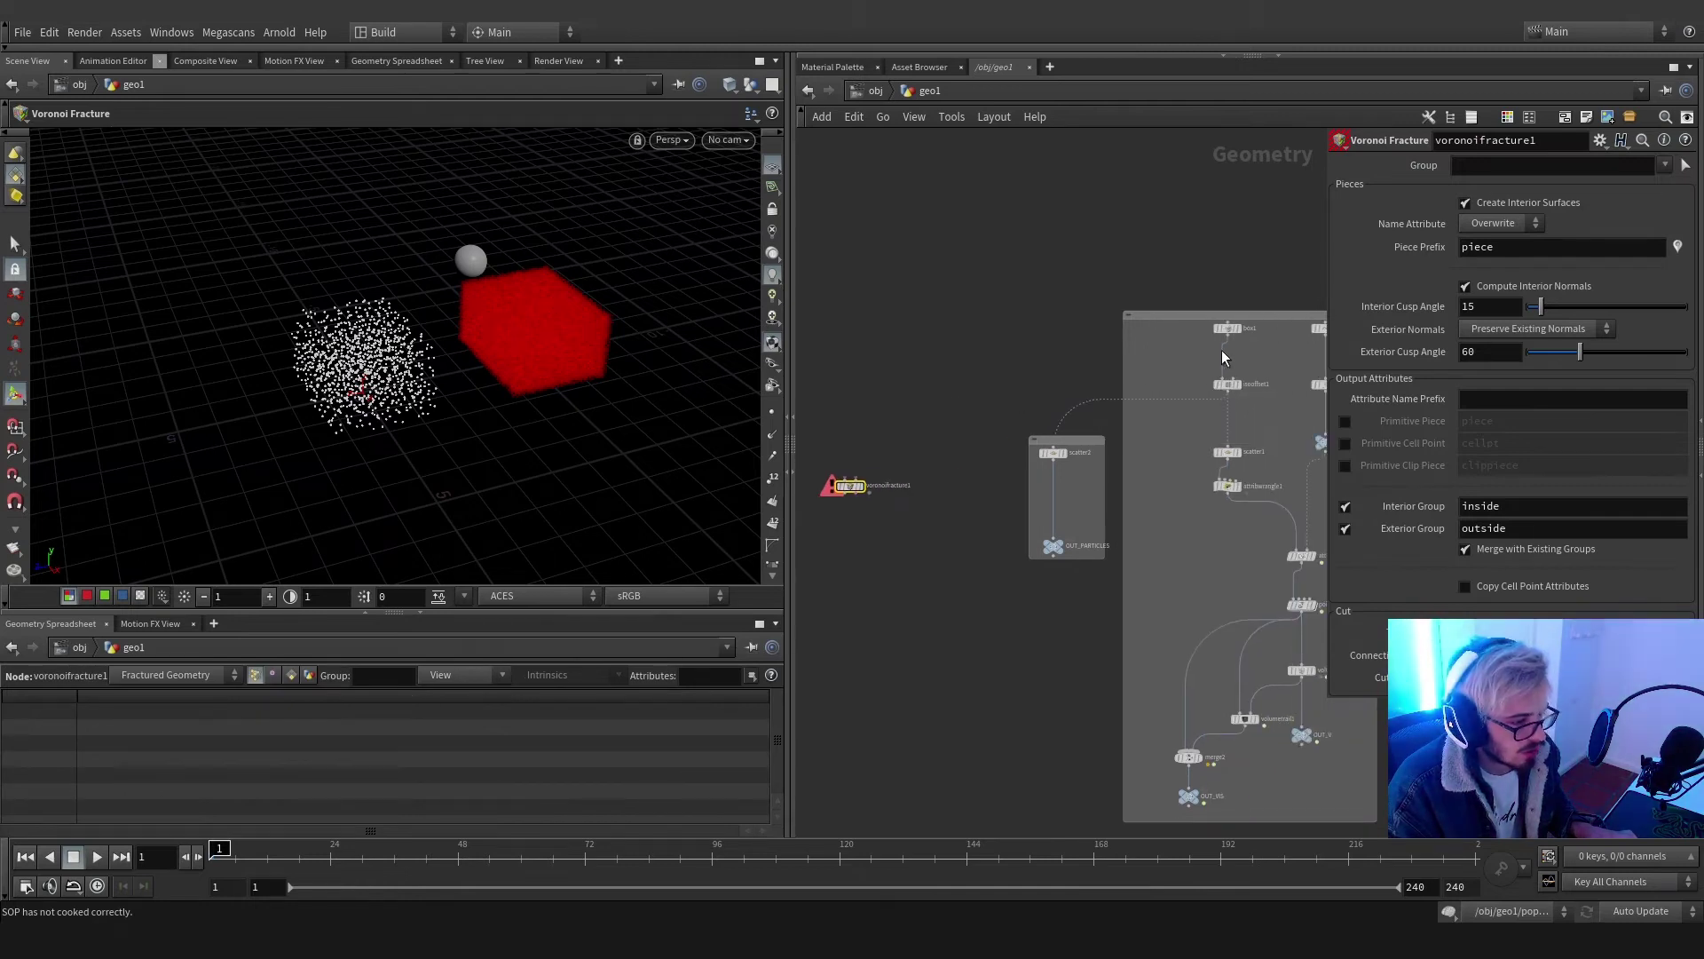
Connect box1's output to both the first and second inputs of voronoifracture1
click(1228, 335)
middle_drag(844, 421, 1027, 419)
click(1011, 460)
middle_drag(1235, 387, 1063, 412)
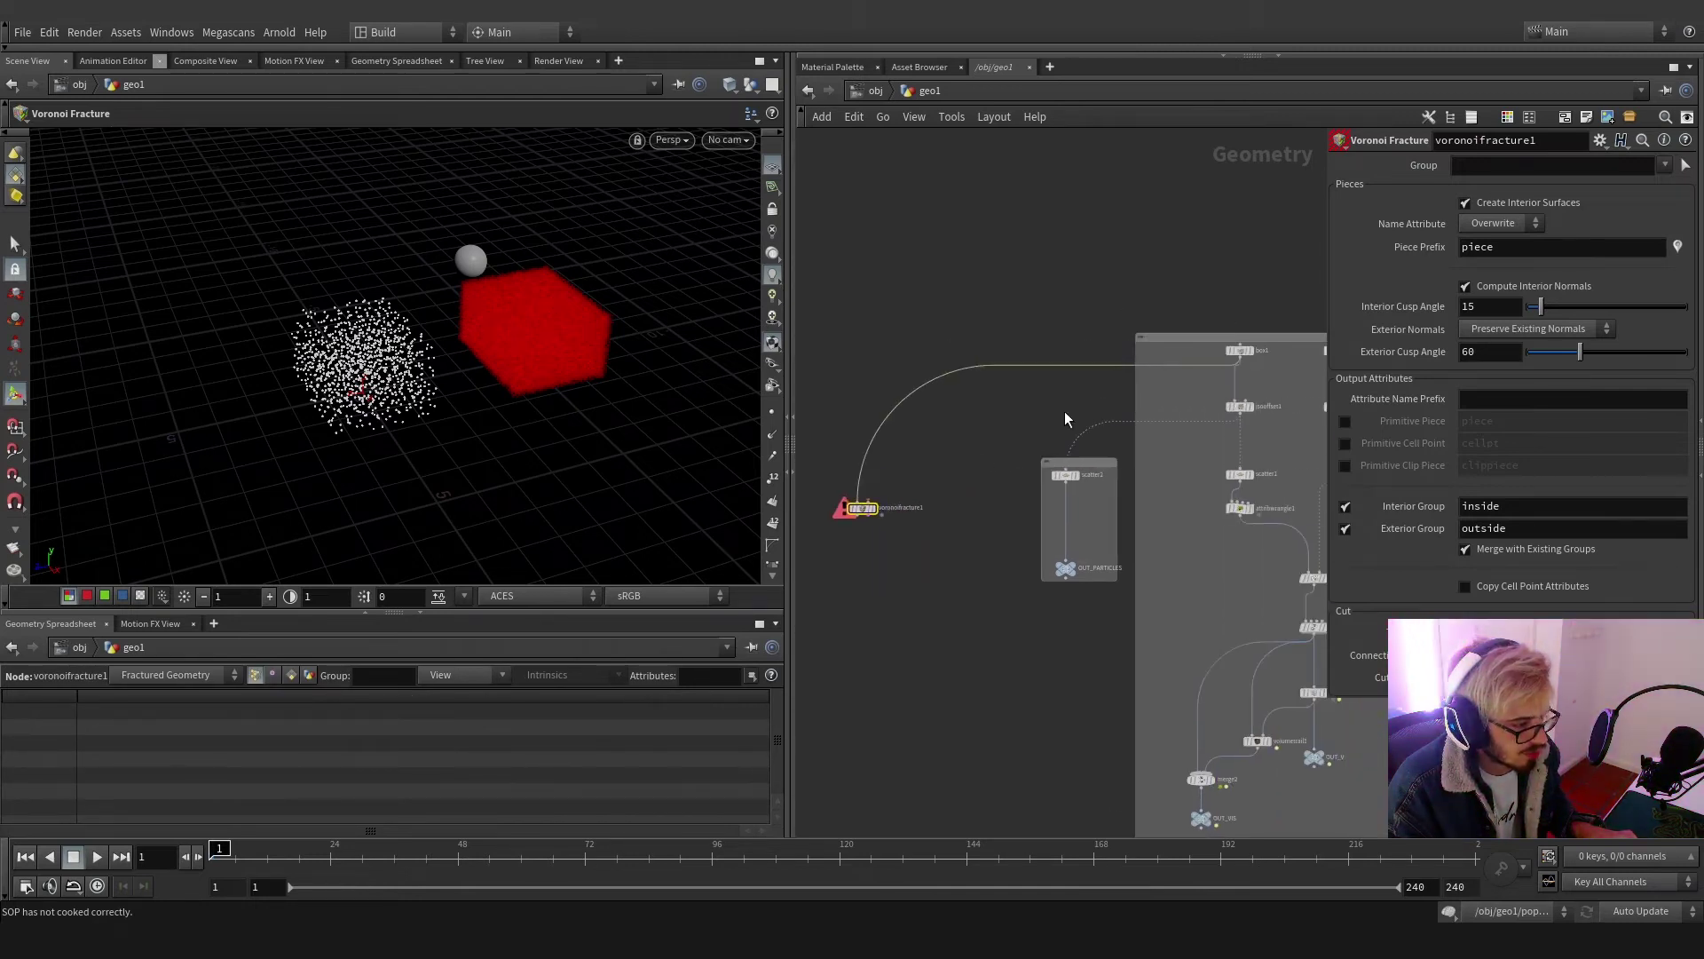
click(1237, 357)
click(888, 483)
scroll(877, 503, up, 2)
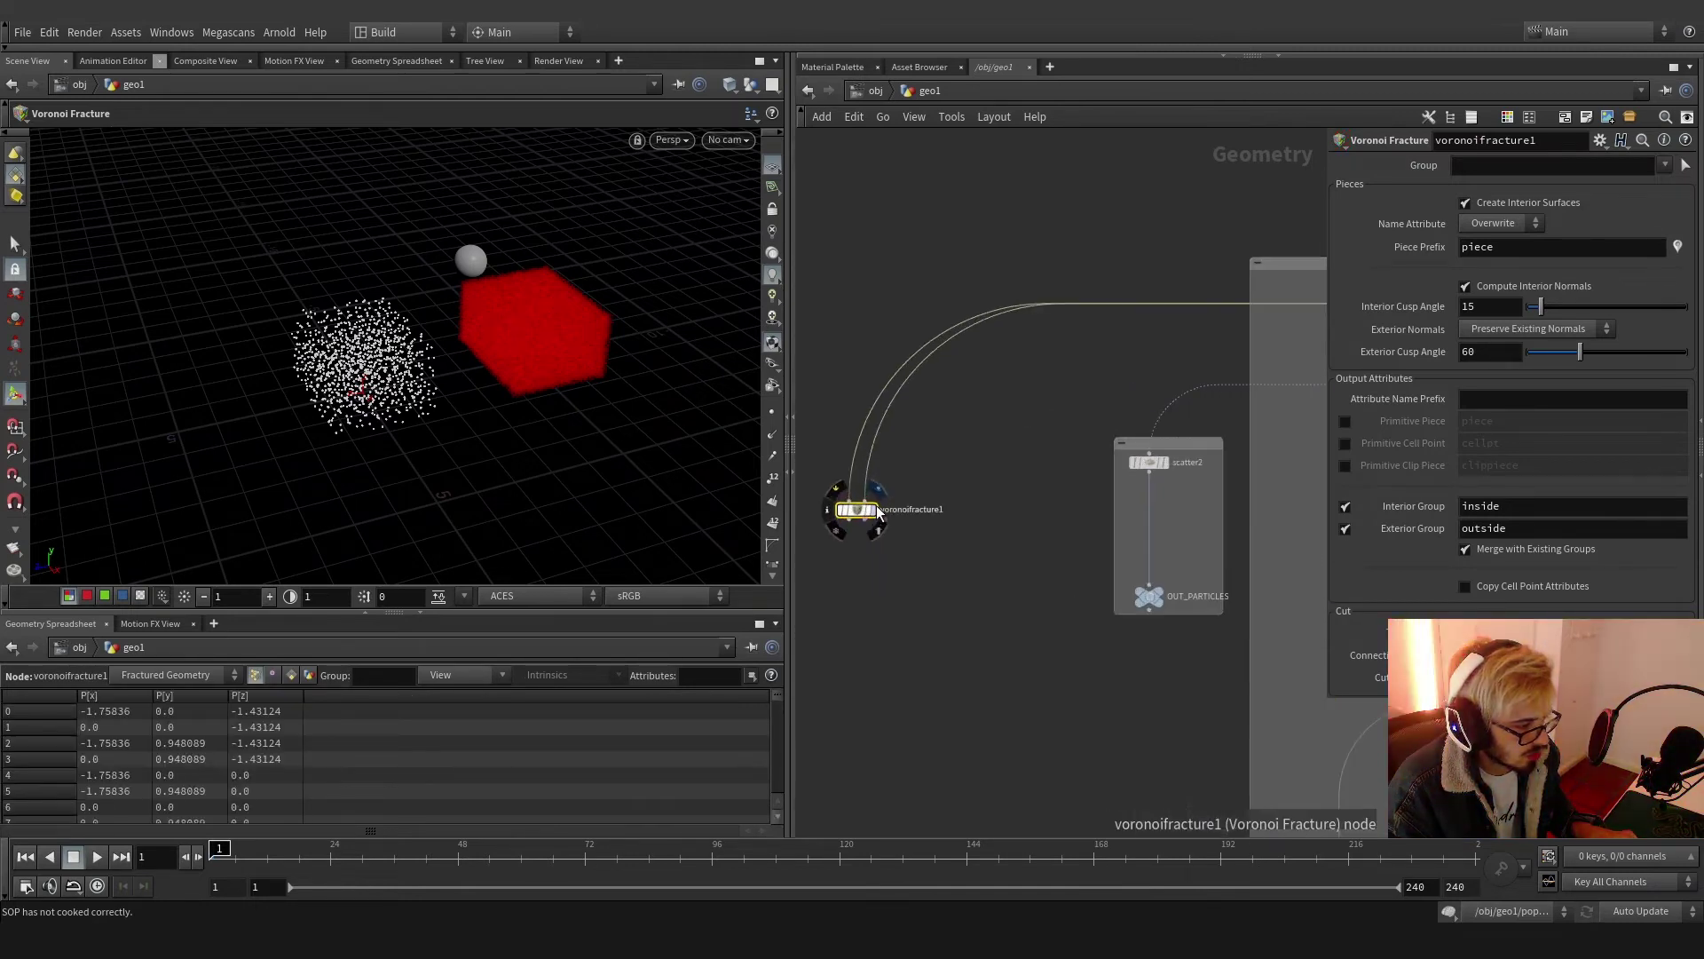
Display voronoifracture1 and switch the viewport shading to Flat Wire Shaded
click(873, 510)
click(730, 84)
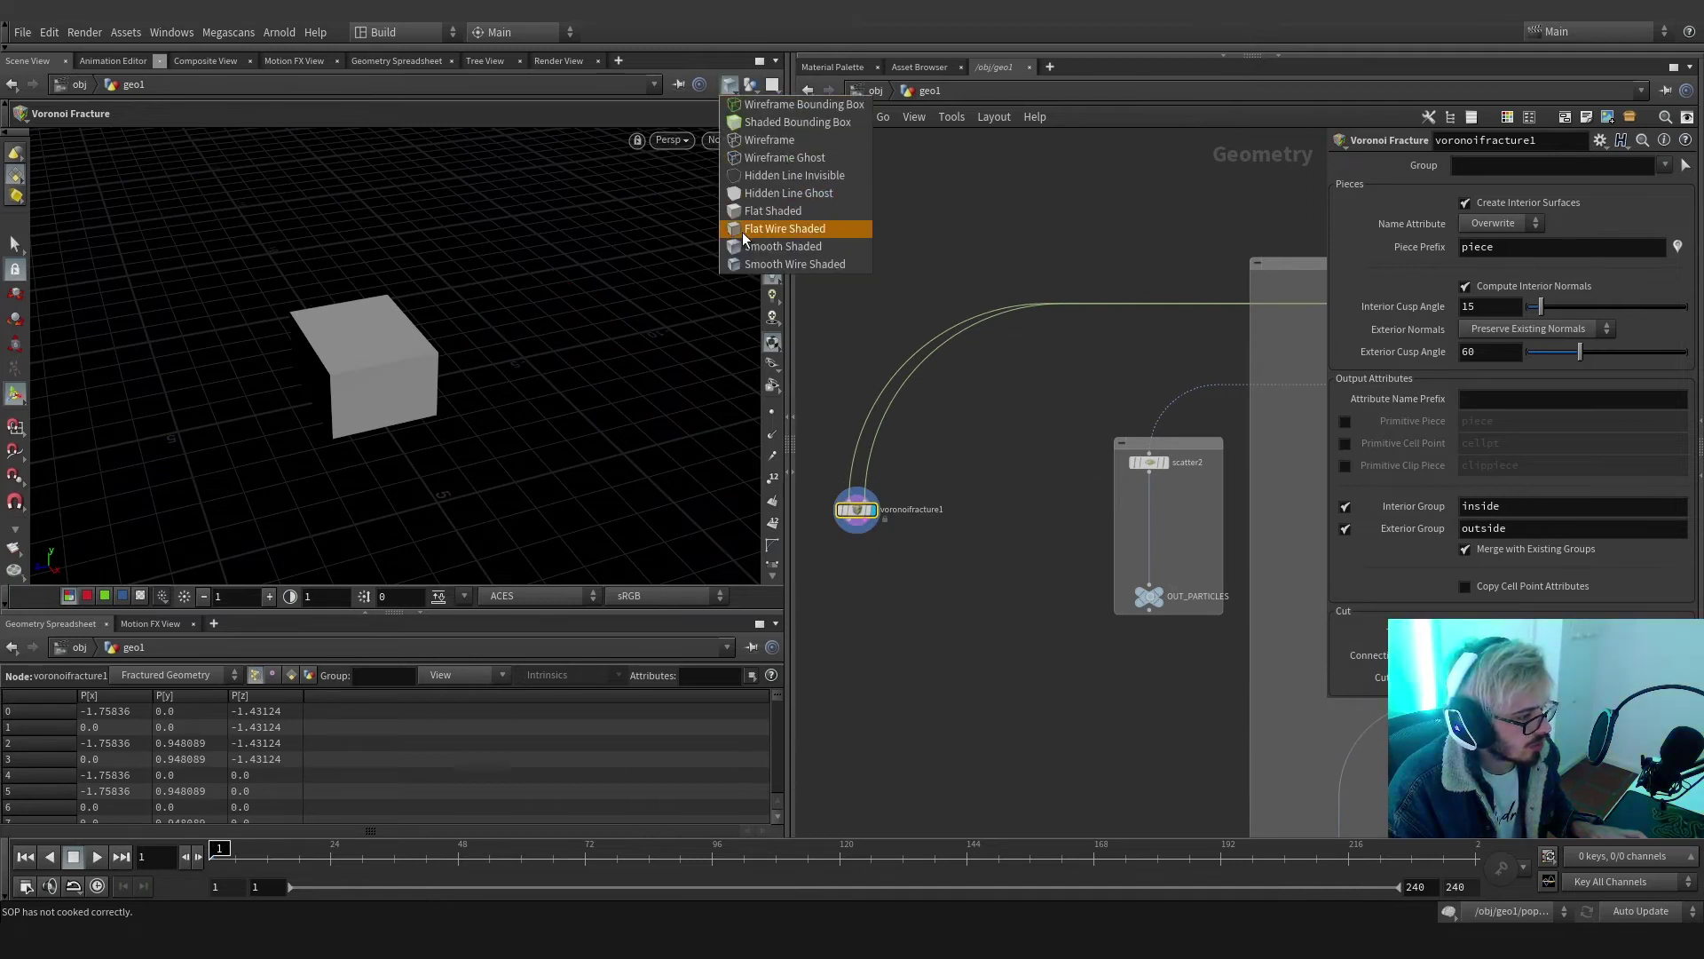
click(785, 229)
click(729, 84)
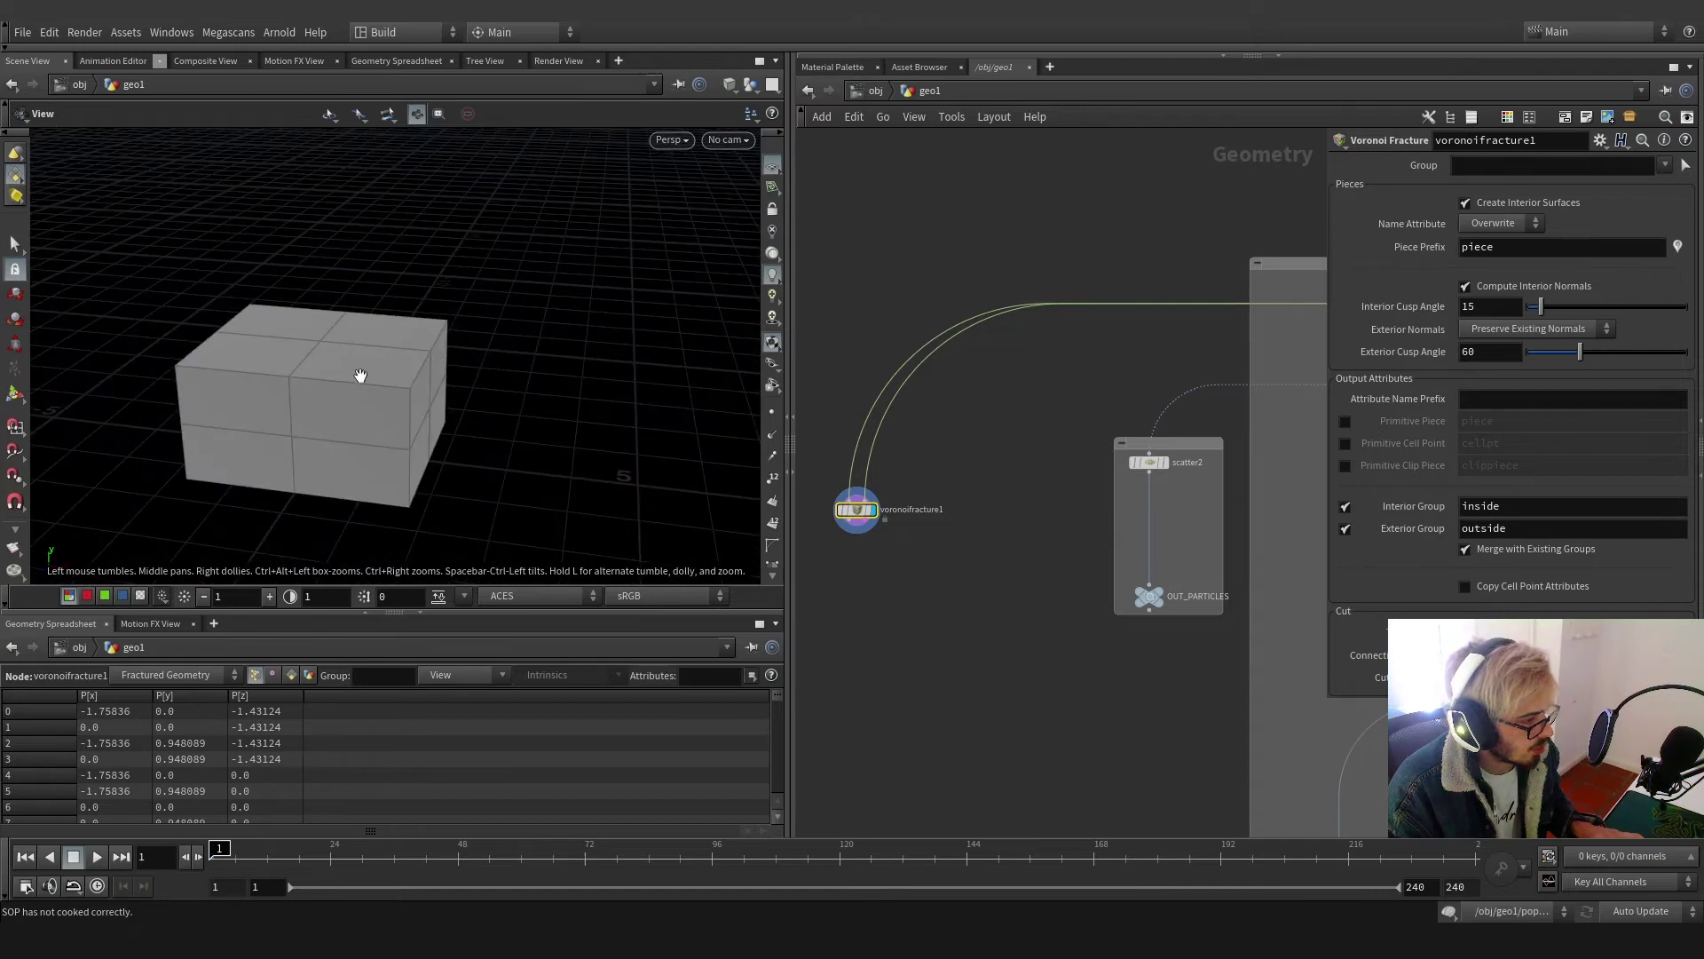
Insert a Divide node on the wire between box1 and voronoifracture1's second input
key(Tab)
text(div)
key(Return)
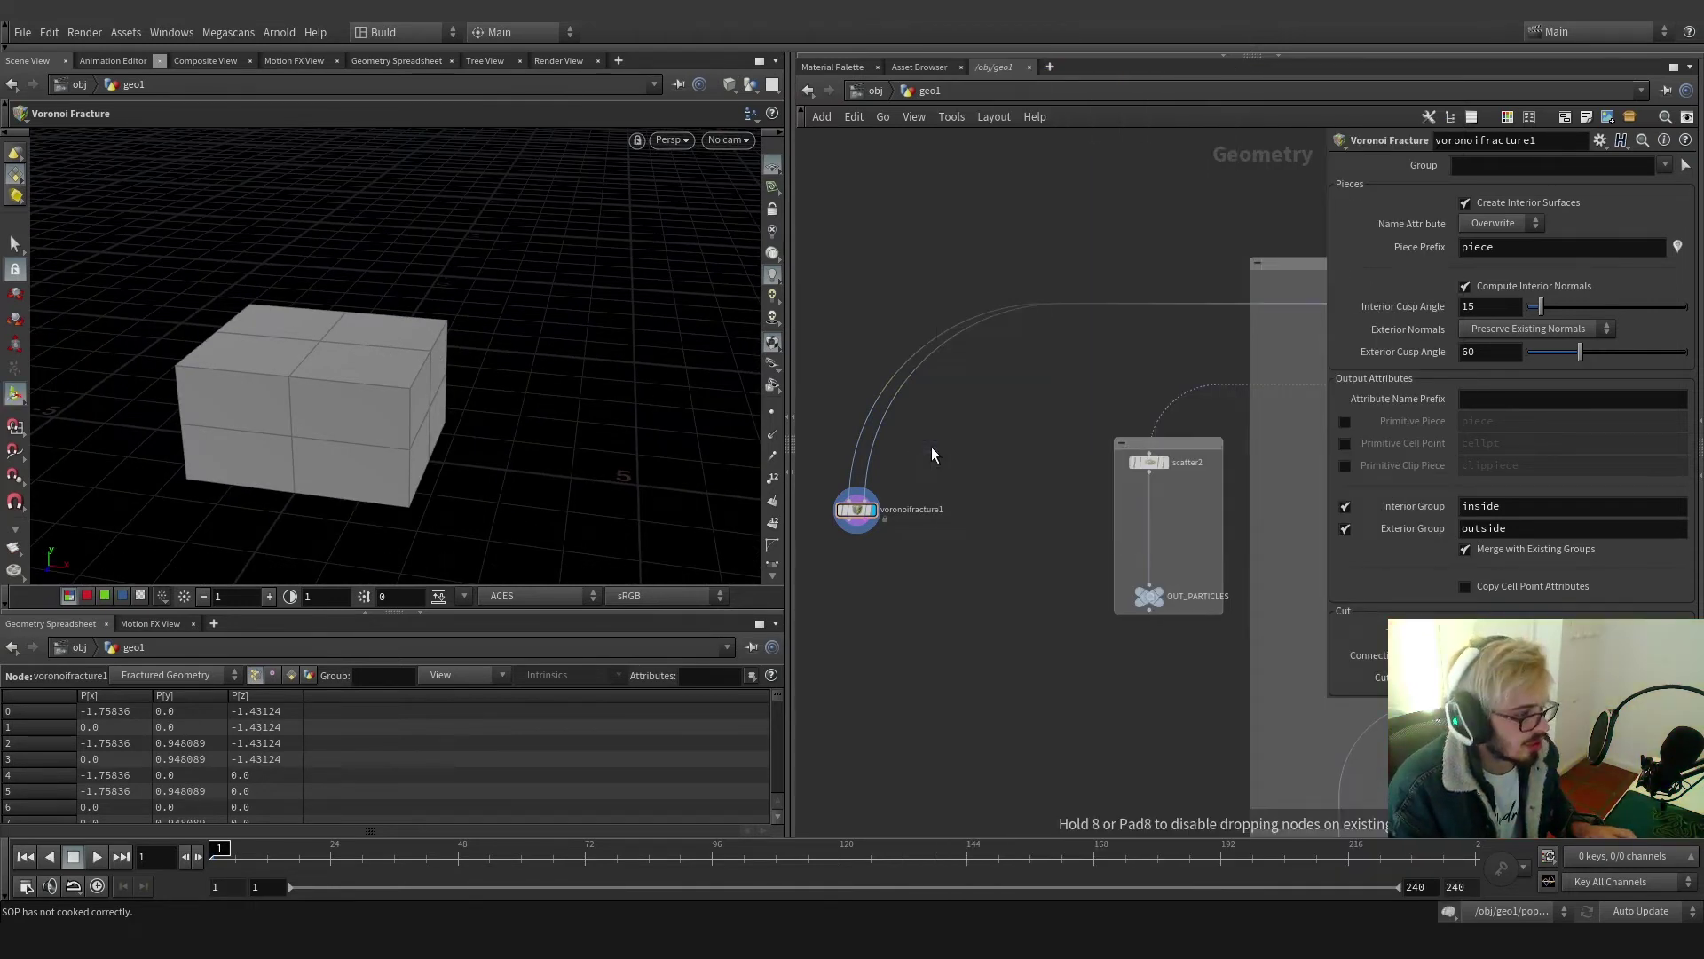
click(932, 447)
drag(934, 449, 889, 464)
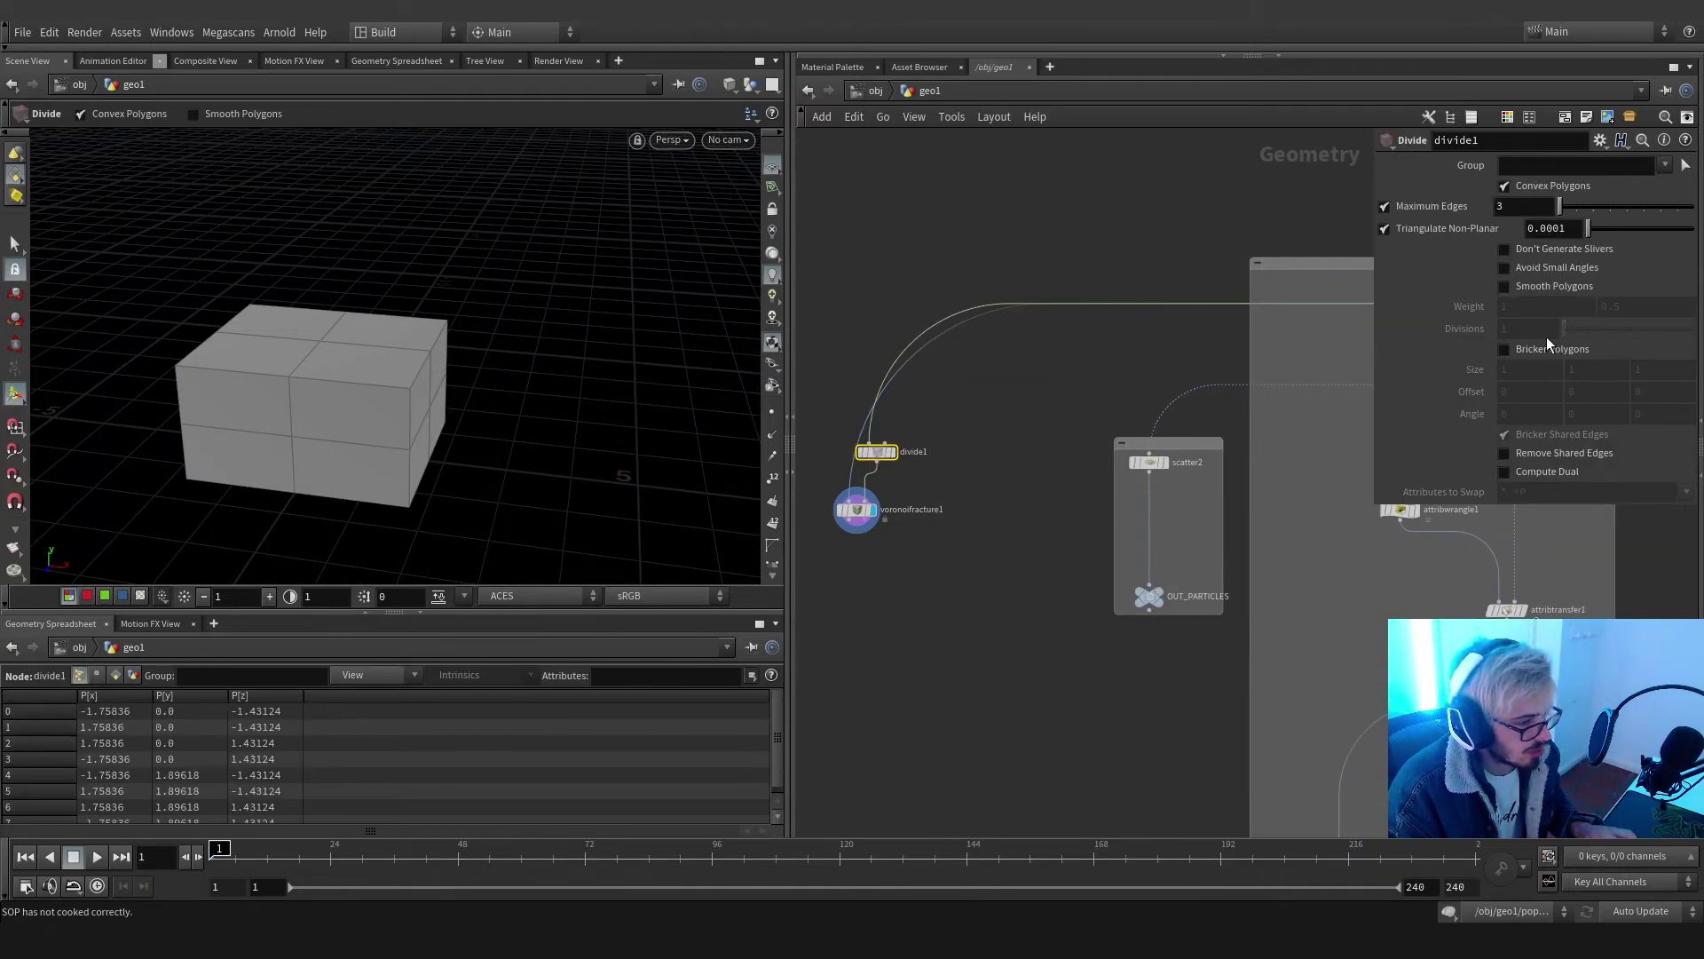
On divide1, enable Bricker Polygons, turn off Maximum Edges, and set the brick size to 0.6 on all axes
click(1523, 348)
alt+drag(392, 398, 355, 387)
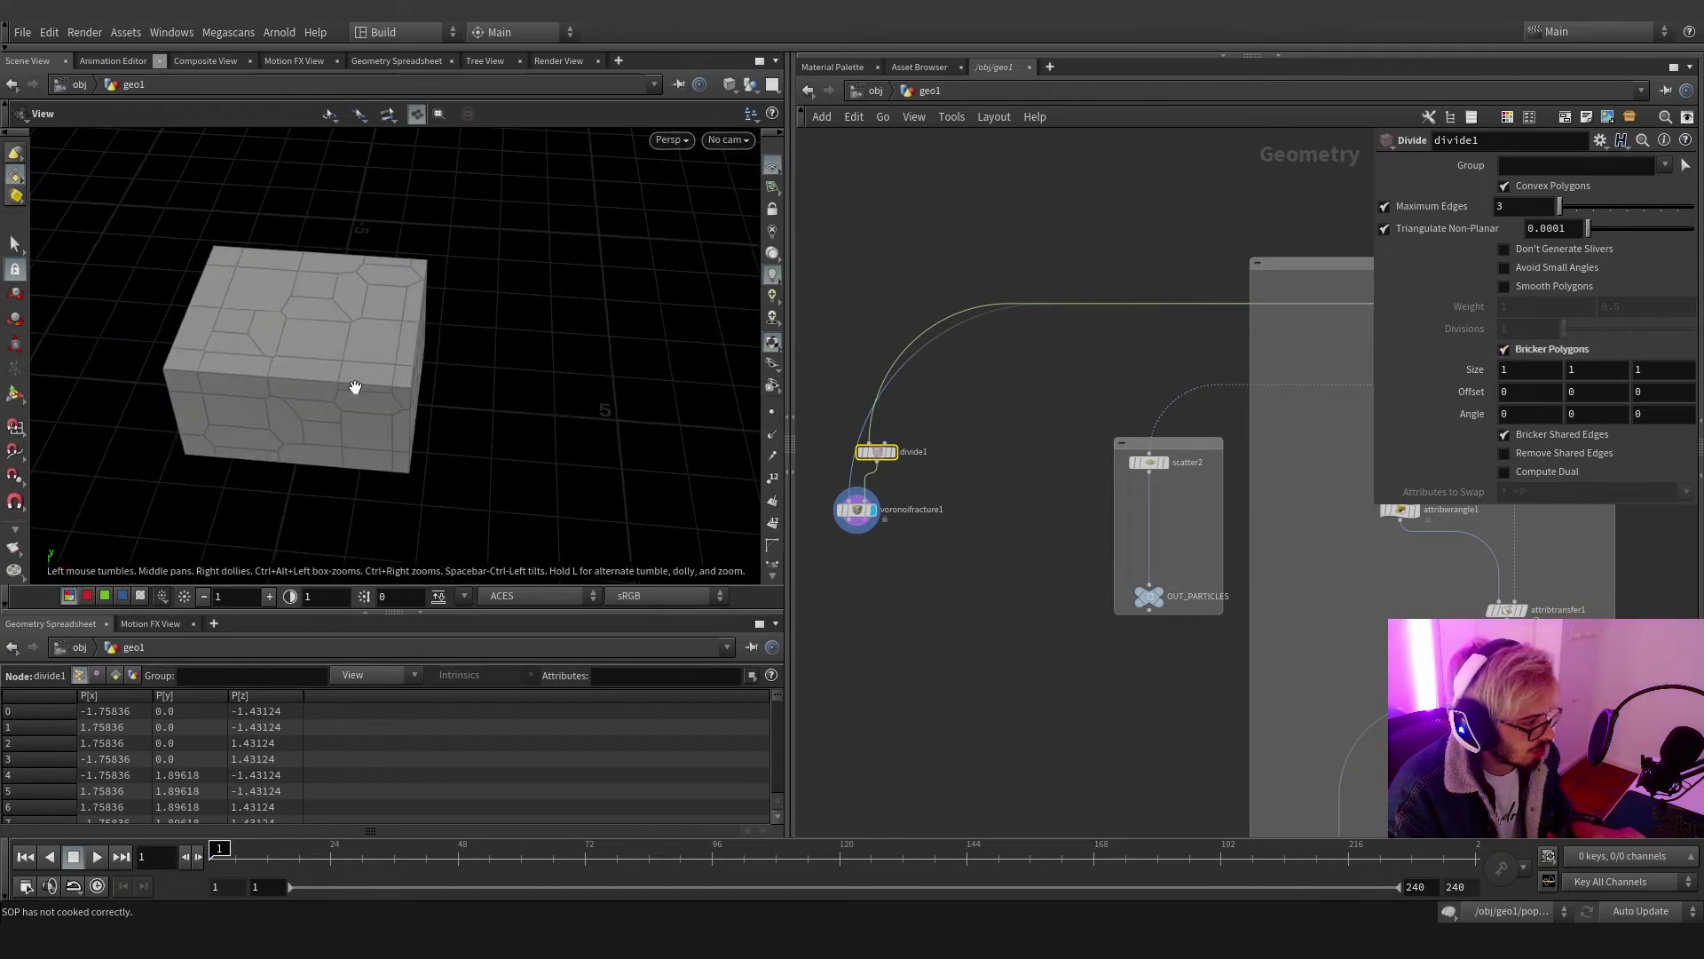
key(Return)
click(1385, 207)
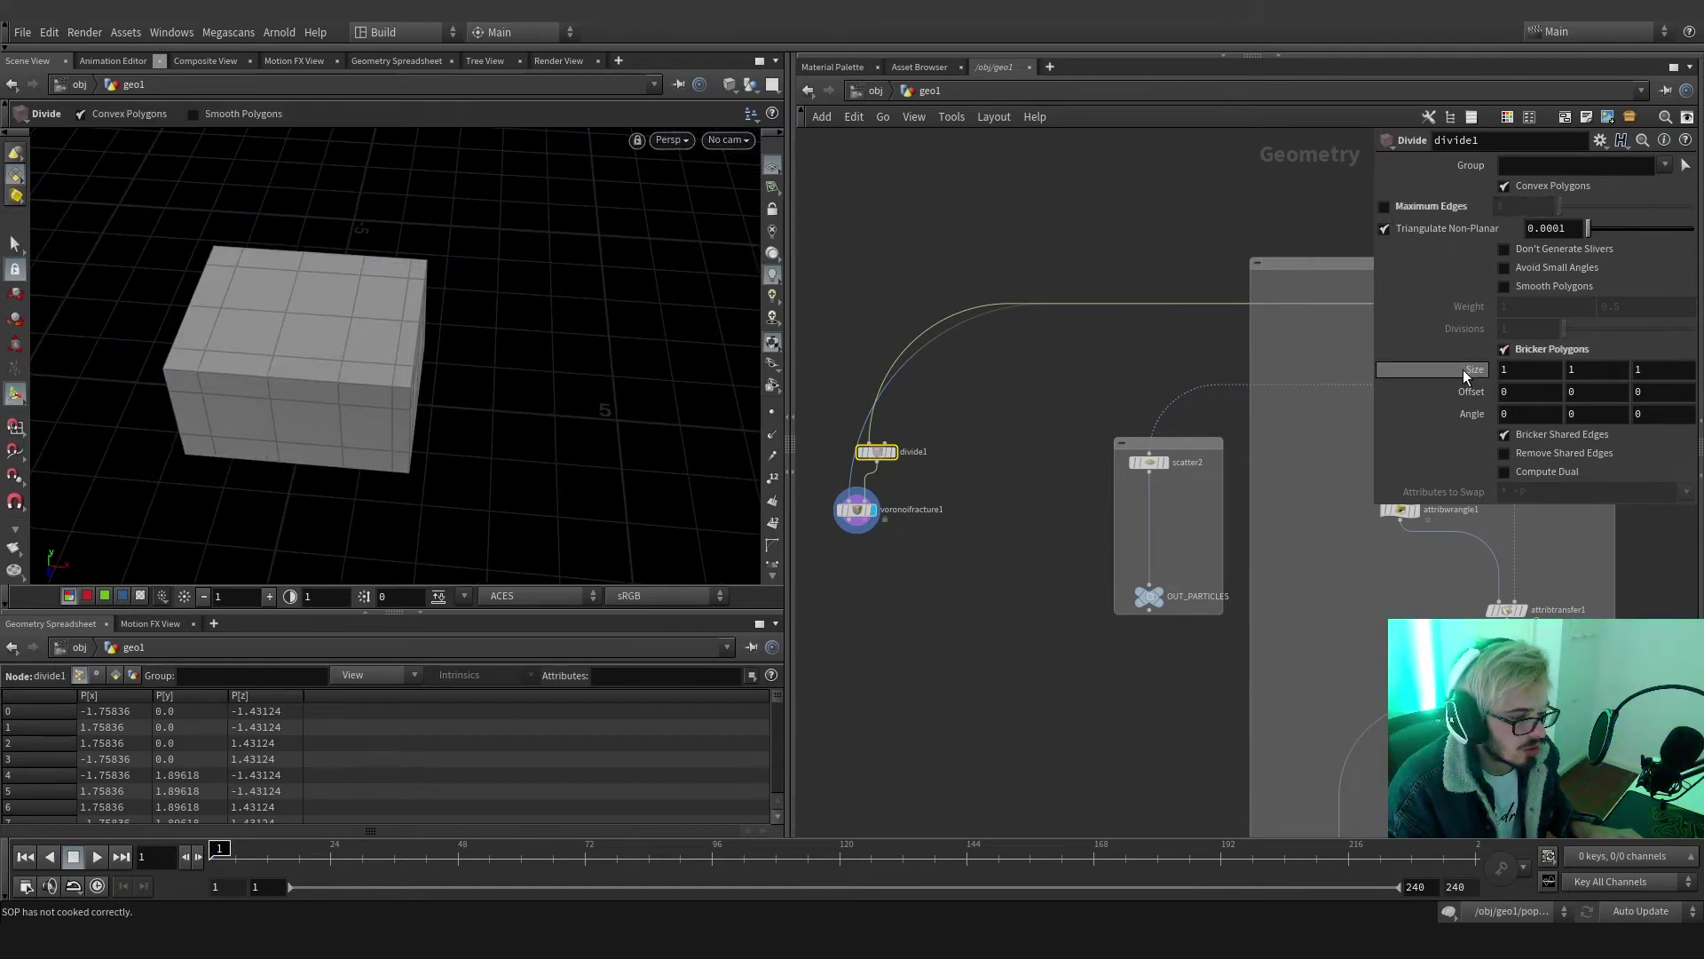
middle_drag(1465, 377, 1289, 419)
drag(885, 452, 898, 461)
Add a Null node below voronoifracture1 and connect voronoifracture1's output to it
click(886, 566)
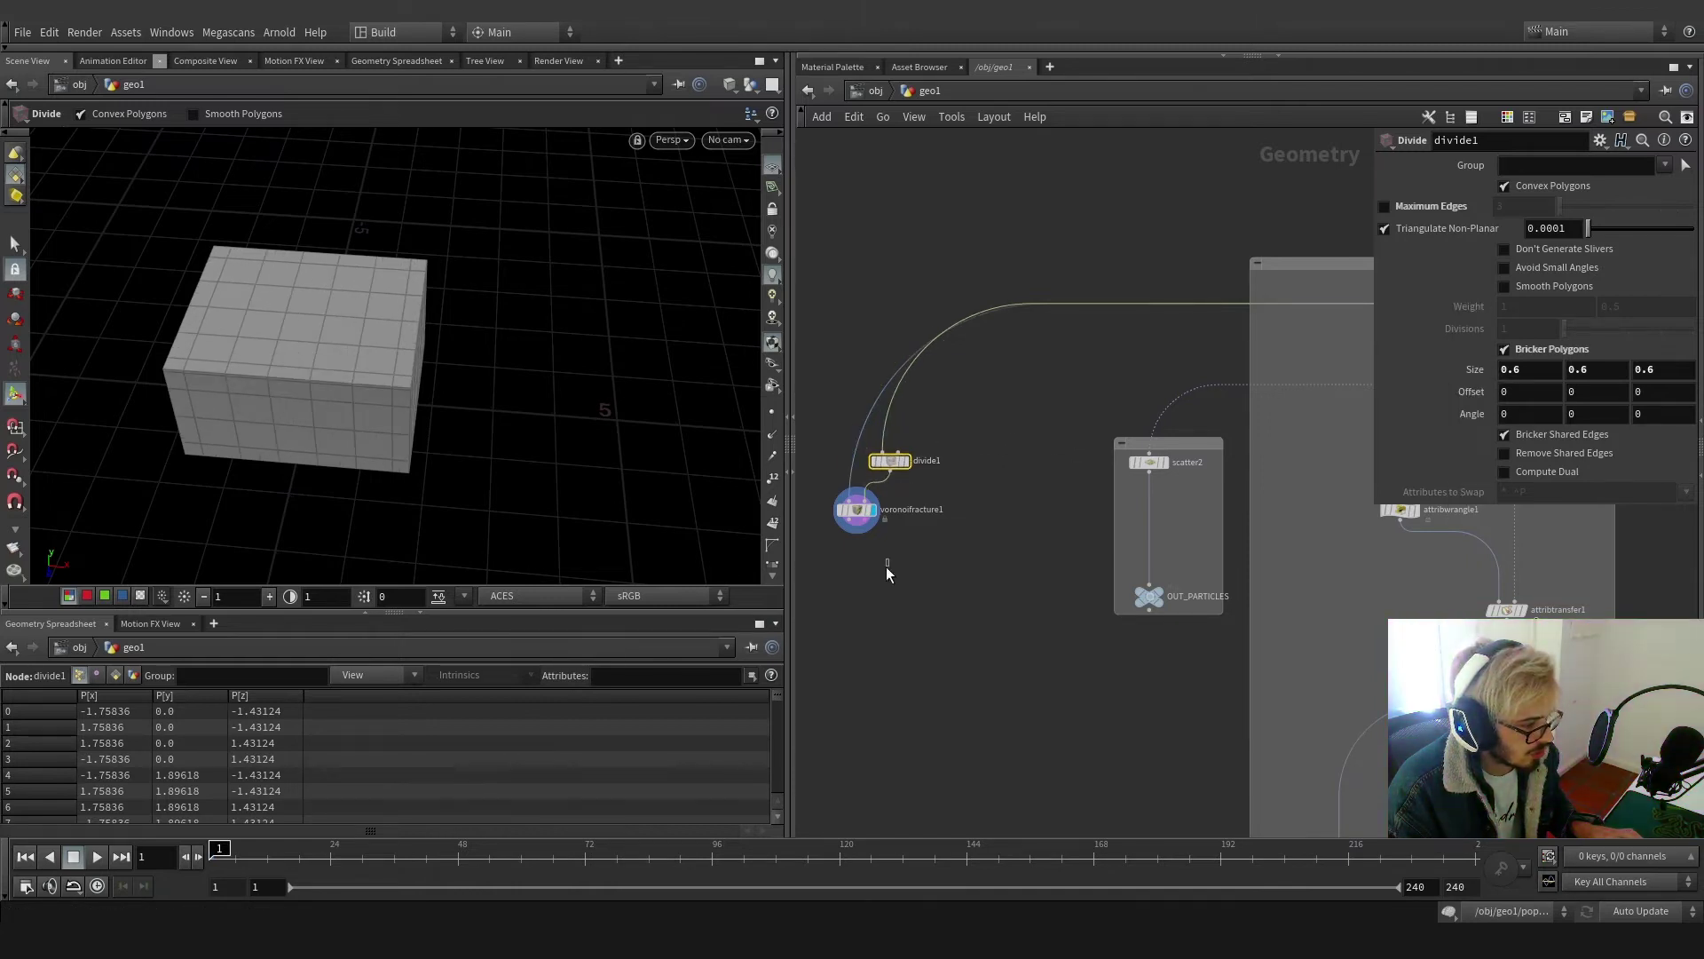
key(Tab)
text(null)
key(Return)
click(862, 619)
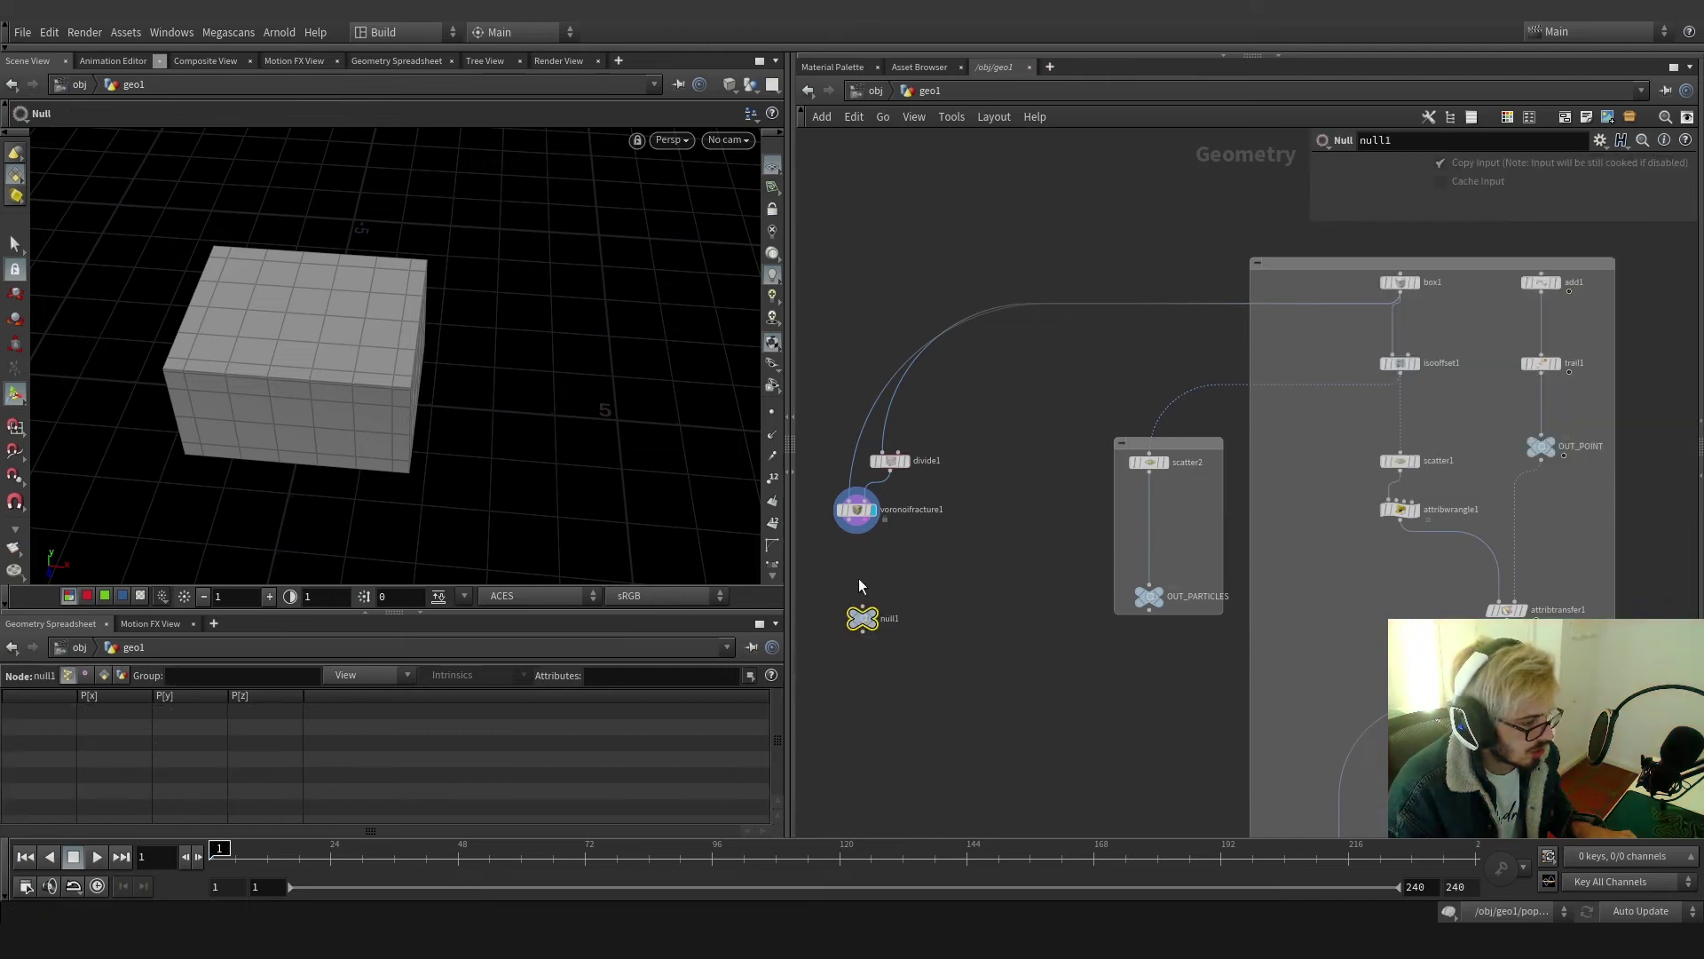
drag(855, 527, 862, 607)
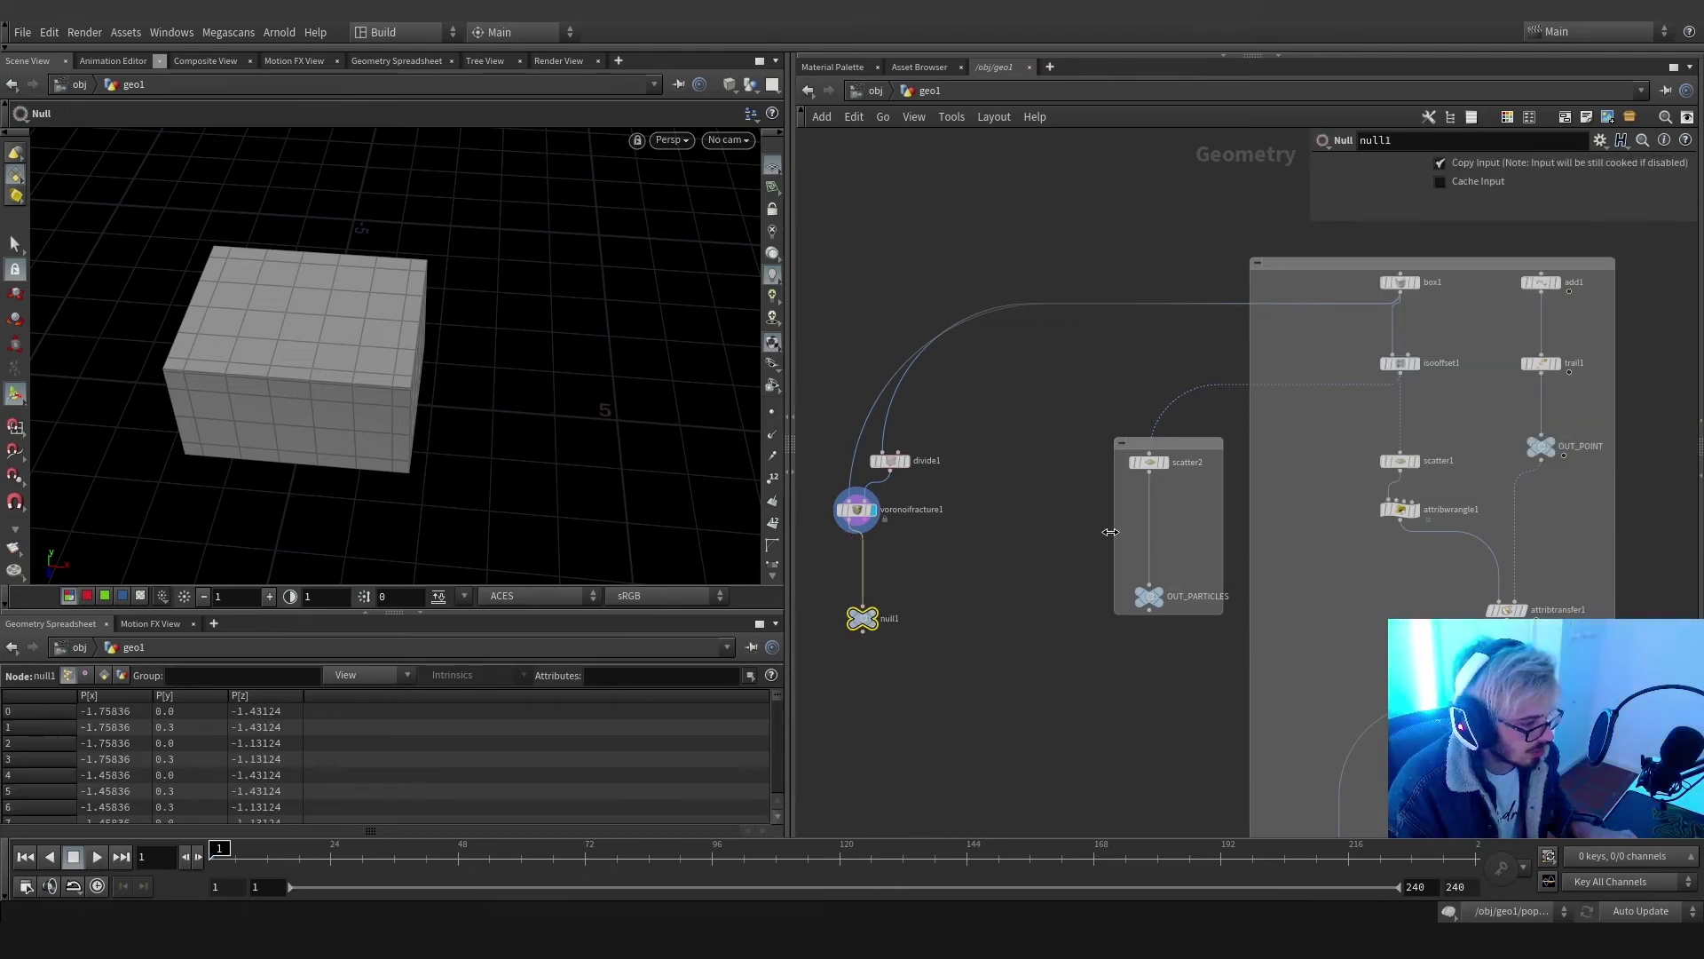
Enlarge scatter2's network box to enclose the three fracture nodes and rename the null as OUT_RBD
drag(1110, 532, 794, 531)
middle_drag(987, 655, 1166, 649)
drag(957, 538, 834, 538)
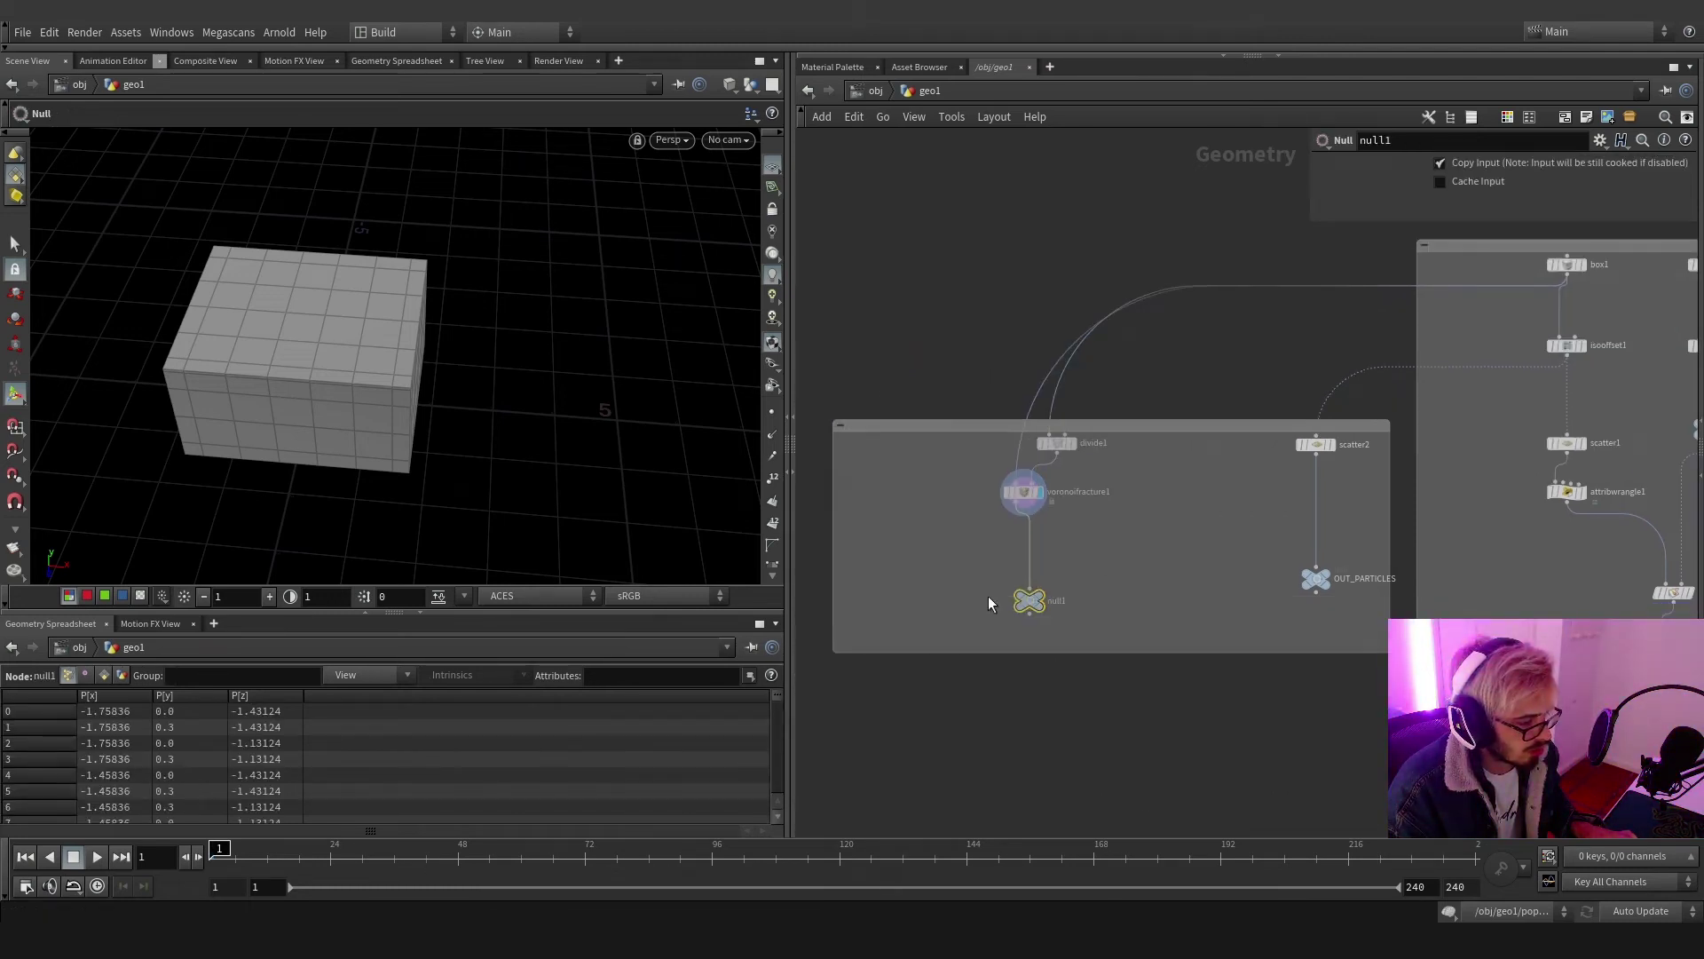
drag(1078, 633, 1076, 382)
shift+click(1056, 443)
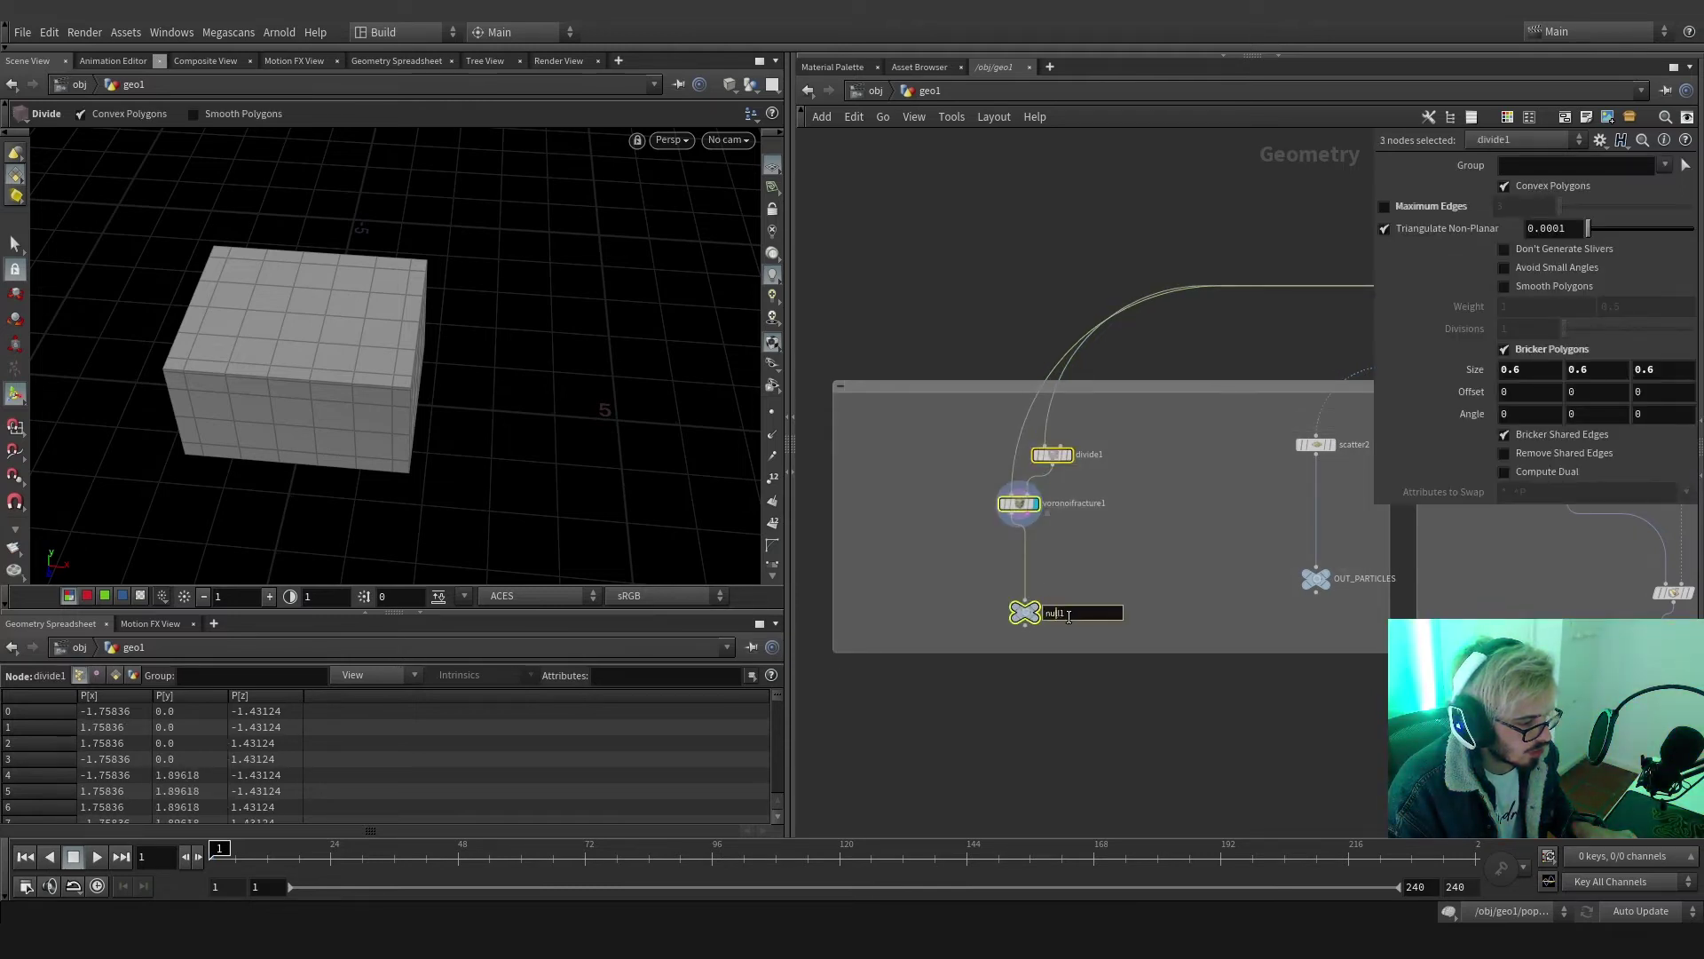
text(OUT_RBD)
key(Return)
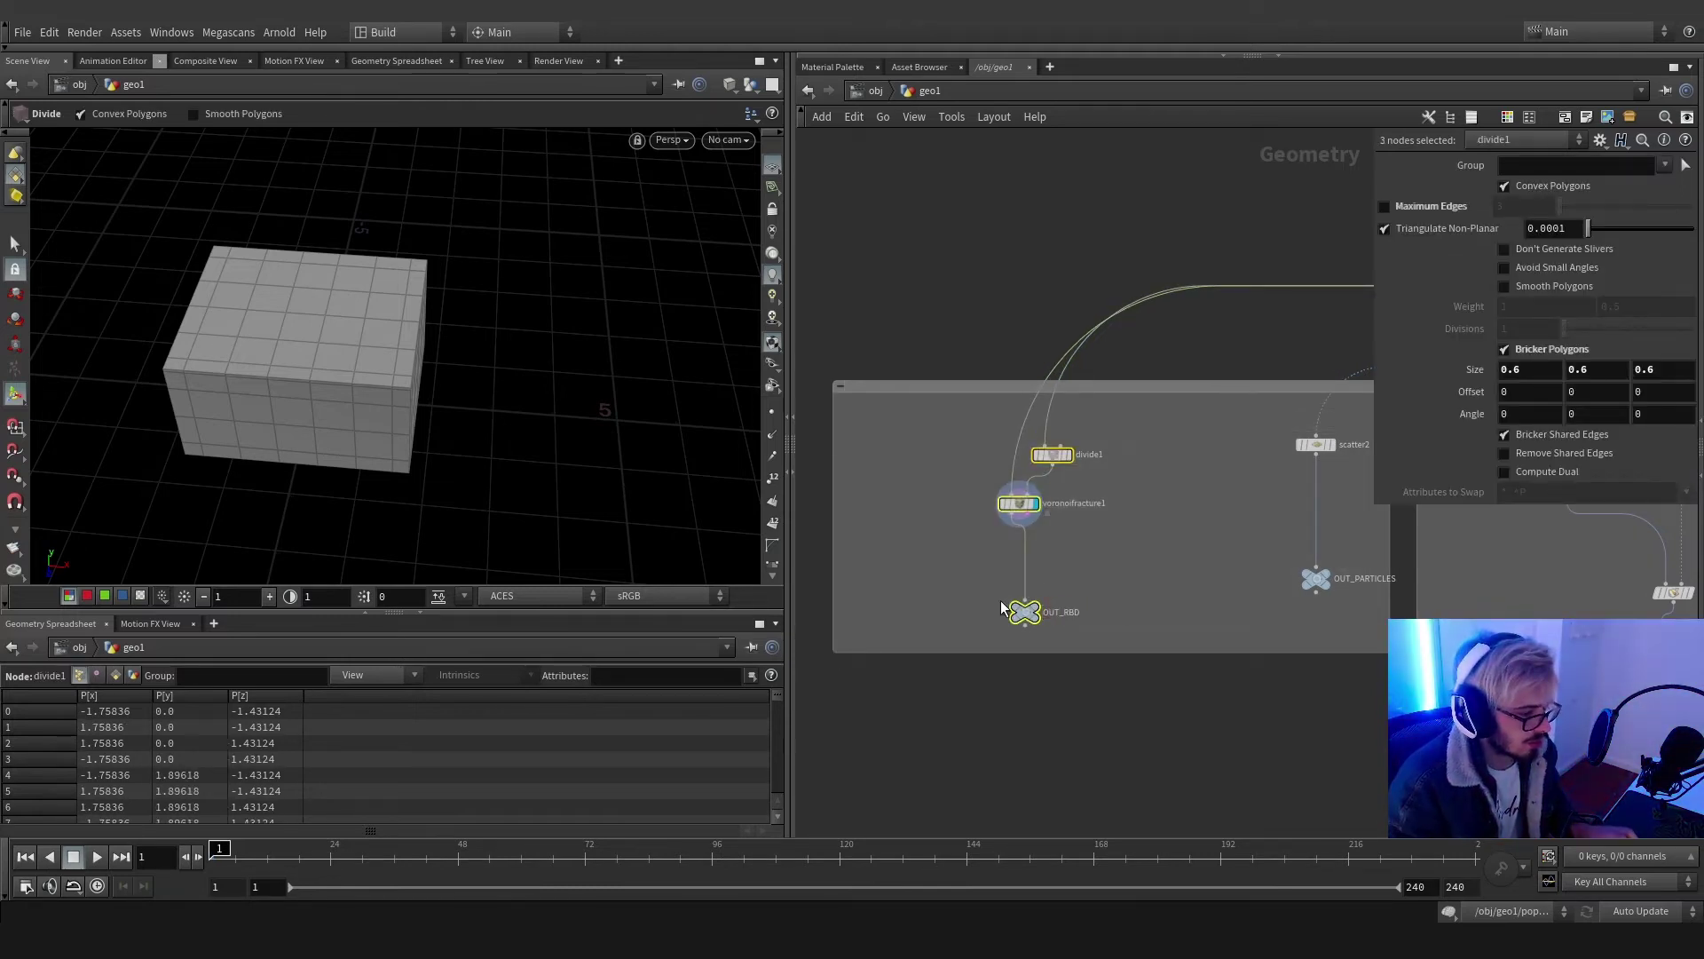
Display object_merge6 in the duplicated network box and set its source object to OUT_RBD
scroll(1149, 521, down, 4)
middle_drag(1148, 521, 806, 426)
middle_drag(1354, 704, 1122, 660)
scroll(1253, 570, up, 3)
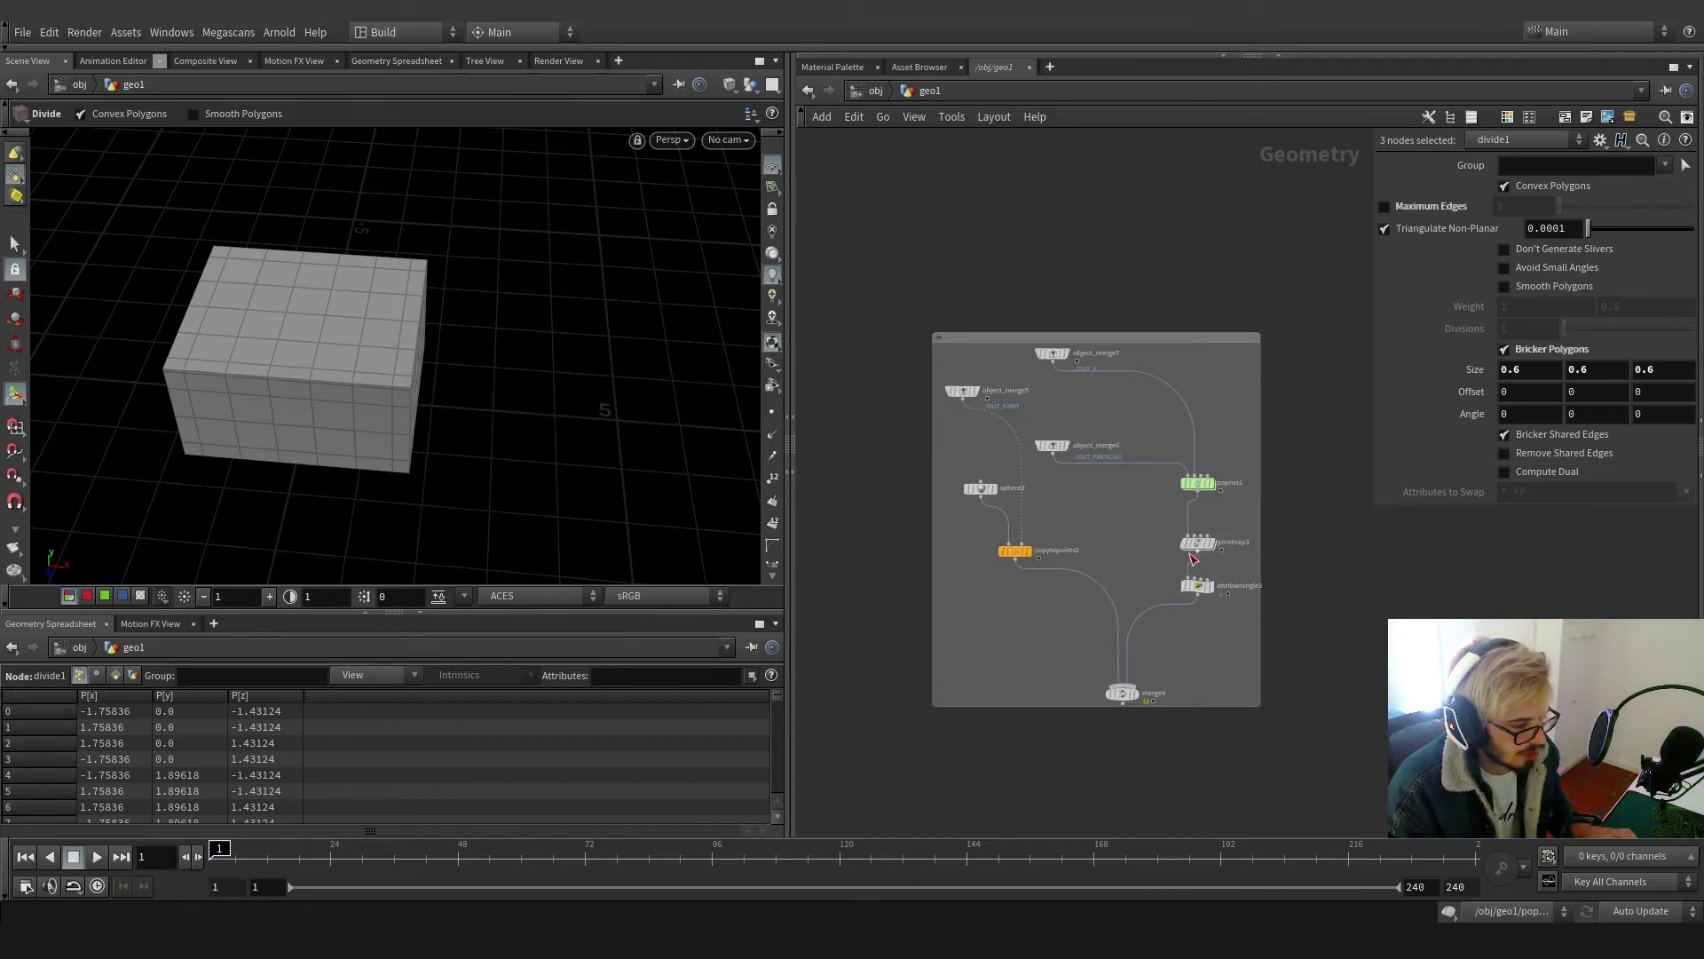
scroll(1194, 559, down, 3)
scroll(1314, 588, up, 6)
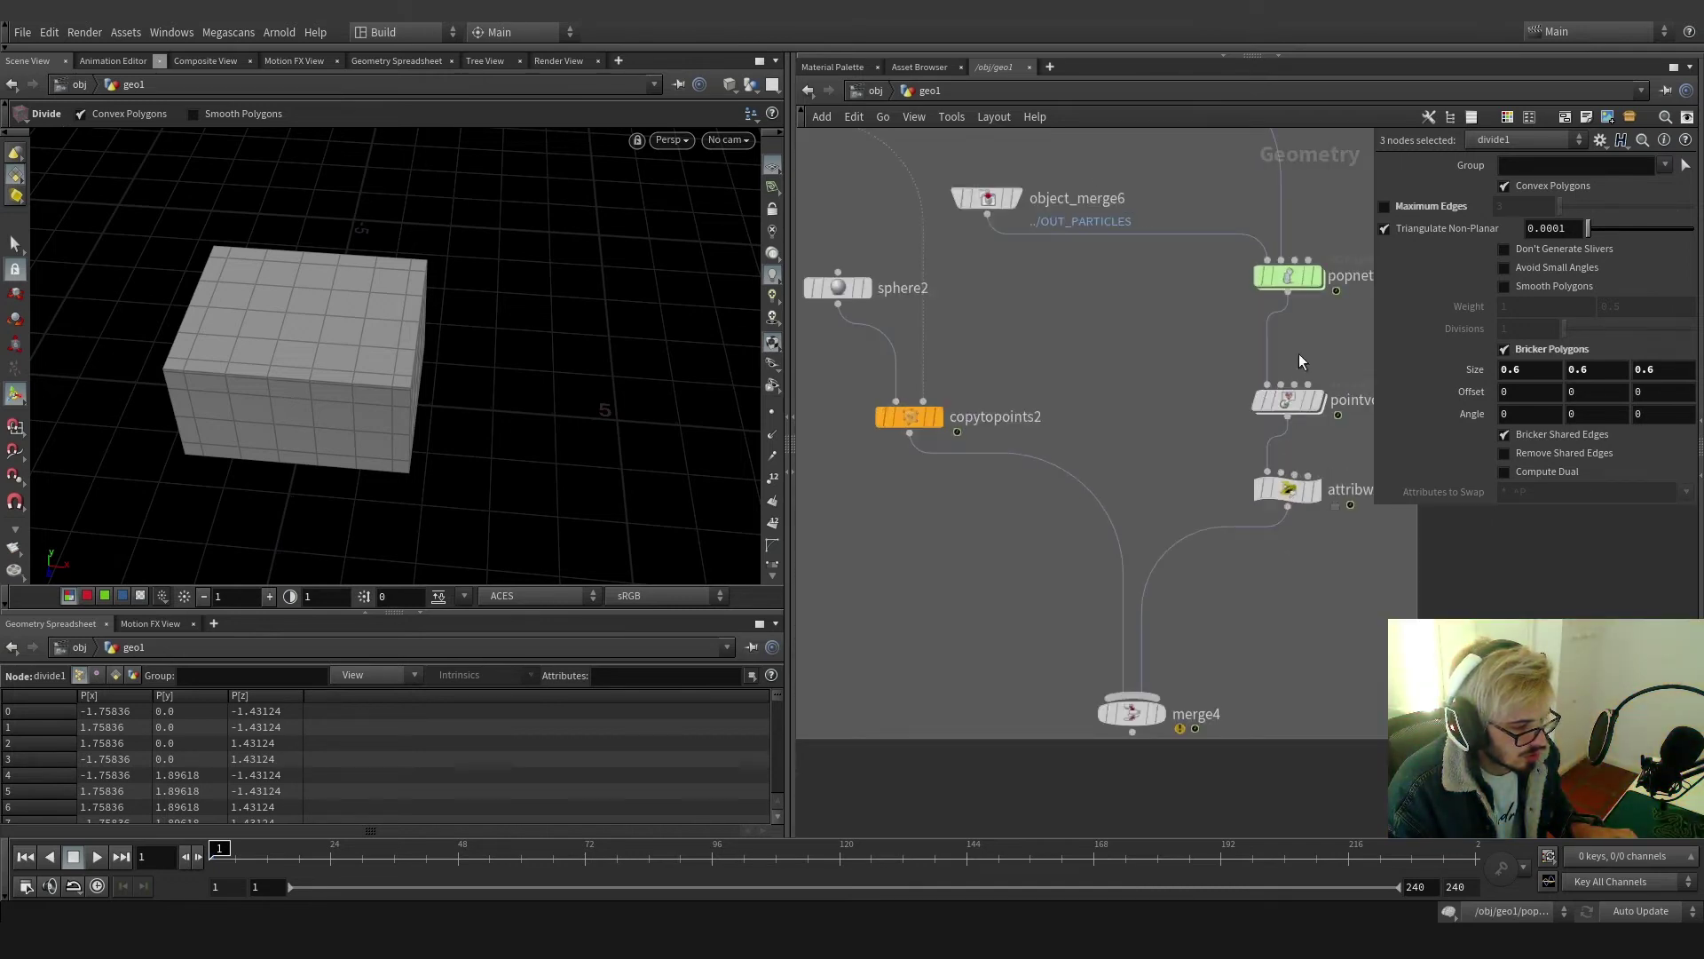
middle_drag(1208, 276, 1168, 545)
click(981, 462)
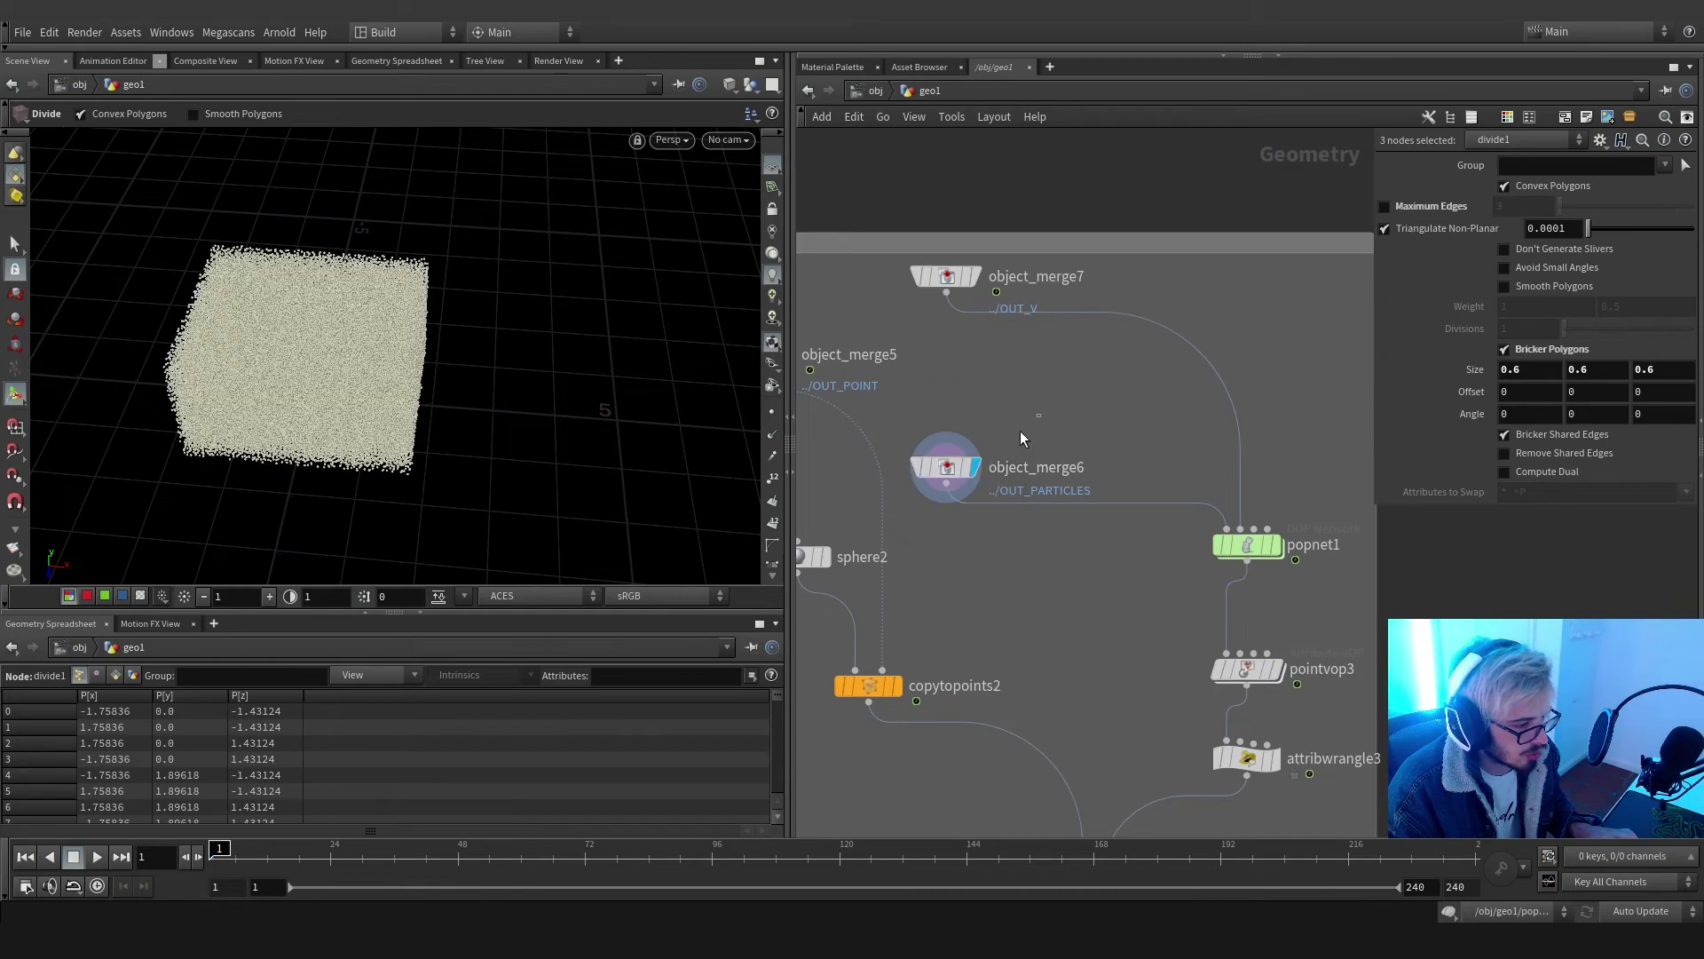
click(1680, 212)
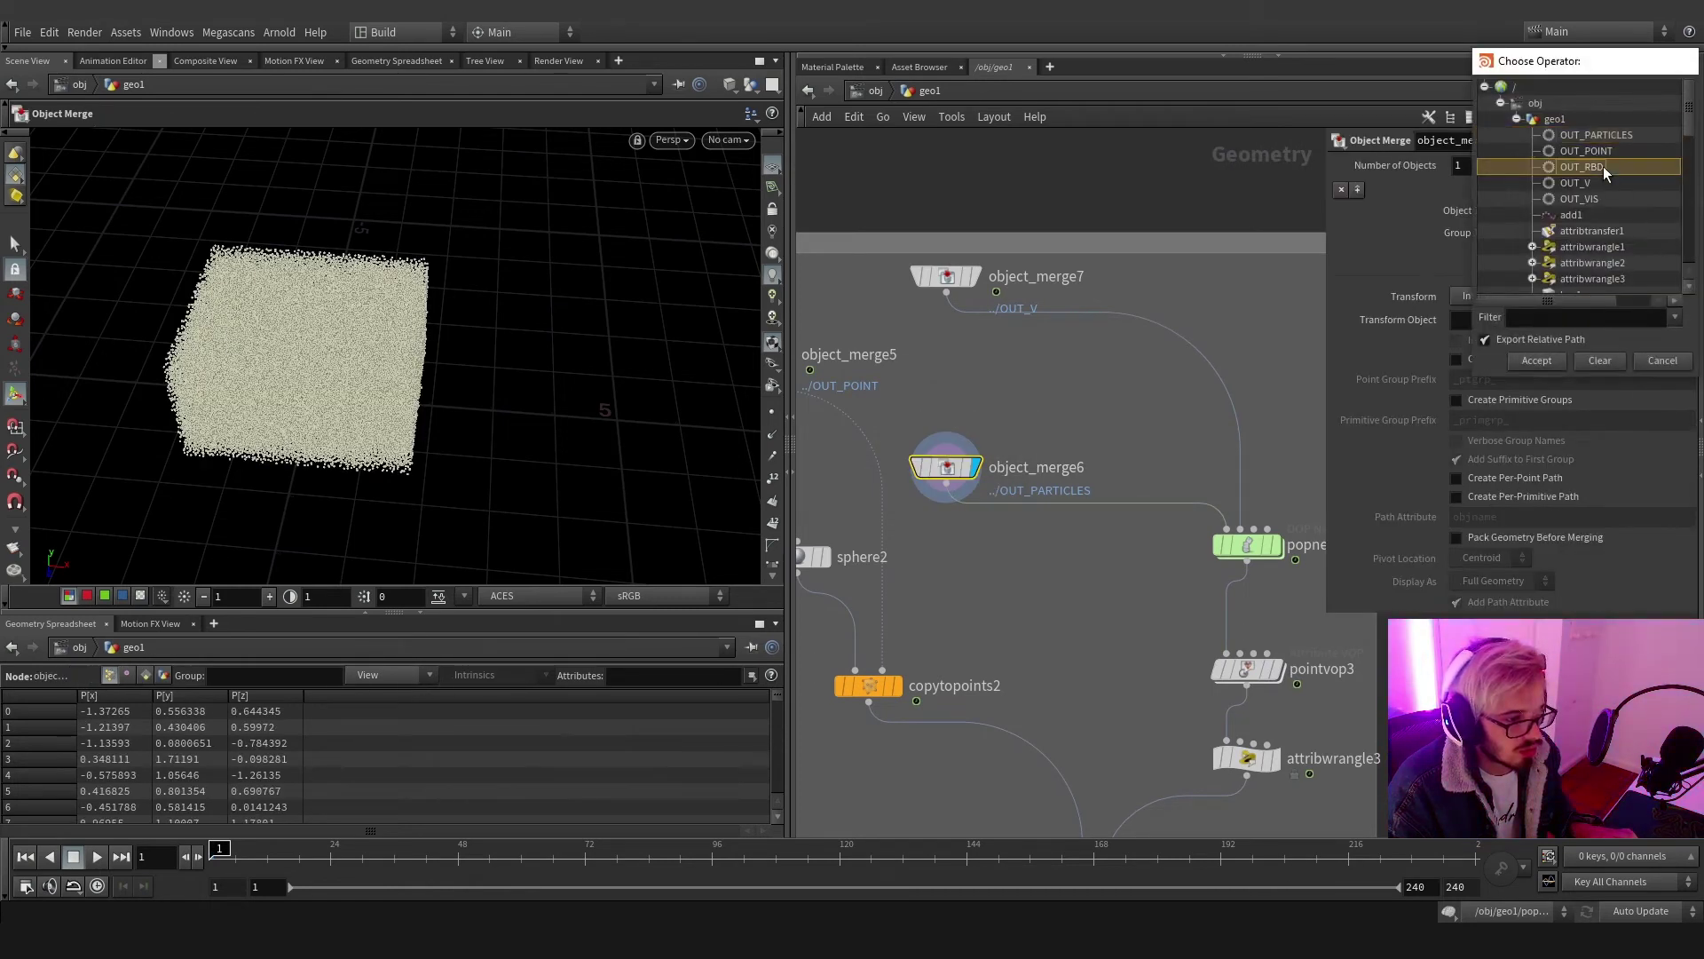
double_click(1607, 169)
Inside popnet1, move the output node down and add a Rigid Body Solver beside the popsolver
double_click(1120, 492)
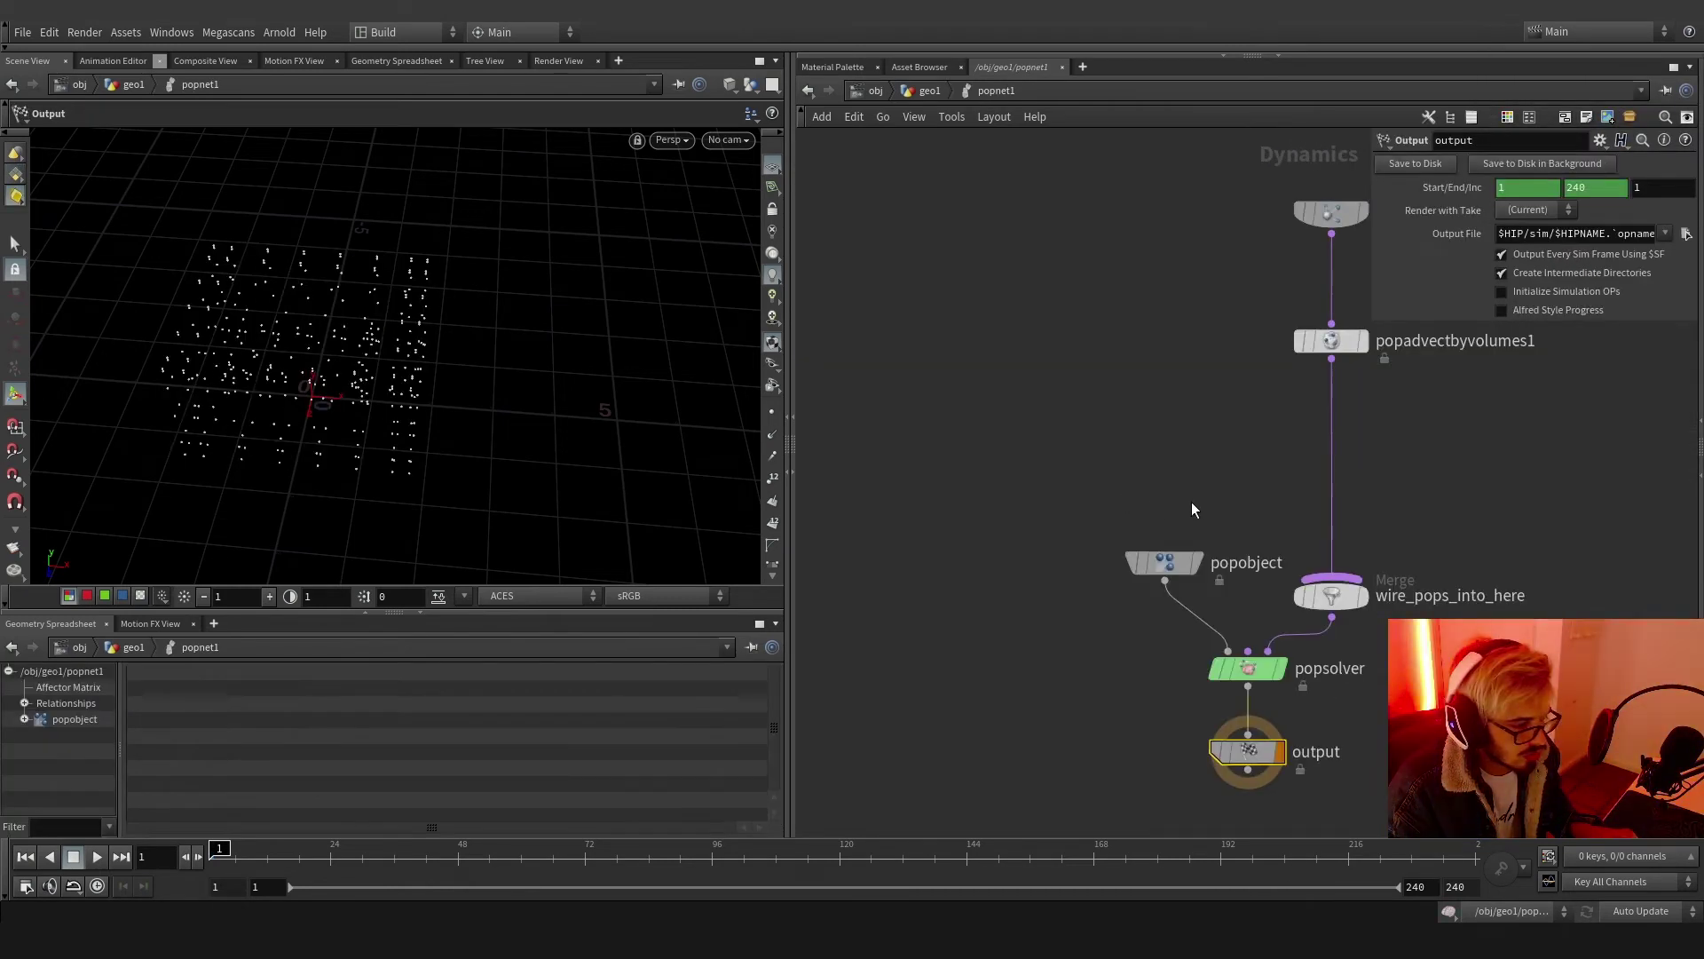
middle_drag(1229, 533, 1093, 535)
middle_drag(1271, 719, 1133, 499)
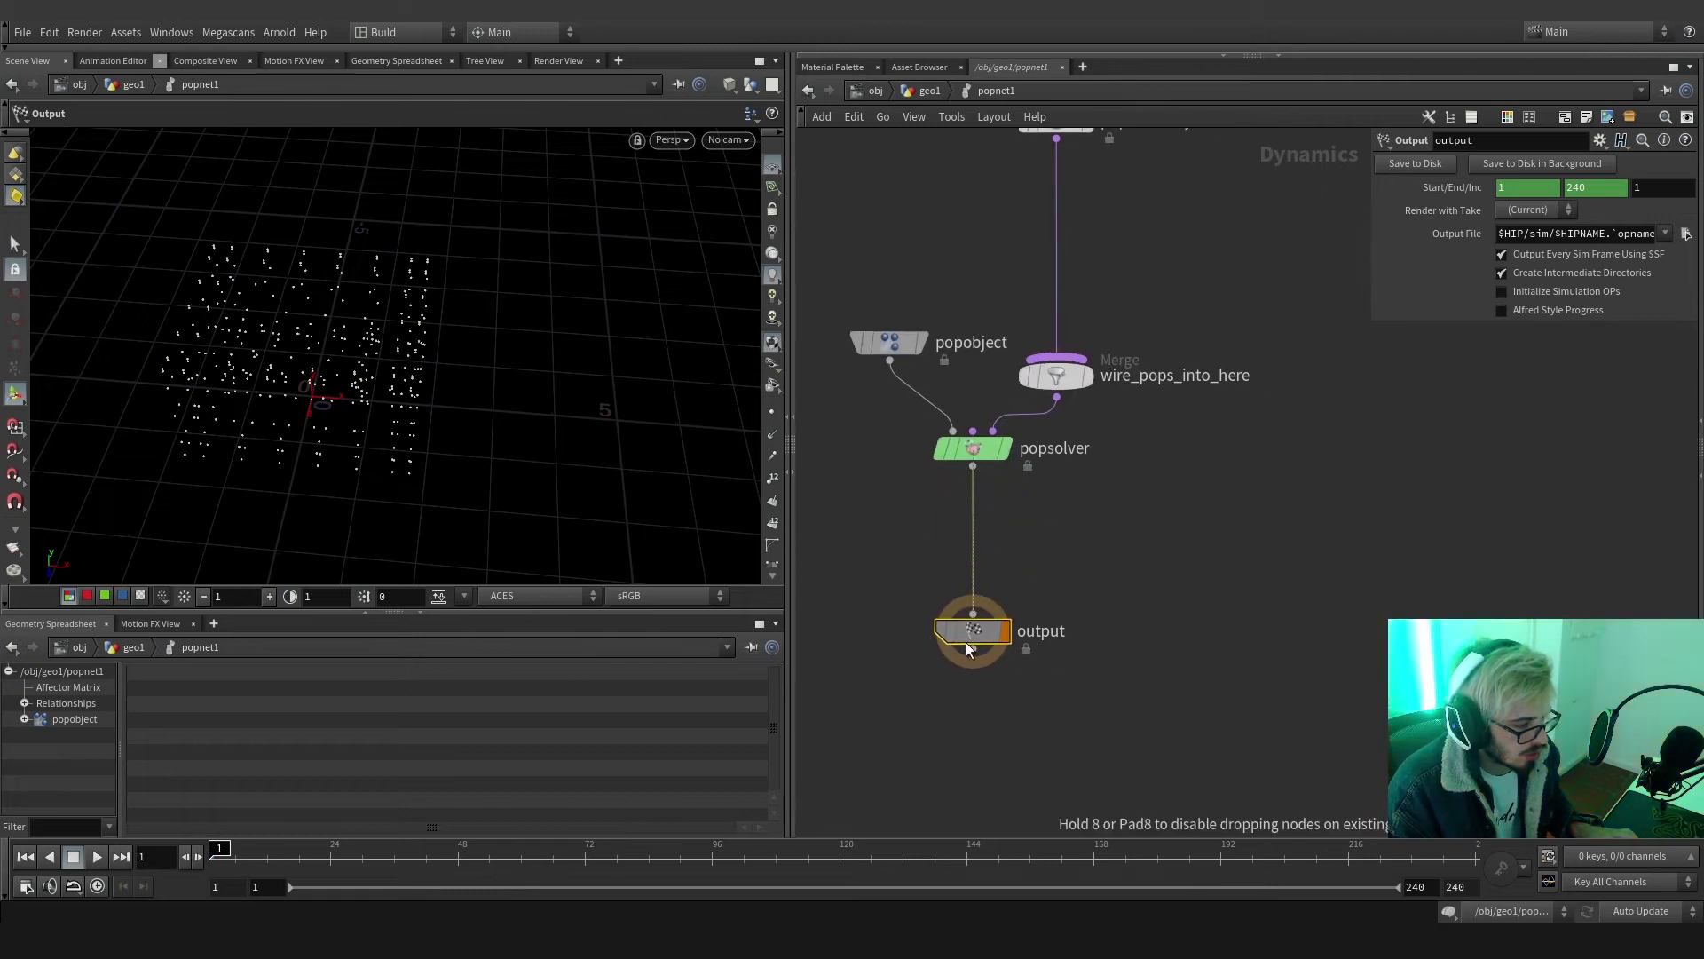
scroll(1085, 531, down, 3)
key(Tab)
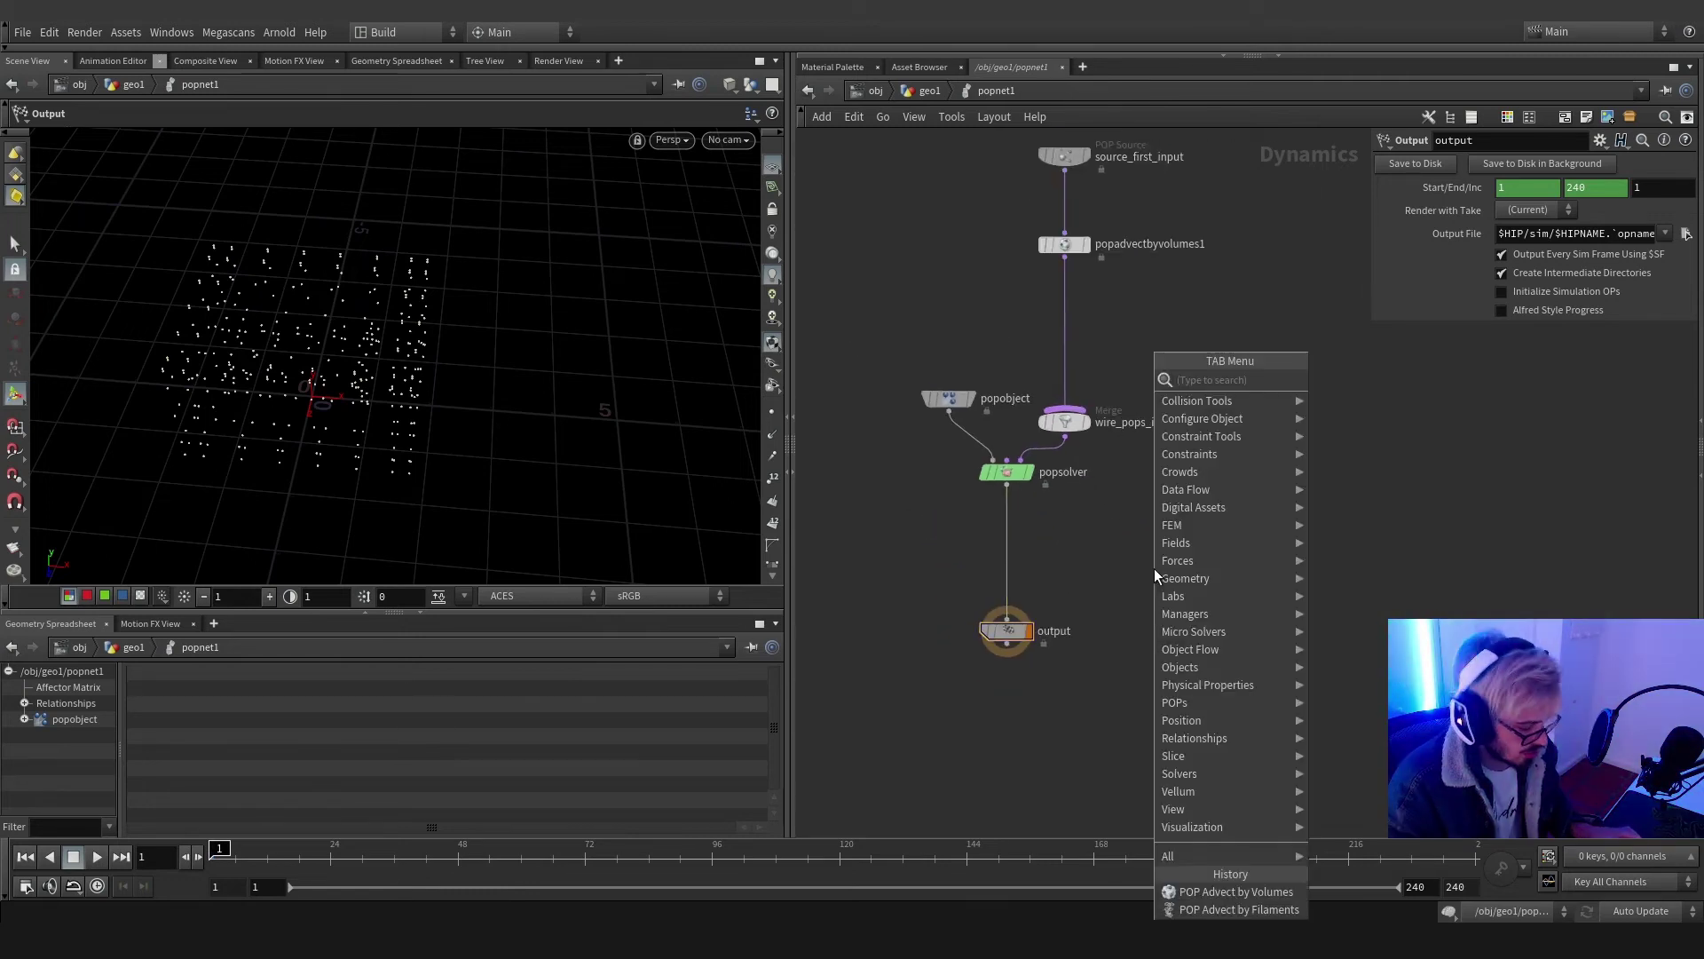
text(rigi)
key(Return)
scroll(1154, 568, up, 1)
click(1154, 567)
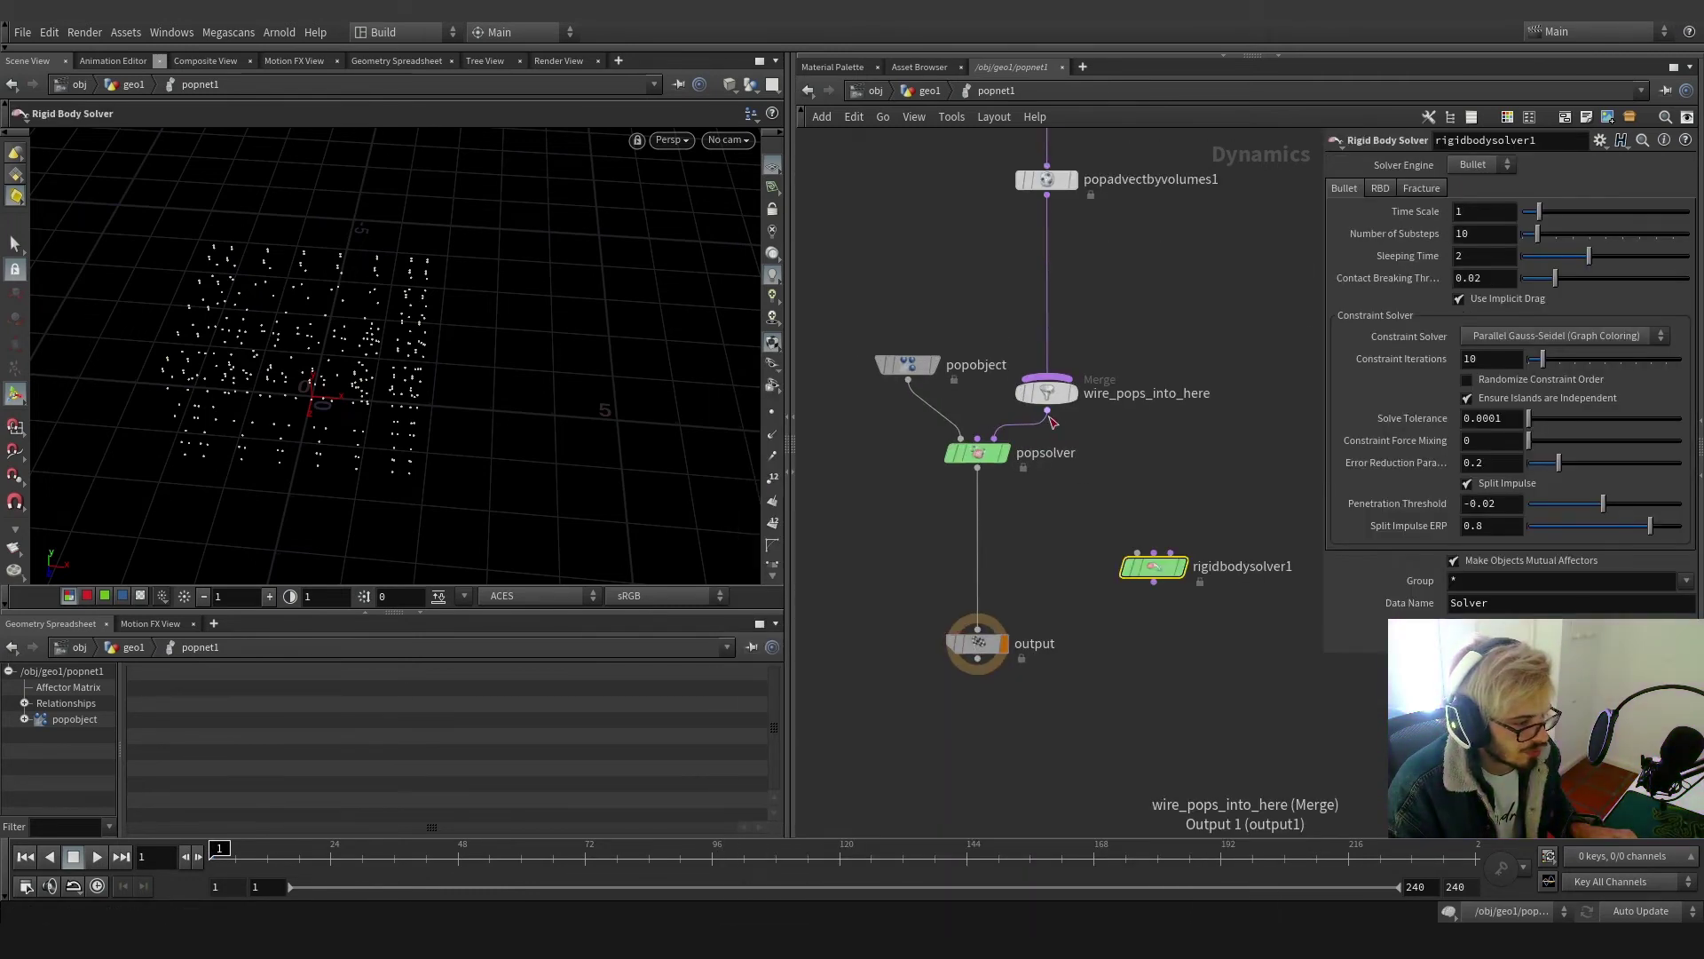
Connect wire_pops_into_here to rigidbodysolver1's third input and the solver to output, then delete popobject and popsolver
click(1048, 410)
click(1171, 552)
drag(1153, 582, 980, 625)
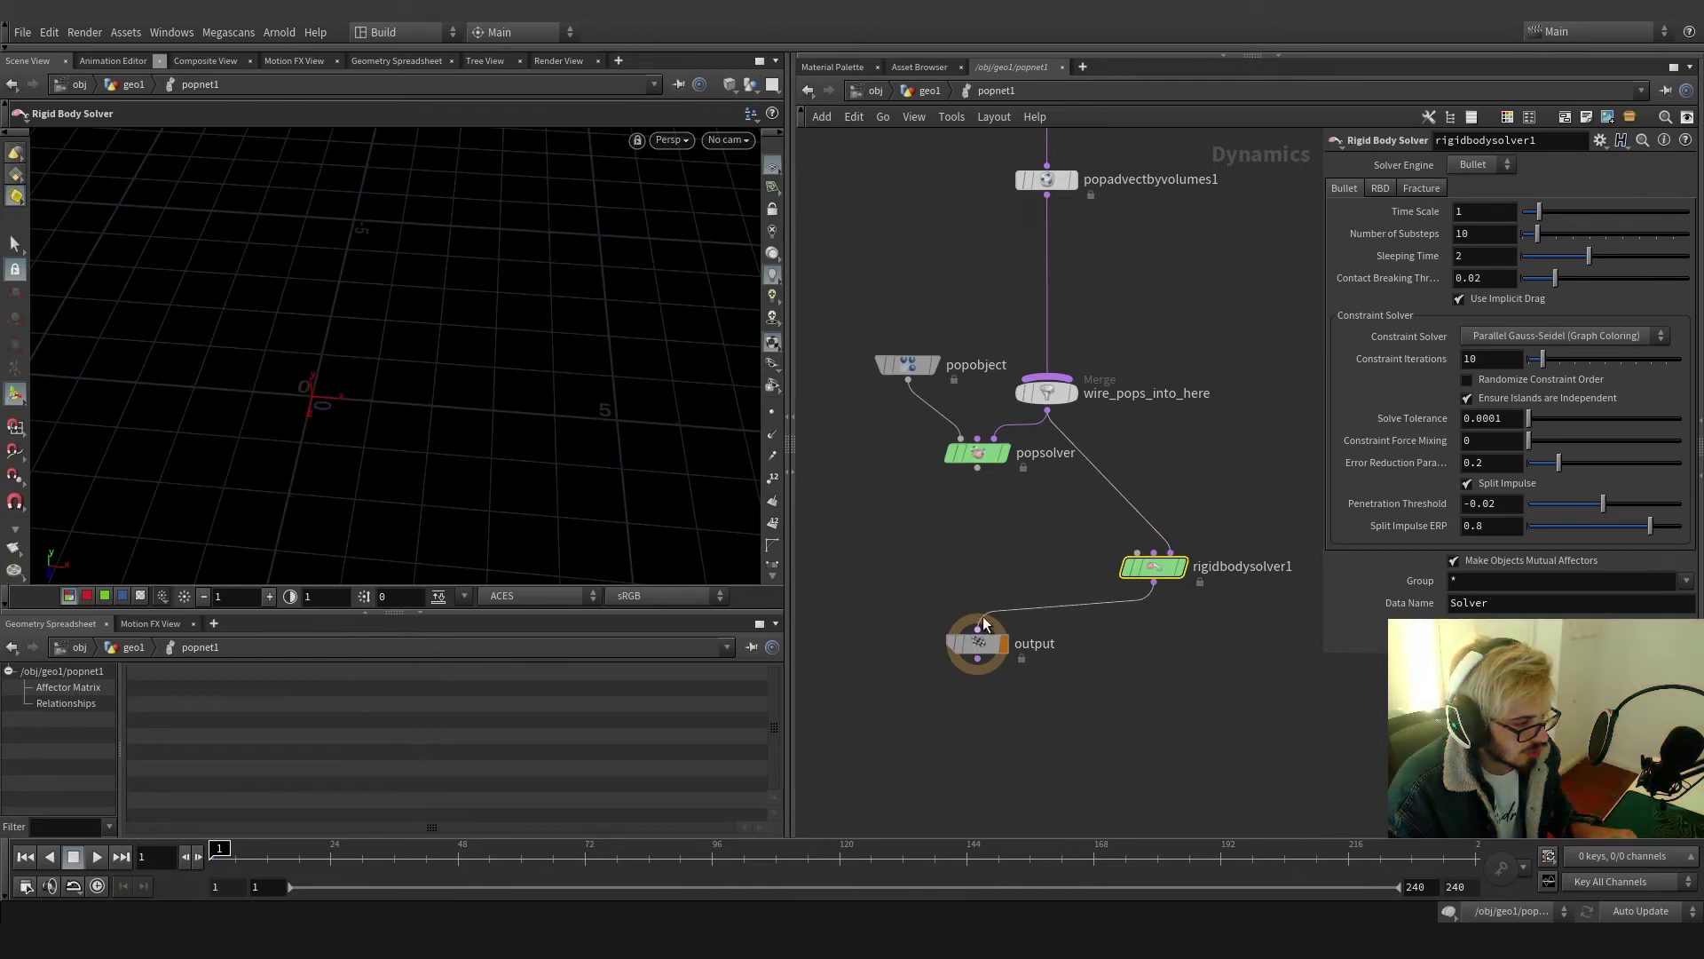
click(928, 365)
drag(948, 308, 952, 297)
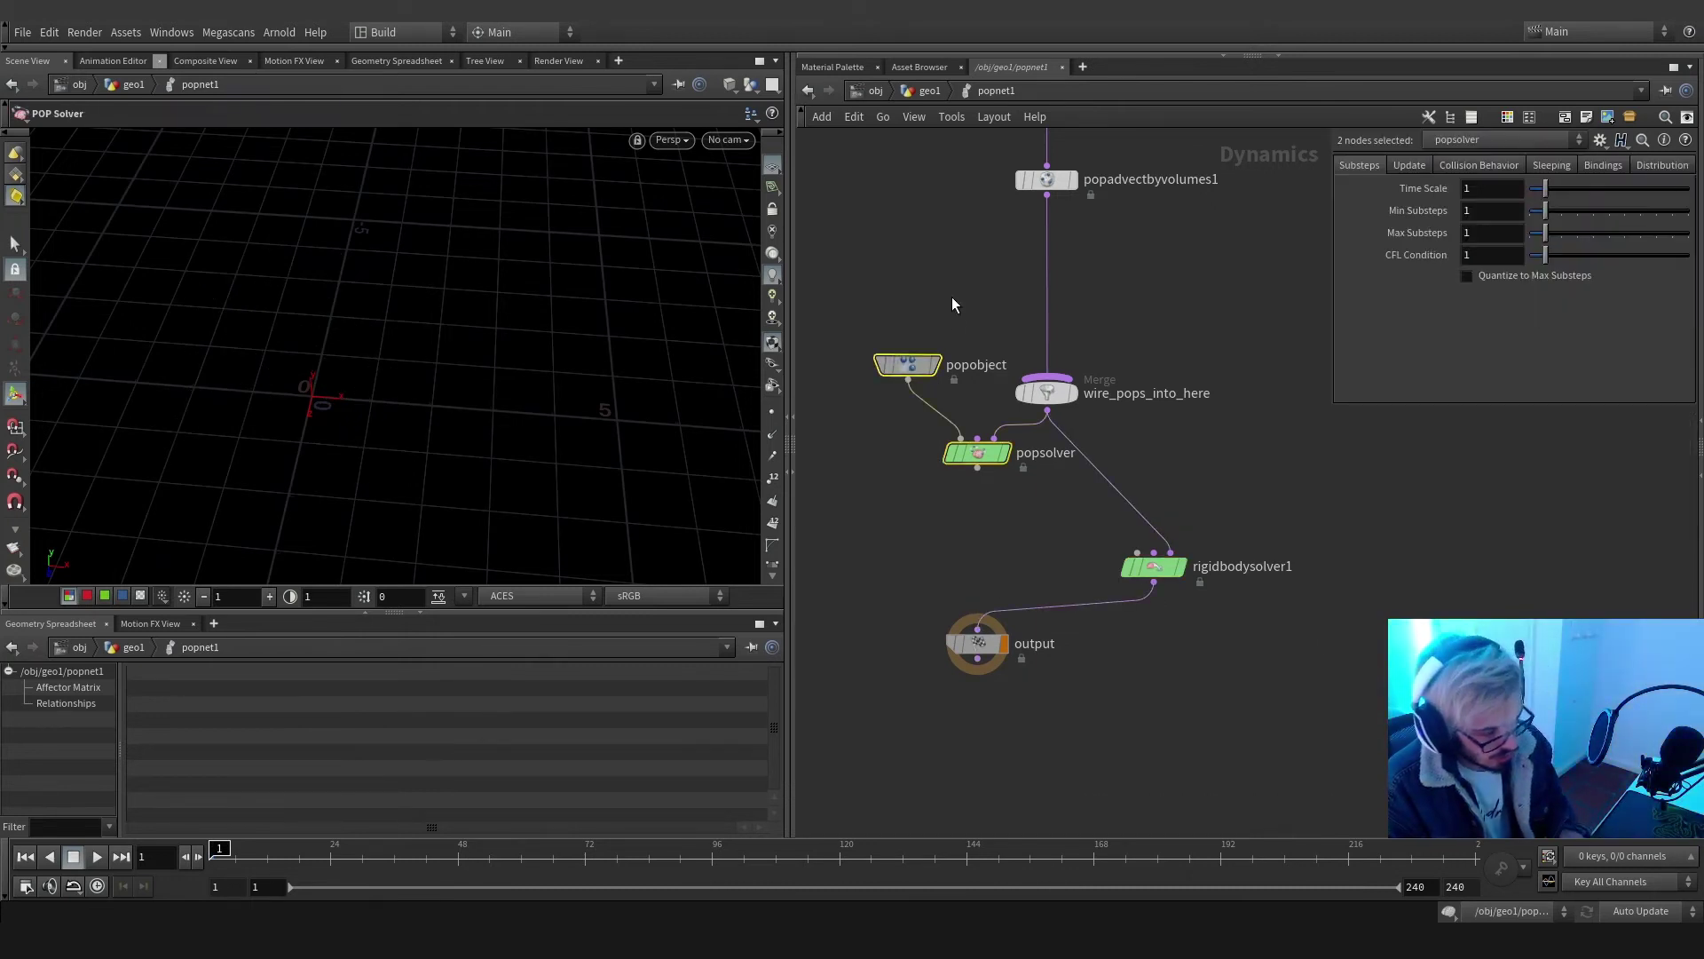
key(Delete)
Add an RBD Packed Object connected to rigidbodysolver1's Objects input, with Geometry Source set to First Context Geometry
key(Tab)
text(rbd p)
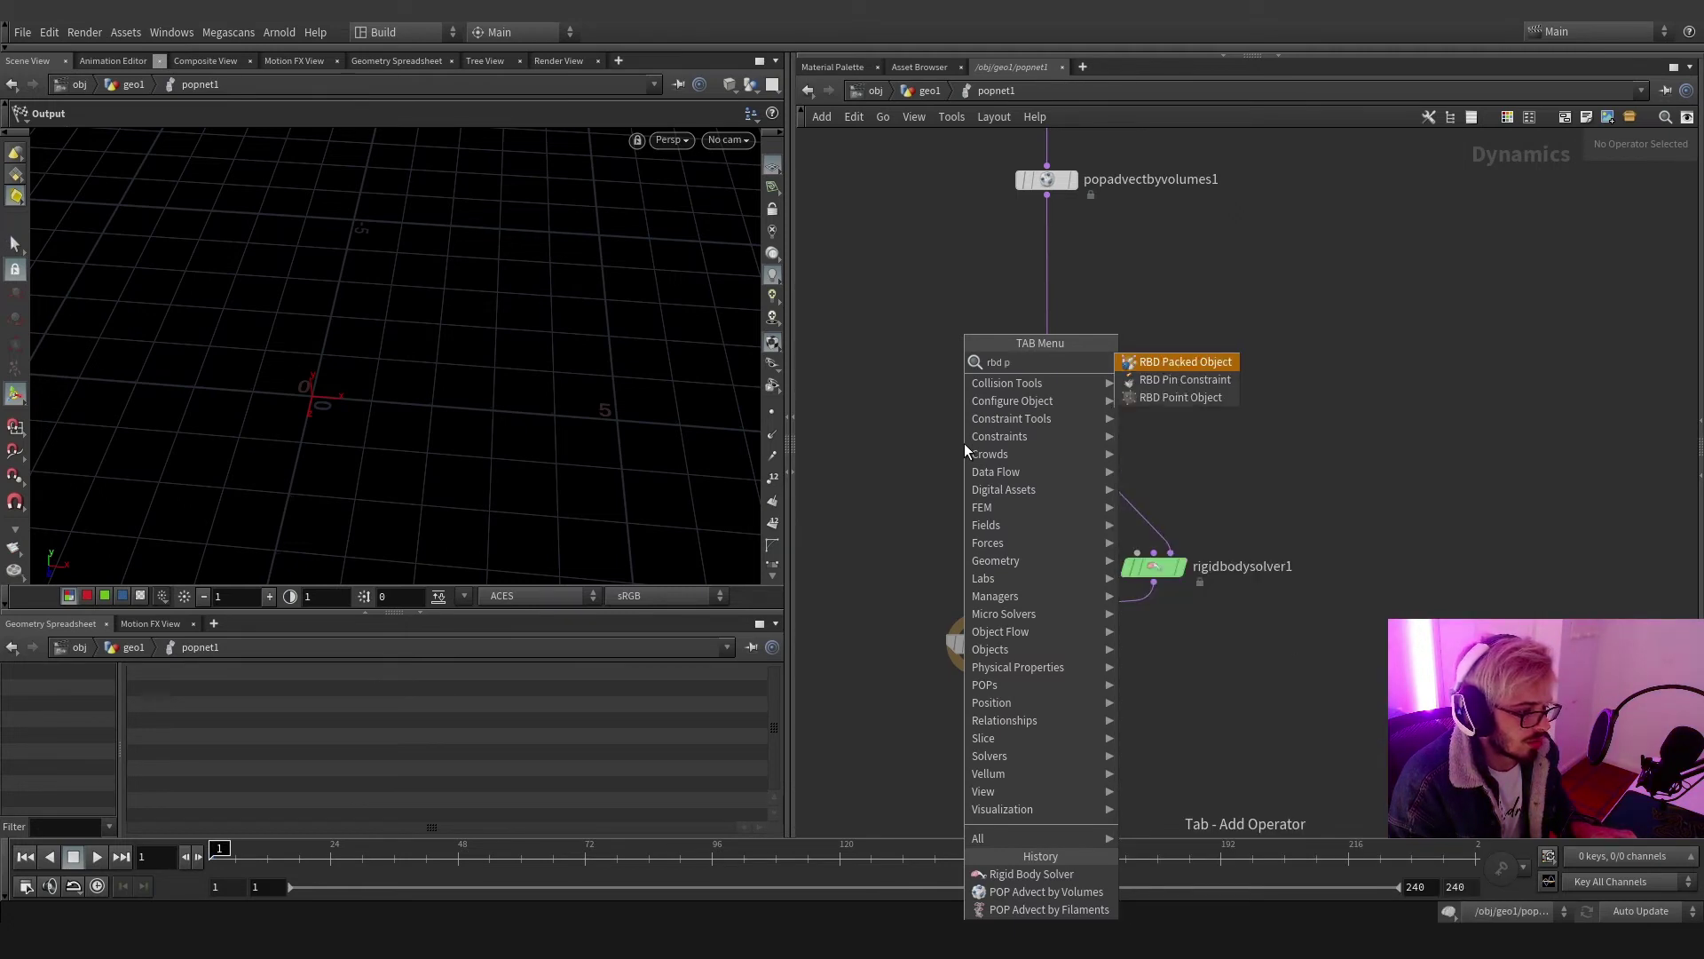
key(Return)
click(964, 444)
drag(964, 456, 1137, 552)
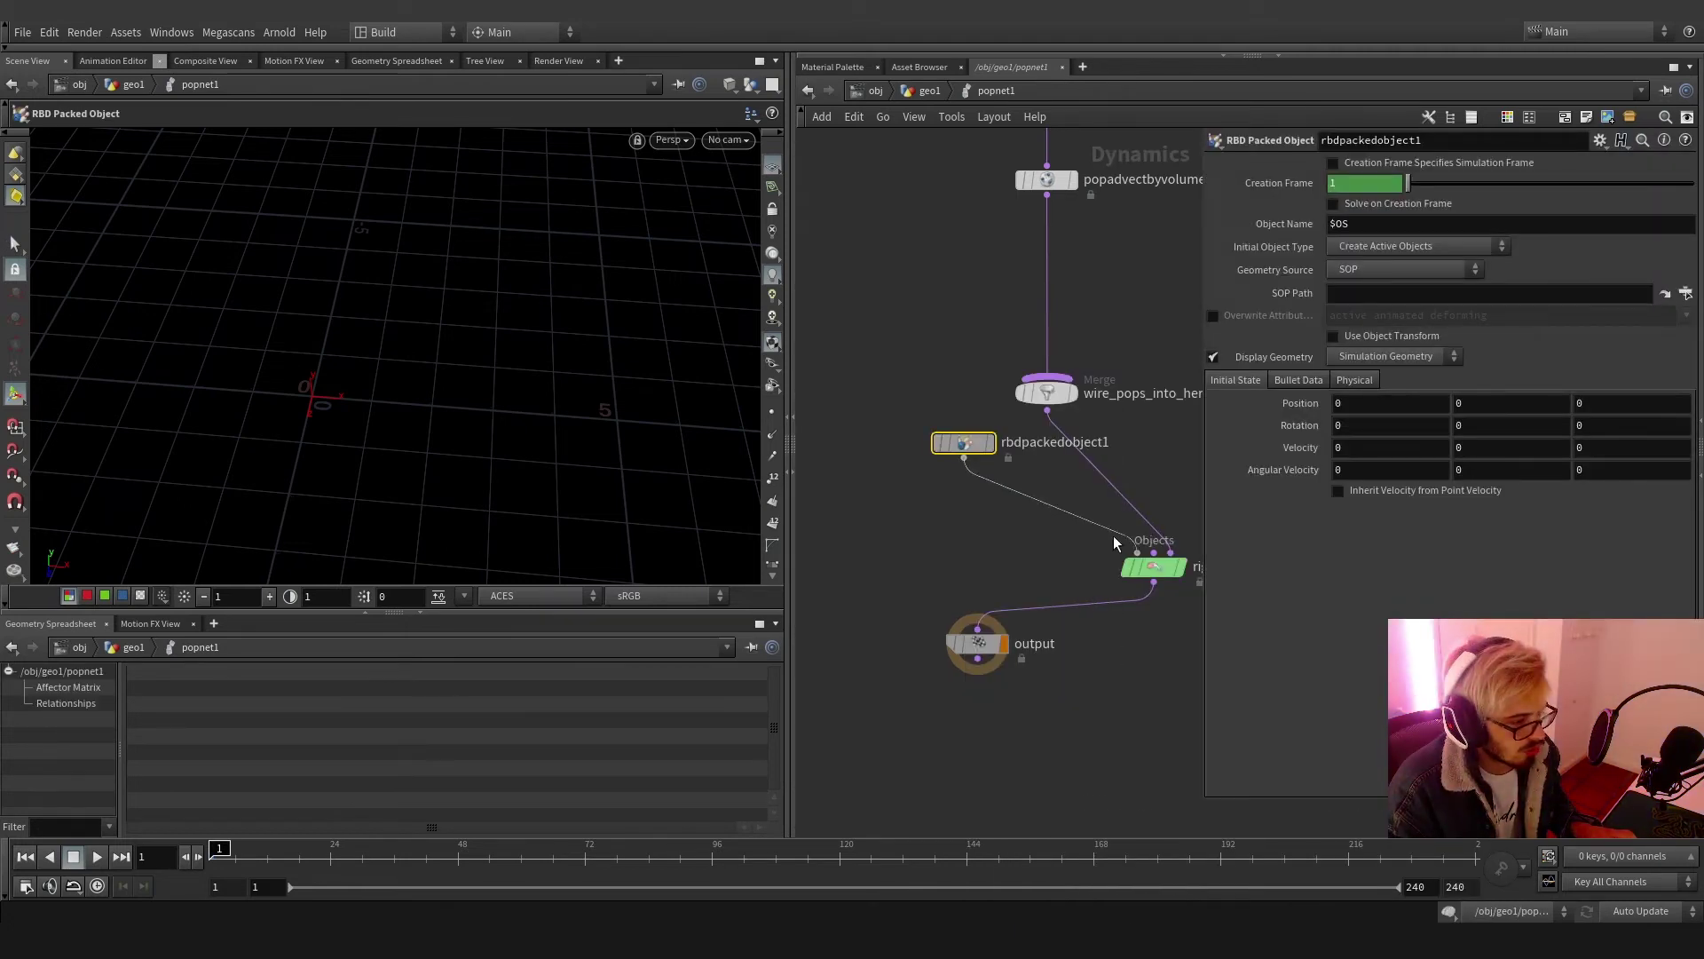
click(1476, 269)
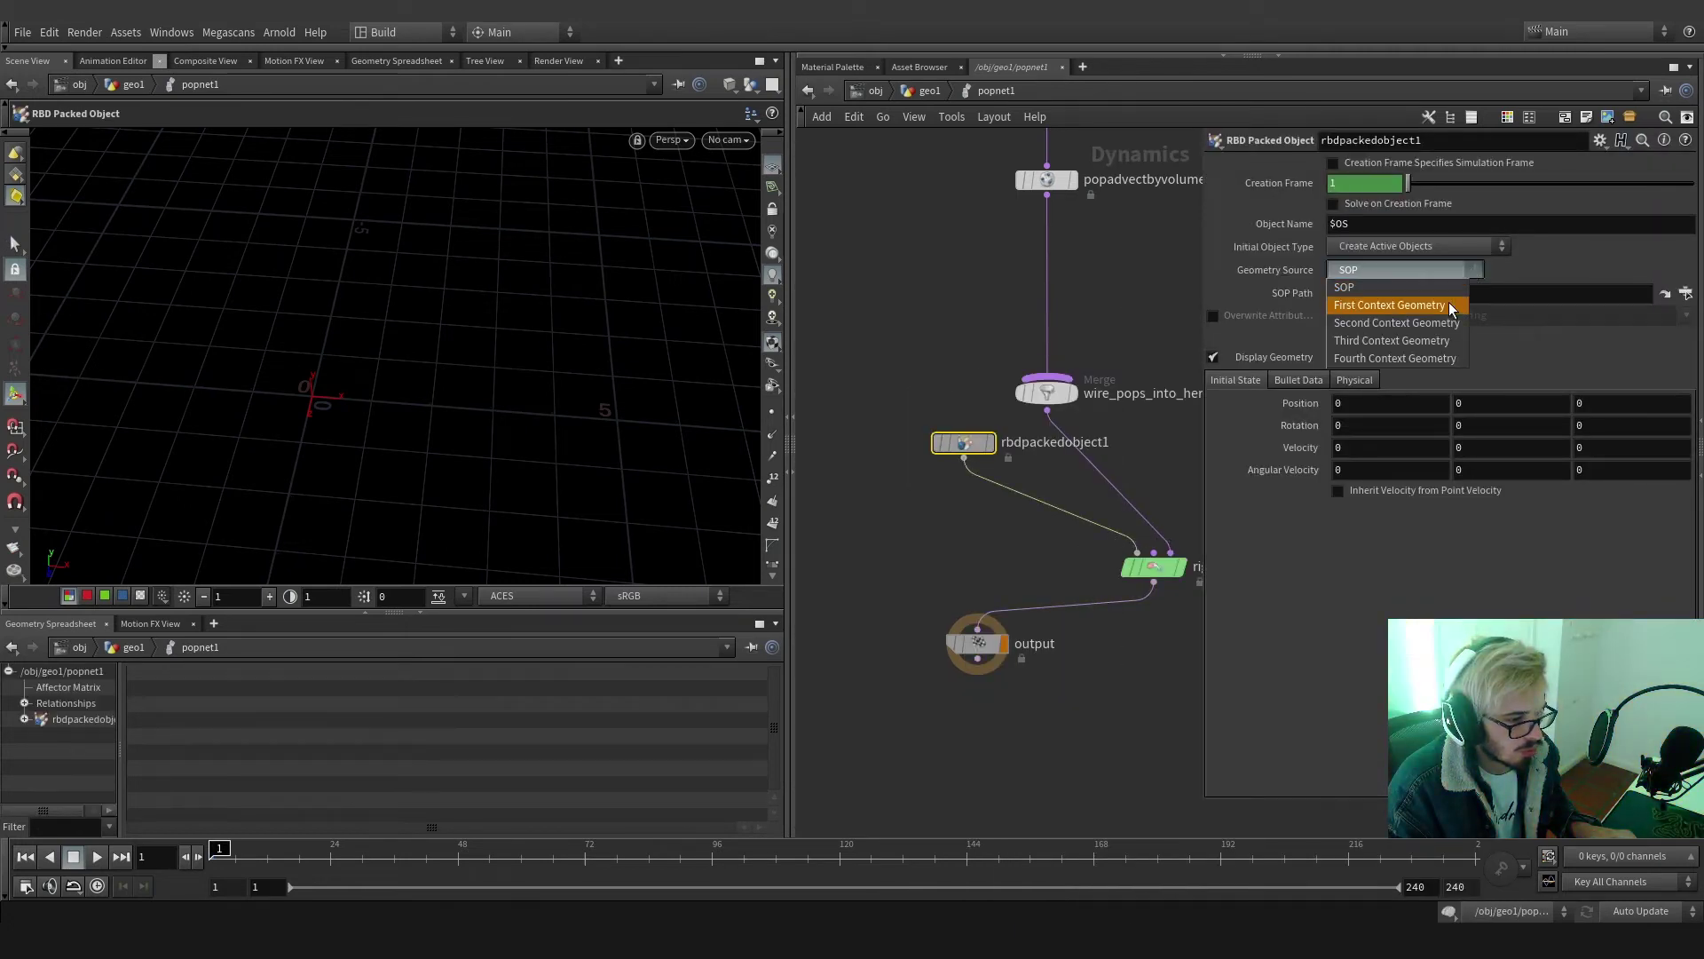
click(1458, 304)
Move the output node below rigidbodysolver1 and delete the source_first_input node above popadvectbyvolumes1
key(h)
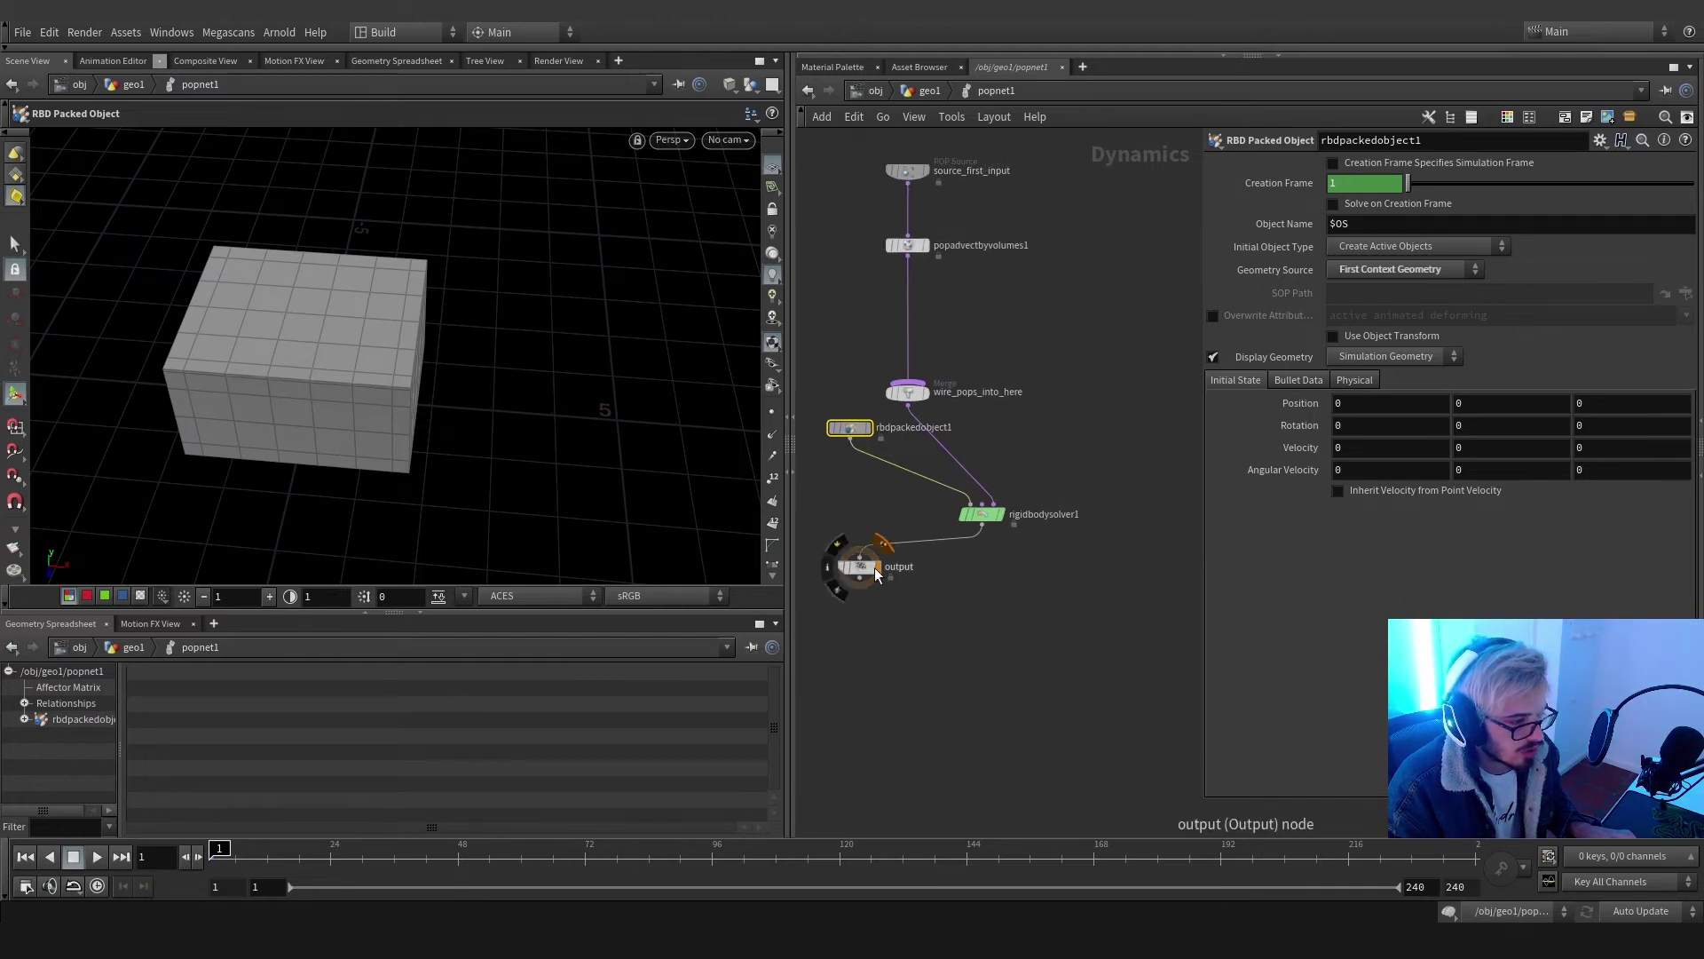
drag(876, 567, 1013, 654)
middle_drag(1082, 330, 1122, 479)
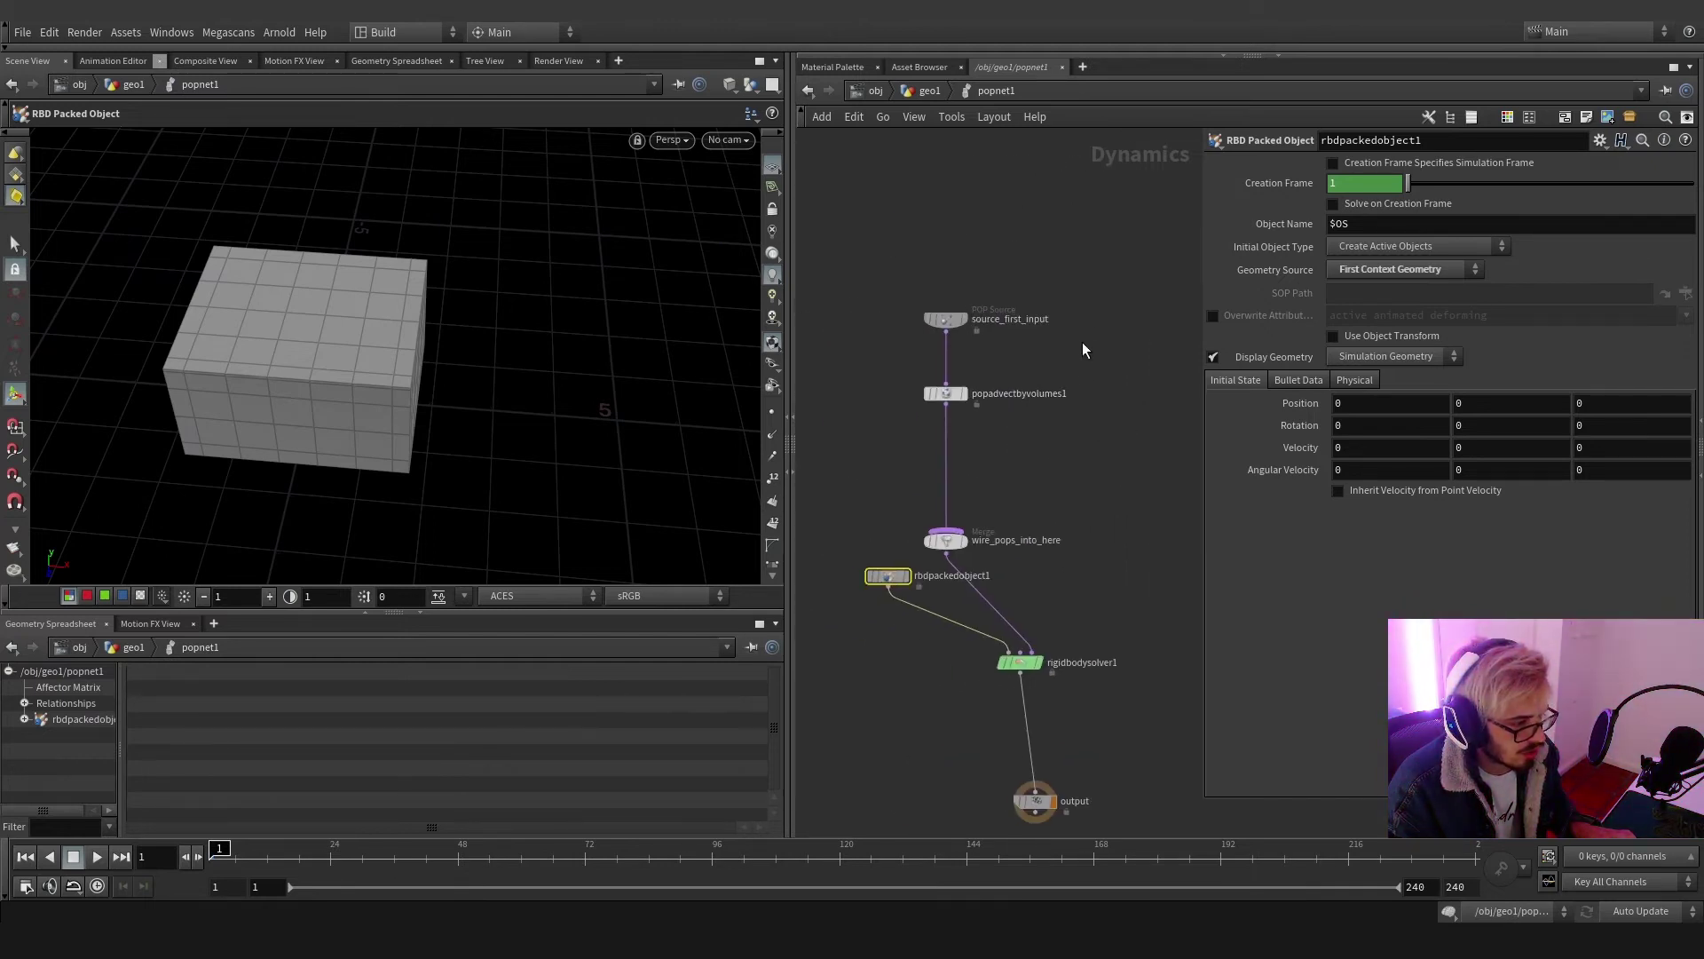
drag(1083, 349, 893, 249)
key(Delete)
drag(1025, 301, 1110, 564)
drag(1197, 497, 1056, 355)
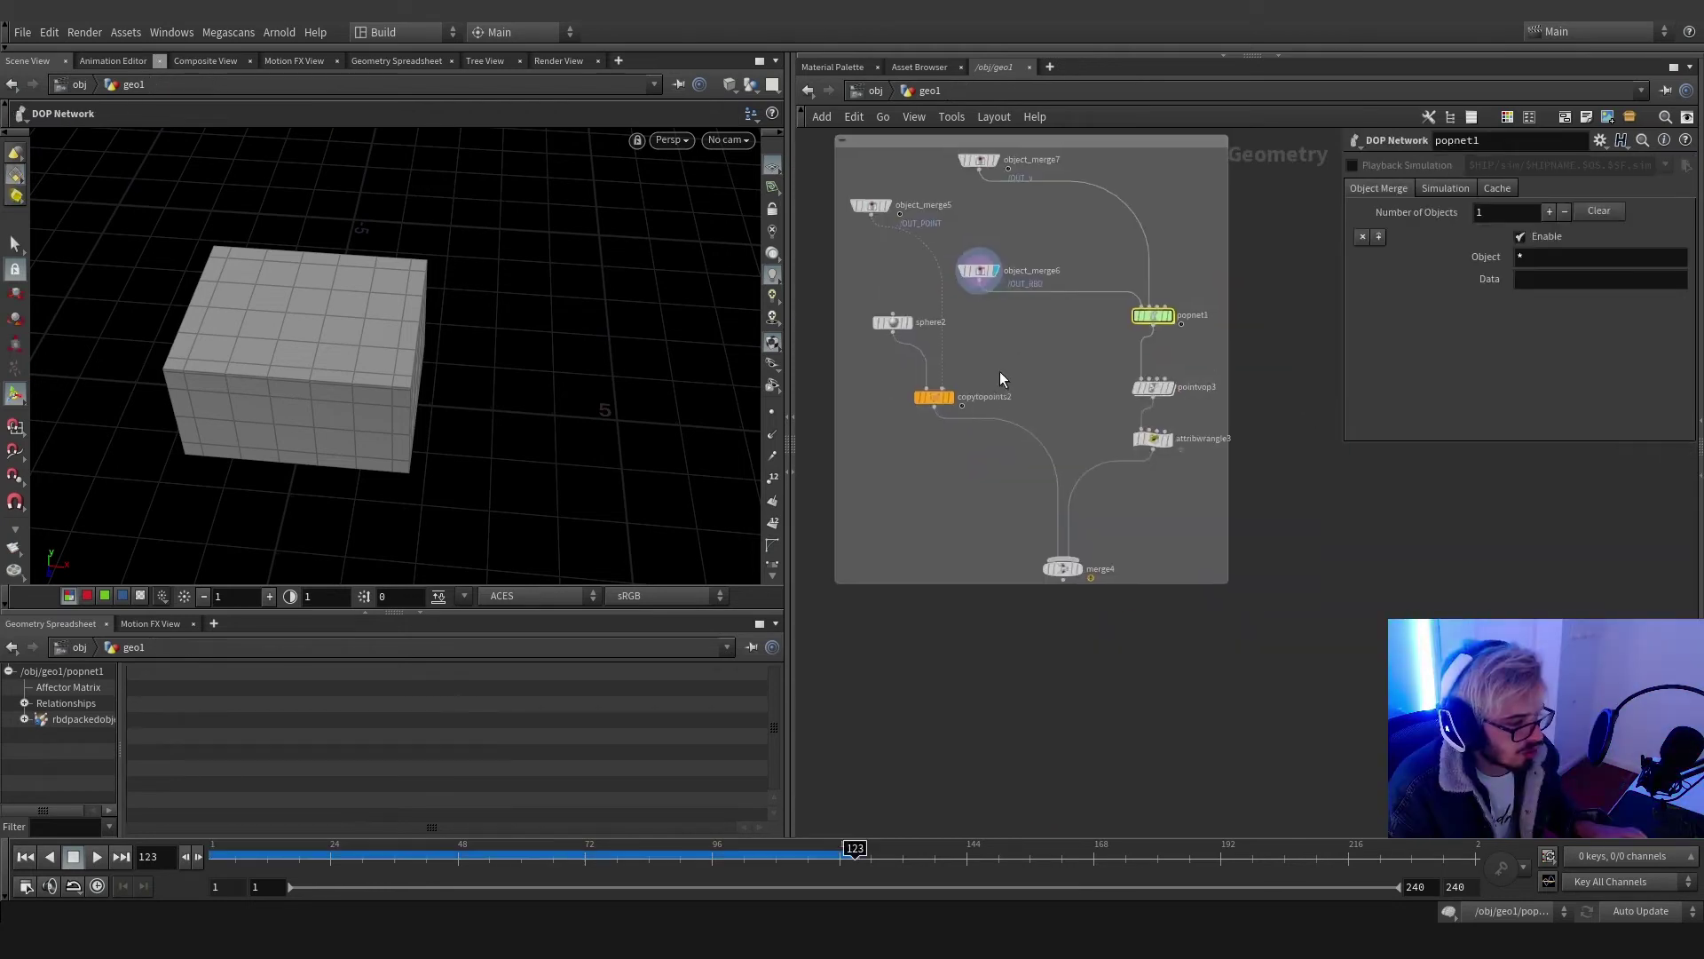
Add an Assemble node in geo1 and insert it between voronoifracture1 and OUT_RBD
scroll(1102, 485, down, 3)
scroll(913, 397, up, 3)
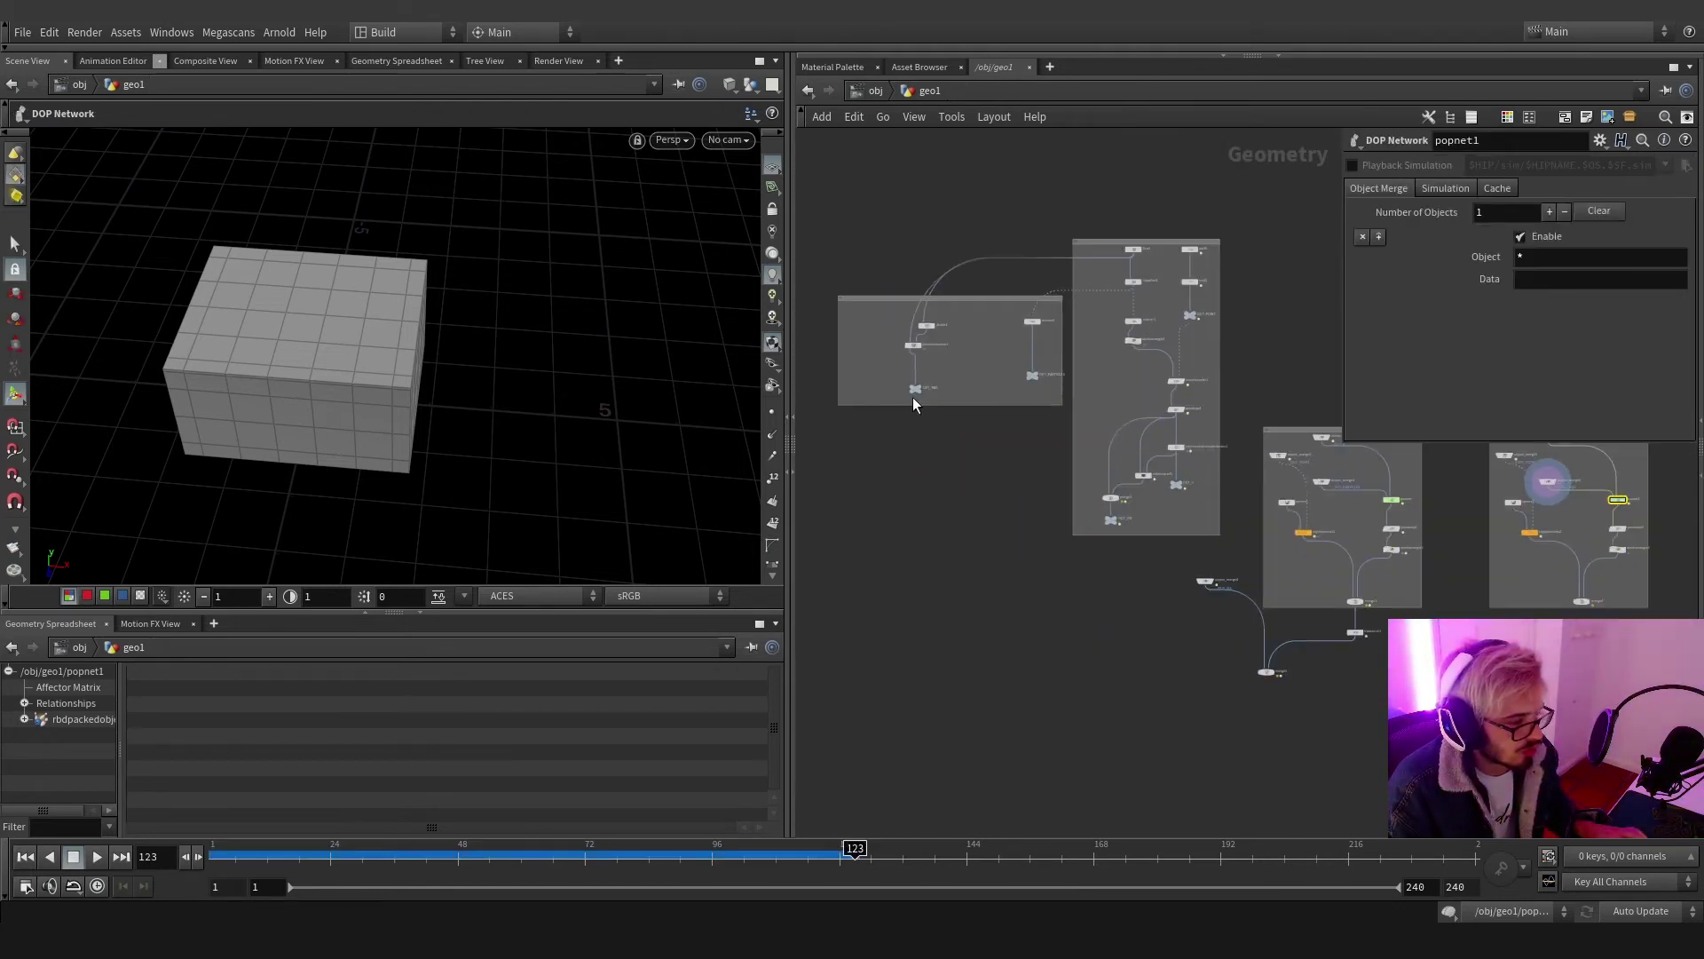
scroll(950, 353, up, 5)
key(Tab)
text(ass)
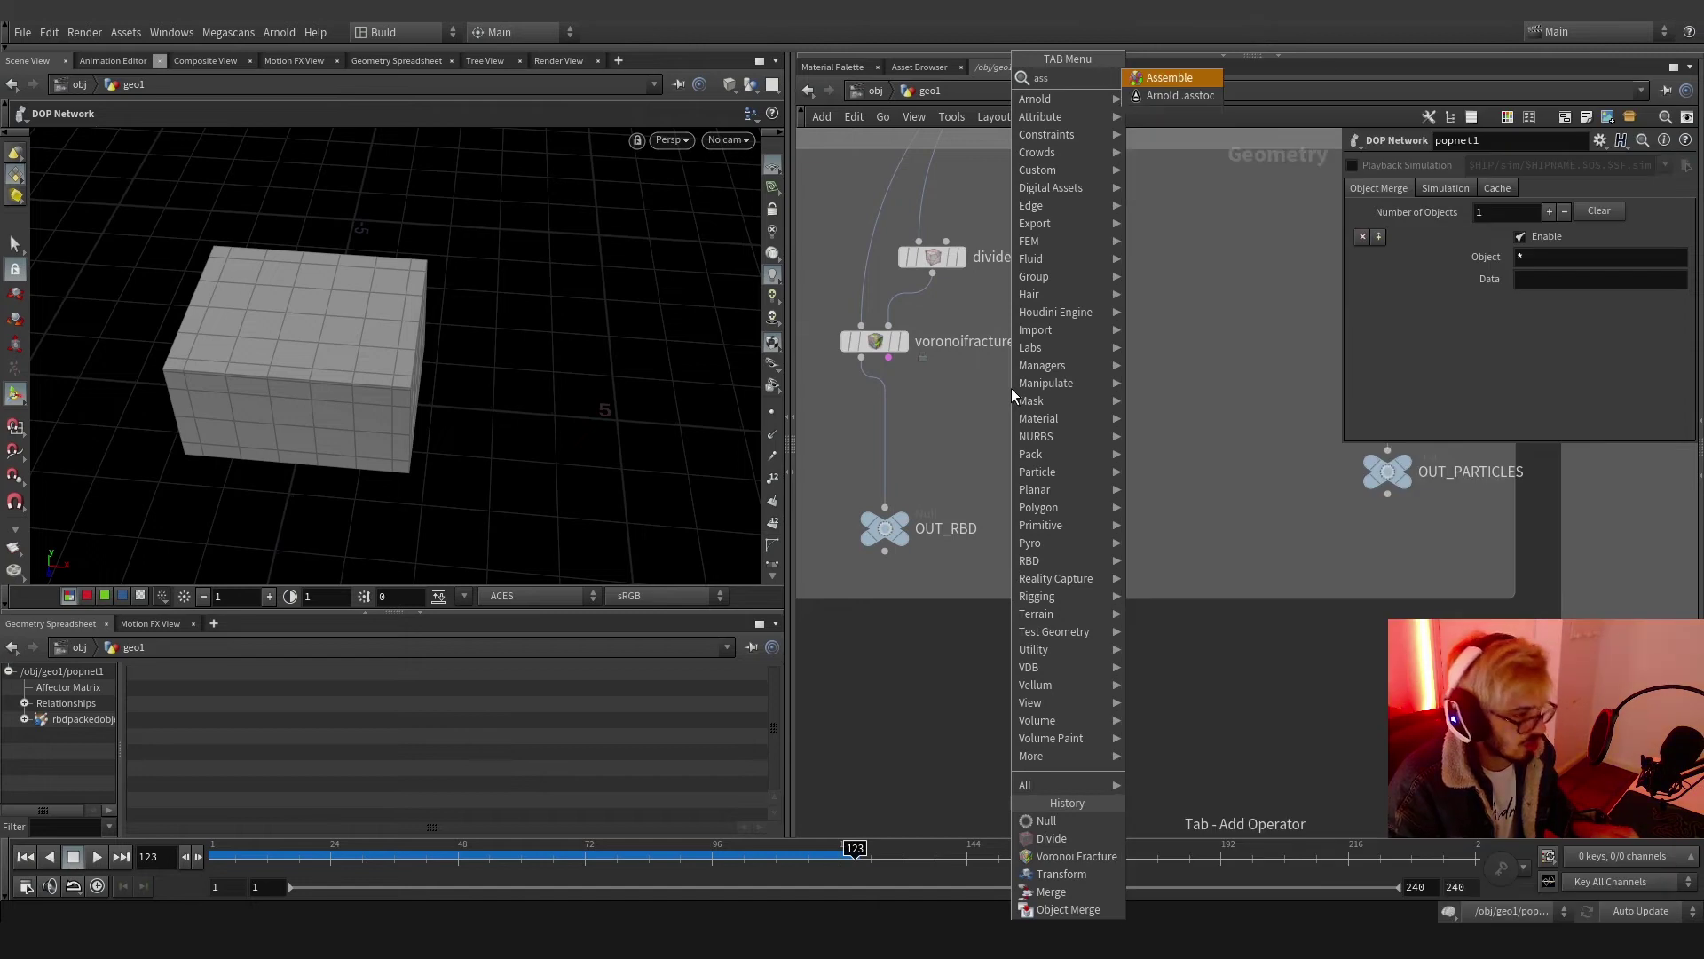
key(Return)
double_click(1010, 387)
key(u)
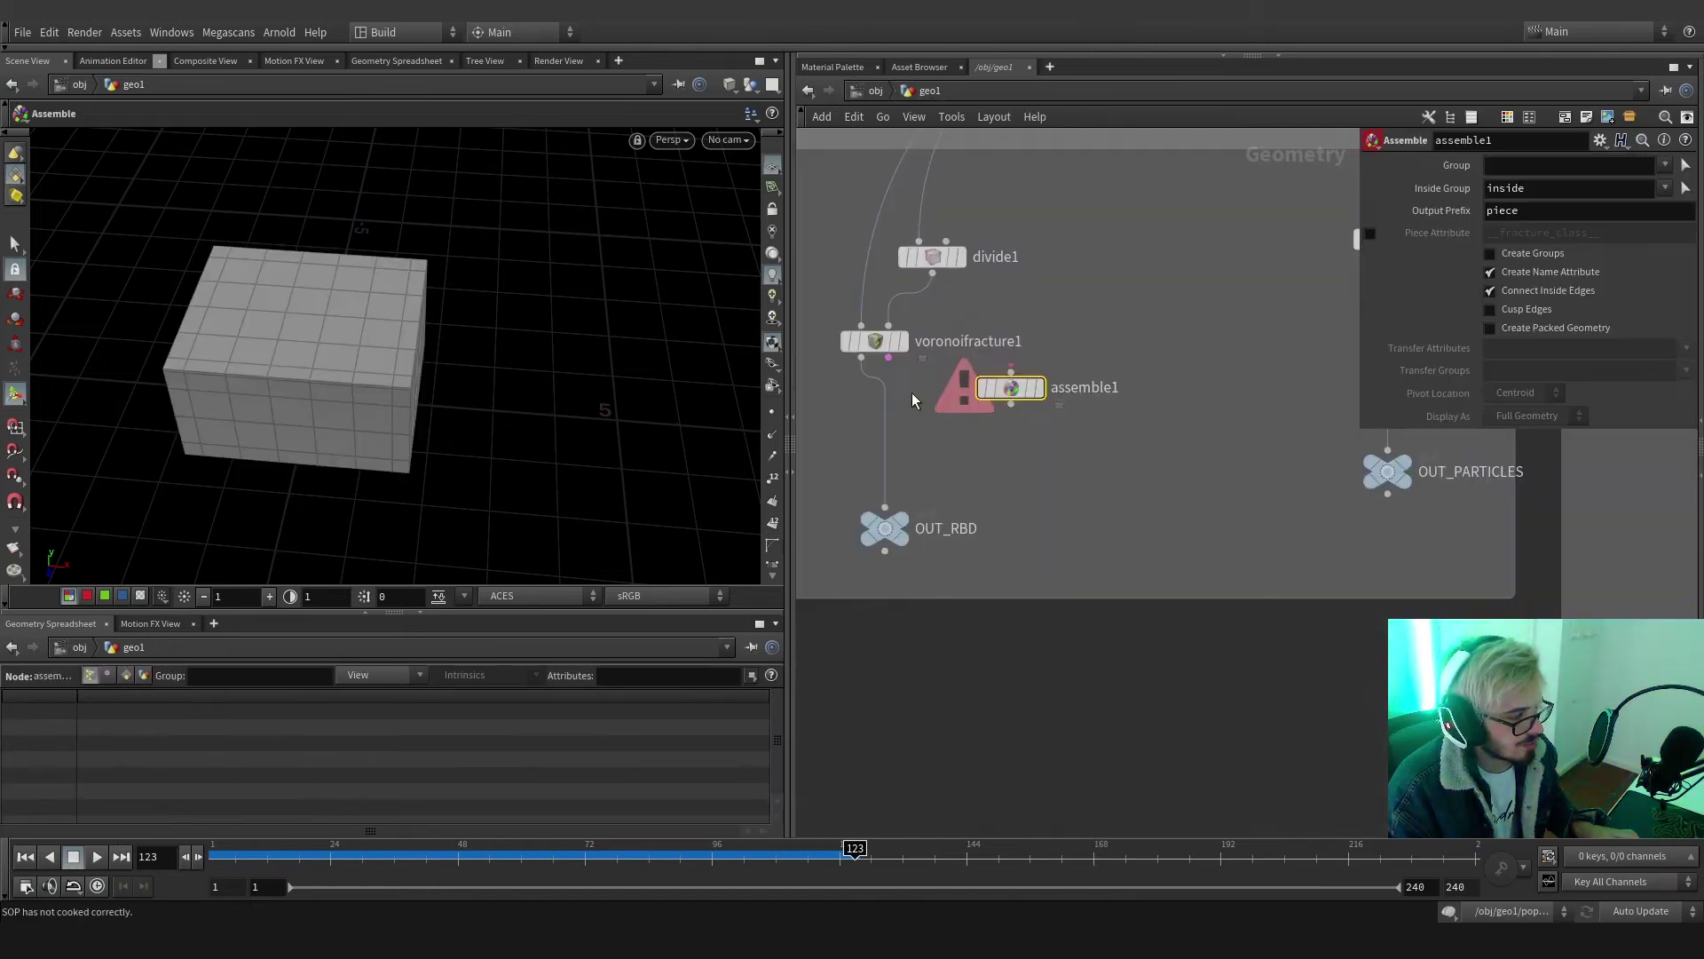
drag(912, 393, 821, 442)
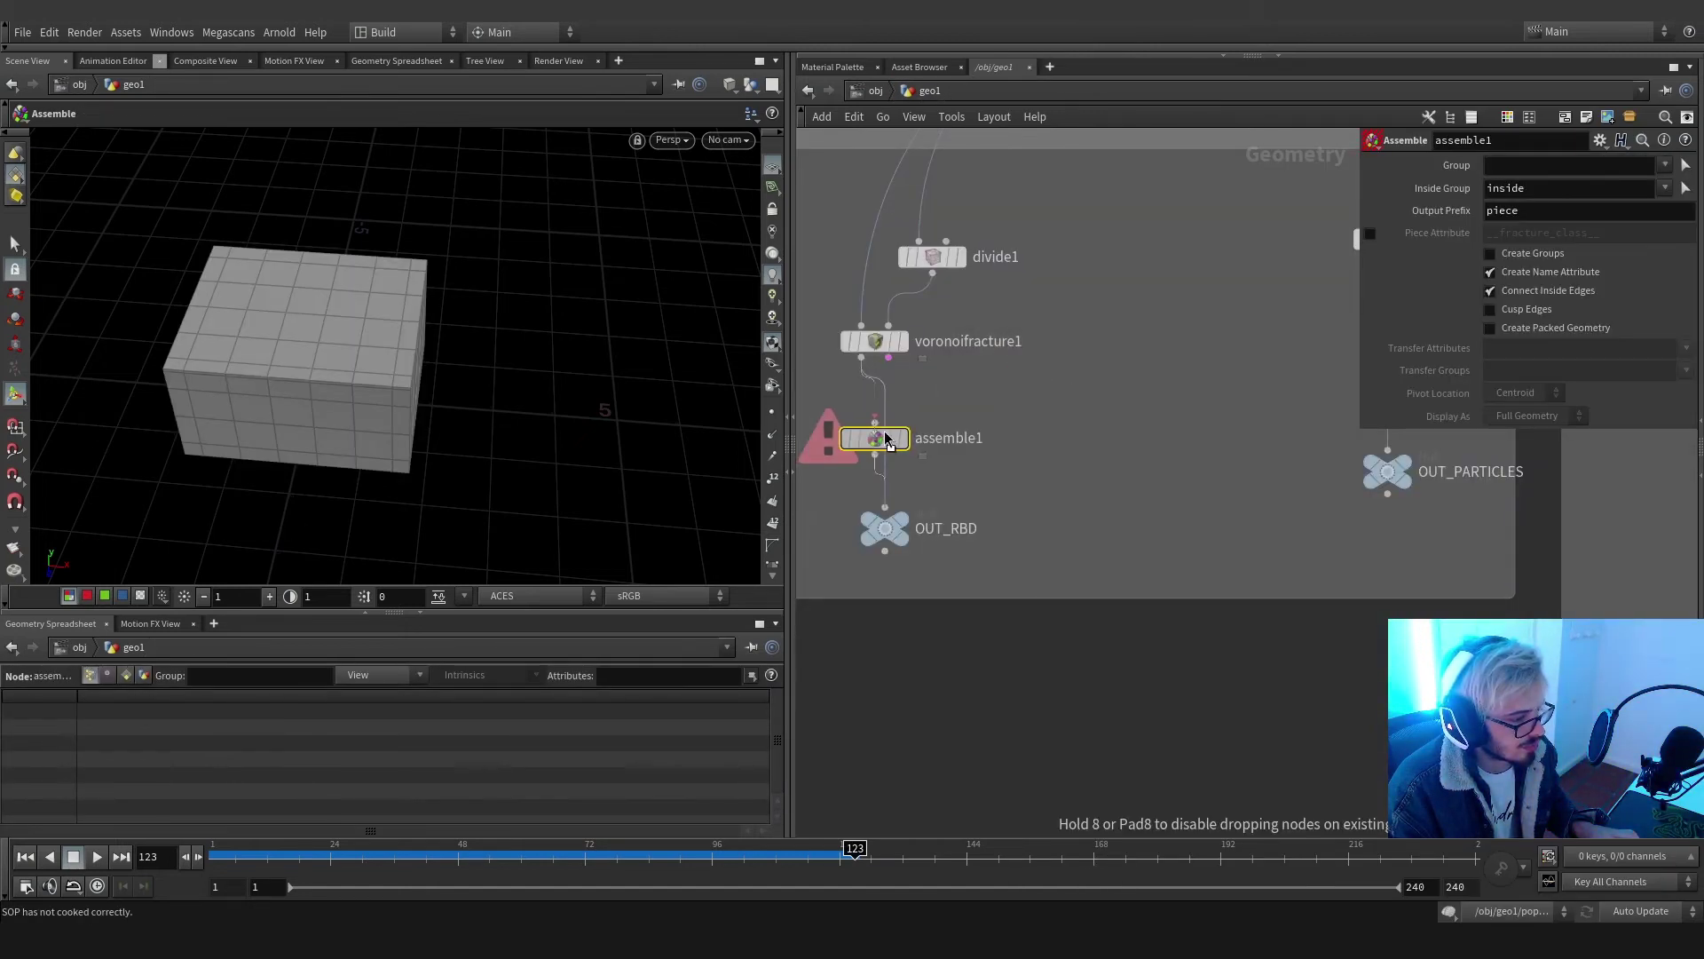
Enable Create Packed Geometry and disable Create Name Attribute on assemble1
click(1537, 328)
click(1546, 274)
scroll(1139, 464, down, 3)
middle_drag(1140, 465, 1032, 450)
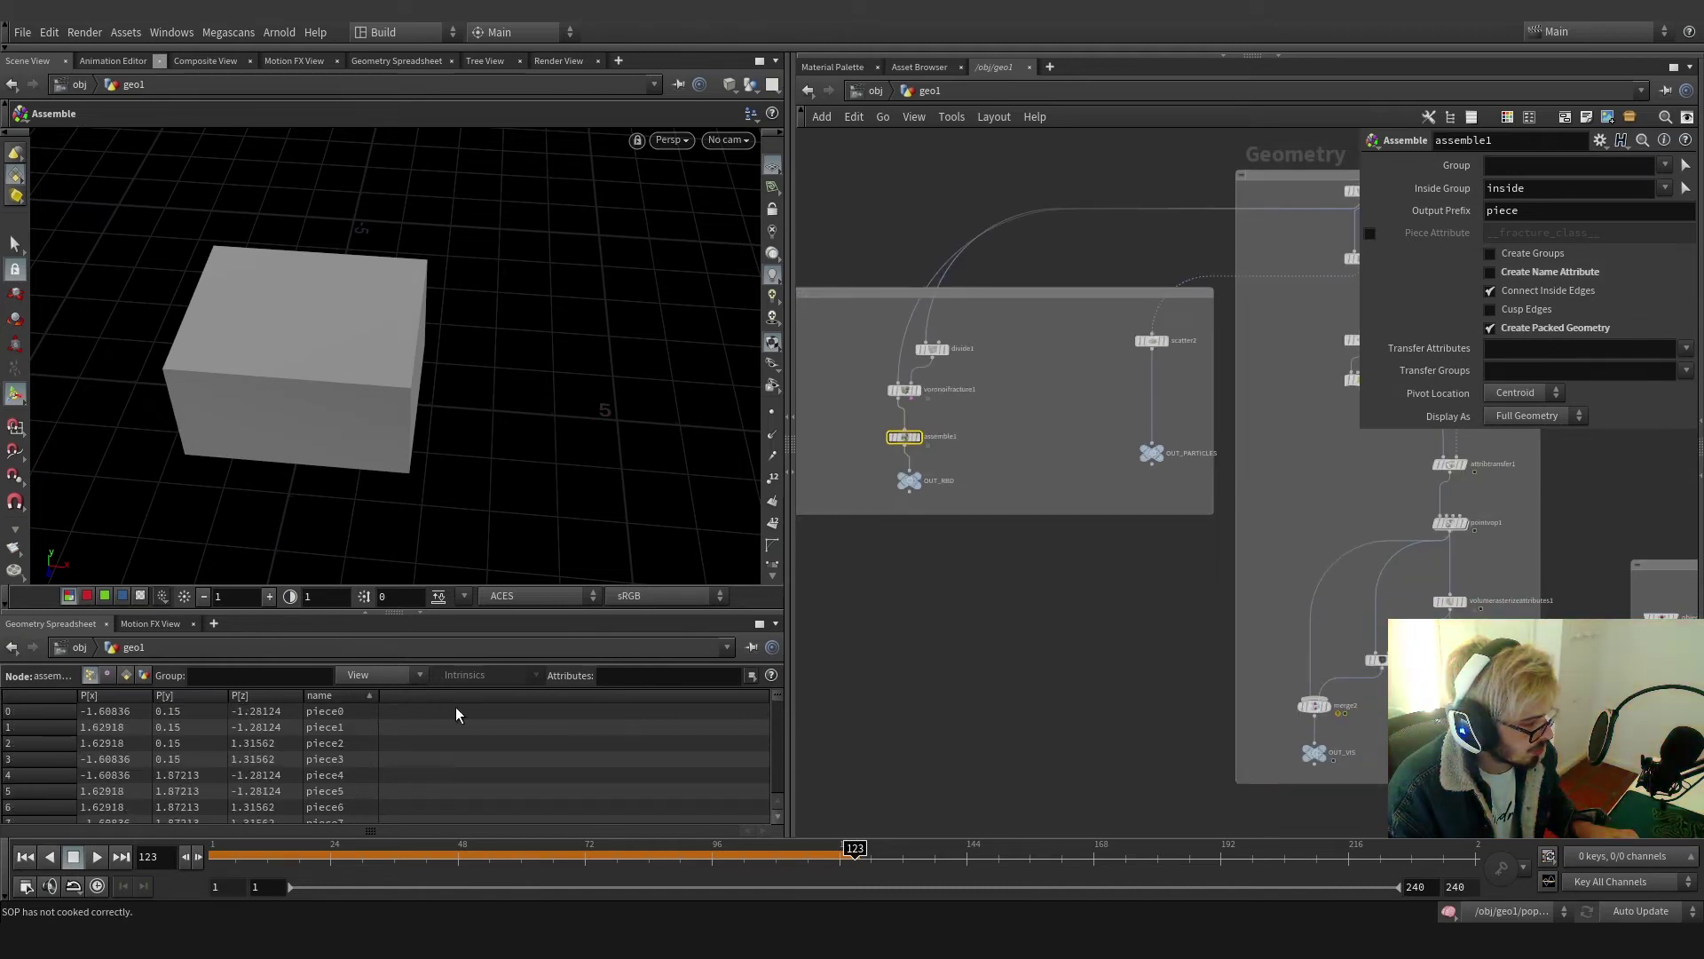
Inside popnet1, move the output node further below rigidbodysolver1 and play the rigid body simulation from the start
scroll(1052, 662, down, 3)
middle_drag(1051, 662, 863, 537)
middle_drag(1179, 671, 1013, 637)
scroll(1424, 640, up, 3)
middle_drag(1466, 609, 1183, 638)
drag(1069, 477, 1074, 455)
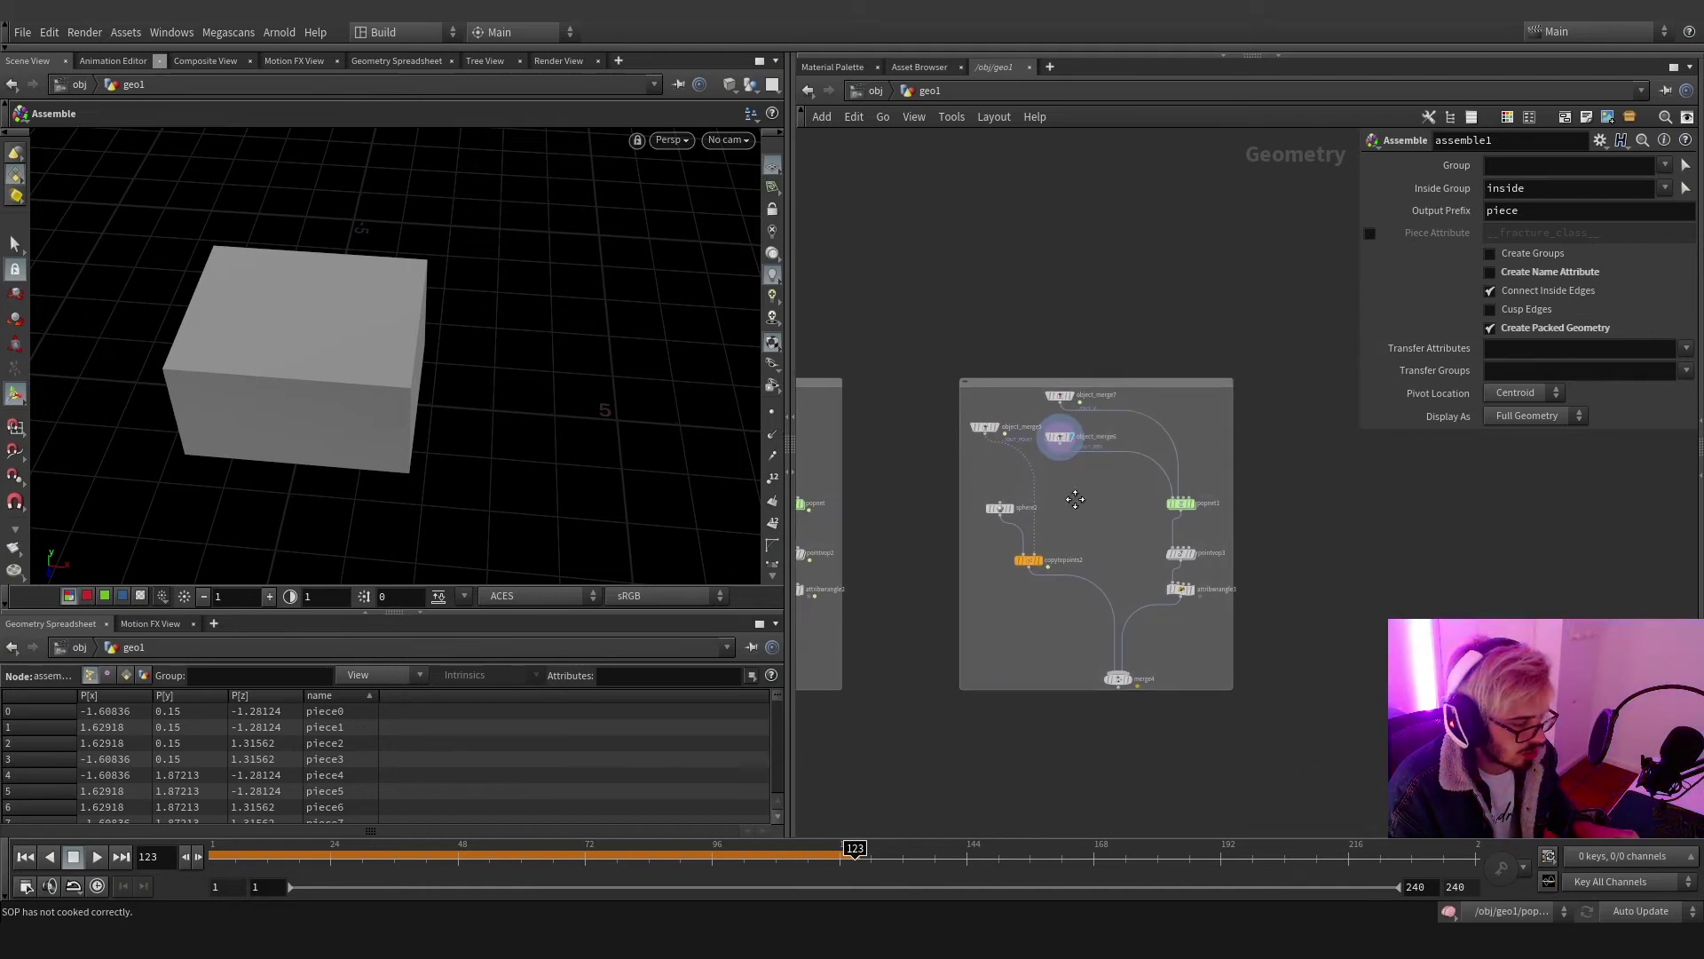
scroll(1101, 497, up, 2)
double_click(1129, 513)
scroll(1110, 453, down, 3)
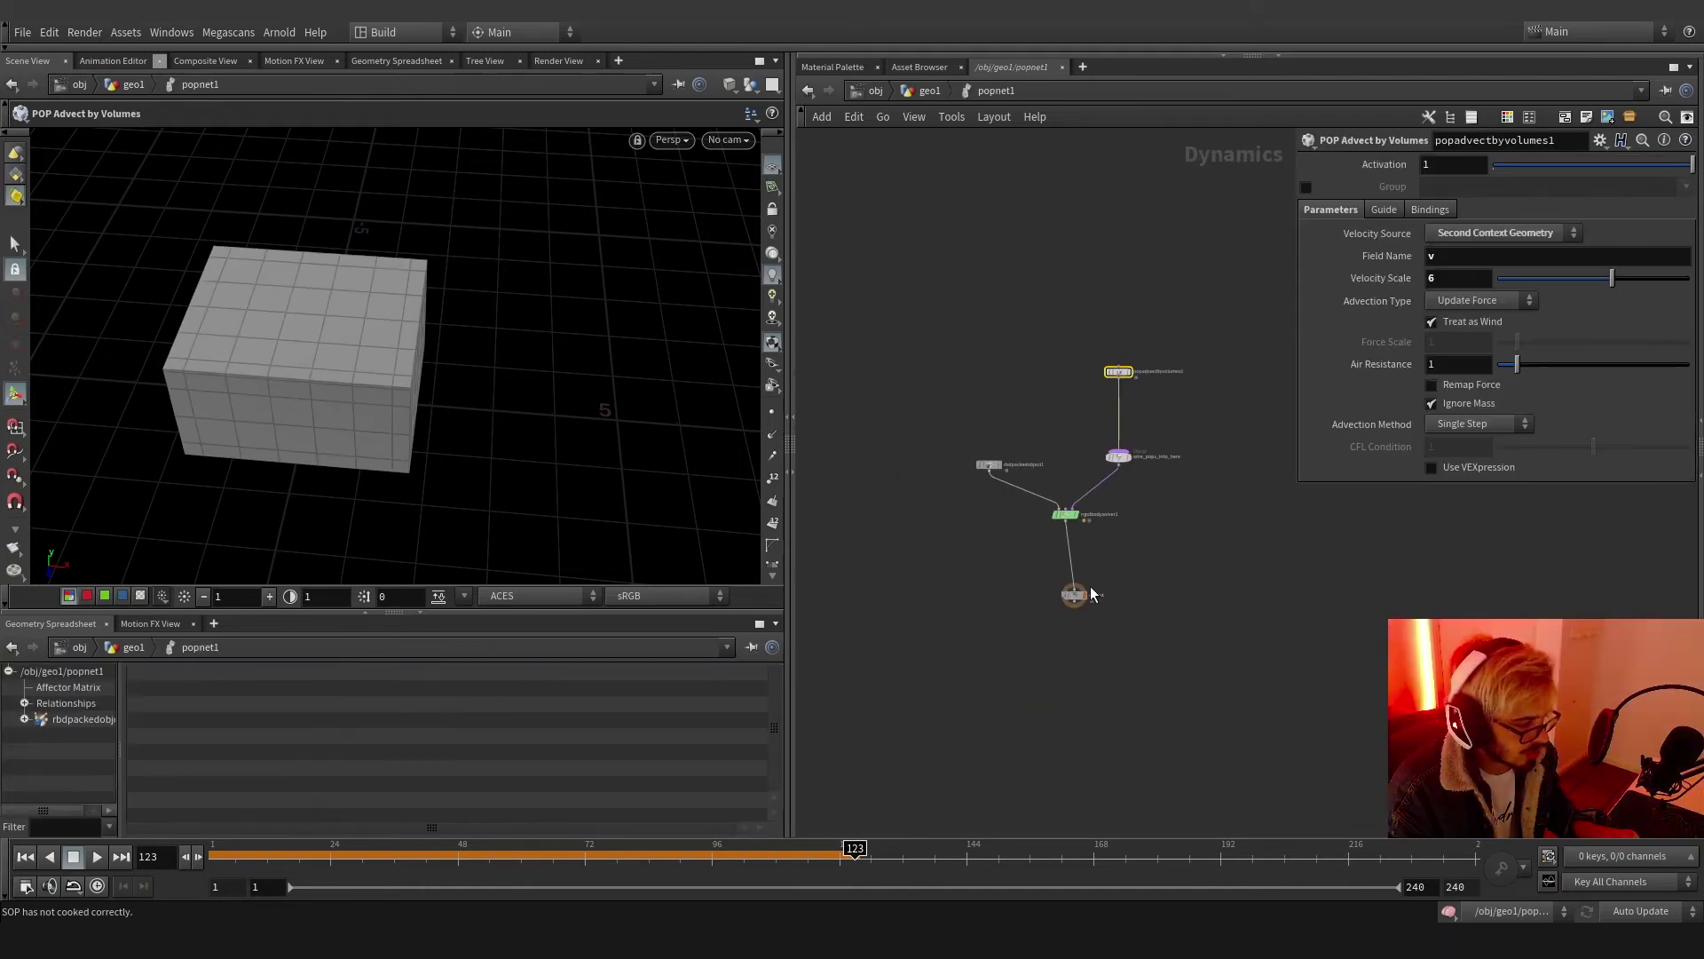
scroll(1088, 582, up, 2)
drag(1063, 604, 1053, 628)
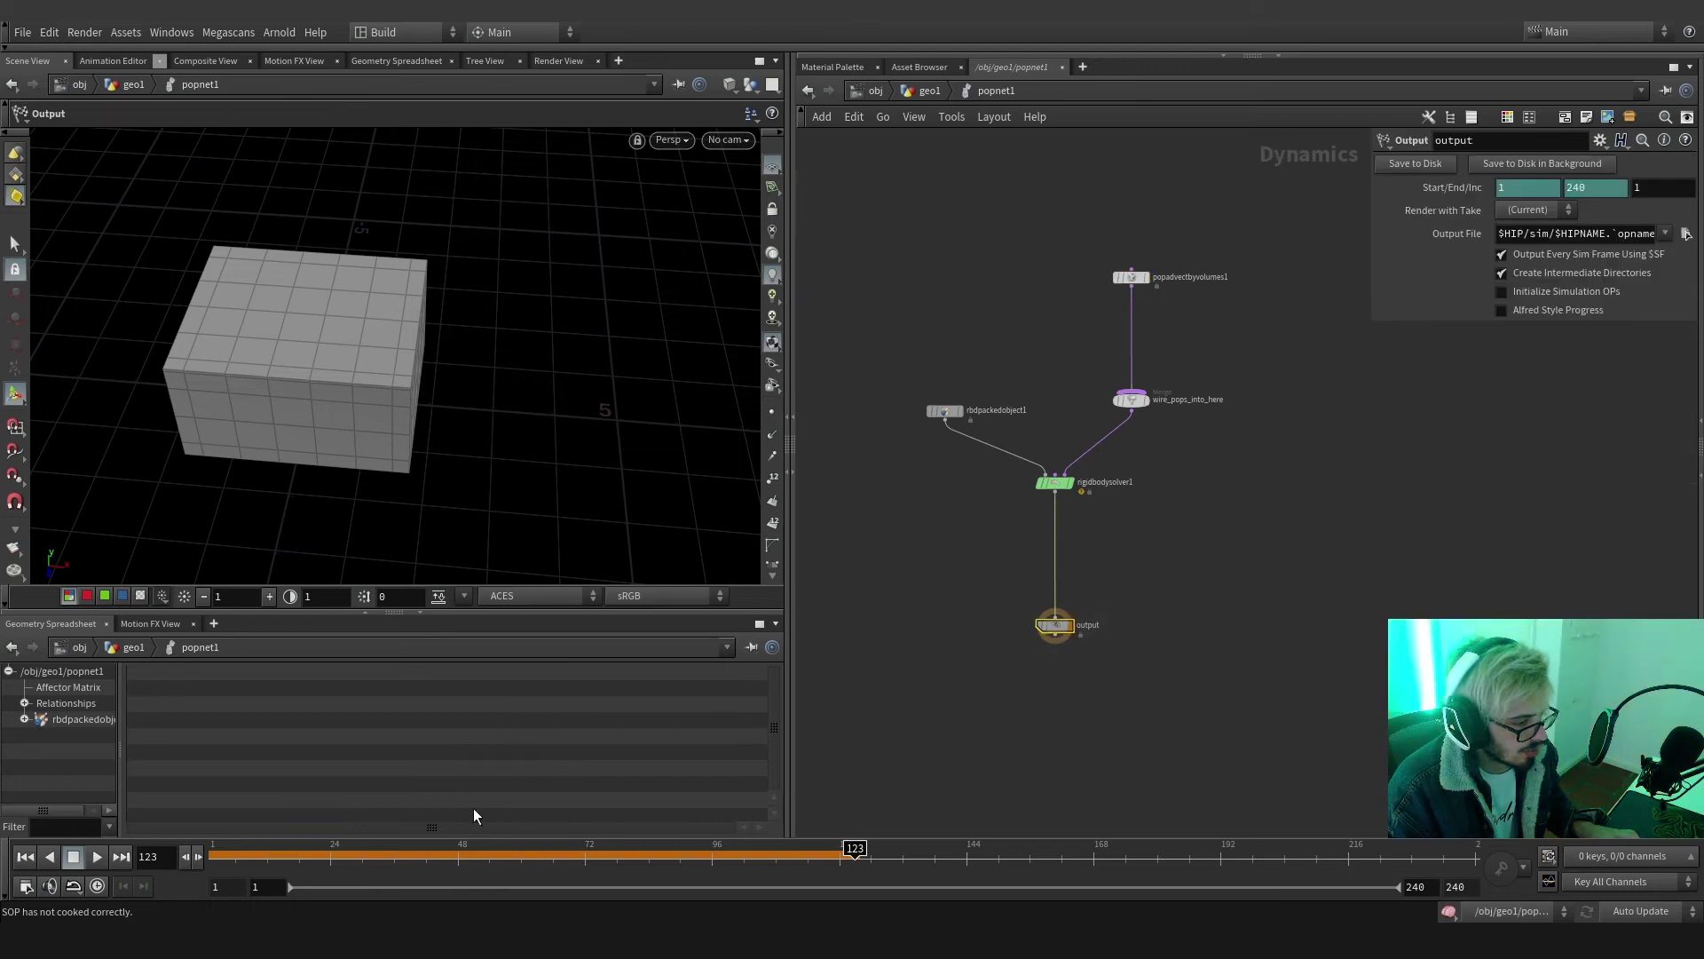
drag(195, 857, 84, 858)
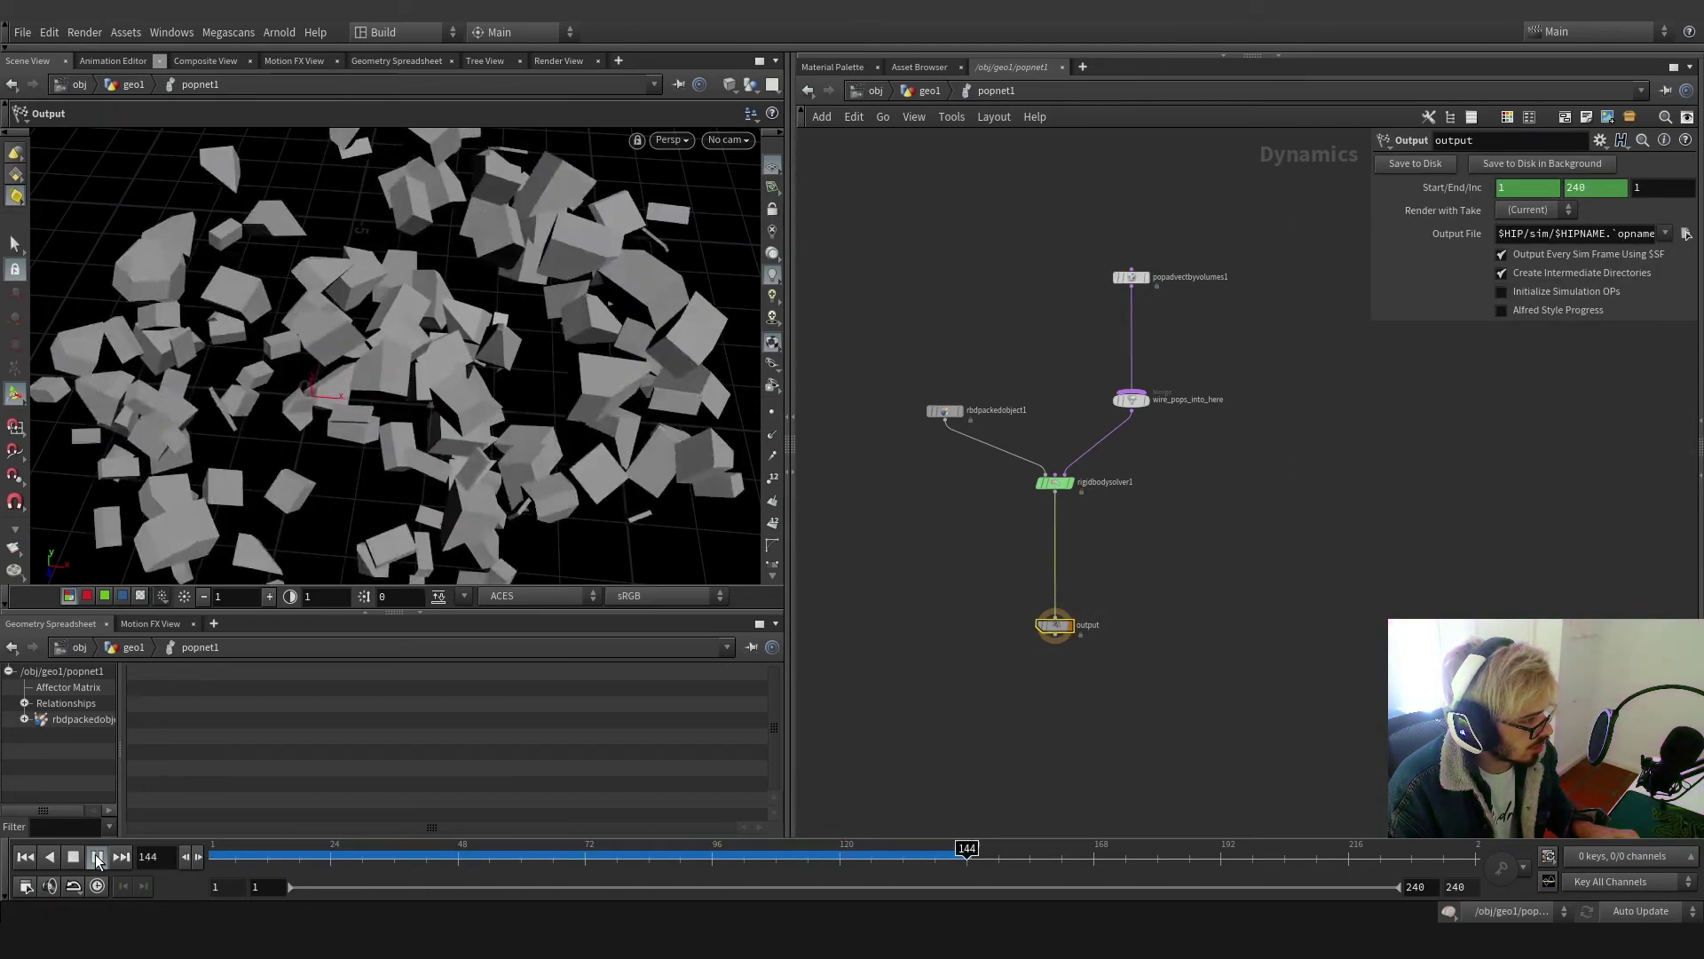
click(98, 857)
Try a Velocity Scale of 3 on popadvectbyvolumes1 and replay the simulation
drag(1092, 237, 1236, 351)
drag(1448, 279, 1421, 284)
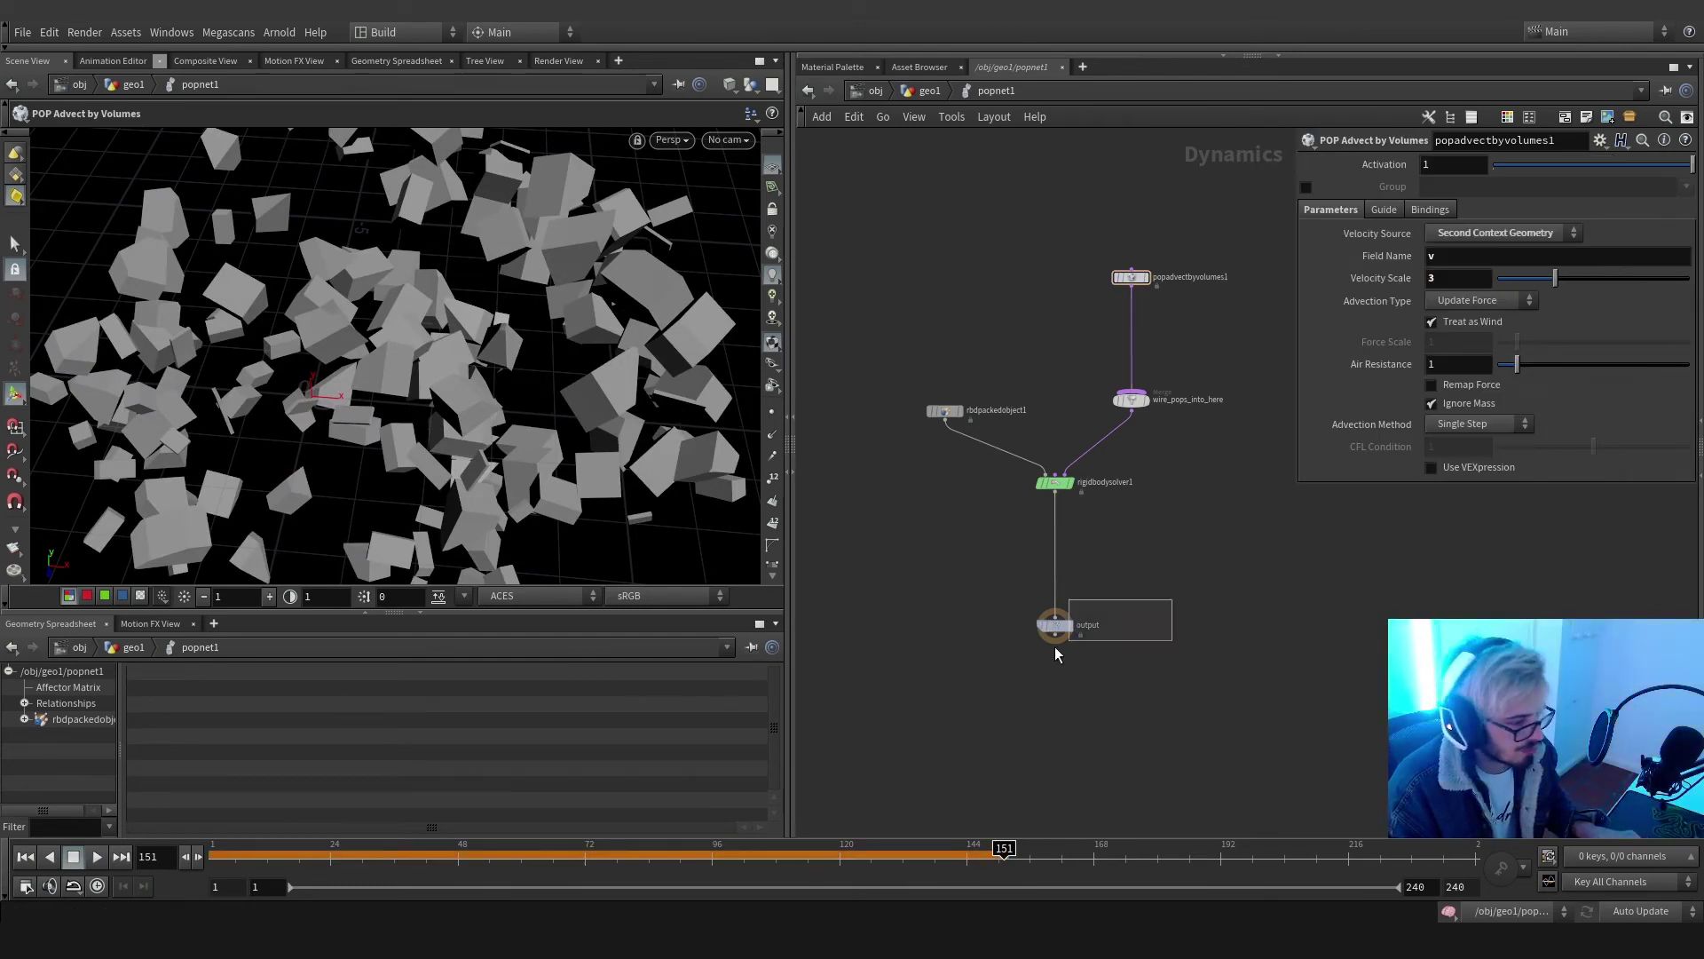
drag(1056, 654, 1056, 654)
click(96, 858)
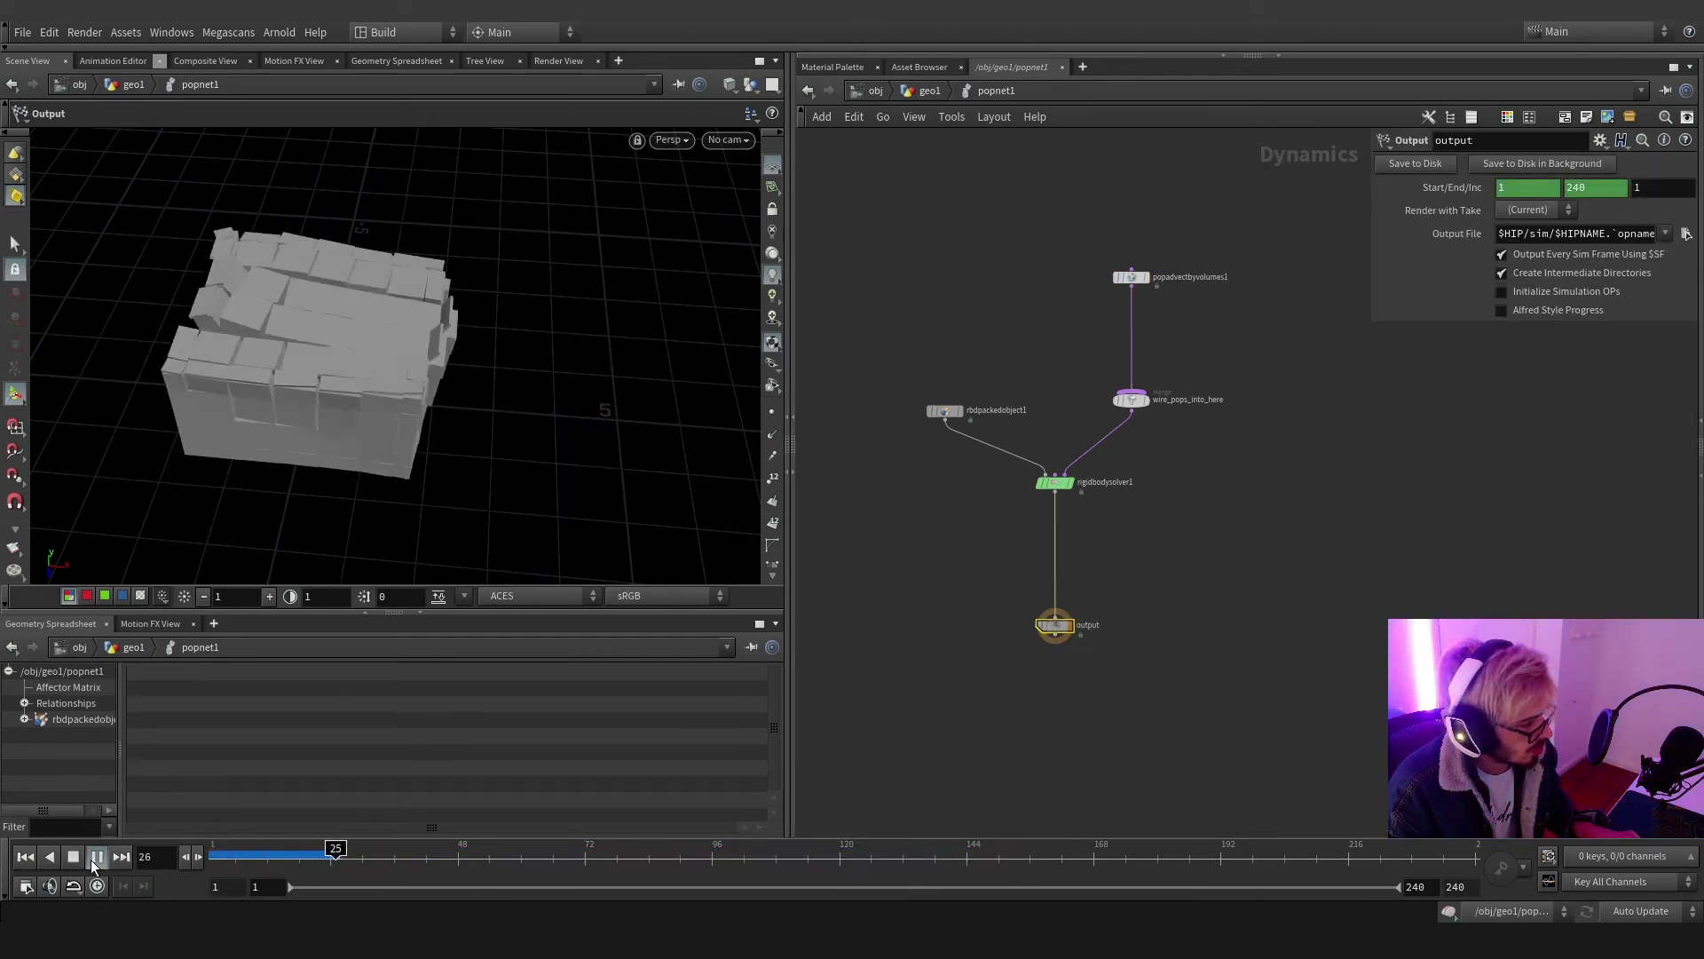
Set popadvectbyvolumes1's Velocity Scale to 1 and replay the simulation from the start
drag(1205, 343, 1084, 218)
drag(1464, 278, 1424, 278)
text(1)
key(Return)
drag(343, 856, 133, 879)
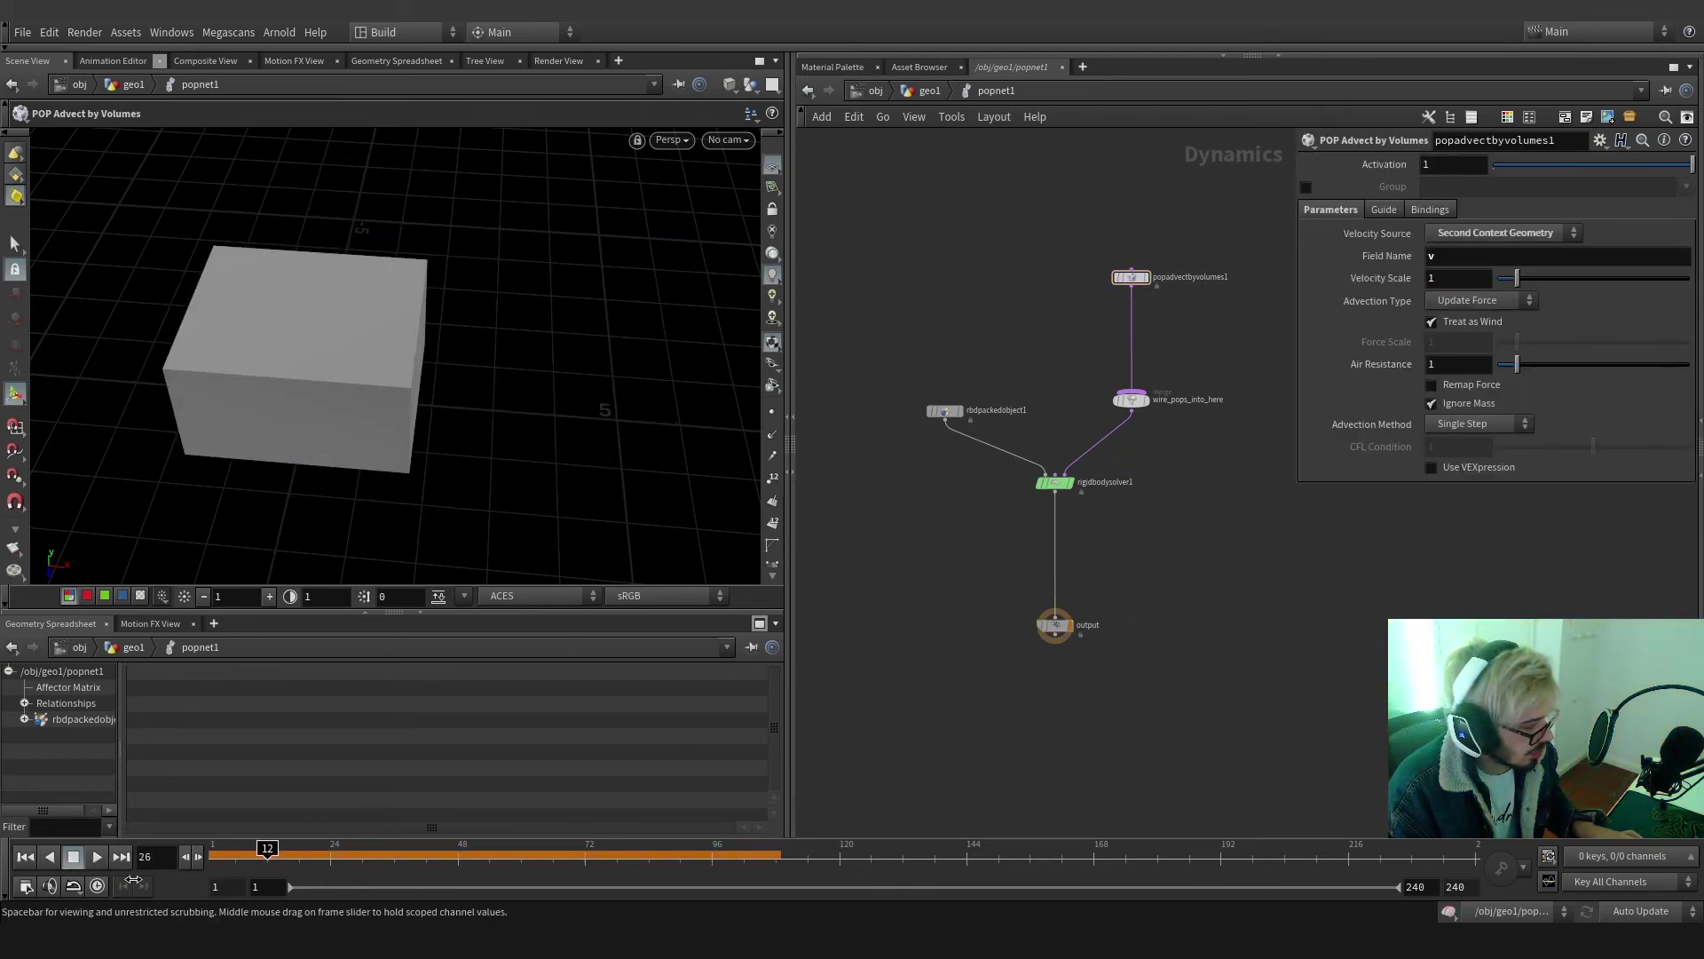
click(94, 857)
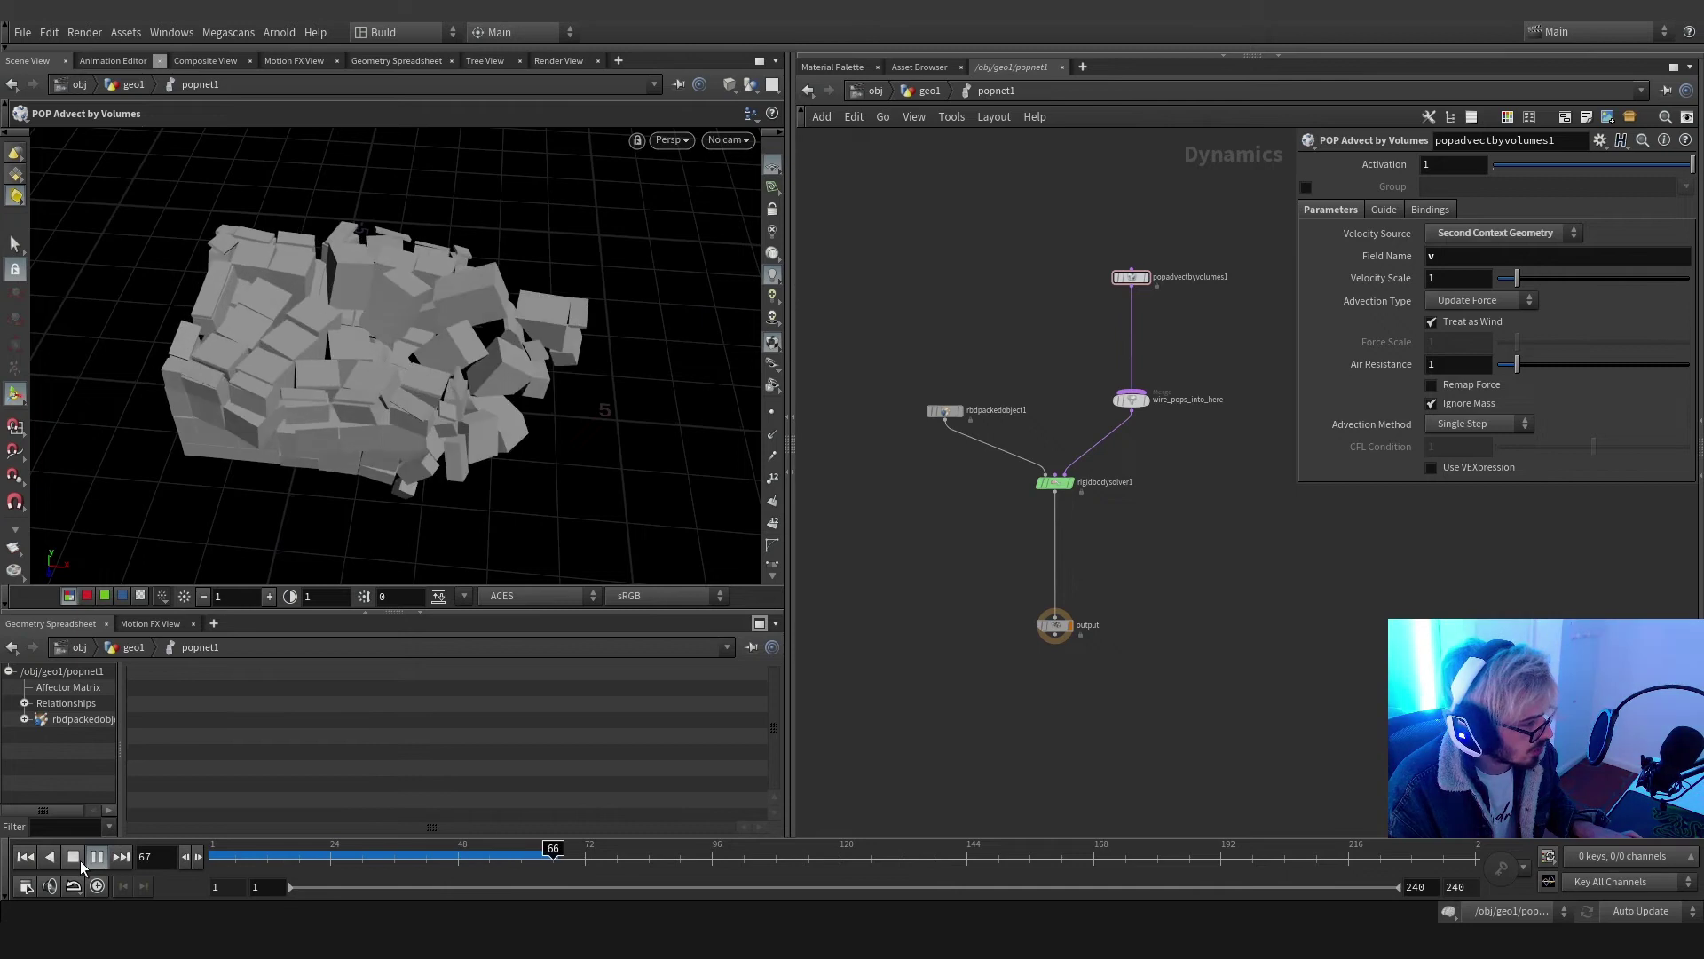
click(78, 860)
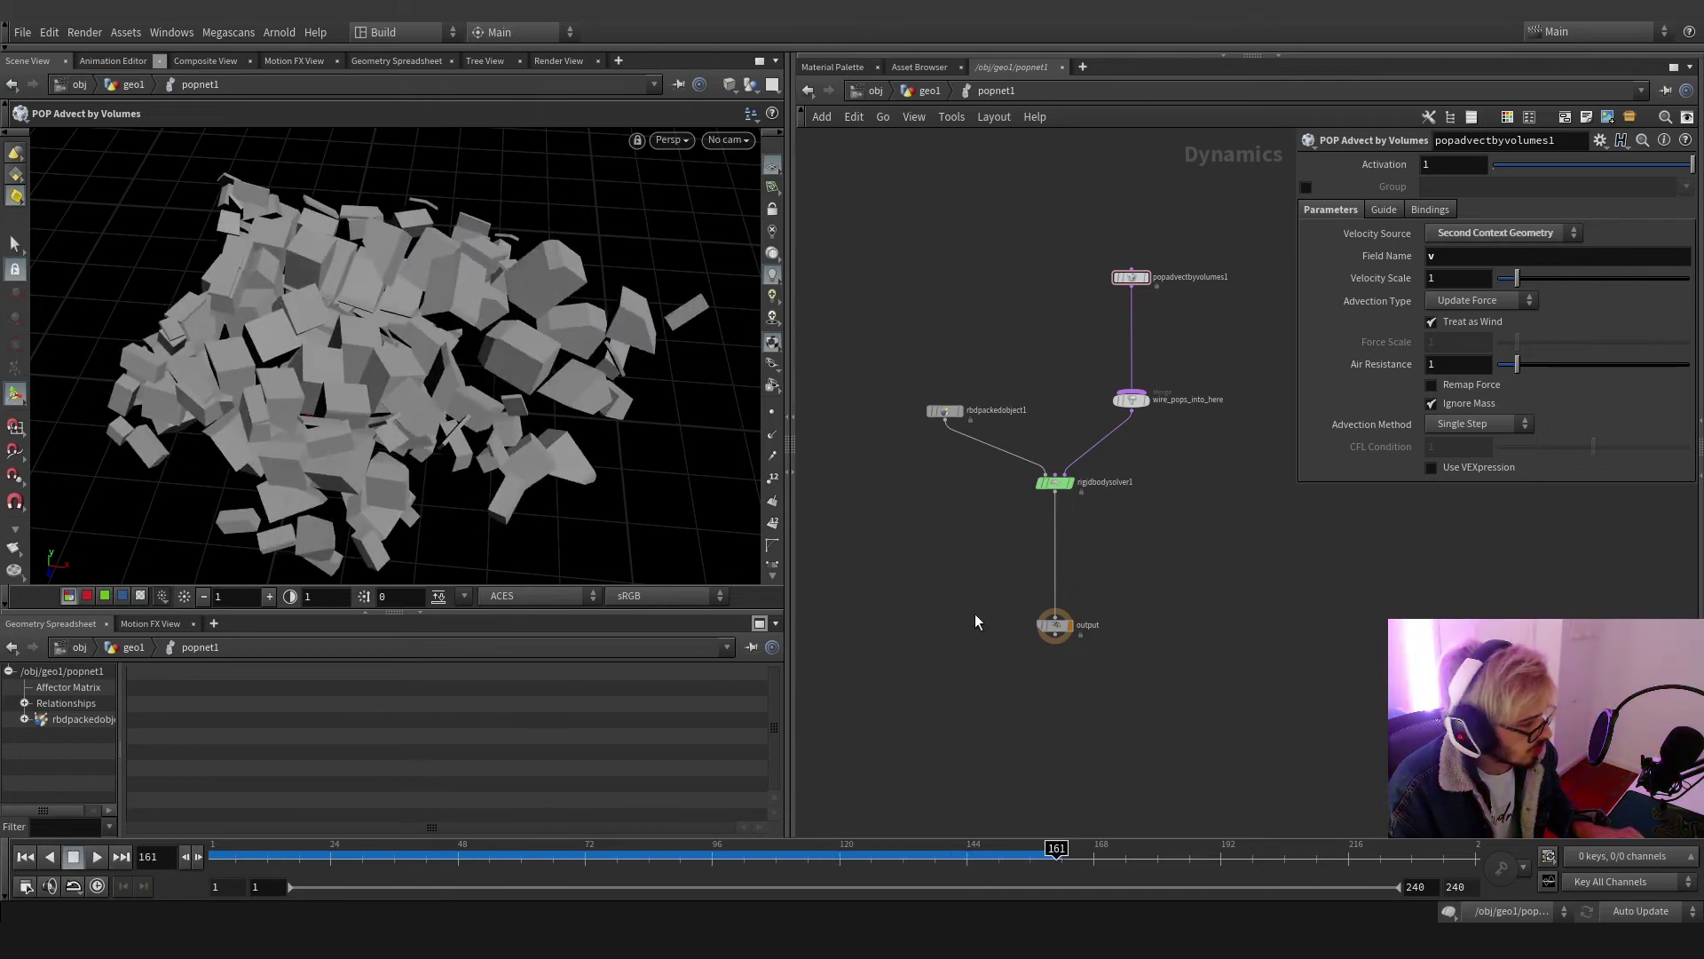
Add a Merge node and insert it between rigidbodysolver1 and output
key(Tab)
text(merge)
key(Return)
click(963, 563)
scroll(962, 562, up, 2)
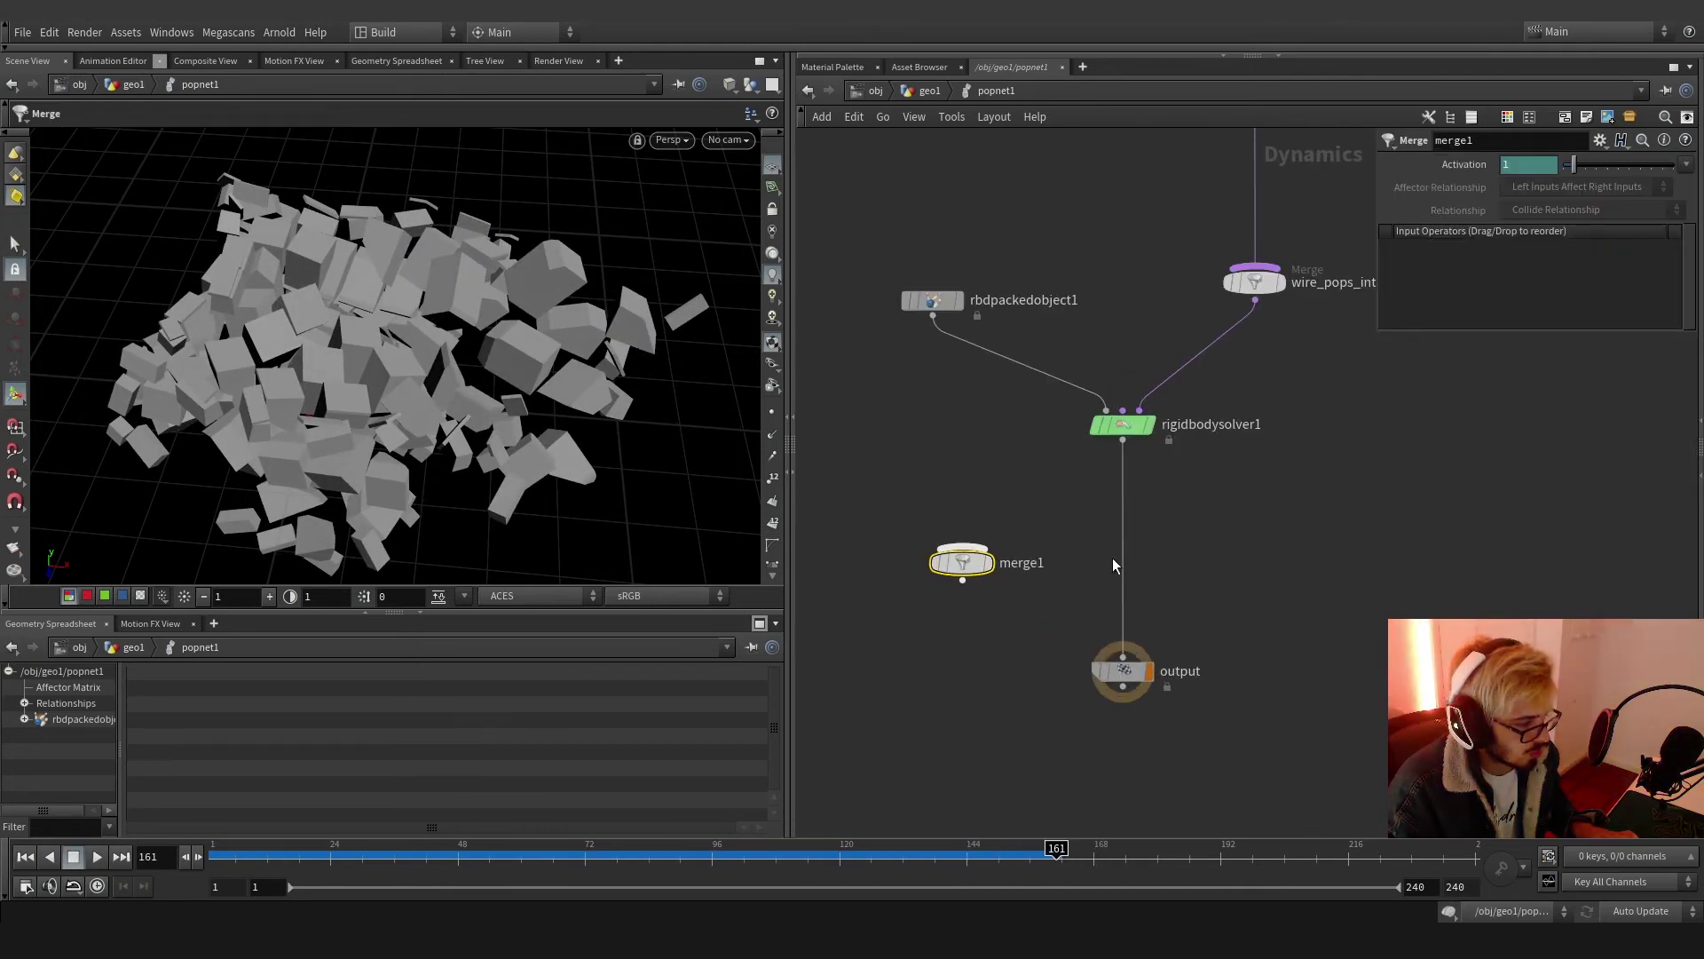
drag(996, 569, 1156, 584)
Add a Ground Plane connected to merge1 and place groundplane1 before rigidbodysolver1 in the merge's input order
key(Tab)
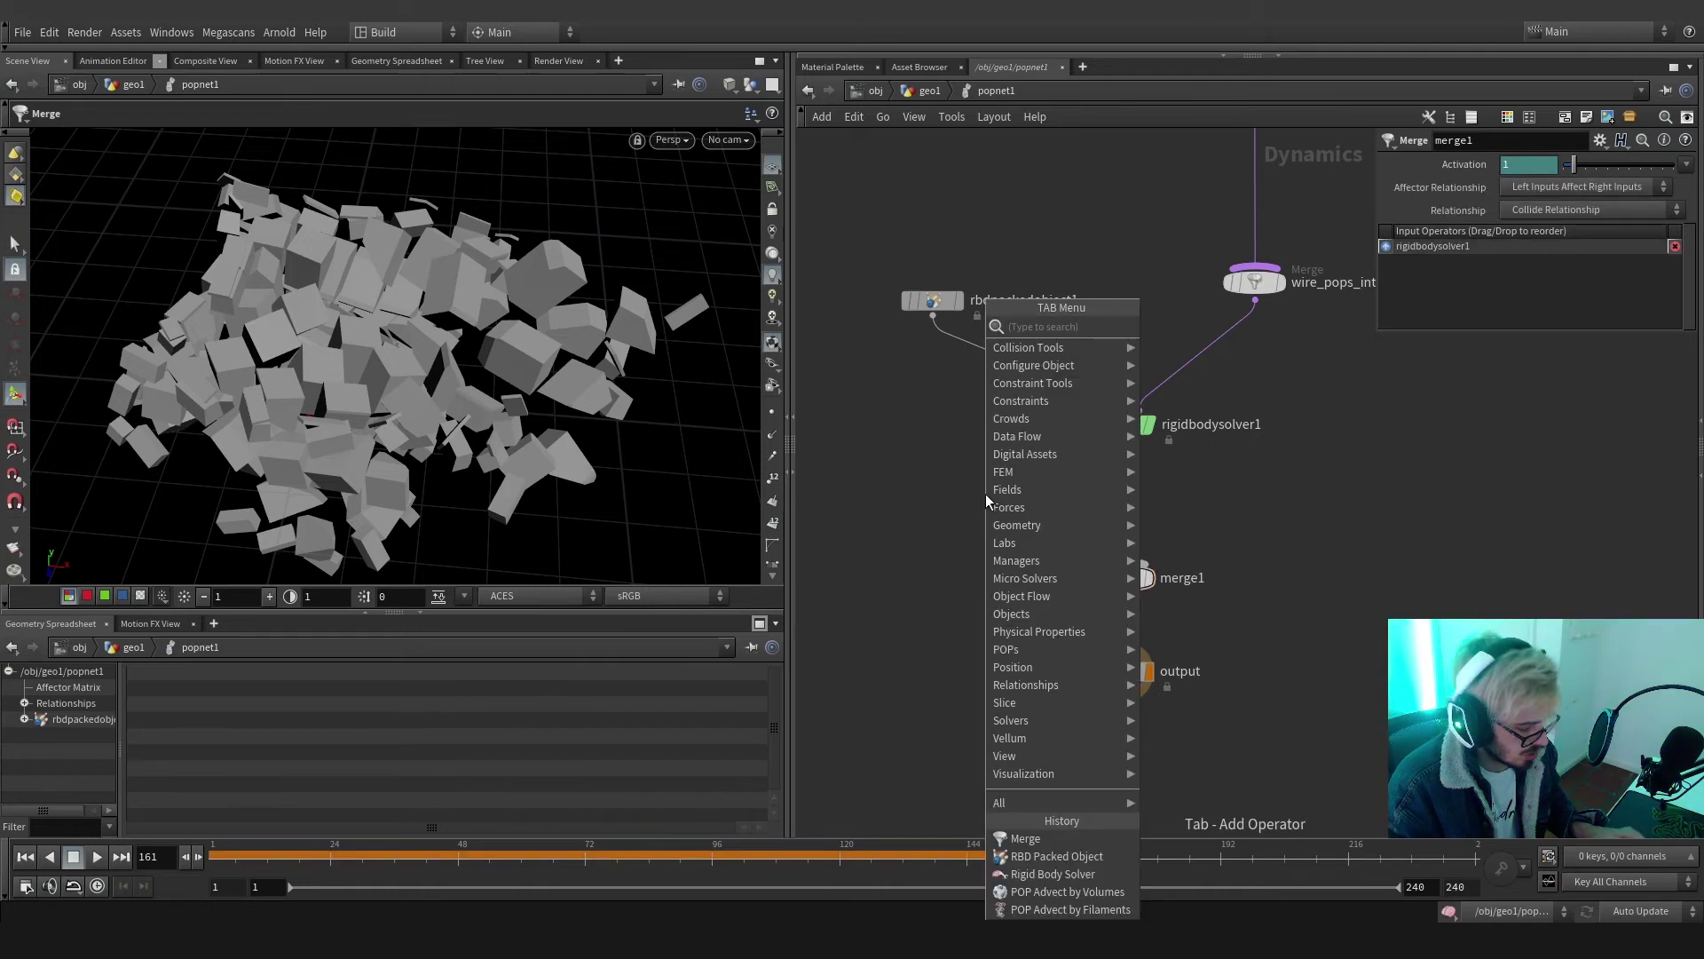
text(gro)
key(Return)
click(1014, 492)
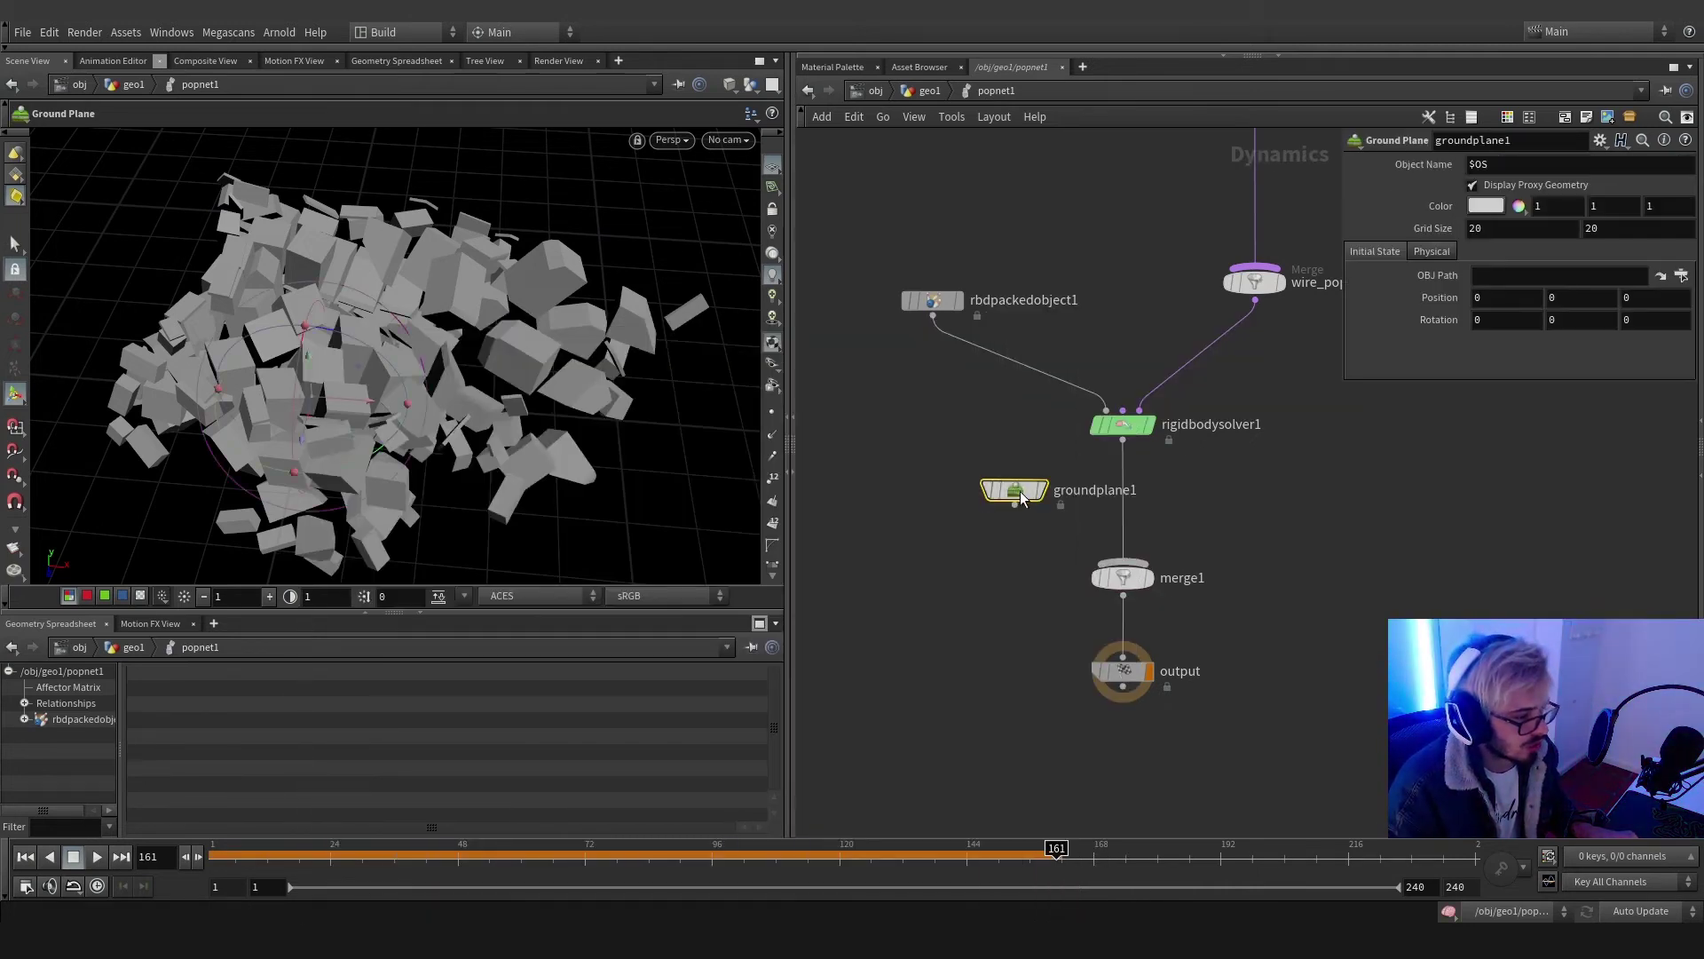
drag(1014, 504, 1077, 535)
click(1123, 577)
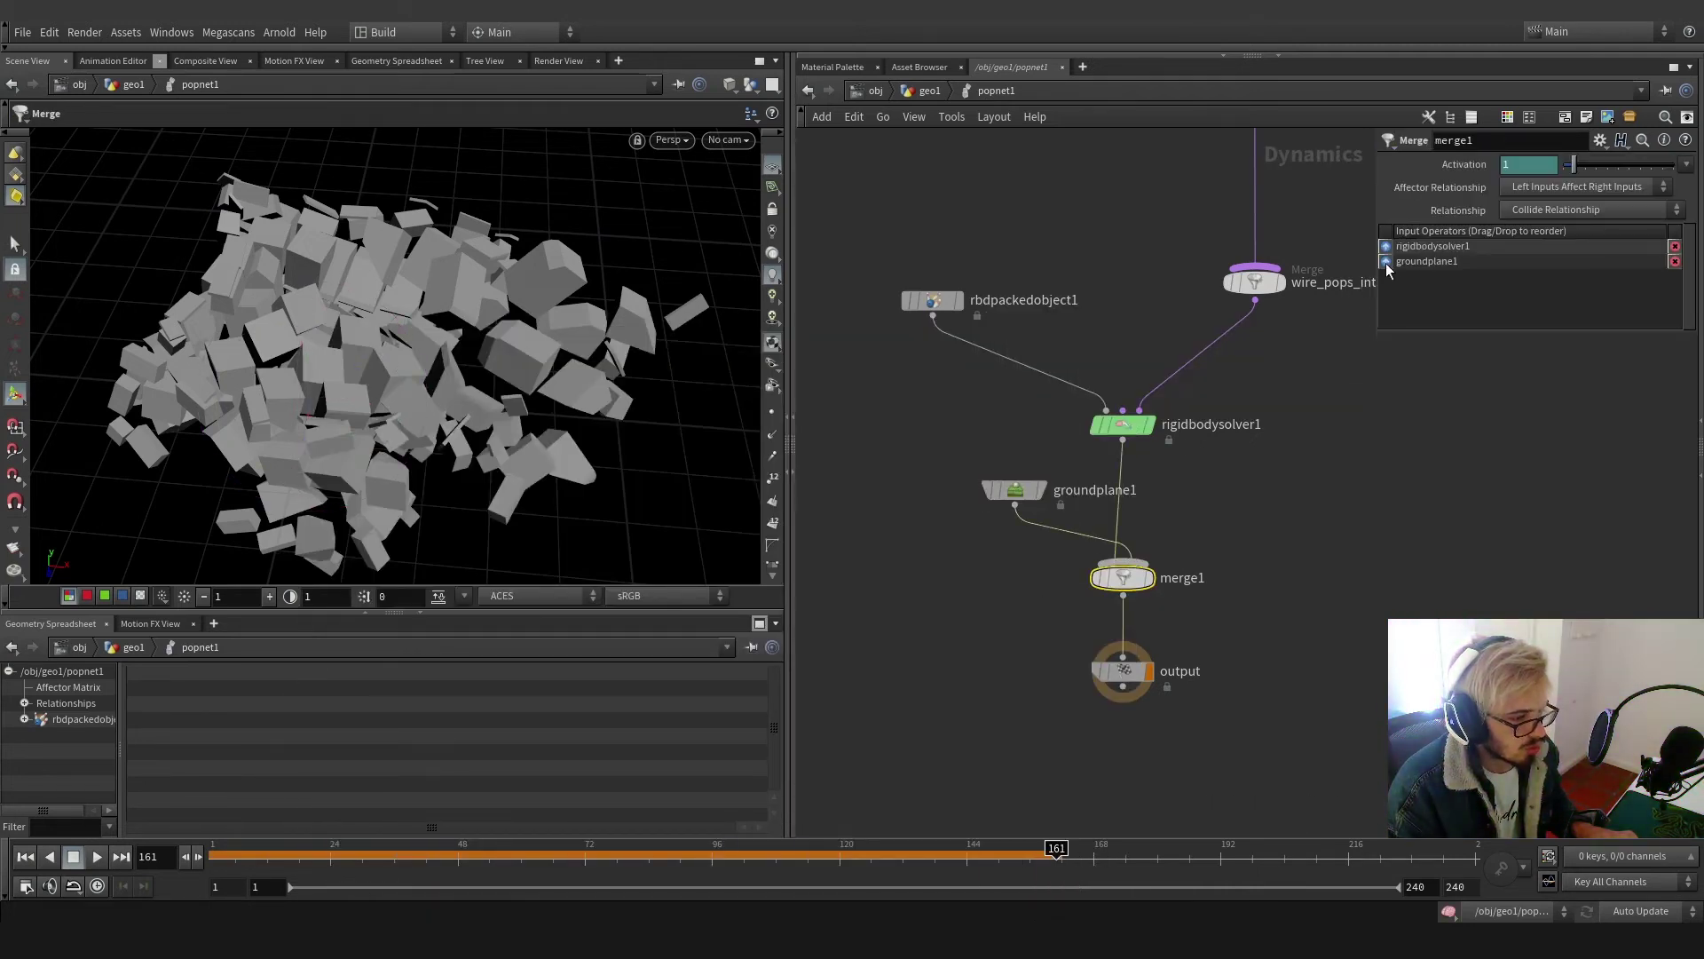
click(1386, 262)
Move the output node down and insert a Gravity Force node between rigidbodysolver1 and merge1
middle_drag(1343, 559, 1294, 422)
drag(1093, 536, 1100, 652)
key(Tab)
text(g)
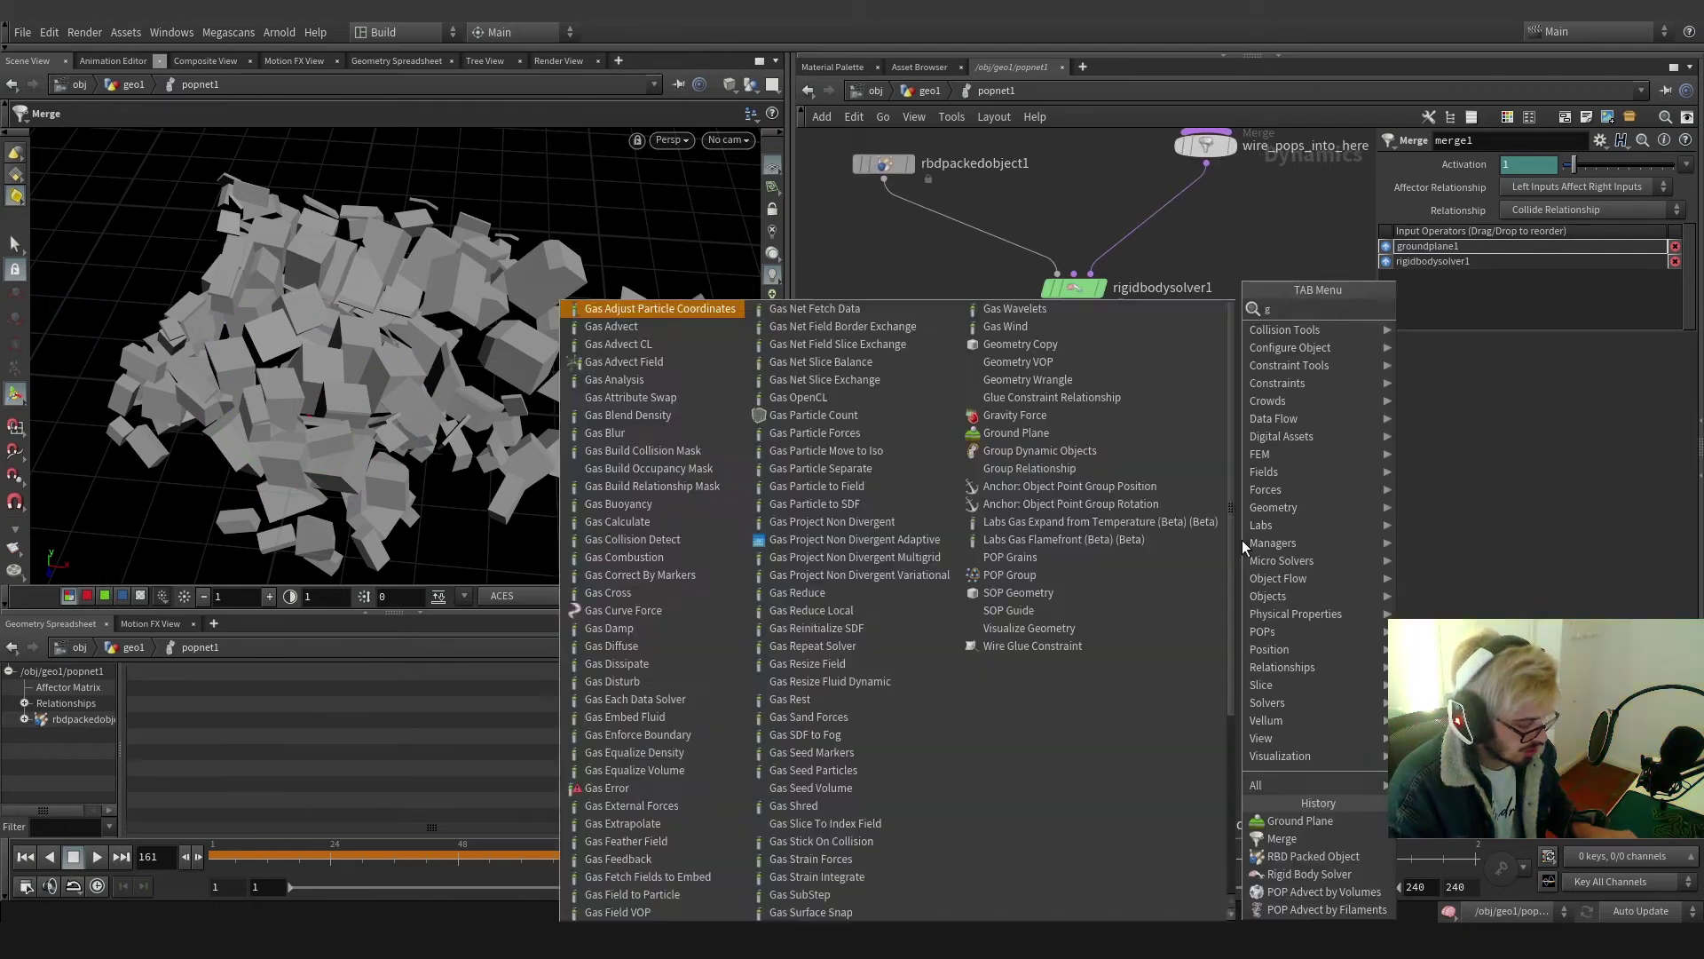
text(ra)
key(Return)
click(1178, 461)
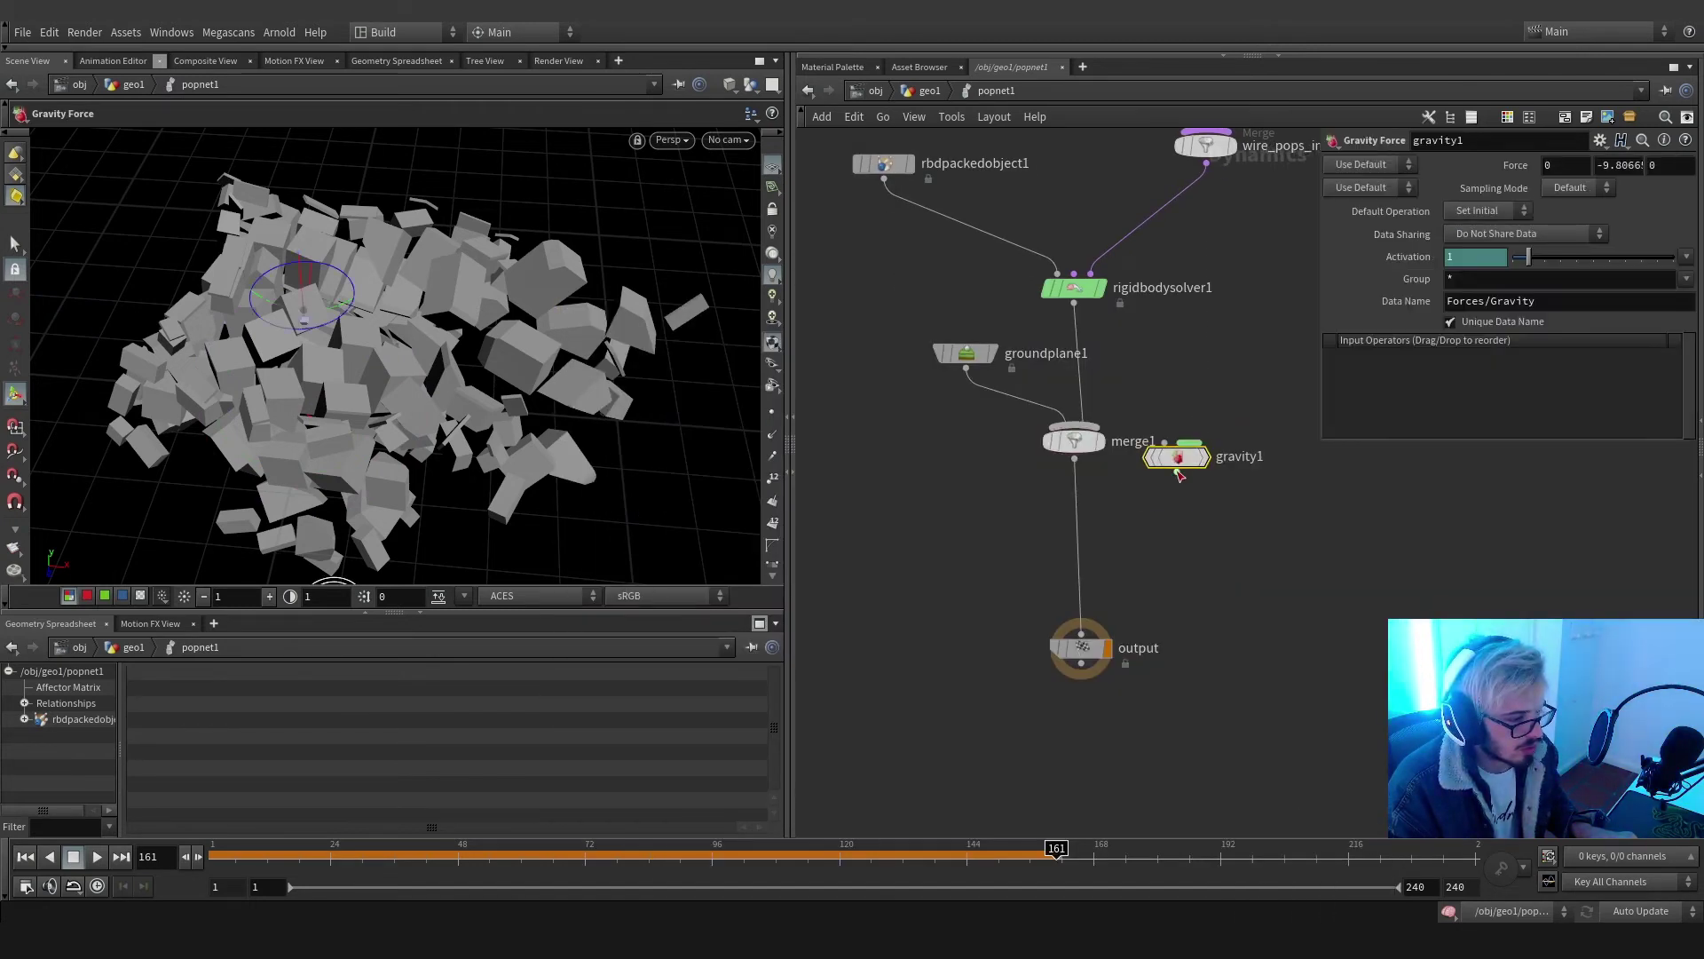
drag(1178, 458, 1074, 362)
Rewind to frame 1, go back to geo1 and bypass pointvop3 and attribwrangle3 below popnet1
scroll(1158, 479, down, 3)
drag(391, 853, 103, 839)
click(929, 90)
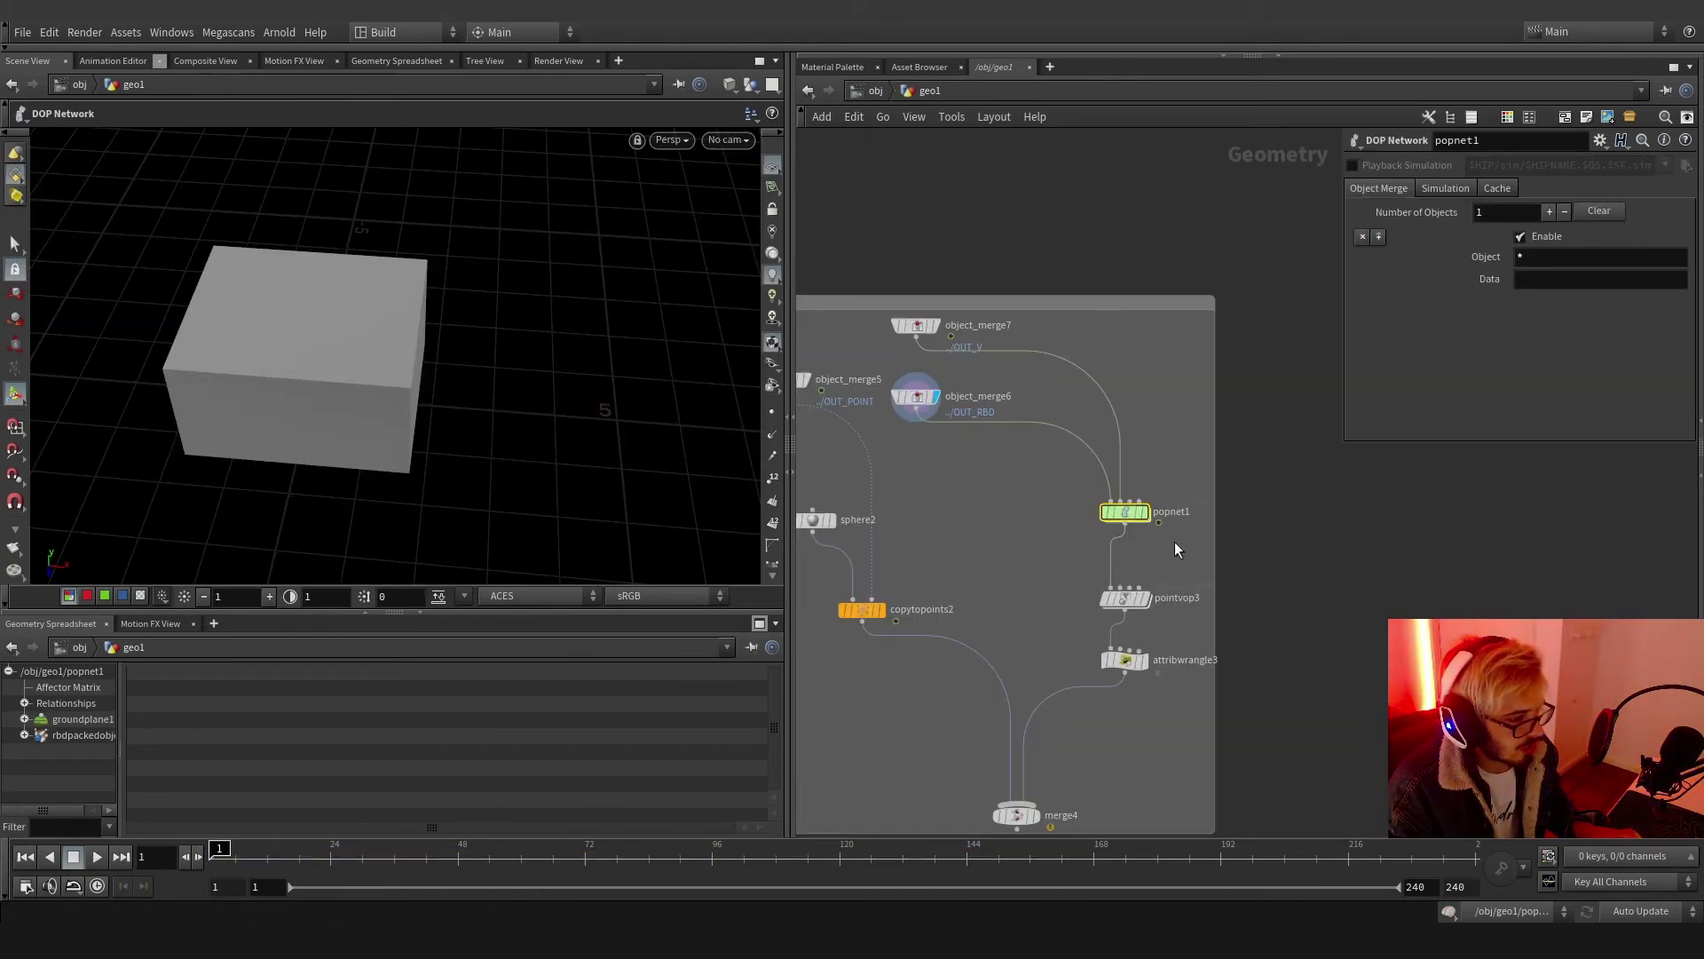
shift+click(1131, 659)
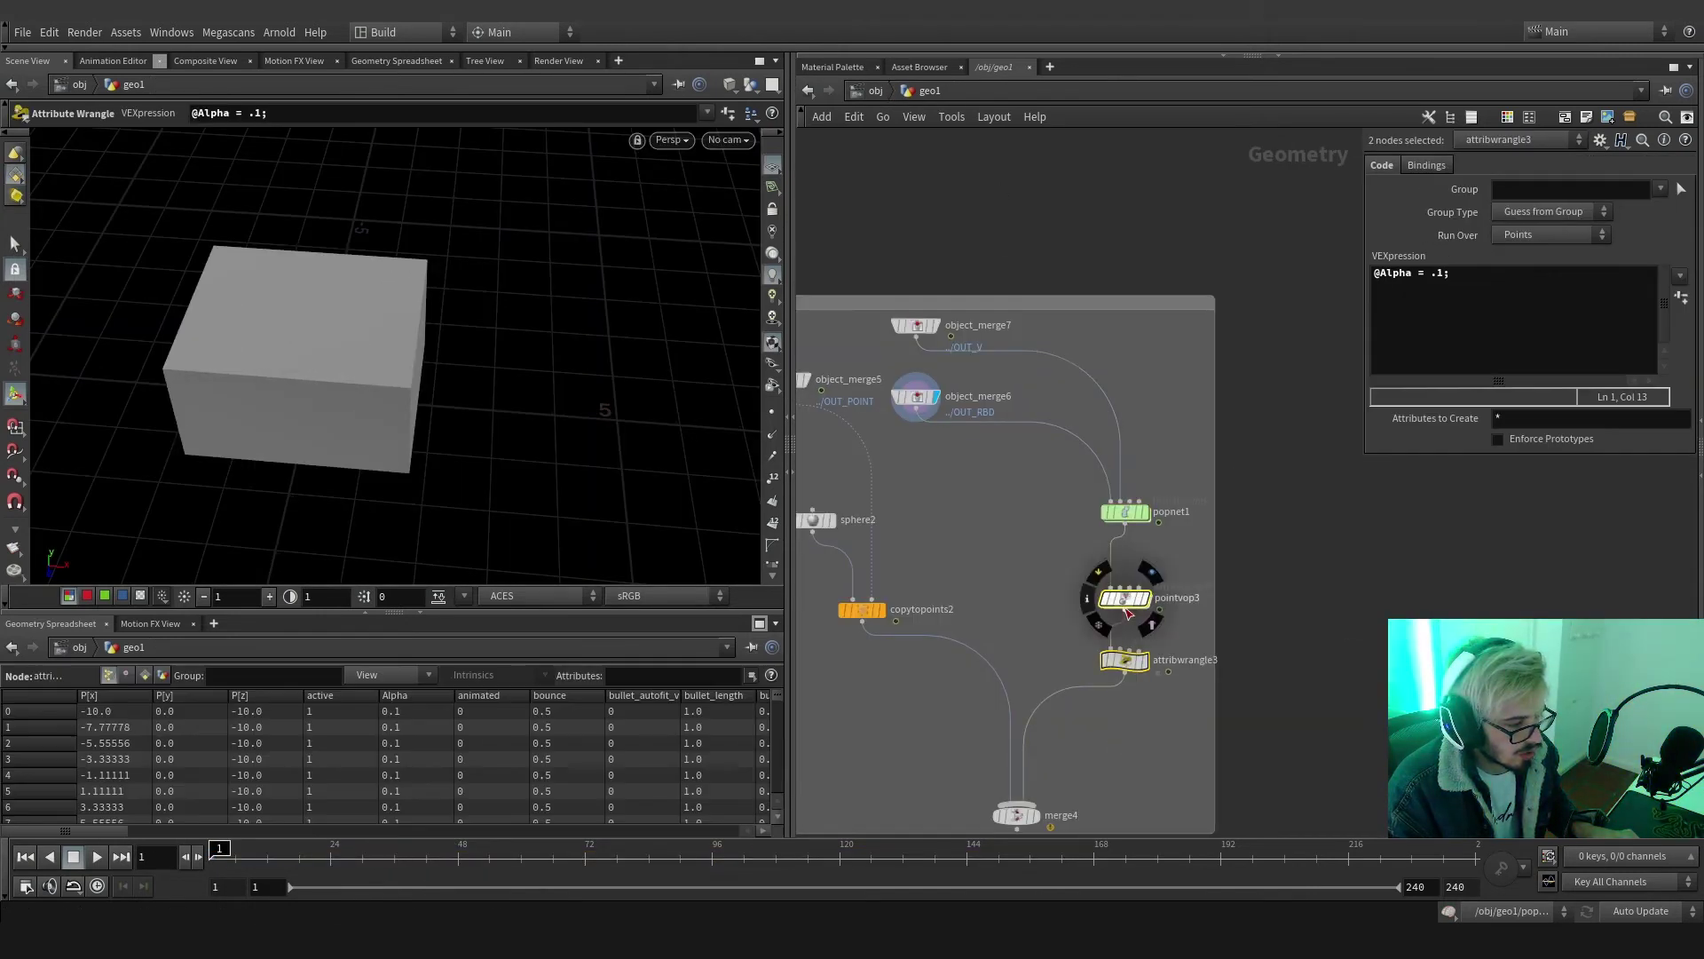
Set popnet1's Object Merge Object pattern to *rbd*
click(1125, 512)
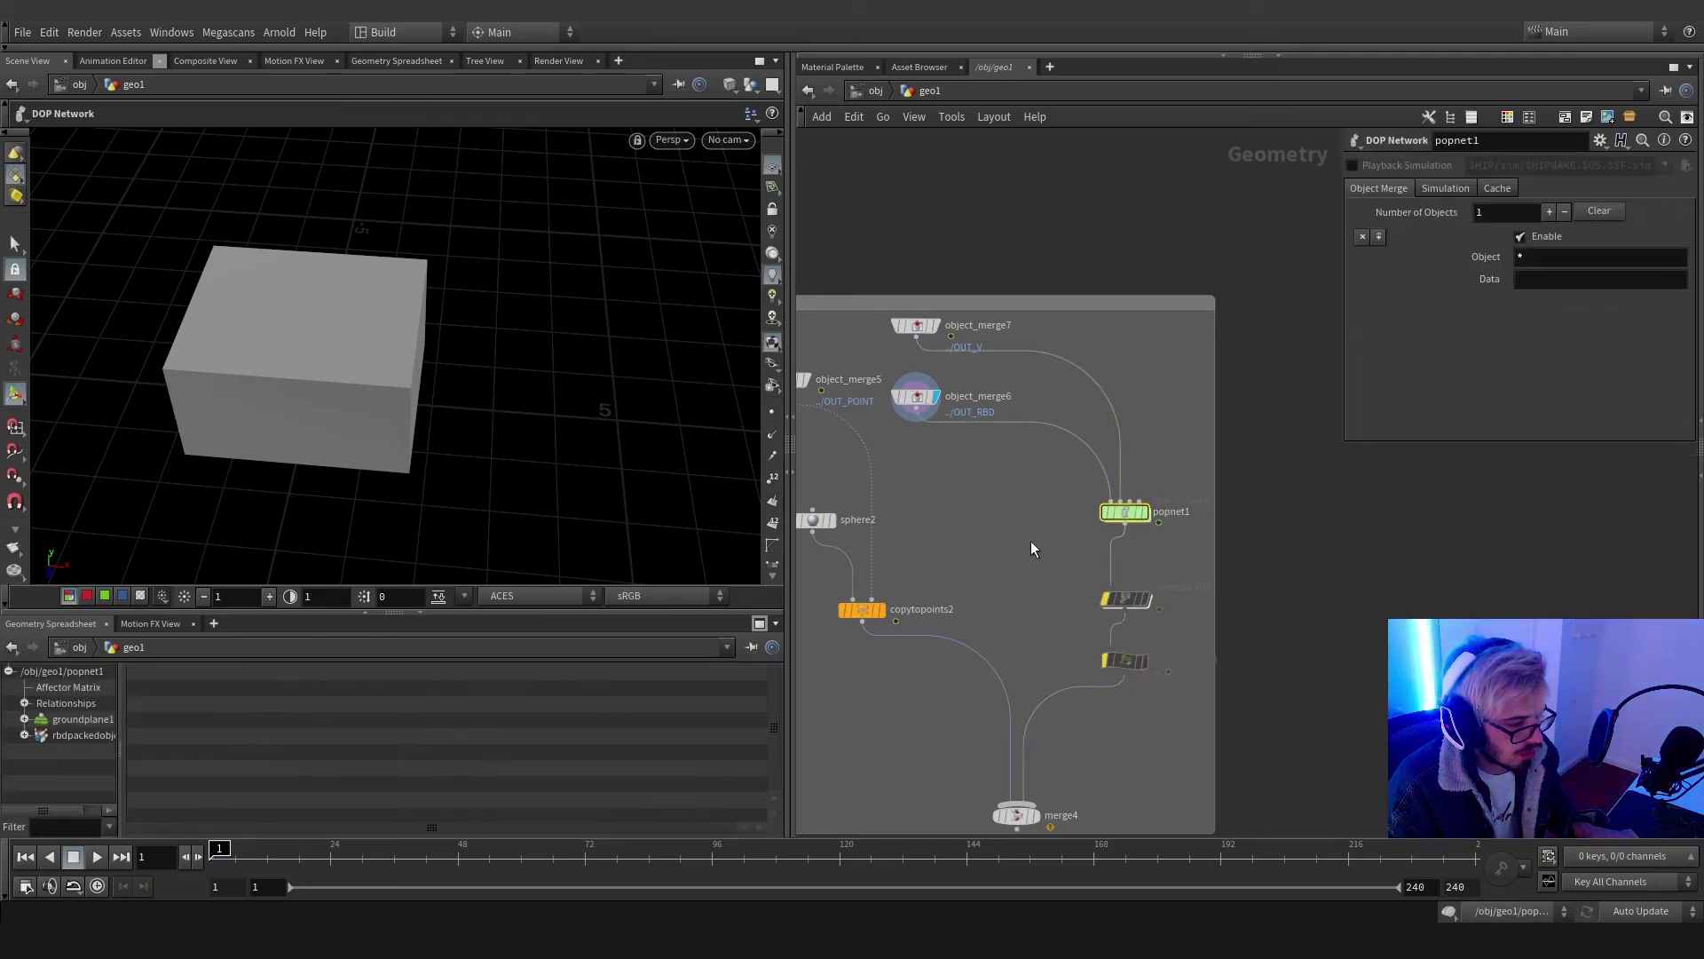
click(1552, 257)
text(*rbd*)
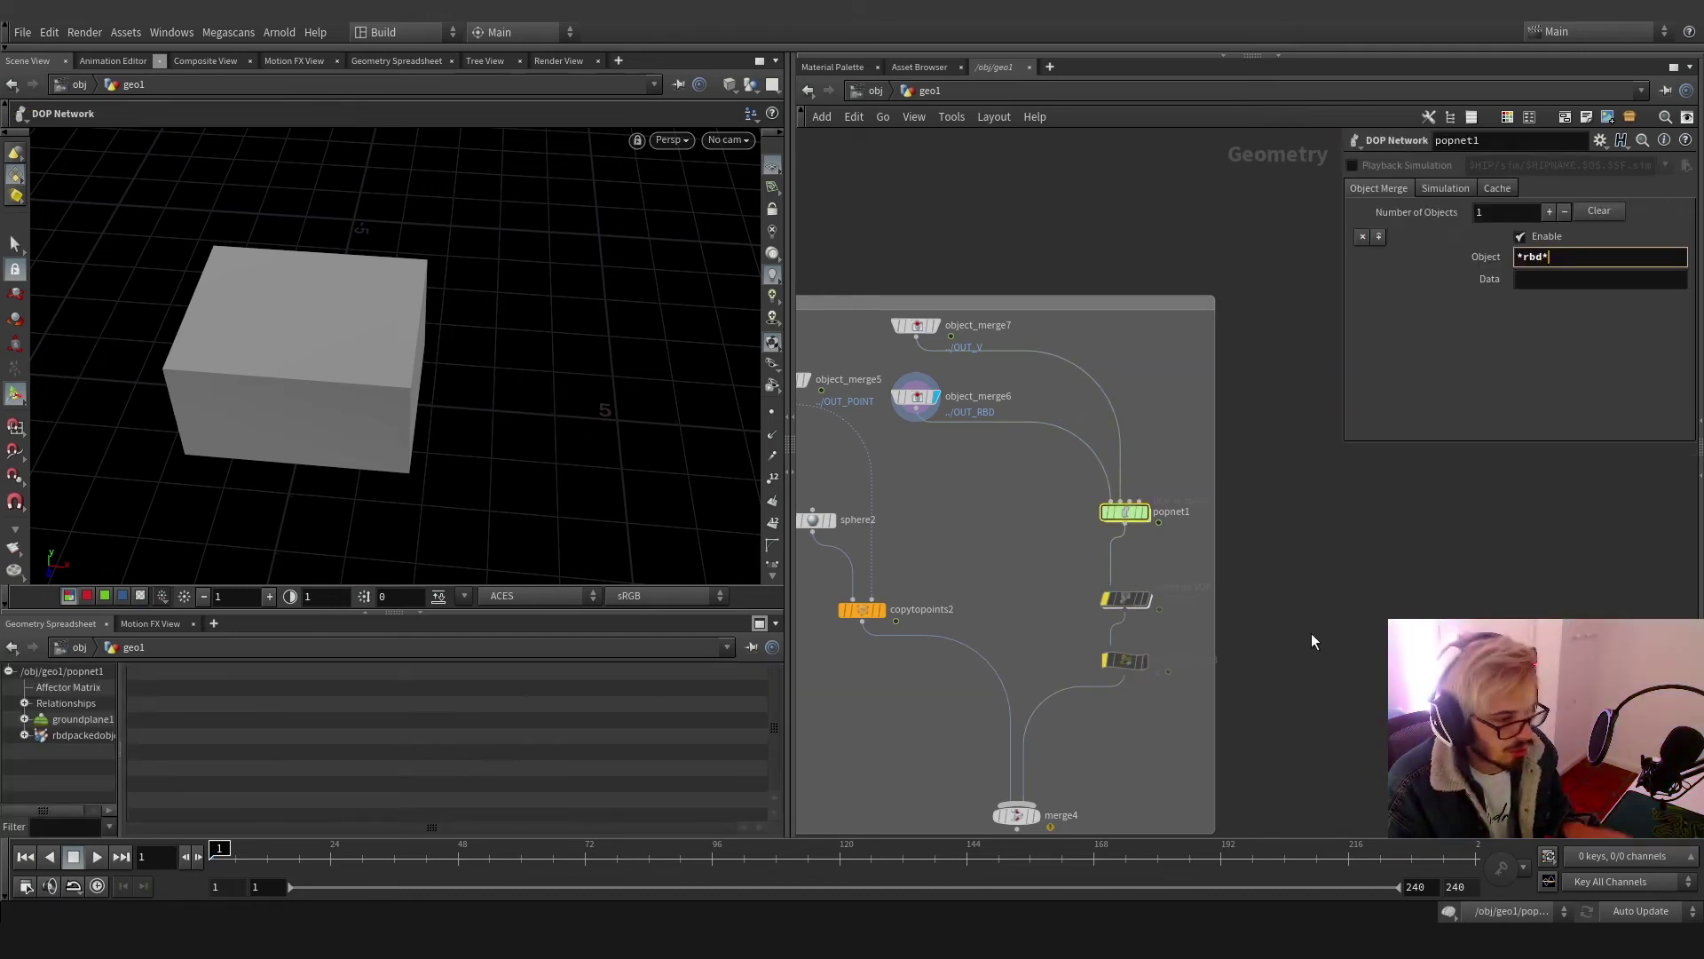
Display merge4 and play the simulation, examining the fractured box and the sphere up close
scroll(1320, 666, down, 4)
click(1068, 553)
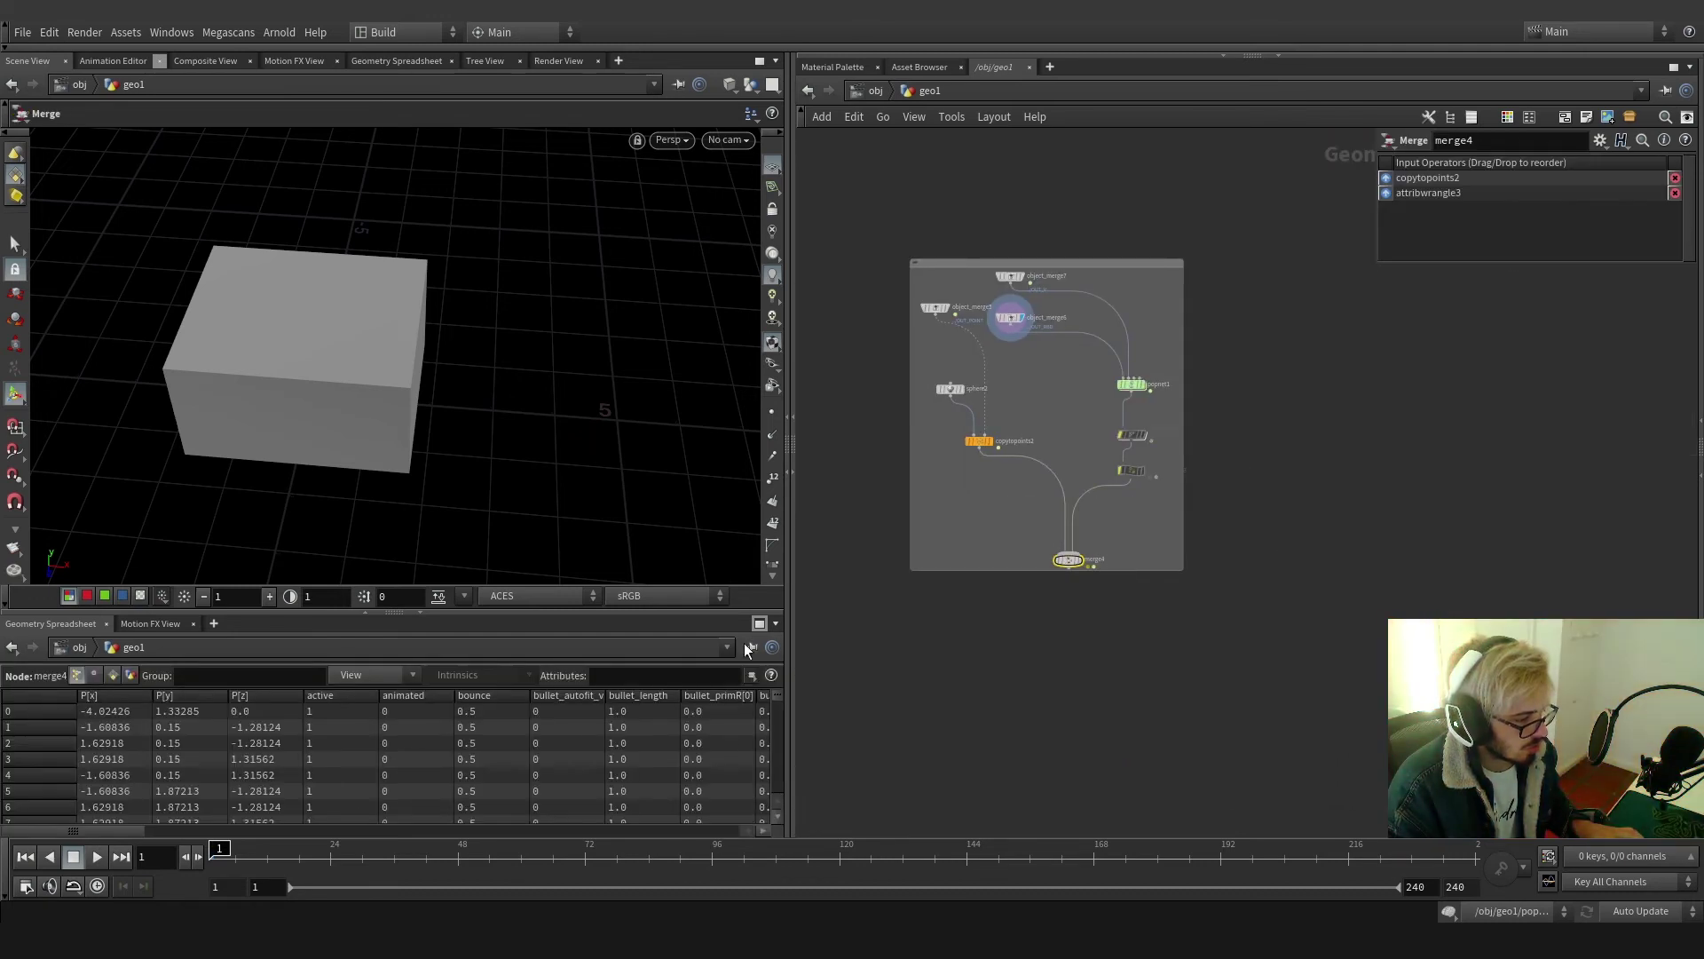
click(1082, 555)
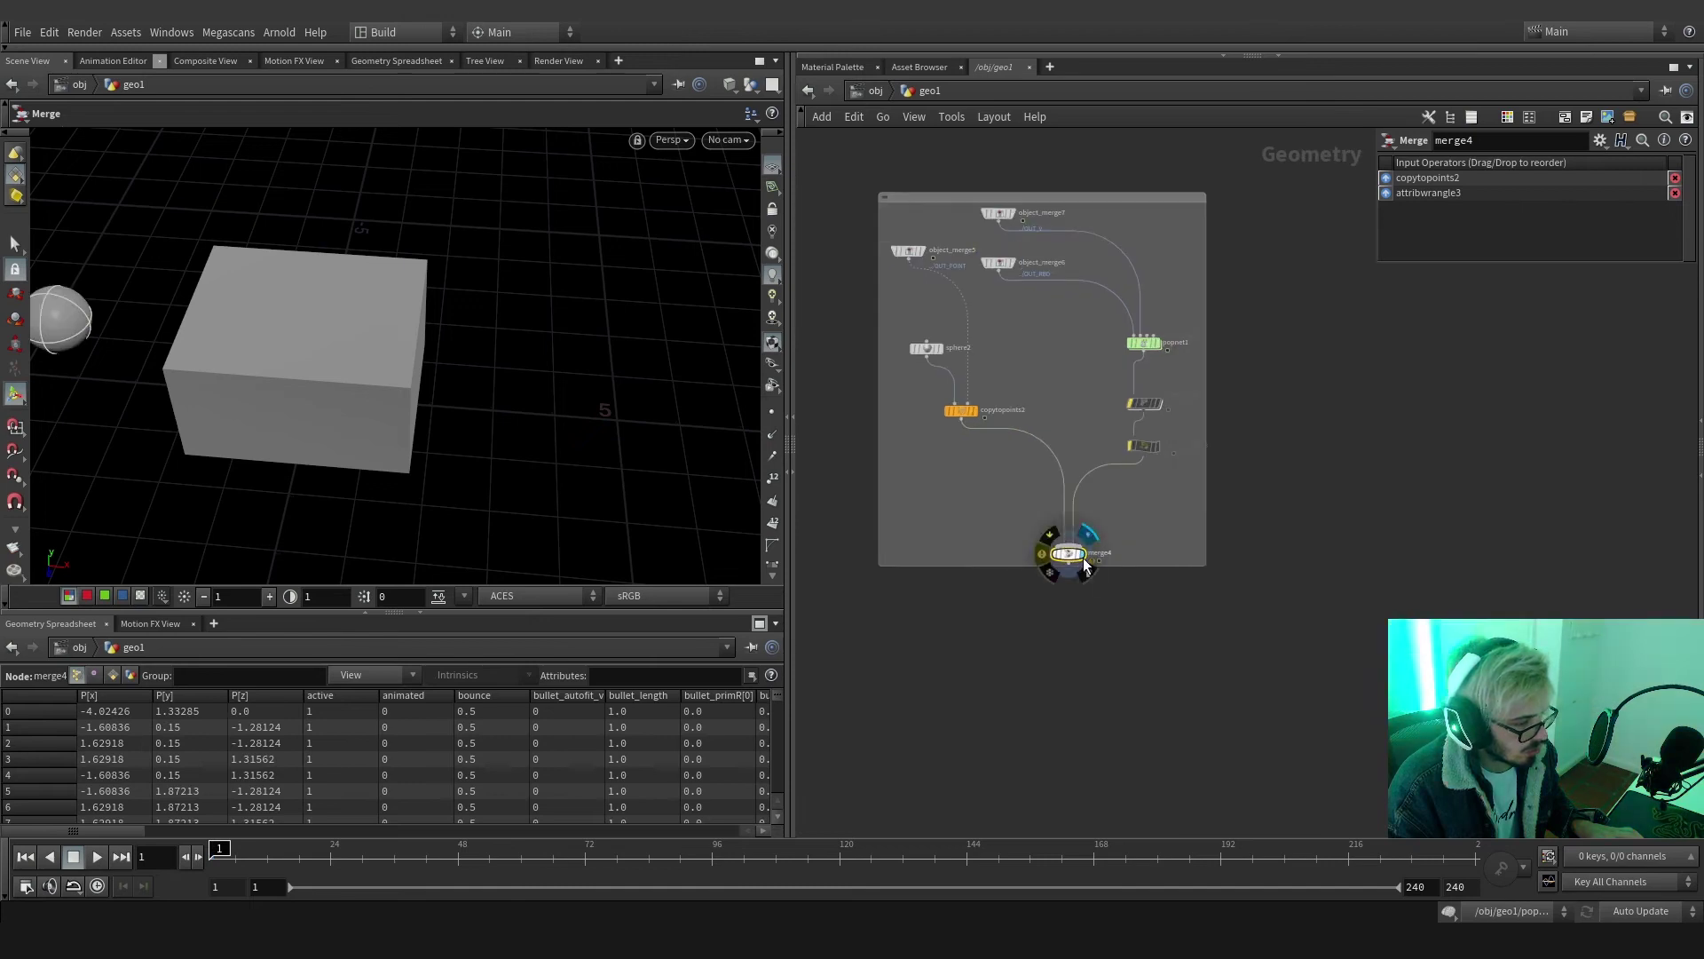
click(100, 856)
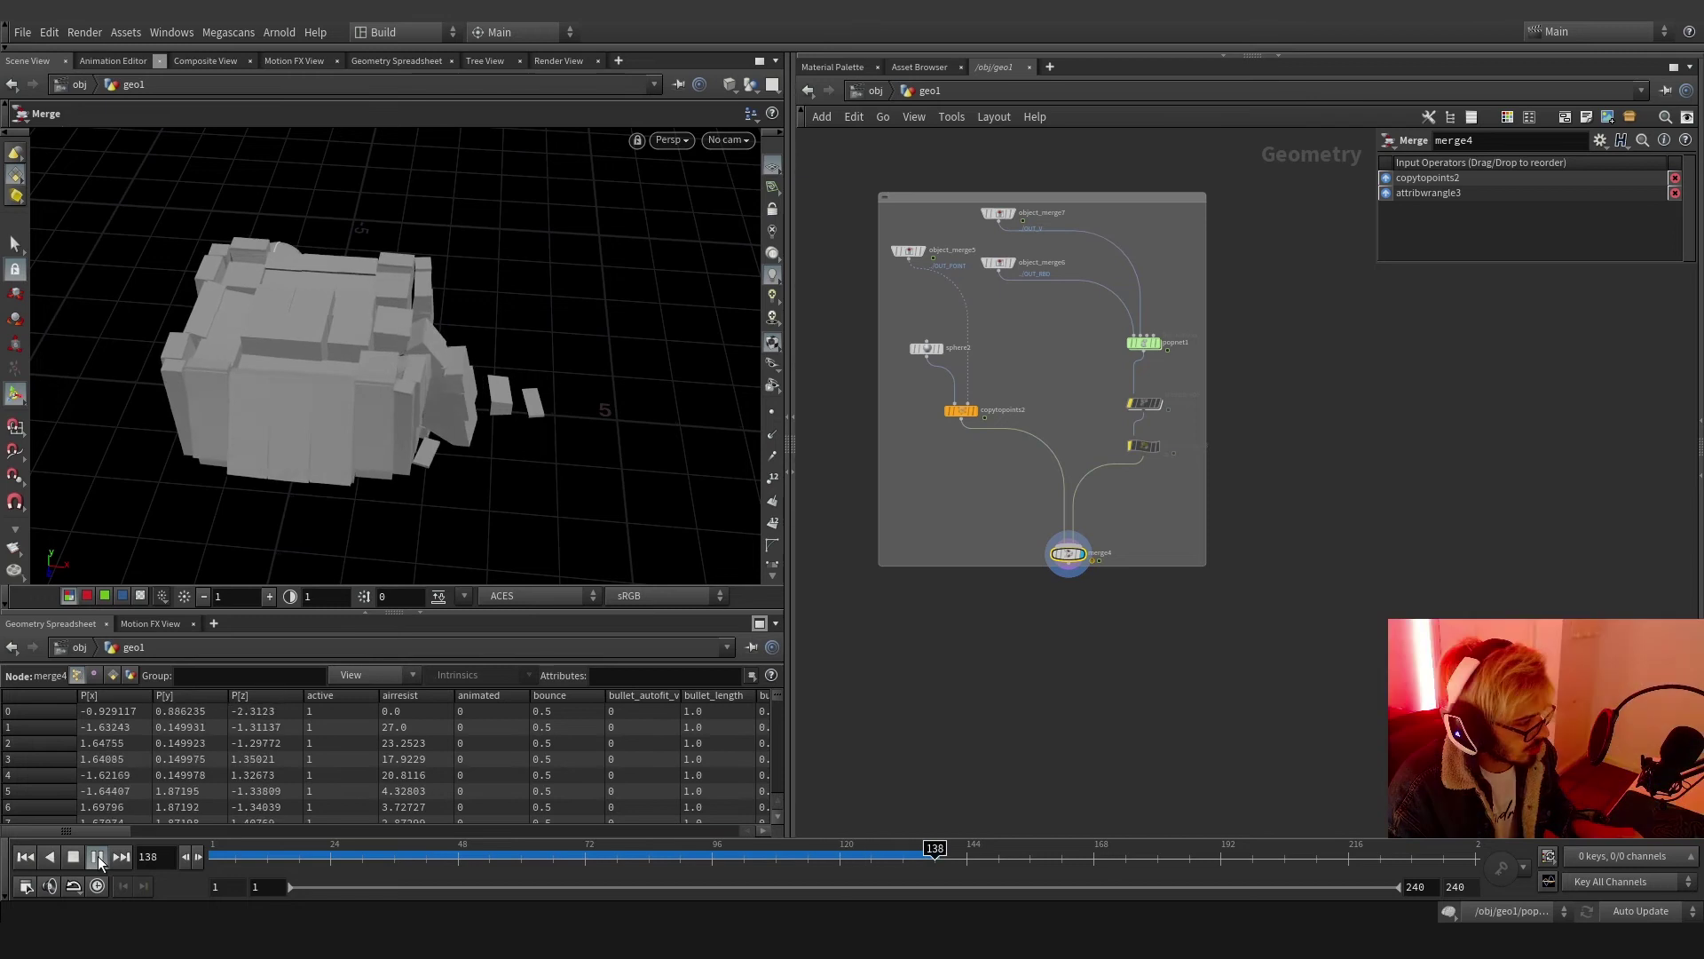
click(98, 857)
alt+drag(253, 367, 190, 263)
alt+right_drag(190, 262, 297, 354)
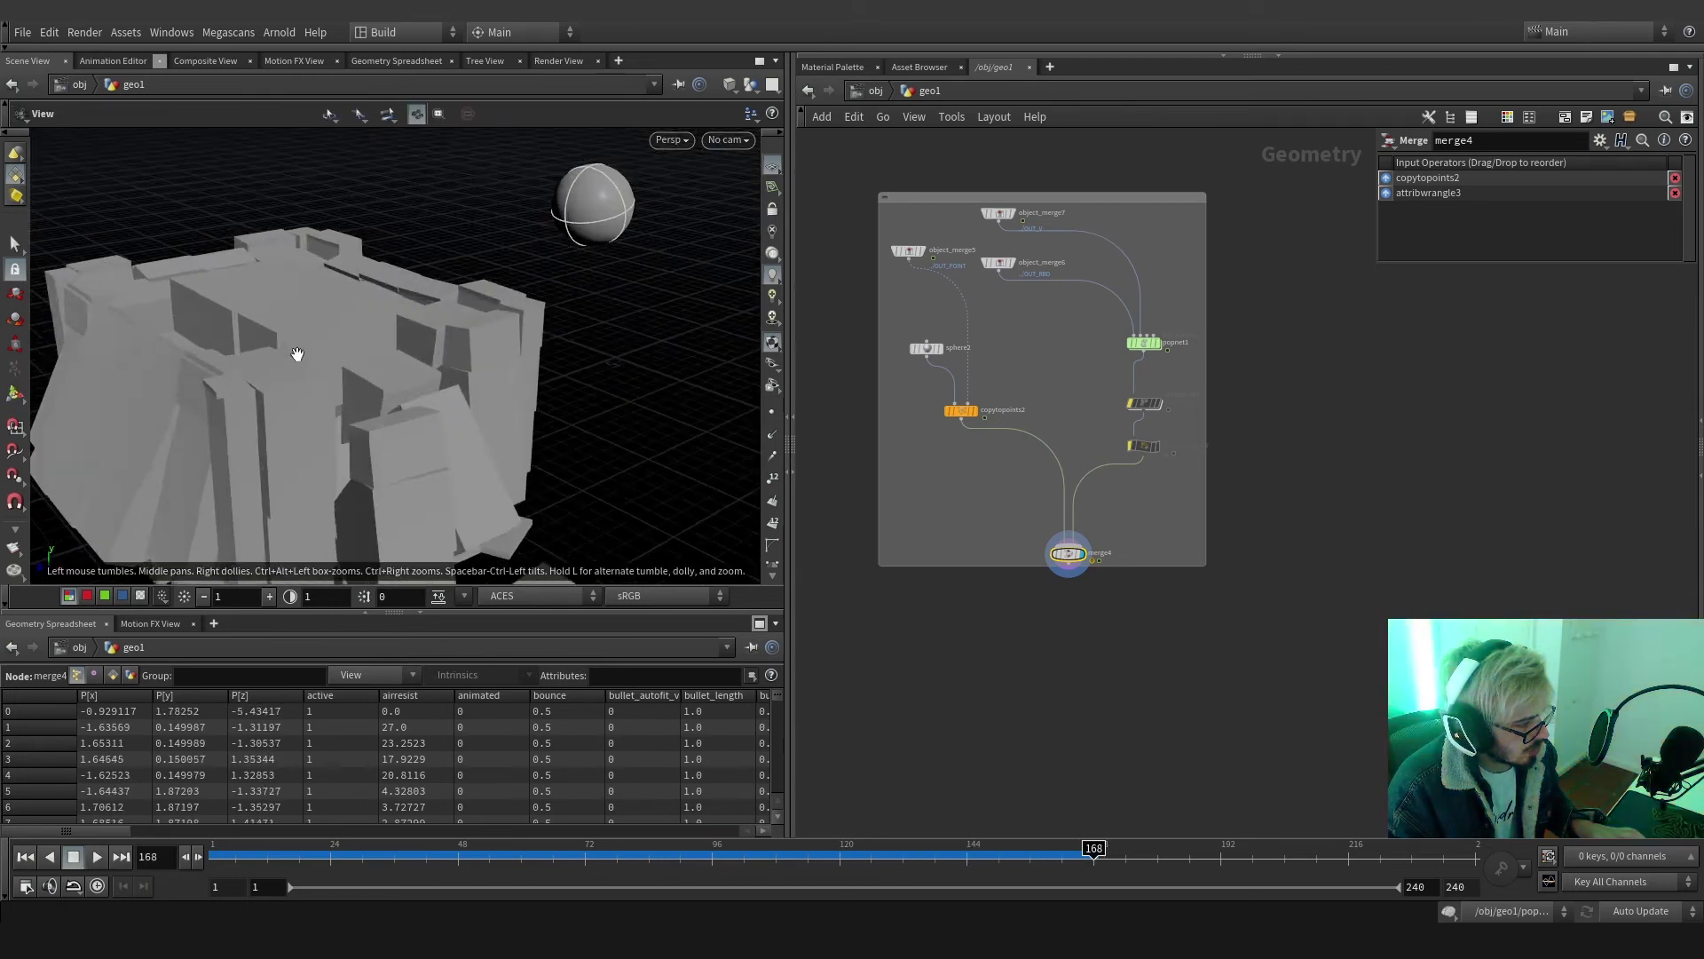
alt+drag(297, 353, 249, 354)
Inside popnet1, edit popadvectbyvolumes1's Velocity Scale and return to geo1
double_click(1143, 344)
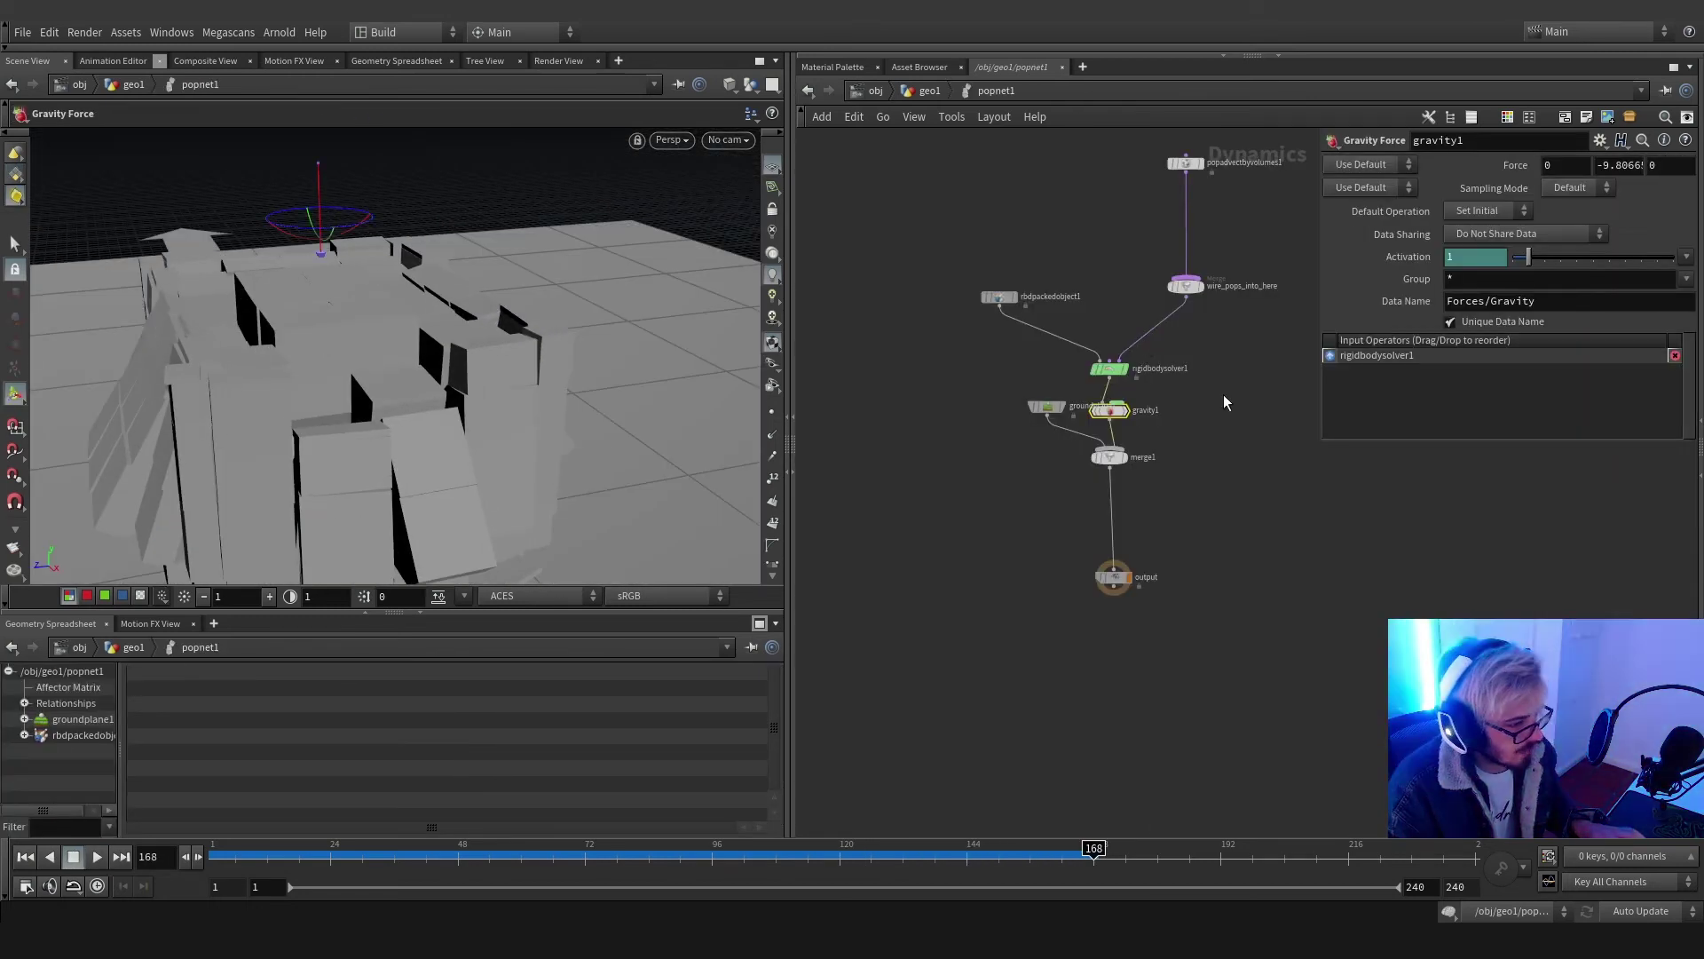
click(1184, 163)
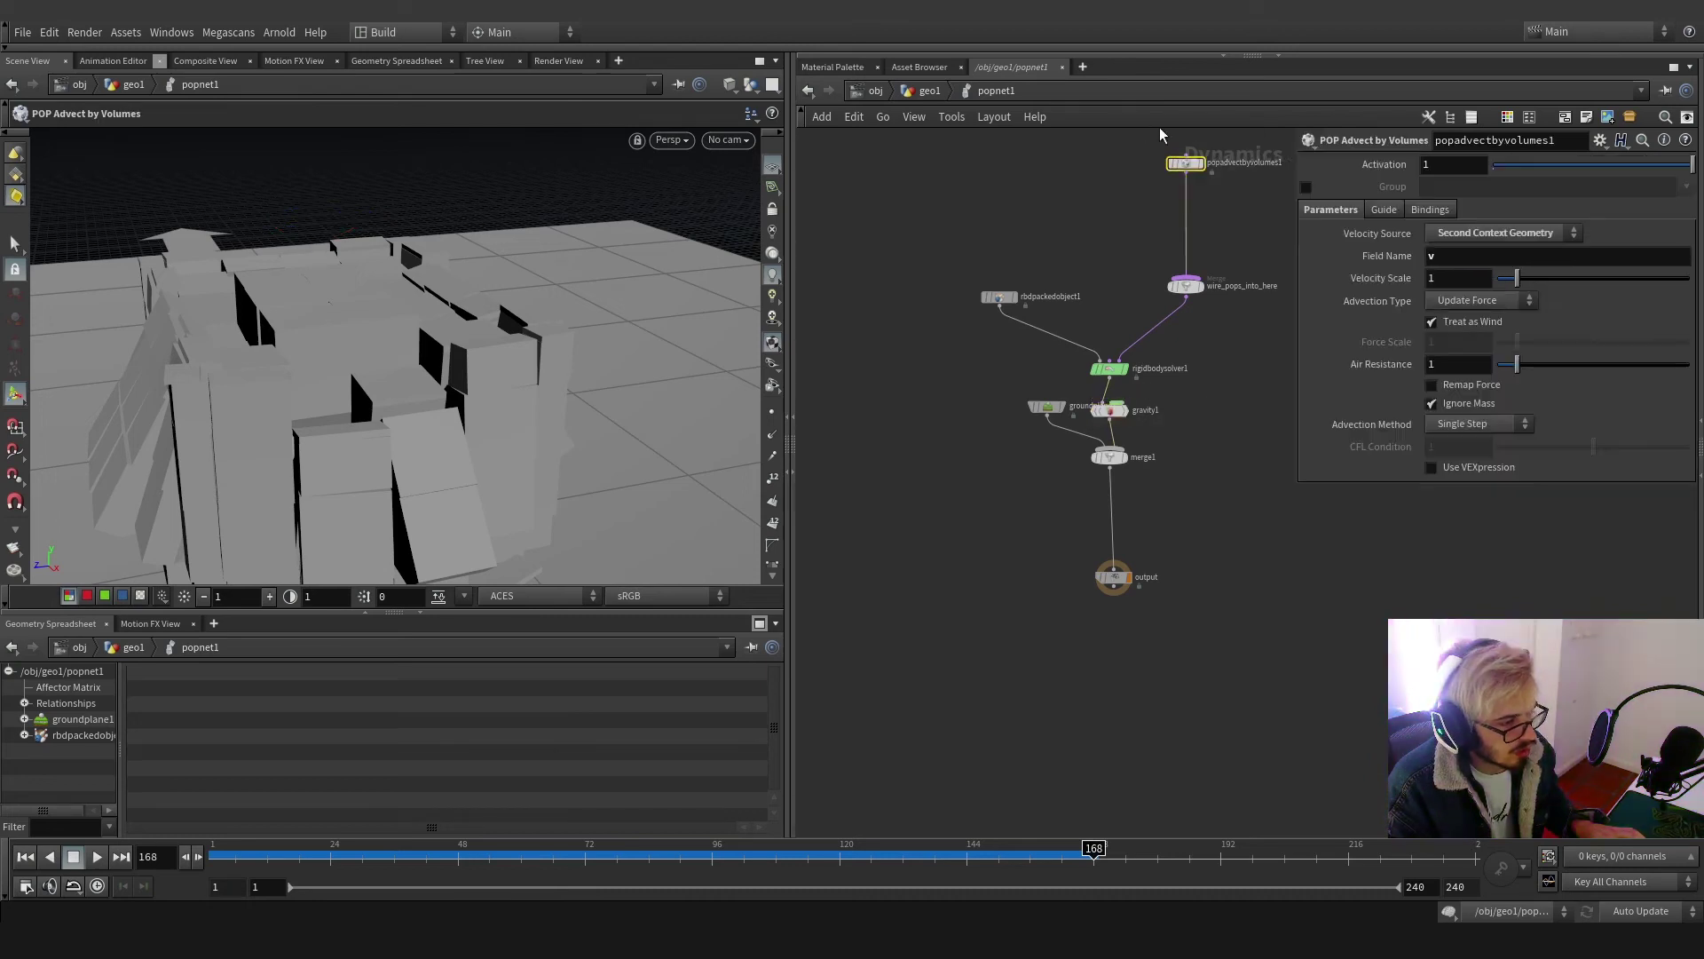
key(Tab)
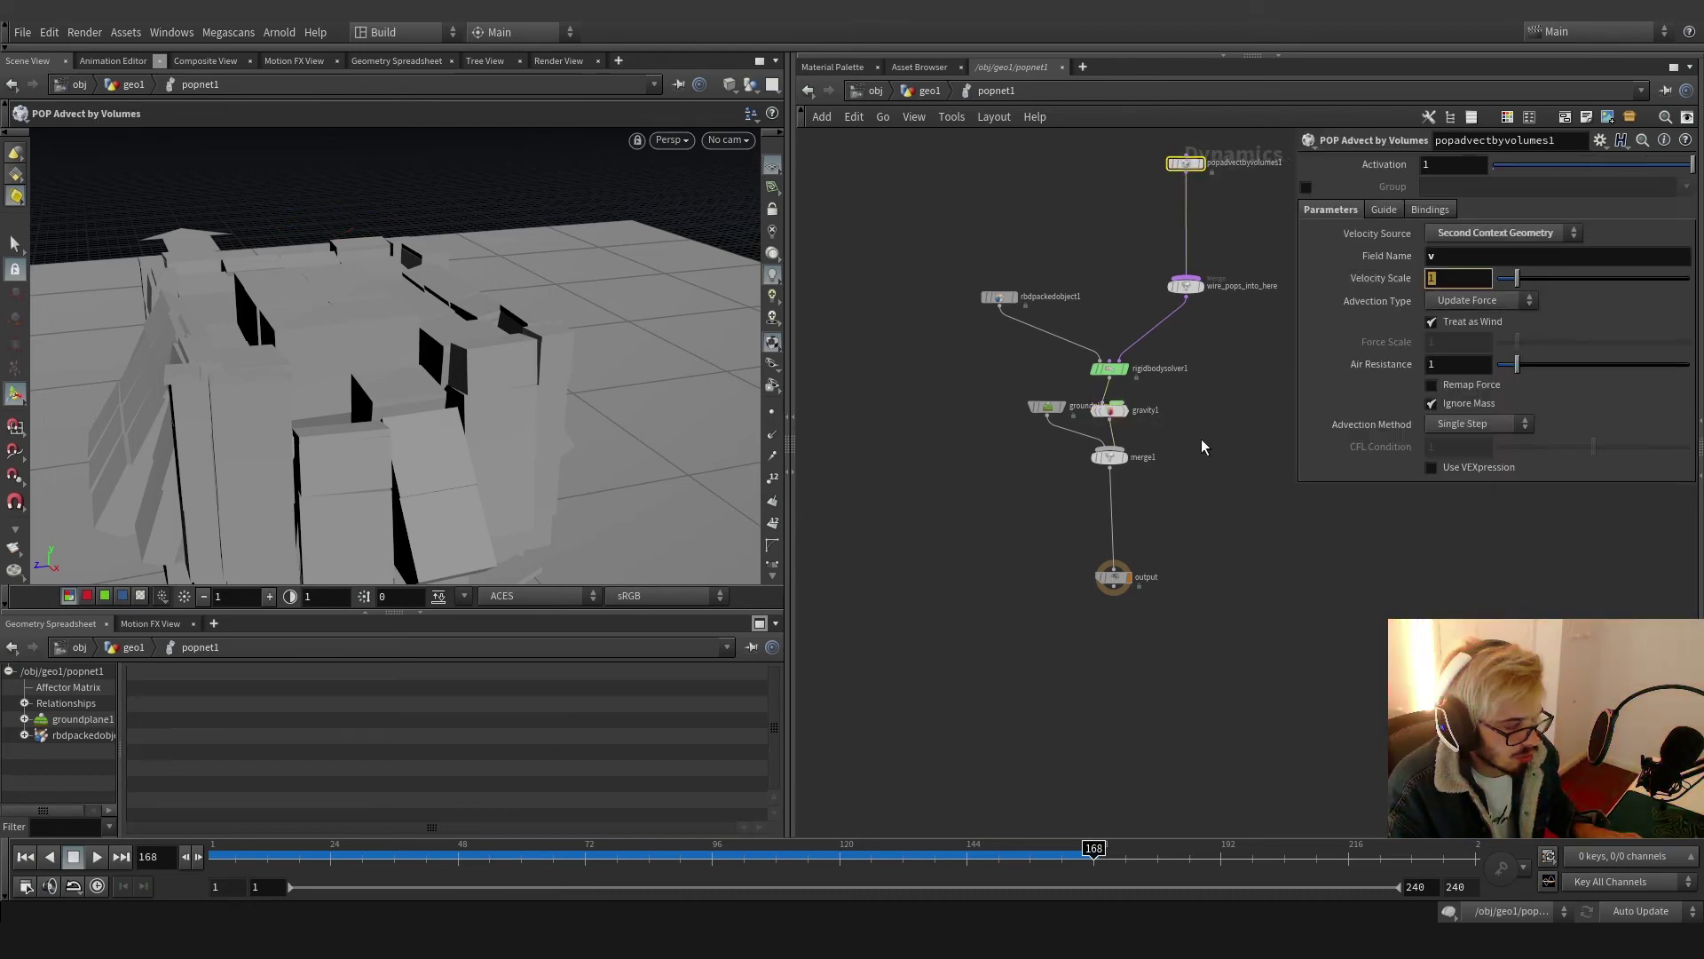
click(936, 91)
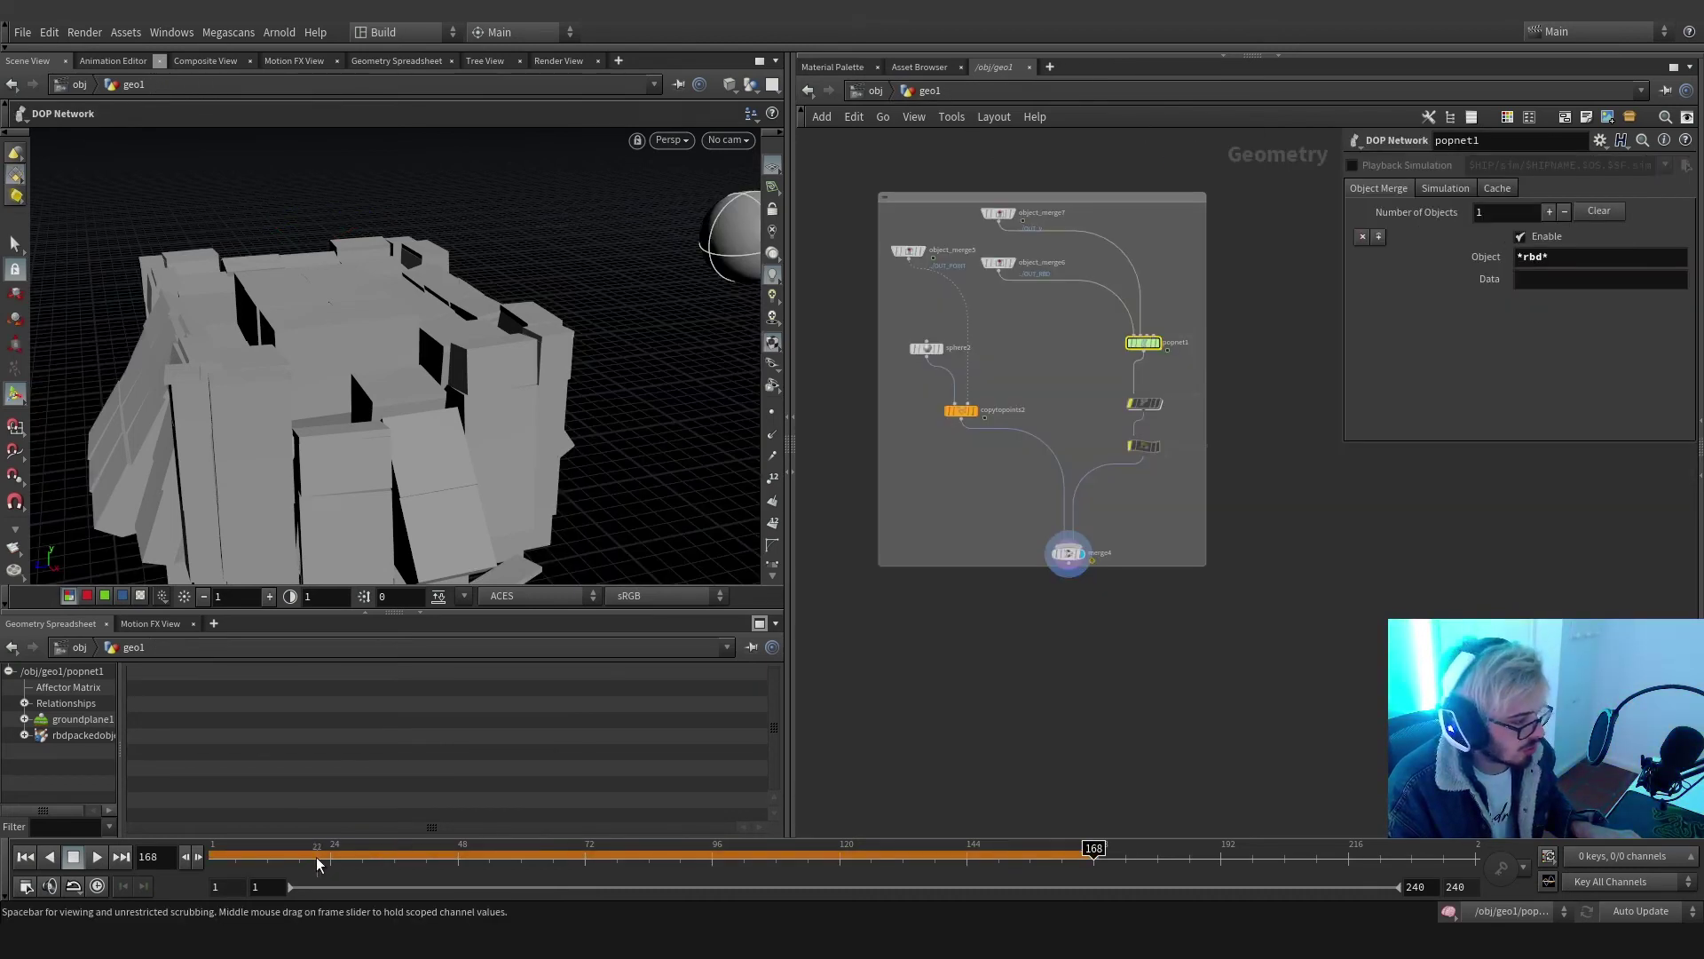
Play the updated simulation from a wider view and scrub the timeline to frame 117
click(99, 856)
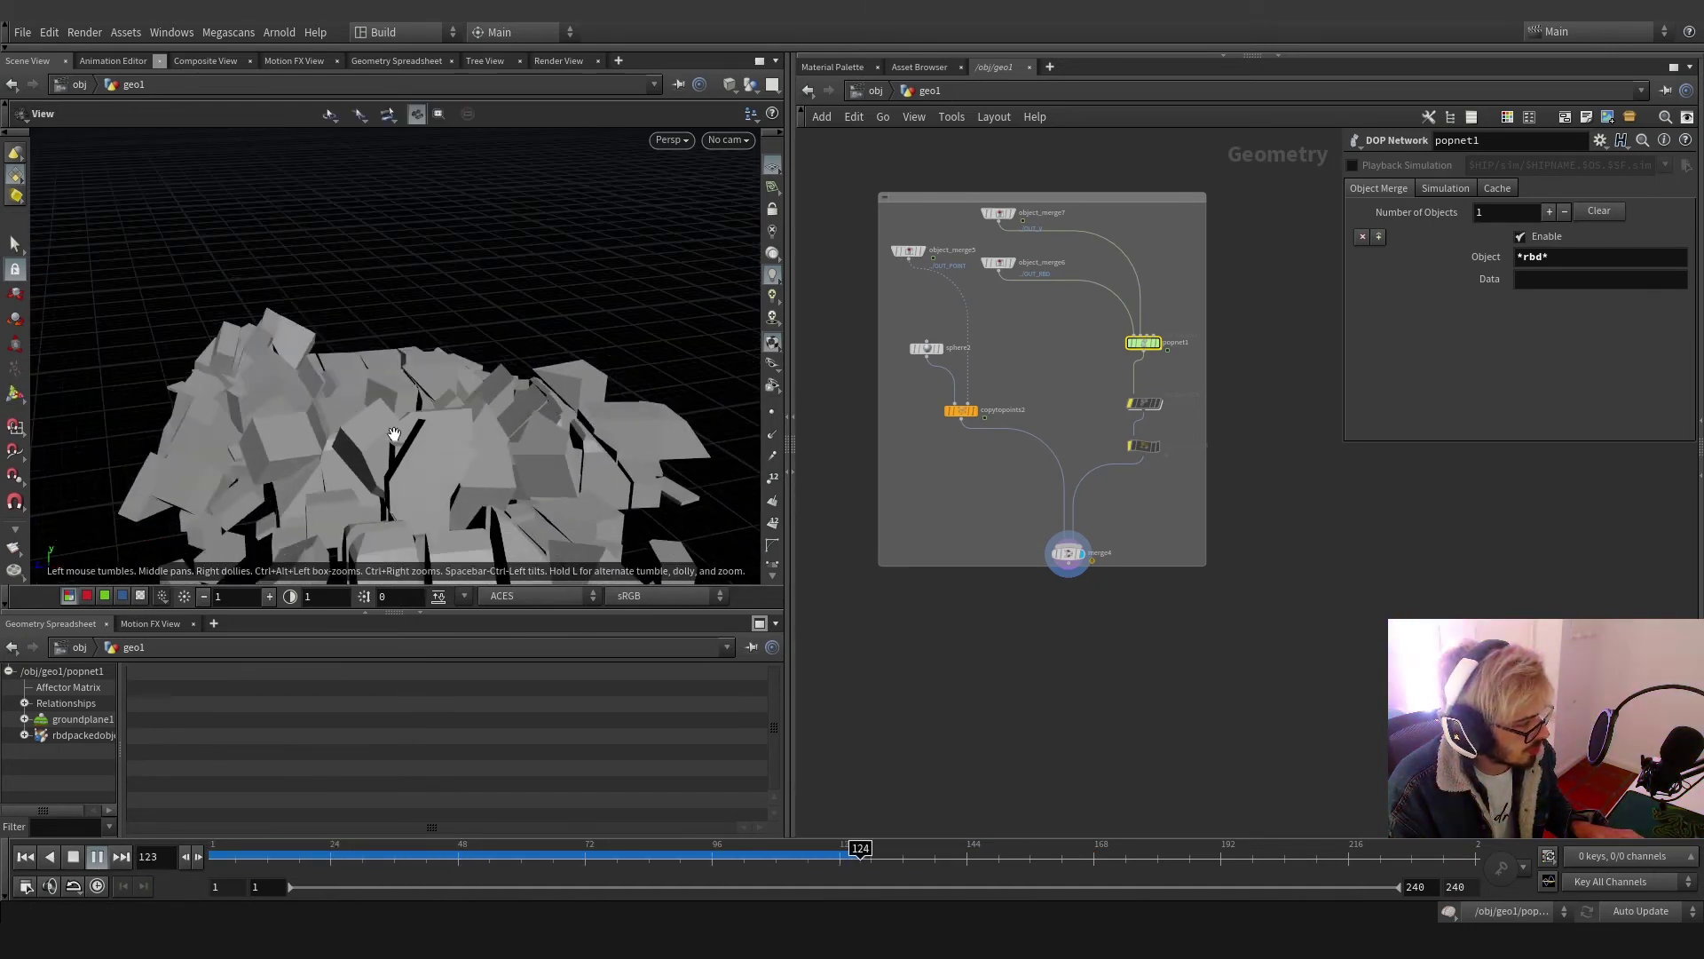
alt+drag(394, 434, 441, 438)
scroll(391, 428, down, 3)
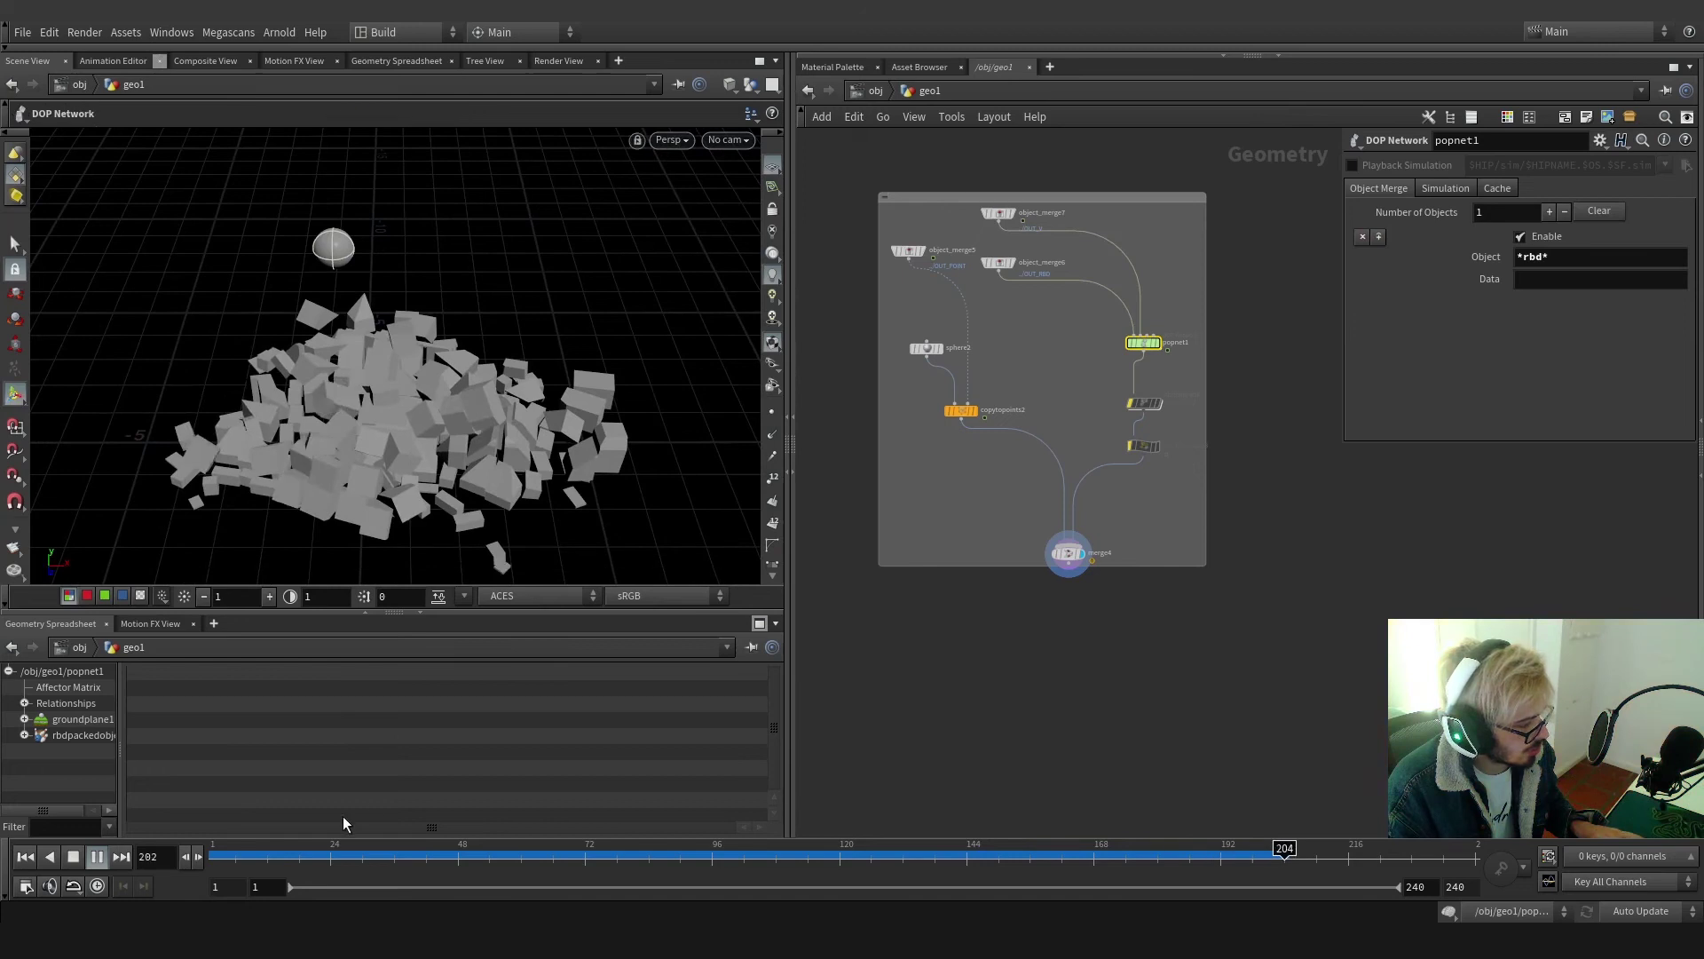
drag(213, 857, 824, 858)
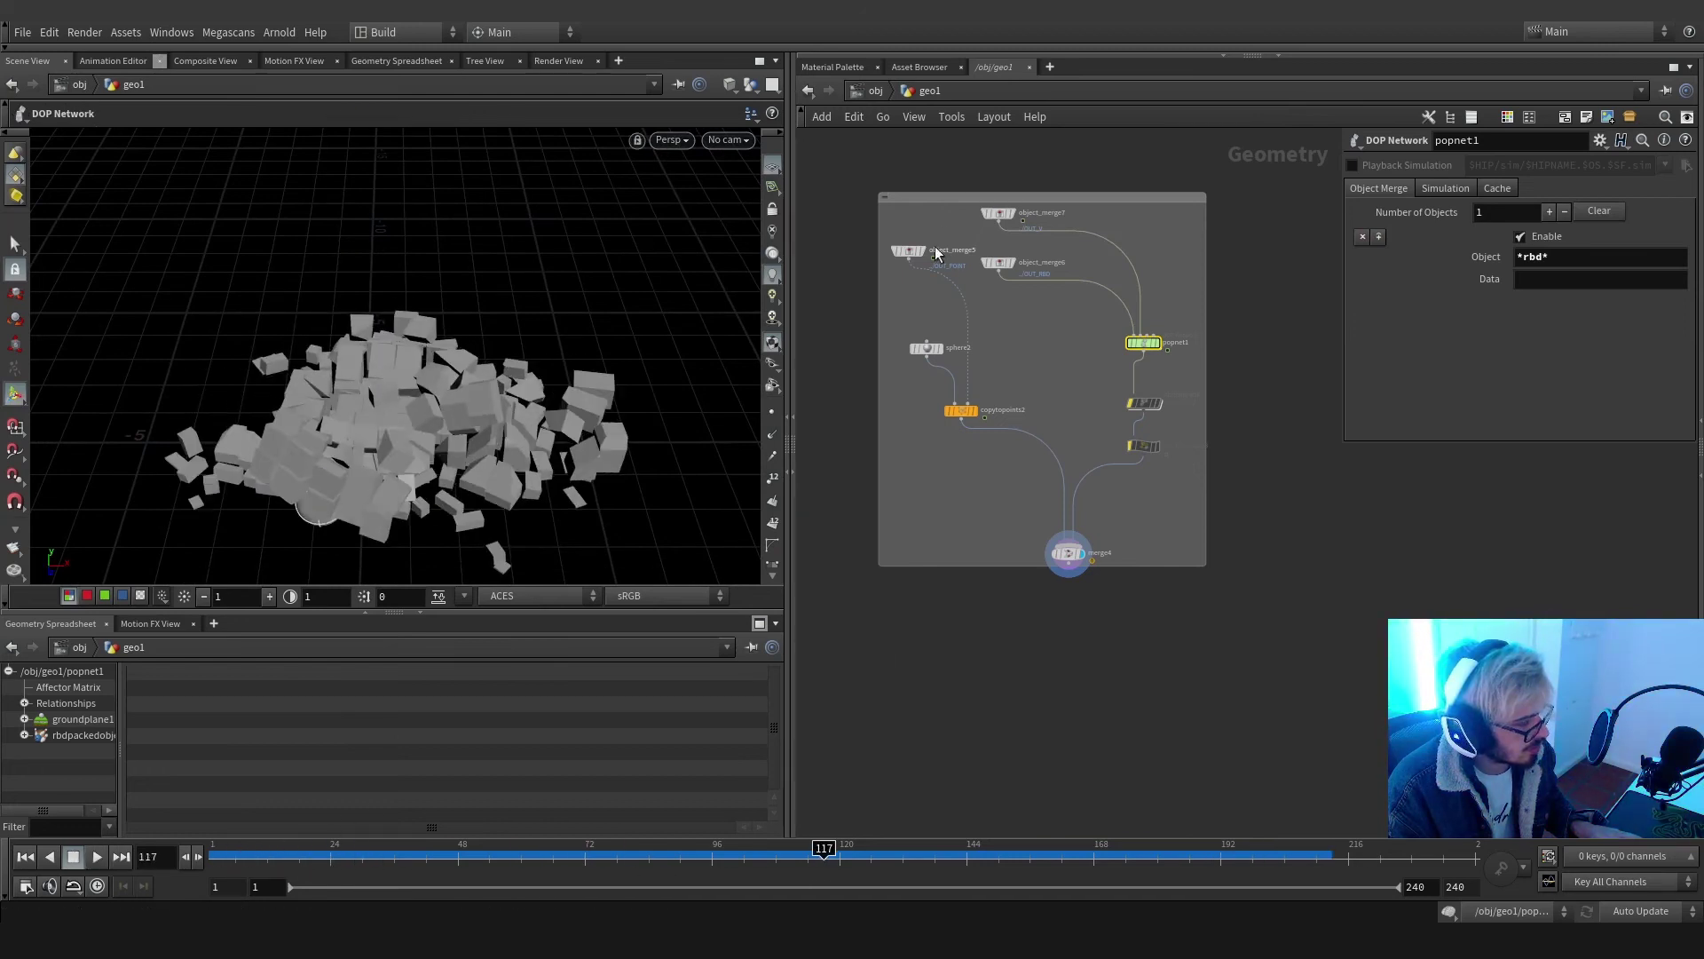
click(876, 90)
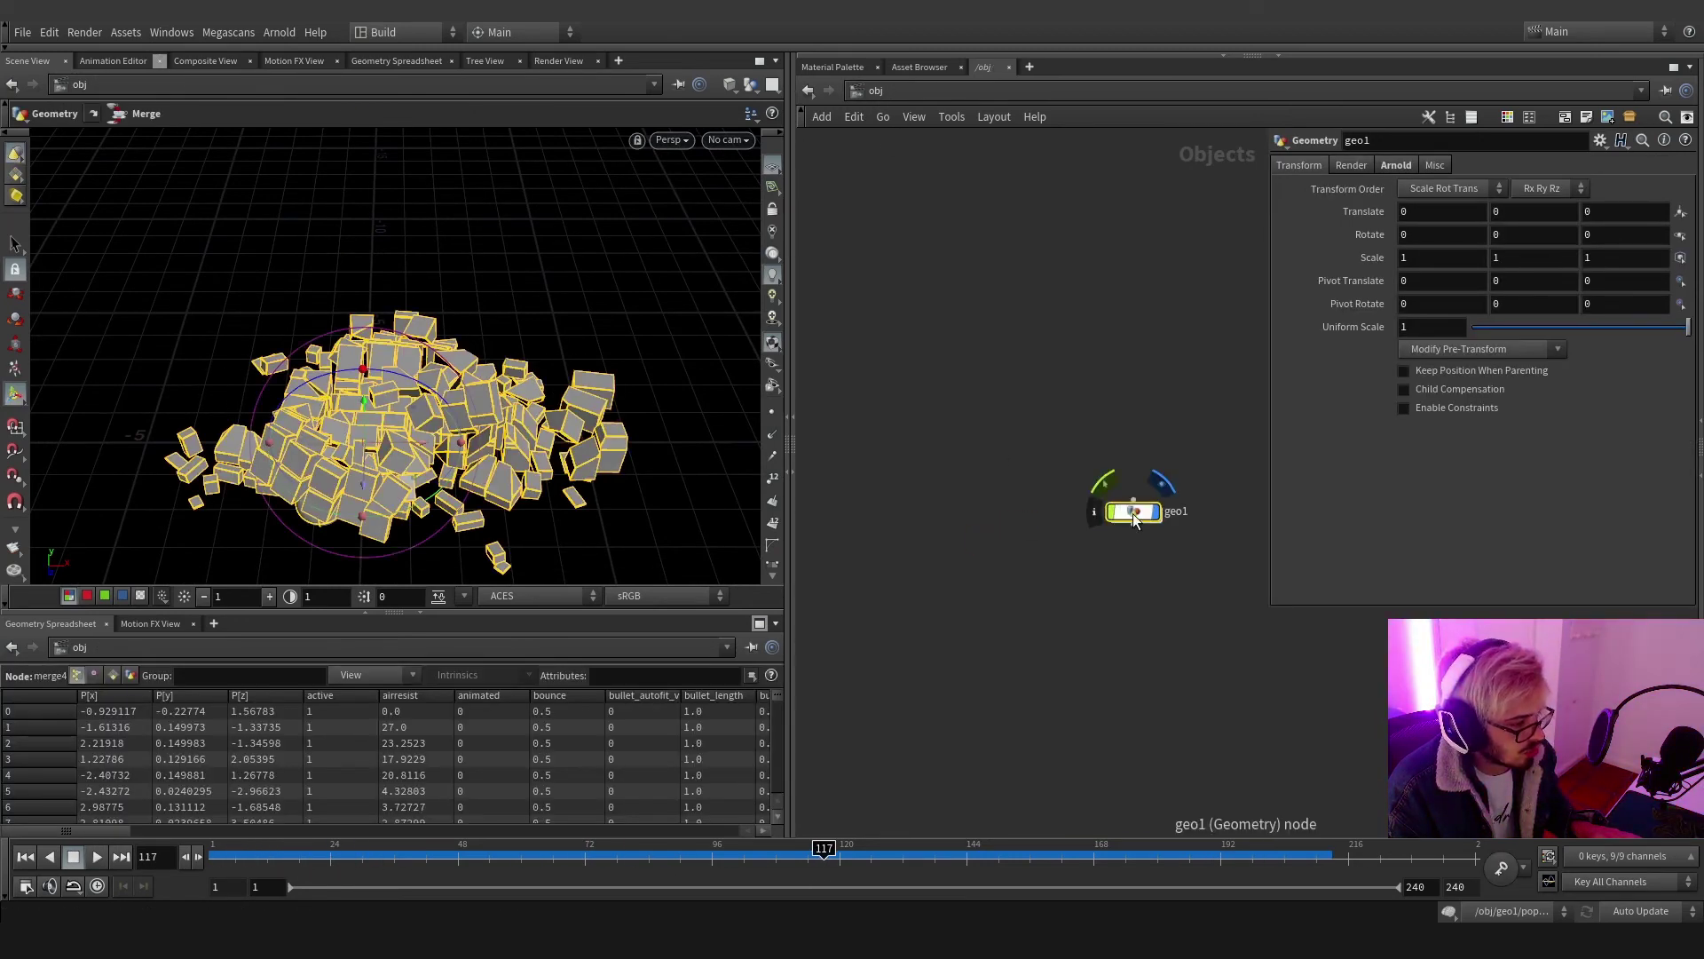
double_click(1134, 513)
scroll(1063, 625, down, 3)
scroll(950, 584, up, 4)
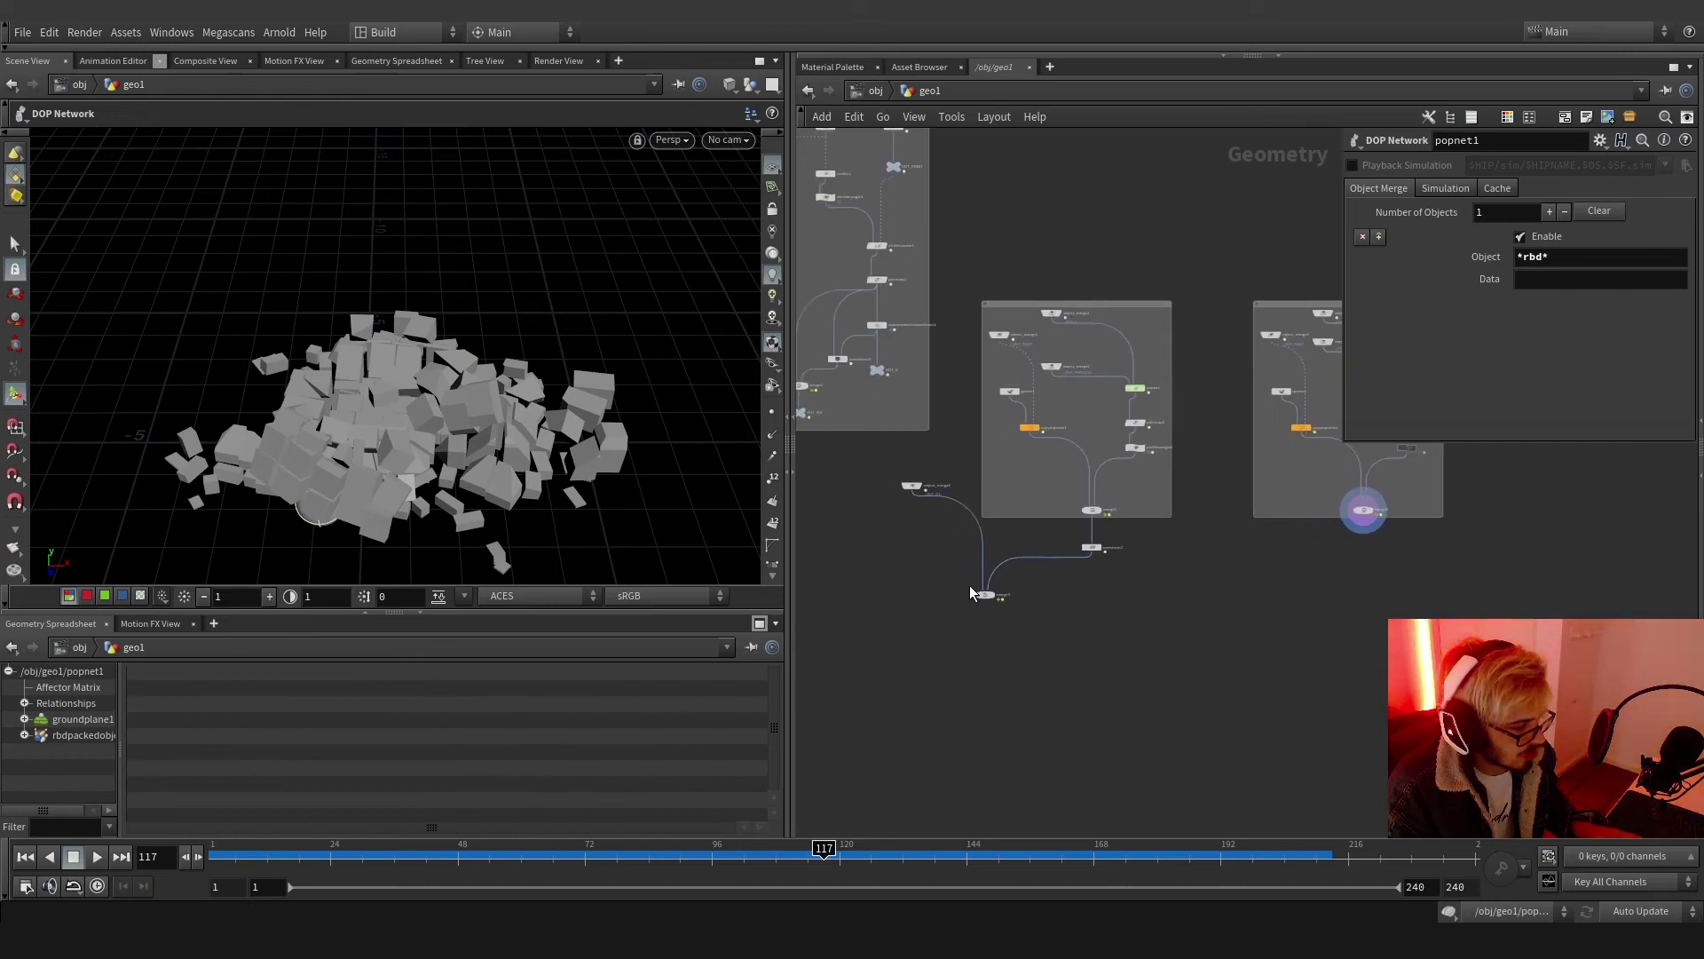
key(Tab)
text(t)
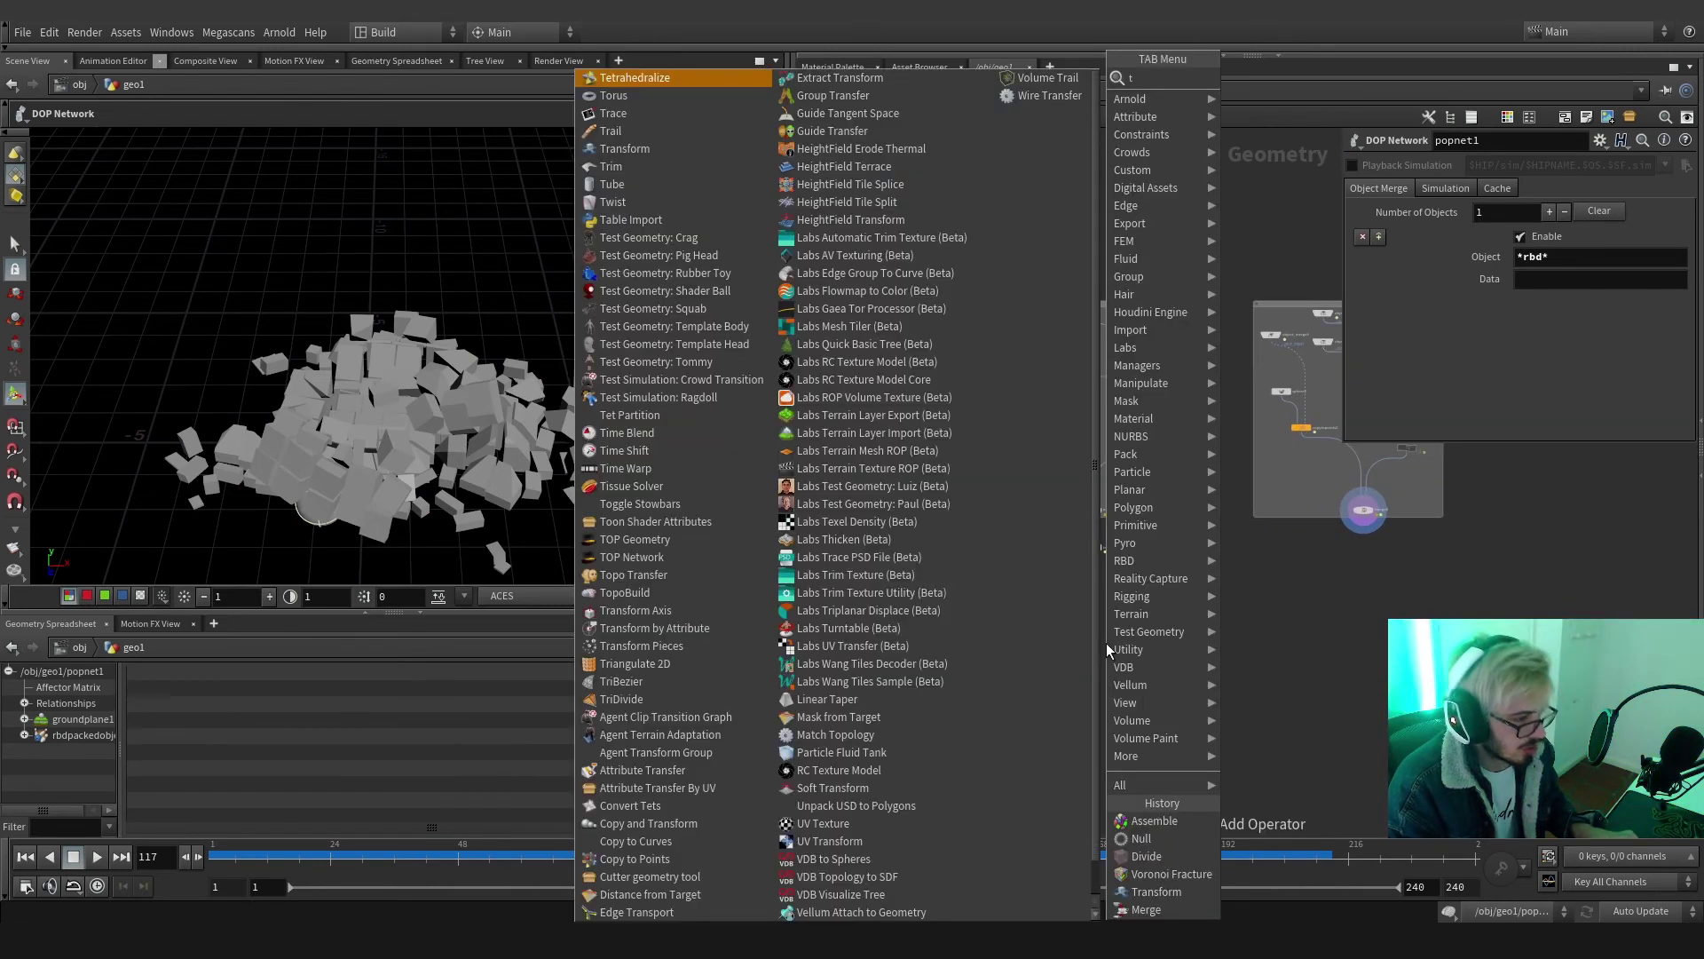
click(1281, 612)
Duplicate transform1 and wire the copy beneath merge4, the output of the rigid body setup
scroll(1072, 573, up, 3)
alt+drag(1113, 532, 1577, 529)
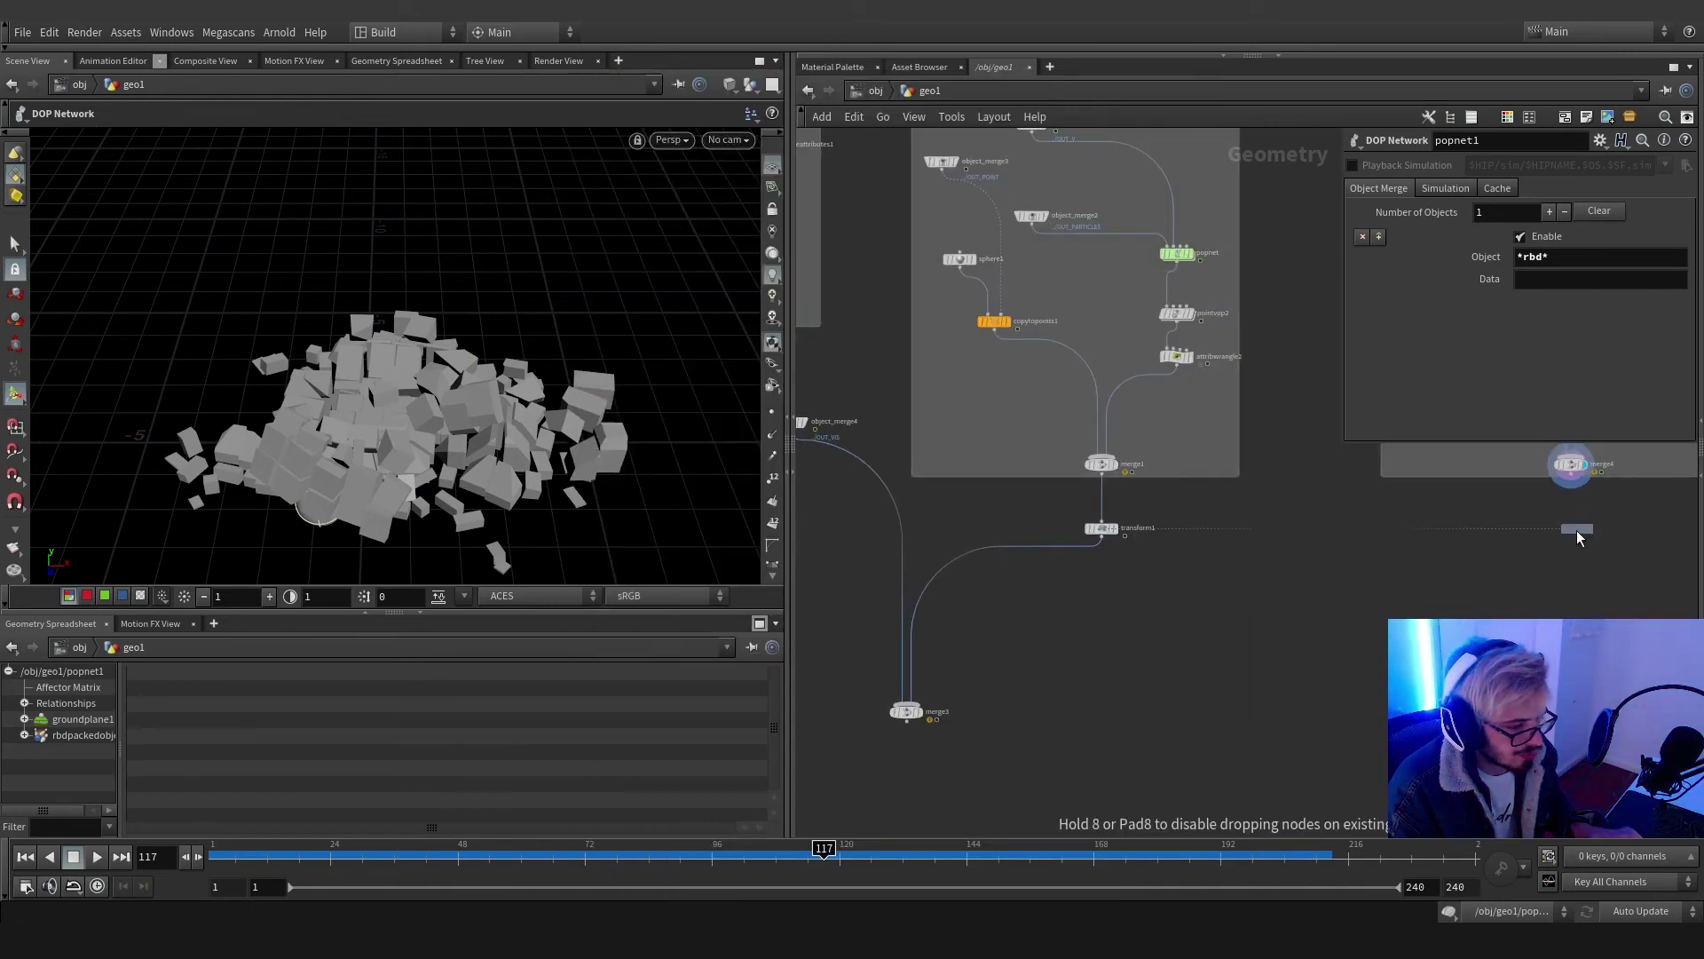
click(1571, 529)
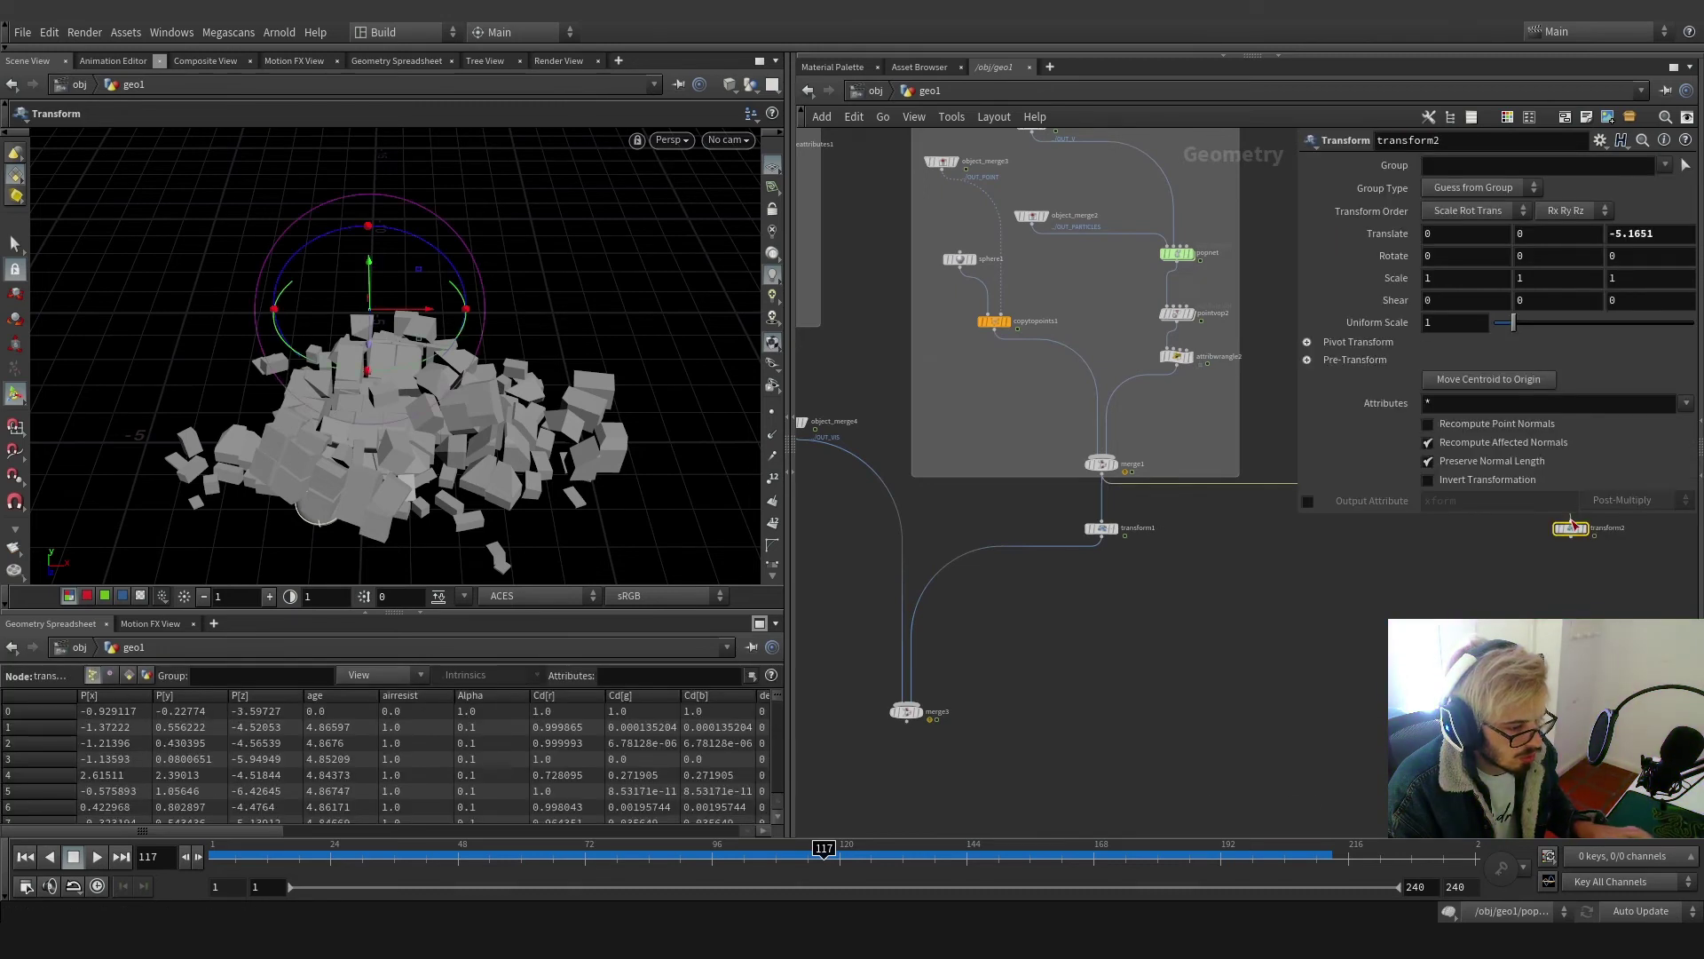
middle_drag(1575, 574, 1423, 652)
drag(1419, 552, 1419, 601)
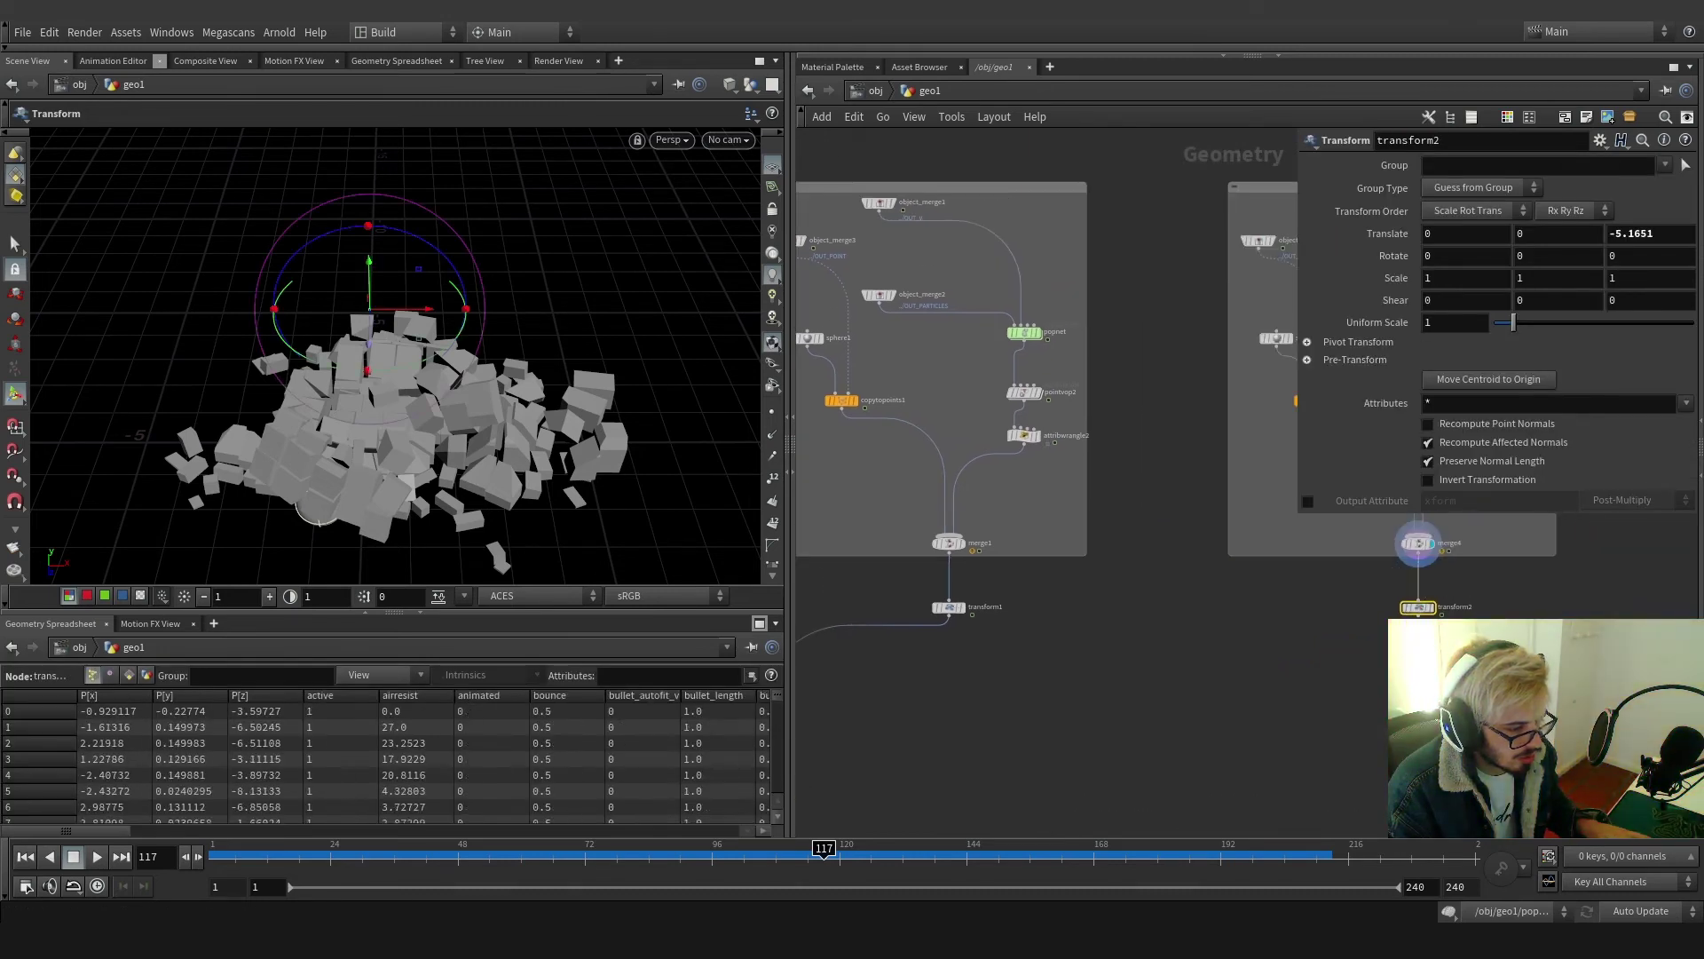
Connect transform2 to the final merge node and tidy the object_merge4 wire by routing it through a dot
click(1418, 616)
scroll(1165, 682, down, 2)
middle_drag(1164, 682, 1430, 595)
scroll(1173, 659, up, 2)
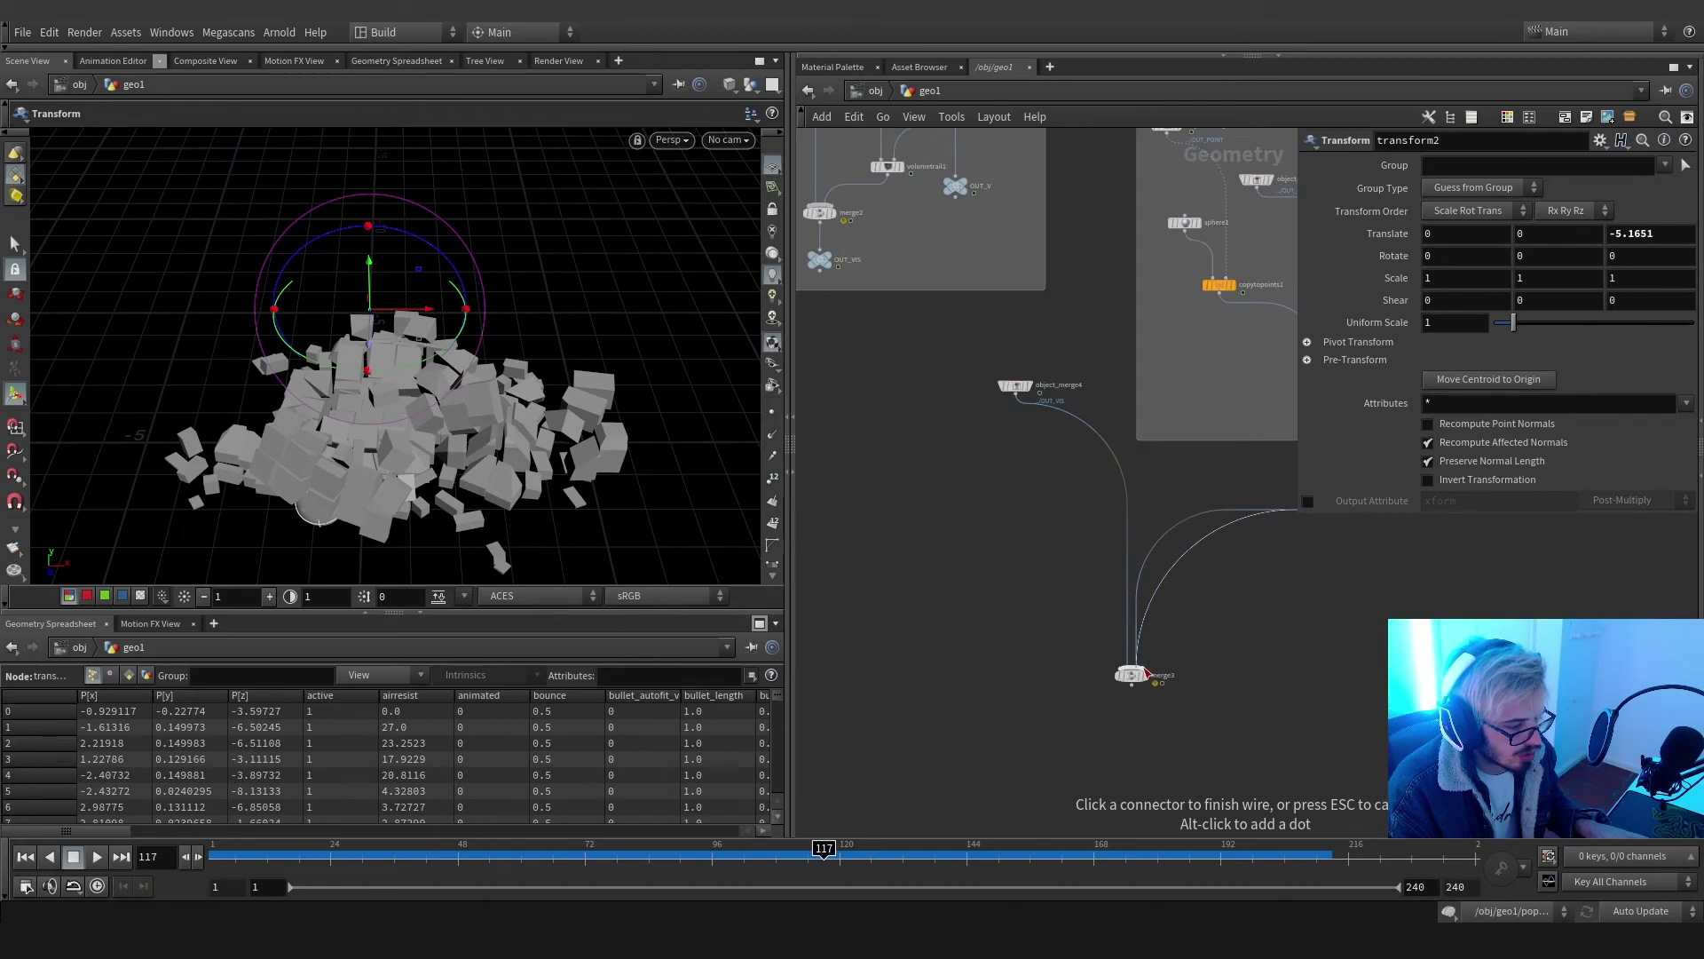
click(1136, 677)
scroll(1128, 675, down, 6)
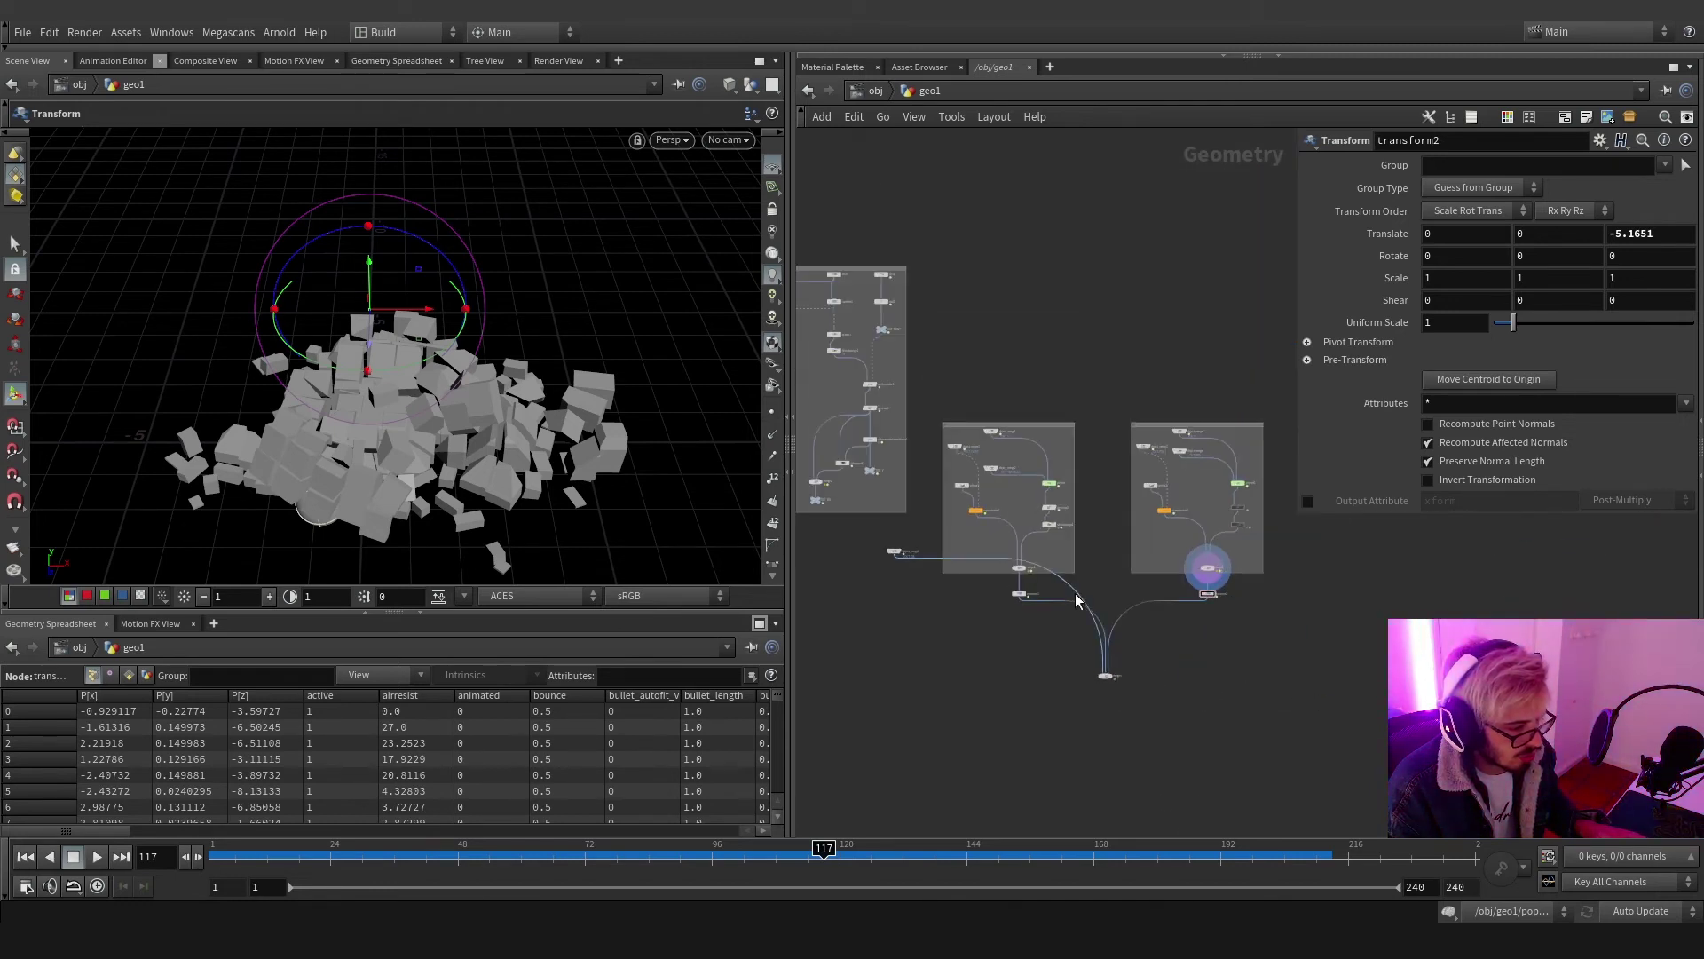
drag(1072, 593, 915, 625)
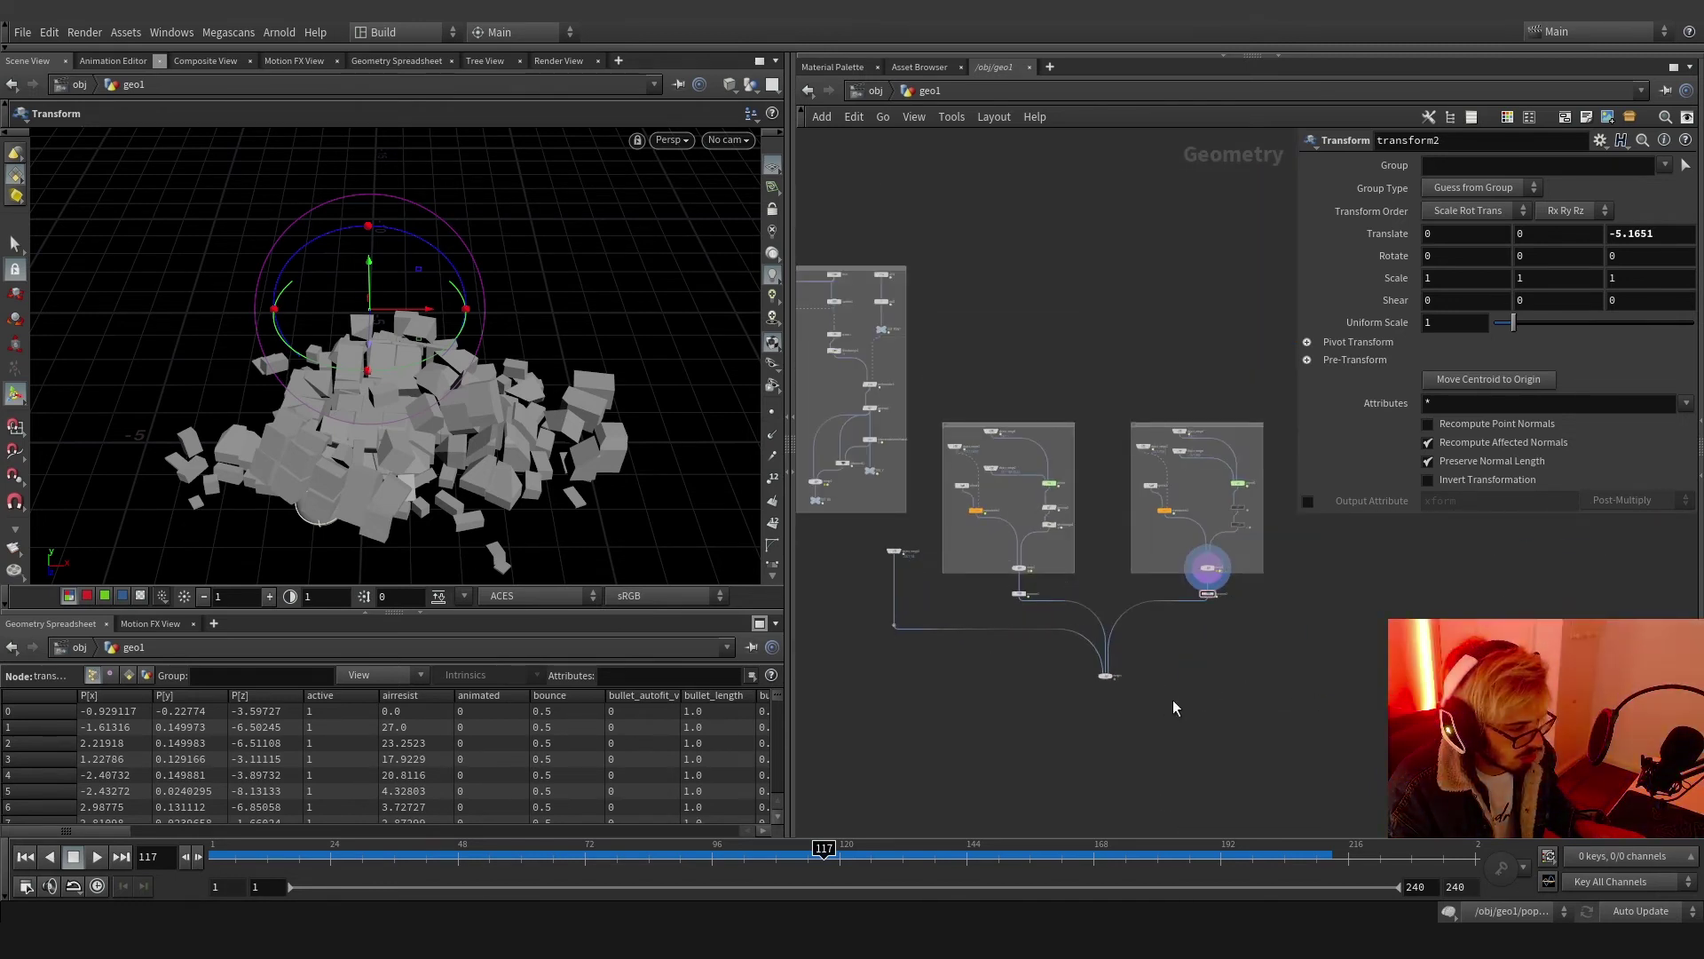
Display the final merge and move transform2 to a Z translation of -10.8082, checking the setups side by side at frame 50
scroll(1011, 638, up, 5)
click(1004, 634)
middle_drag(1138, 547, 973, 673)
drag(1207, 578, 1070, 463)
alt+drag(621, 373, 715, 435)
alt+middle_drag(675, 440, 515, 348)
alt+drag(475, 352, 524, 360)
drag(359, 854, 468, 866)
Add an IsoOffset node fed by the source box beside the fracture branch that ends in OUT_RBD
scroll(989, 685, down, 5)
middle_drag(1035, 684, 1309, 700)
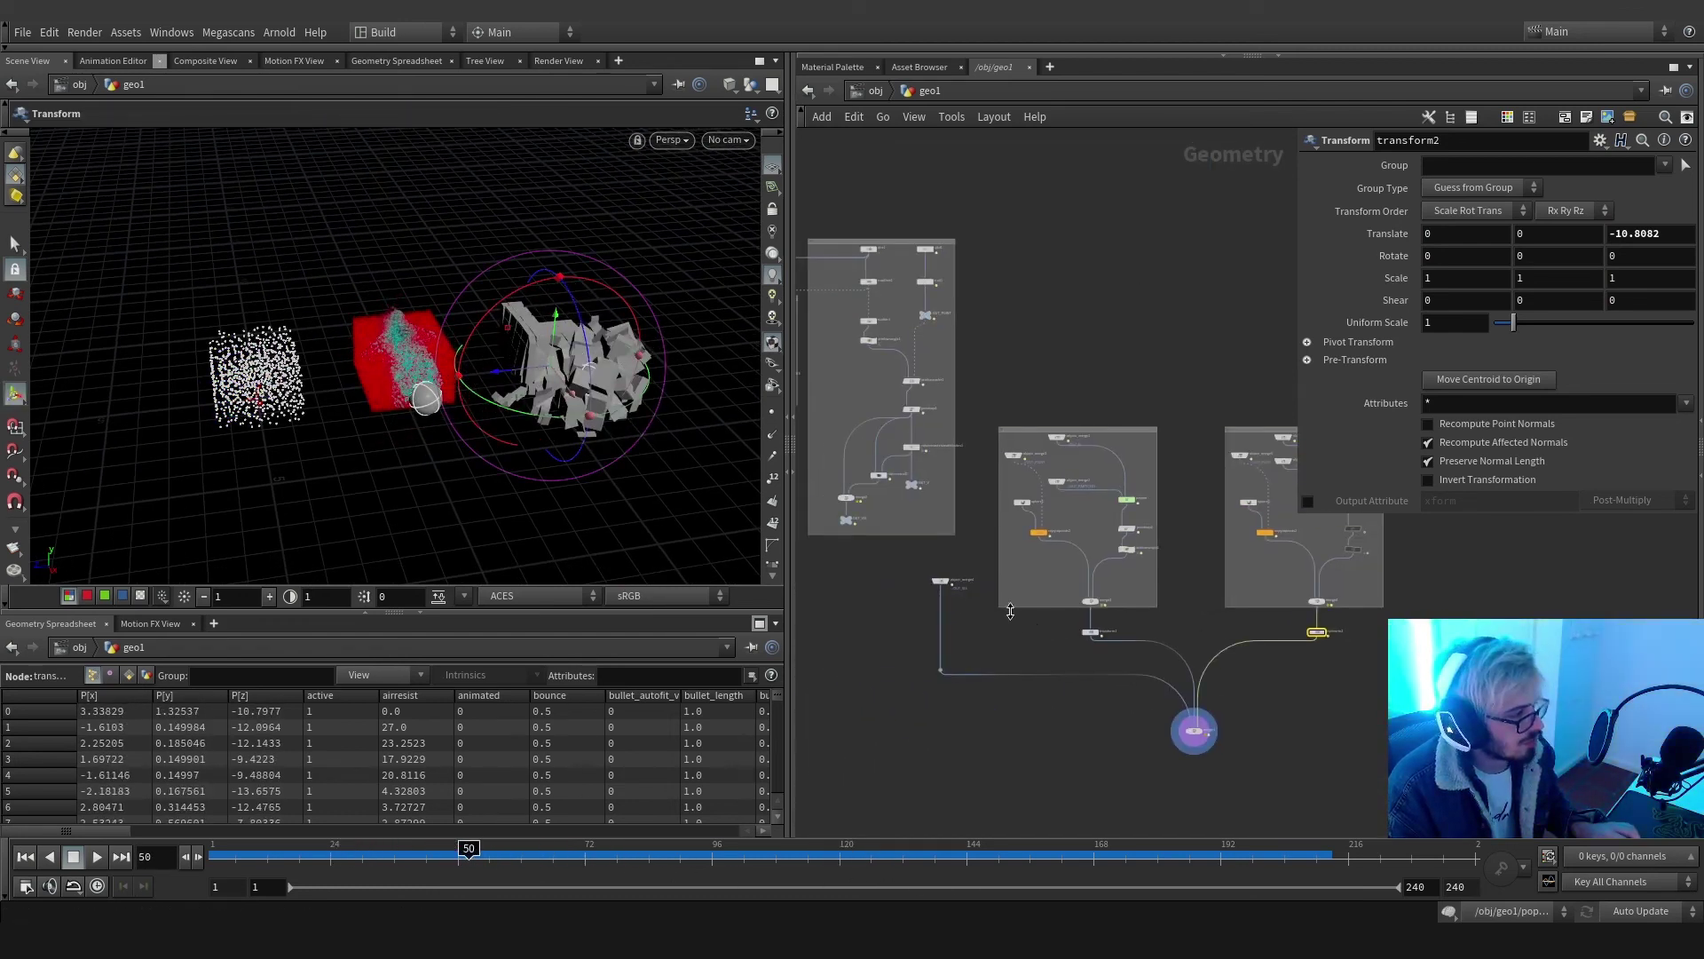
middle_drag(1011, 610, 1153, 616)
scroll(812, 383, up, 3)
middle_drag(811, 383, 1147, 523)
scroll(983, 486, up, 1)
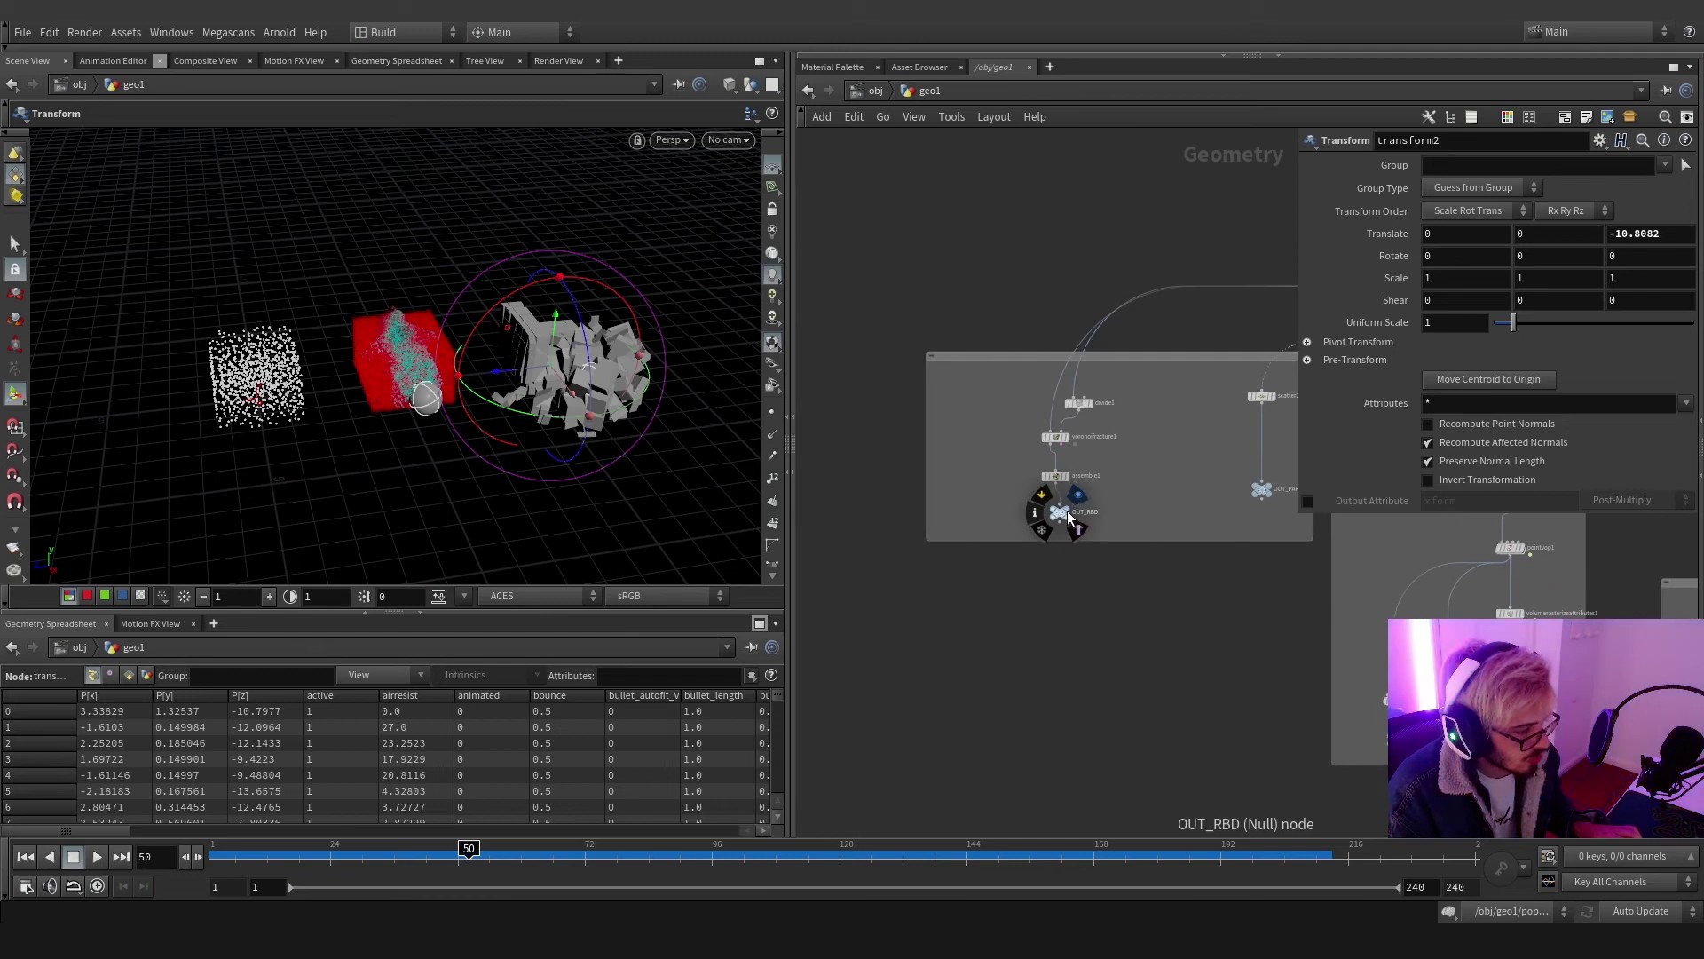
drag(1067, 516, 1063, 524)
middle_drag(979, 464, 894, 537)
middle_drag(1061, 556, 877, 610)
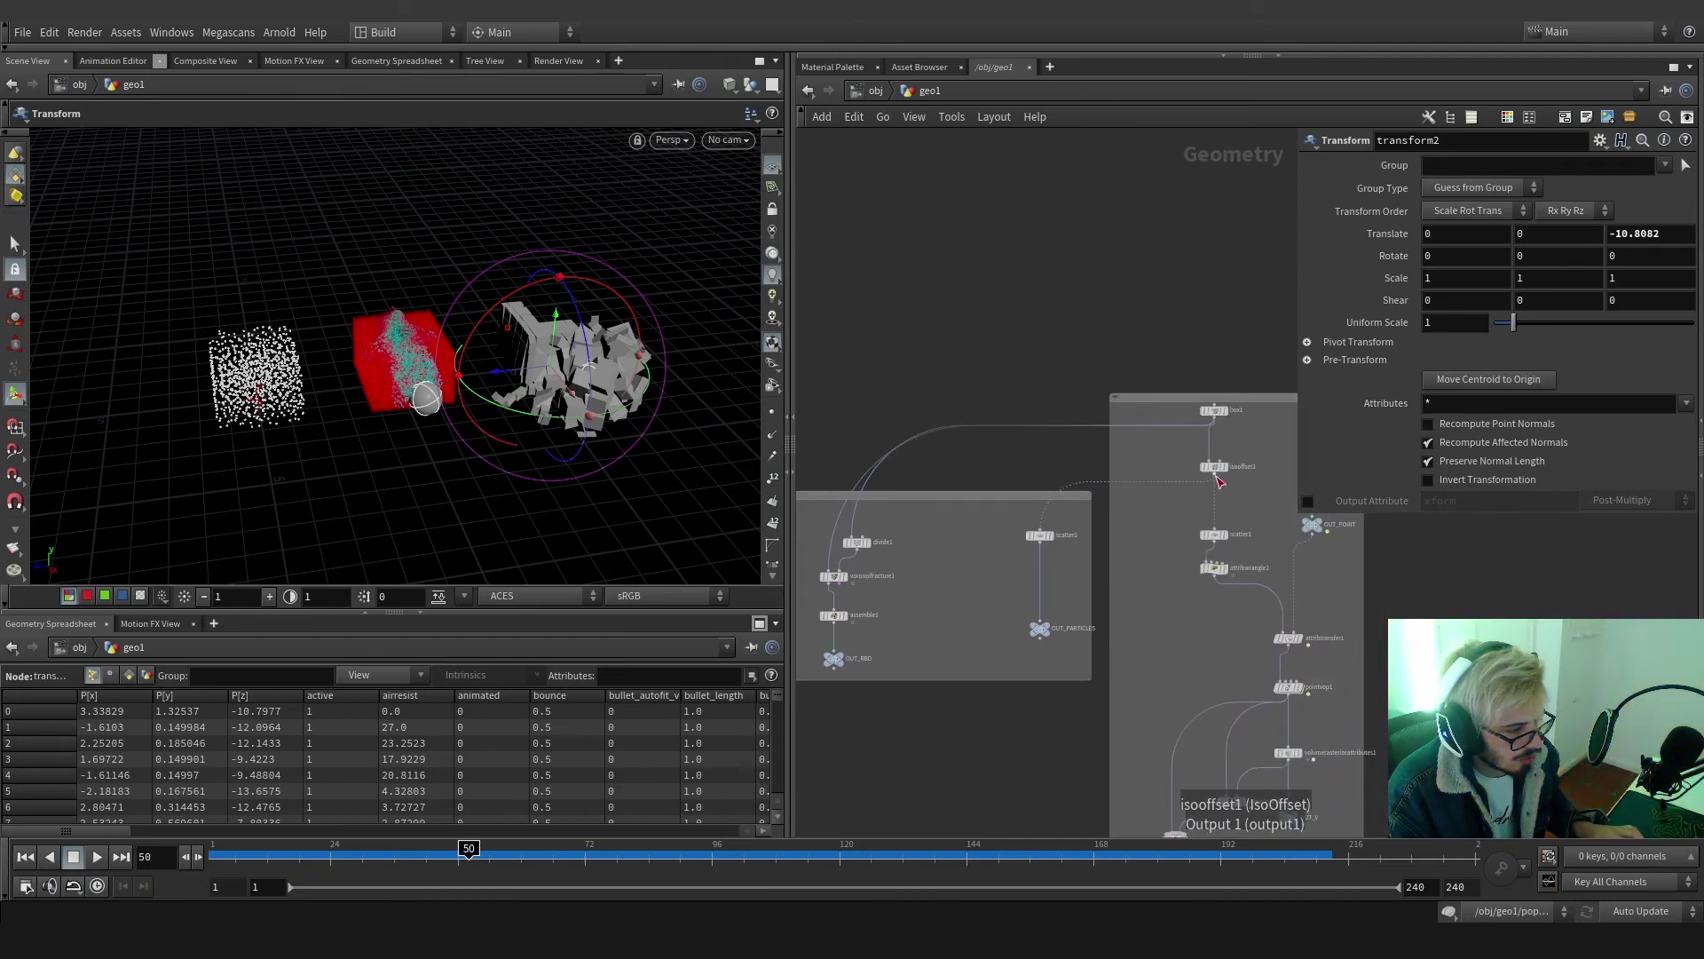
middle_drag(1218, 482, 1238, 520)
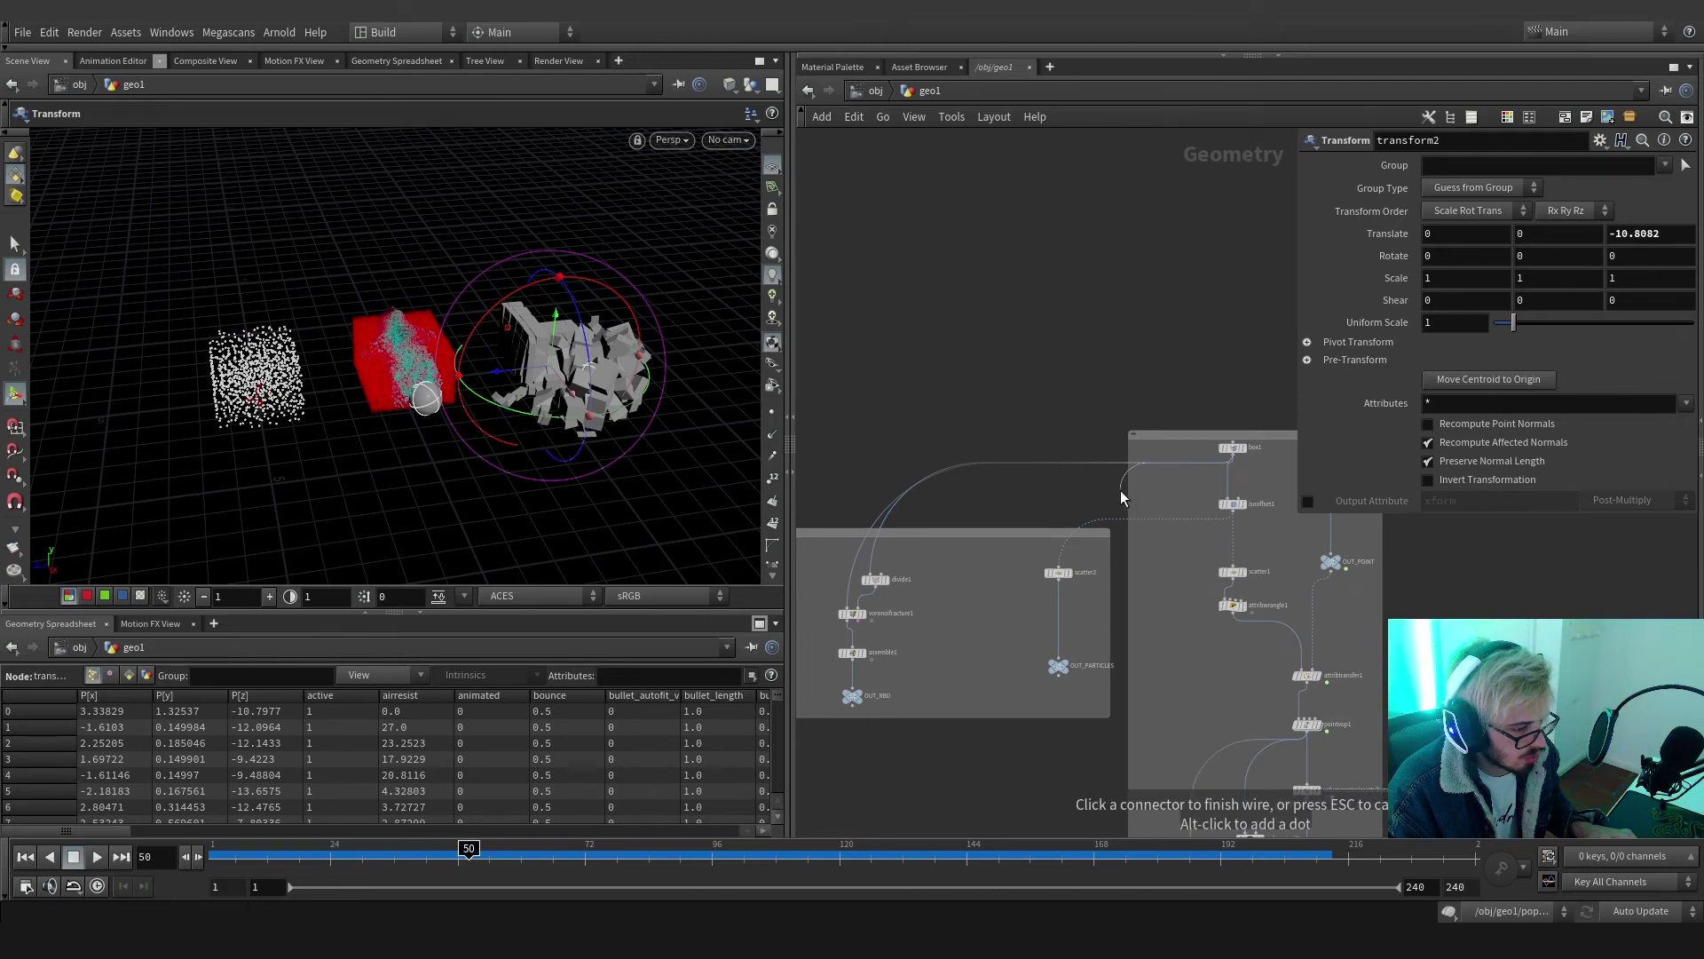
middle_drag(896, 556, 1002, 551)
key(Tab)
text(iso)
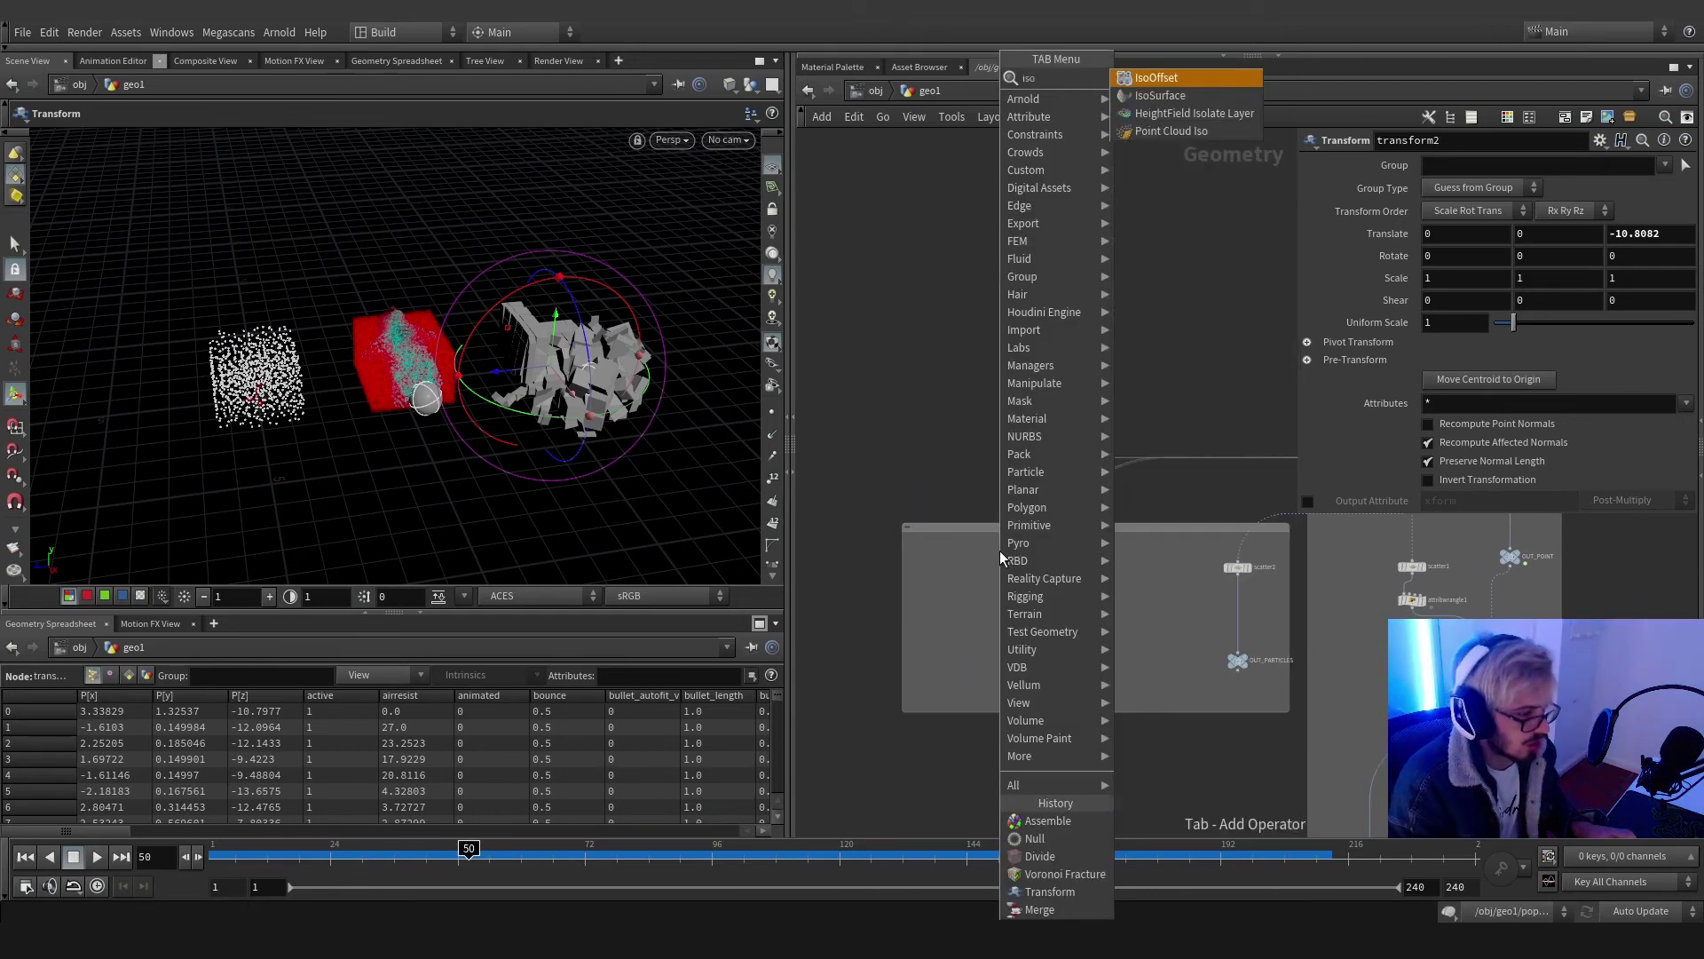
key(Return)
click(952, 565)
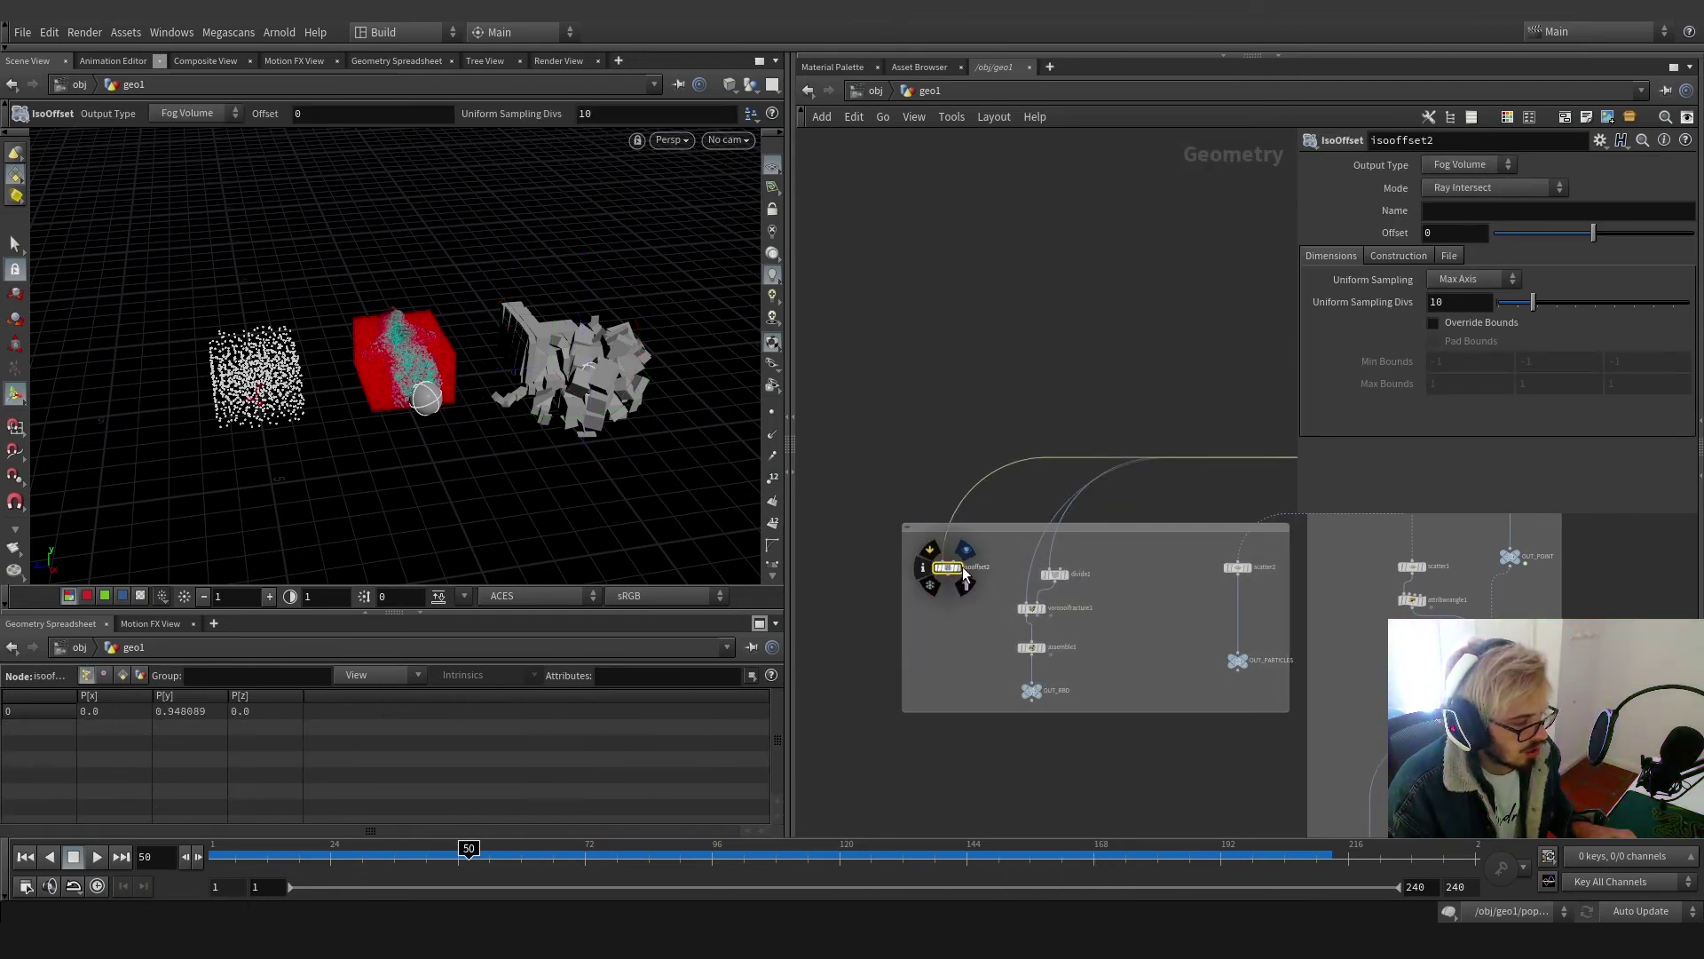
Display isooffset2, name its volume density and set Uniform Sampling Divs to 100
click(1479, 210)
text(density)
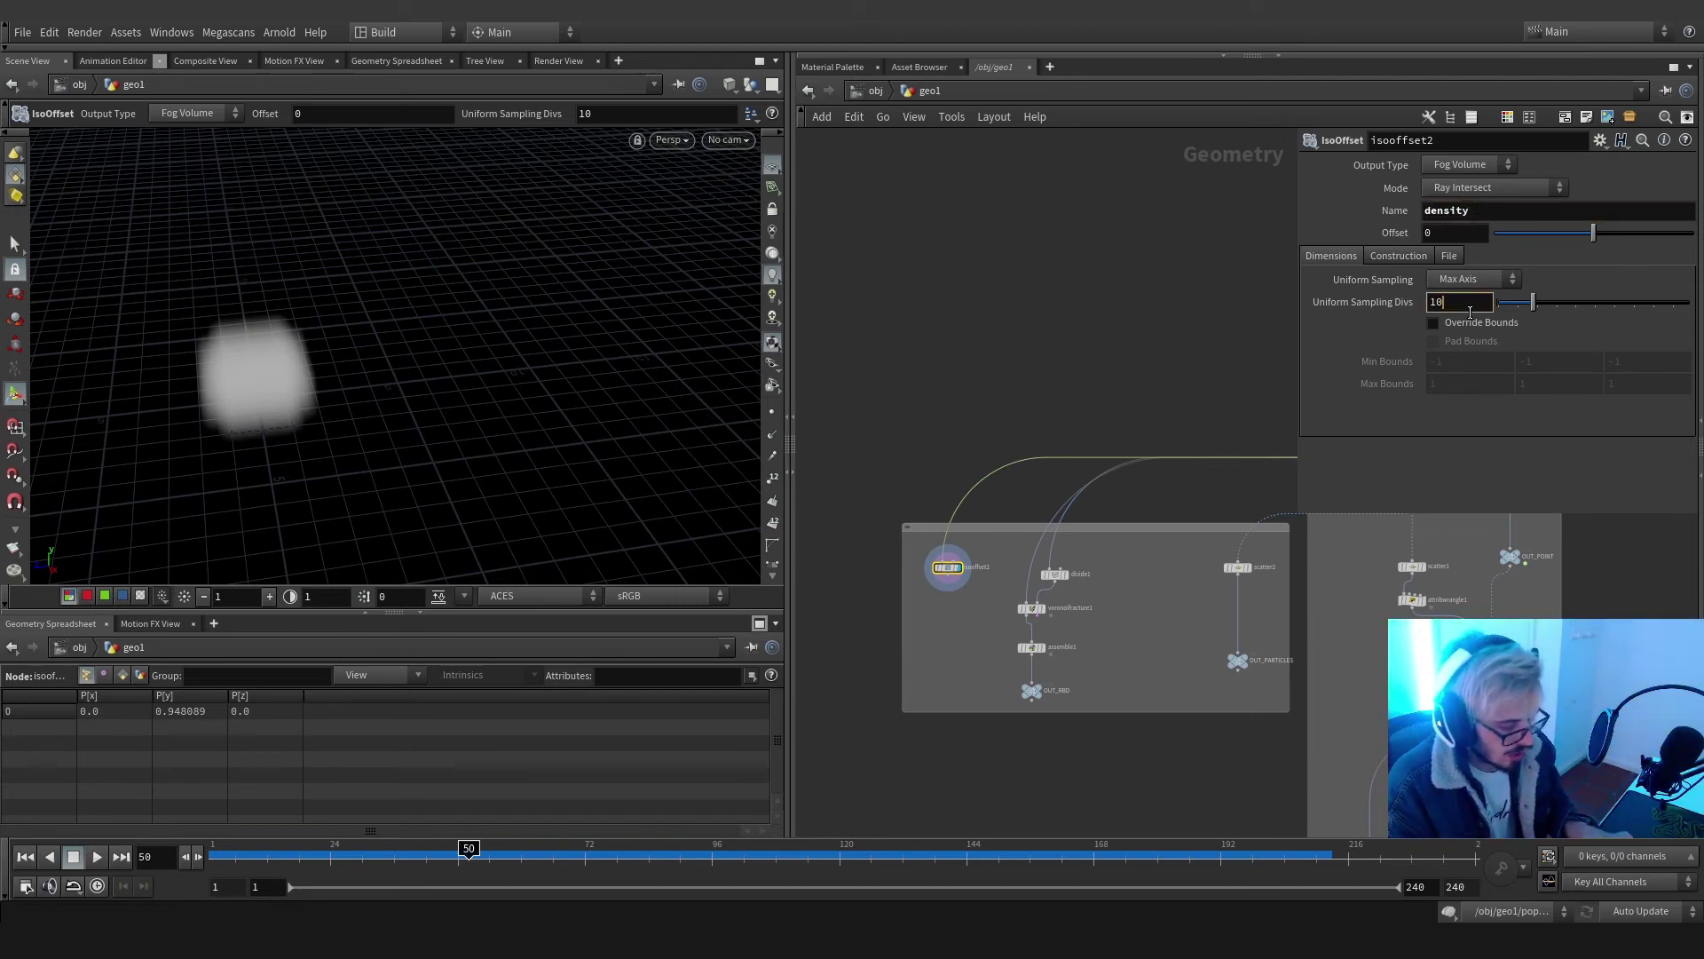
text(0)
key(Return)
Duplicate the OUT_RBD null, wire it to isooffset2 and rename the copy OUT_DENSITY
alt+drag(1035, 691, 951, 691)
scroll(951, 600, up, 2)
click(947, 571)
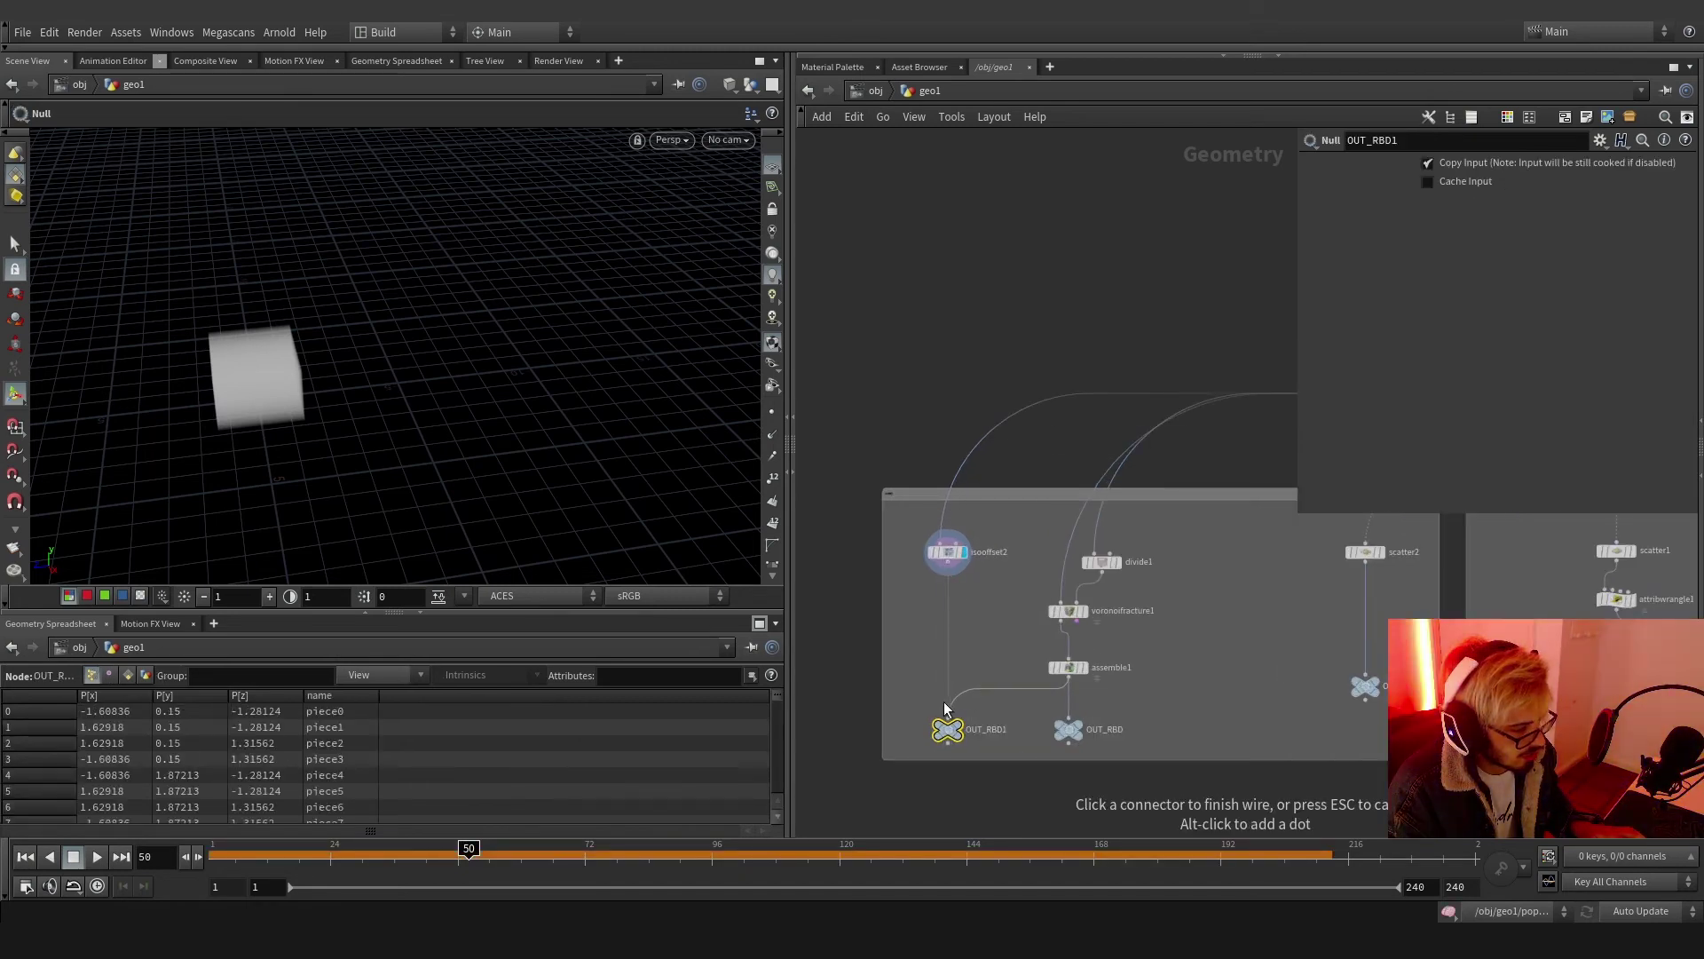
click(947, 717)
double_click(993, 729)
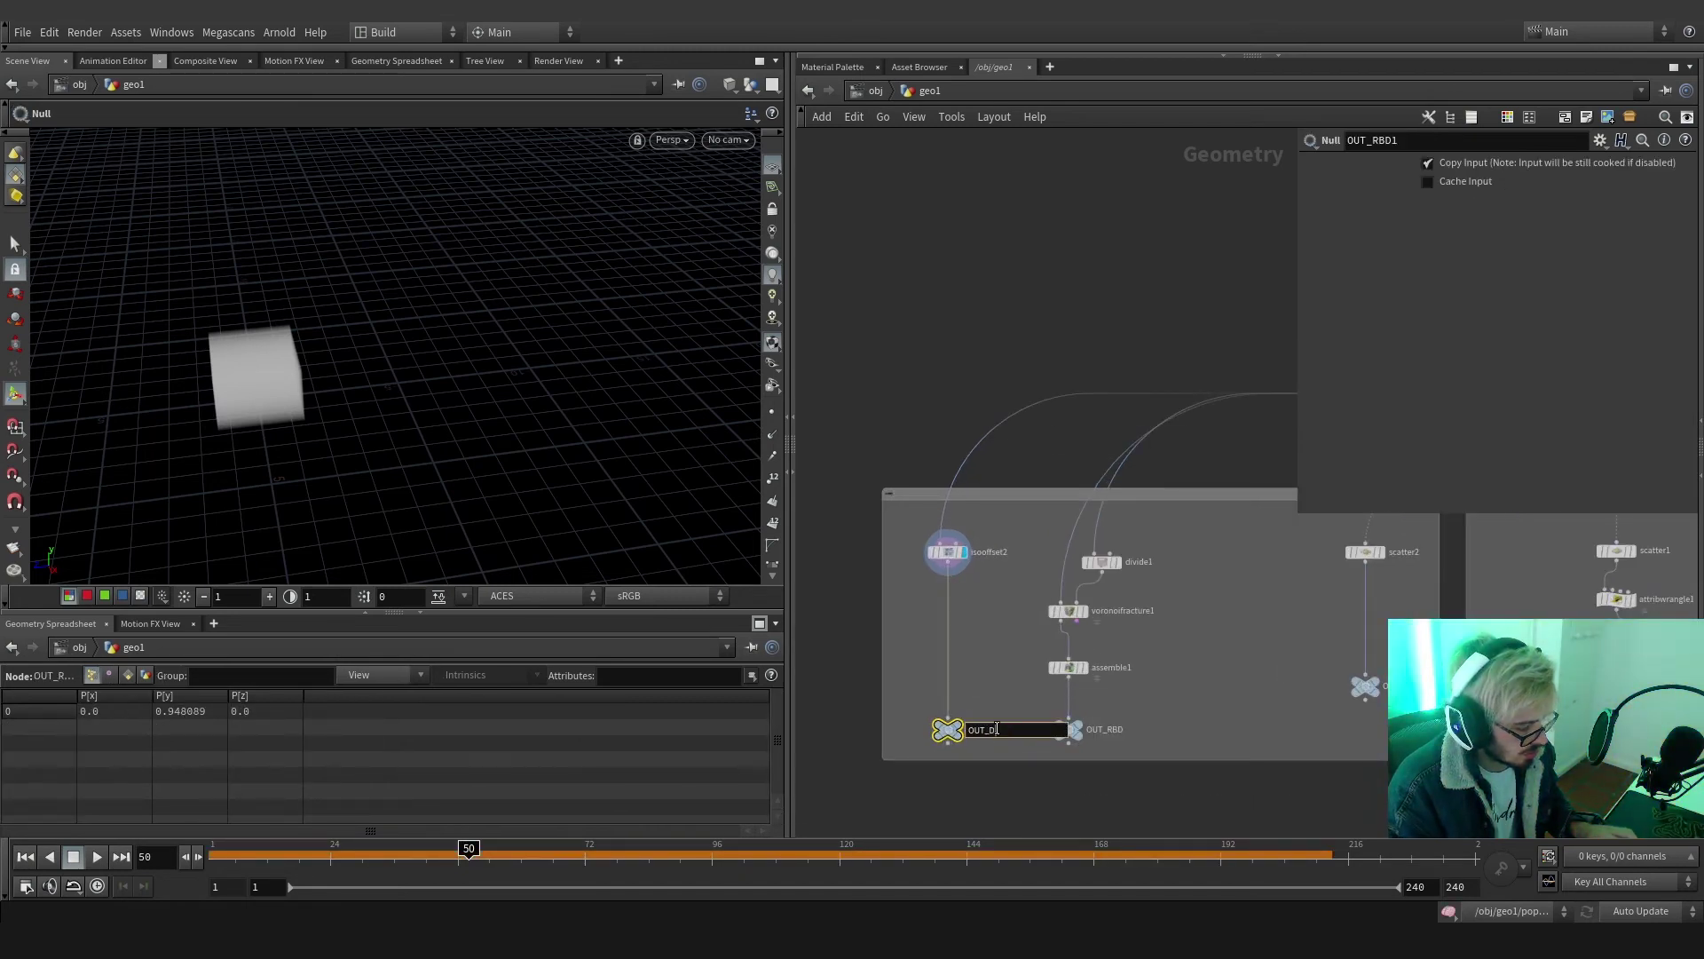
Duplicate the whole rigid body simulation network box beside the original and return to frame 1
scroll(1055, 705, down, 6)
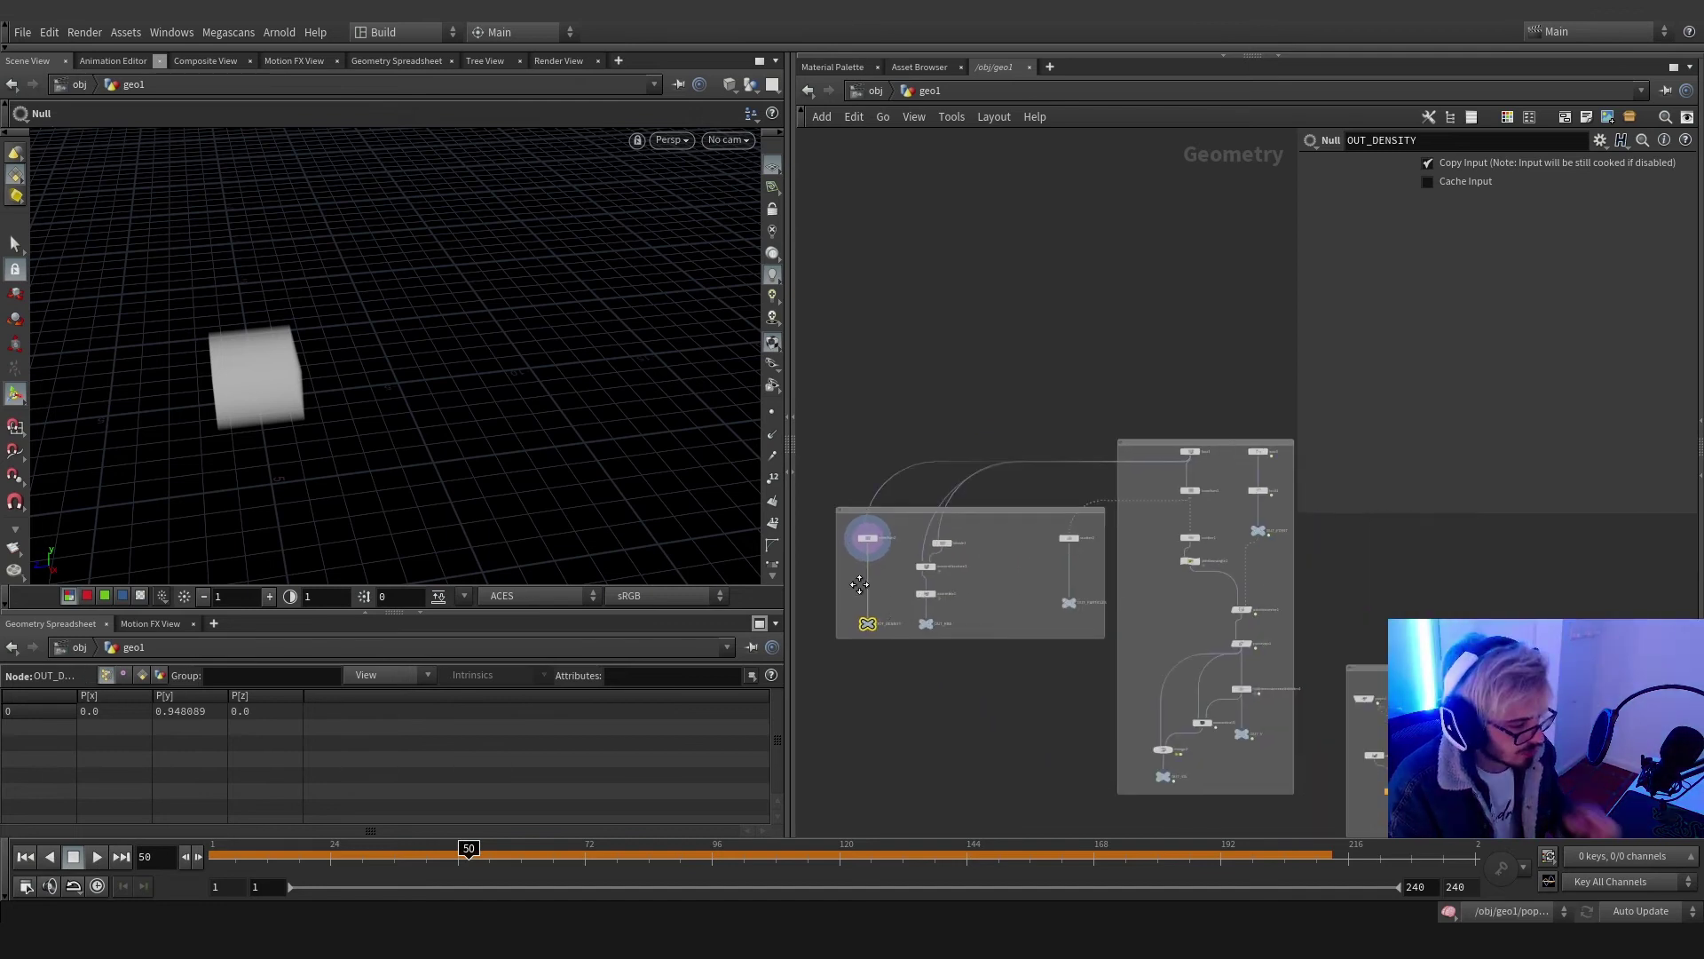
middle_drag(1070, 507, 995, 568)
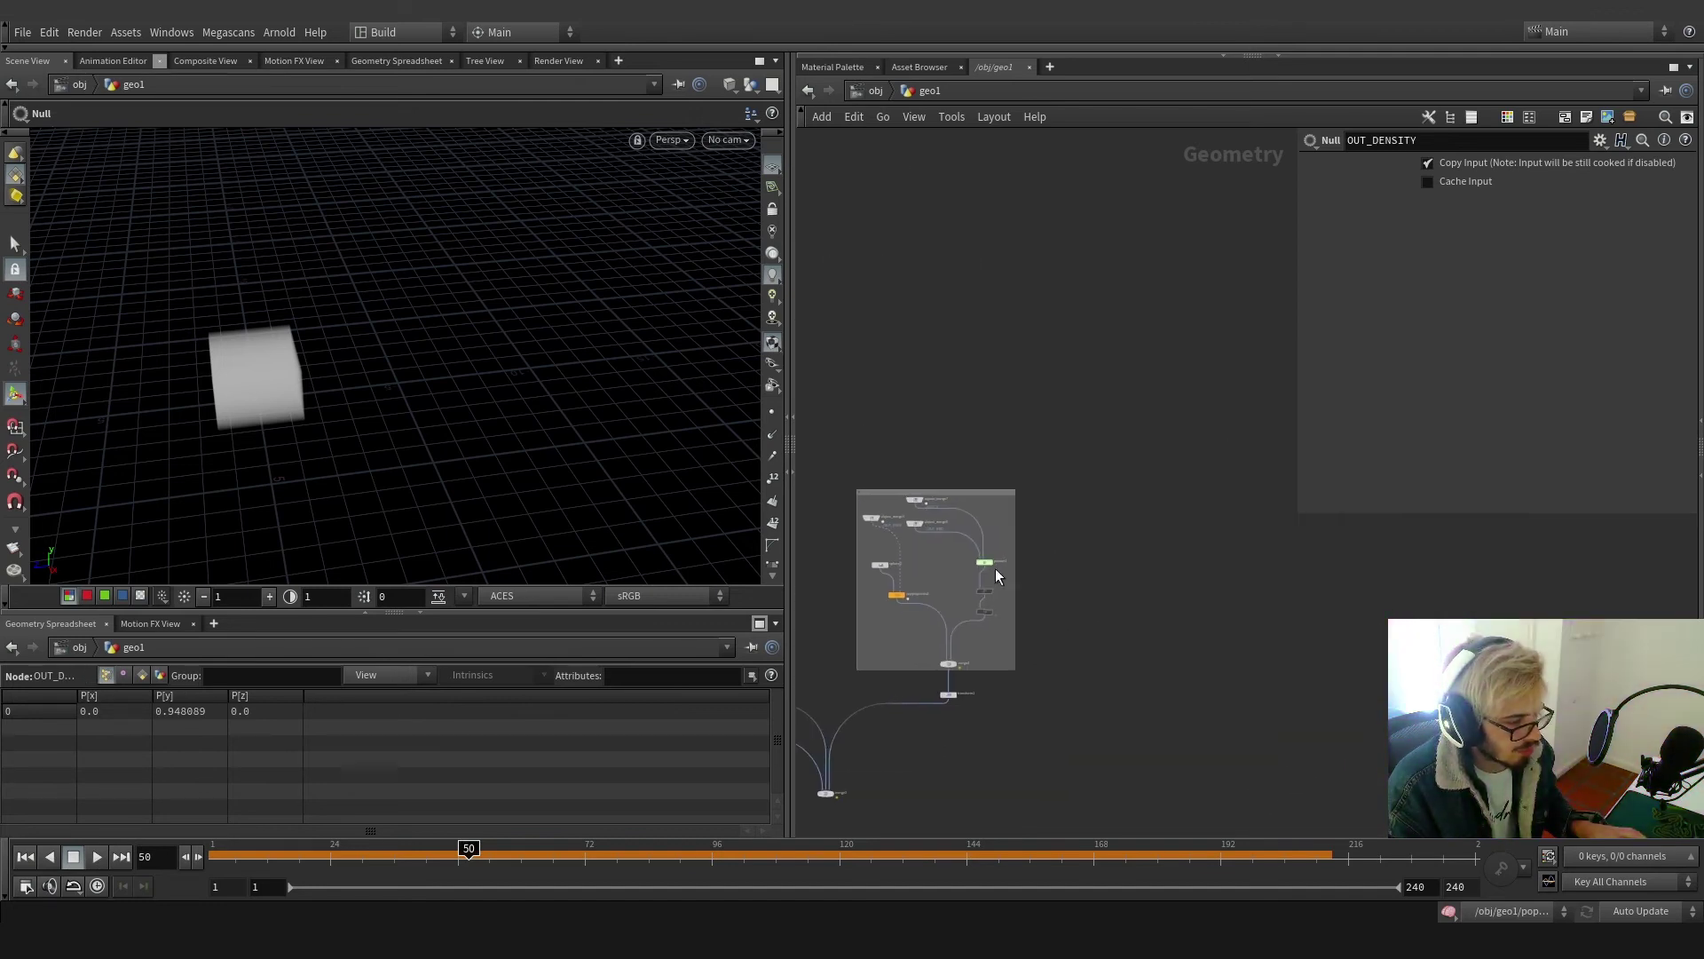
alt+drag(951, 495, 1172, 497)
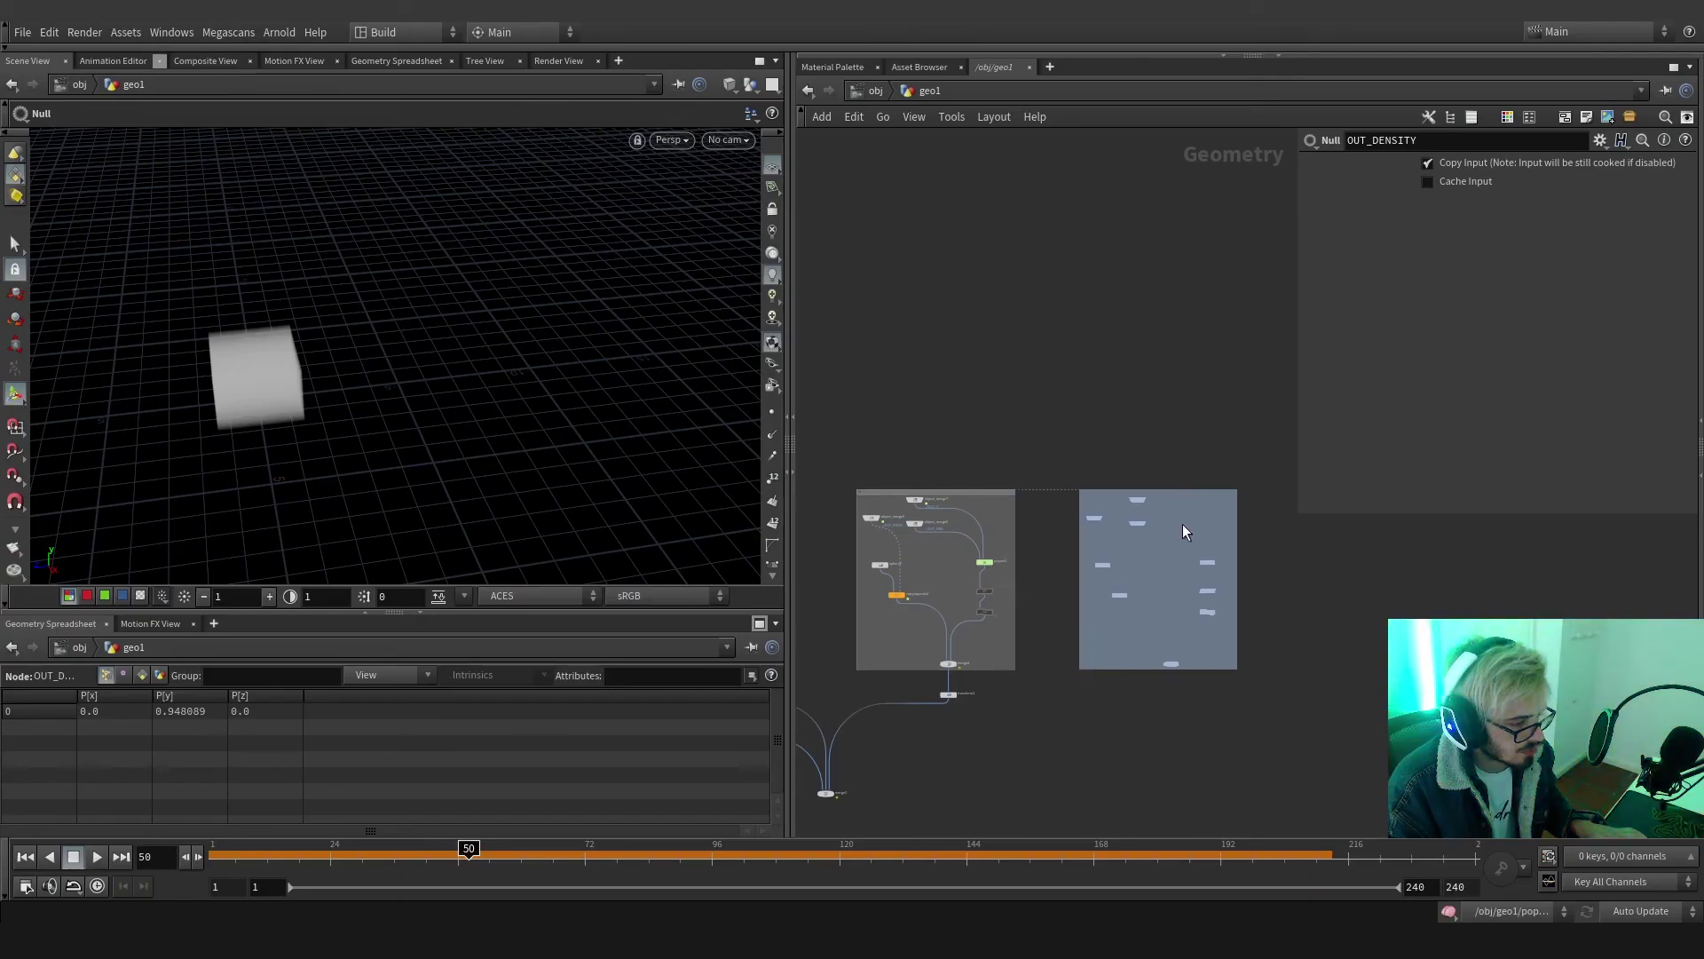
key(ctrl+Up)
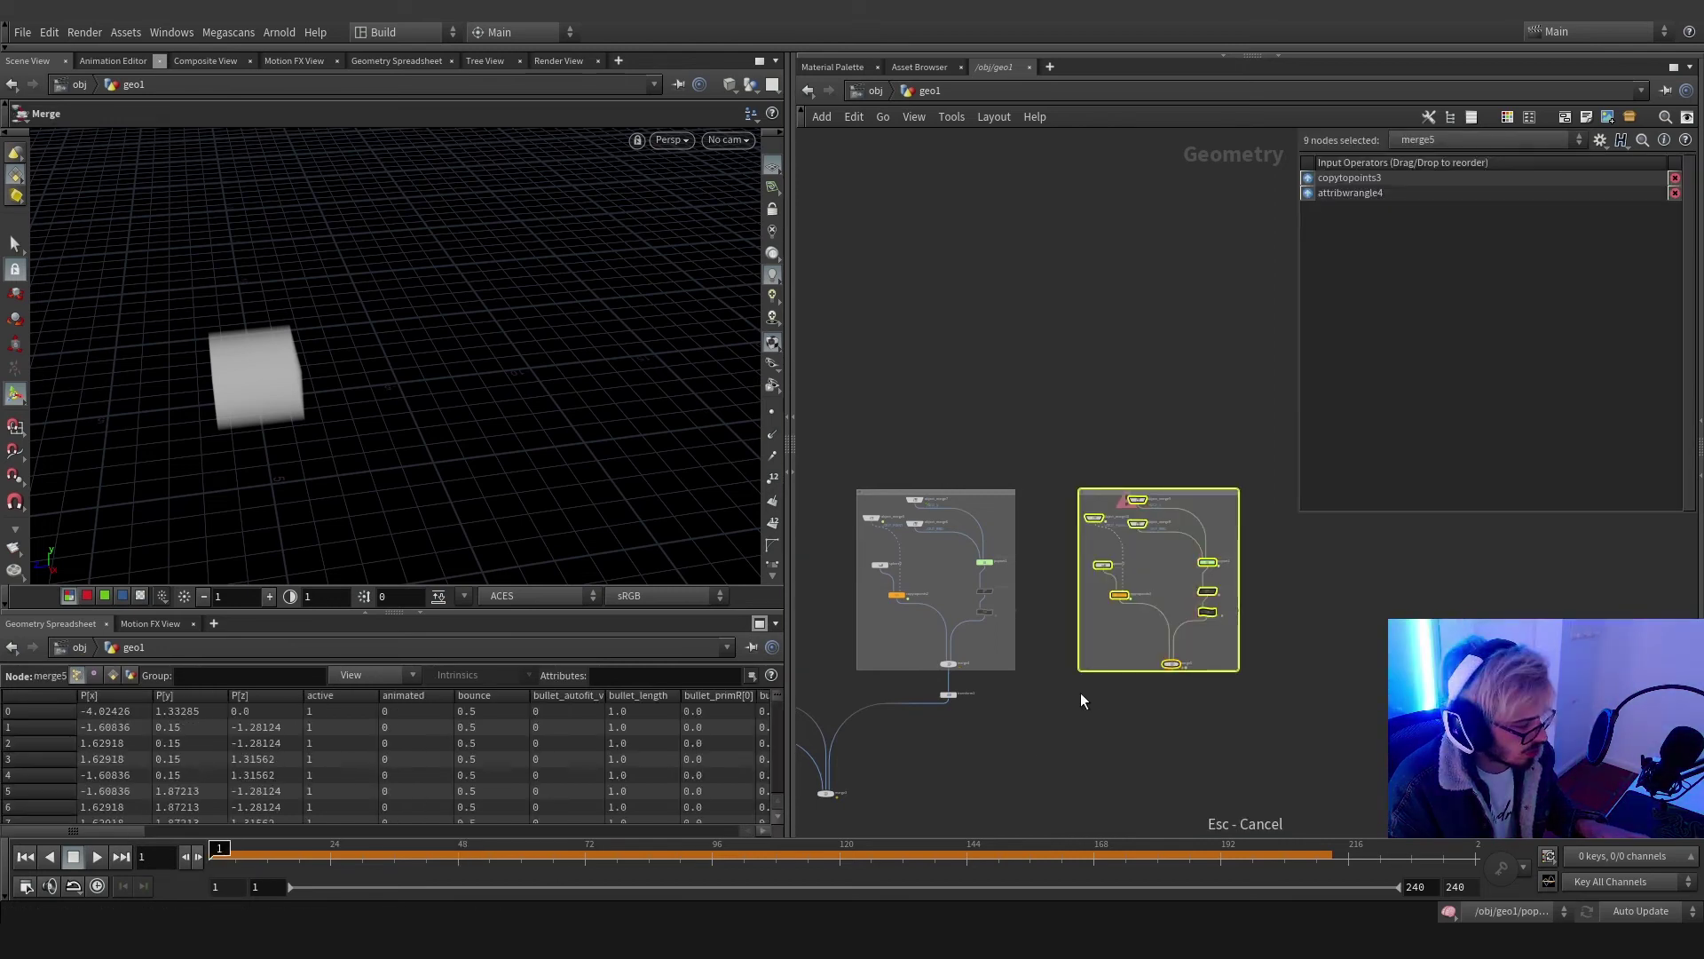
Point object_merge8 in the duplicated network box to ../OUT_DENSITY
scroll(1159, 648, up, 3)
click(1132, 625)
middle_drag(1104, 602, 934, 651)
scroll(968, 508, up, 4)
click(924, 429)
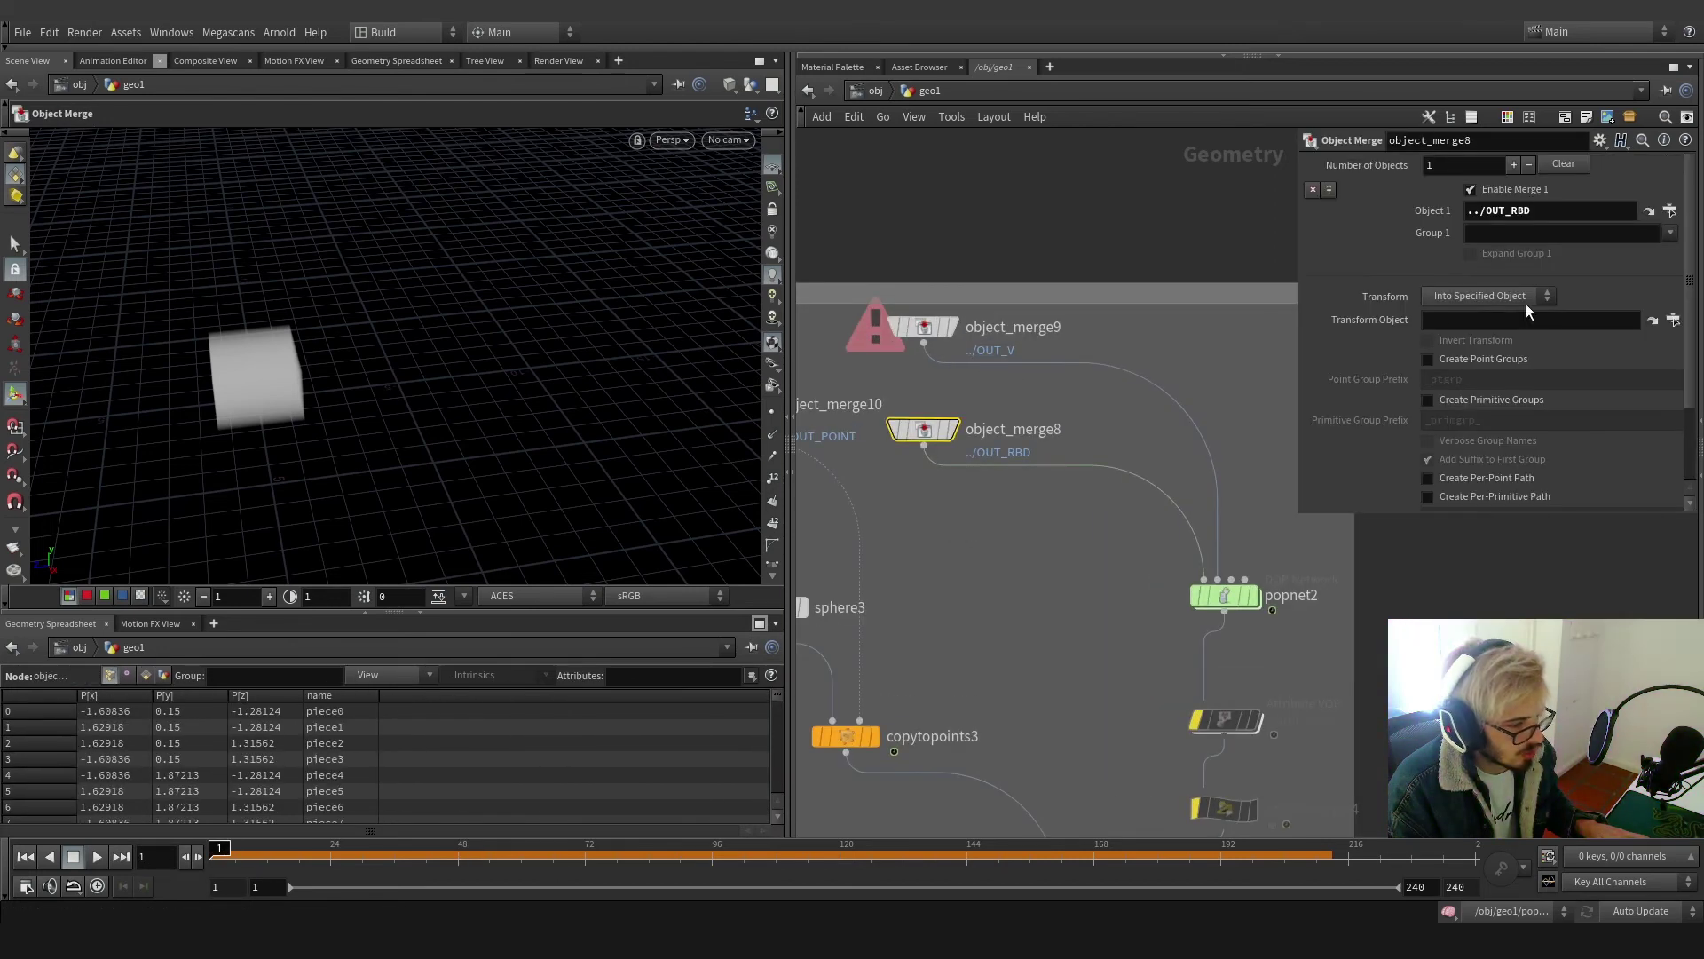
click(1653, 211)
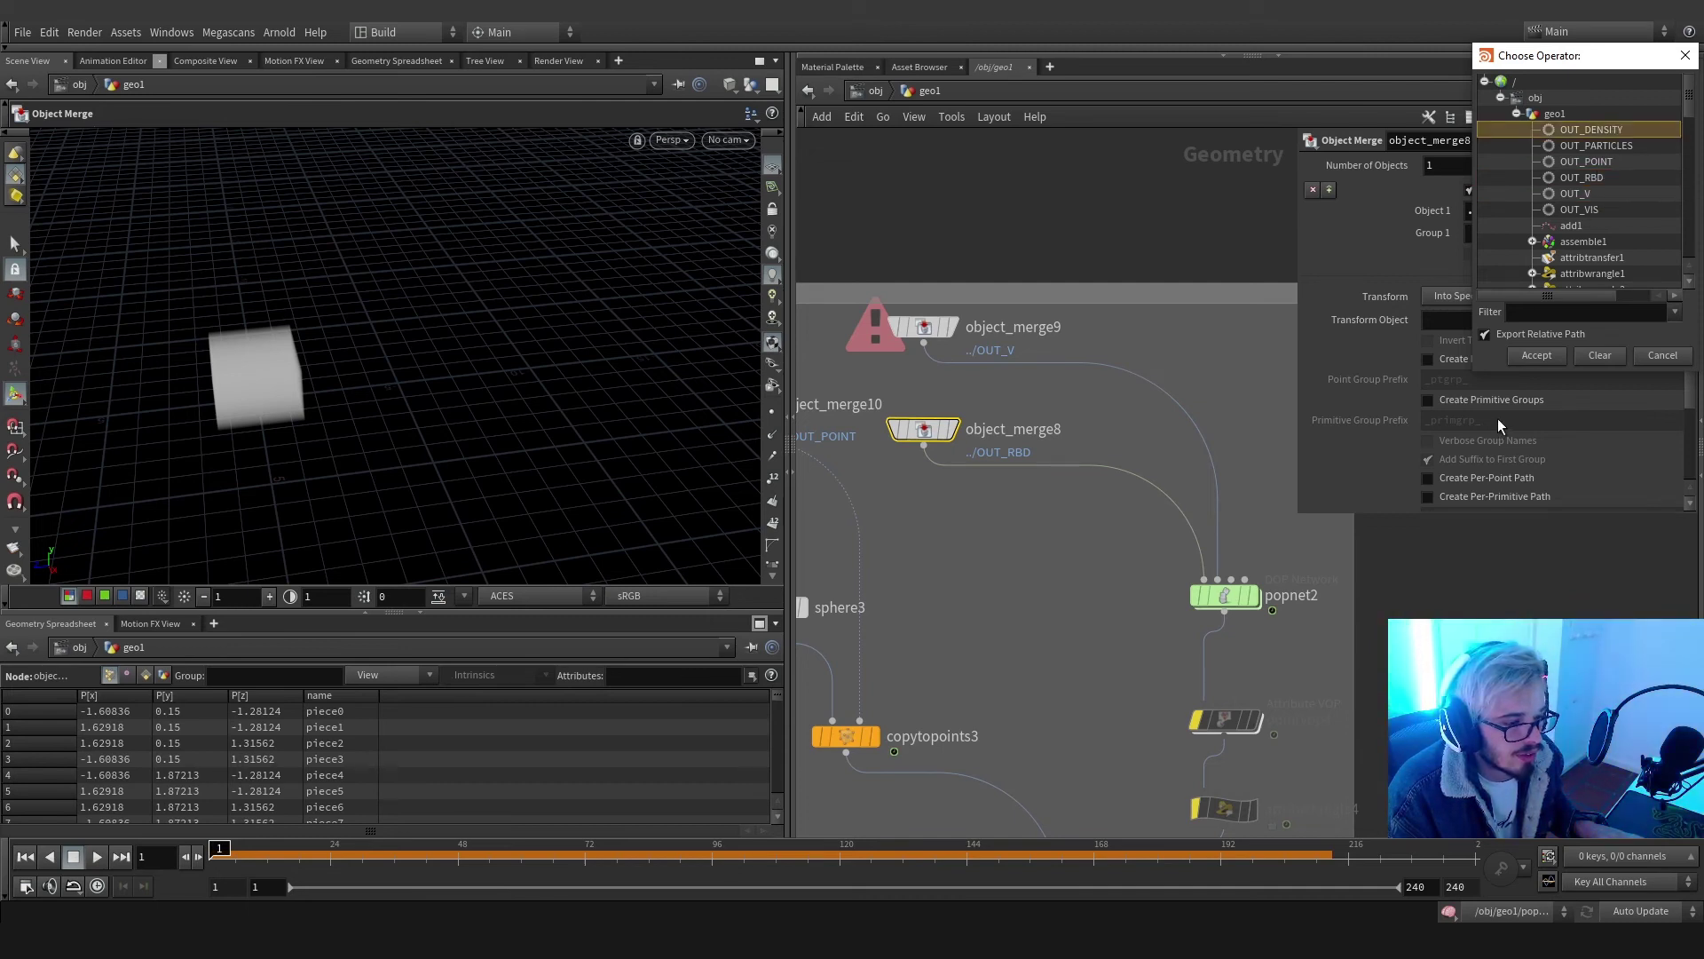
click(1536, 355)
Add a Merge node combining object_merge8 and object_merge9 as popnet2's input, and check its volume information
click(1104, 548)
key(Tab)
text(mer)
key(Return)
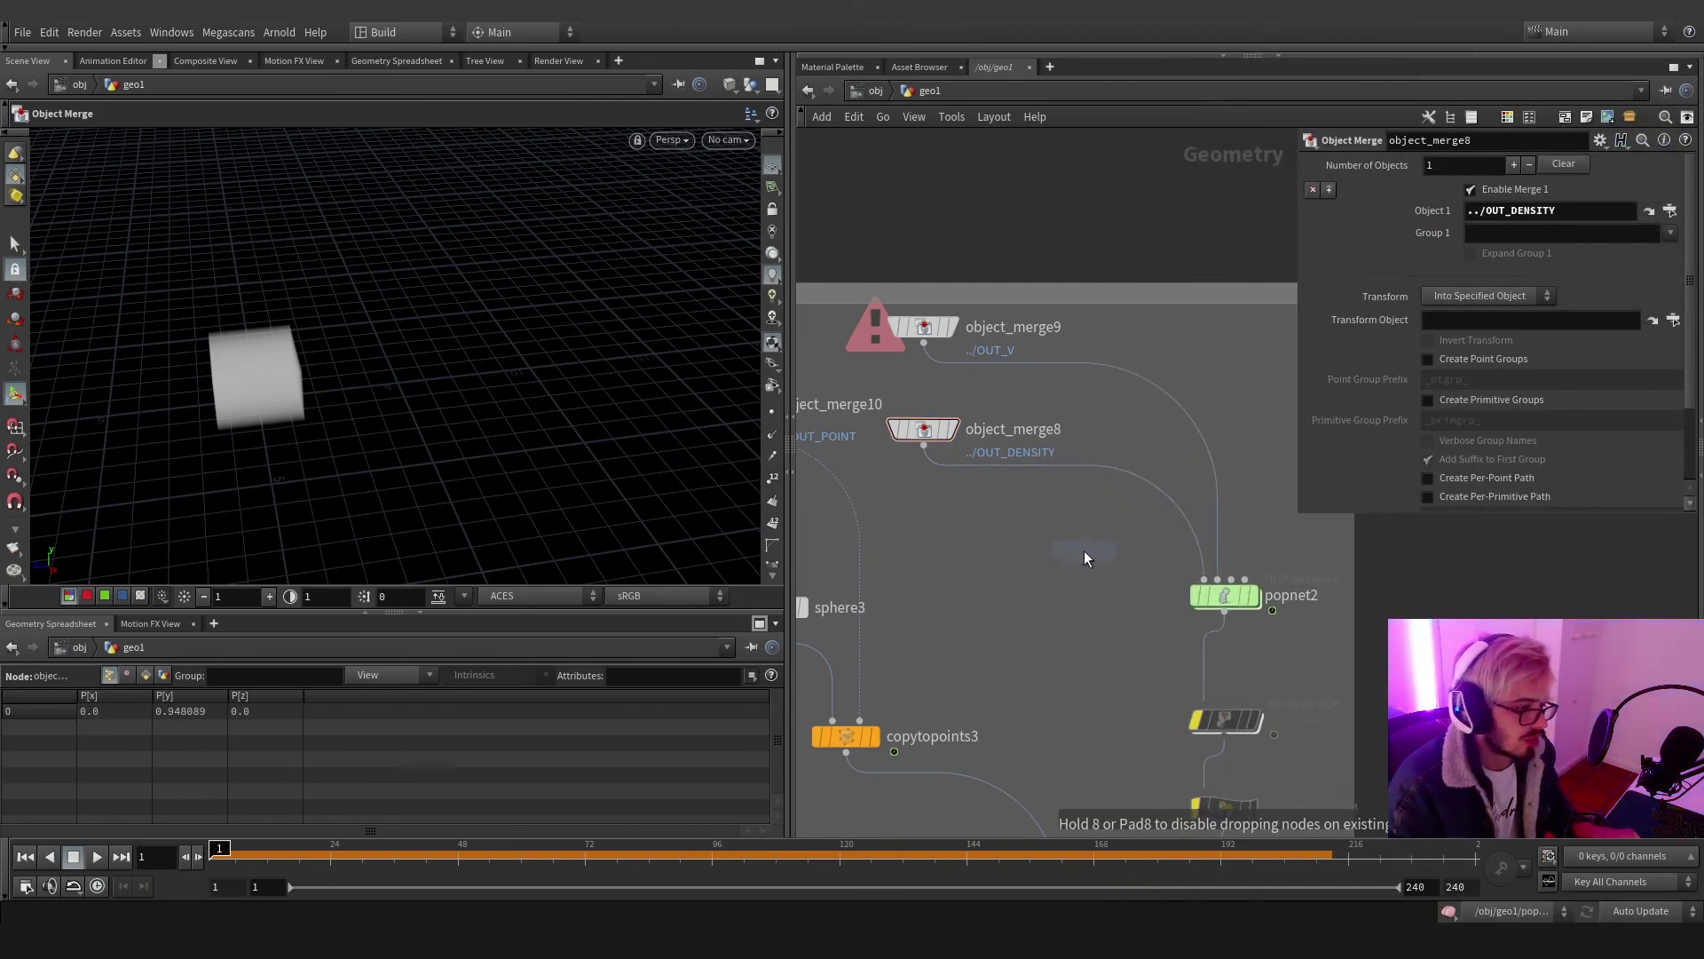
click(1083, 550)
drag(1090, 544, 1035, 498)
click(923, 343)
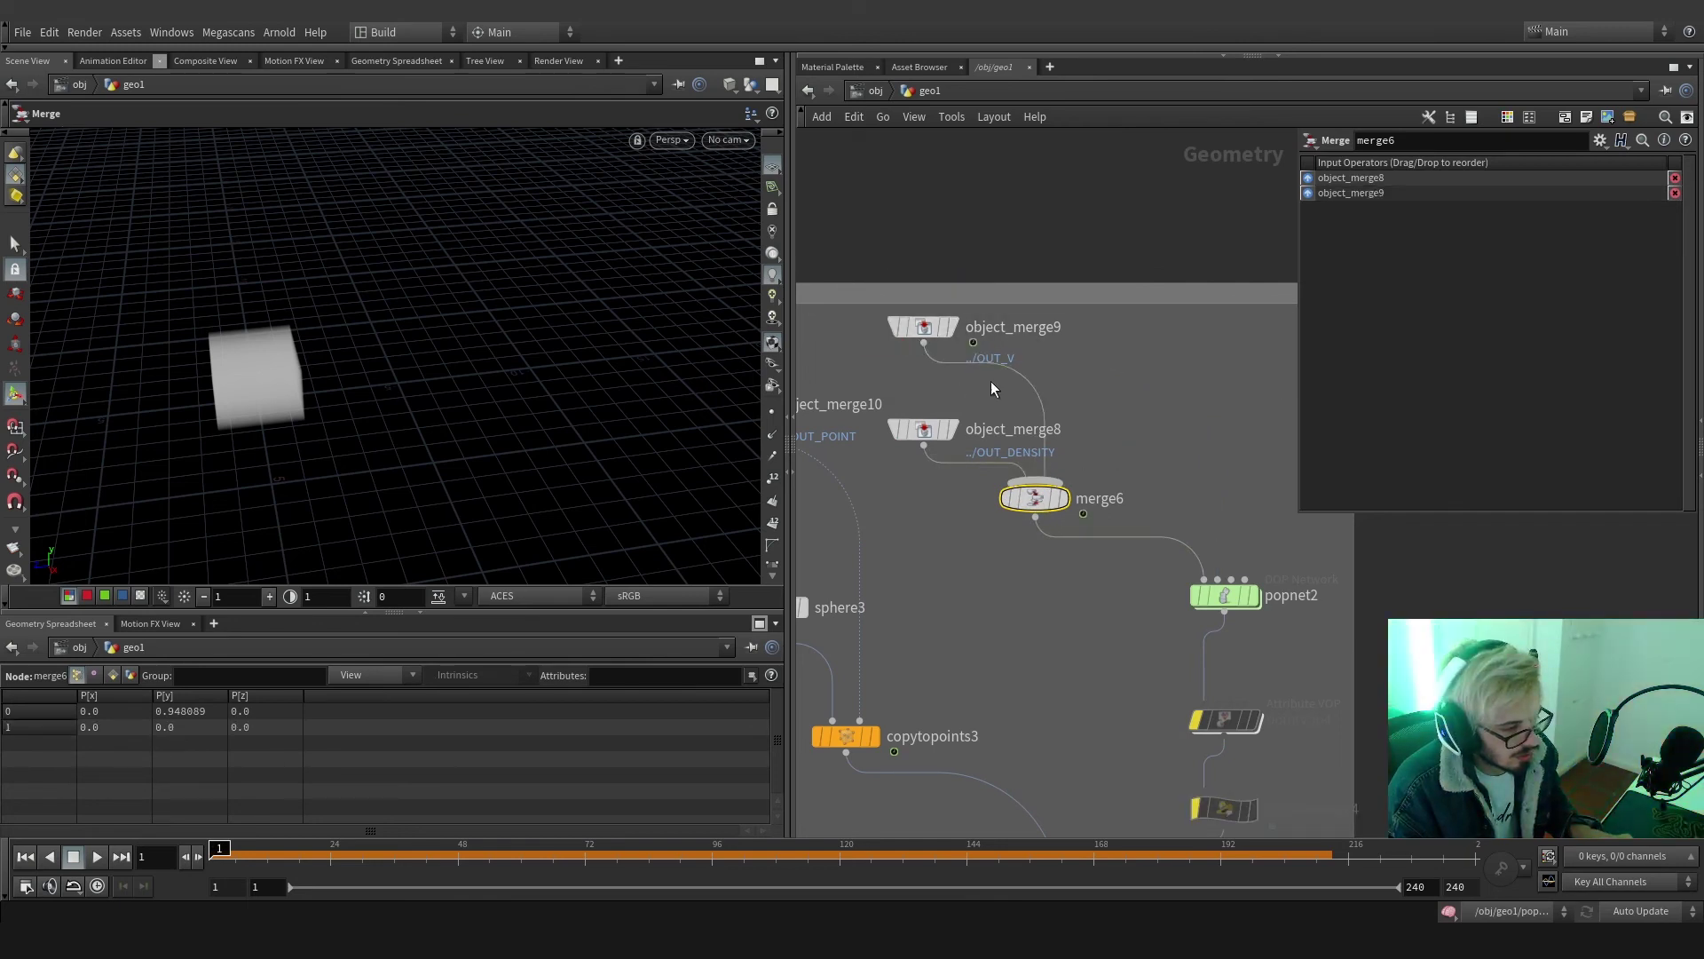
drag(928, 328, 1126, 366)
middle_click(1035, 503)
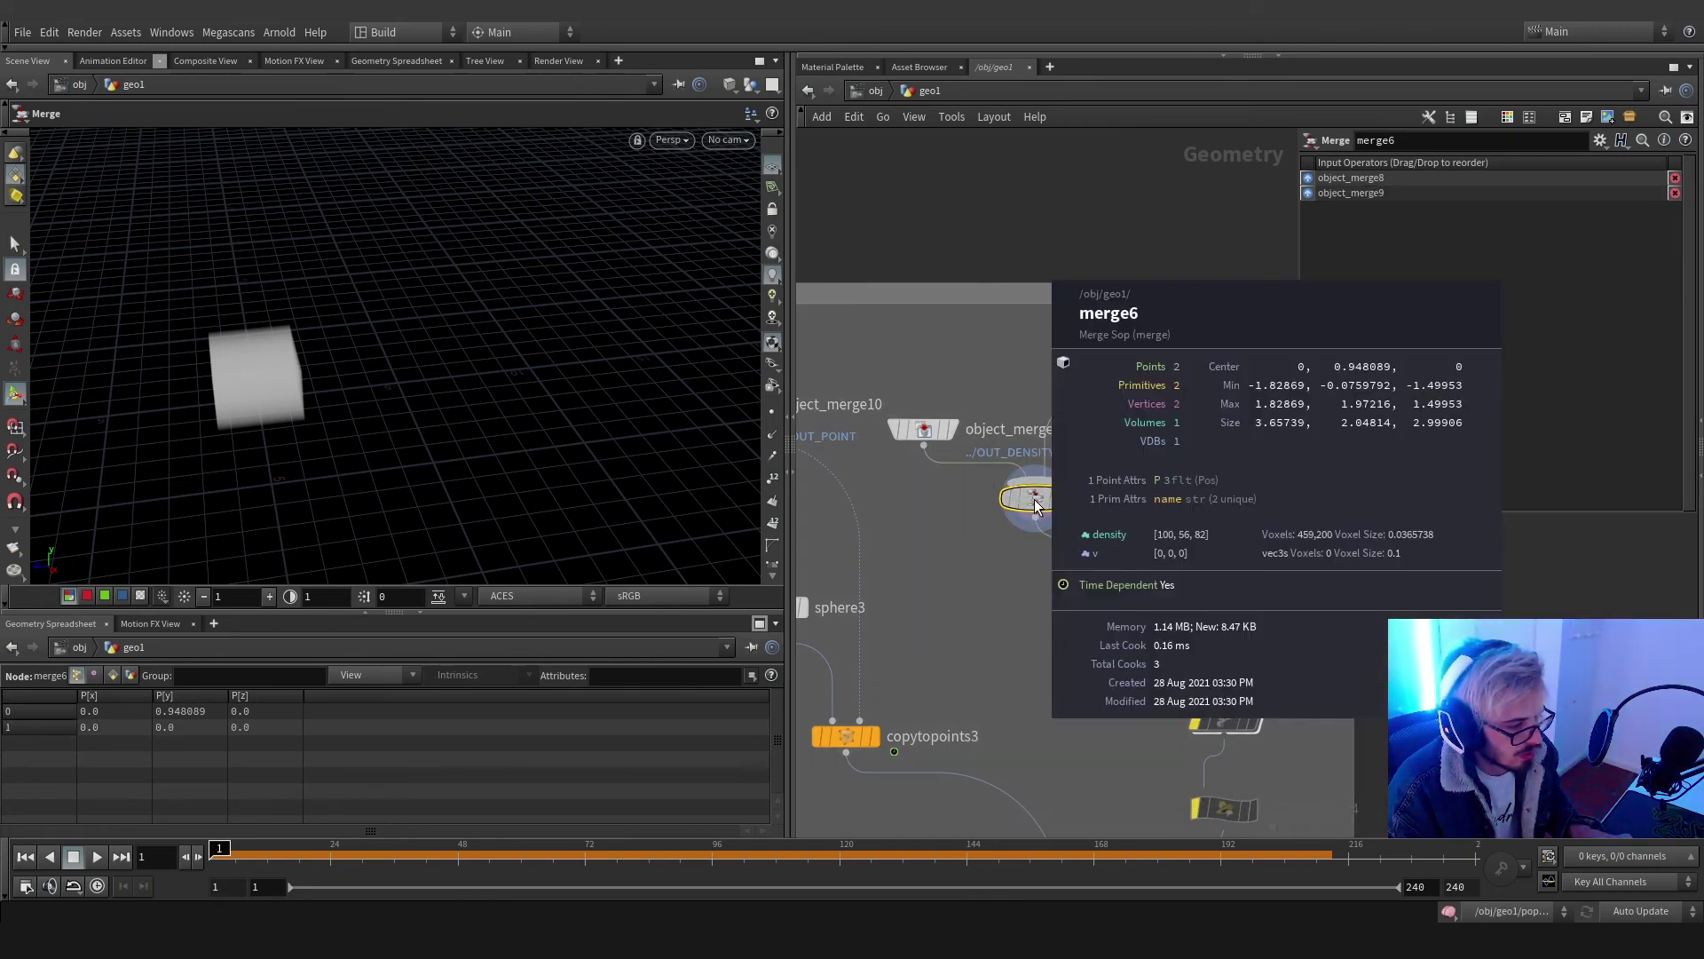
Inside popnet2, delete the gravity, ground plane and merge1 nodes
middle_drag(1091, 686, 942, 517)
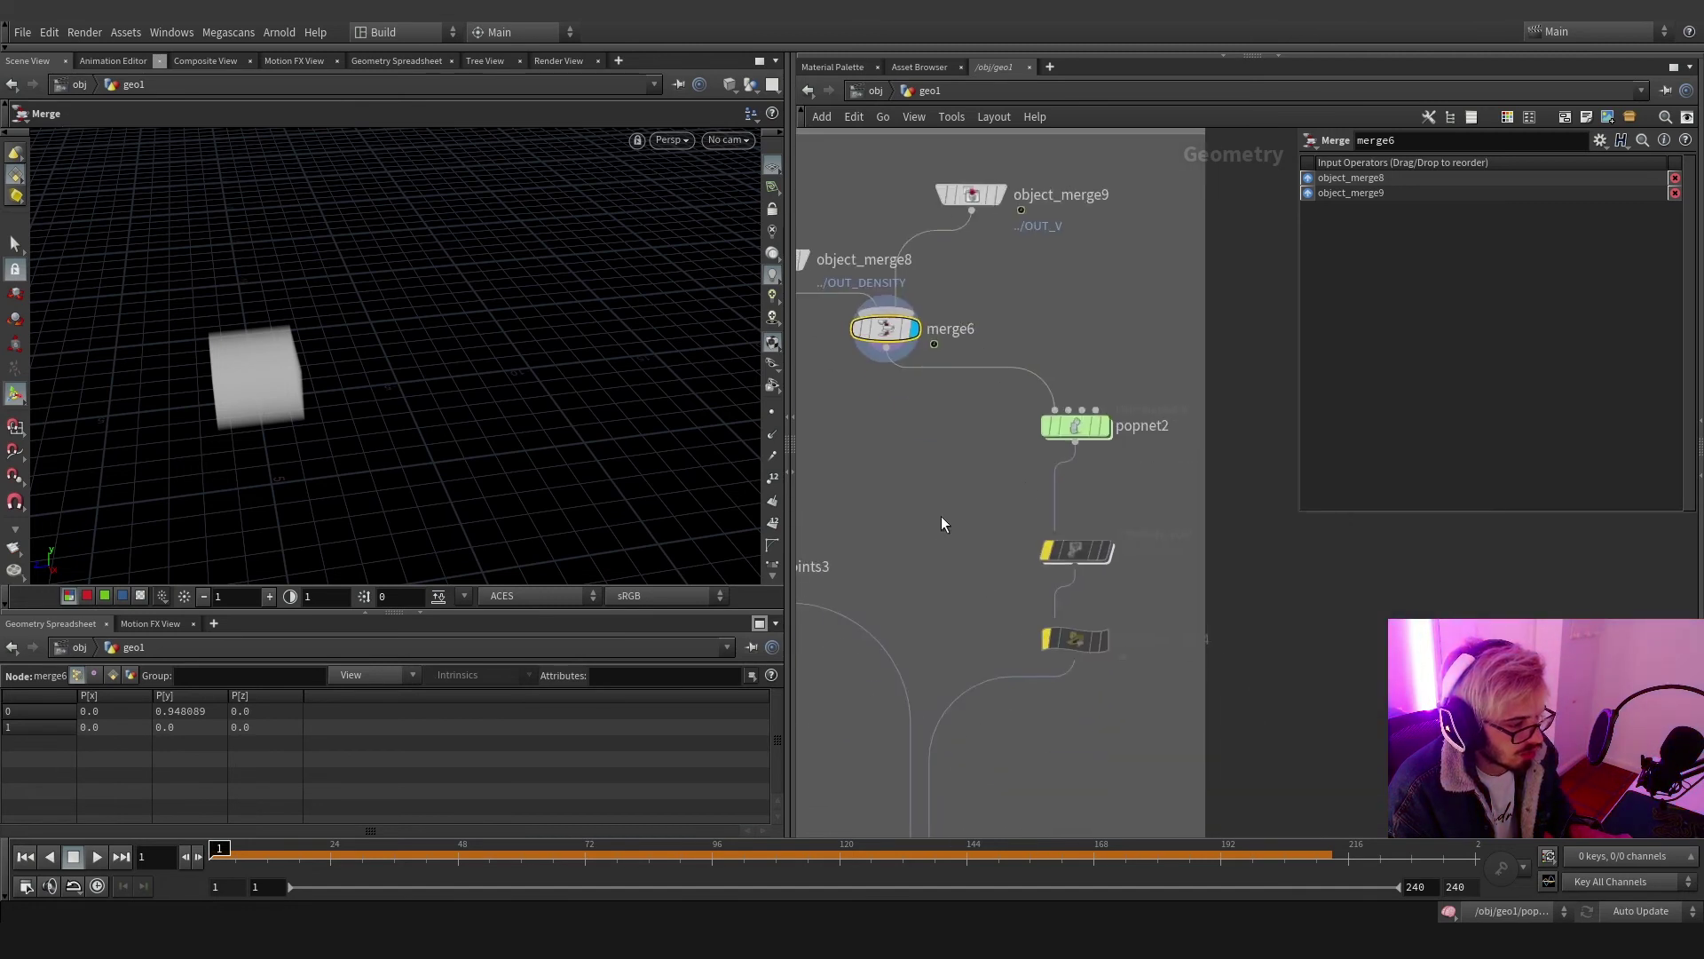
double_click(1079, 431)
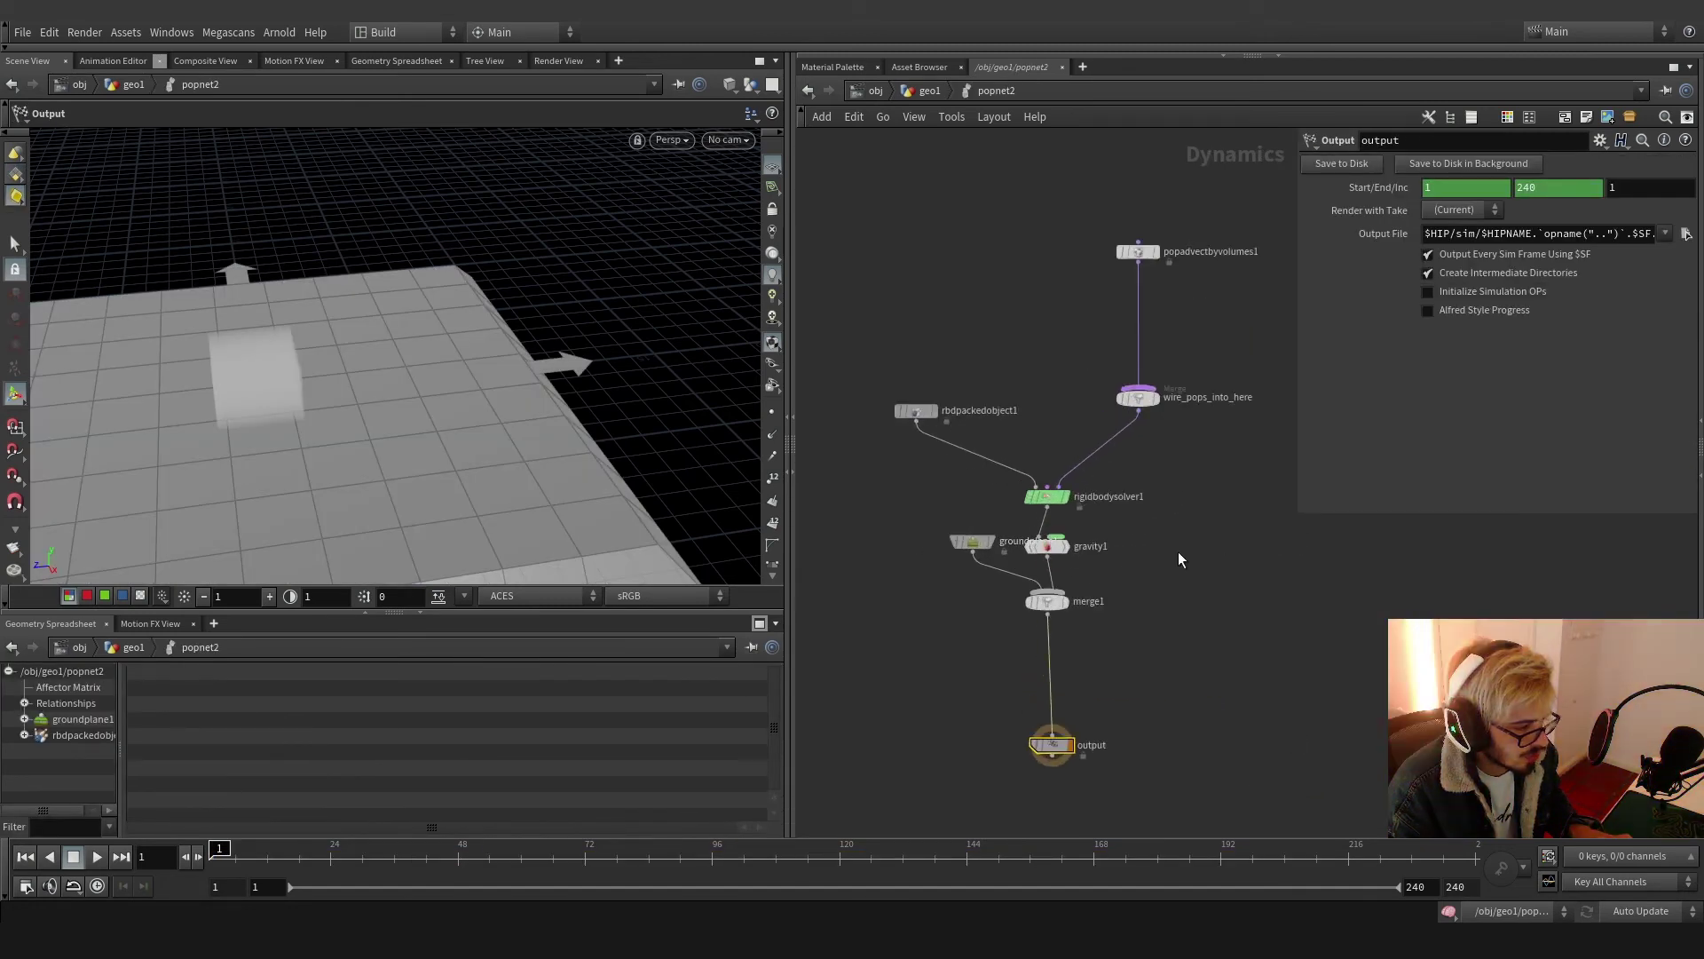
drag(1123, 565, 1017, 526)
key(Delete)
click(973, 544)
key(Delete)
click(1046, 601)
key(Delete)
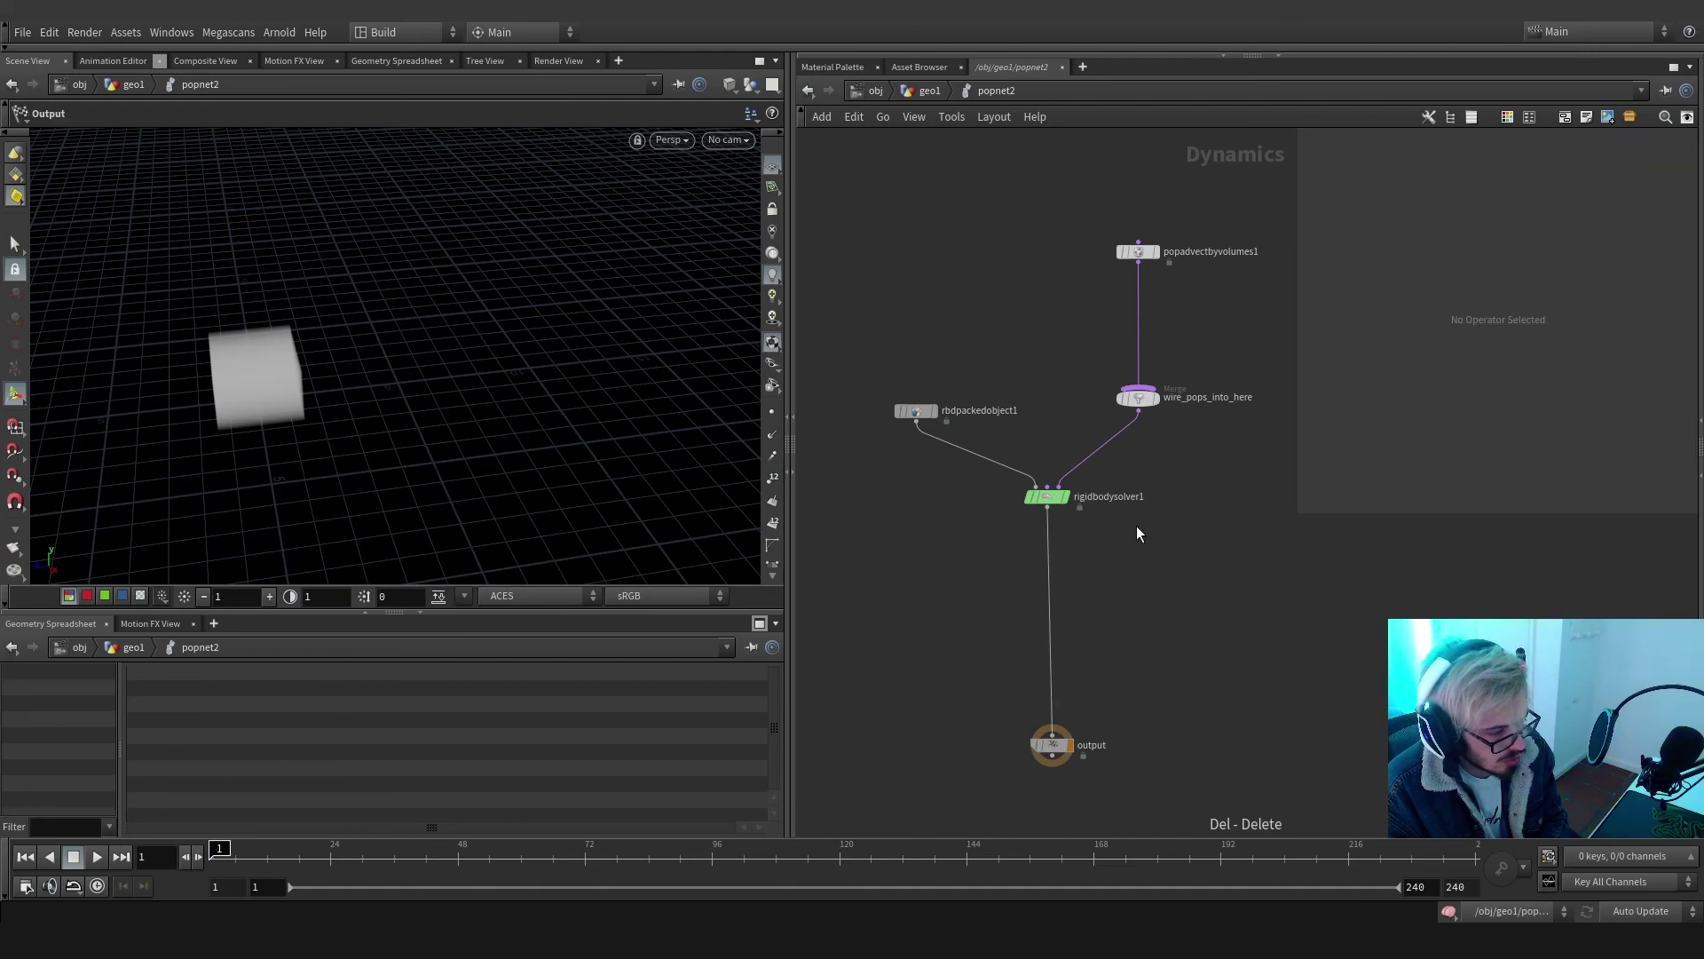
Delete the rigid body solver, POP advection, wire_pops_into_here and RBD packed object nodes, keeping only the output
scroll(1063, 582, up, 2)
click(972, 541)
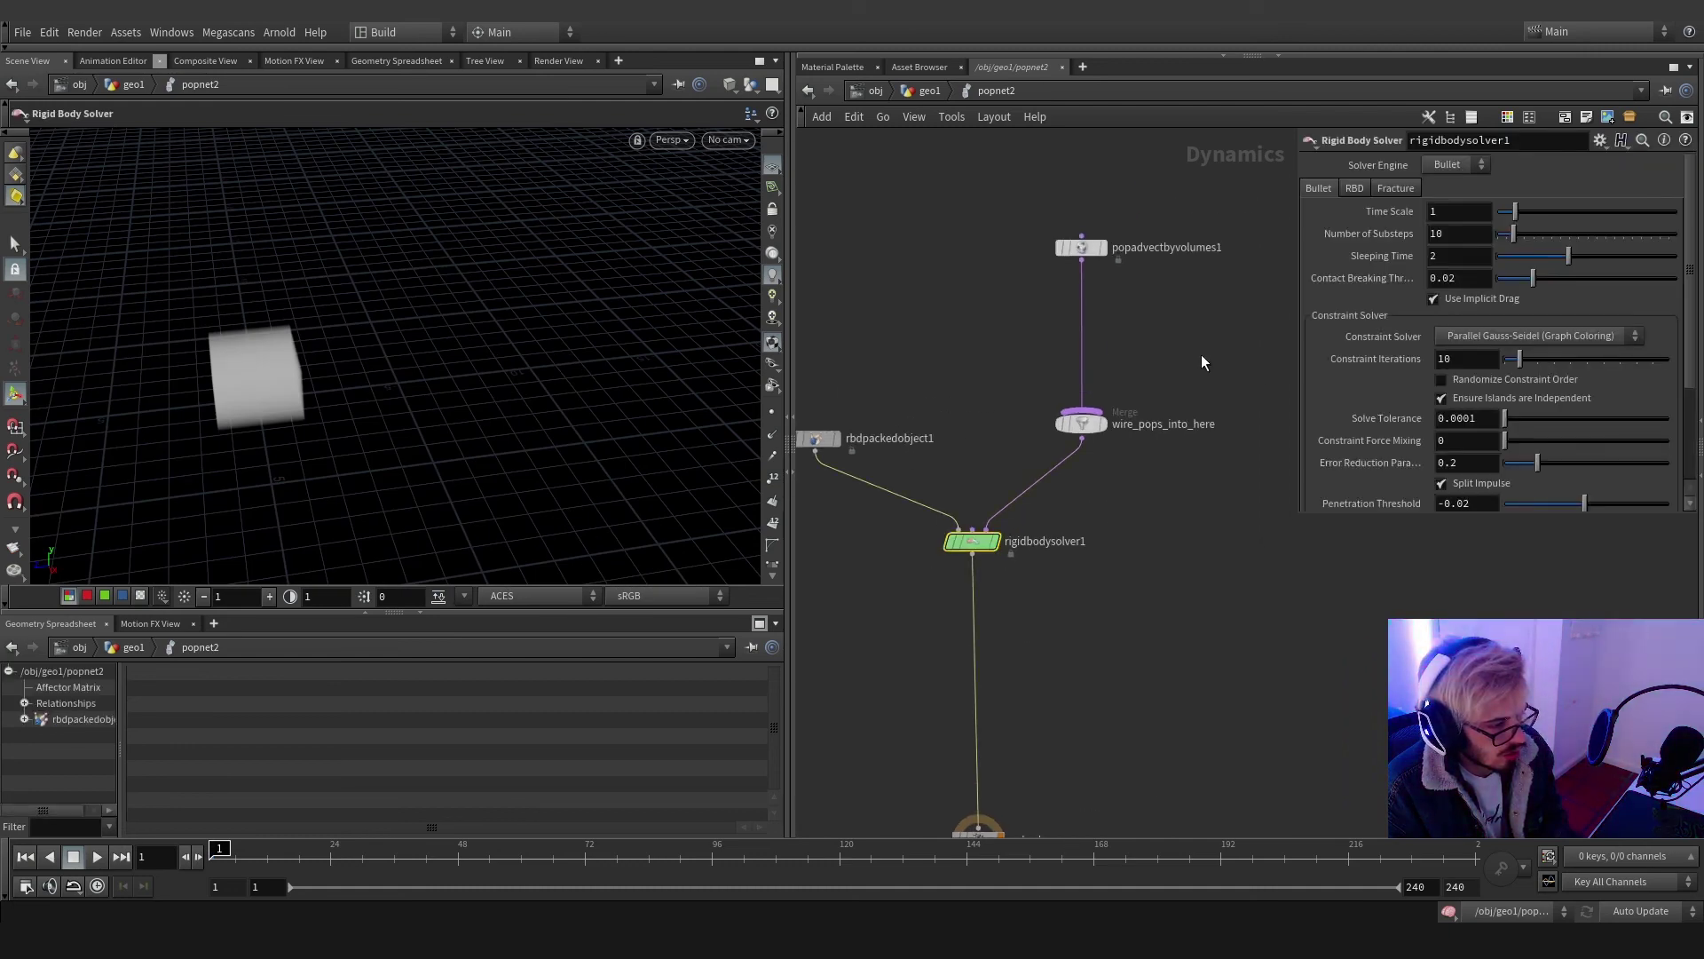
click(1082, 247)
key(Delete)
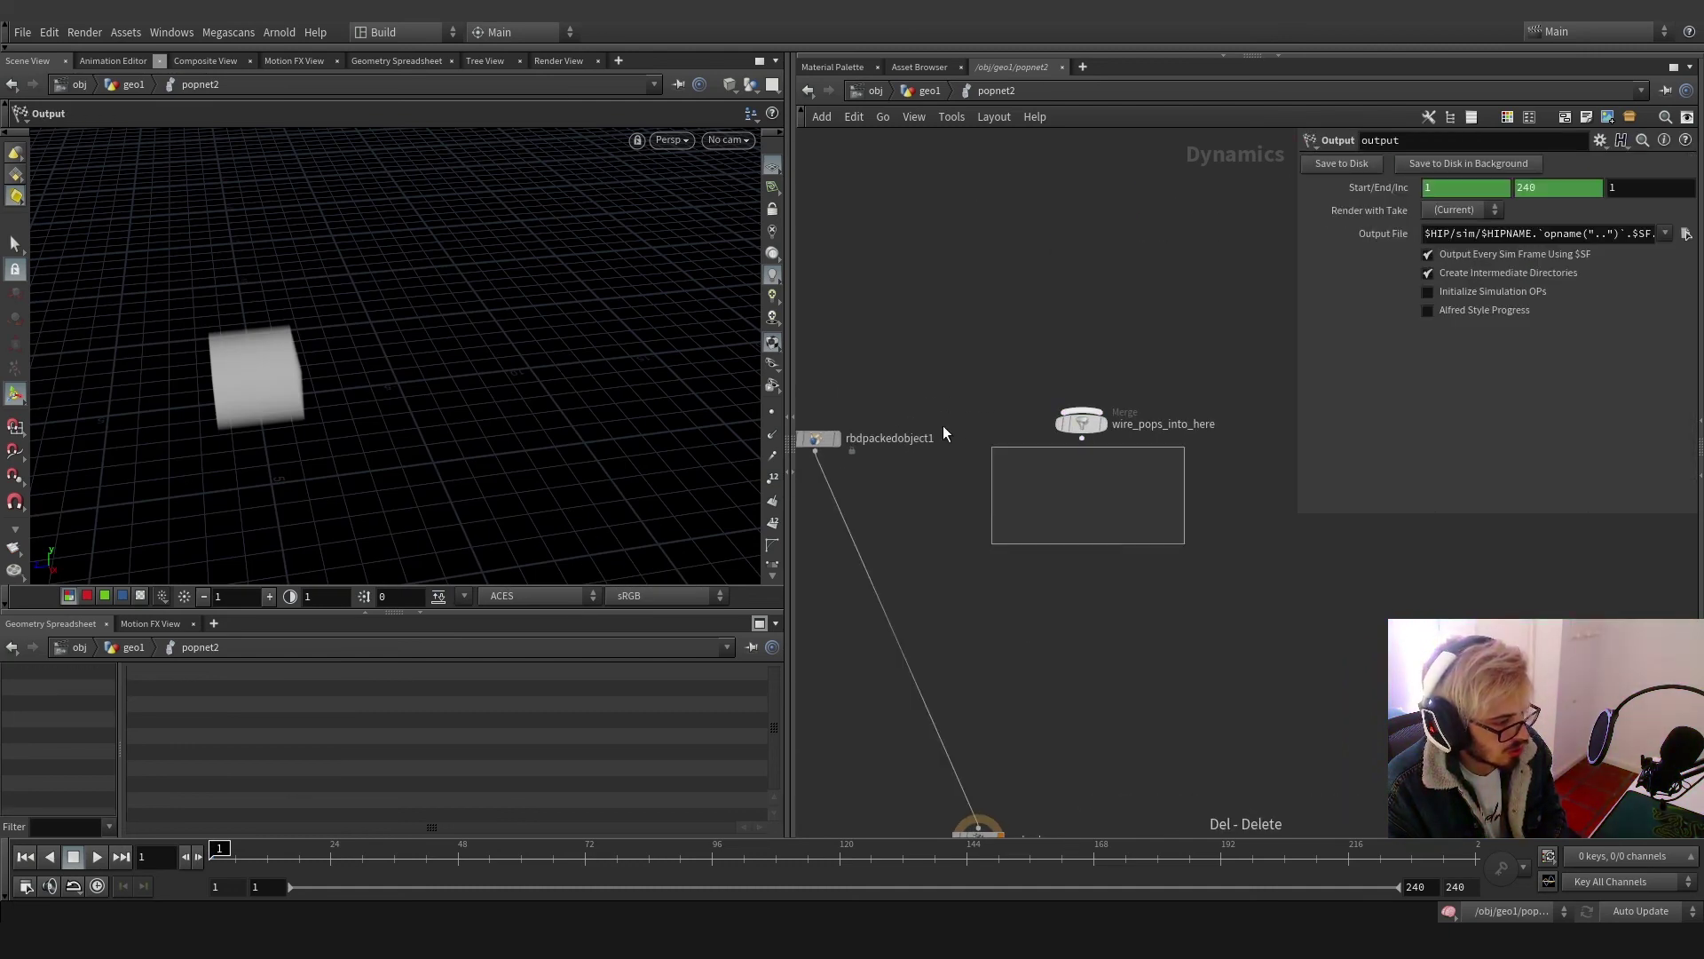
drag(942, 426, 825, 381)
key(Delete)
Add a Smoke Object (Sparse) node to the popnet2 network
key(Tab)
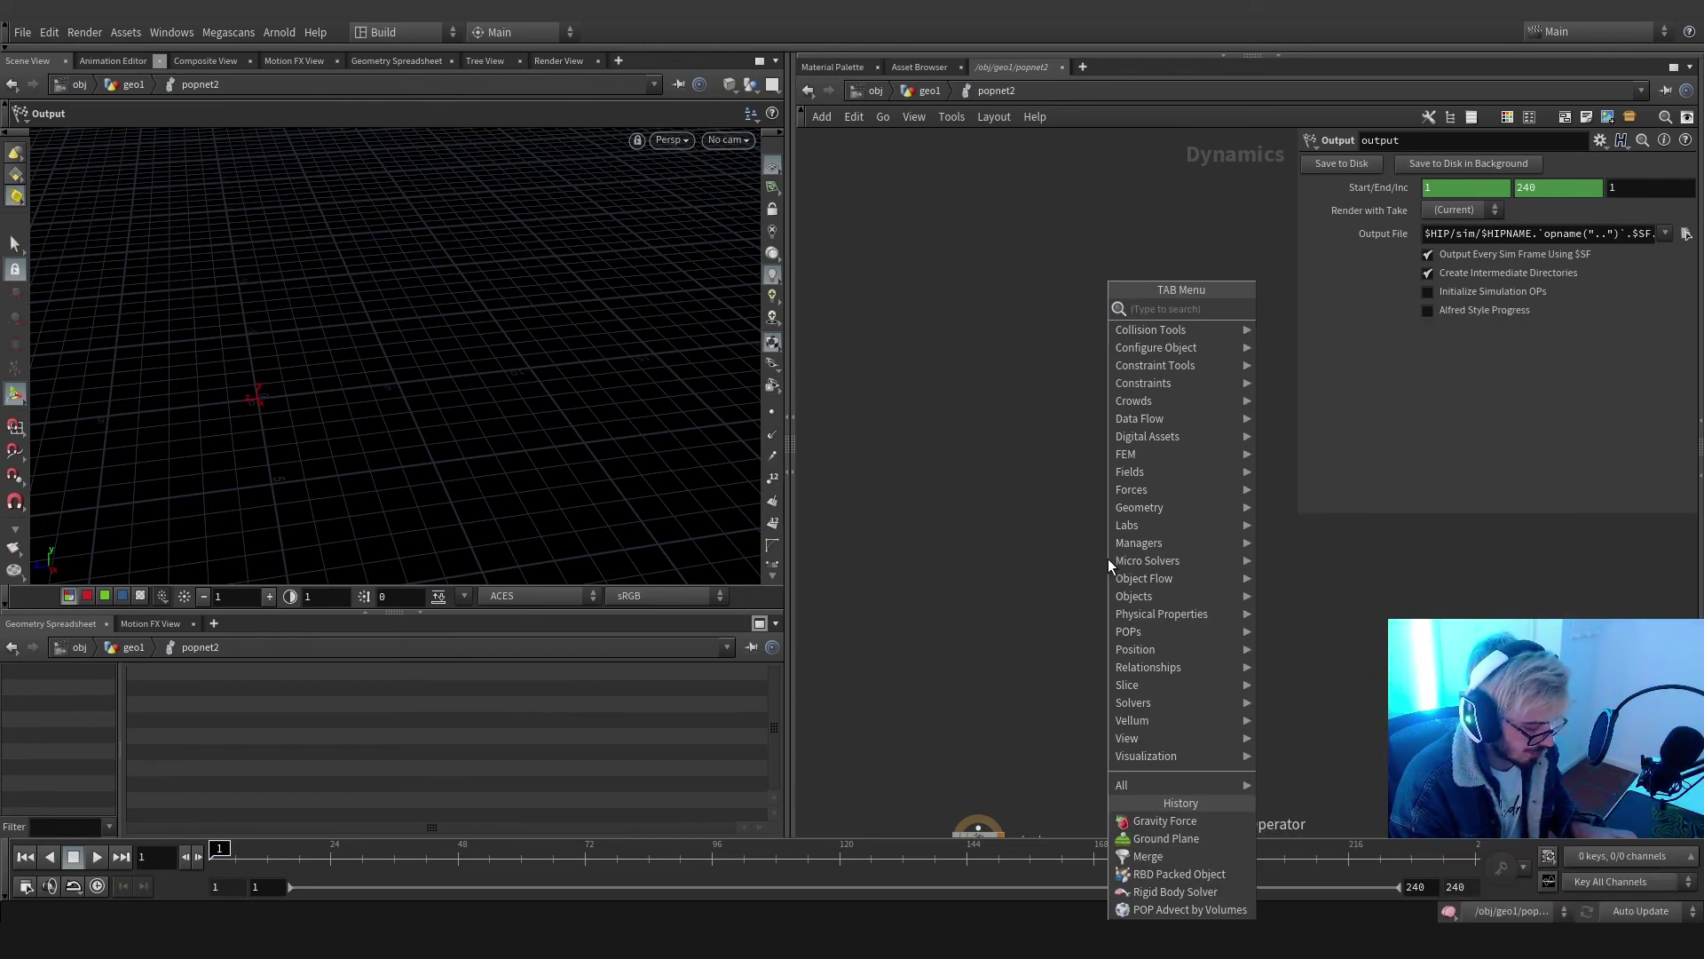
text(smoke s)
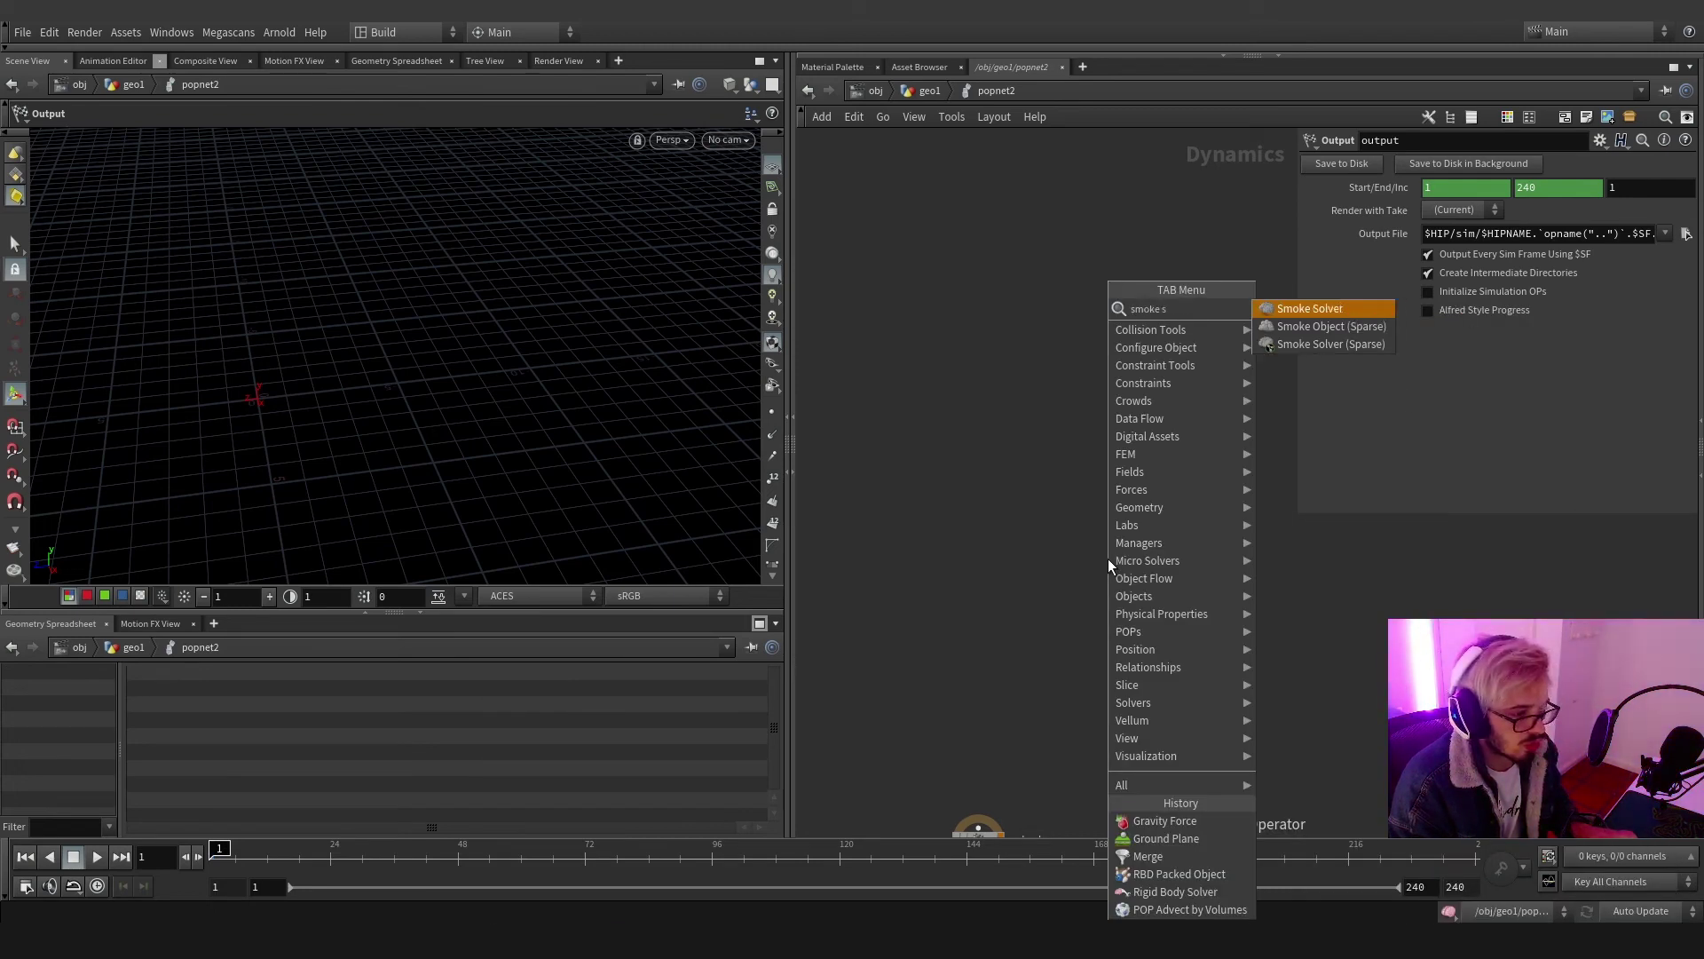
key(Down)
key(Return)
click(1108, 557)
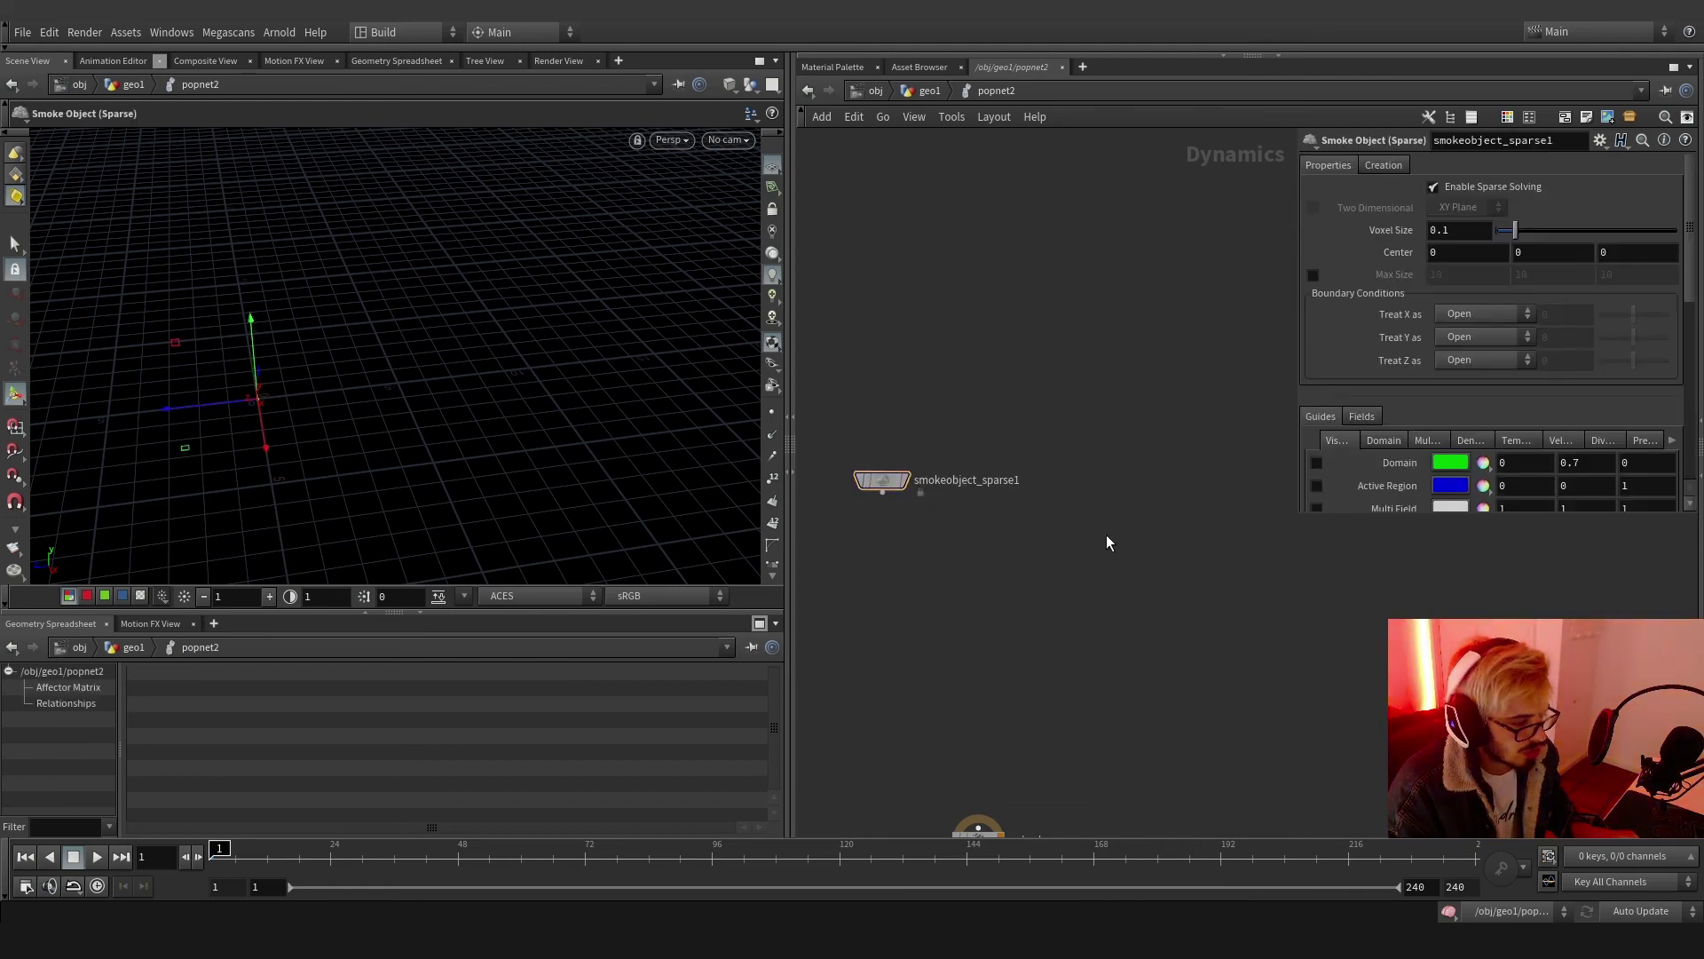
Add a Smoke Solver (Sparse) node below the sparse smoke object
key(Tab)
text(sparse)
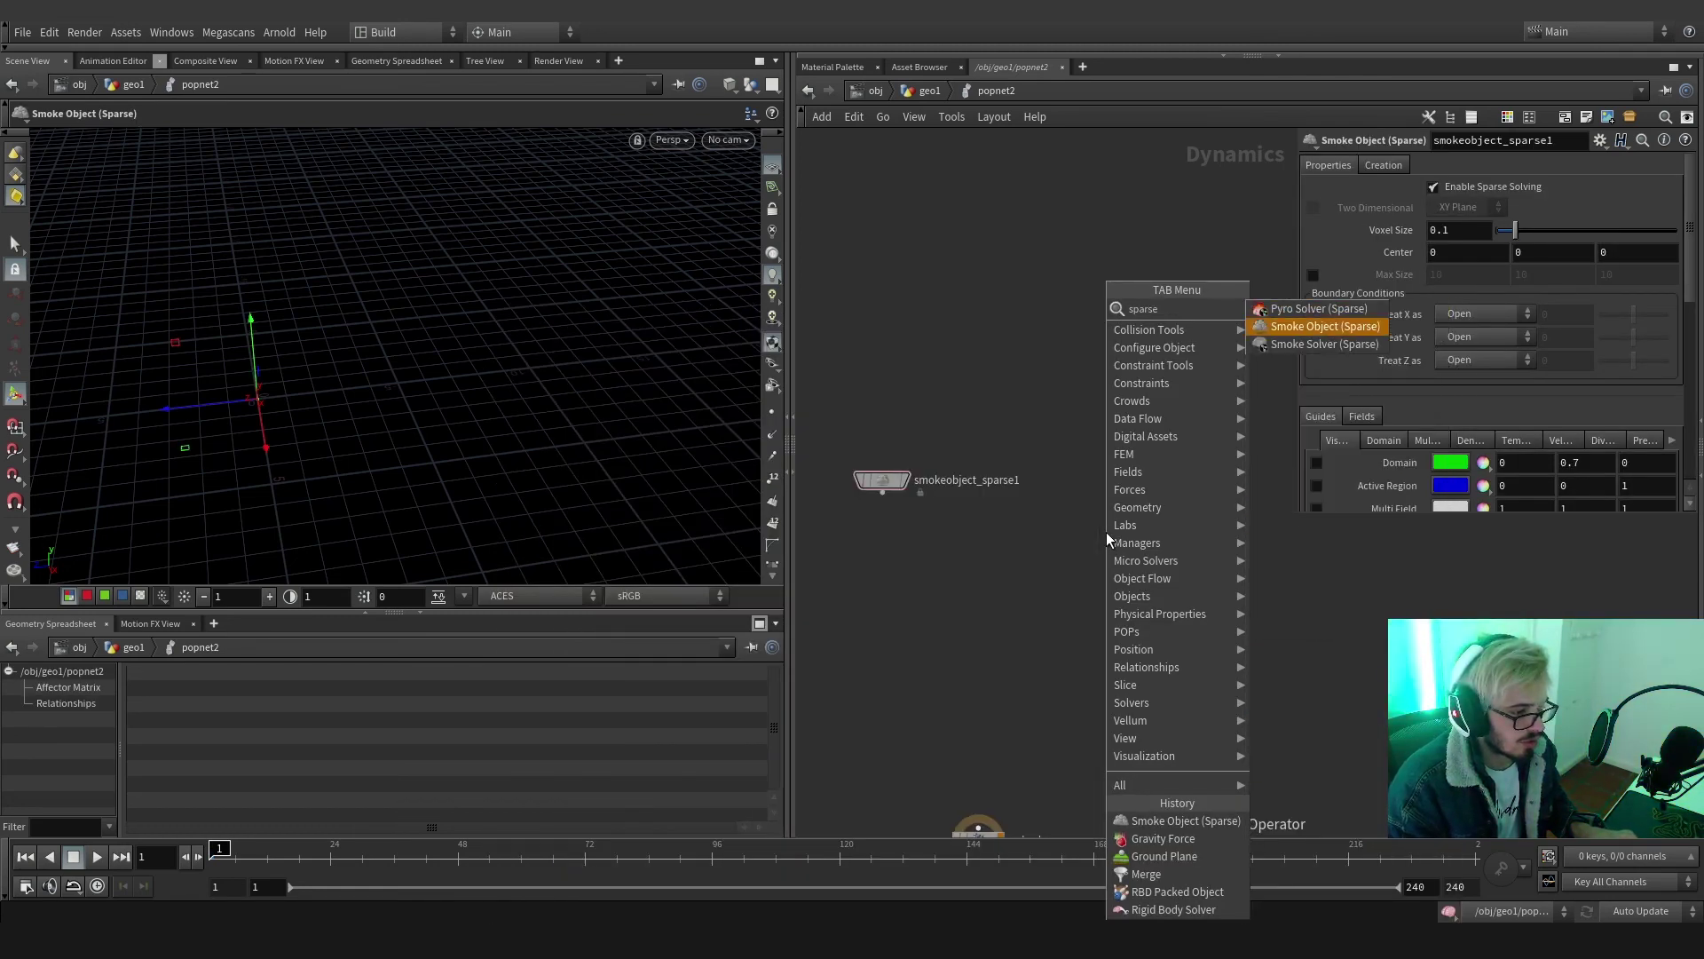
key(Down)
key(Return)
click(1036, 587)
Add a Volume Source node above the sparse smoke solver
key(Tab)
text(vo)
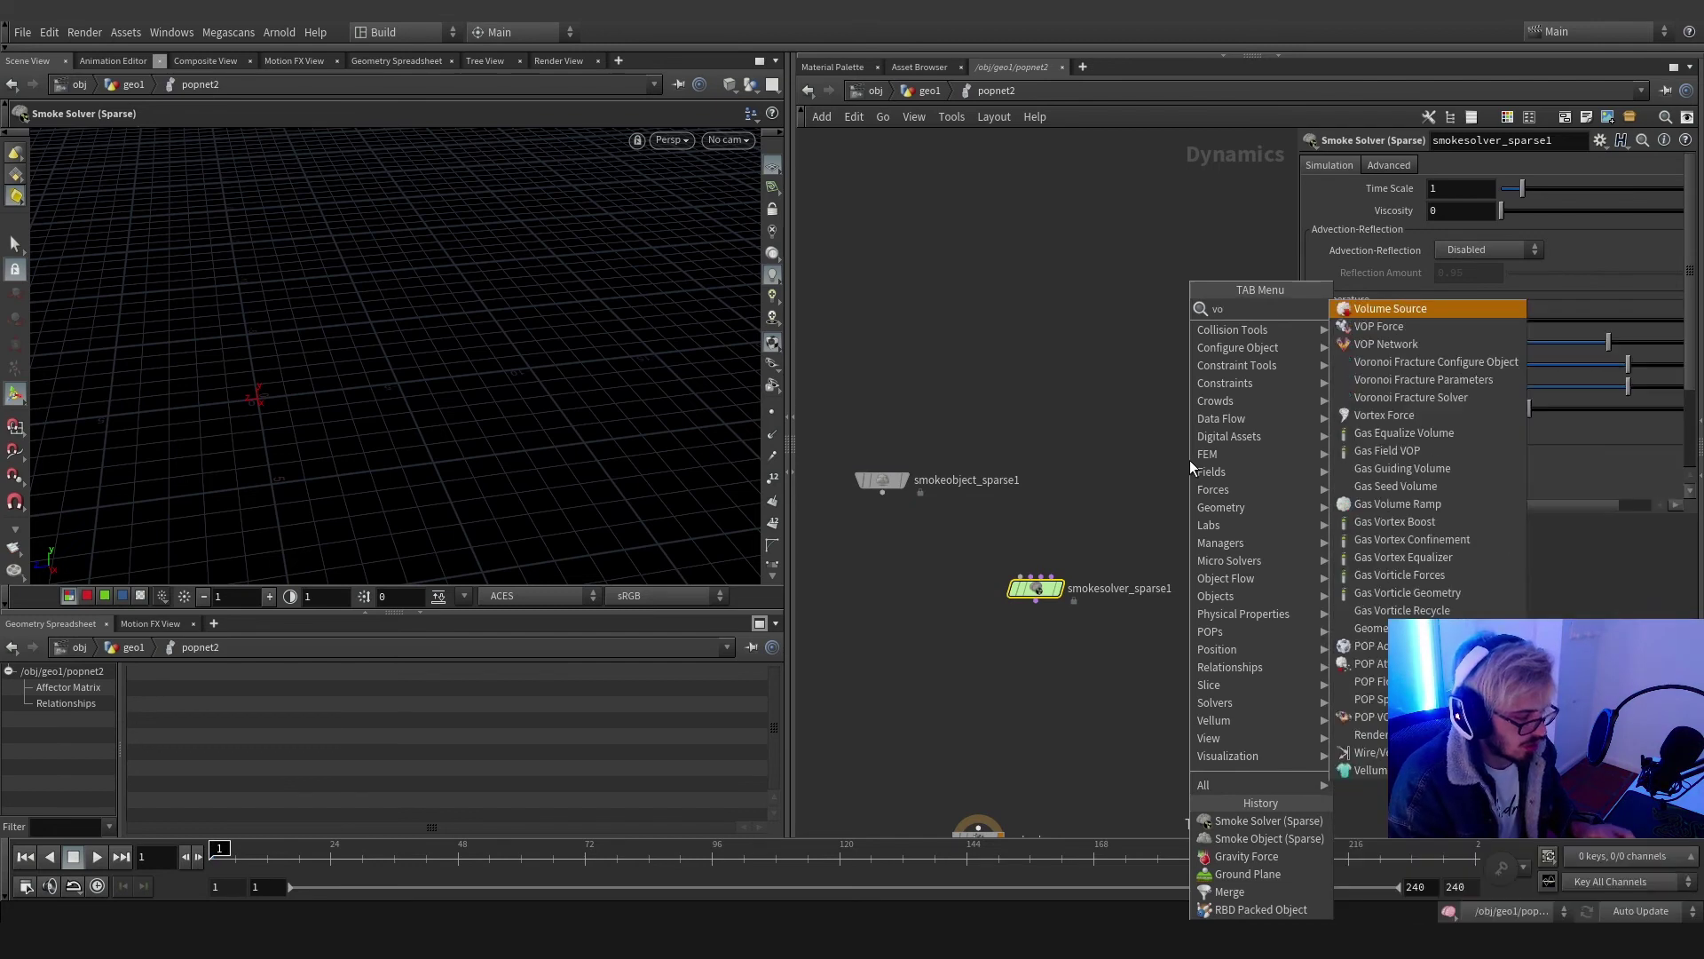
text(lume)
key(Return)
click(1189, 460)
Wire the smoke object and volume source into the sparse smoke solver, and connect the solver to the output node
middle_drag(1008, 752, 917, 619)
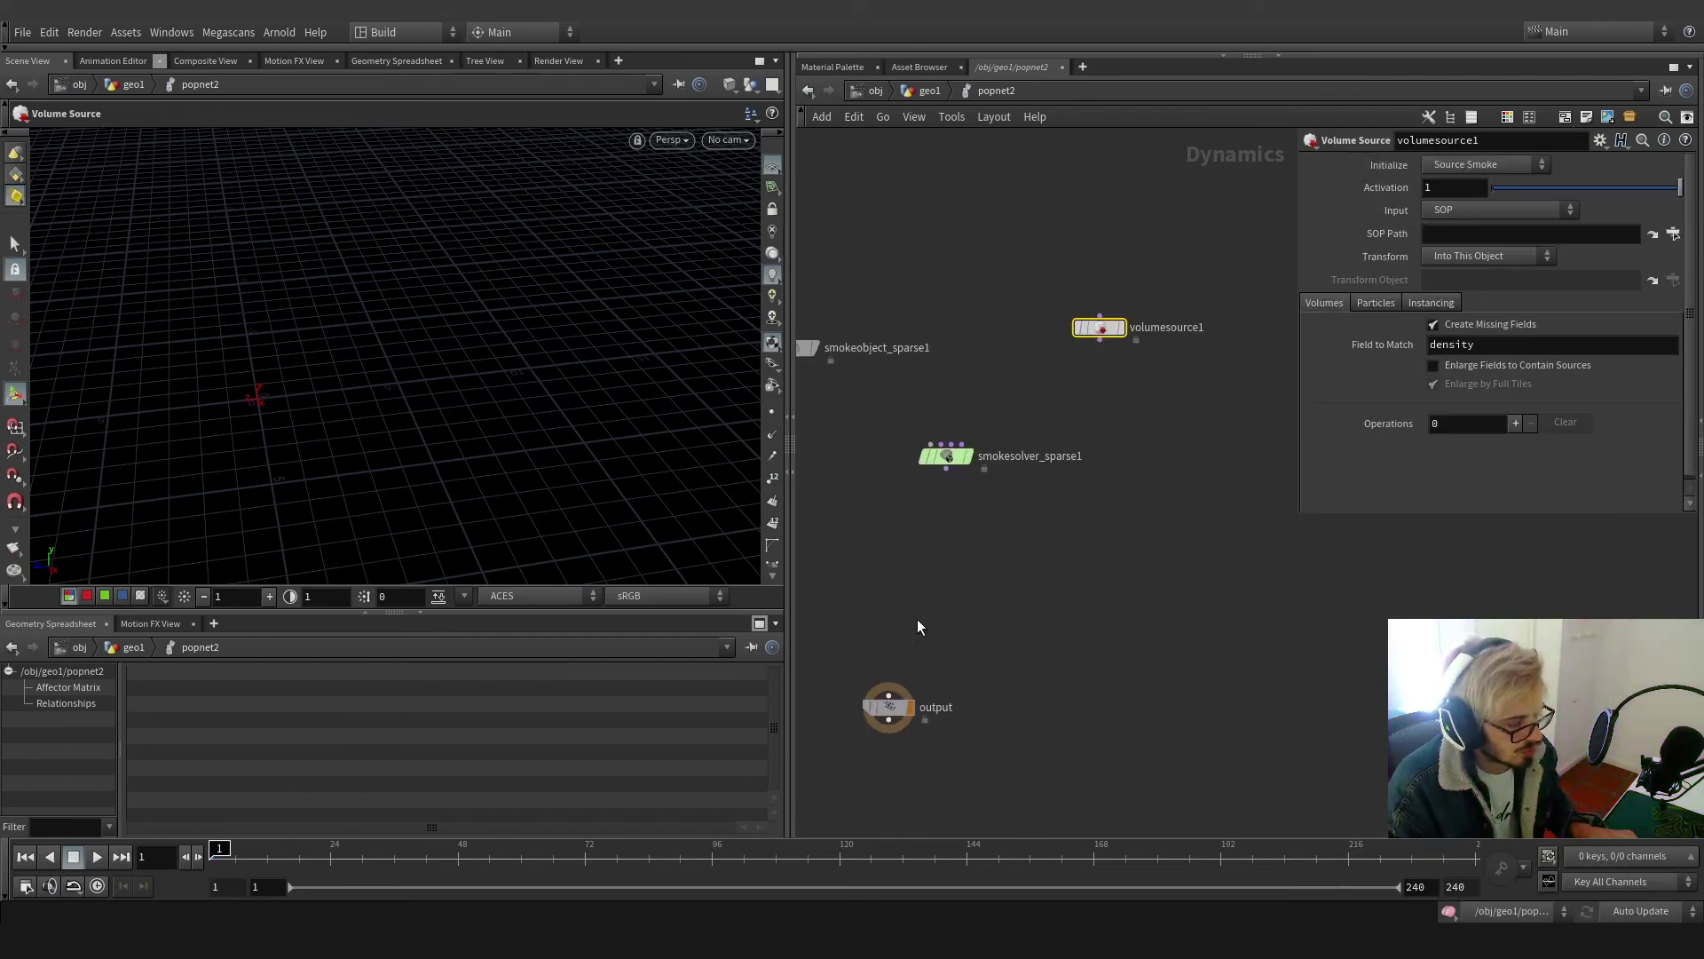
click(889, 695)
click(946, 468)
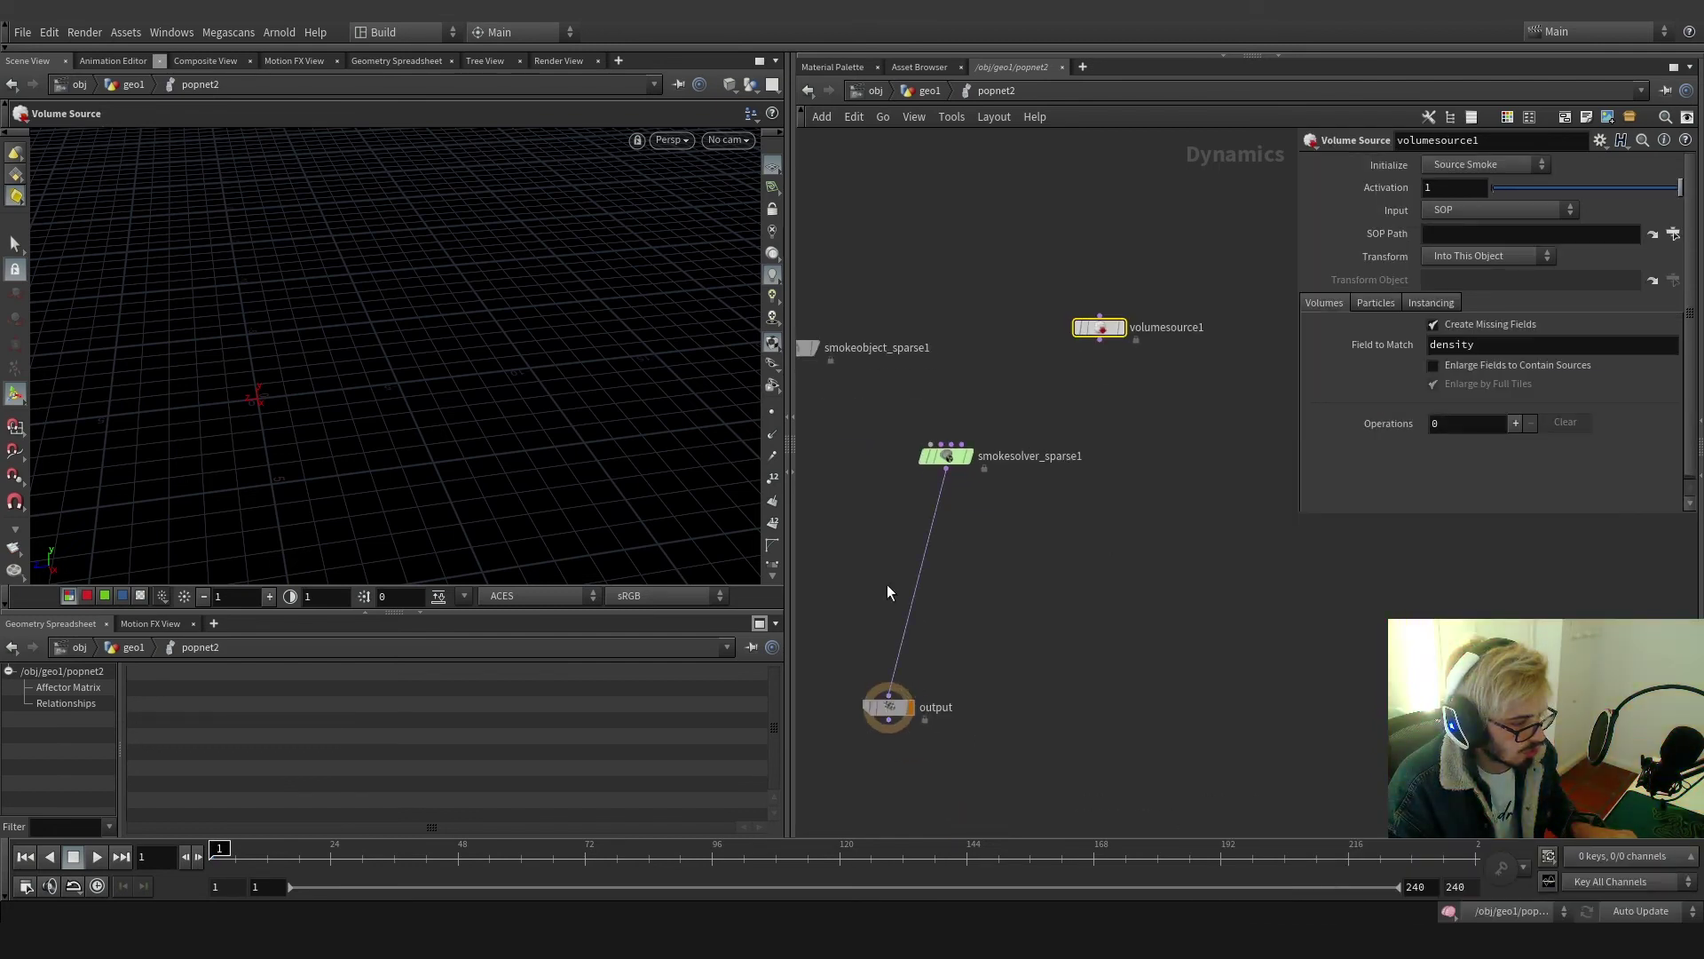
middle_drag(853, 404, 921, 432)
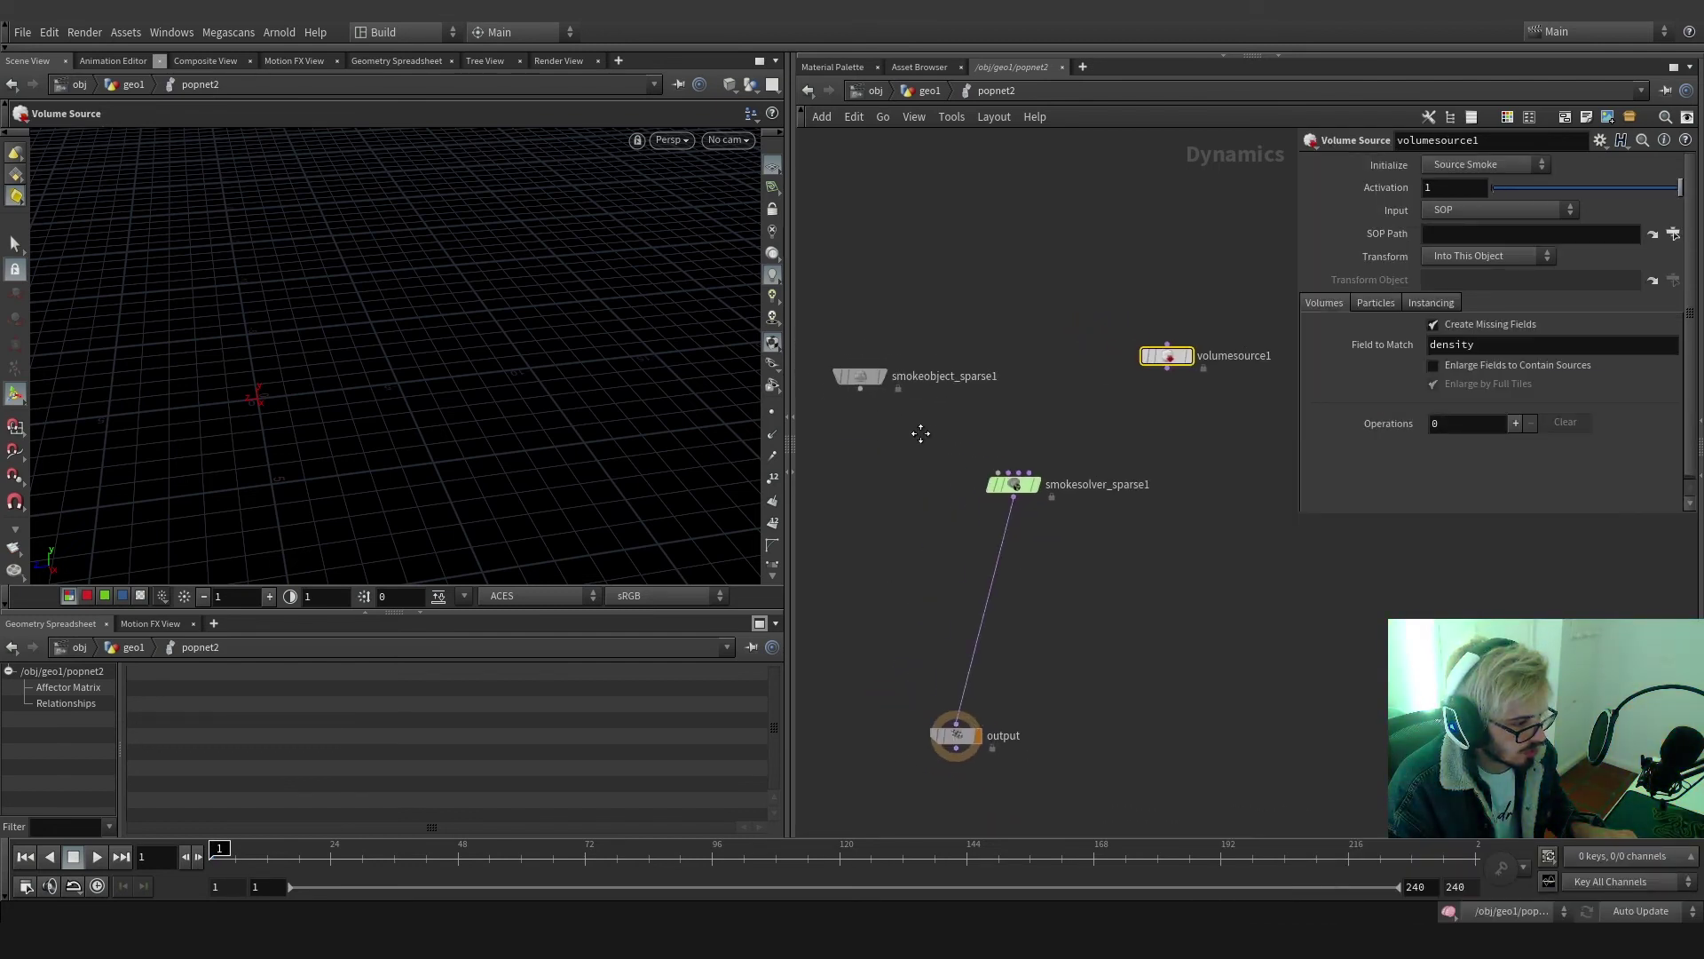
click(1162, 372)
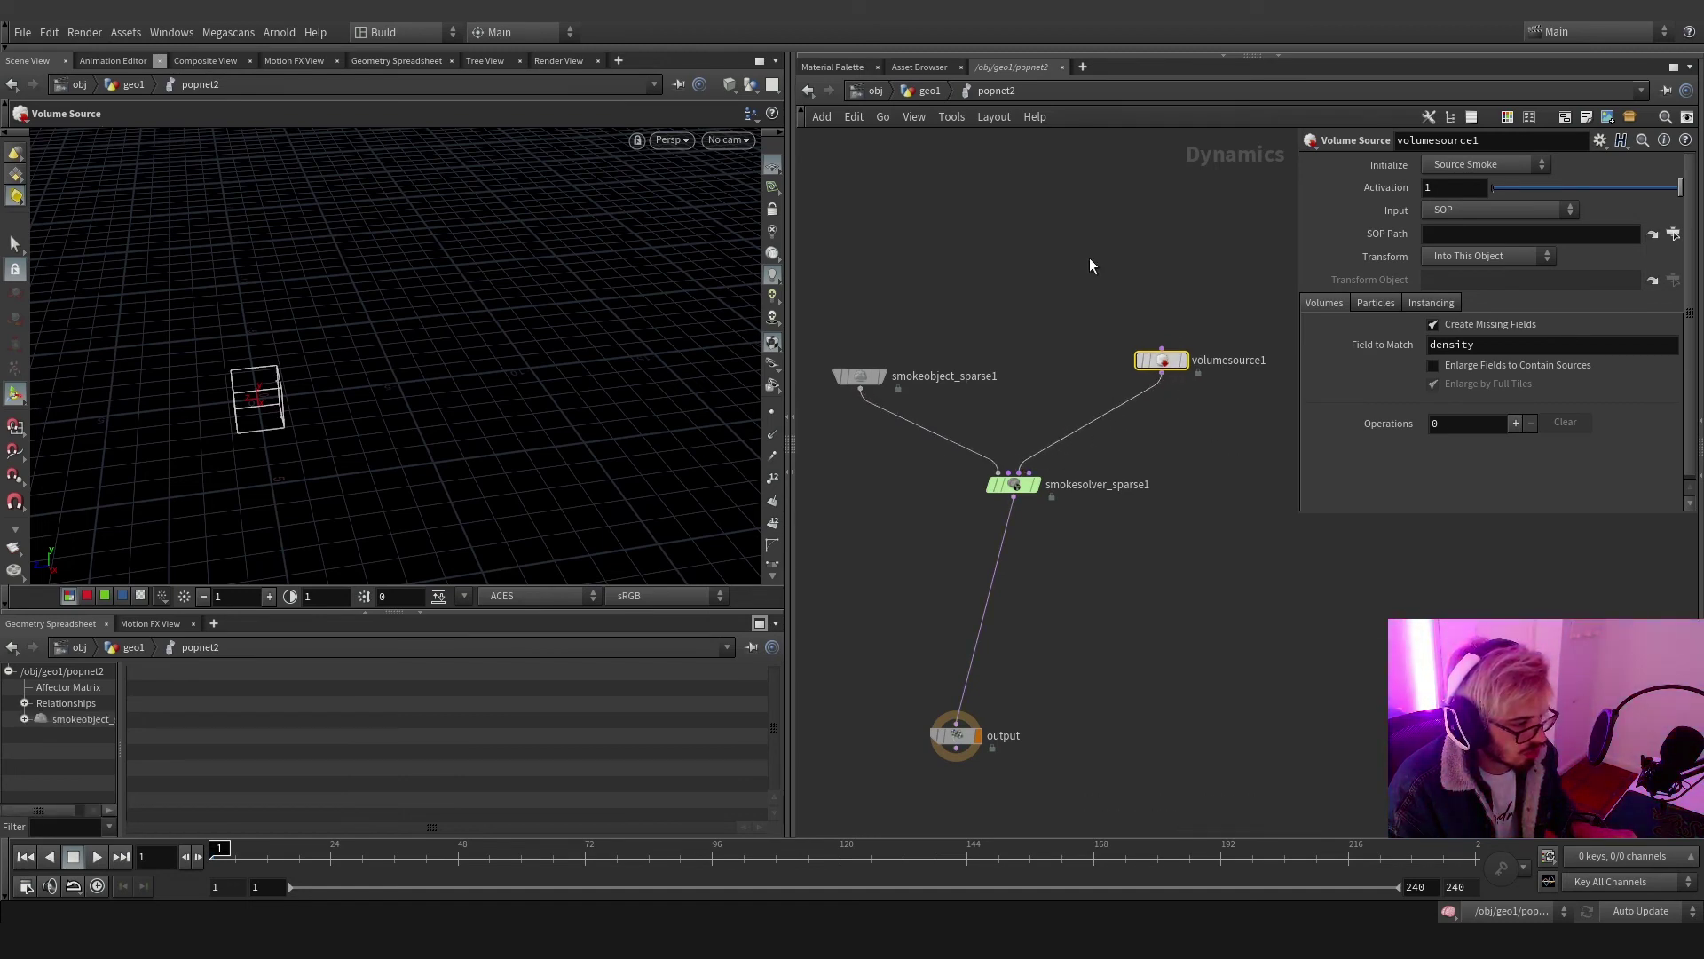
Set the Volume Source's input to First Context Geometry and initialize it as Source Smoke
click(1522, 213)
click(1509, 241)
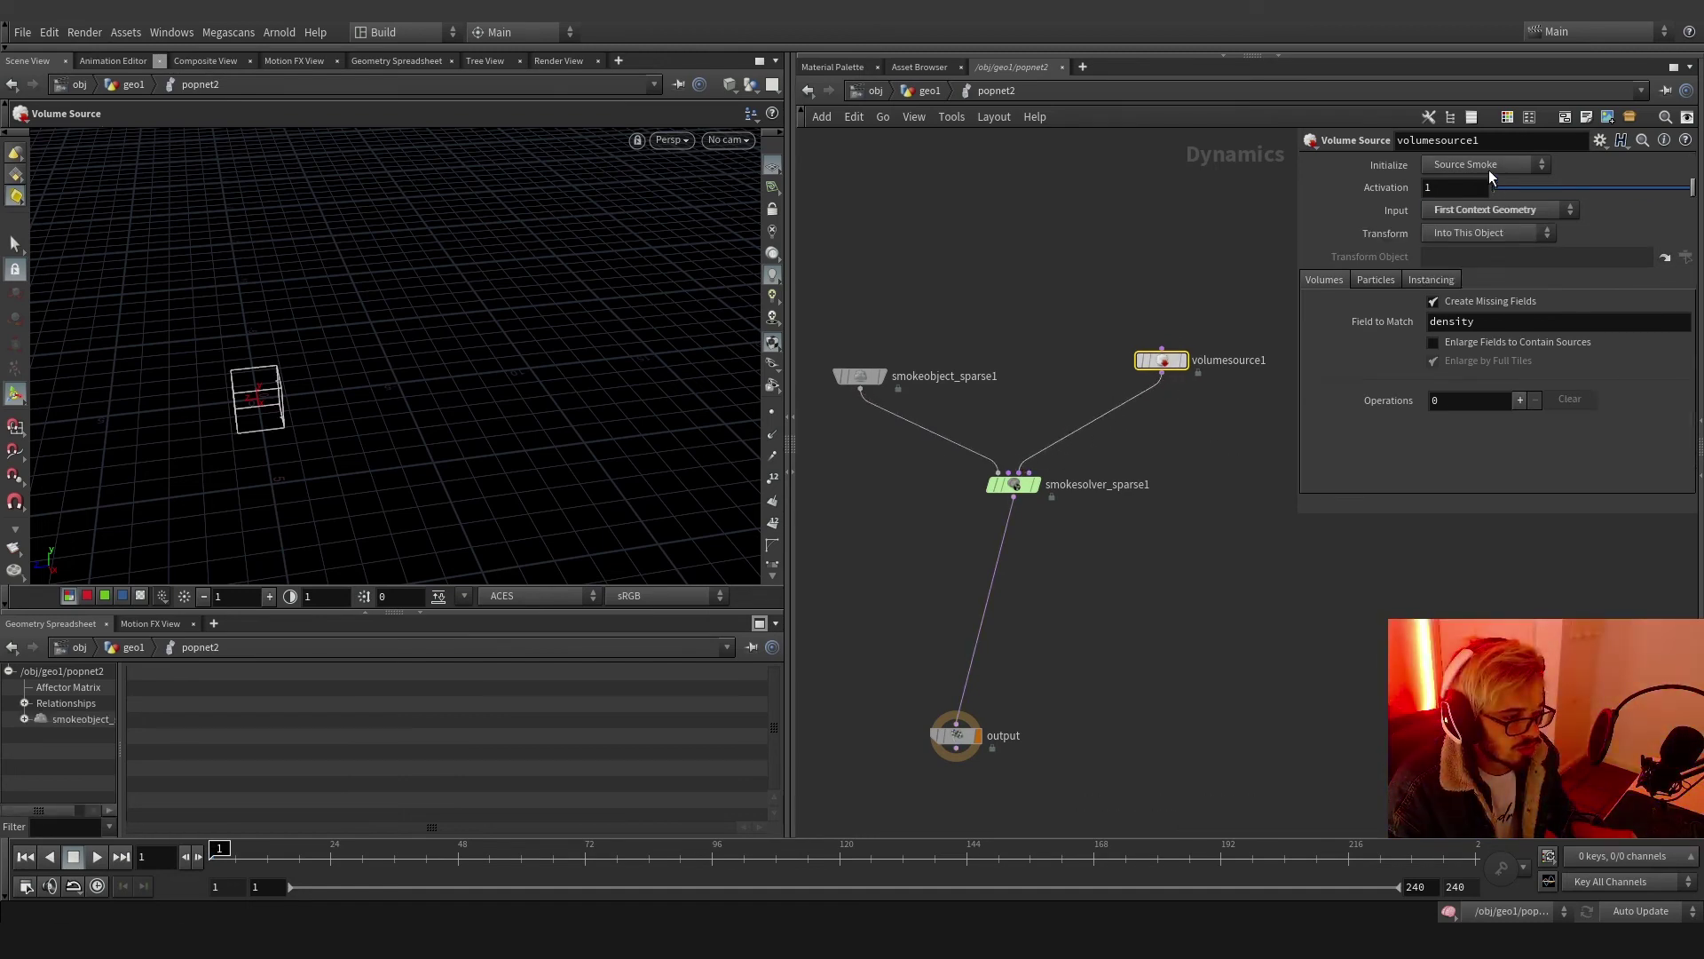
click(1488, 167)
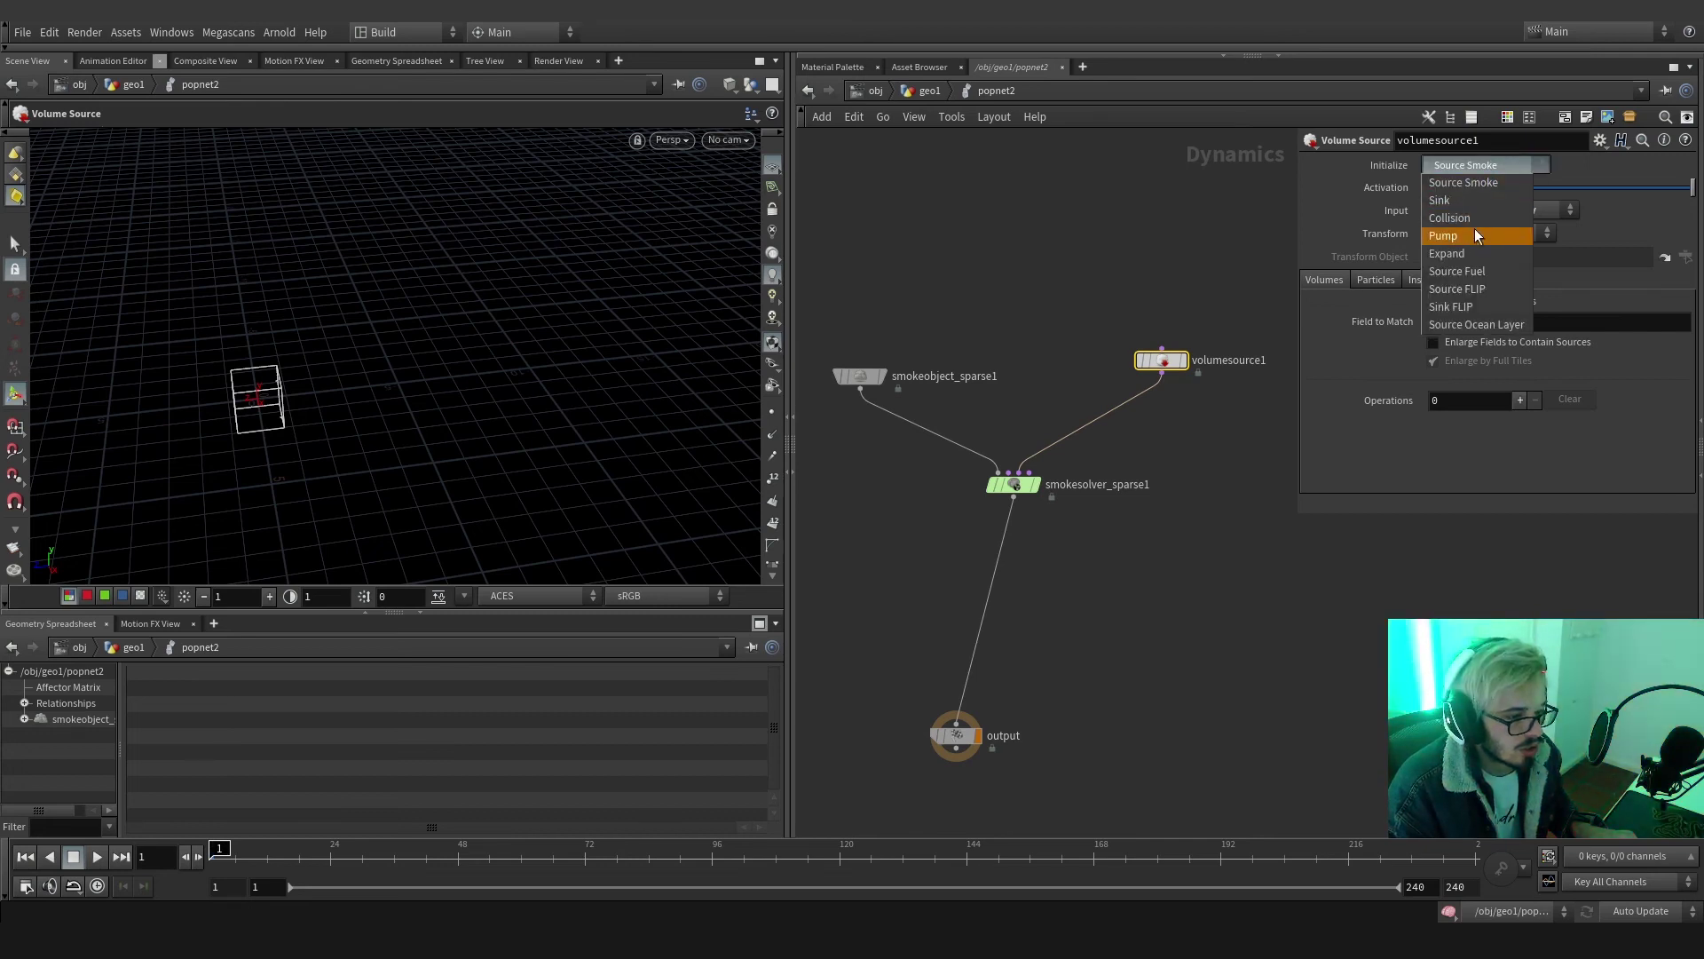
click(1475, 238)
click(1461, 167)
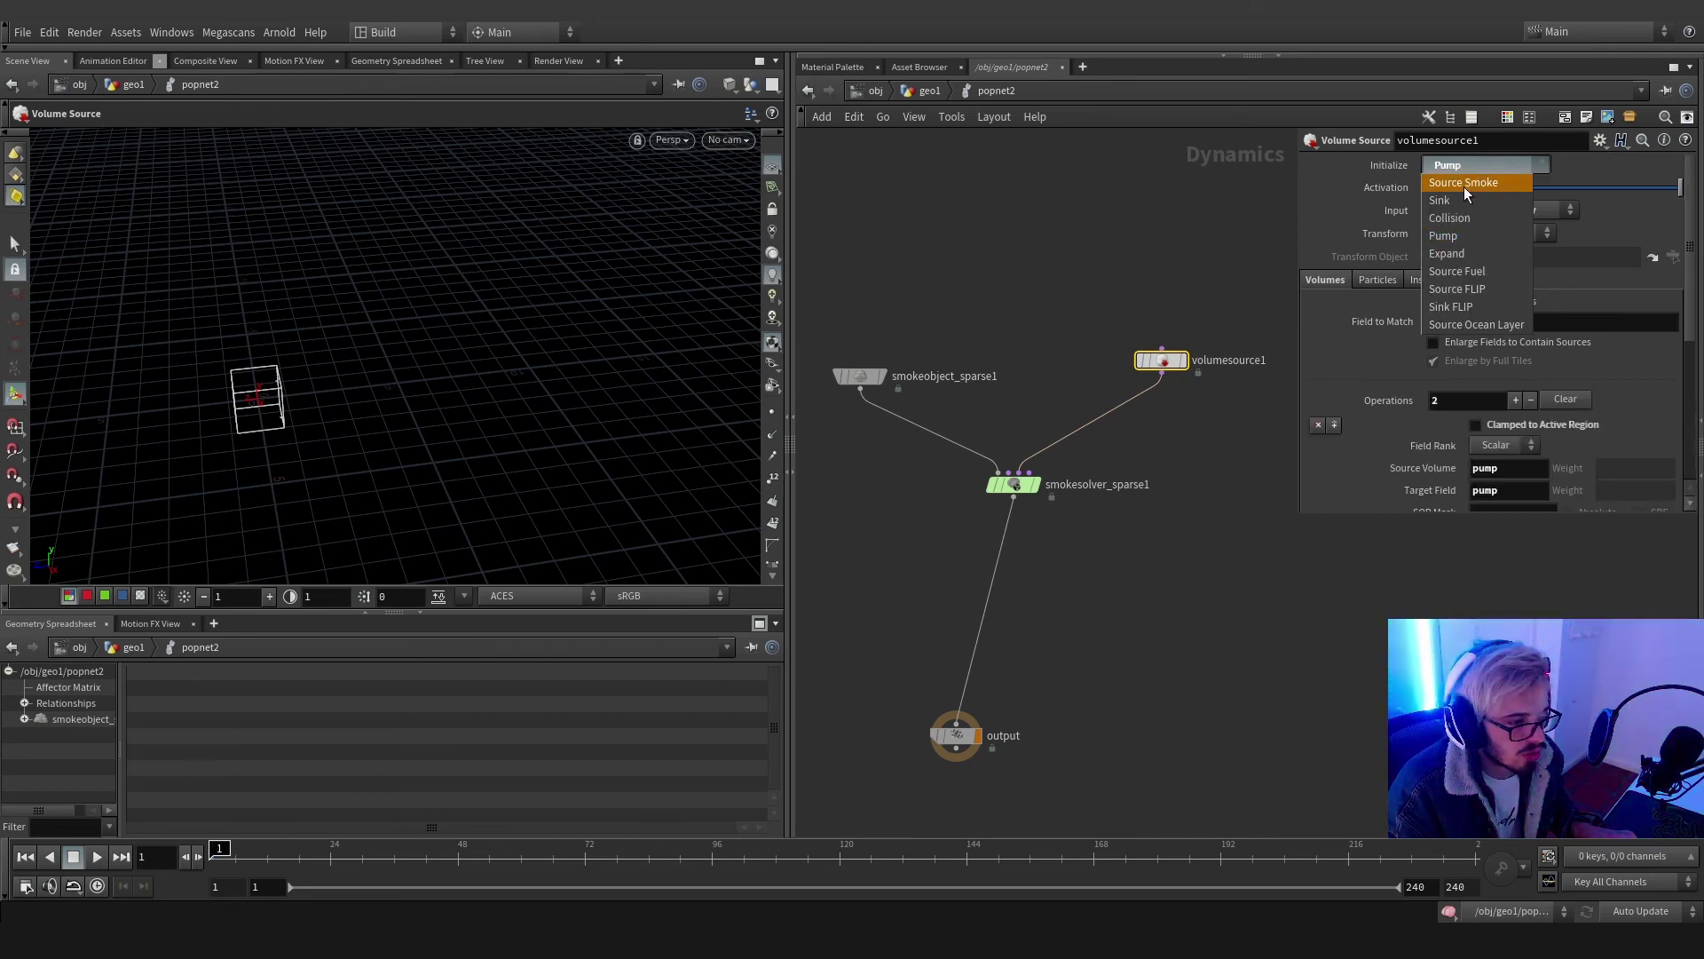
click(1464, 187)
scroll(1425, 436, down, 5)
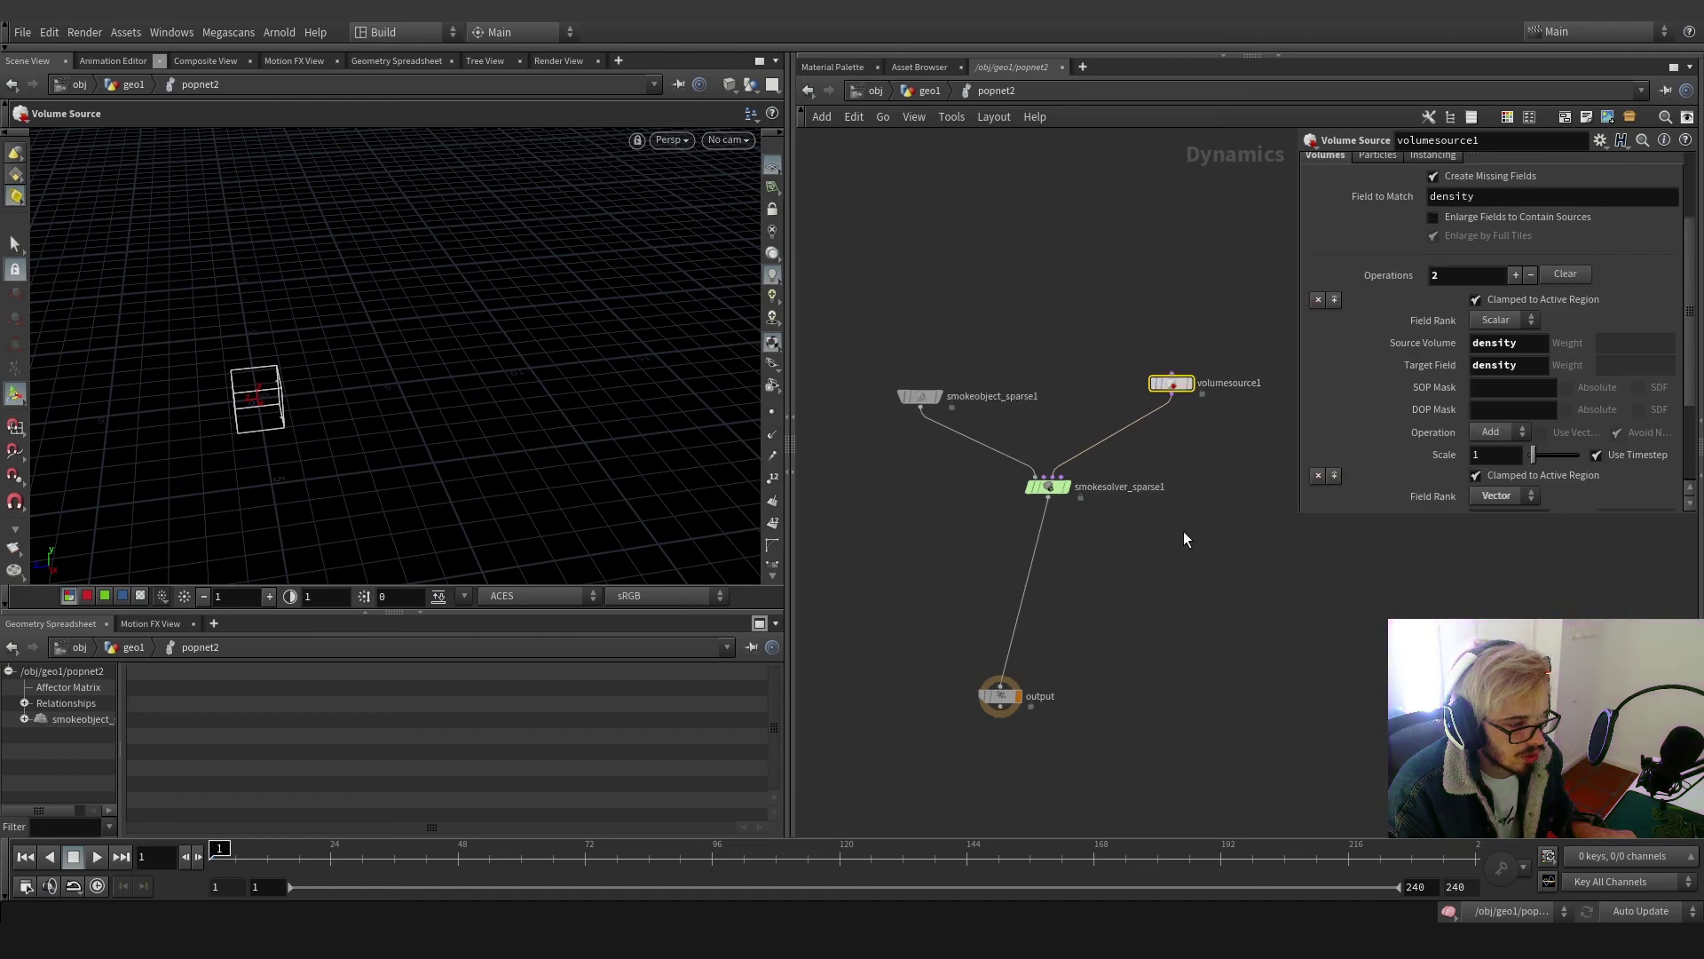
Align the output node beneath the smoke solver and play the simulation, inspecting it from the side and at frame 47
key(h)
drag(1046, 573, 1053, 574)
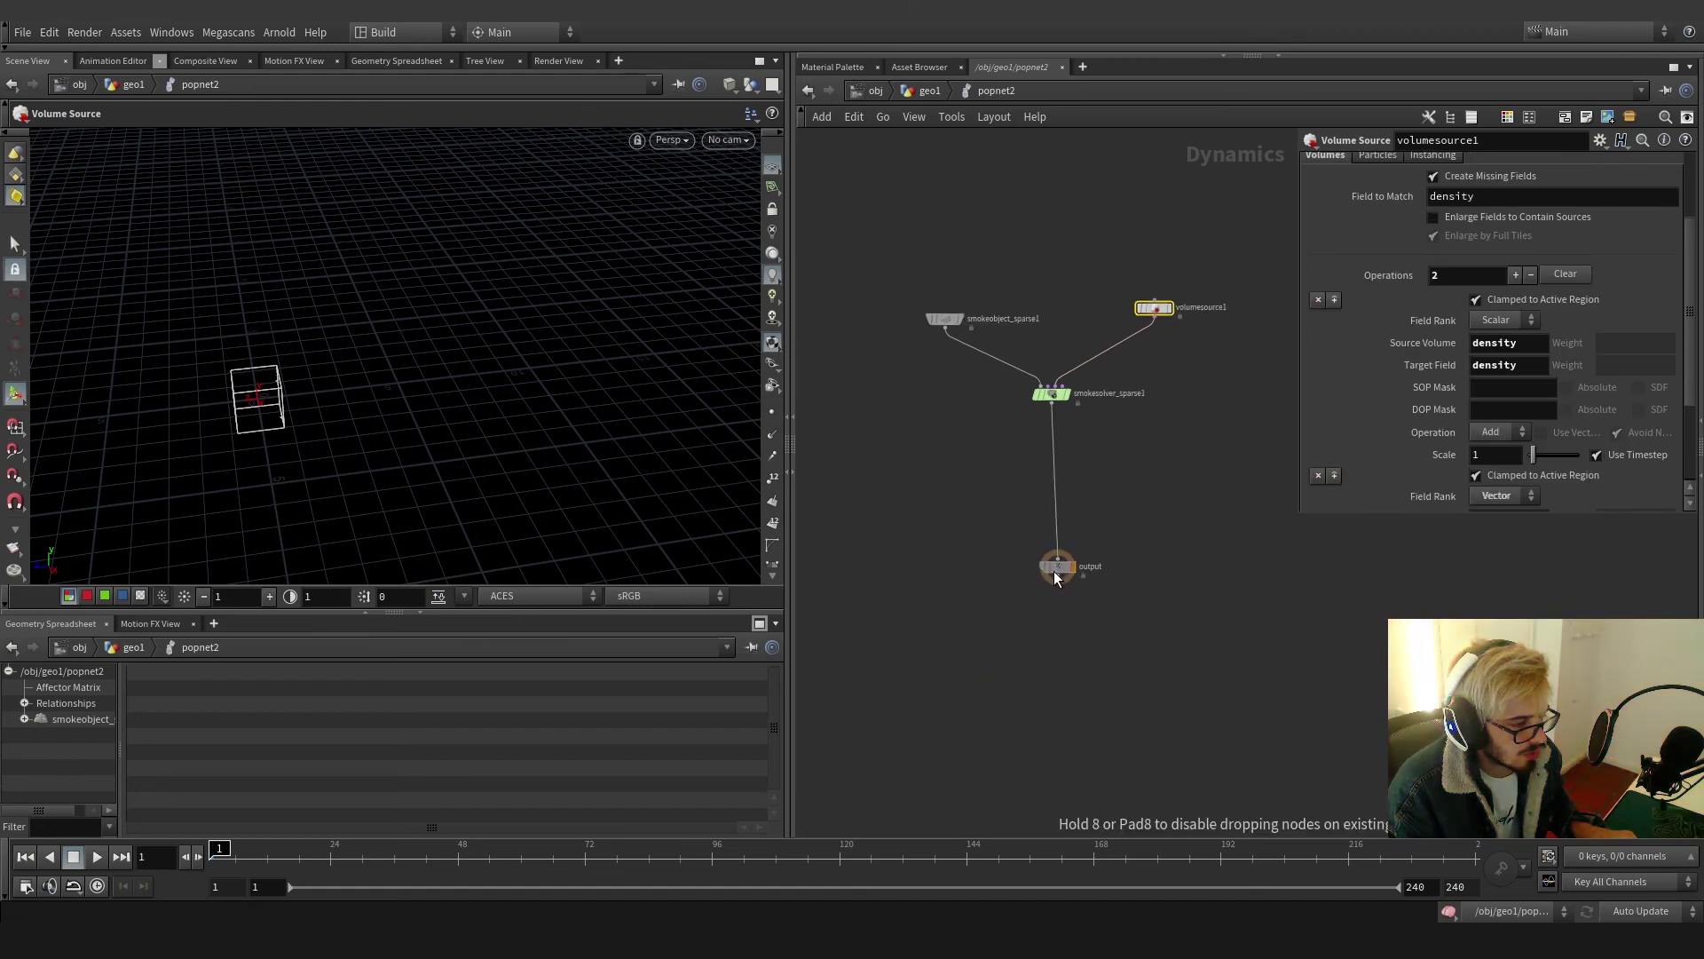
click(102, 863)
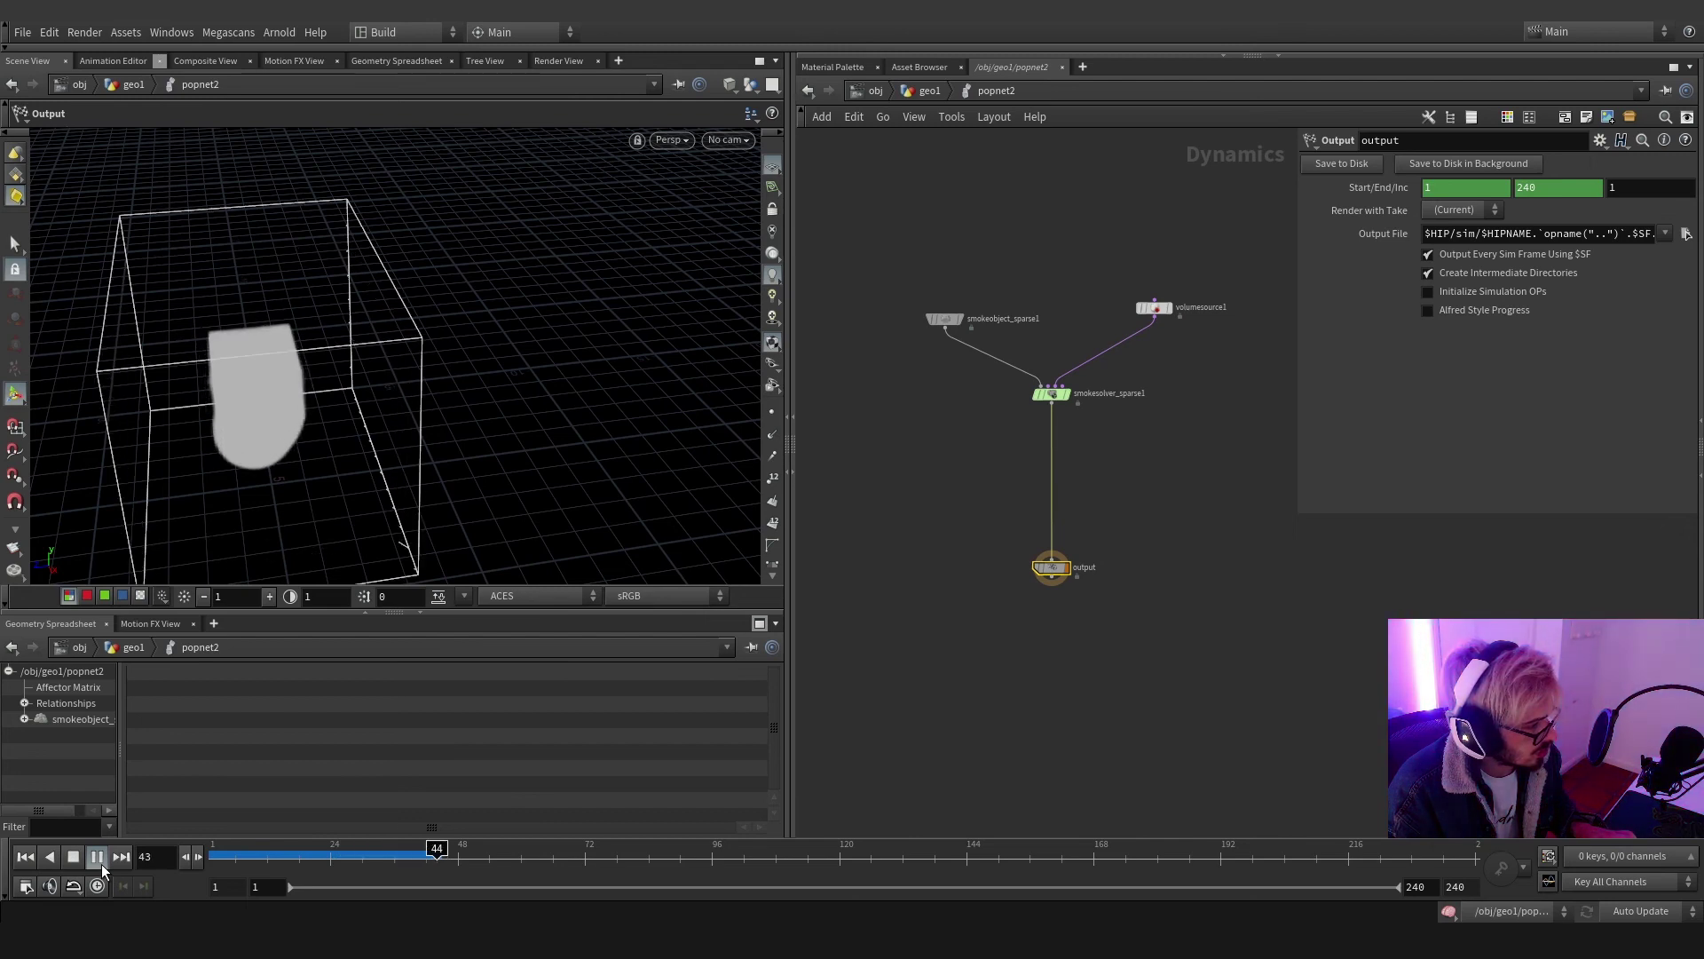
alt+drag(266, 381, 524, 368)
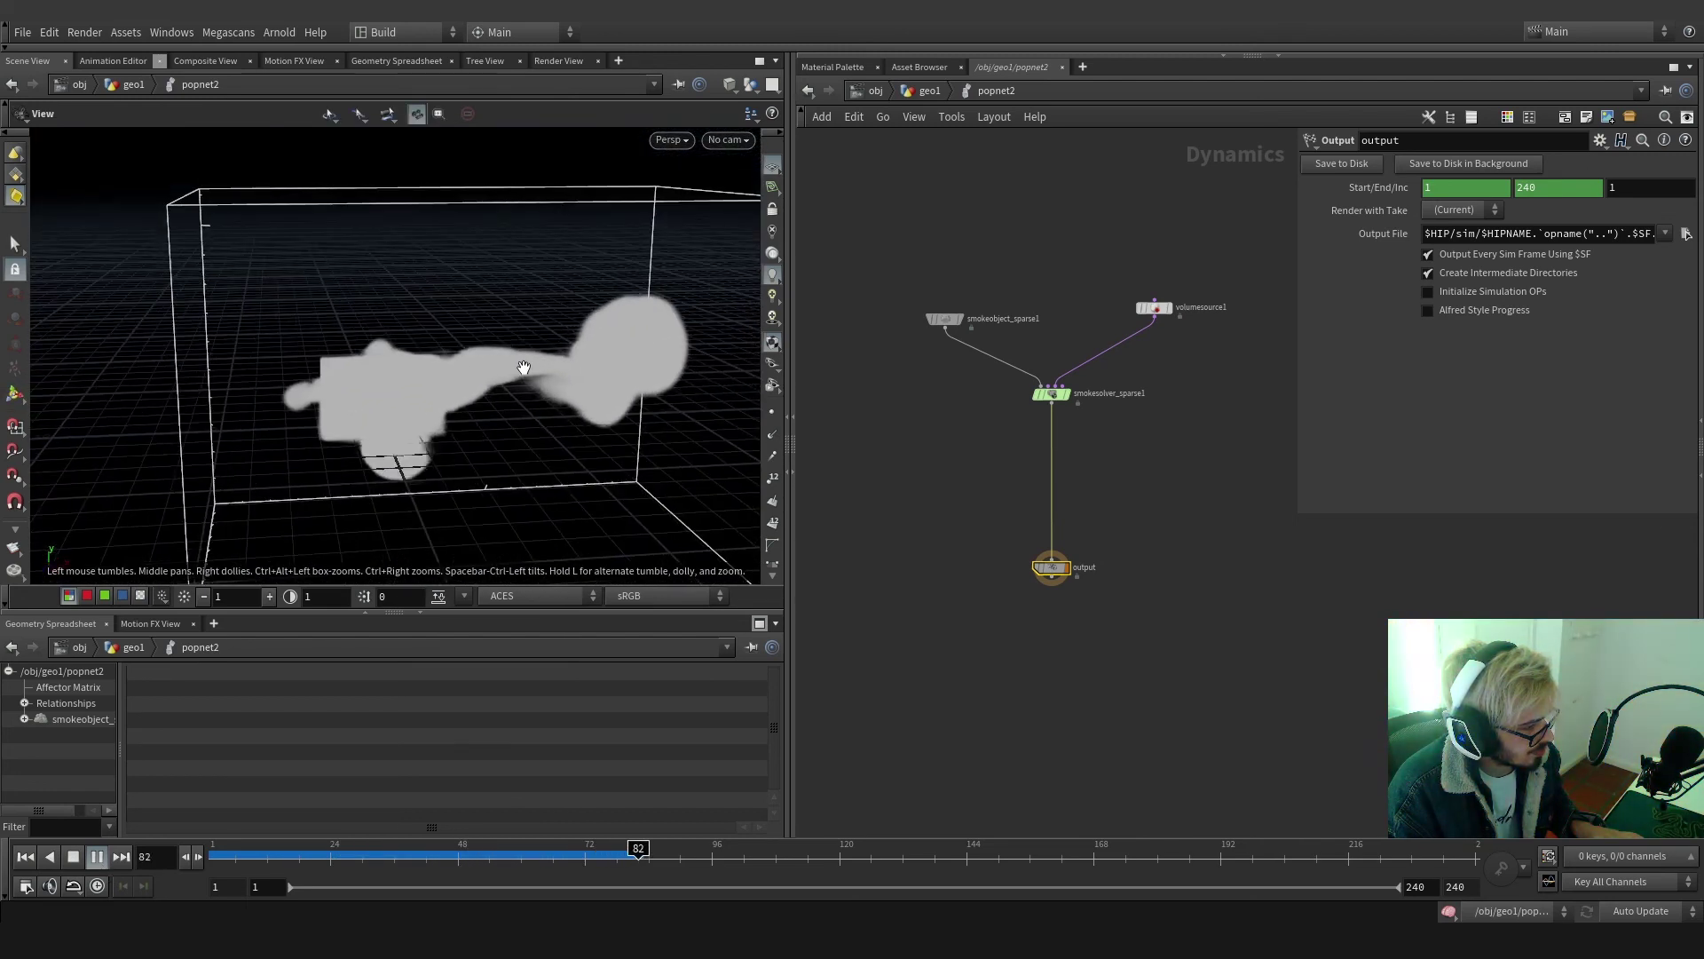
click(453, 859)
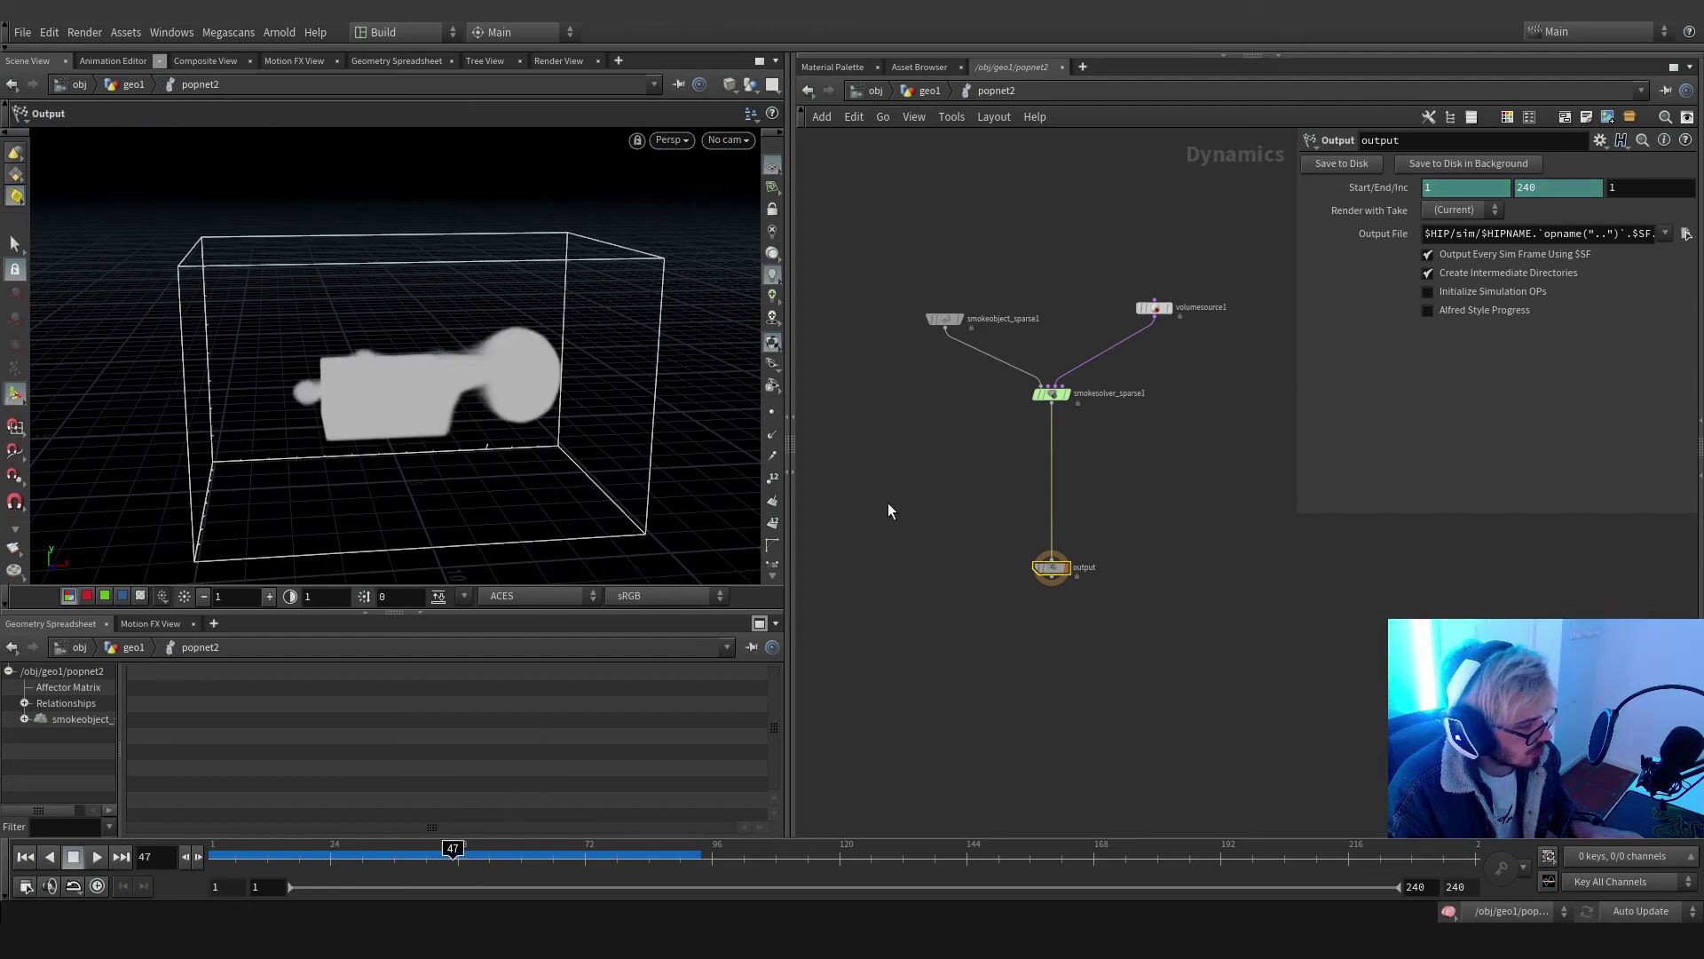
Return to geo1 and delete attribwrangle4 and the bypassed node above it, beneath popnet2
click(923, 94)
scroll(1056, 584, down, 3)
click(1070, 628)
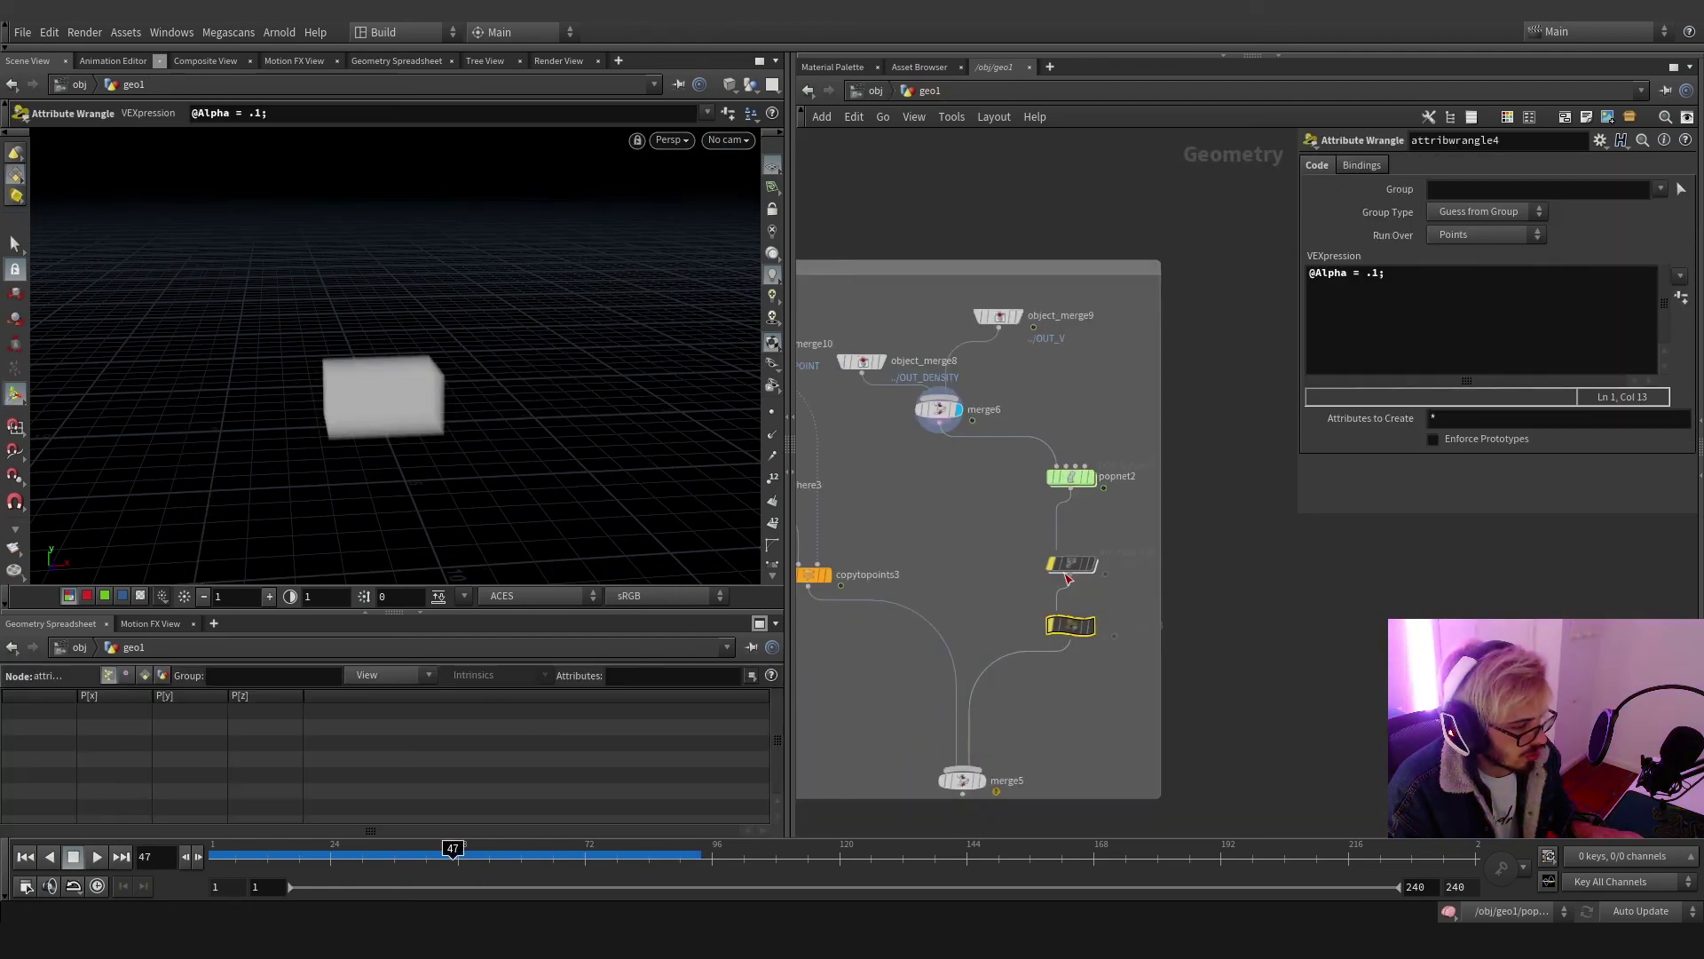
shift+click(1072, 565)
key(Delete)
Add a Dop Import Fields node below popnet2 and set its DOP Network to popnet2
key(Tab)
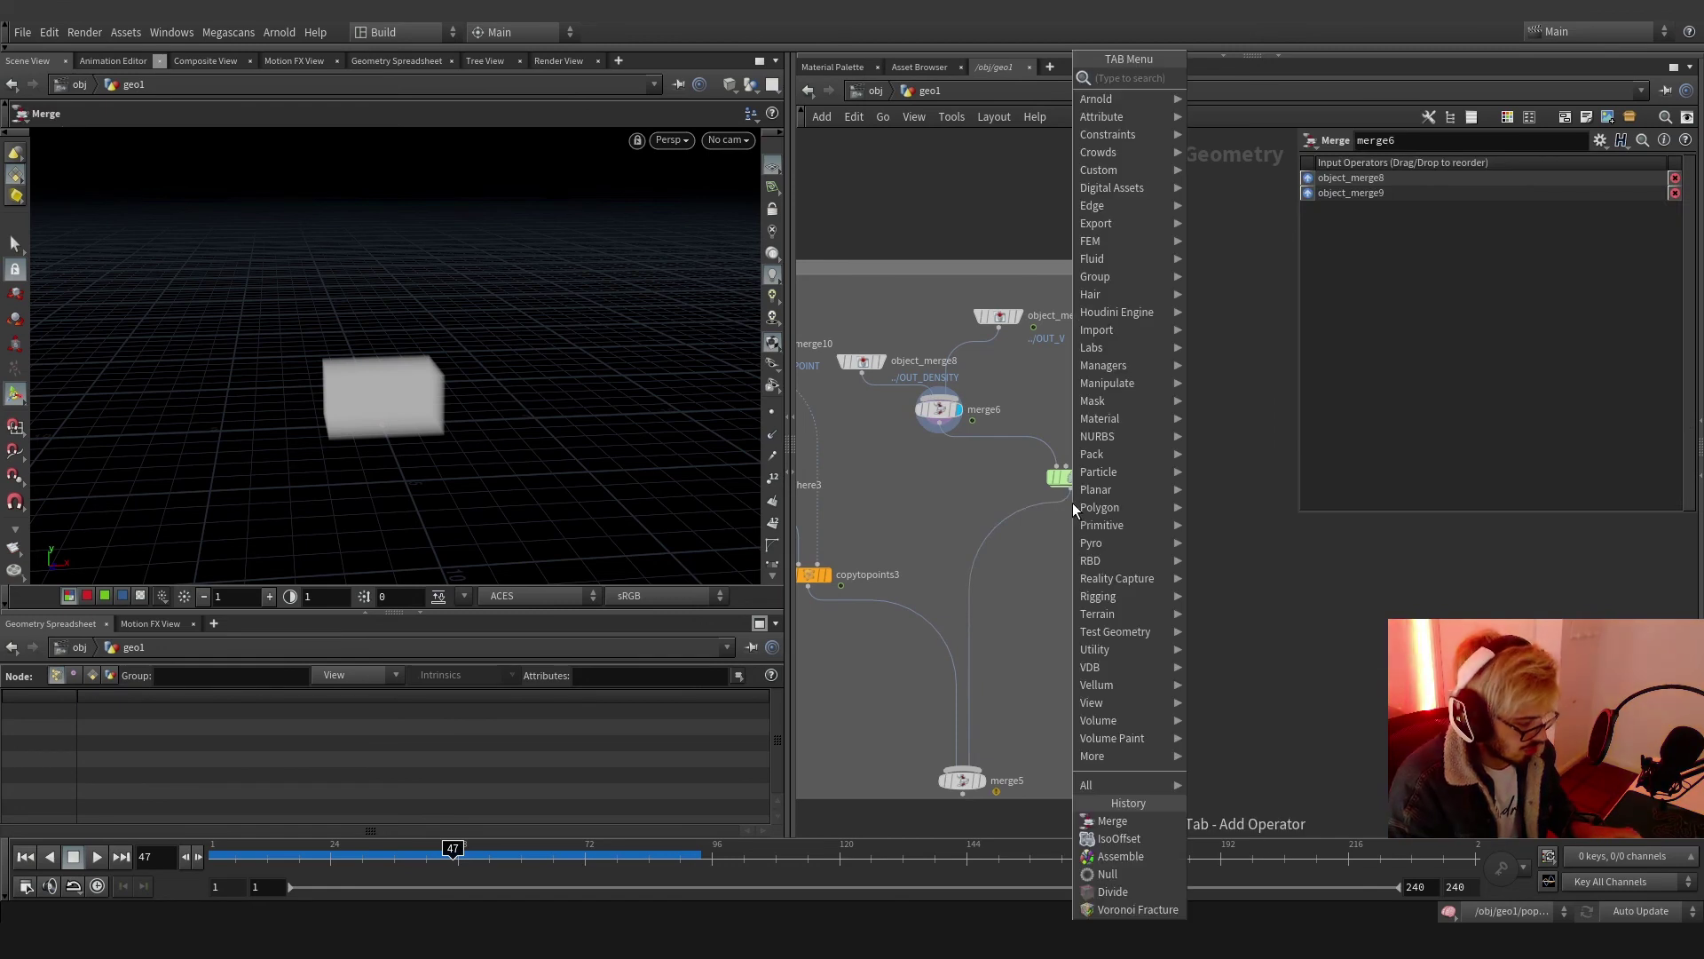
text(dop im)
key(Return)
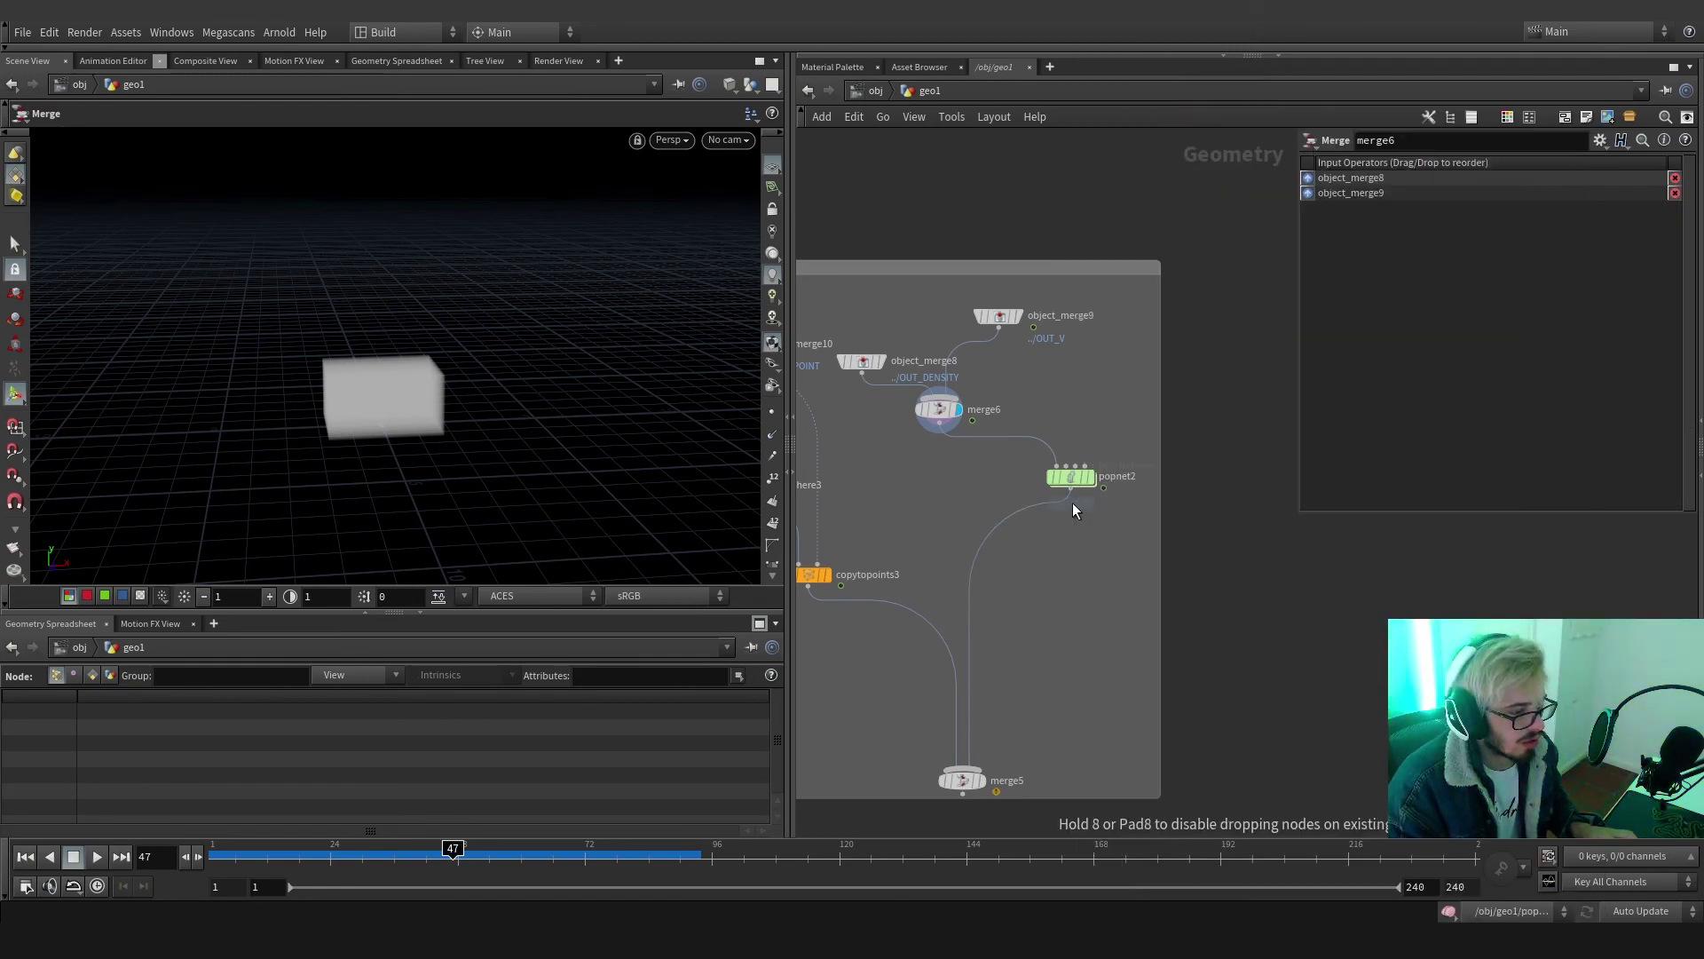
click(1072, 554)
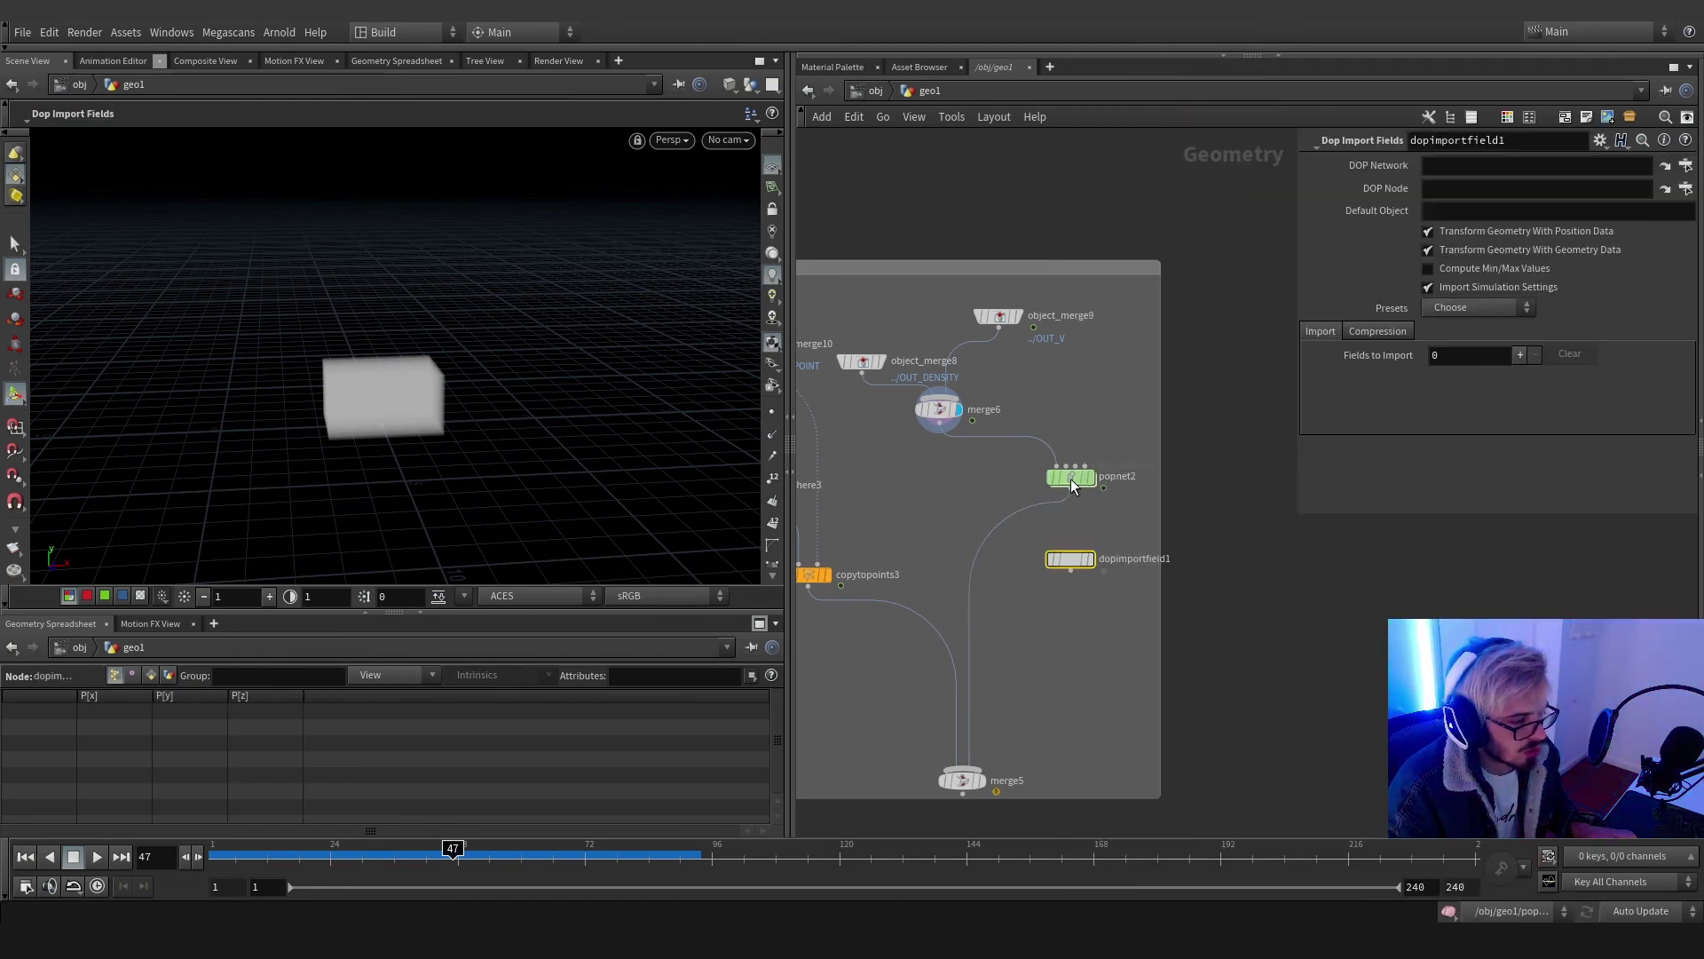
drag(1070, 477, 1465, 165)
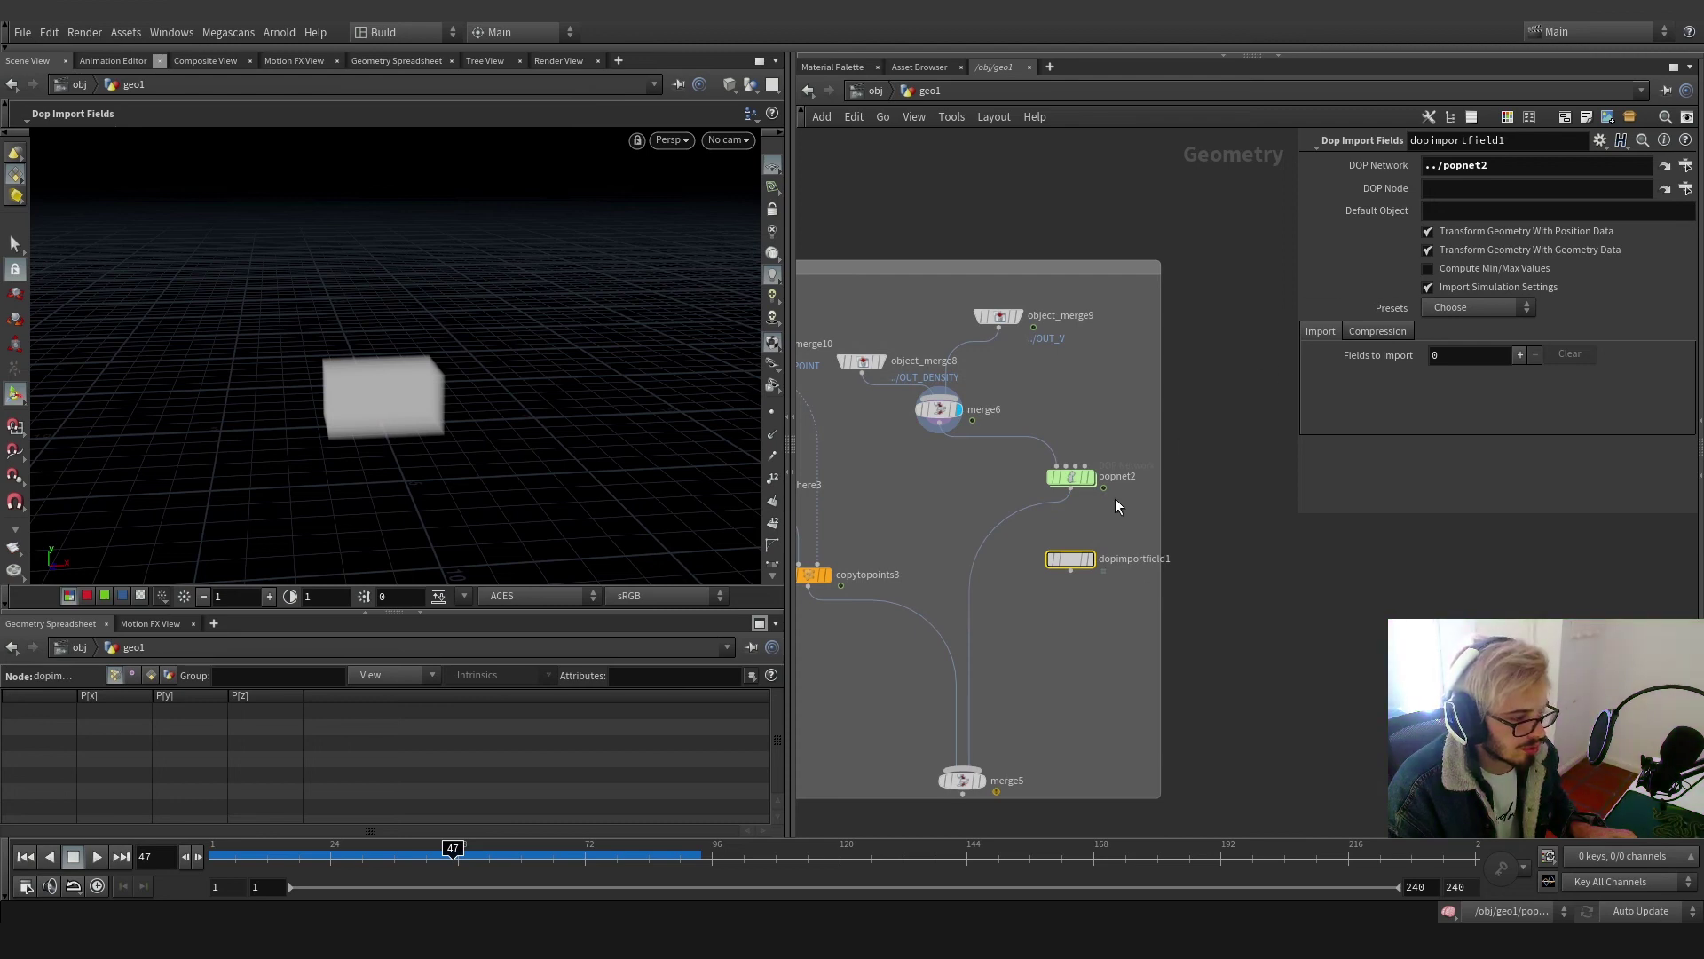
Rename popnet2 to smoke
double_click(1125, 478)
text(smoke)
key(Return)
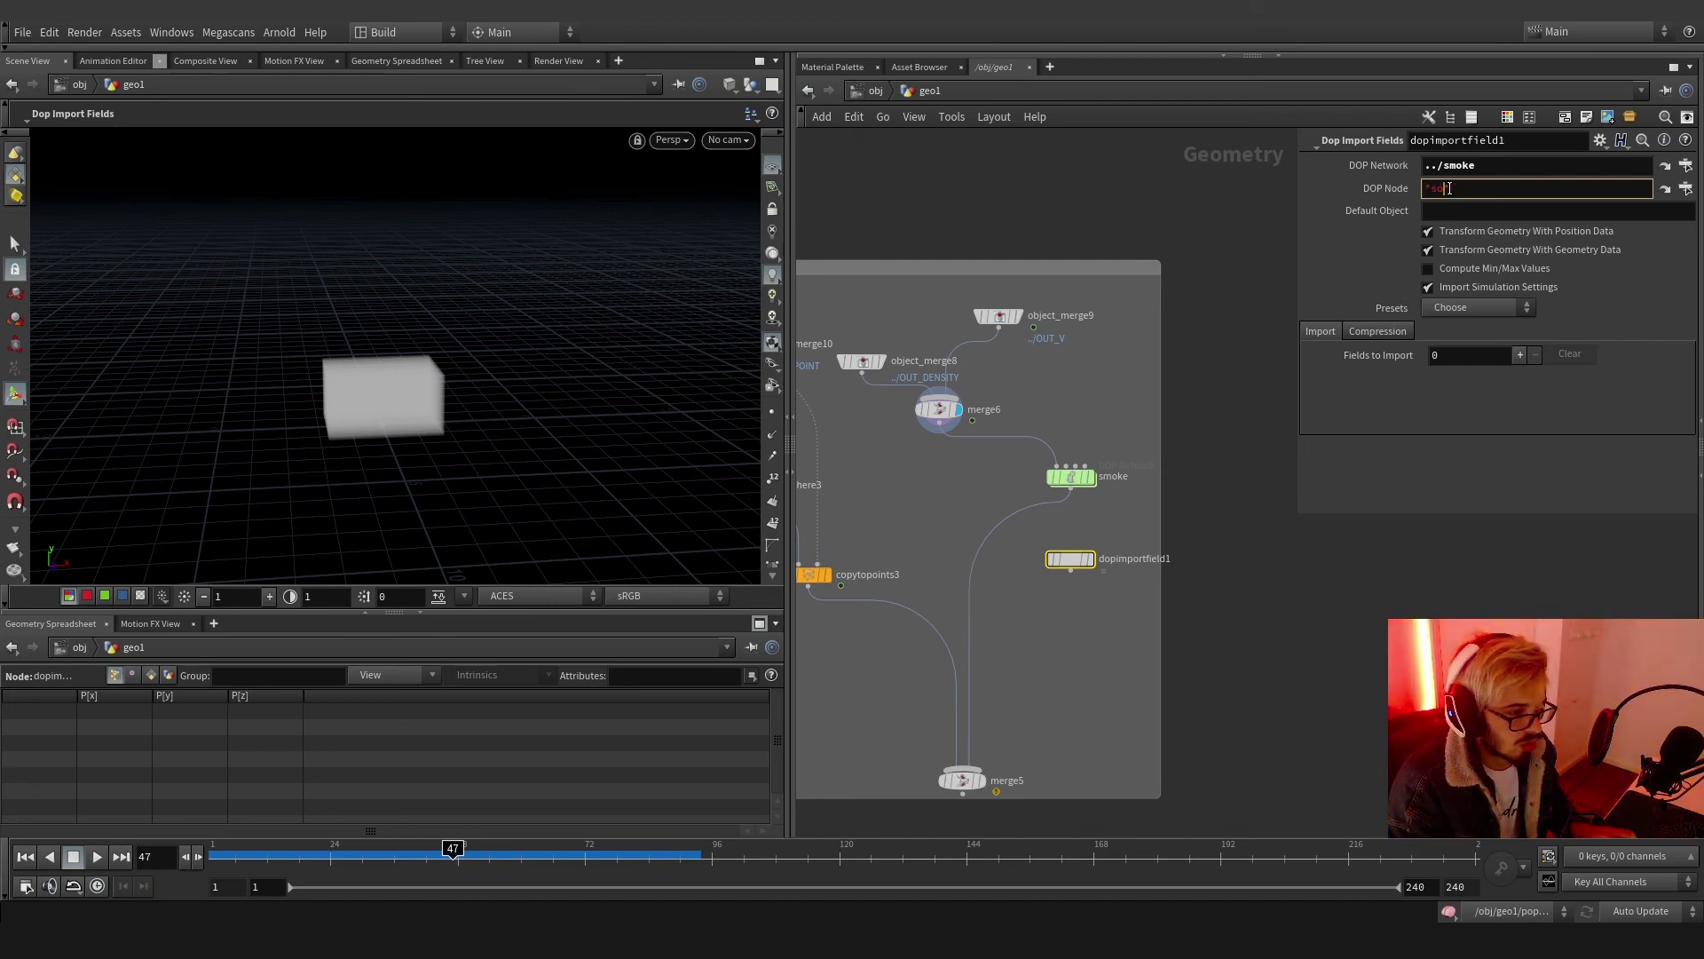
Set the Dop Import Fields node's DOP Node to *object* and apply the preset that imports density, vel and rest
key(BackSpace)
key(BackSpace)
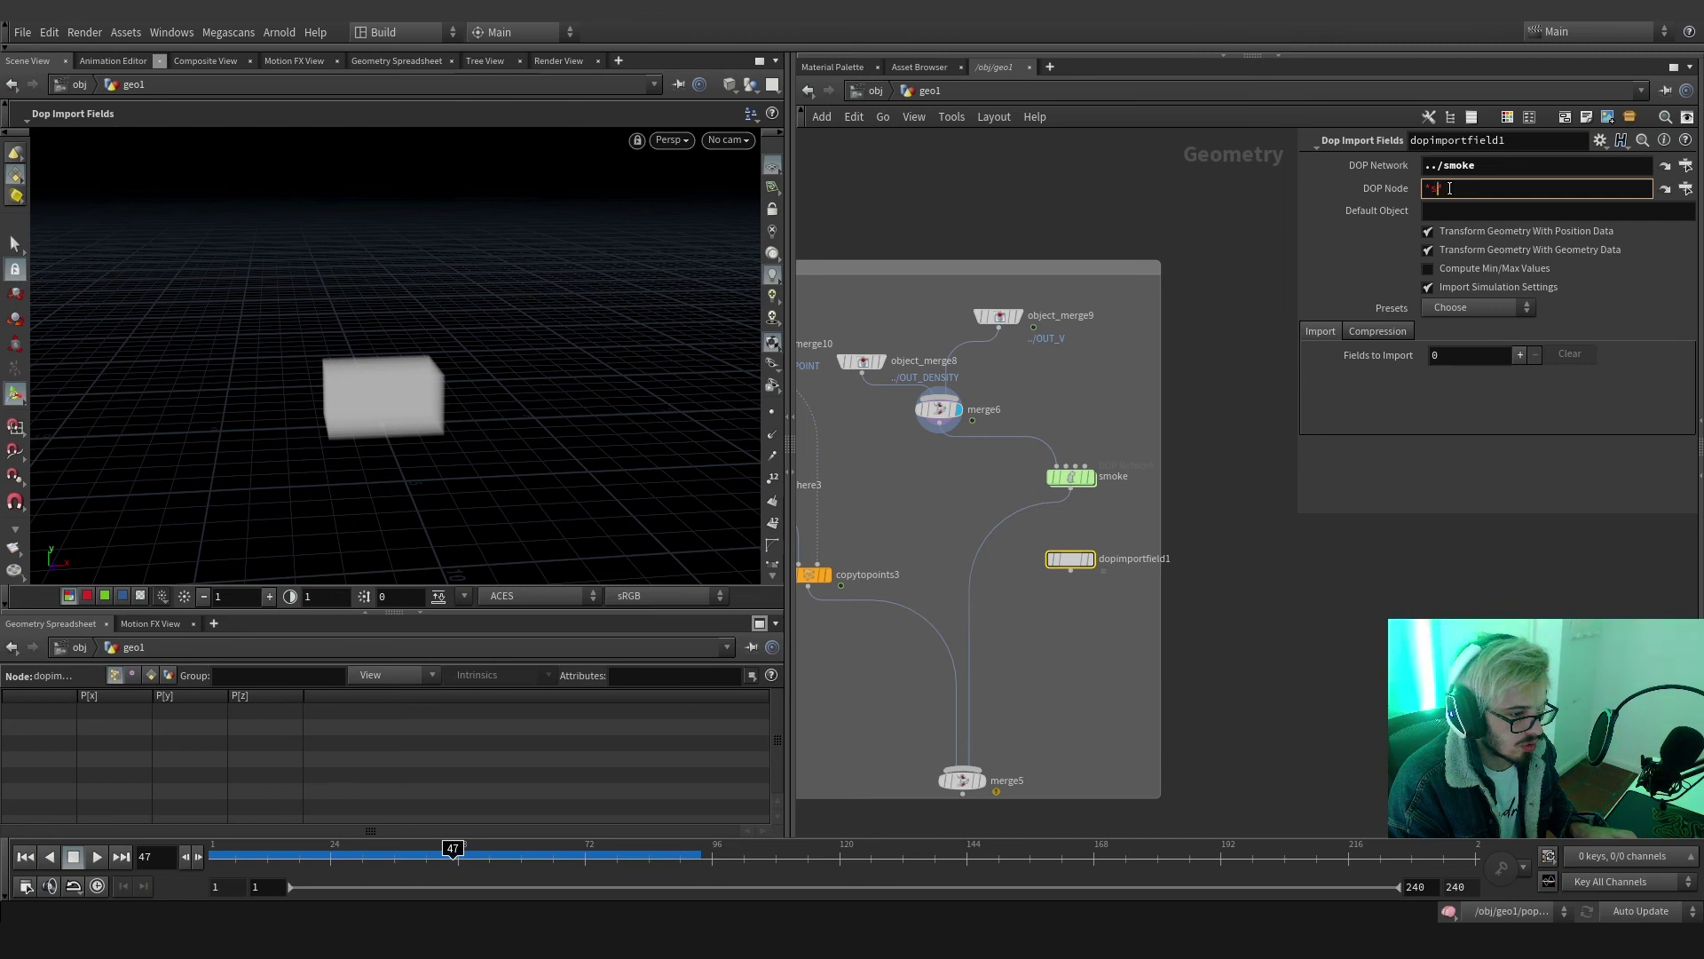
text(object*)
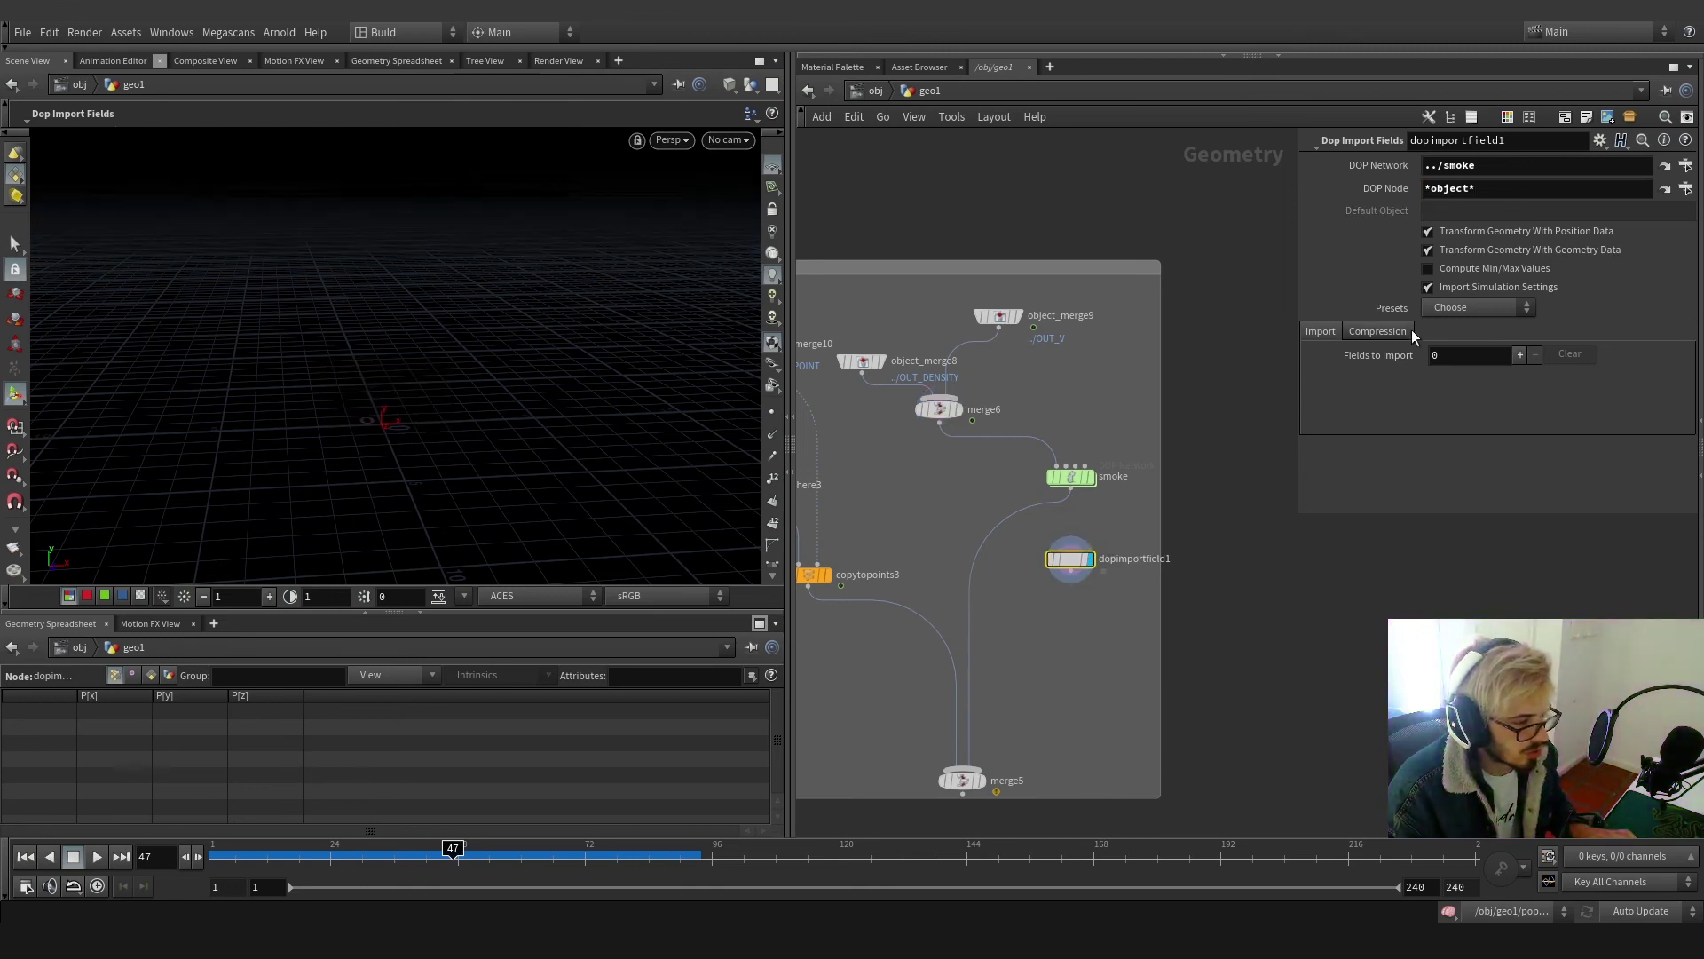
click(1466, 309)
click(1466, 324)
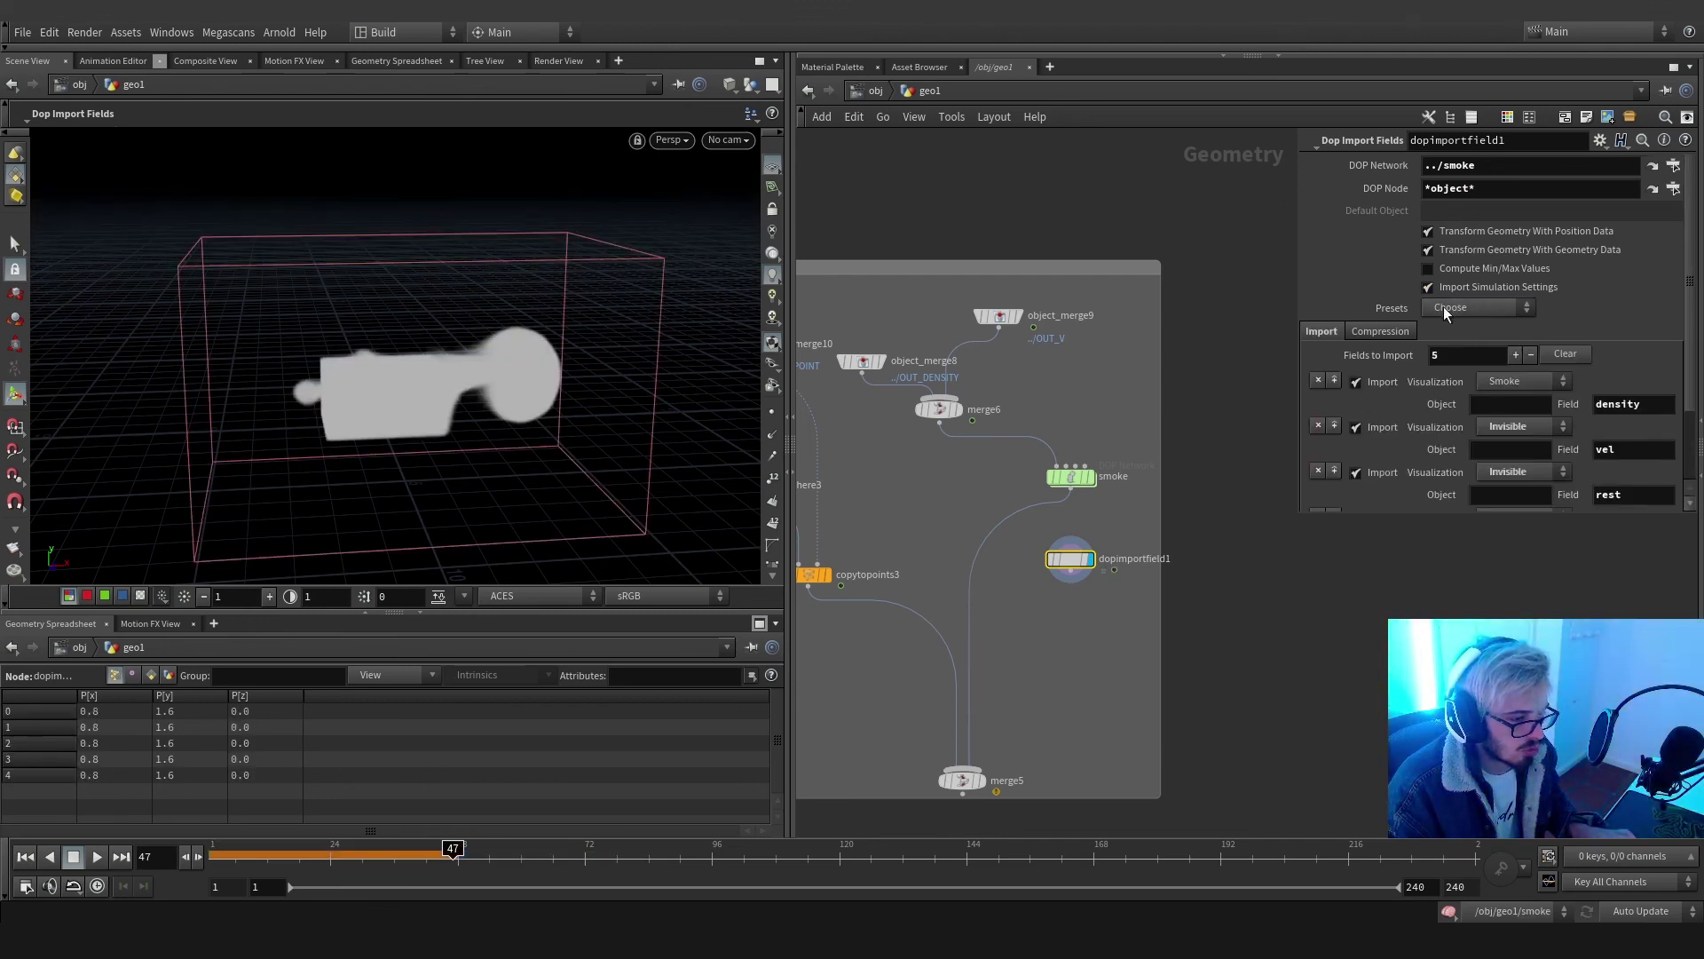
Add a Volume Visualization node wired between the Dop Import Fields node and merge5, and display it
key(Tab)
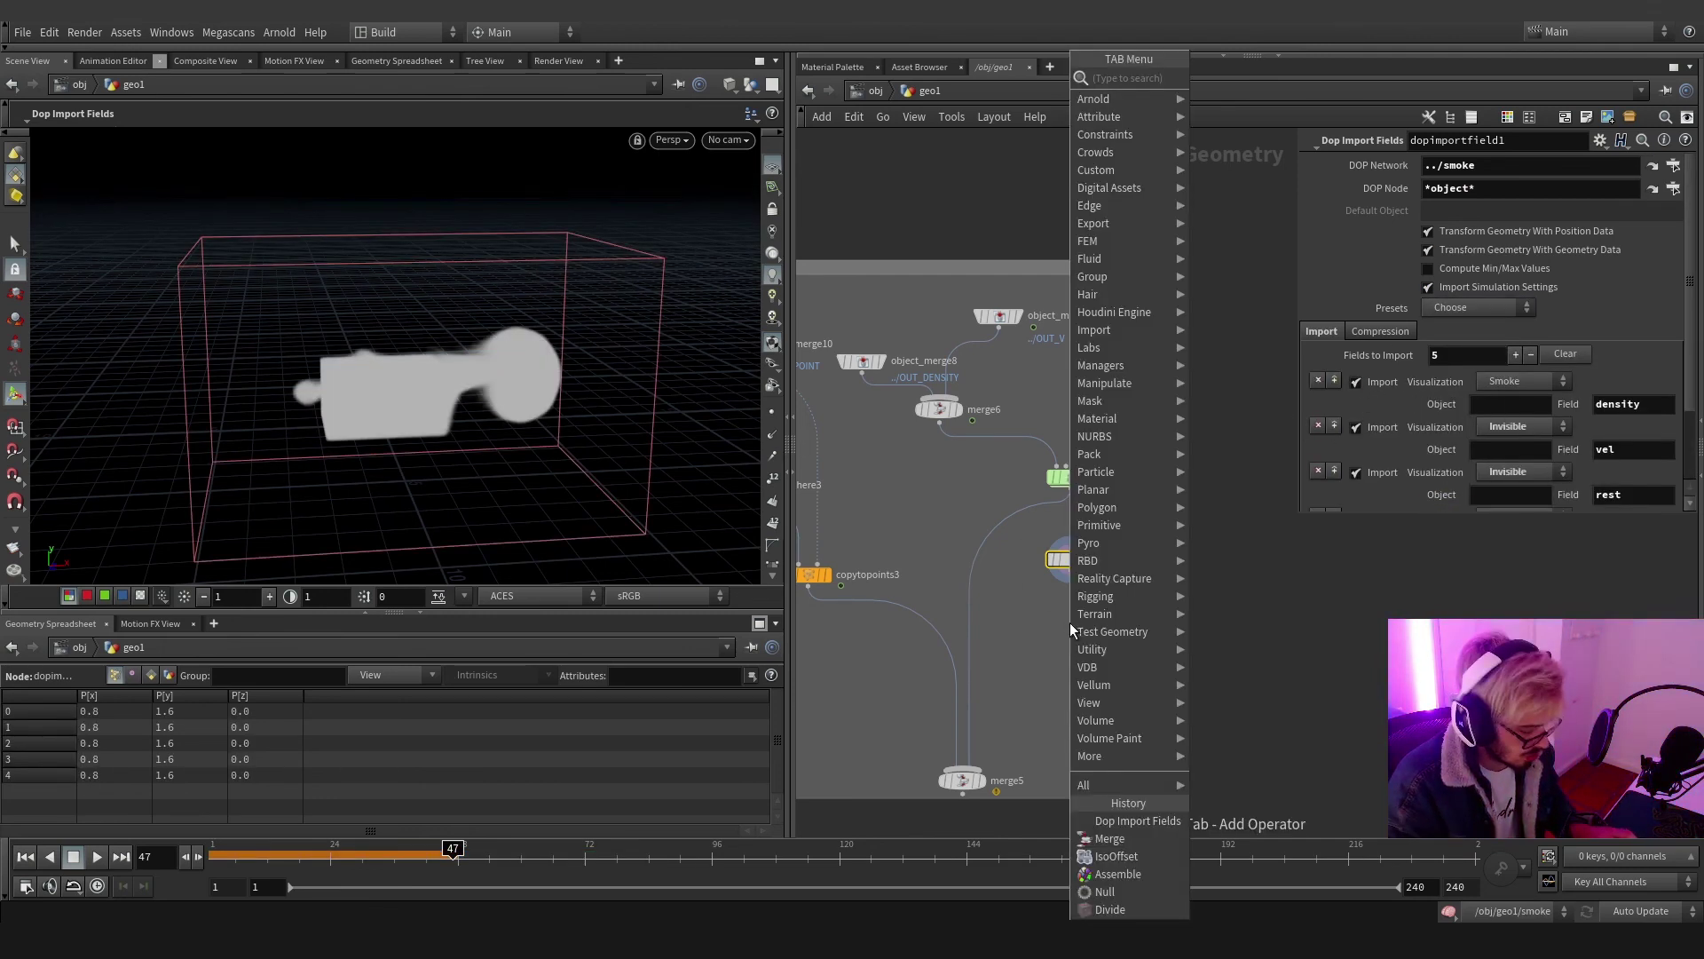
text(visul)
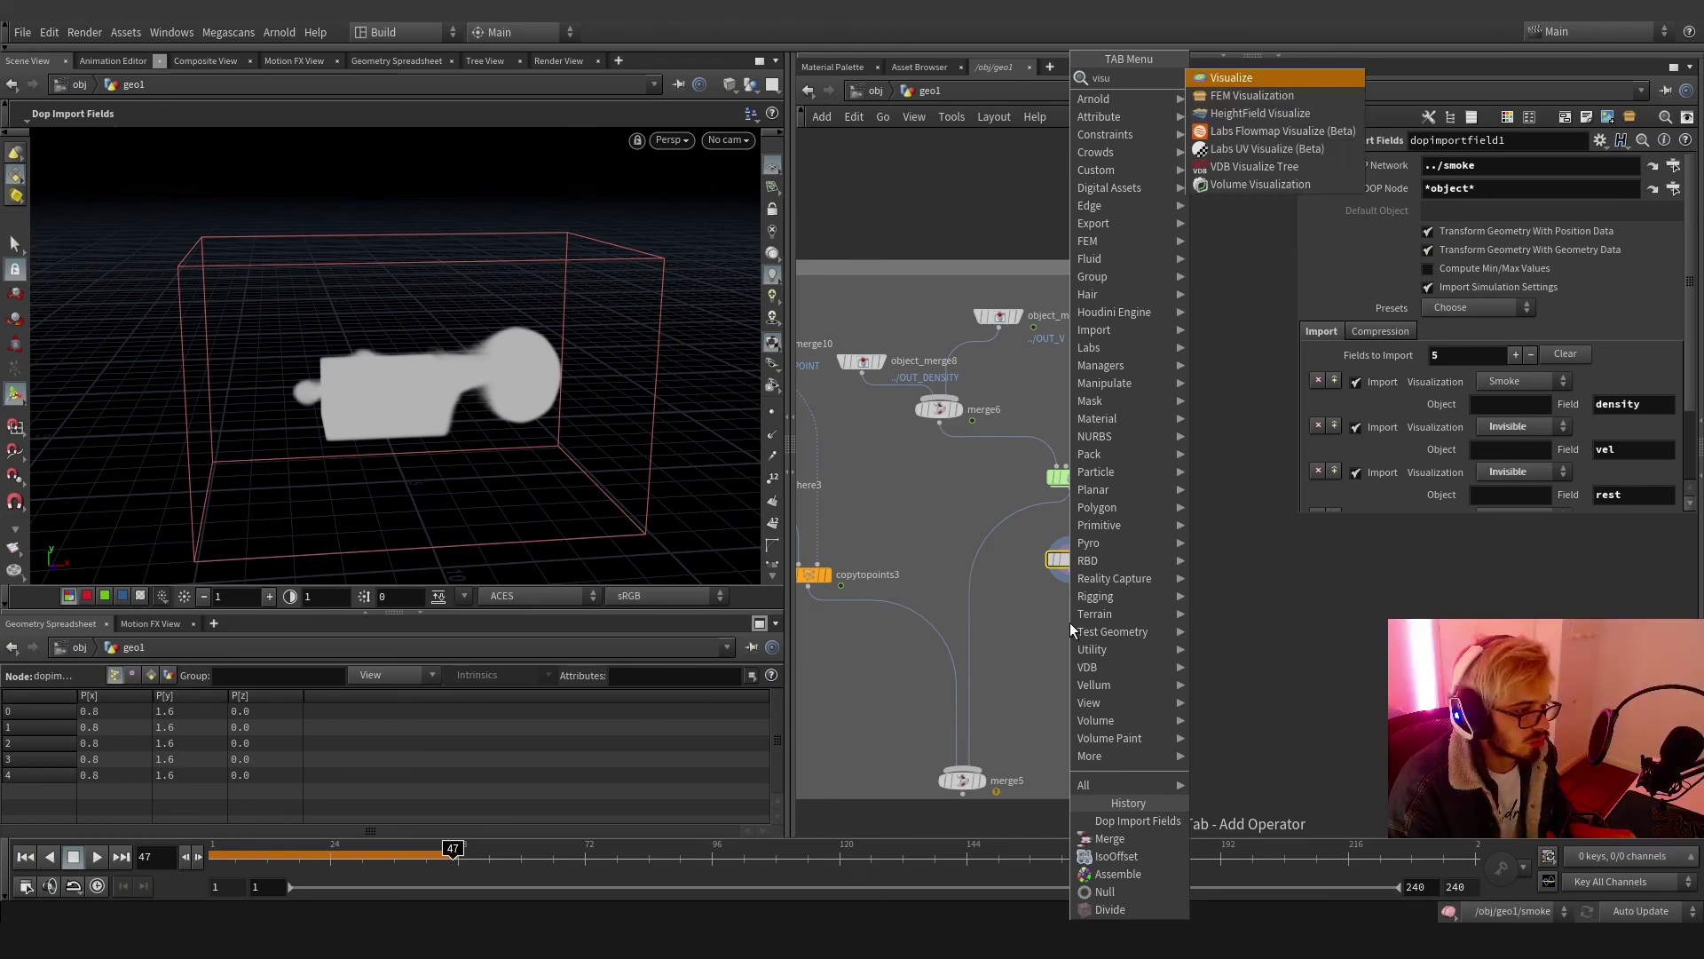
key(Return)
click(1071, 622)
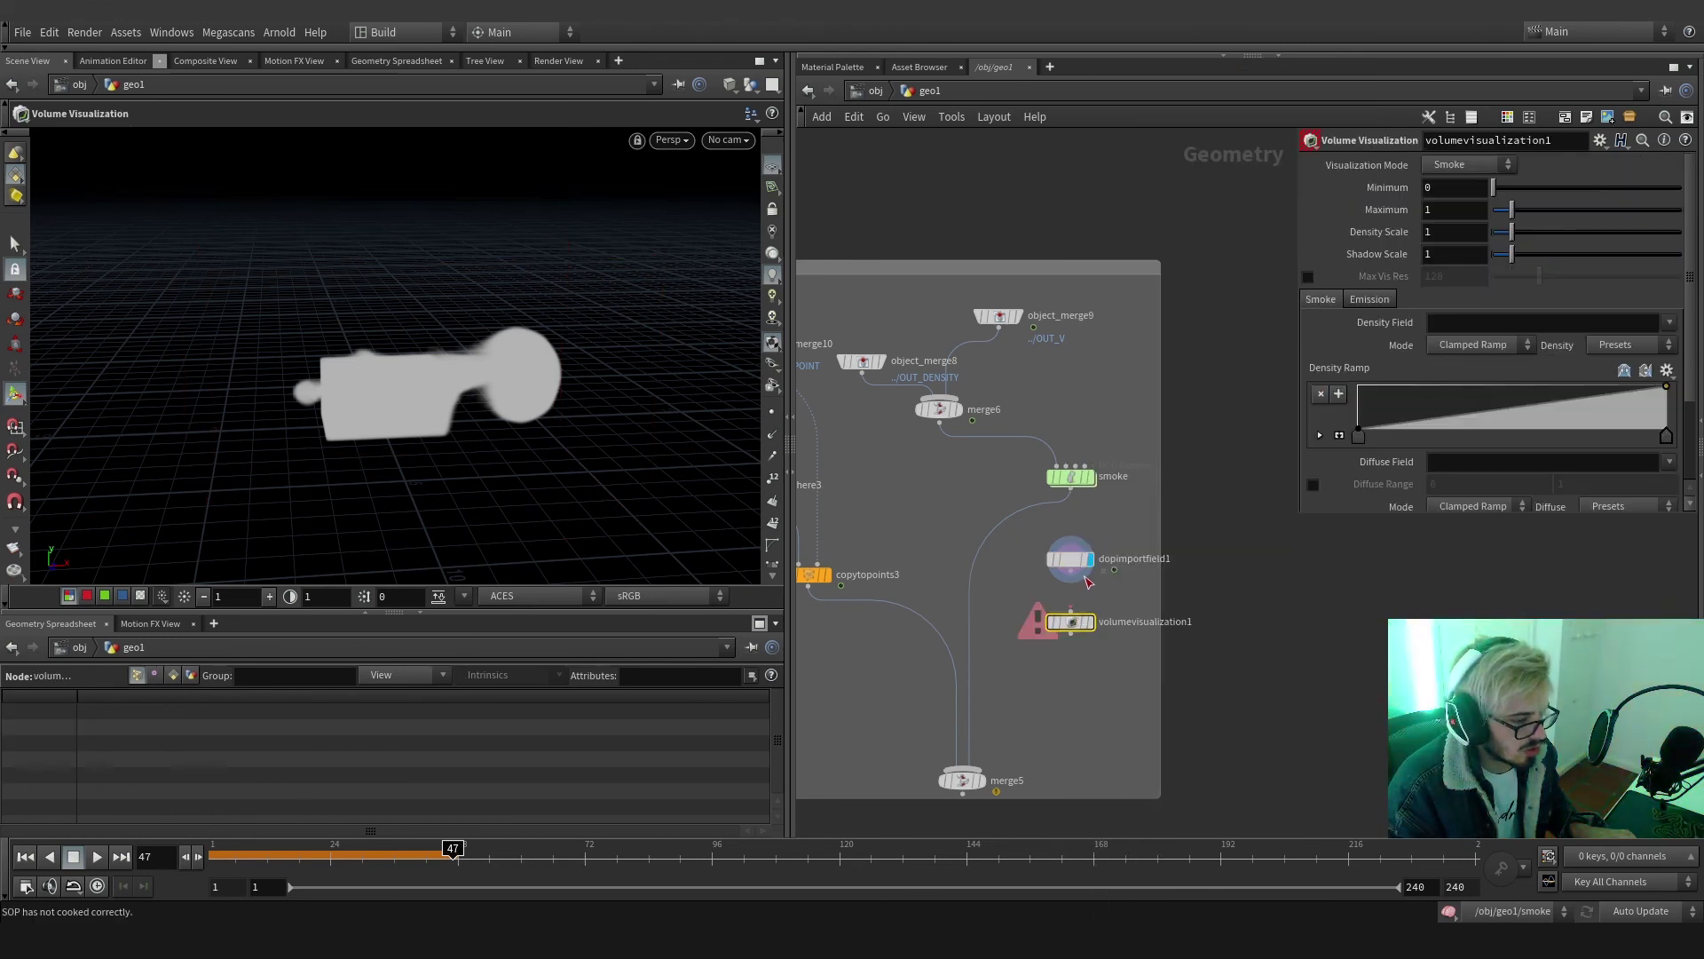
click(1090, 622)
click(1046, 641)
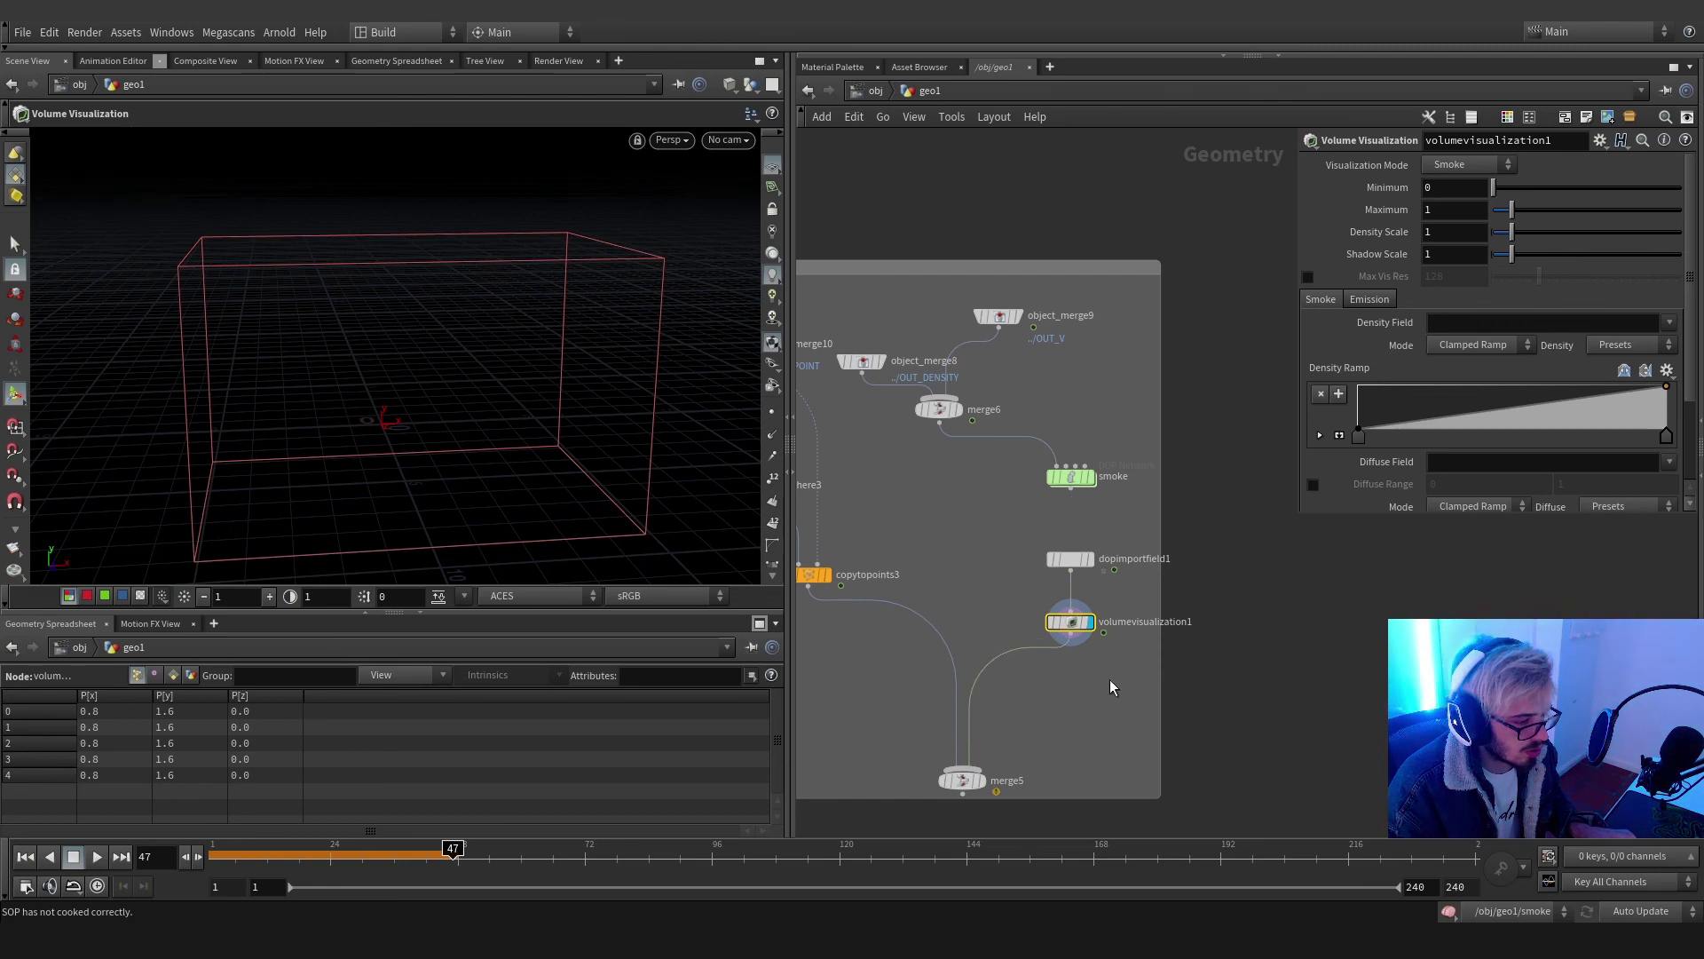
Set the Volume Visualization's Density Field to density
click(1464, 323)
text(density)
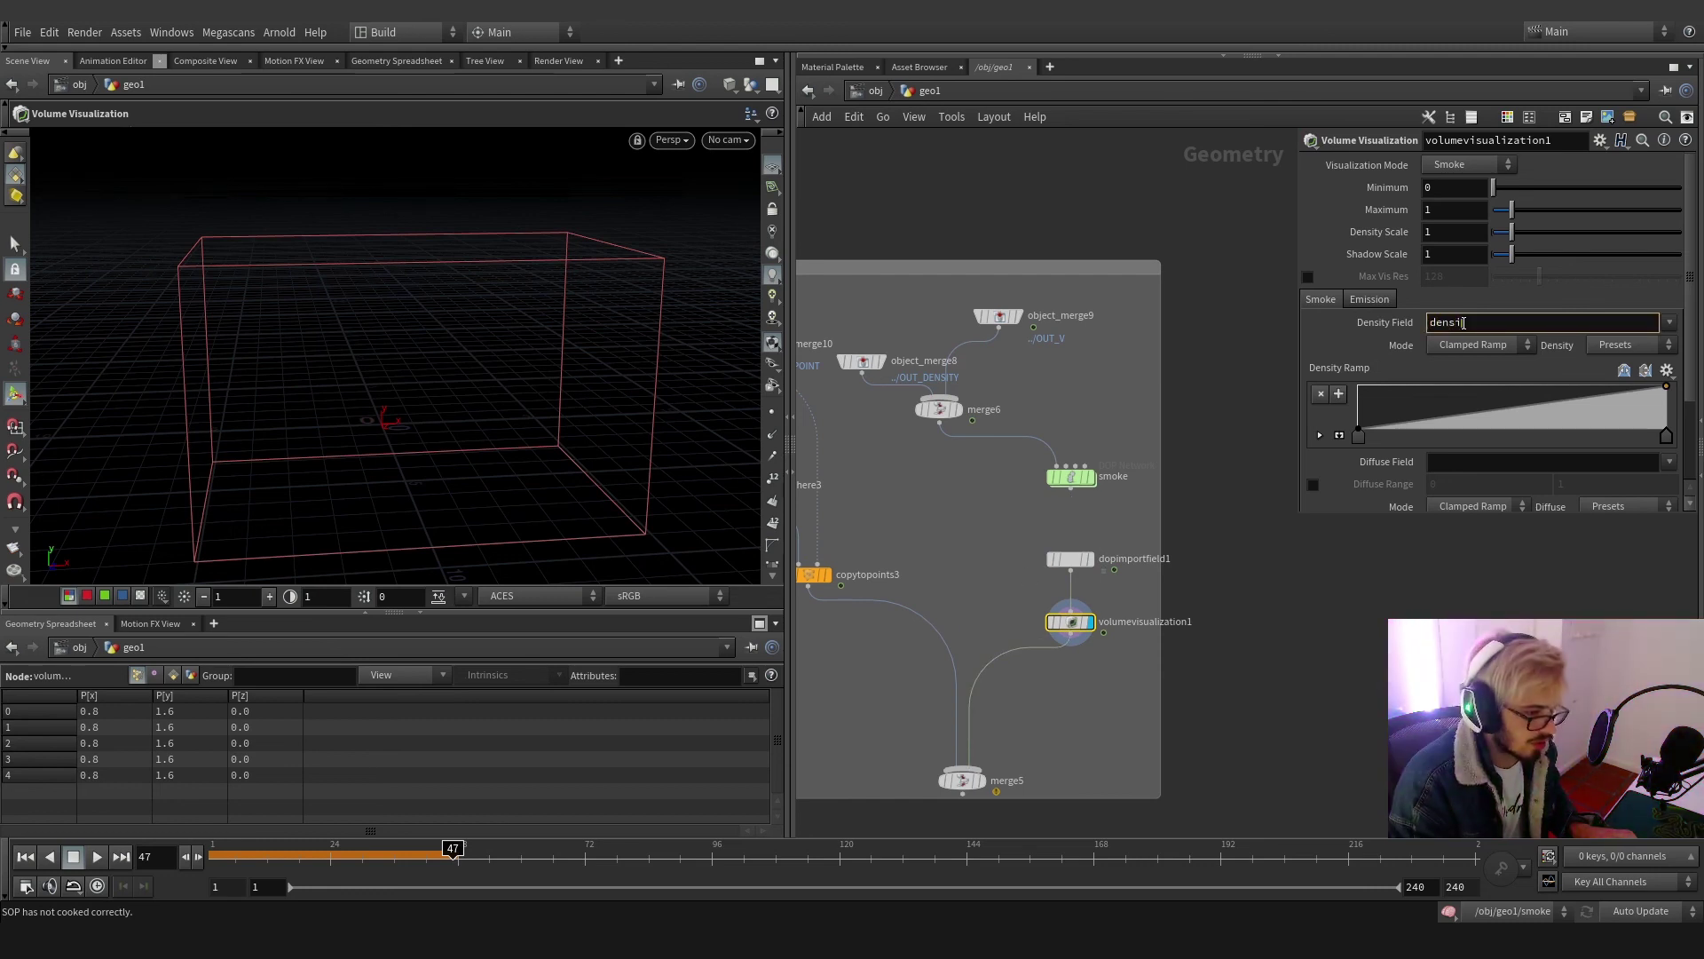
key(Return)
Duplicate the rigid body setup's Transform node under the smoke setup and wire it after merge5
scroll(1046, 719, down, 1)
middle_drag(1045, 719, 1232, 477)
scroll(1231, 477, down, 4)
click(1208, 502)
alt+drag(934, 540, 1202, 553)
scroll(1194, 519, up, 2)
scroll(1194, 523, up, 1)
click(1203, 571)
Connect the smoke setup's Transform to Input 4 of merge3 and display merge3 to see all simulations together
scroll(1012, 667, down, 3)
middle_drag(1012, 669, 1296, 577)
click(1009, 624)
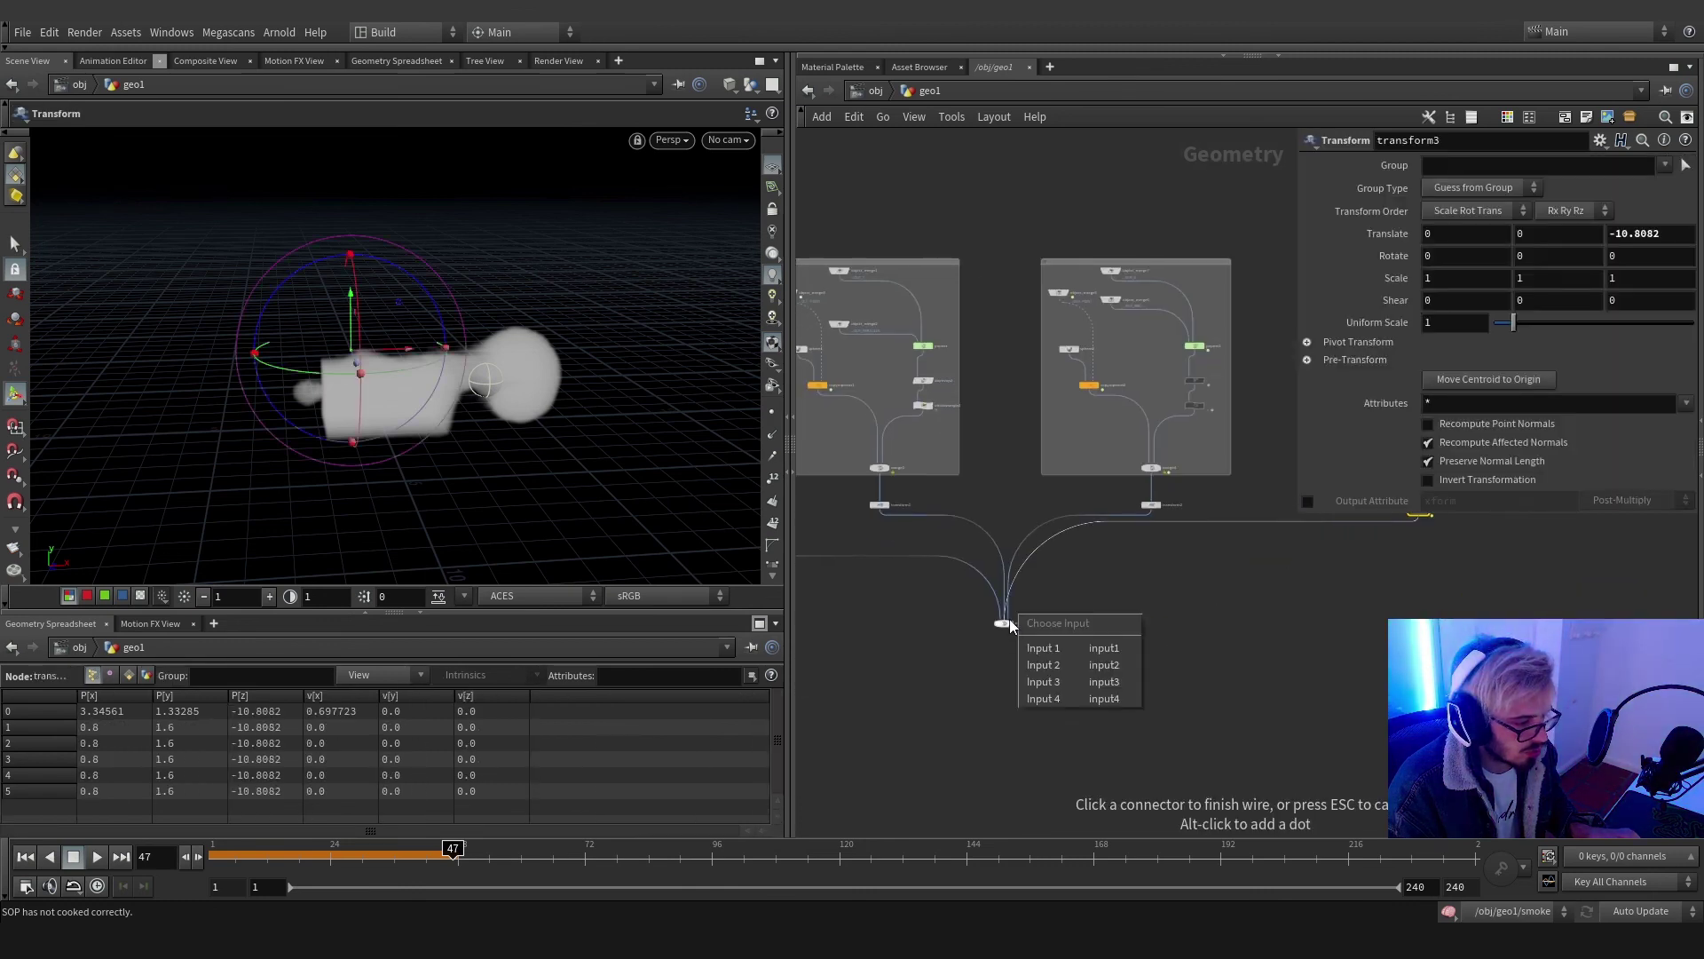
click(1044, 698)
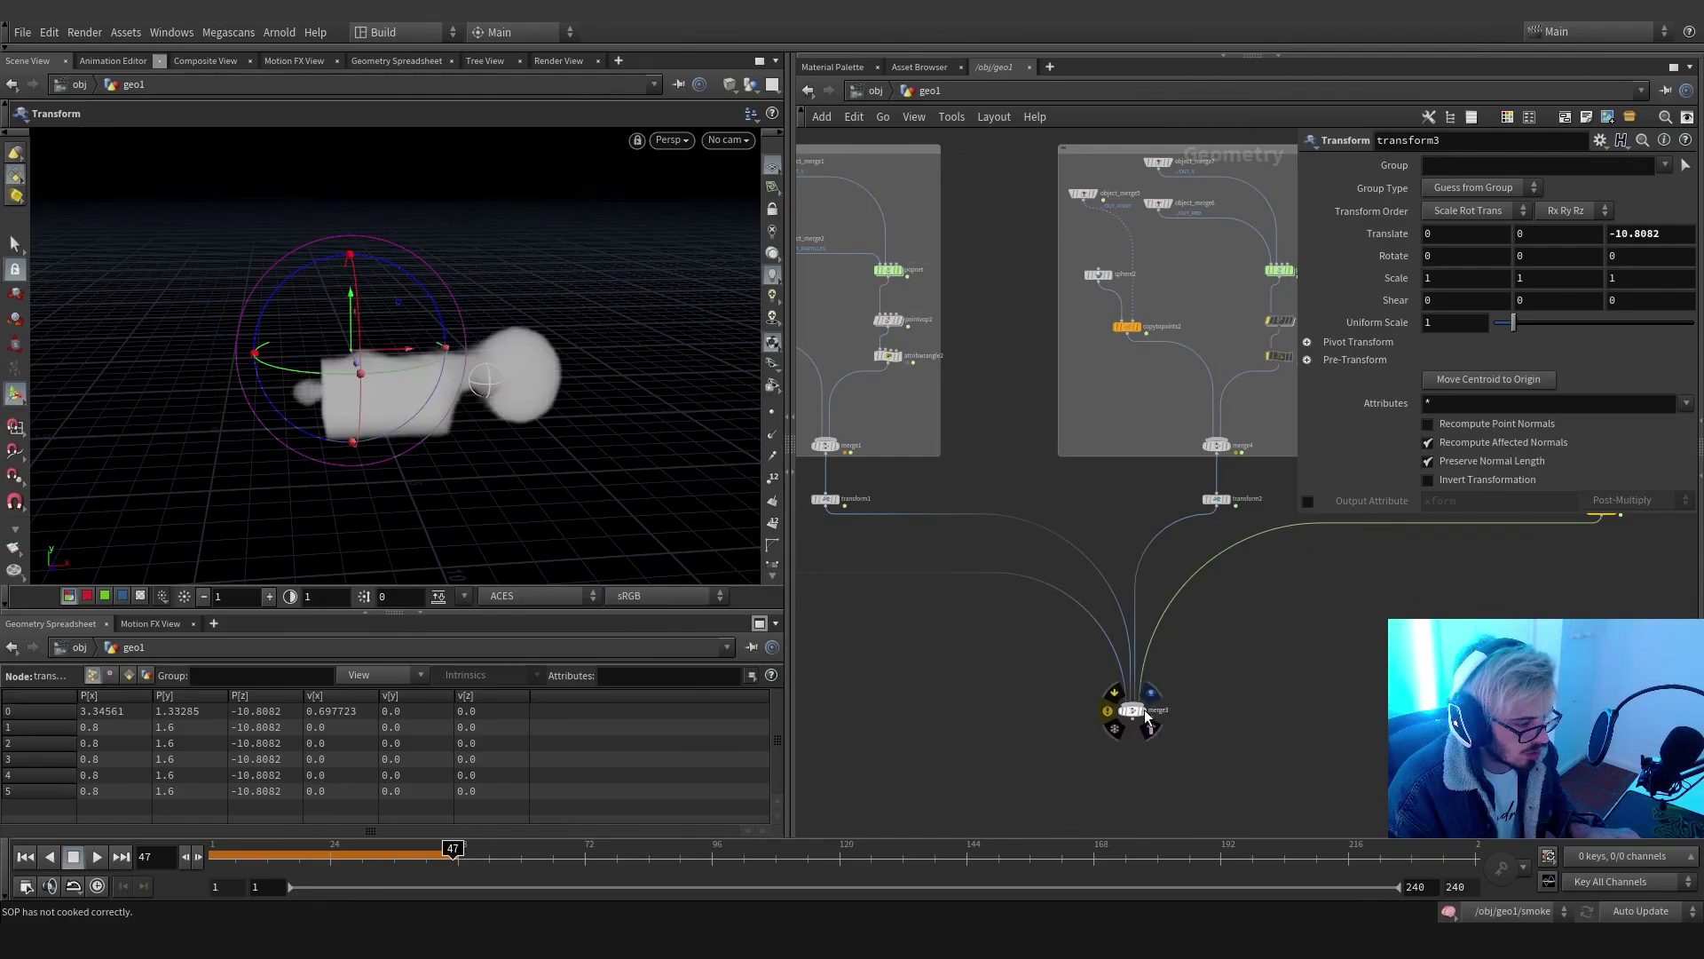
click(1133, 710)
alt+drag(471, 293, 320, 365)
scroll(319, 365, down, 2)
Move the smoke setup to -16.4727 in Z with its Transform and return to frame 1
middle_drag(1312, 637, 1071, 729)
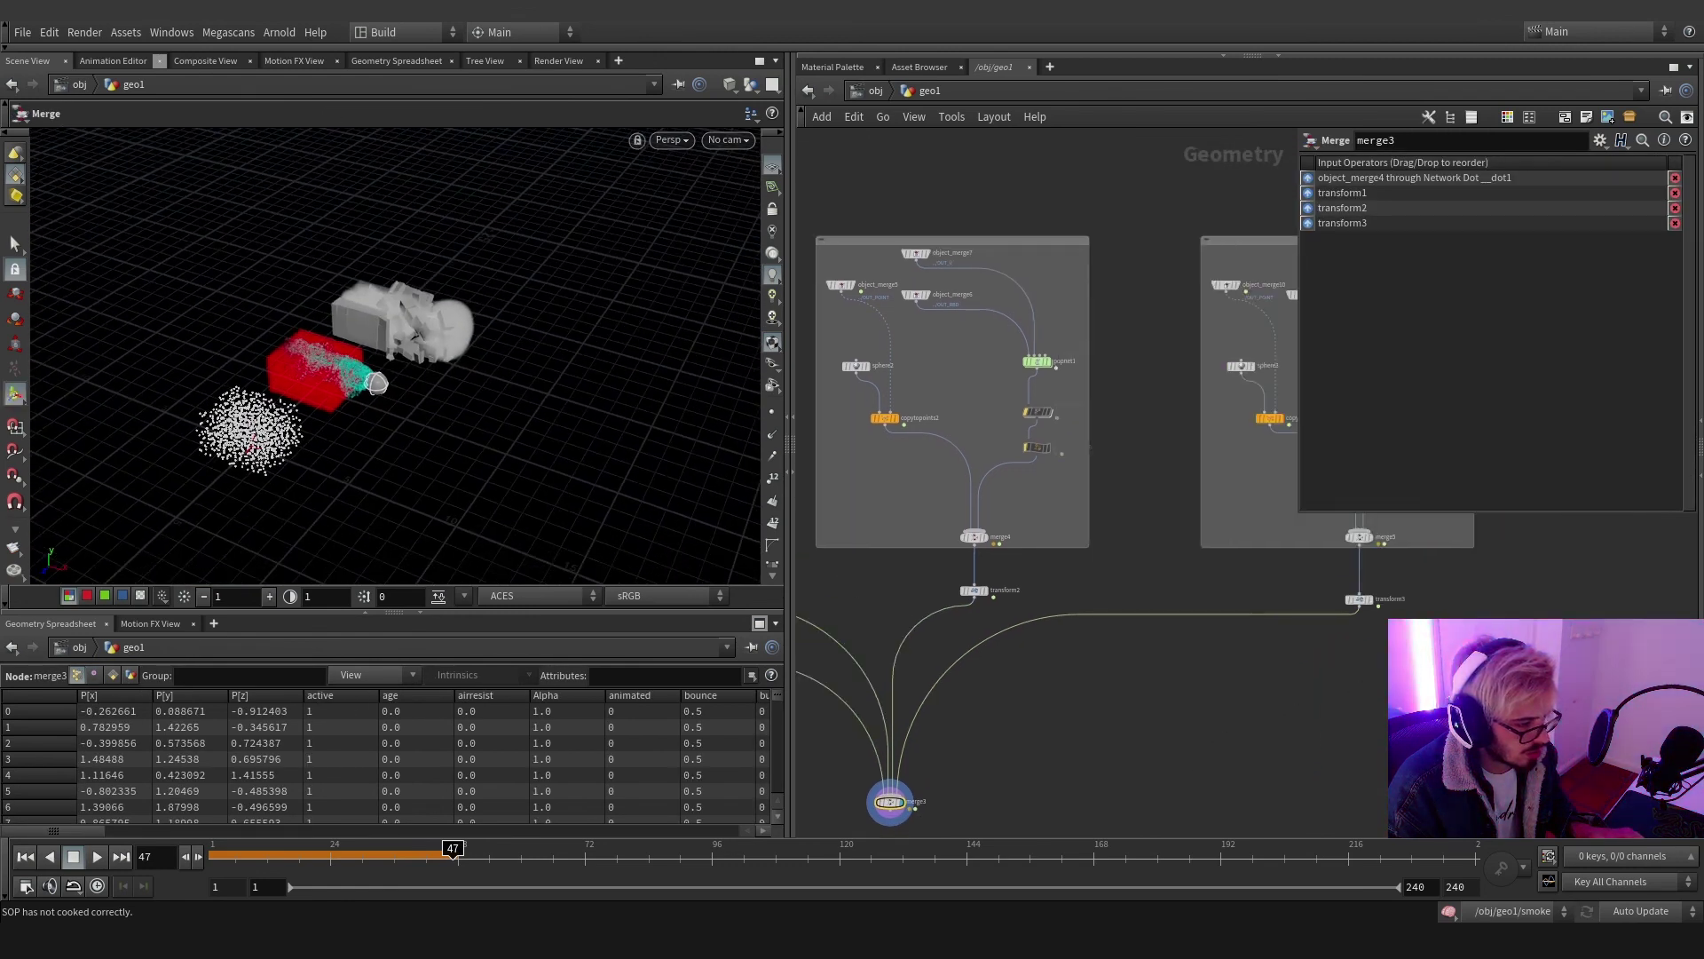
click(1359, 599)
mouse_move(373, 354)
mouse_down()
mouse_move(439, 300)
mouse_move(317, 294)
mouse_move(351, 330)
mouse_up()
drag(358, 847, 209, 851)
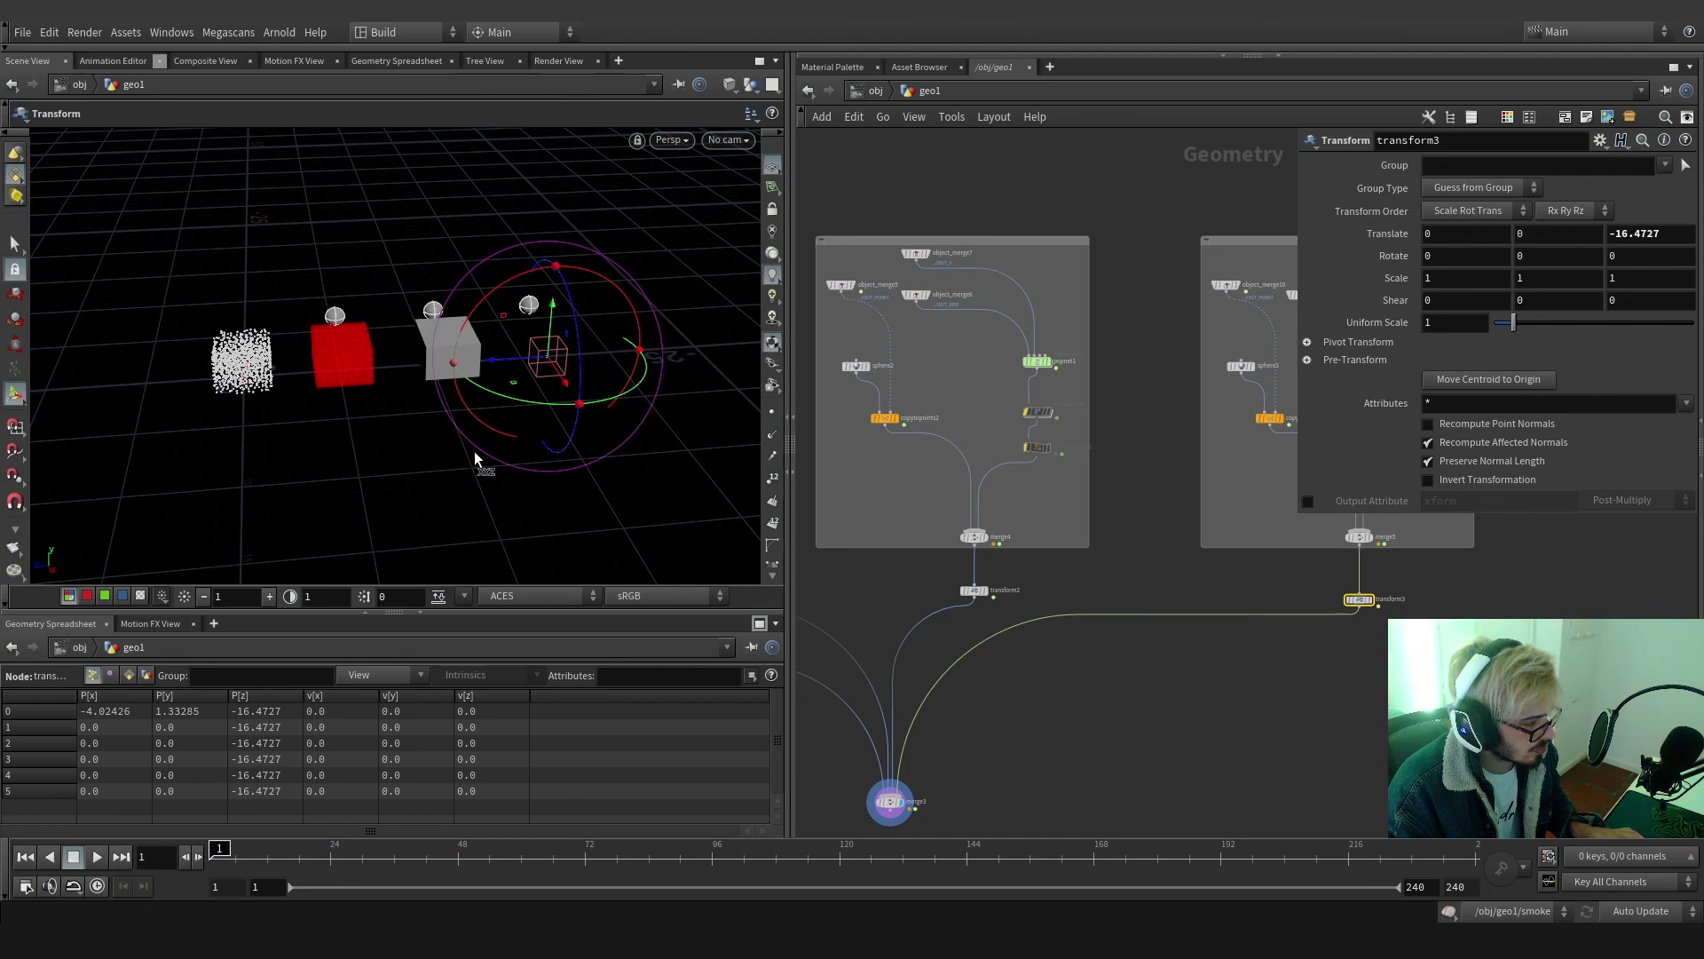
Frame all the simulations side by side, render a viewport flipbook and replay it from the start
alt+drag(476, 456, 499, 355)
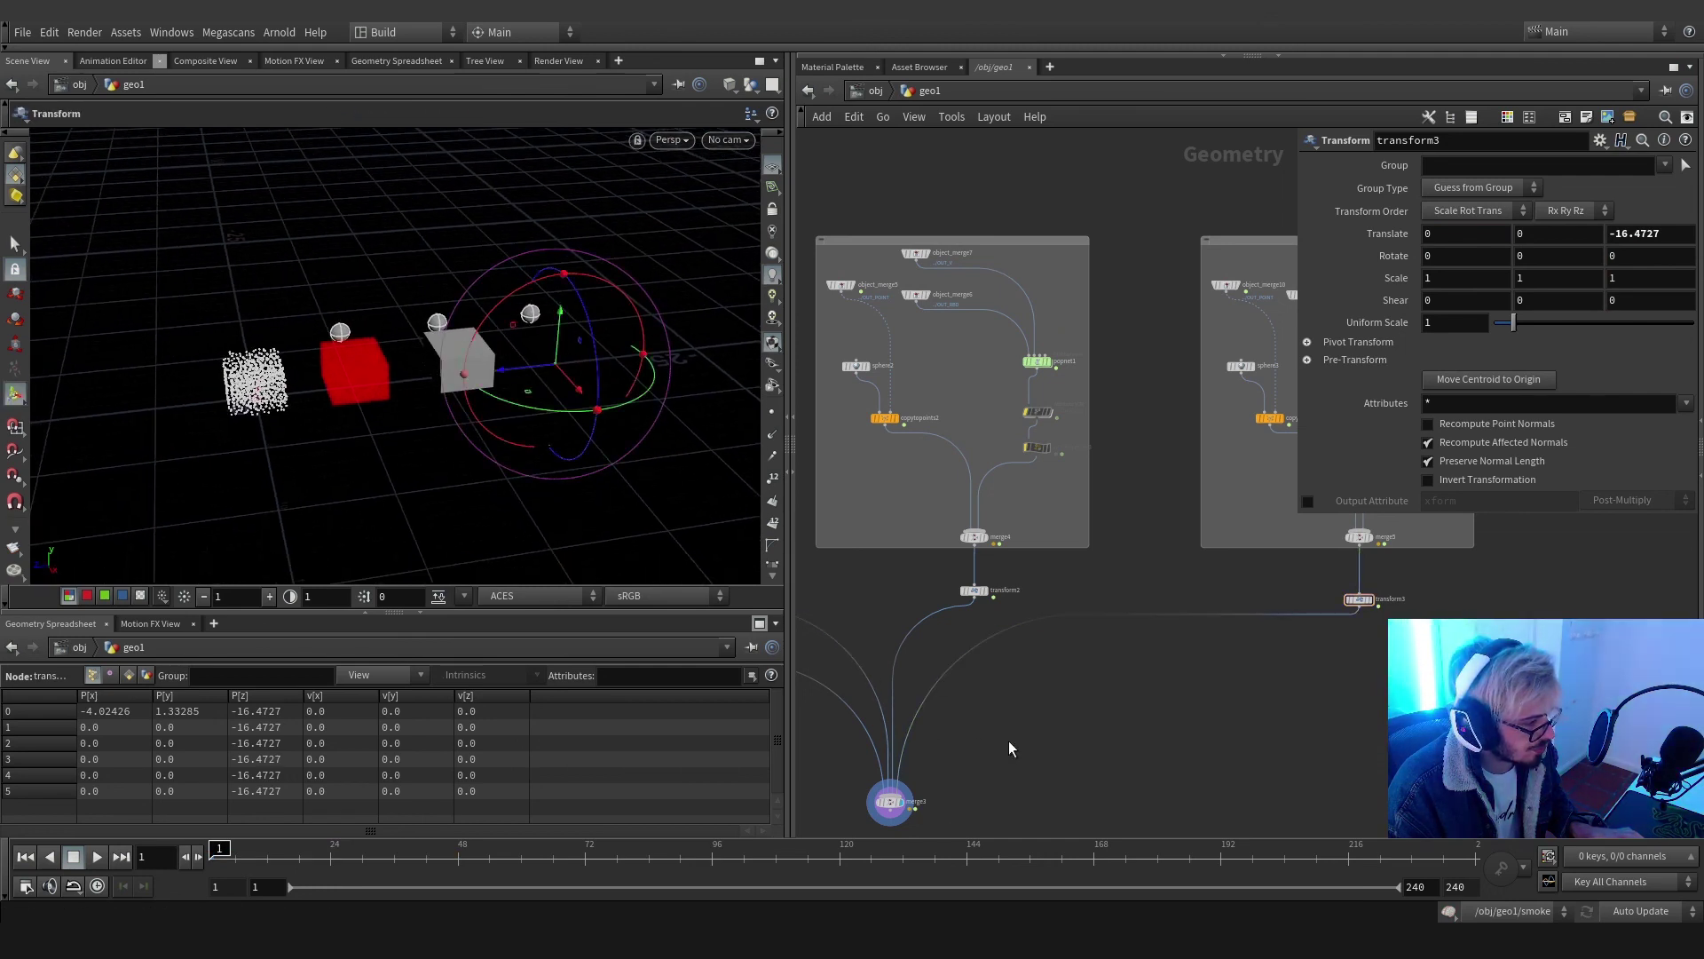
middle_drag(1009, 742, 1226, 645)
scroll(1226, 646, down, 3)
middle_drag(1065, 616, 711, 529)
scroll(963, 520, up, 4)
scroll(494, 361, up, 3)
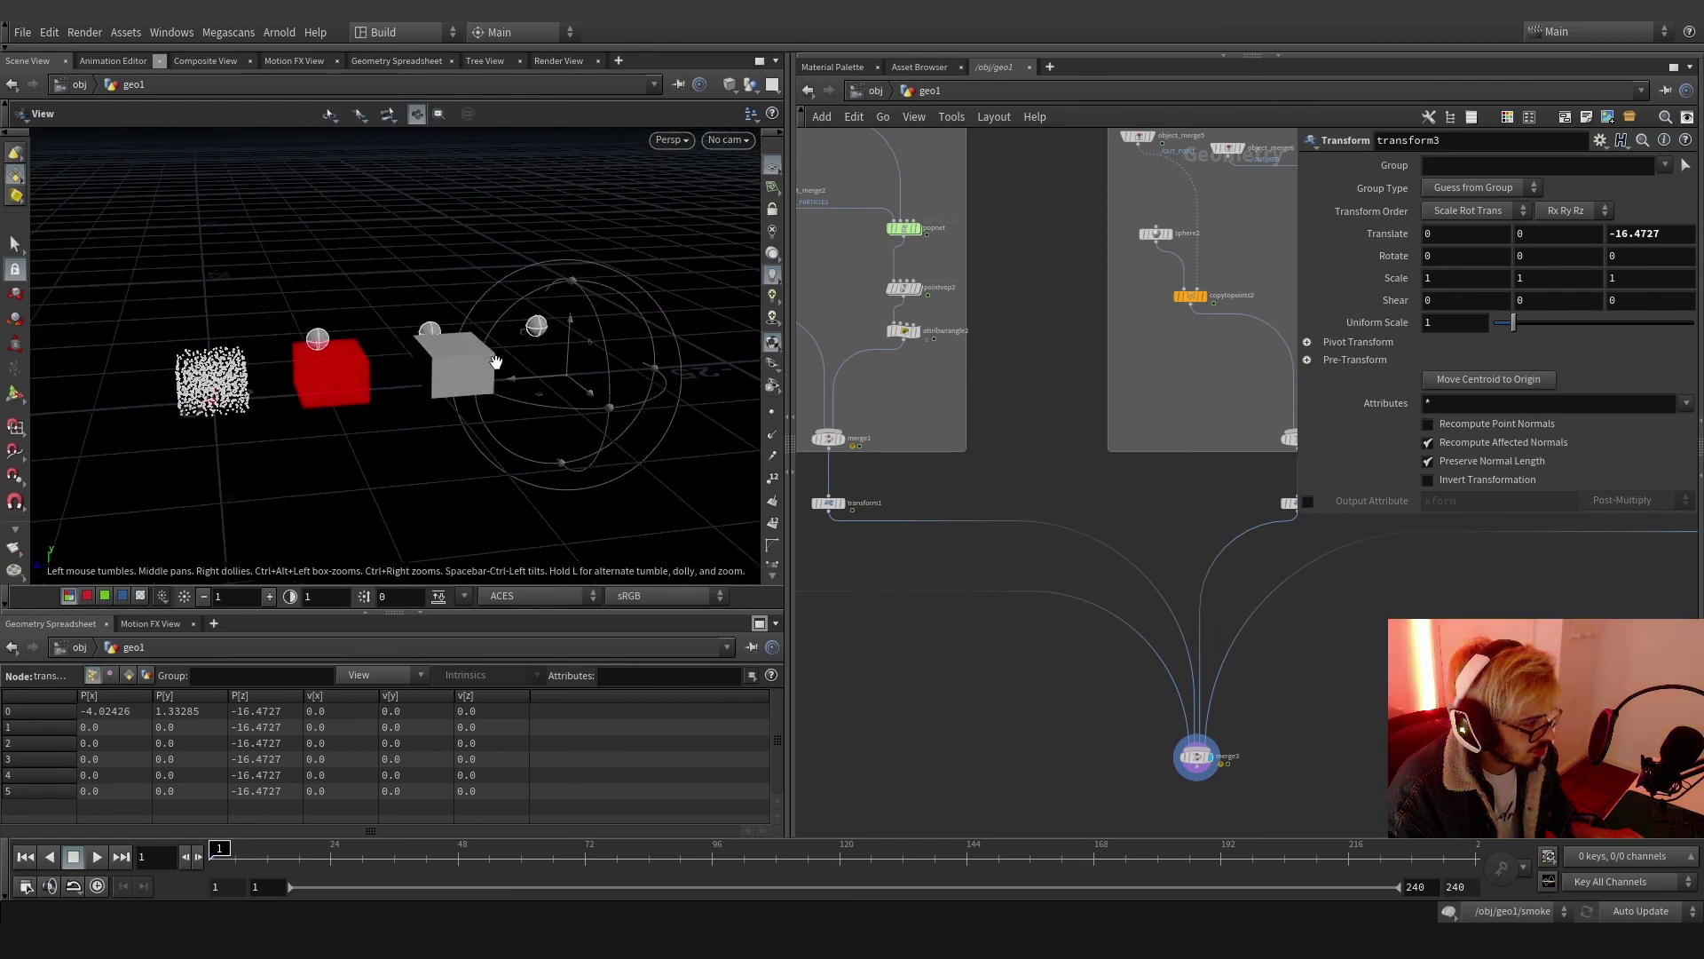
click(43, 565)
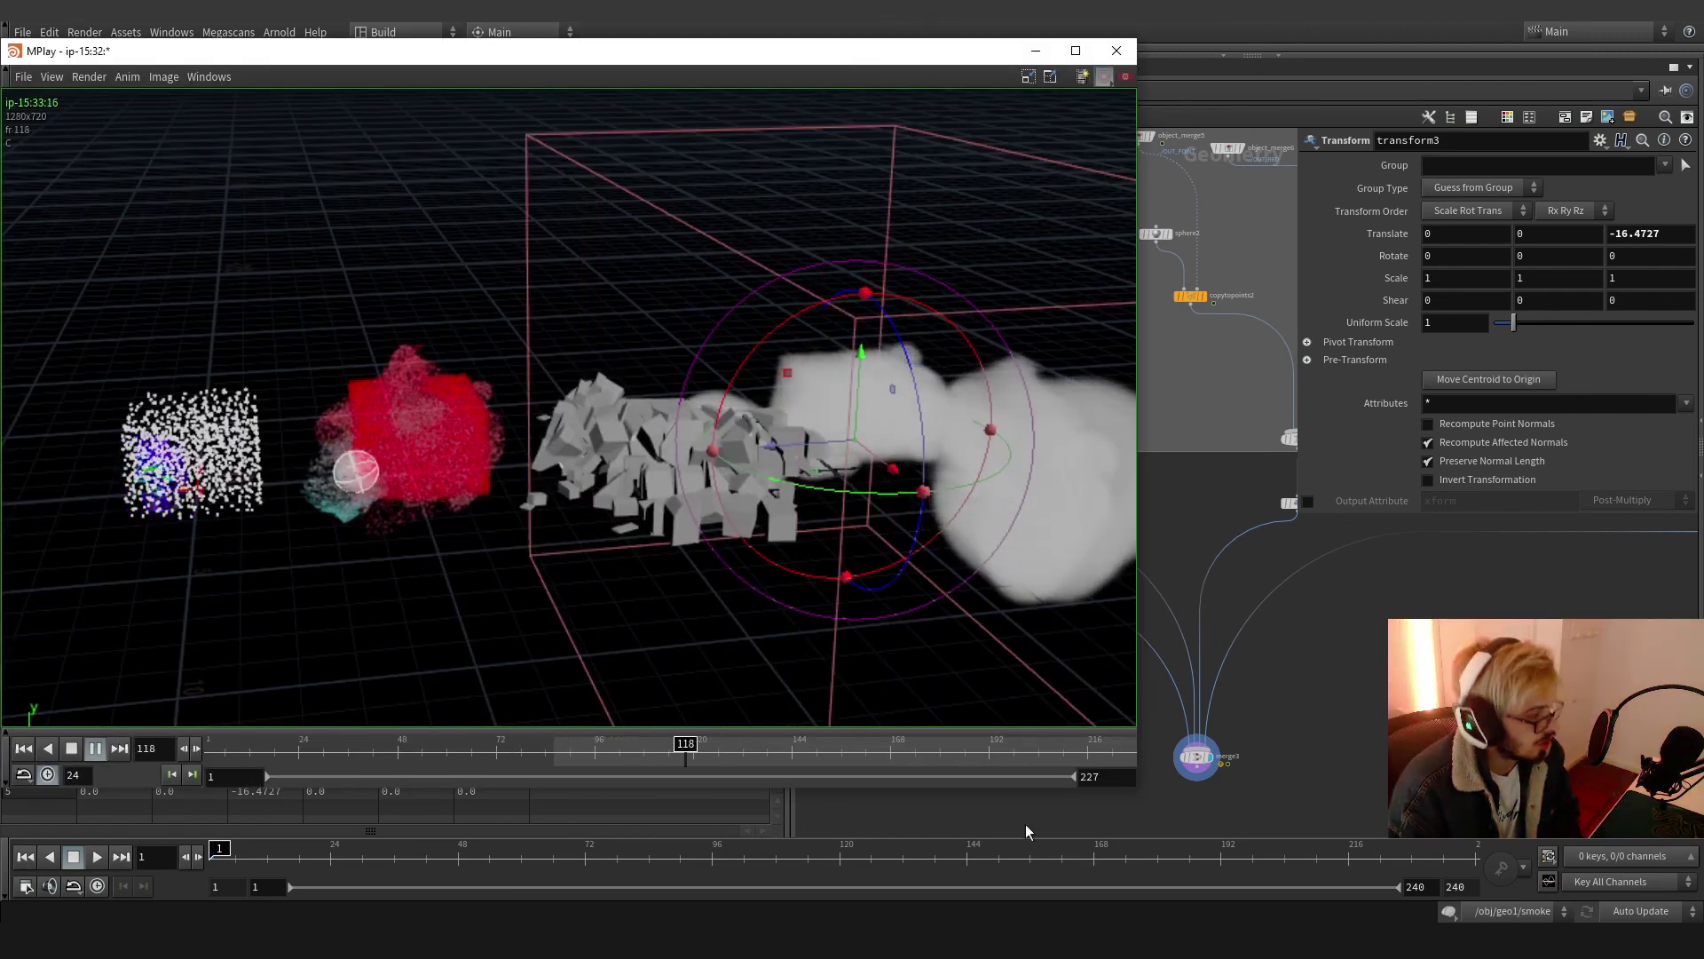
drag(261, 758, 129, 753)
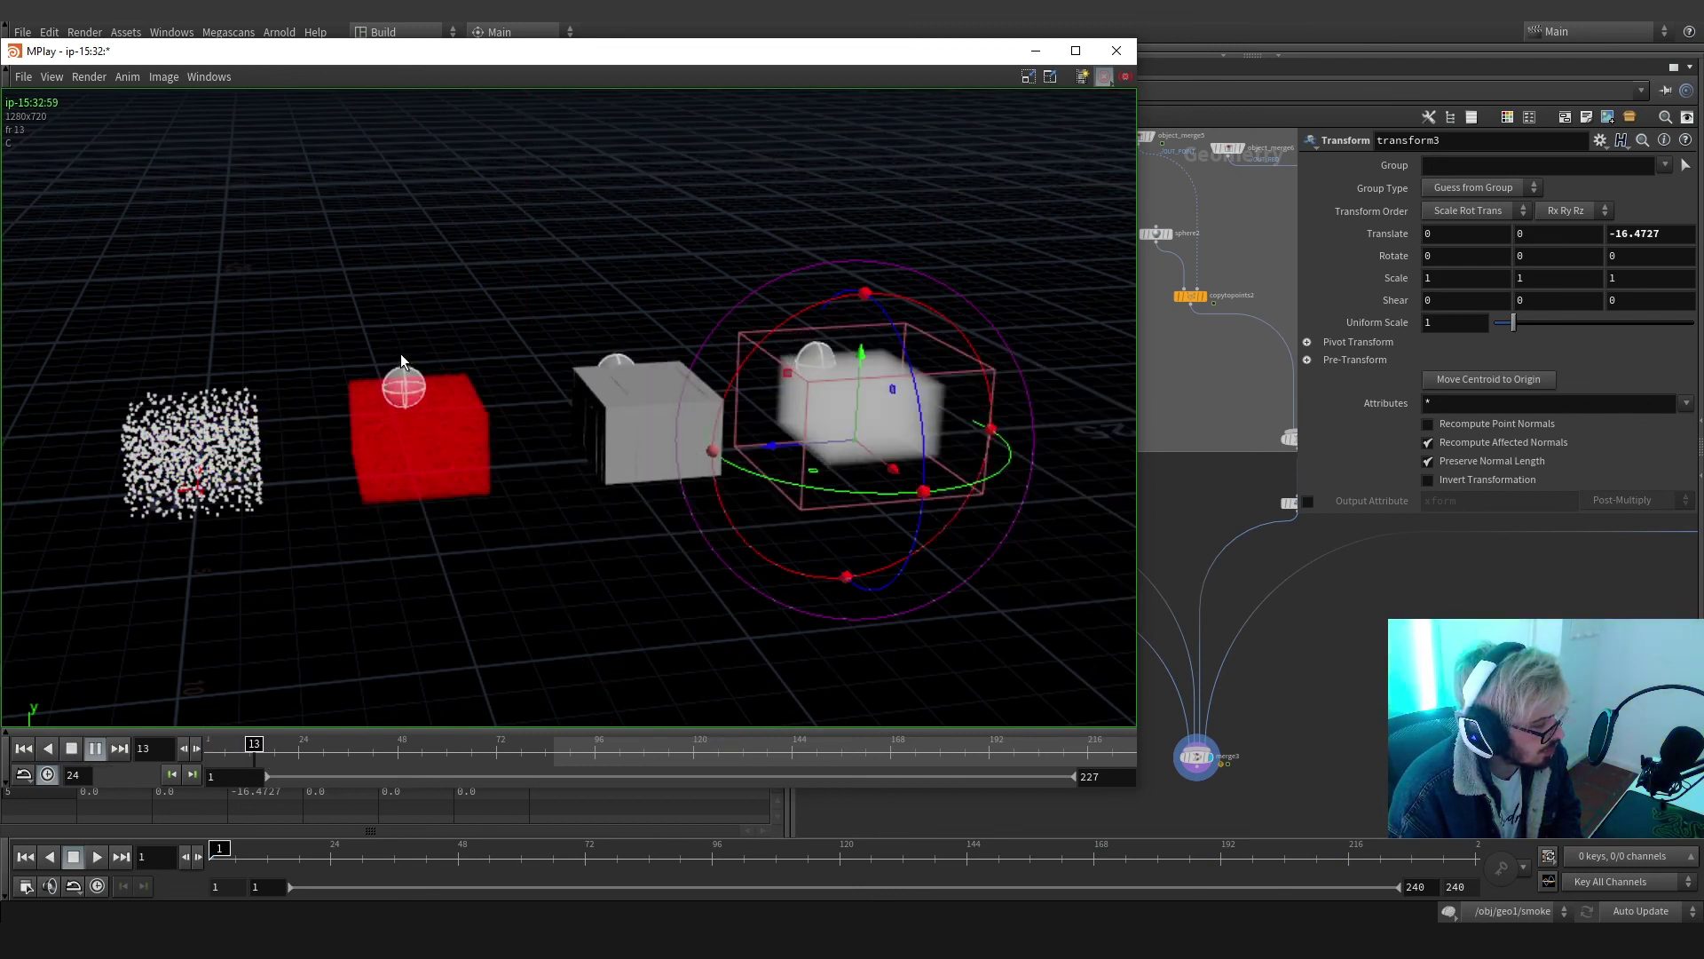